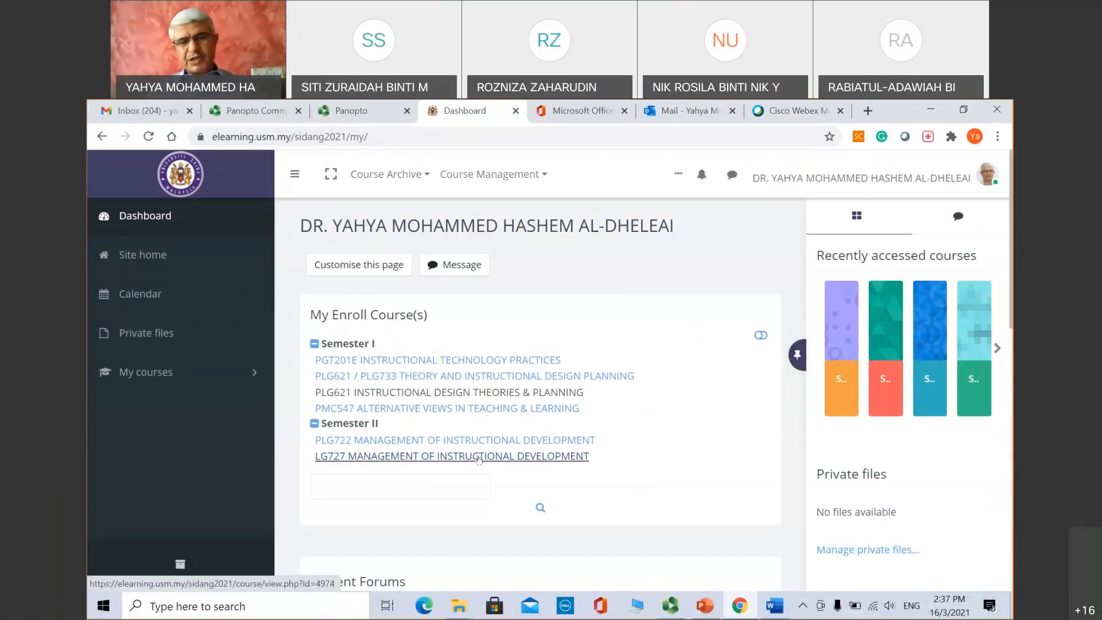
Step: Open the PLG722 course from the Dashboard and scroll down to its Panopto block
left_click(474, 440)
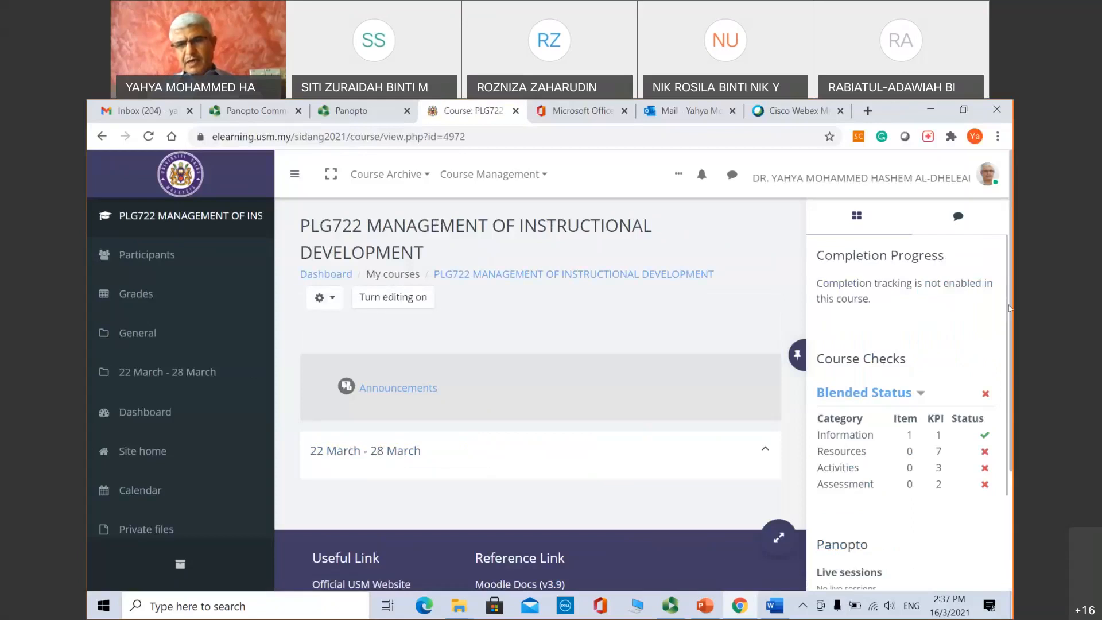
scroll(643, 430, "down", 1)
left_click_drag(1012, 328, 1011, 323)
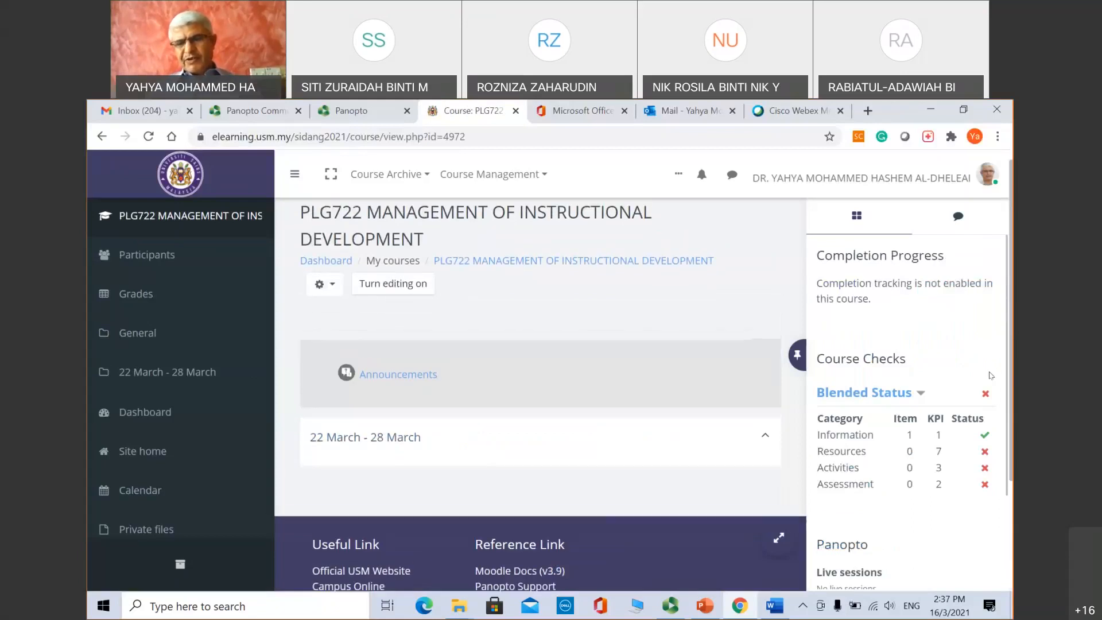
left_click_drag(1009, 402, 1012, 494)
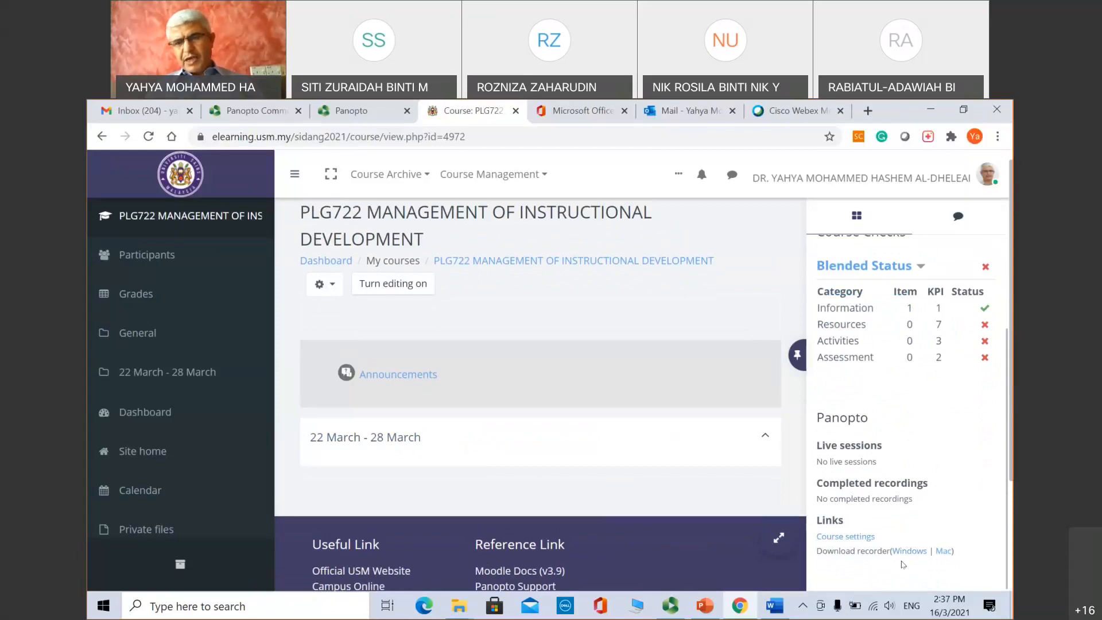
Step: View the Panopto Course settings for PLG722-202, then close them to show the folder's contents
left_click(849, 537)
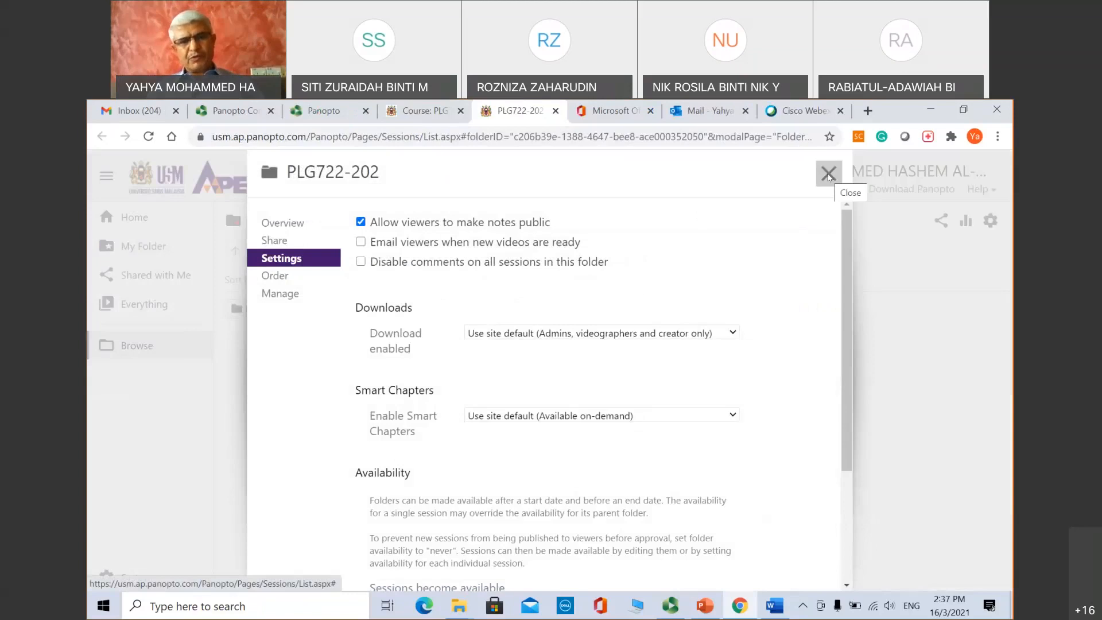
left_click(828, 174)
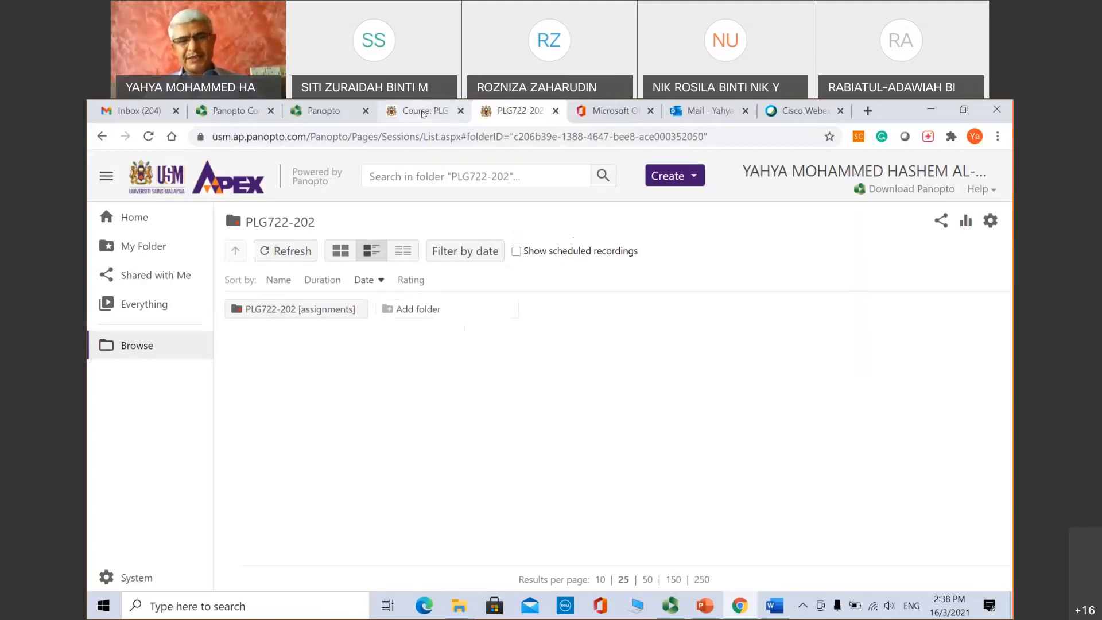
Step: Back on the PLG722 course, turn editing on and add an activity to the 22 March – 28 March week
left_click(414, 111)
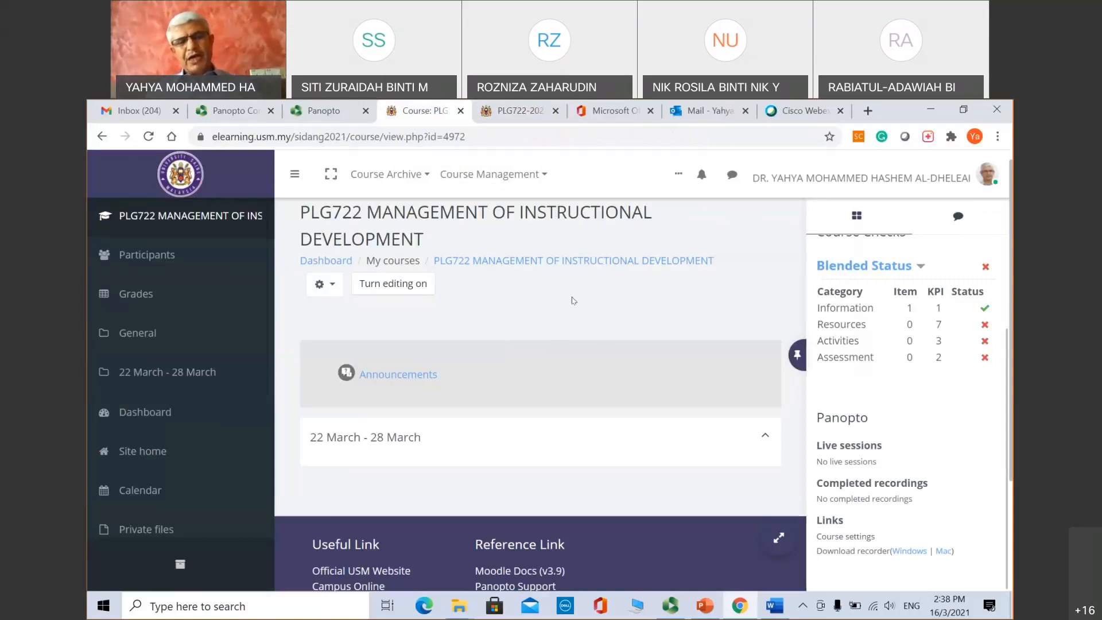
left_click(392, 285)
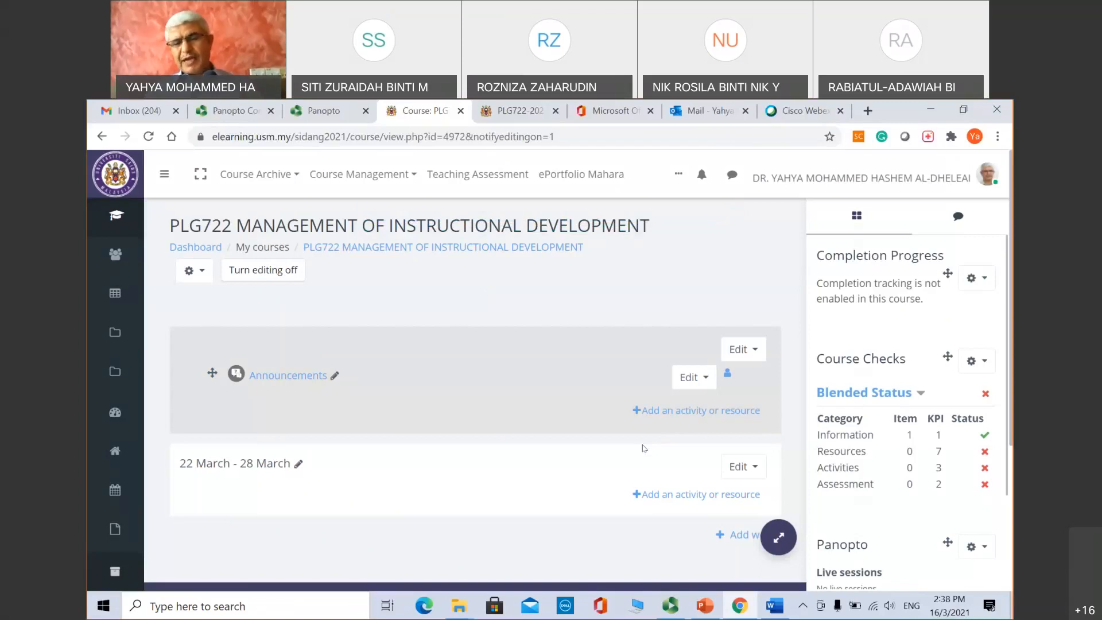
left_click(685, 495)
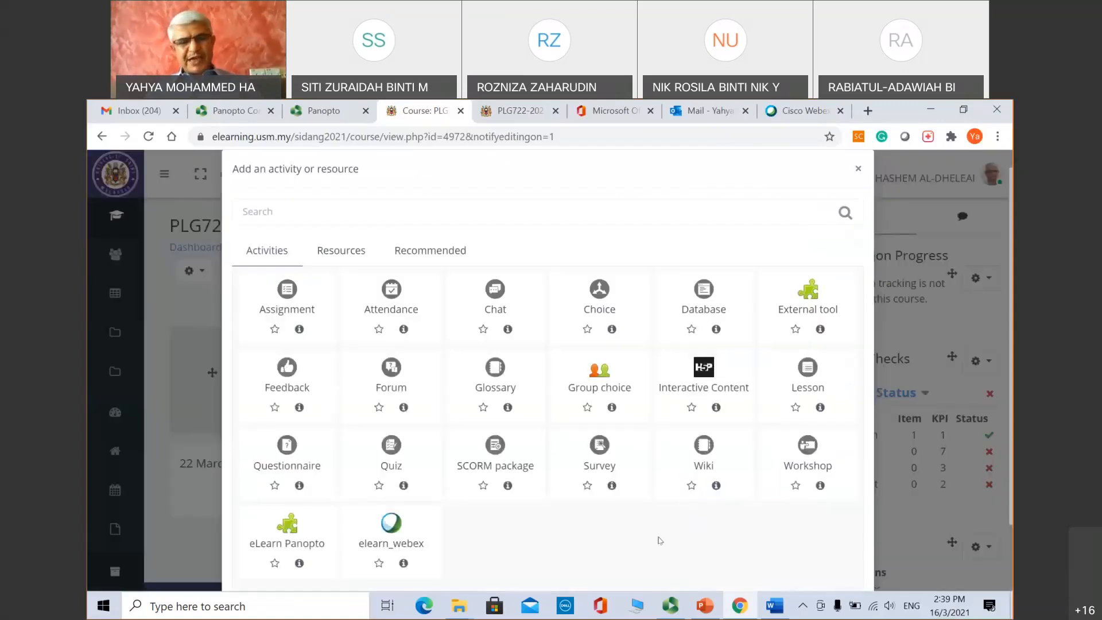
Step: Create an eLearn Panopto activity named 'Lecture 1' and save and return to the course
left_click(287, 531)
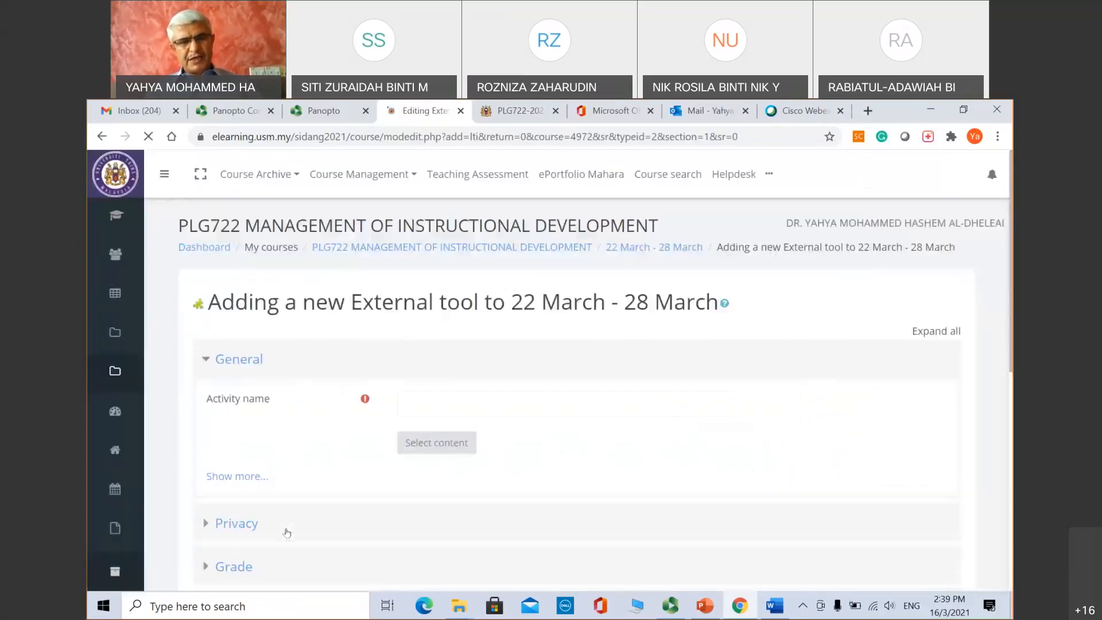
left_click(472, 403)
type("Lecture")
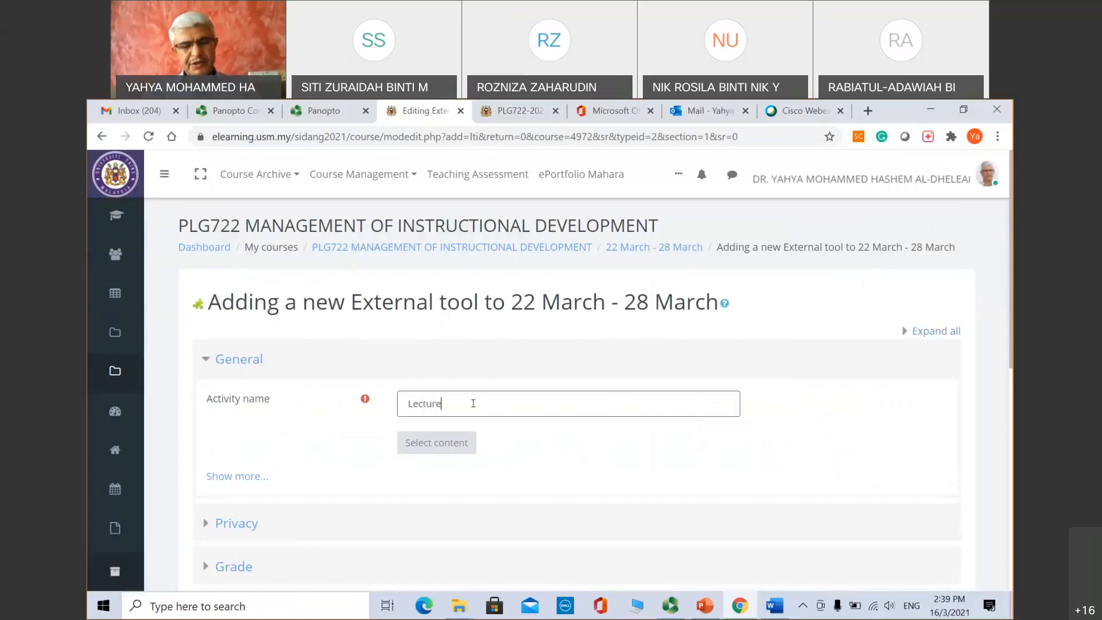
type(" 1")
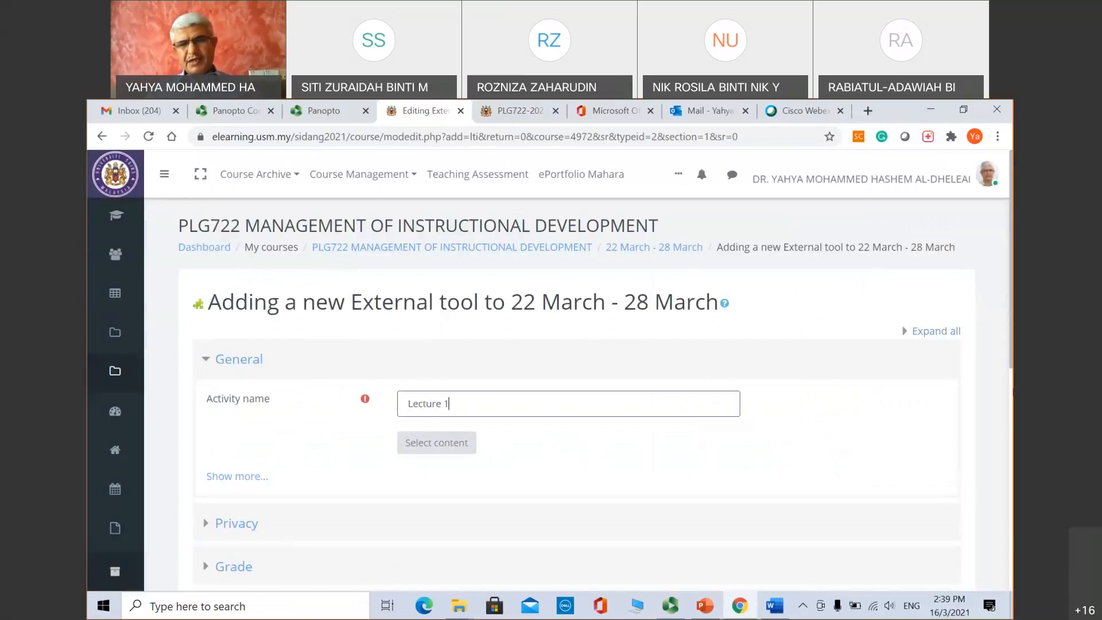
scroll(1006, 391, "down", 2)
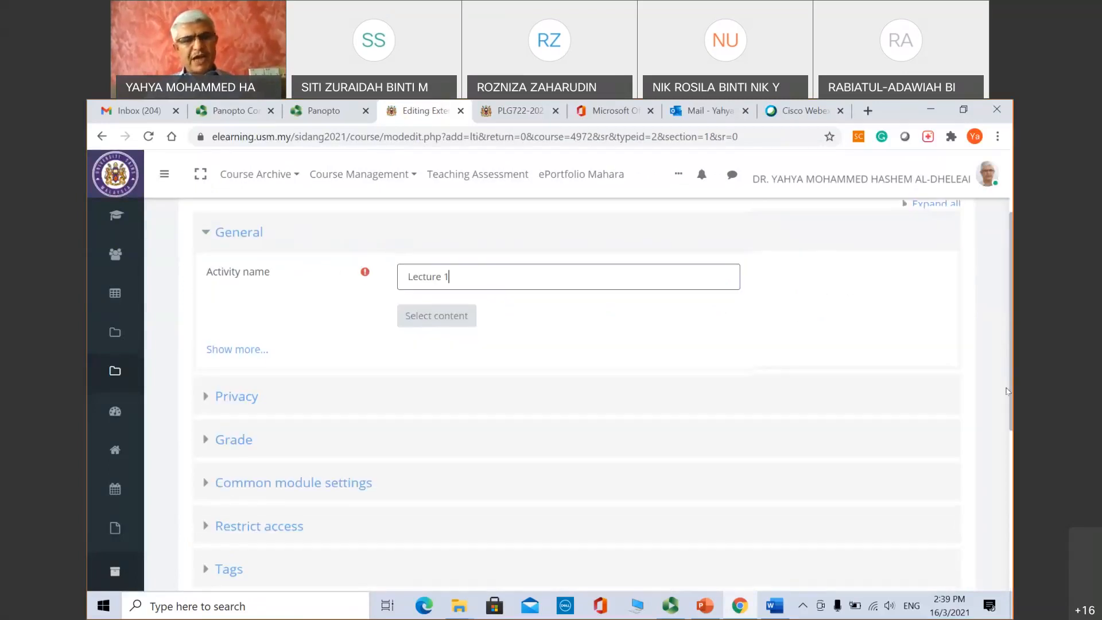
scroll(1005, 391, "down", 1)
left_click_drag(1010, 421, 1011, 446)
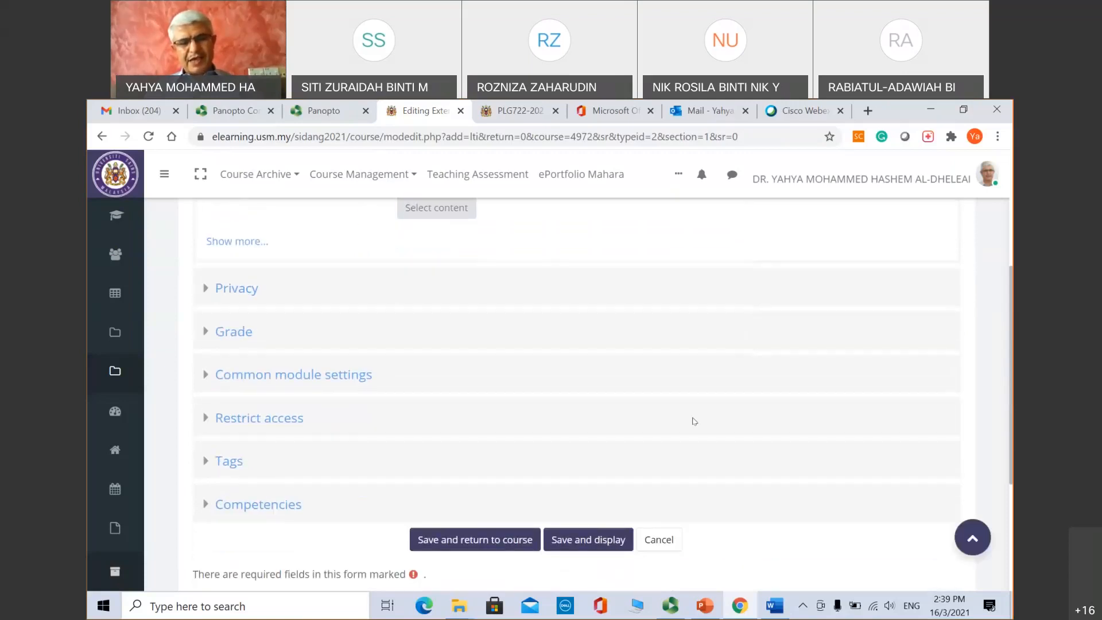
left_click(479, 539)
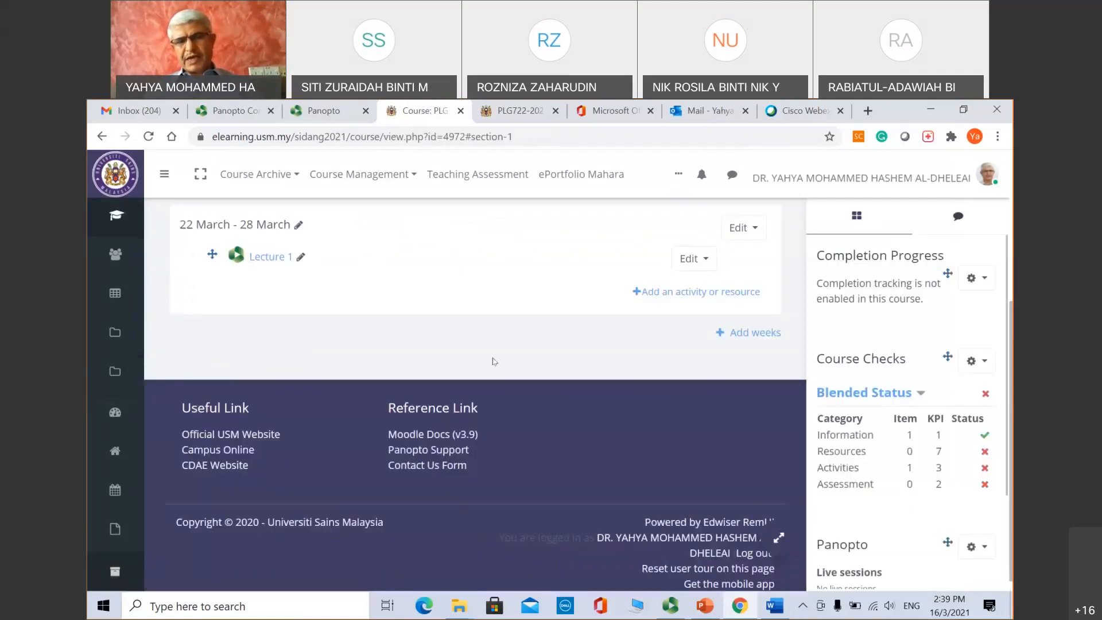
Step: Open Lecture 1 and check the Panopto Create options without picking one
left_click(270, 257)
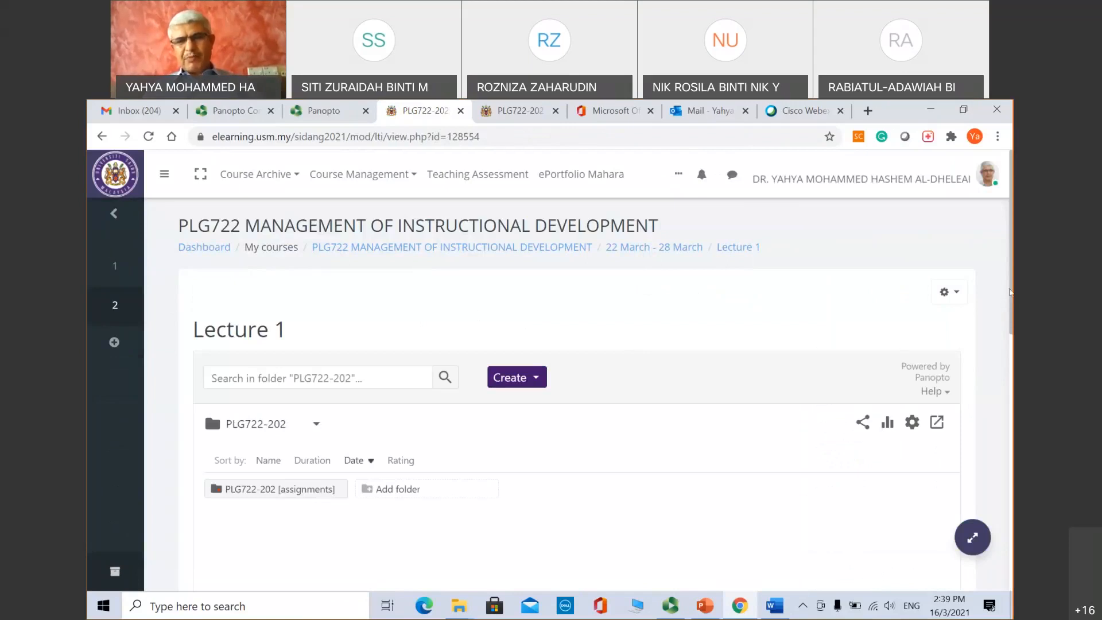
left_click_drag(1012, 291, 1013, 314)
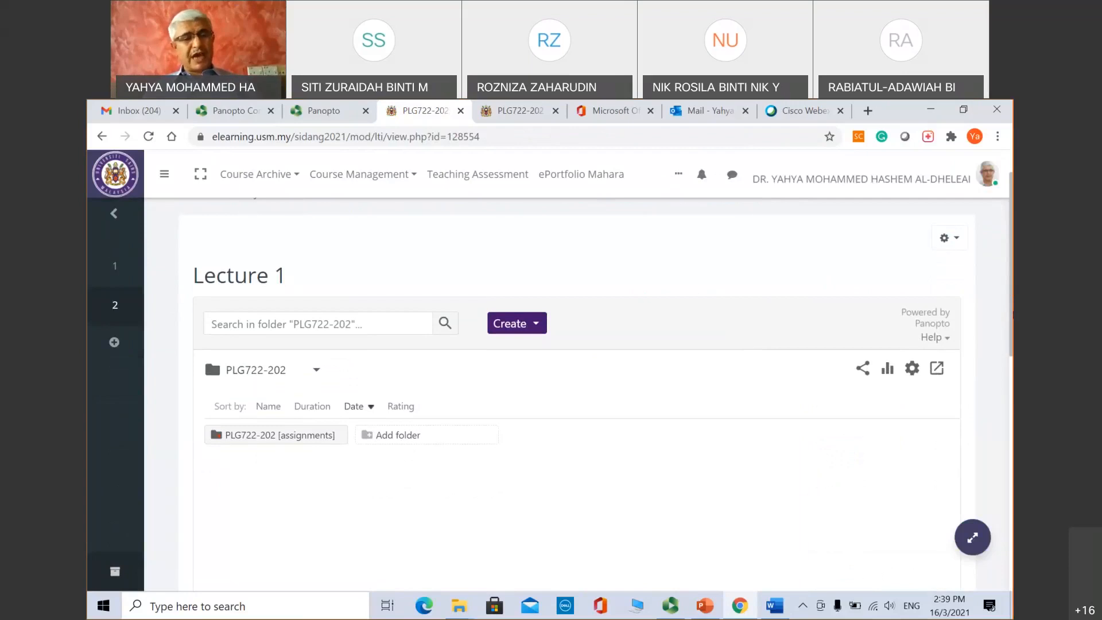
left_click(530, 325)
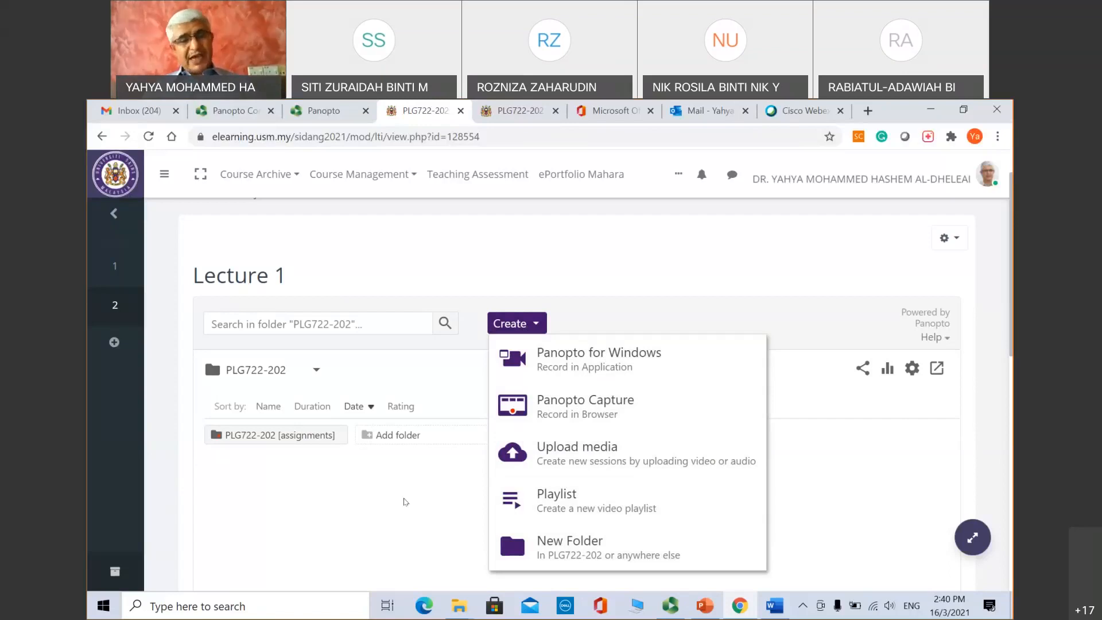
left_click(404, 502)
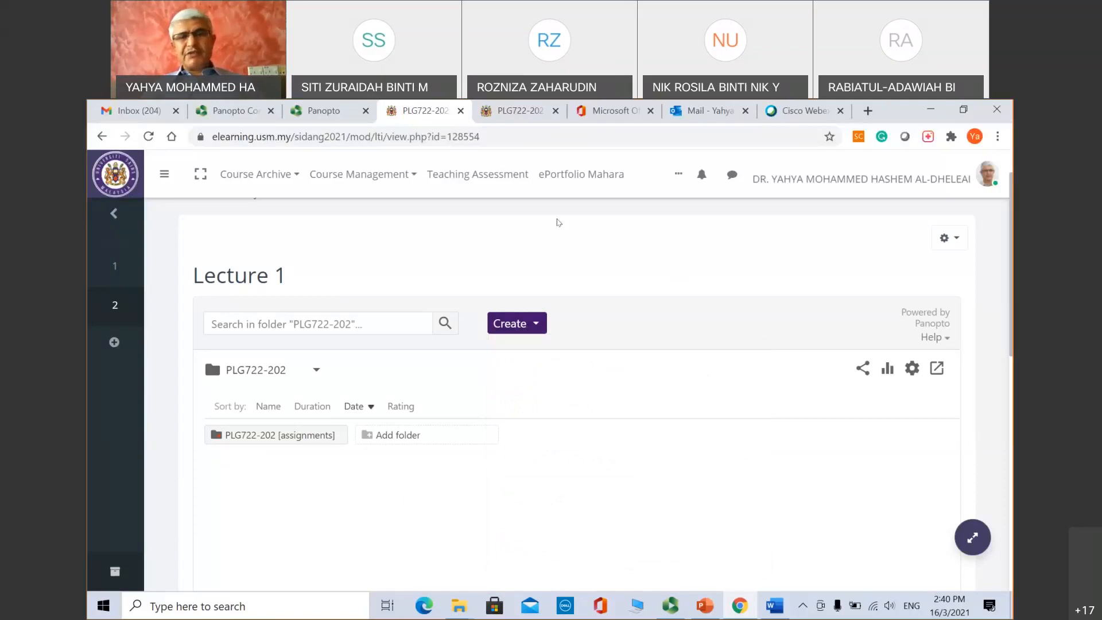
Step: Switch to the PLG722-202 Panopto tab and go to the Panopto Home page
left_click(610, 121)
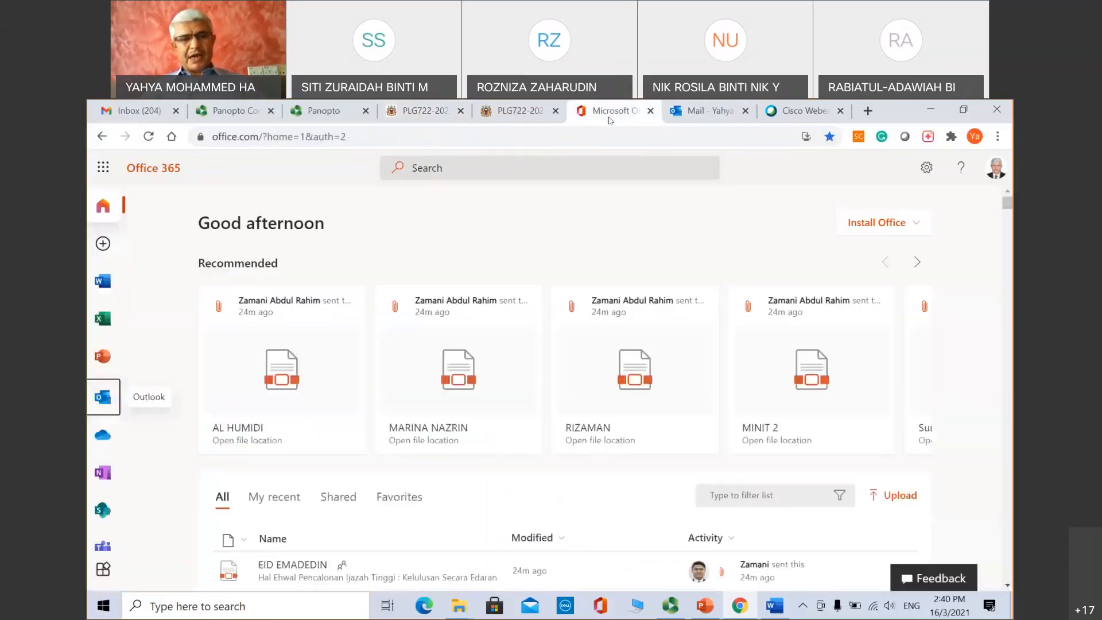
left_click(534, 122)
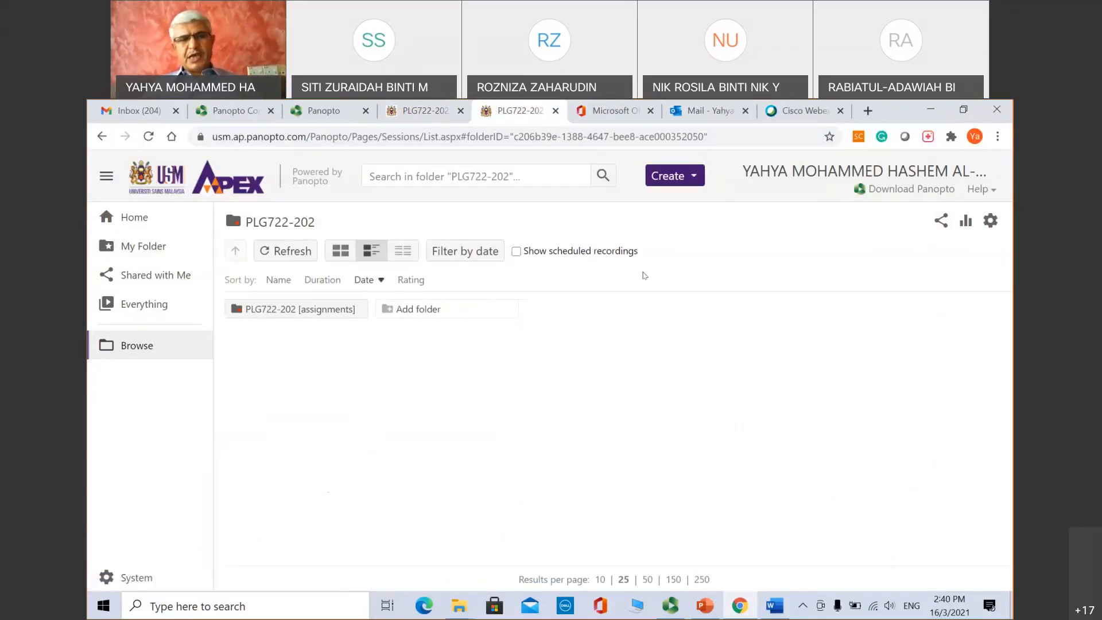
left_click(128, 221)
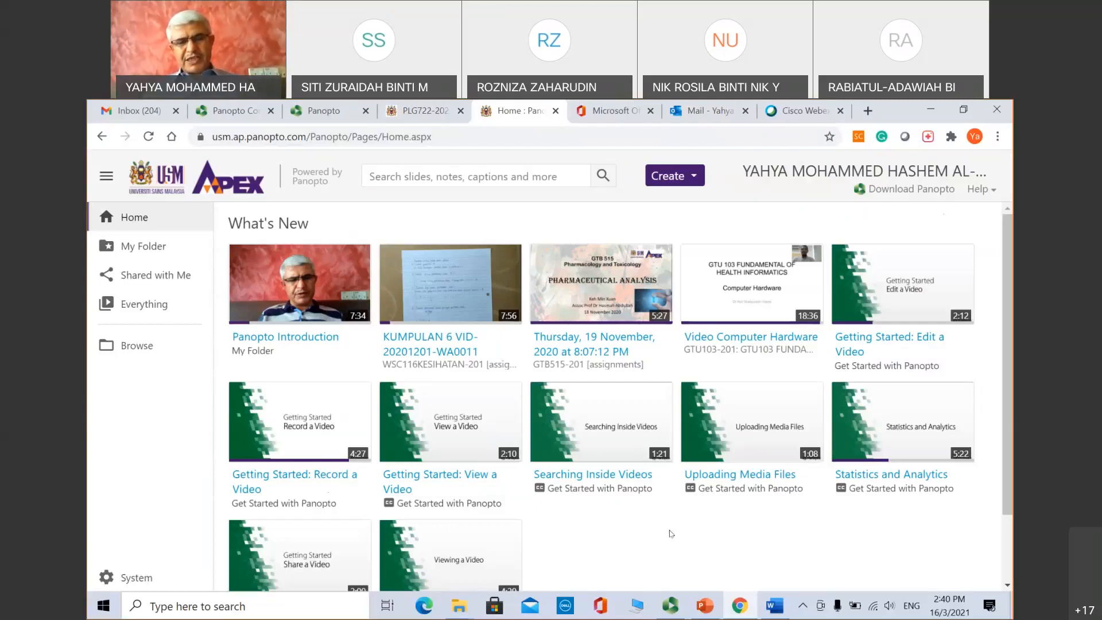
Step: Minimize Chrome, create a new recording in the Panopto recorder, and dismiss the Failed to Start Devices error
left_click(931, 112)
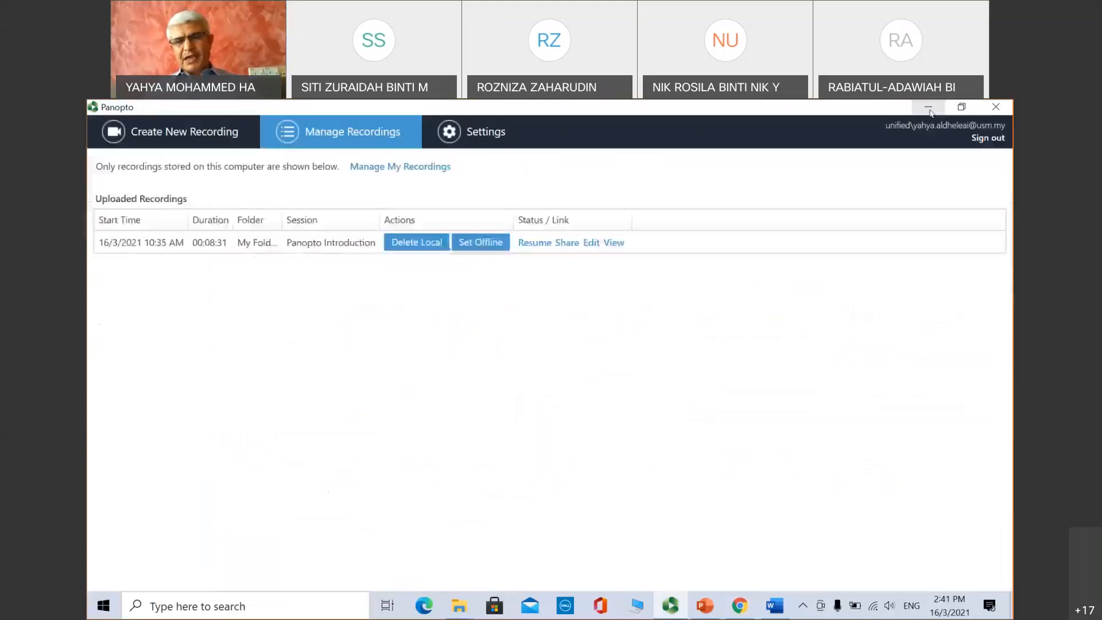
left_click(930, 109)
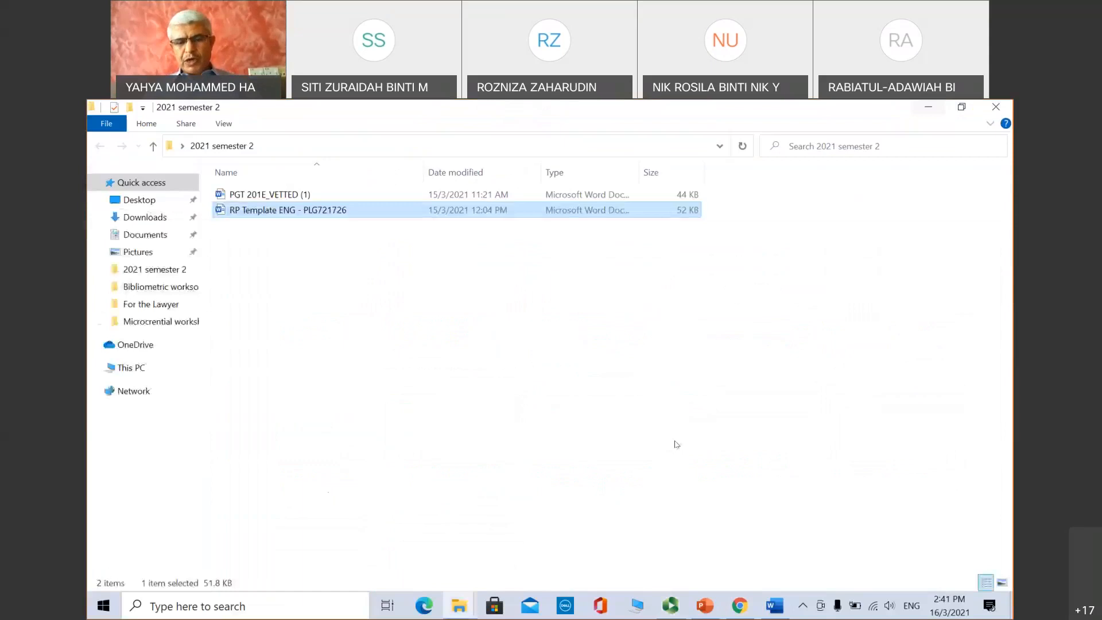
left_click(670, 607)
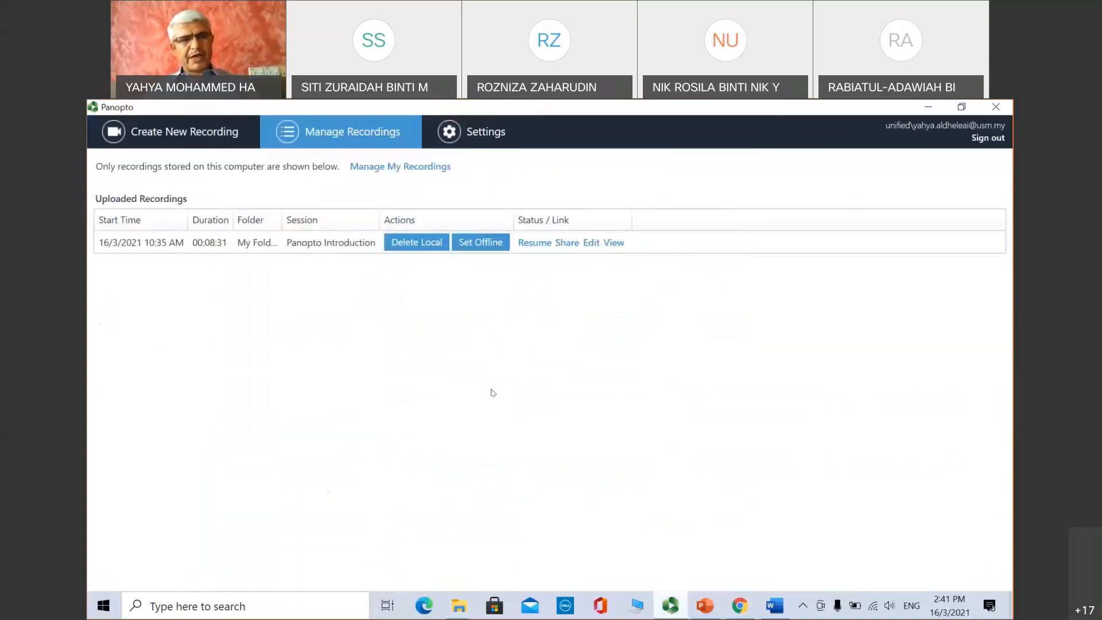
left_click(179, 137)
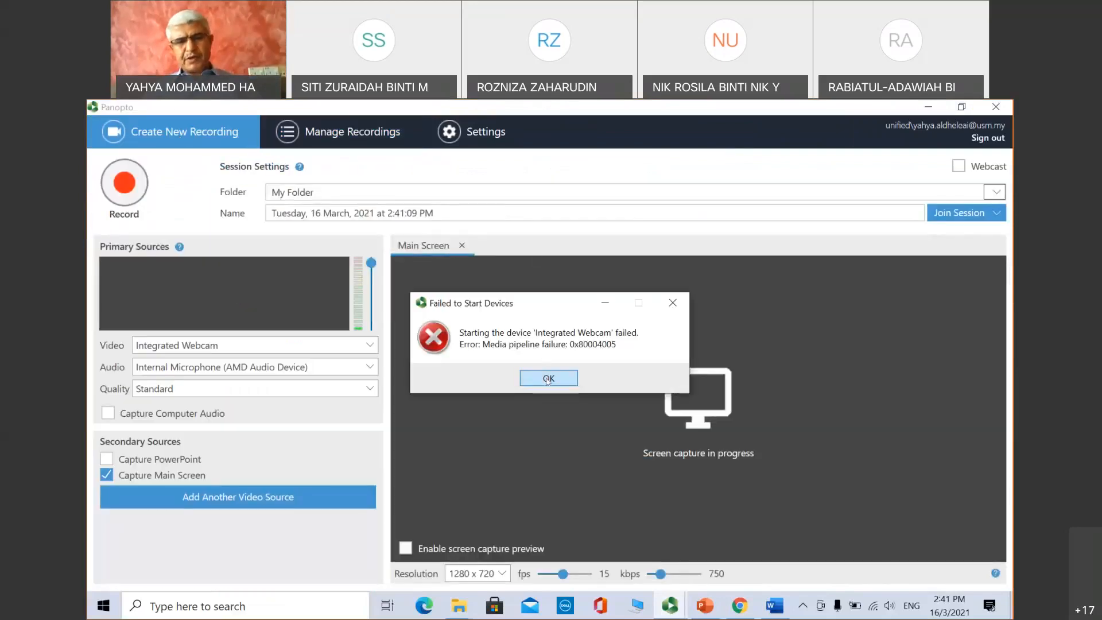
left_click(547, 379)
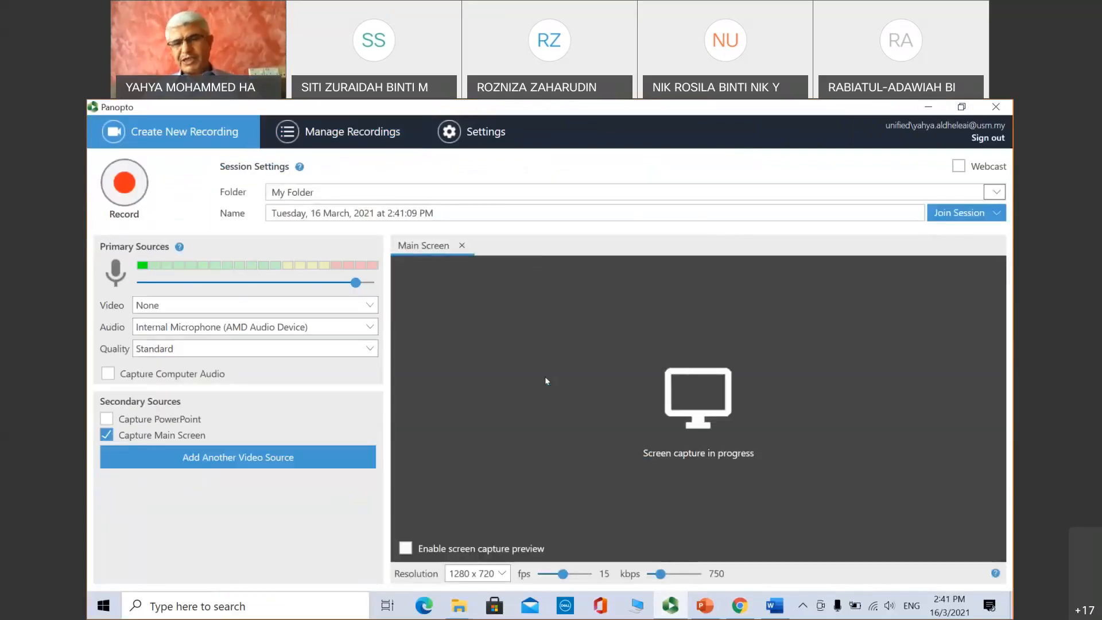
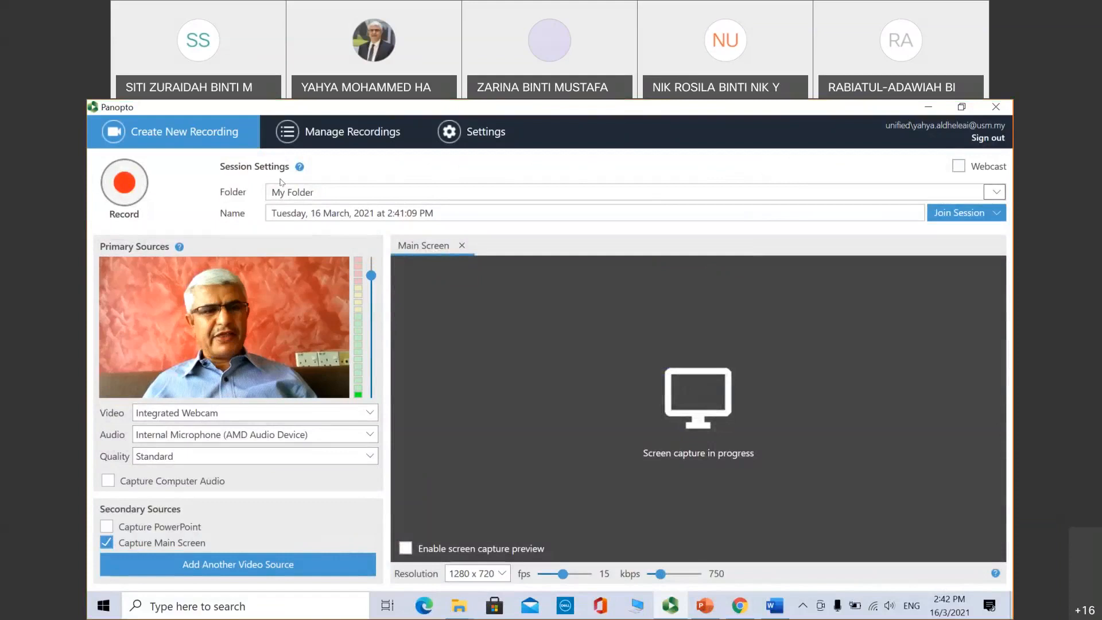
Step: Save the new recording to My Folder and name it 'Panopto Introdution'
left_click(389, 191)
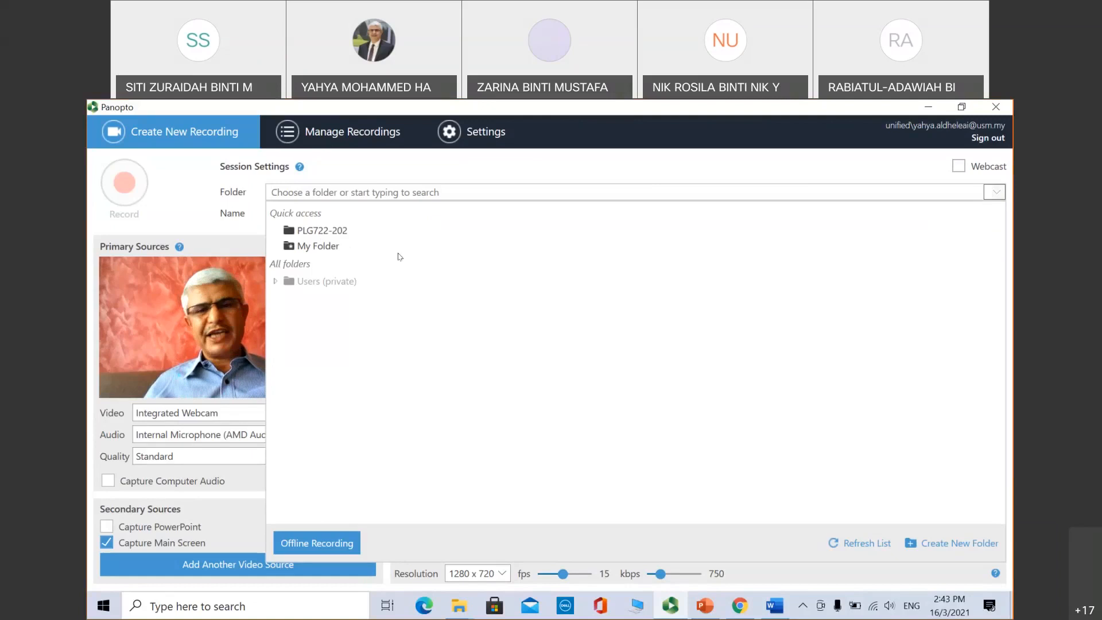
left_click(184, 200)
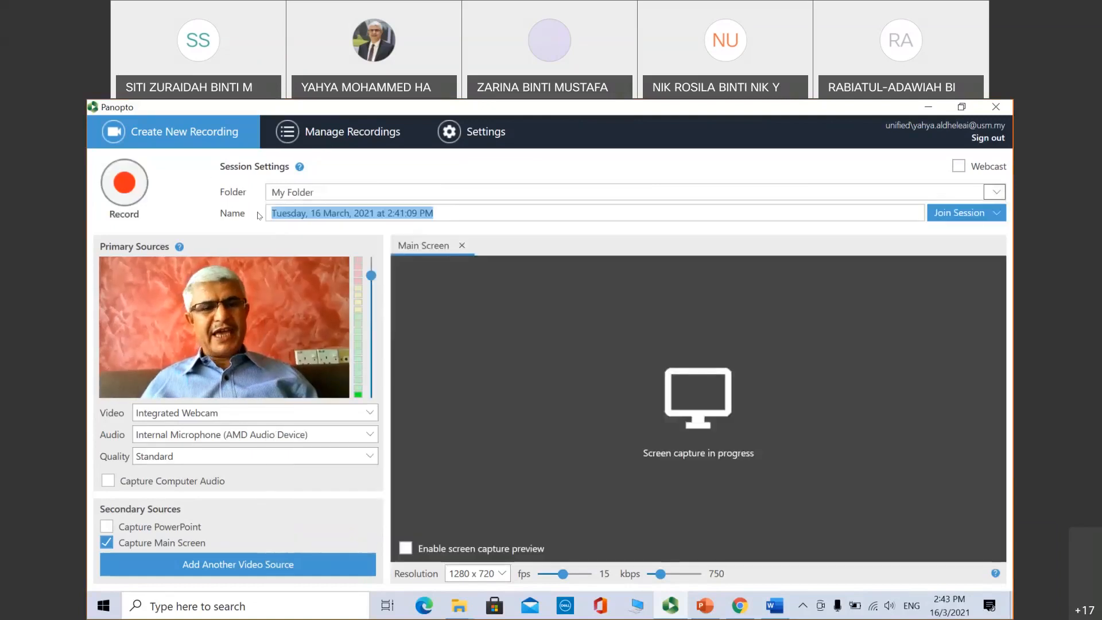
type("P")
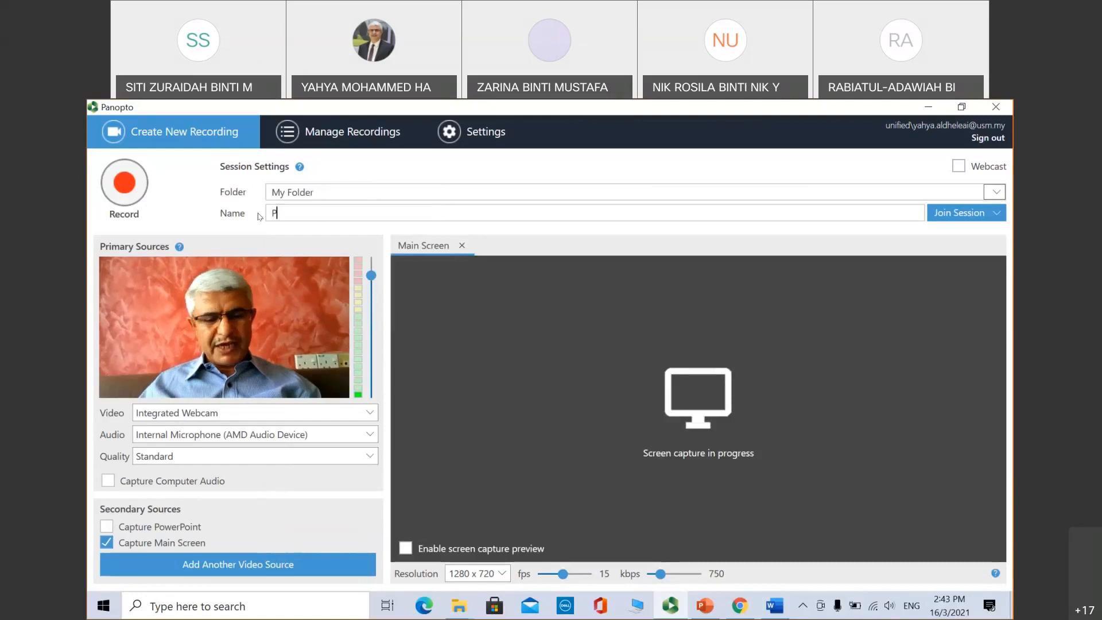
type("anoto")
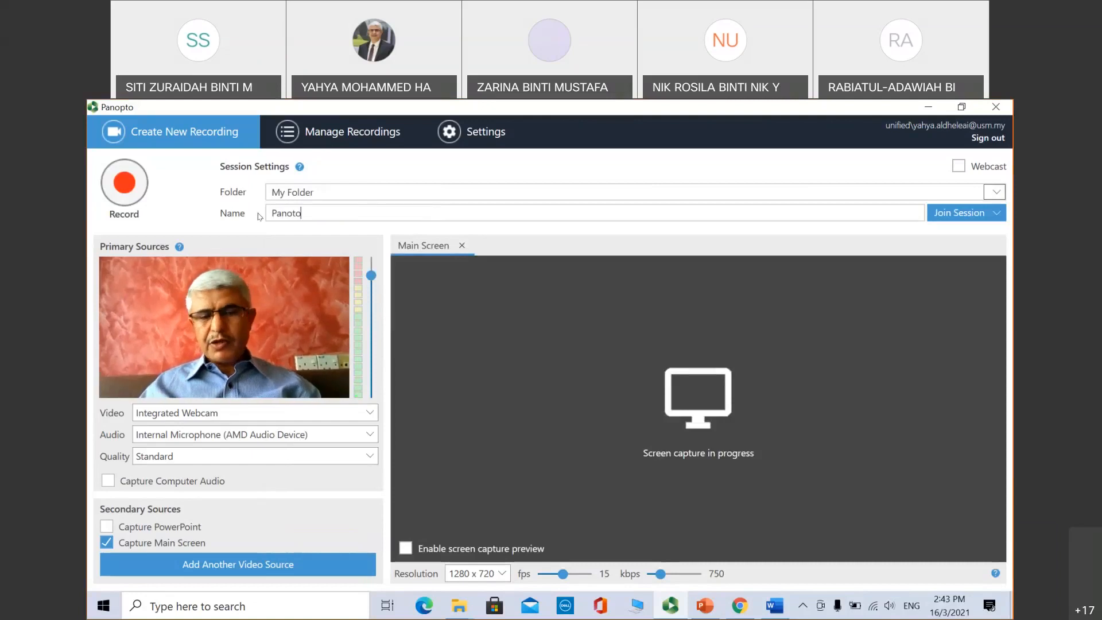
key("BackSpace")
key("BackSpace")
type("p")
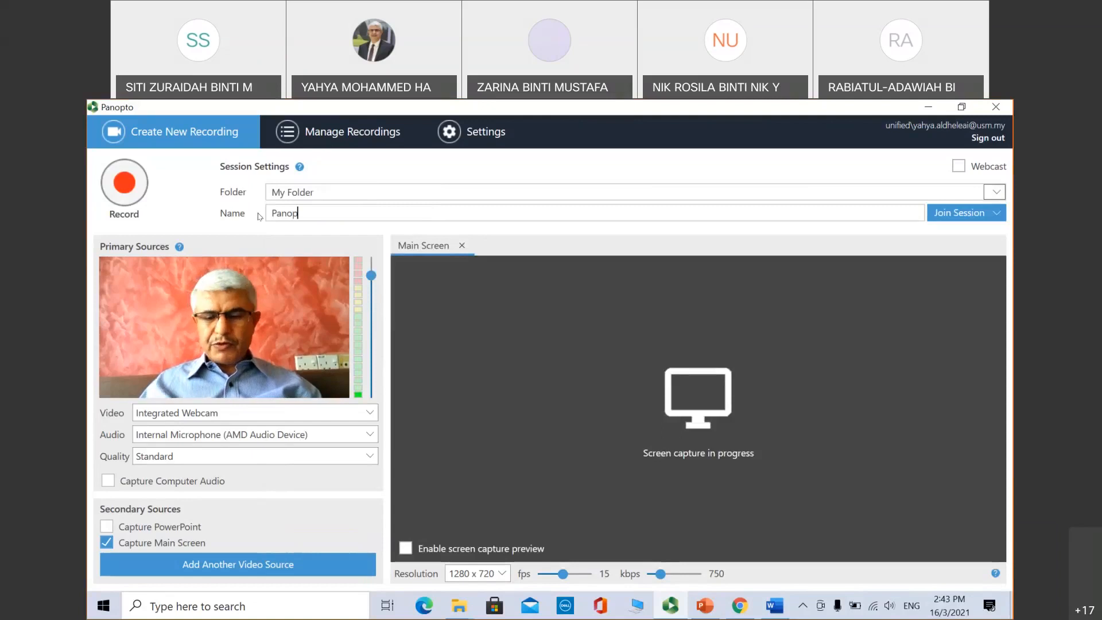
type("to ")
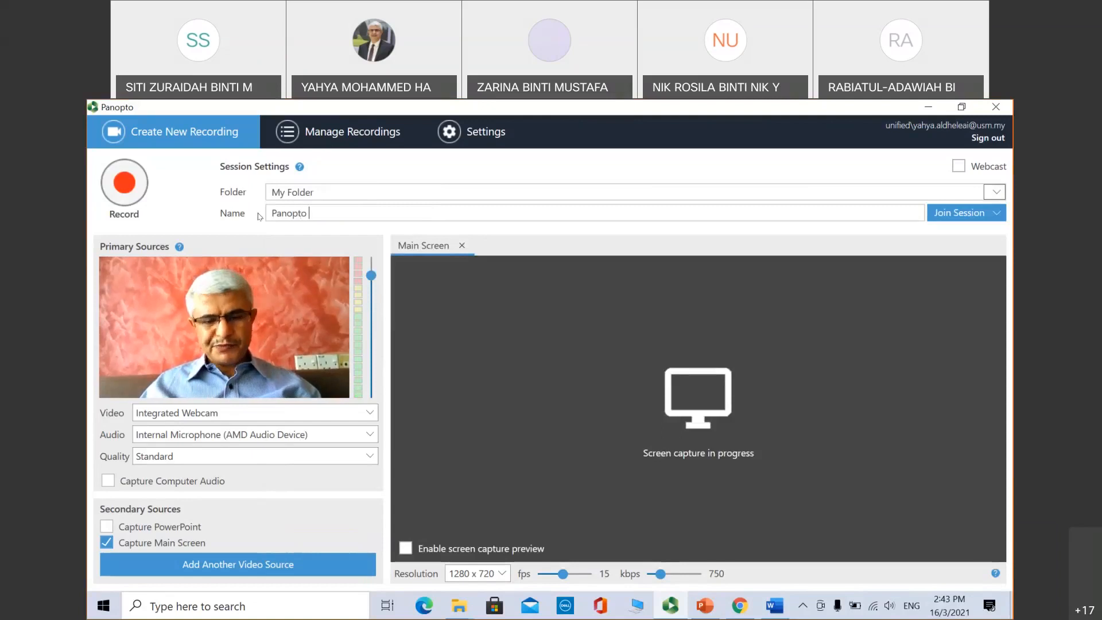
type("Introdution")
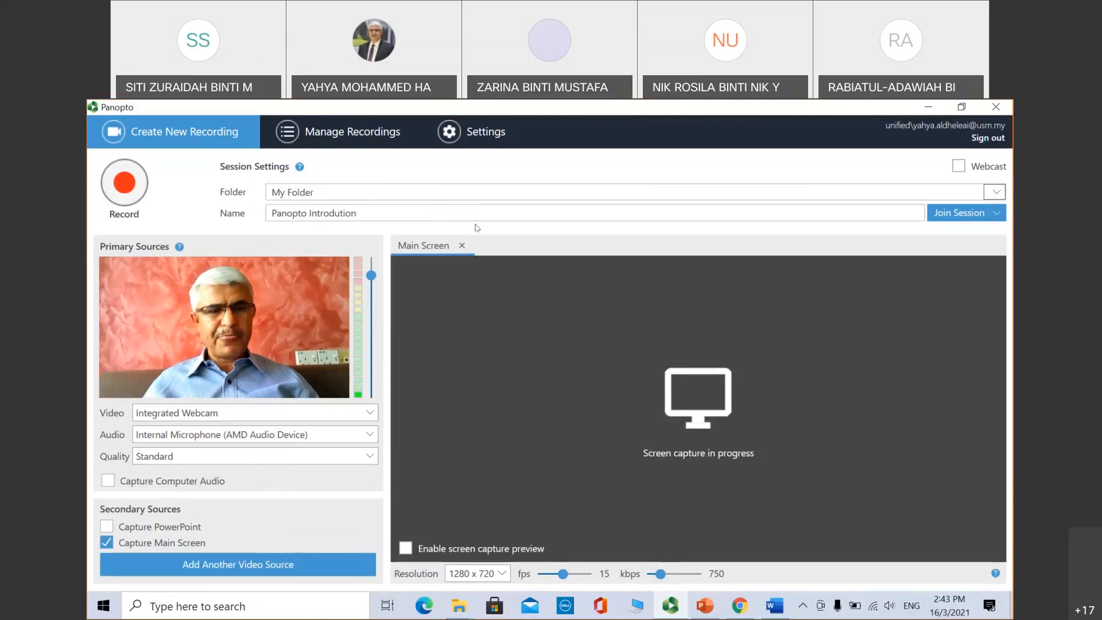
left_click(258, 413)
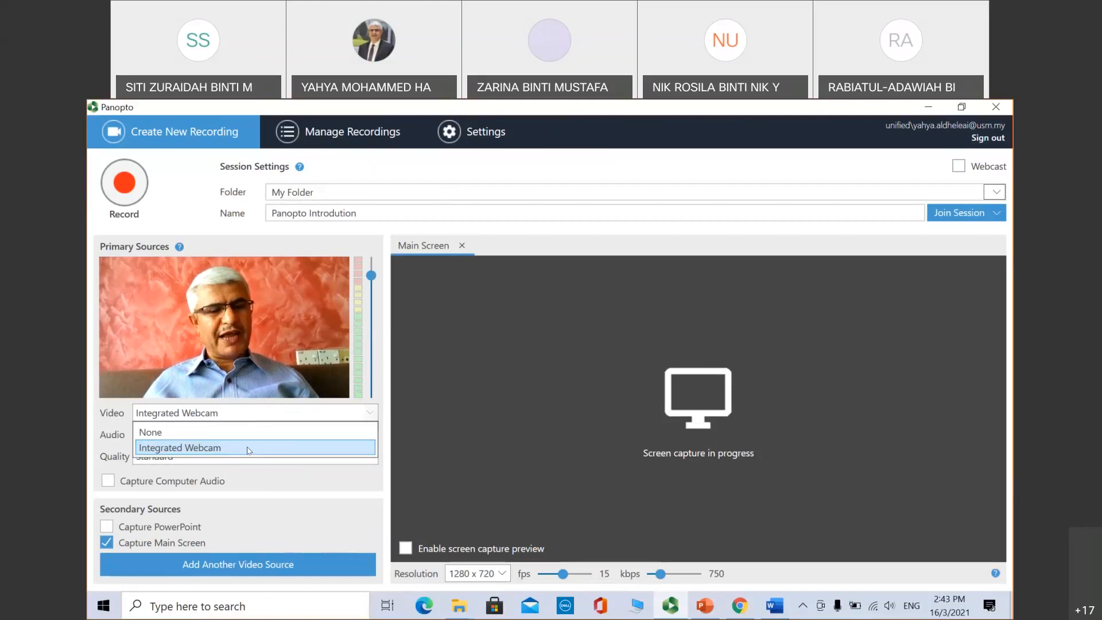
left_click(249, 449)
left_click(240, 413)
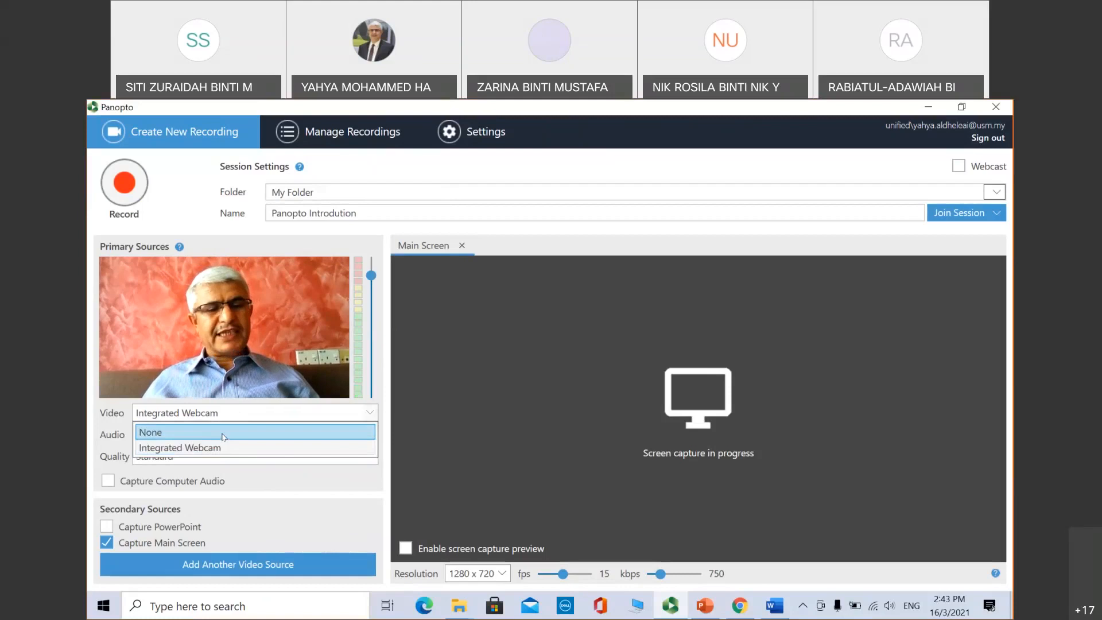
left_click(224, 435)
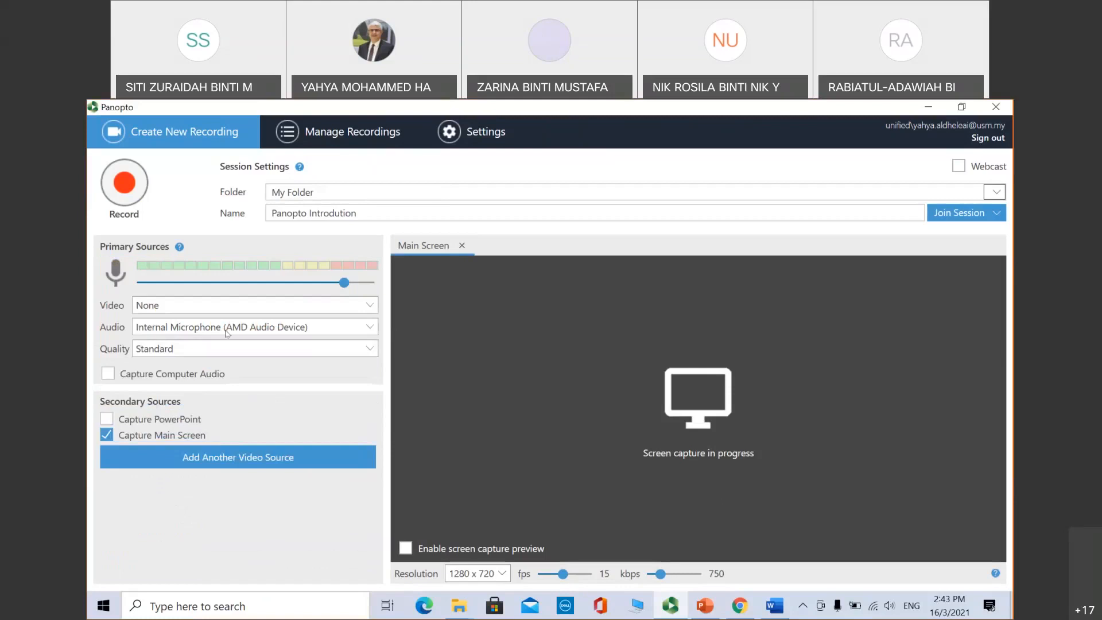
left_click(223, 303)
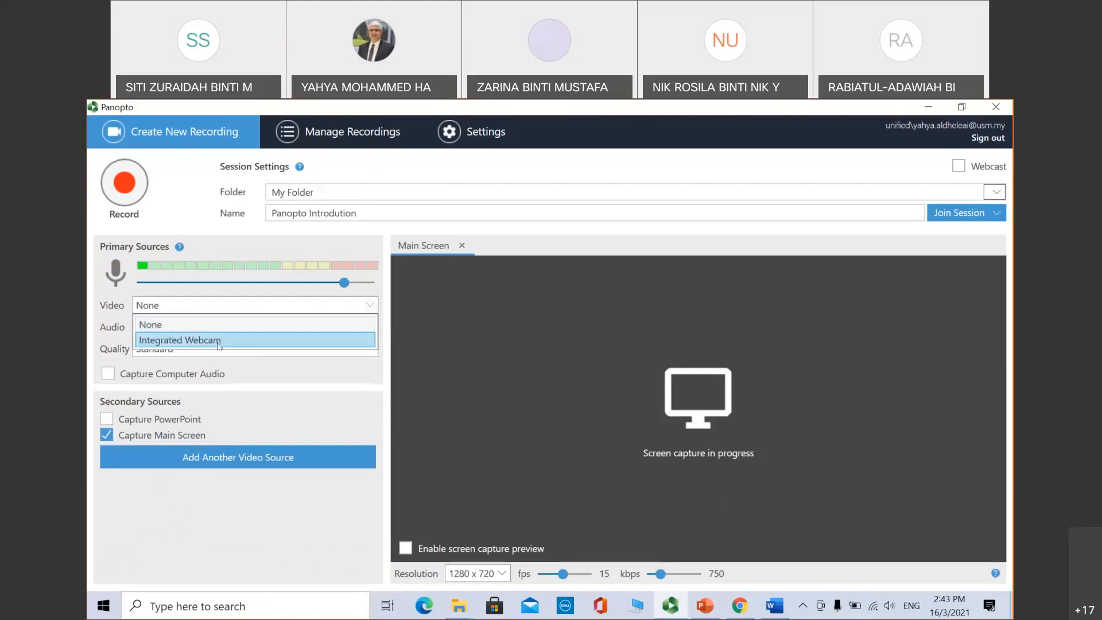
left_click(219, 341)
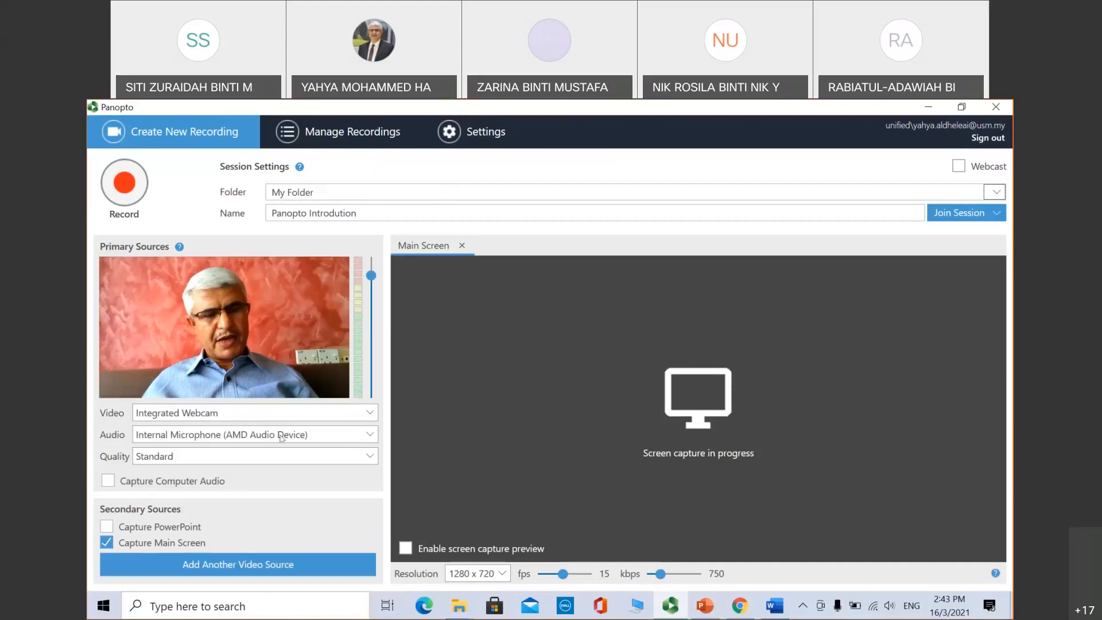
left_click(328, 436)
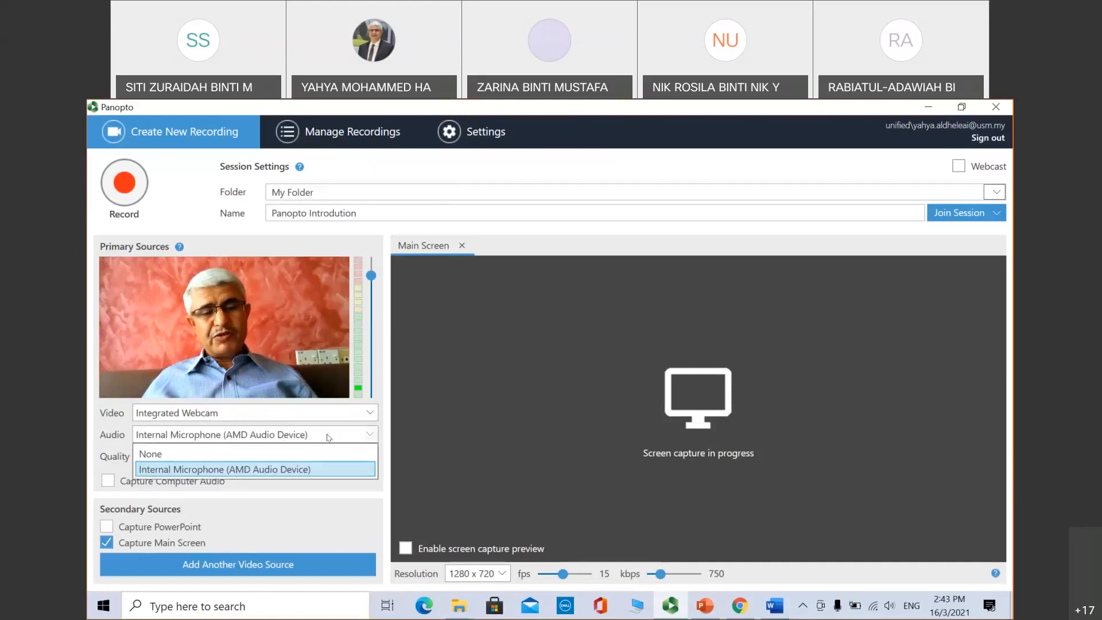
left_click(305, 470)
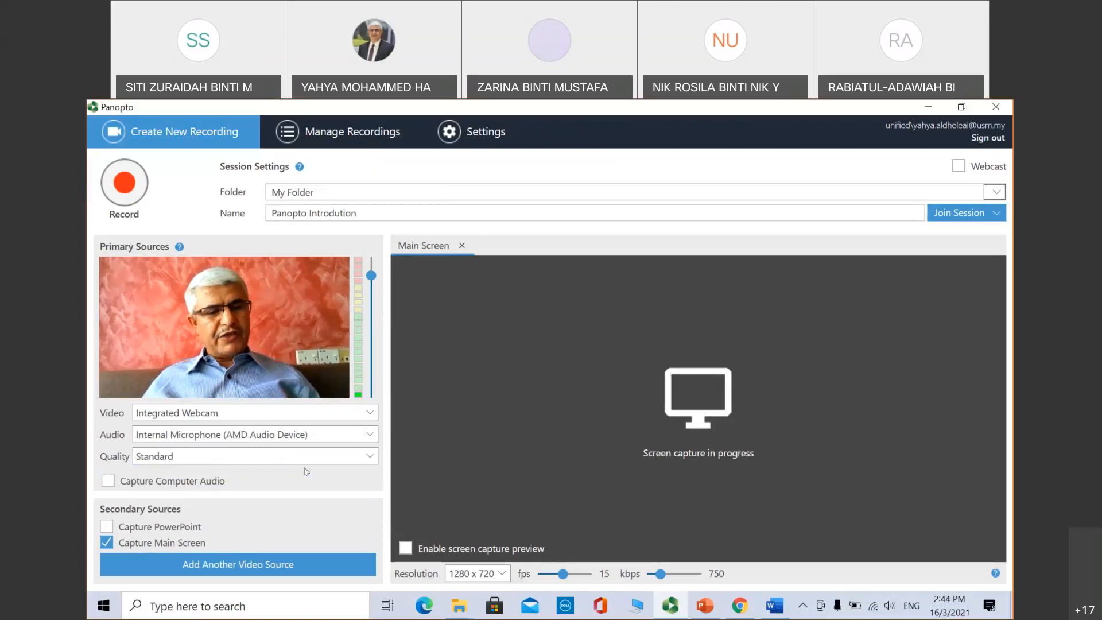
Step: Keep recording quality at Standard and turn on Capture Computer Audio
left_click(326, 457)
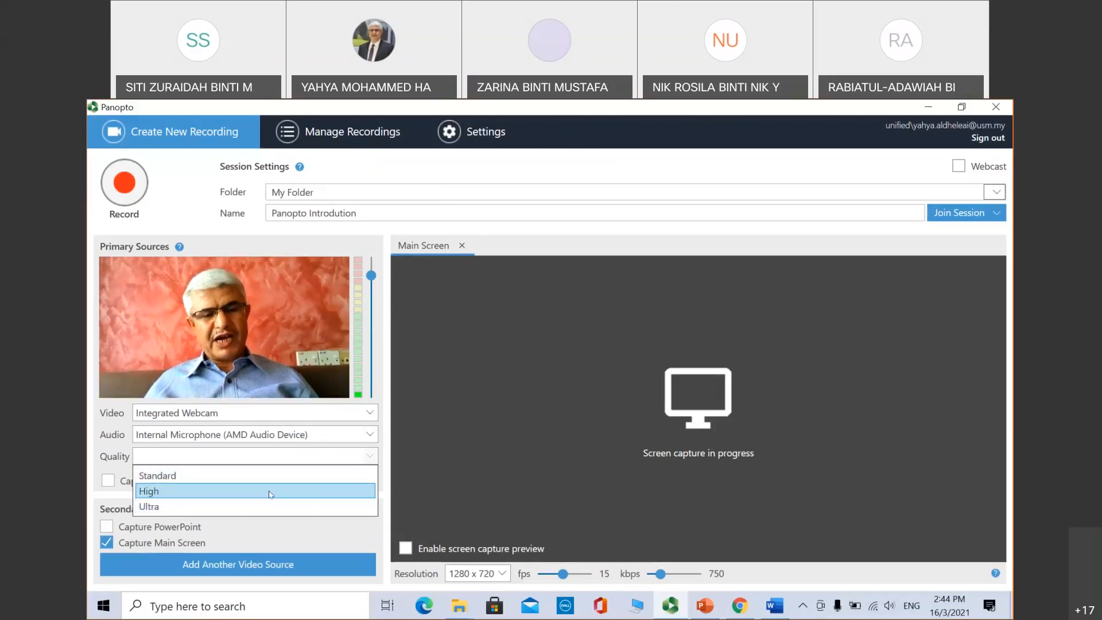
left_click(267, 459)
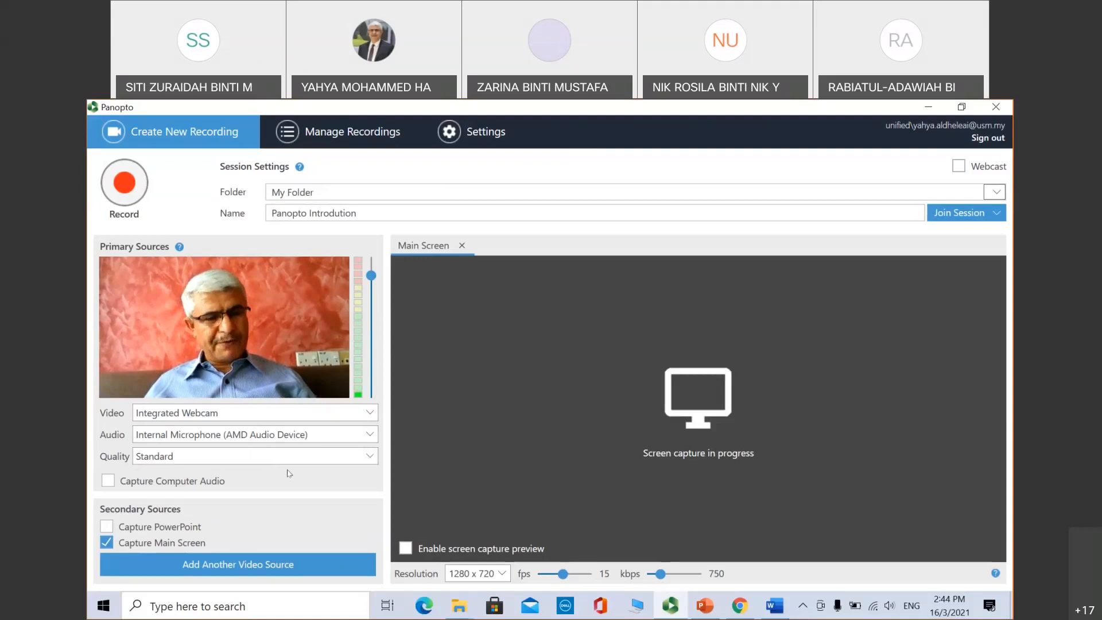
left_click(108, 482)
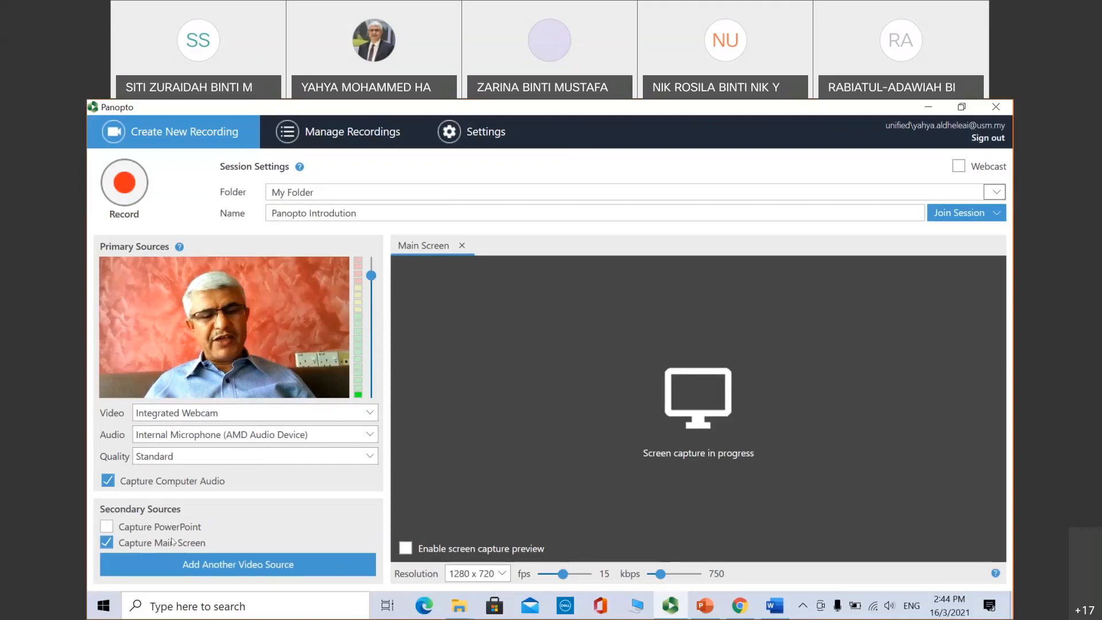
Step: Enable PowerPoint capture, keeping resolution at 1280 x 720 and frame rate at 15 fps
left_click(110, 528)
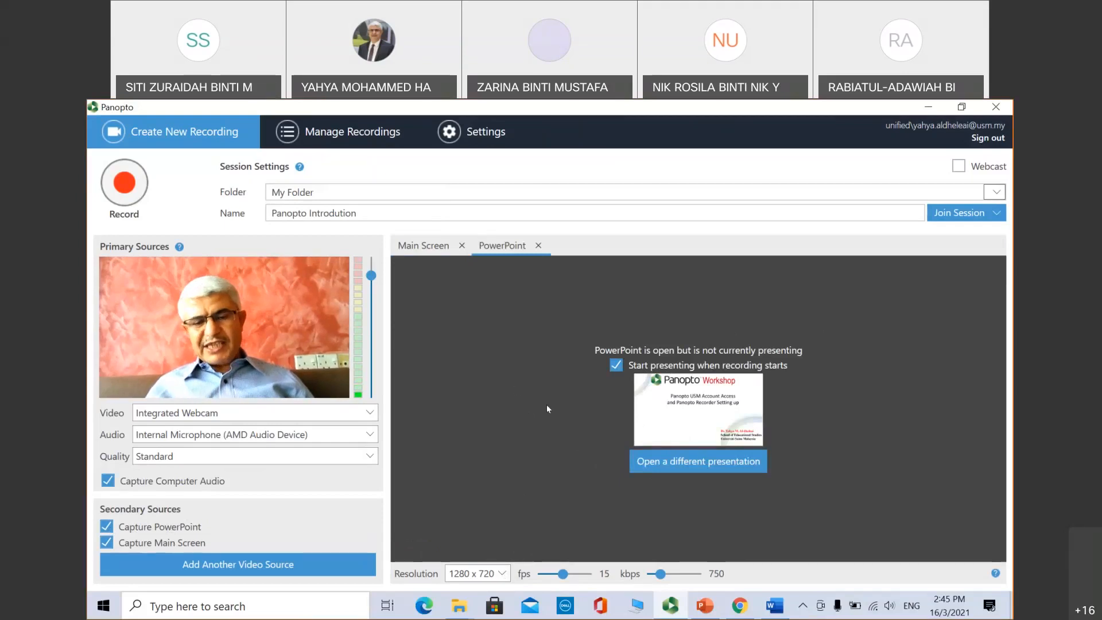
left_click(502, 574)
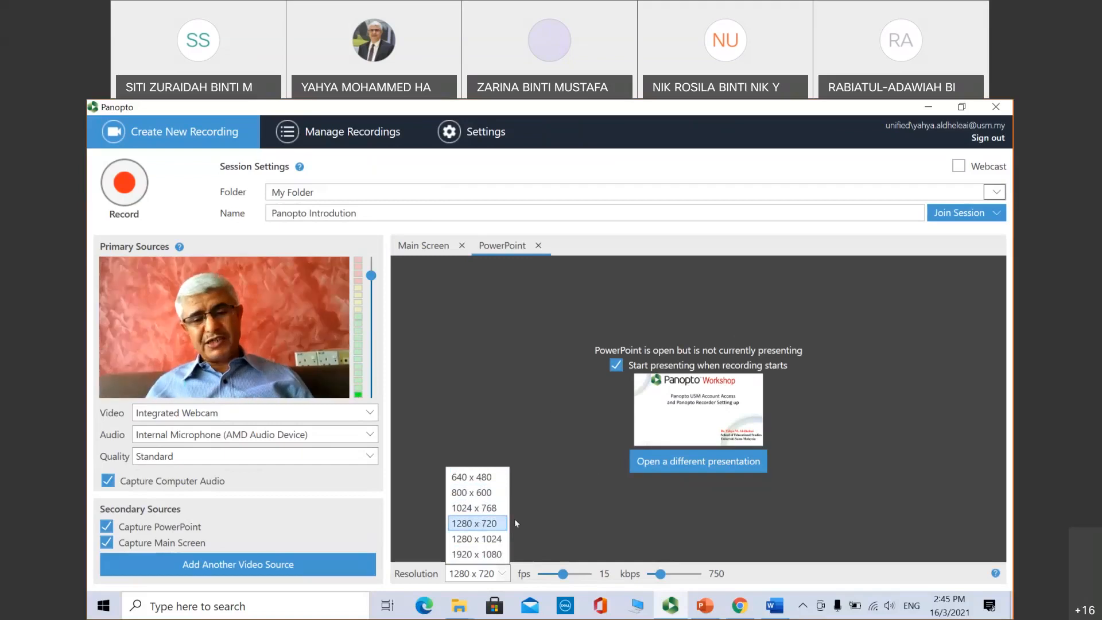
left_click(516, 586)
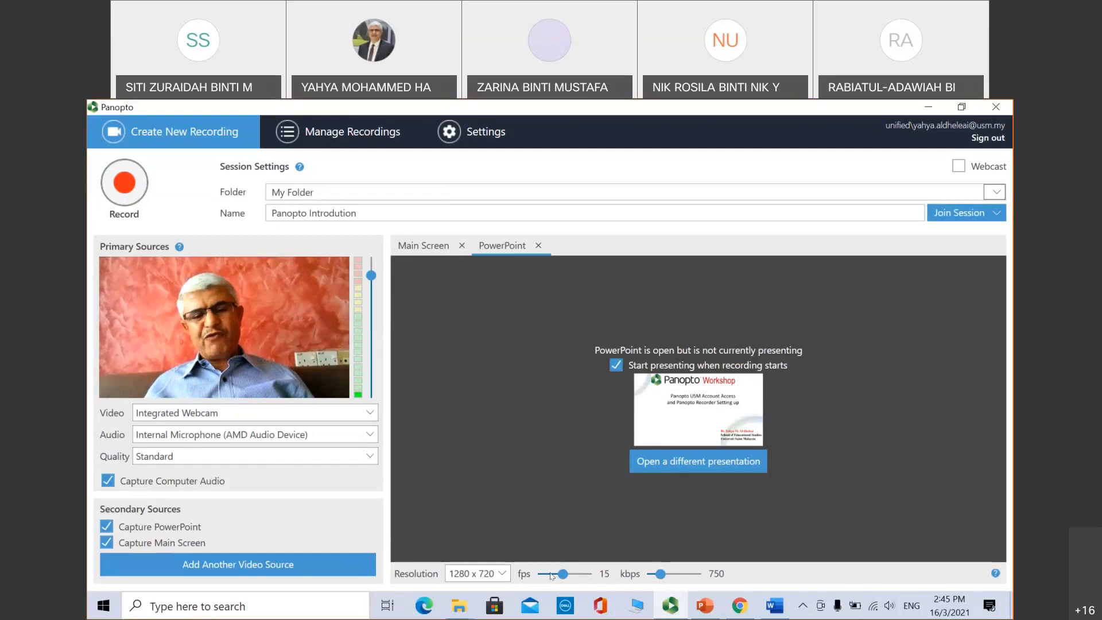
left_click_drag(551, 575, 542, 575)
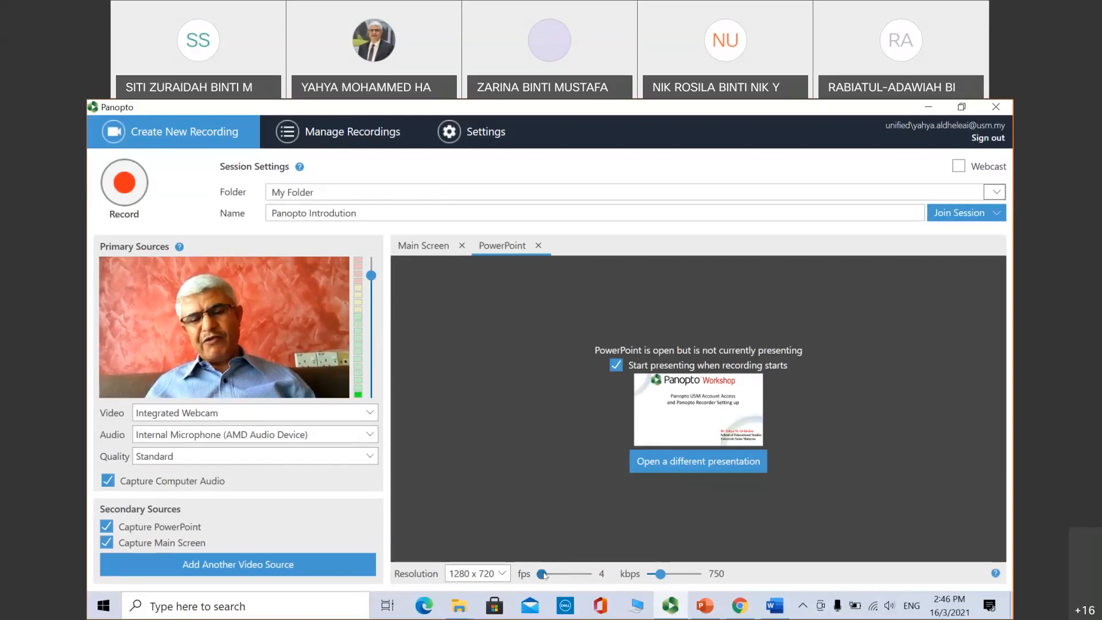
left_click_drag(550, 575, 564, 576)
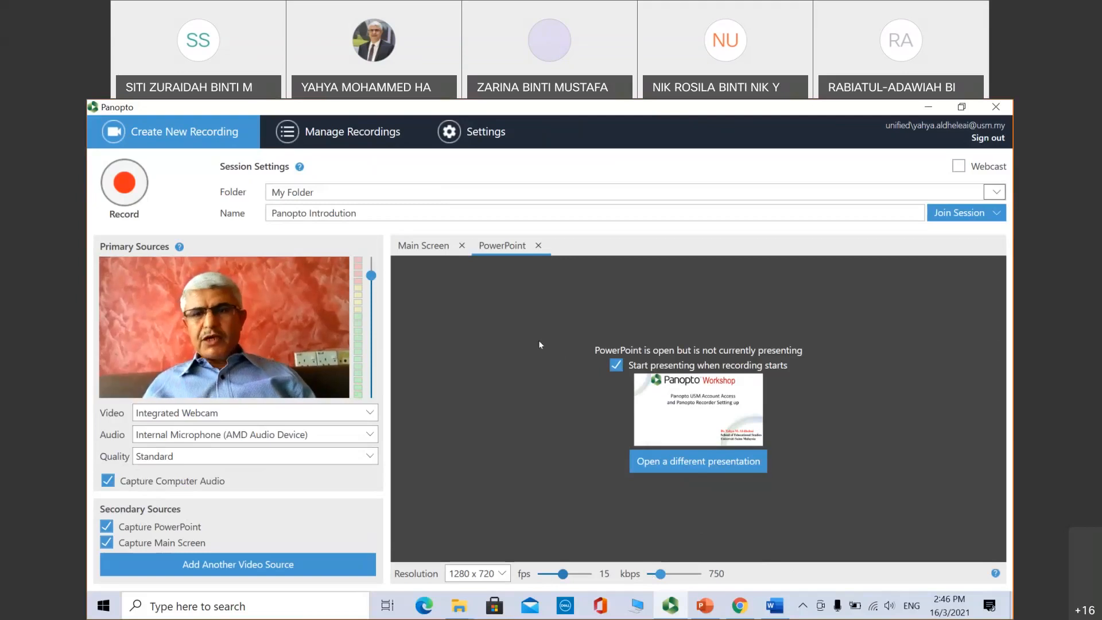
Step: Compare the Main Screen and PowerPoint capture panels, ending on Main Screen
left_click(424, 246)
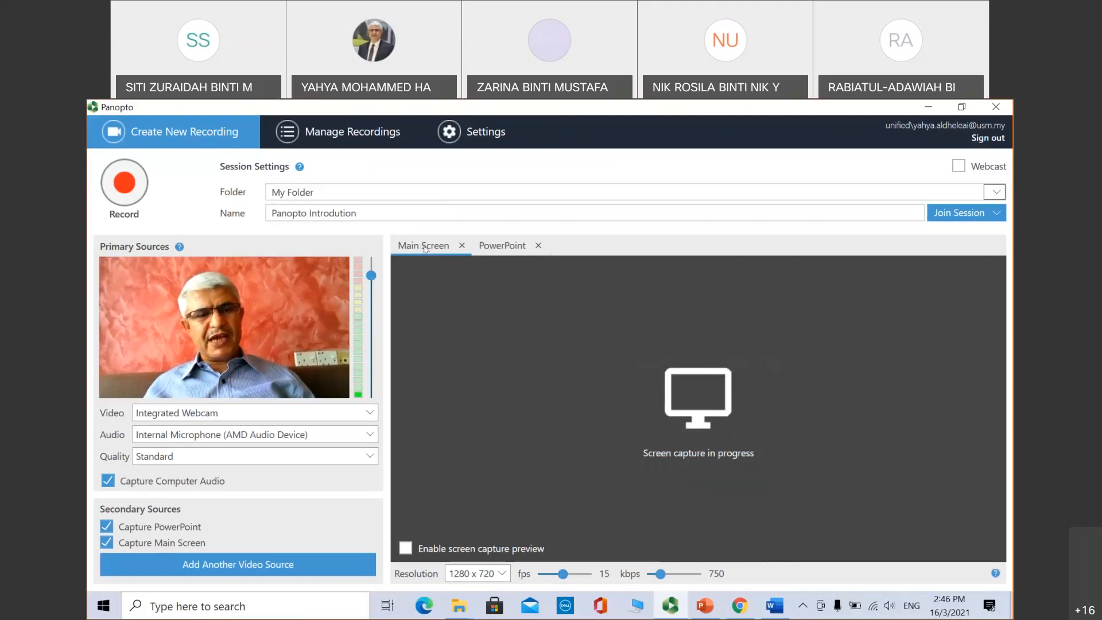
left_click(503, 247)
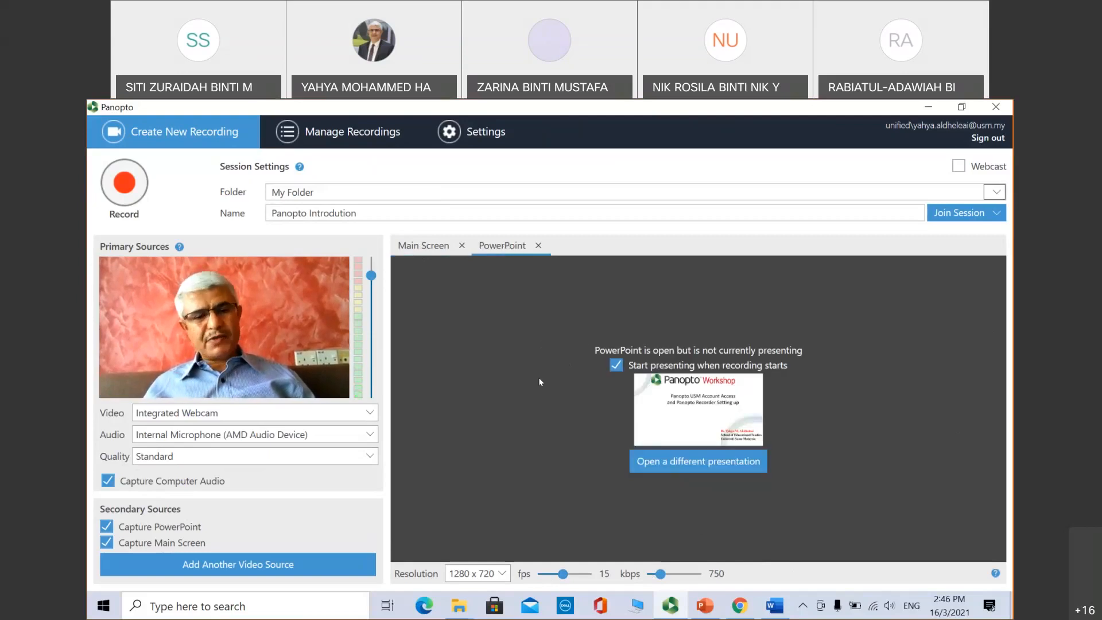
left_click(427, 247)
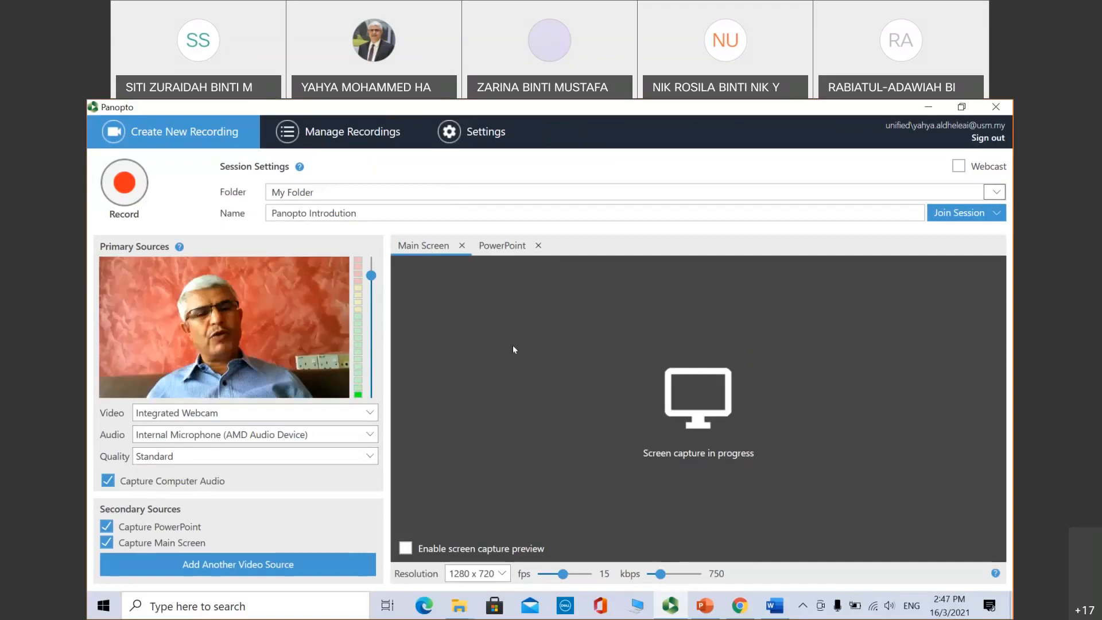
Step: Toggle Capture Main Screen off and back on, leaving it enabled
left_click(107, 543)
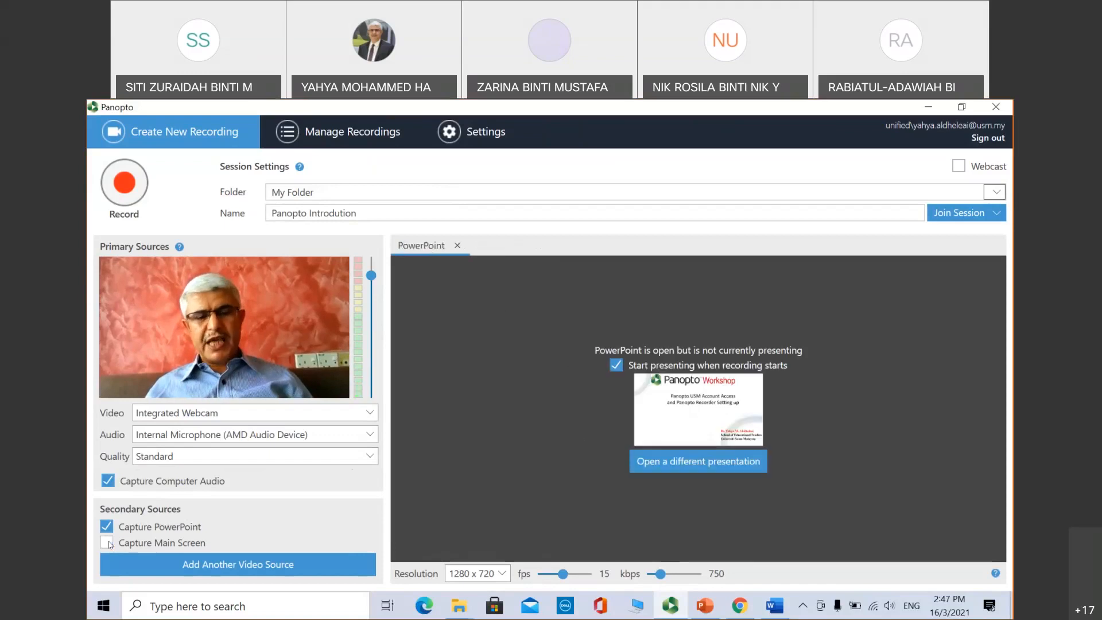
left_click(106, 542)
left_click(107, 543)
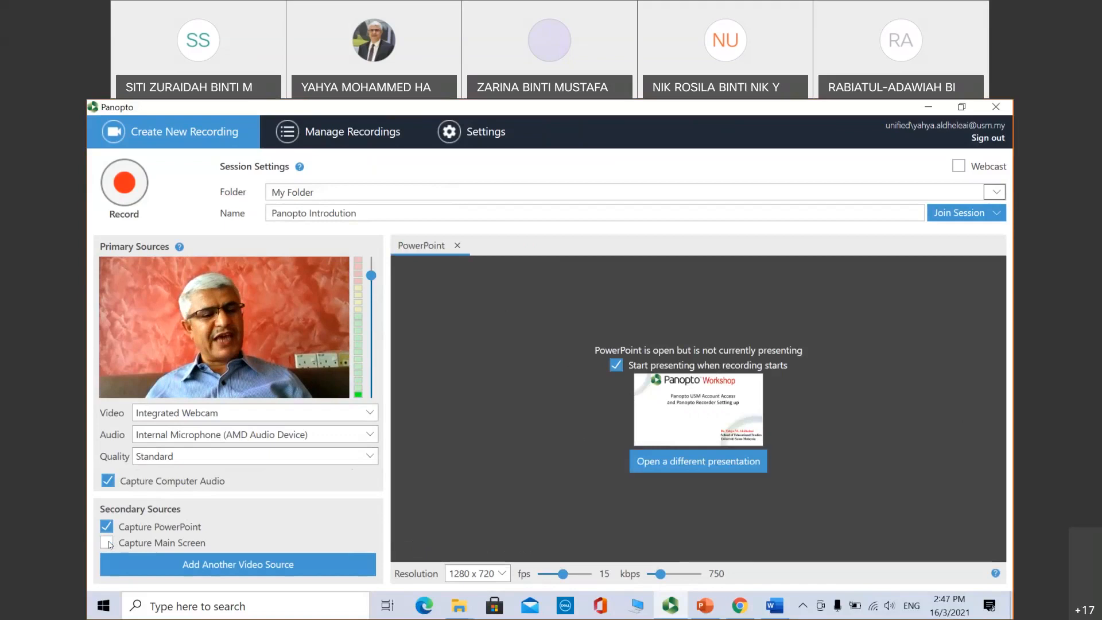
left_click(108, 543)
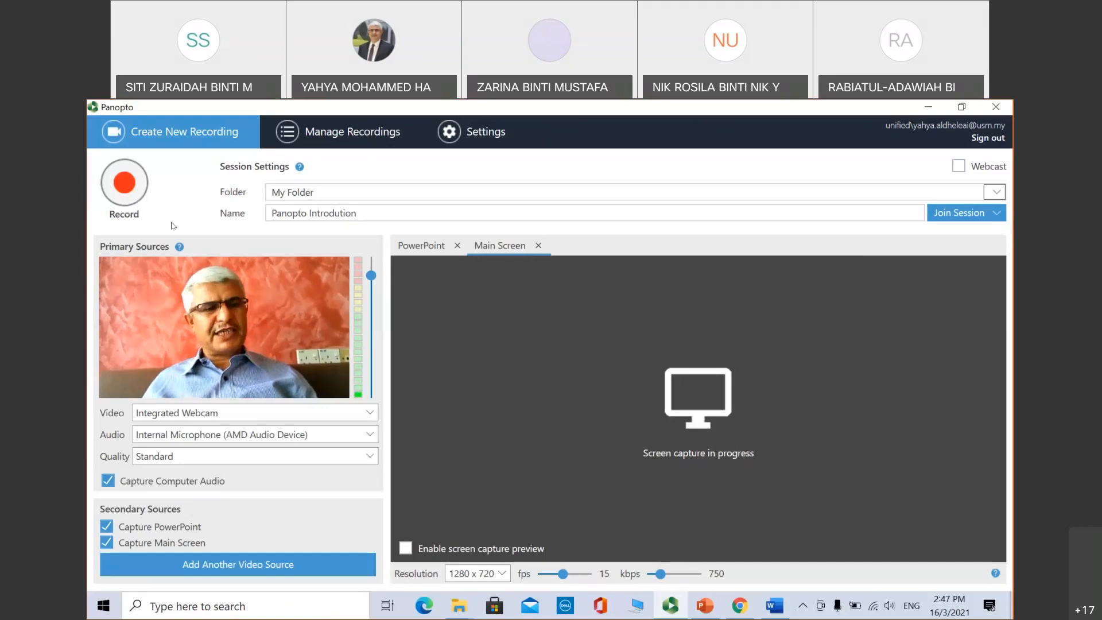
Step: Start recording 'Panopto Introdution' and launch the PowerPoint slideshow
left_click(123, 182)
key("alt+Tab")
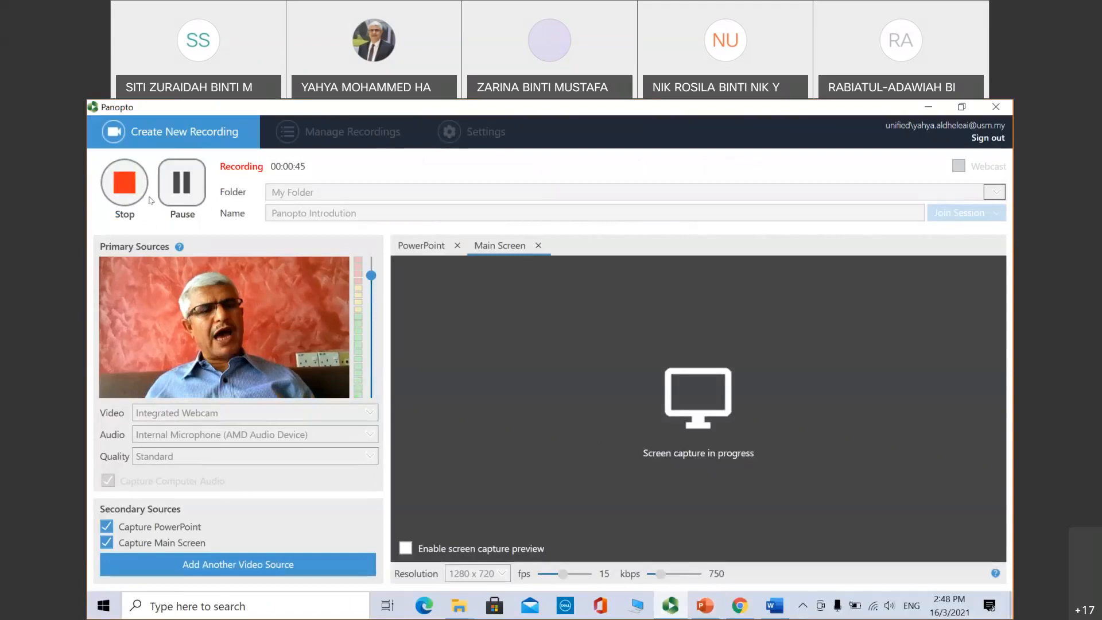
Step: Stop the recording so the session saves to My Folder
left_click(122, 189)
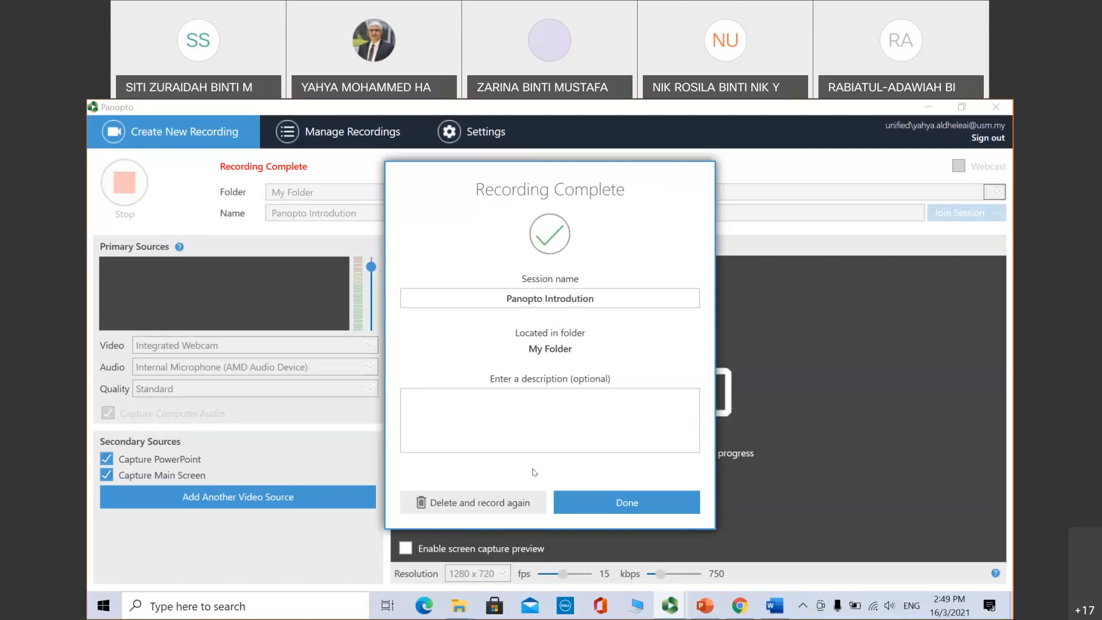
Step: Close the Recording Complete summary to reach the Manage Recordings list
left_click(632, 501)
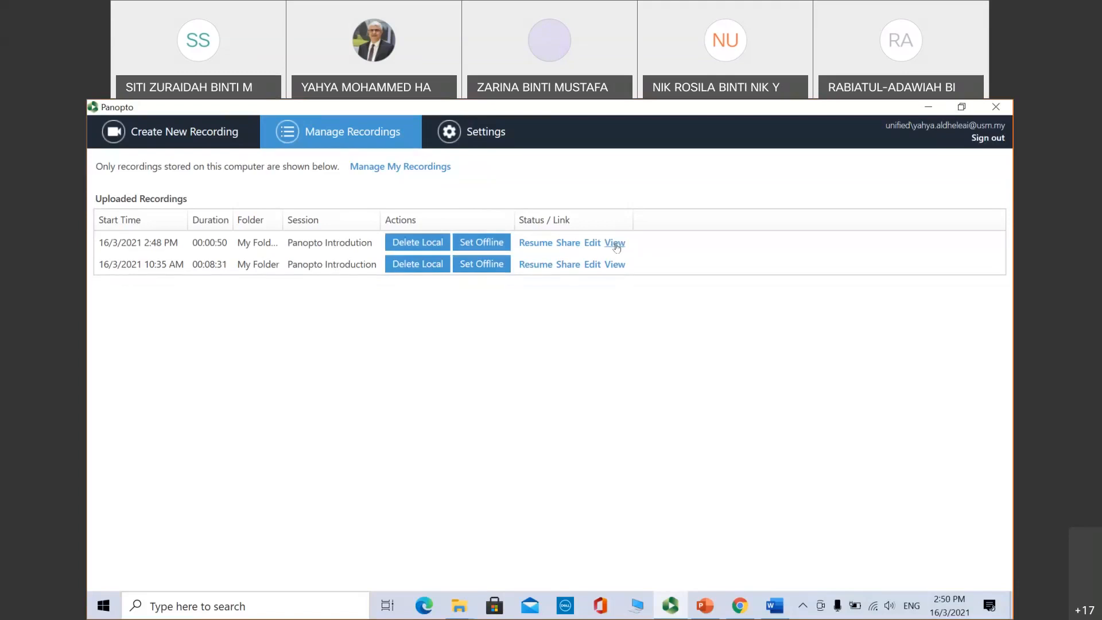
Step: Preview the new Panopto Introdution recording in the web viewer, then close that tab
left_click(614, 244)
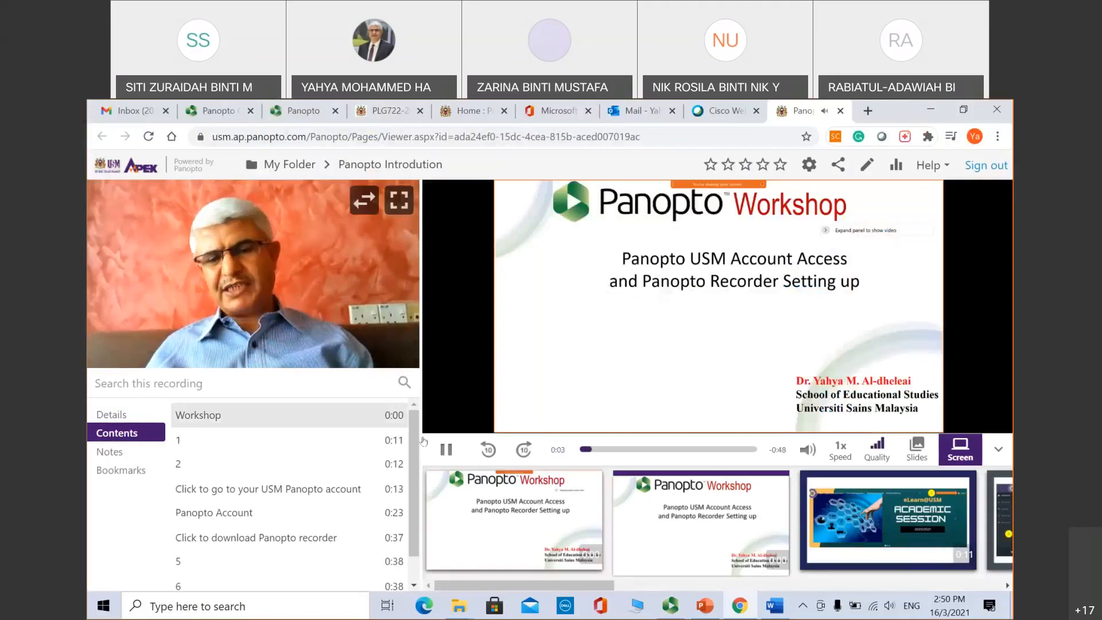
left_click(841, 110)
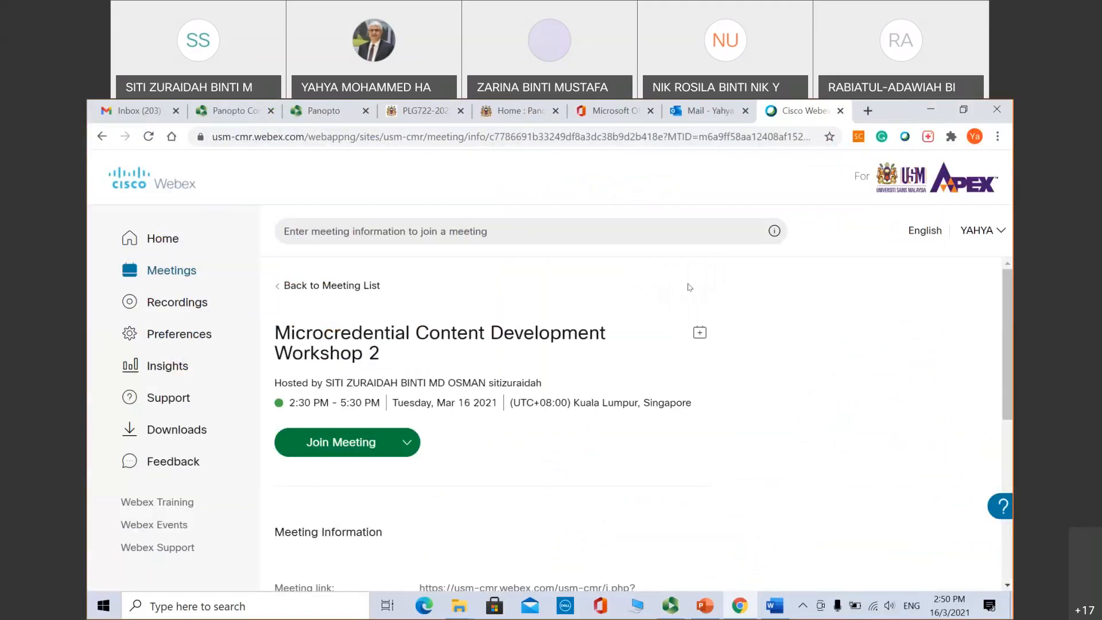
Step: Bring Chrome back and return to the Panopto Home page via the PLG722-202 tab
left_click(669, 610)
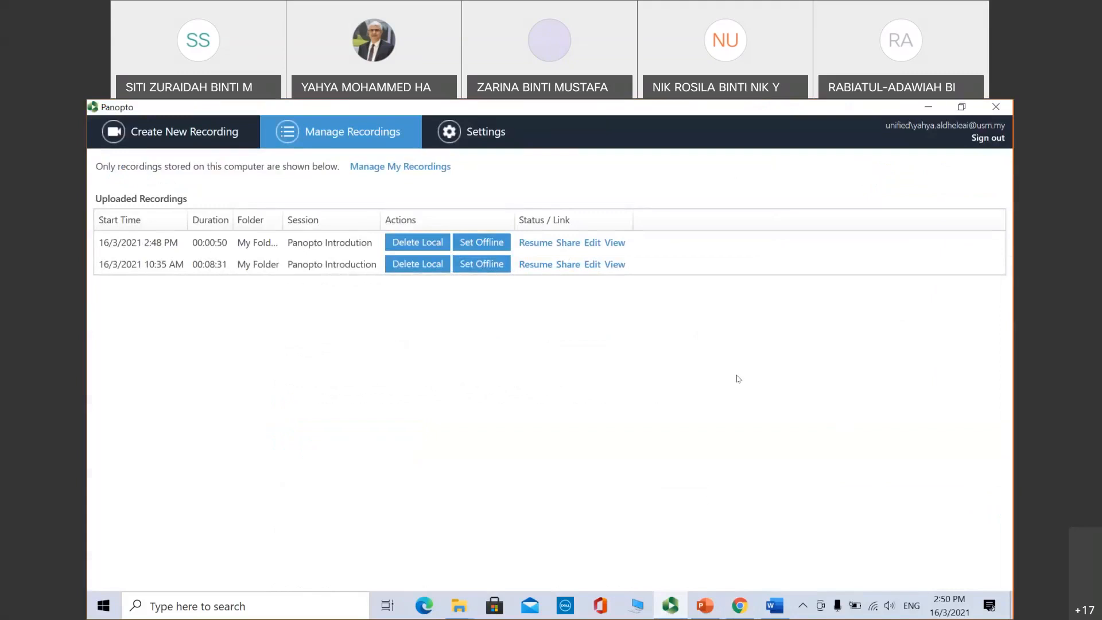
left_click(739, 607)
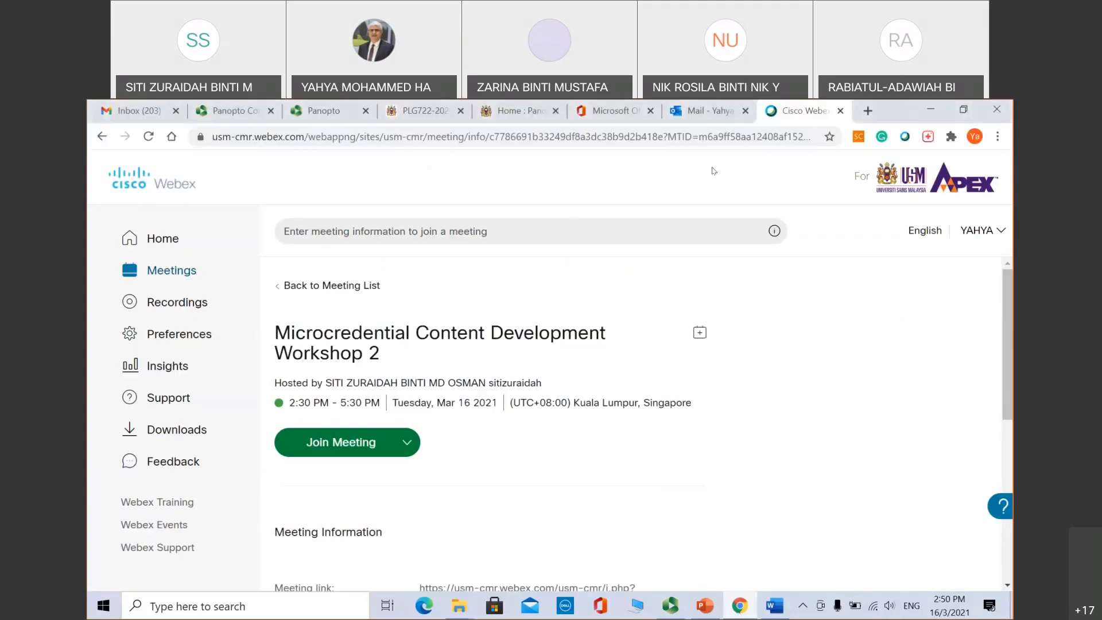
left_click(416, 109)
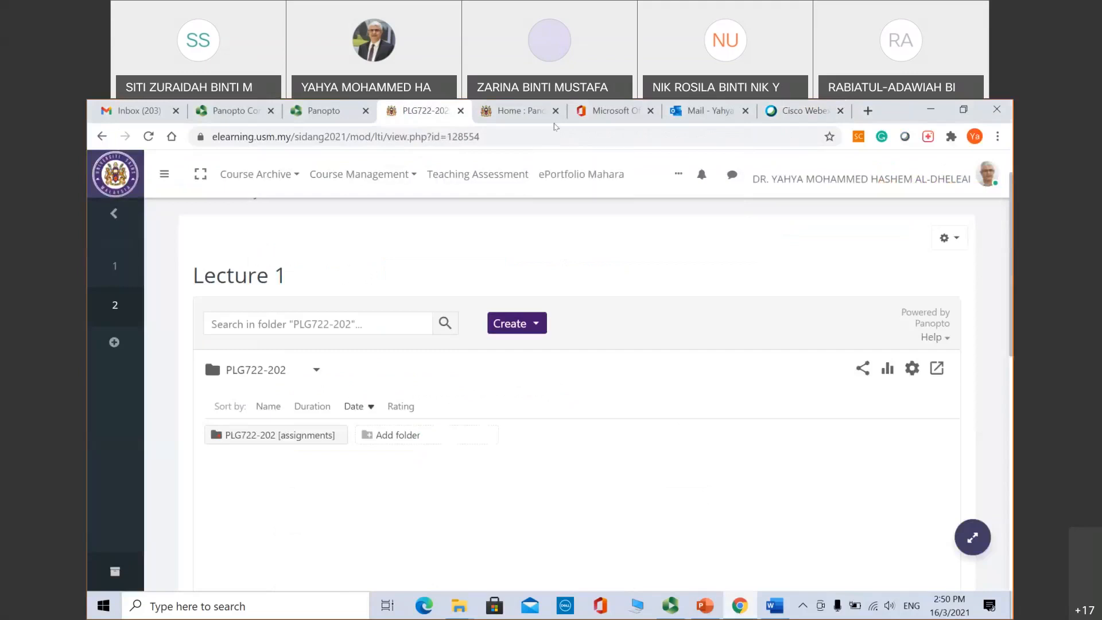
left_click(536, 112)
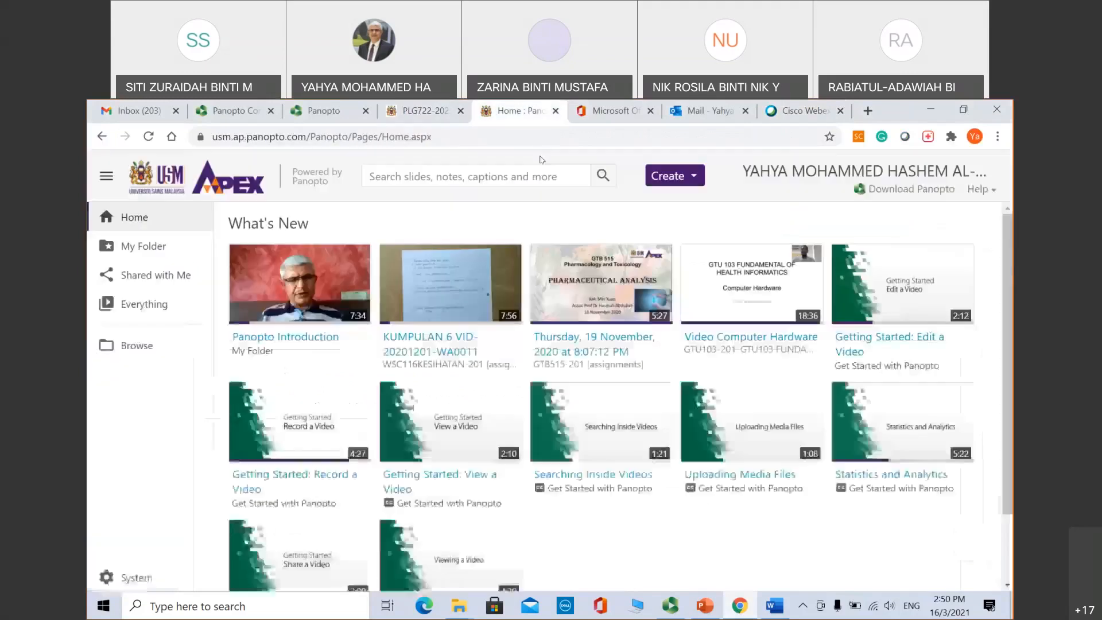
Step: Open the Panopto Introdution session from My Folder in the editor
left_click(138, 248)
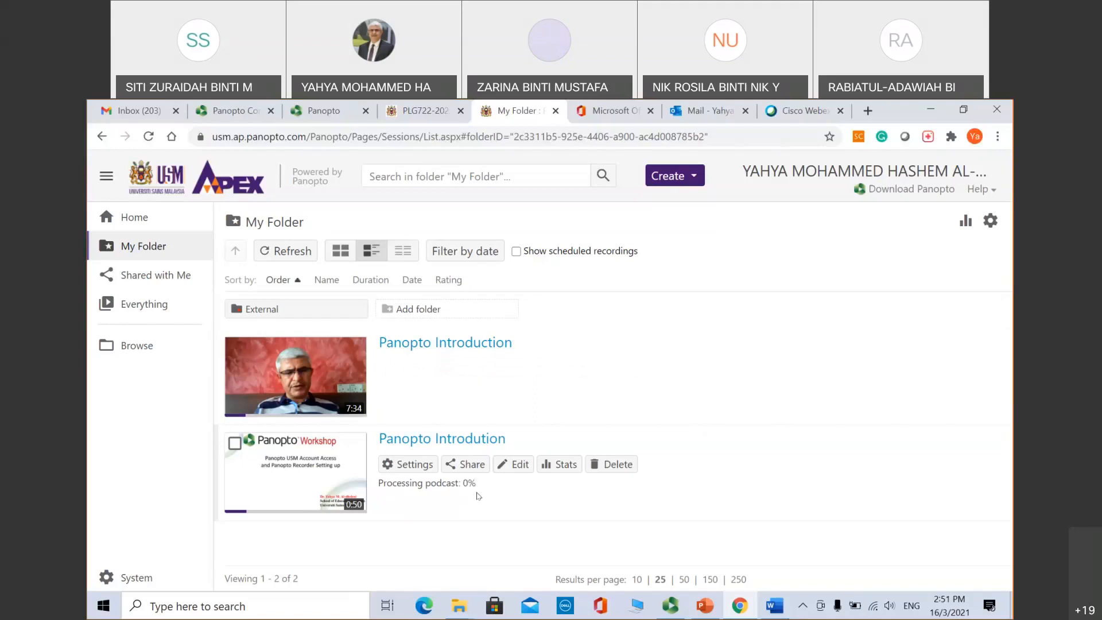
left_click(514, 466)
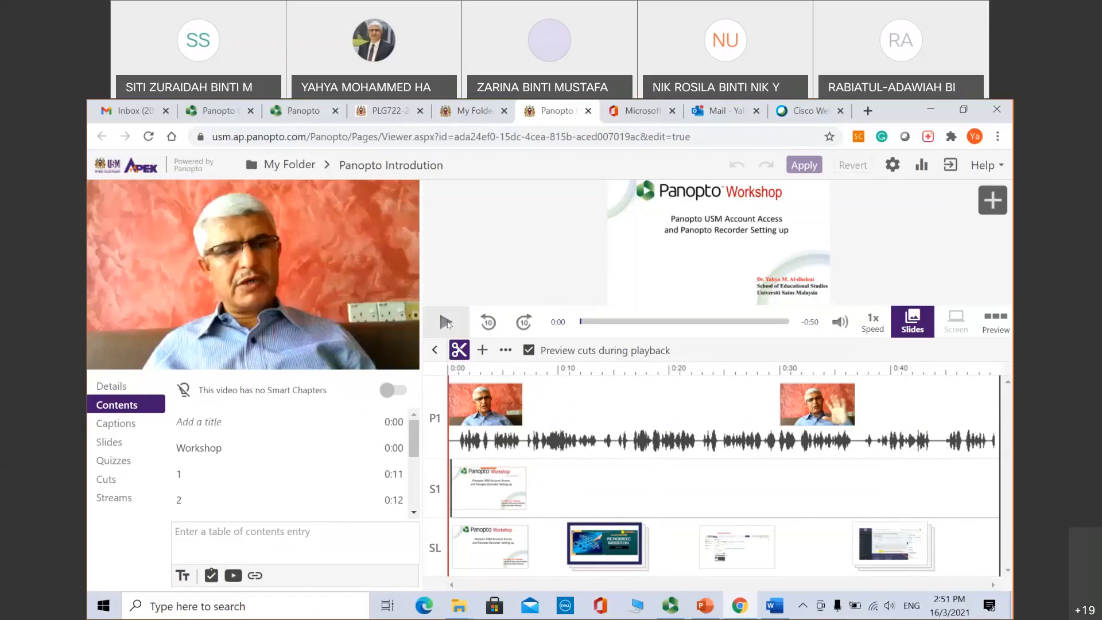
Step: Play the session, pause at 0:07, and mark a cut from roughly 0:04 to 0:09
left_click(447, 322)
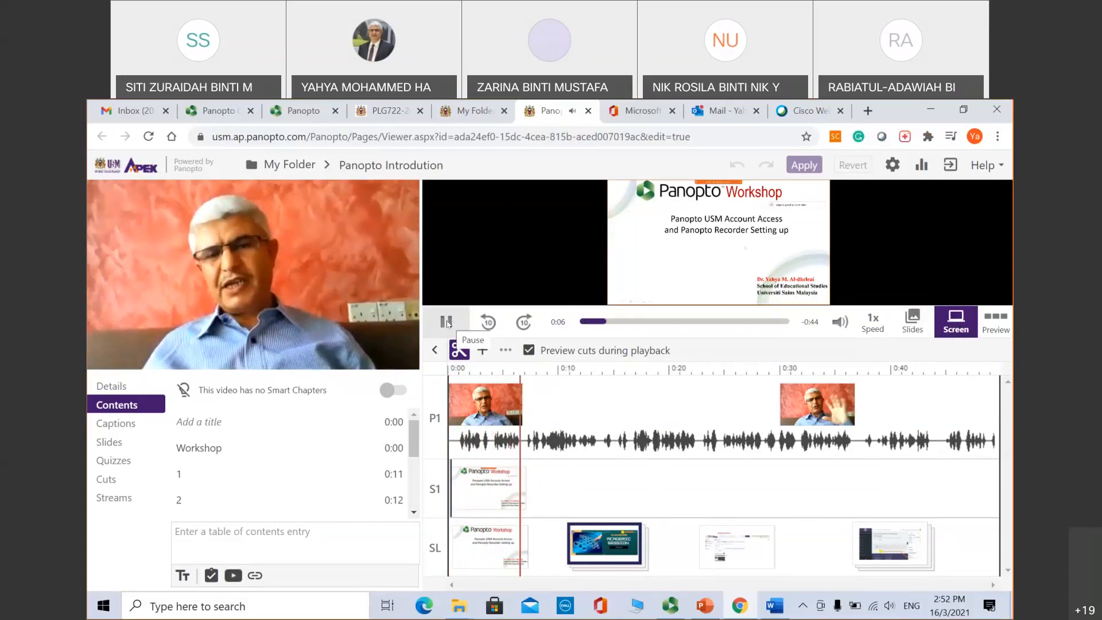
left_click(447, 323)
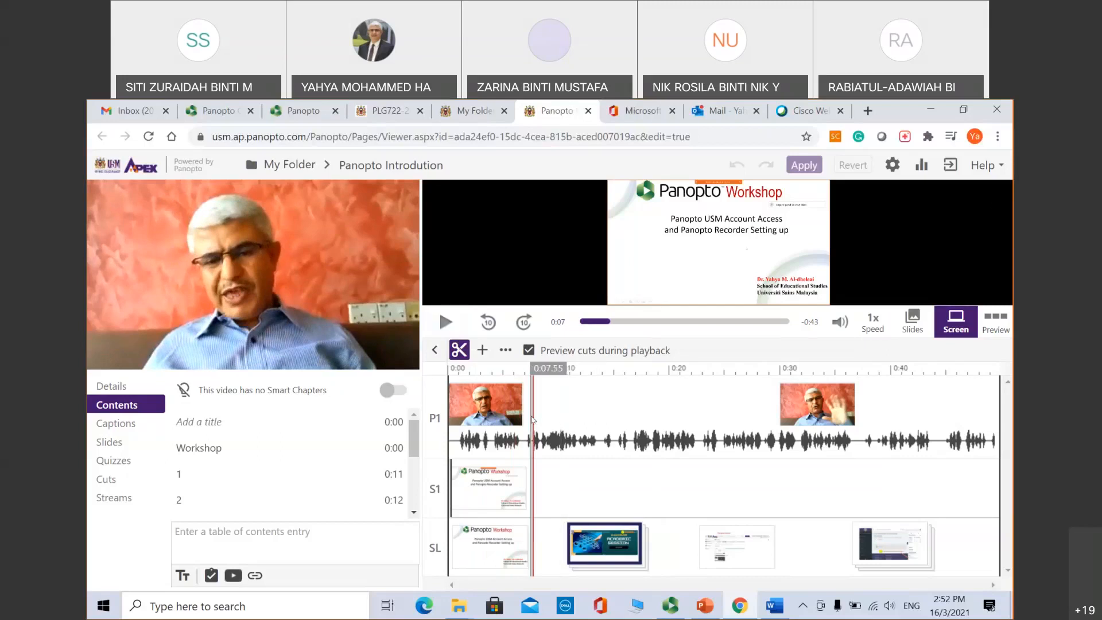
left_click_drag(534, 419, 568, 423)
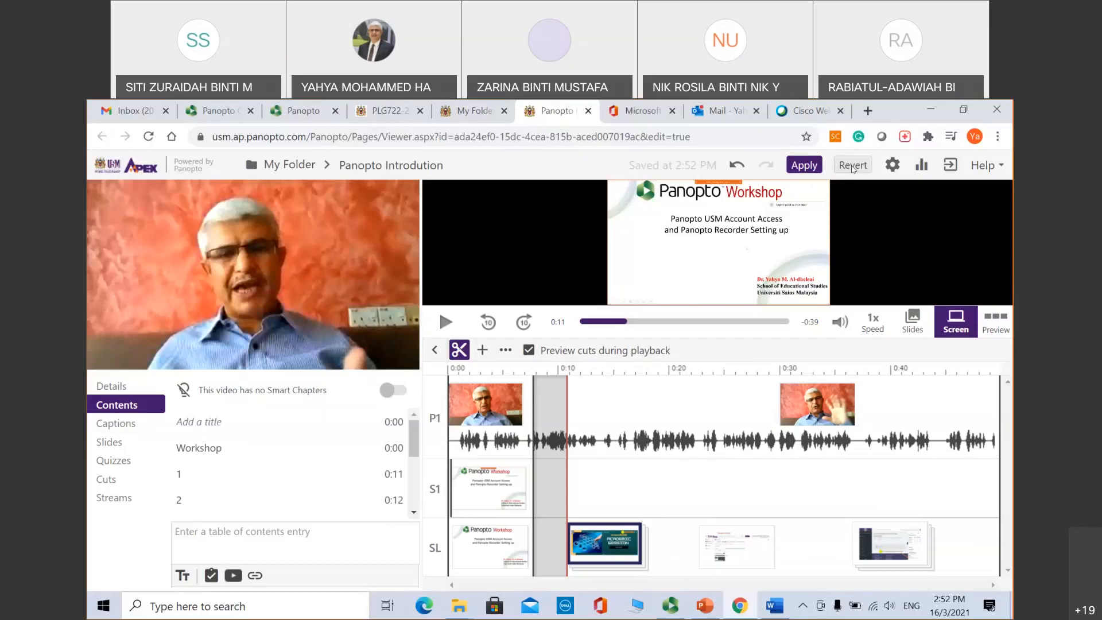
Step: Undo the earlier cut and pause playback at 0:18
left_click(738, 168)
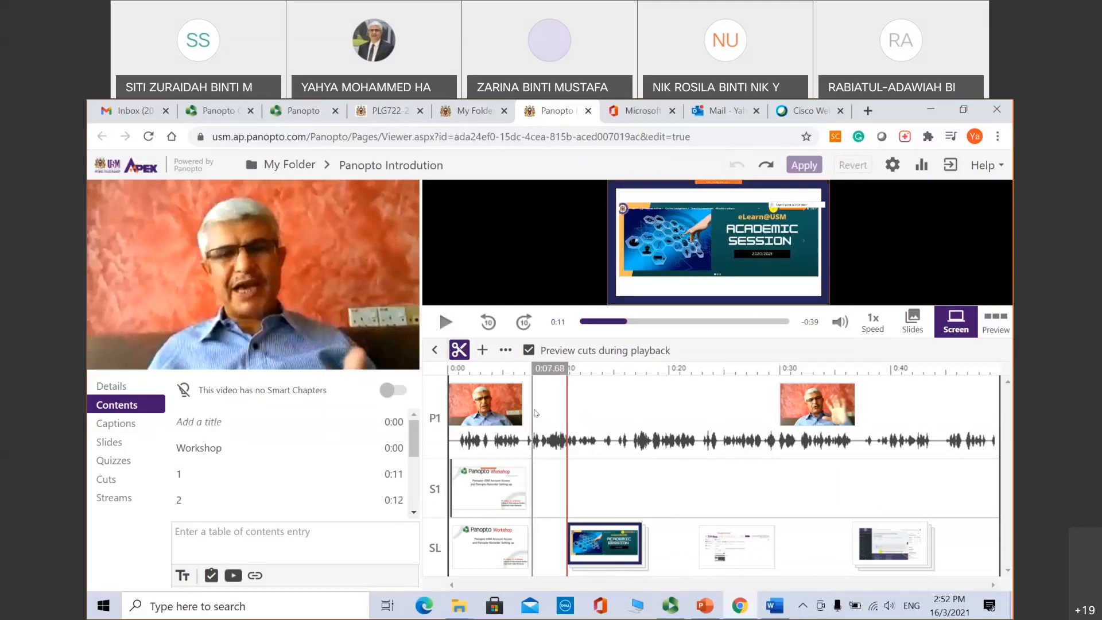
left_click(445, 324)
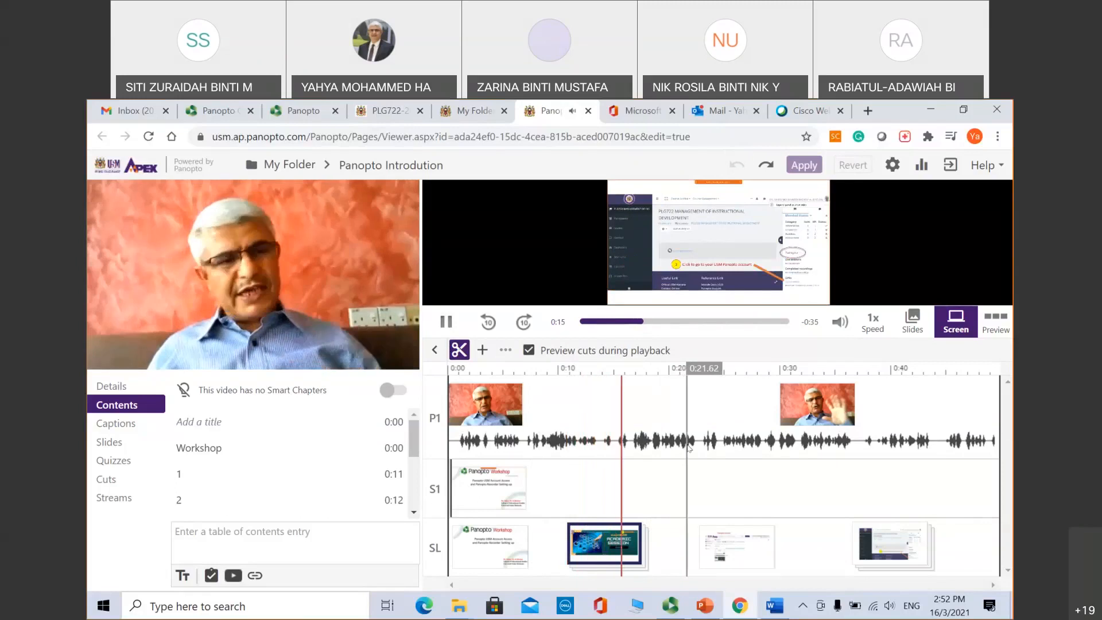
left_click(443, 320)
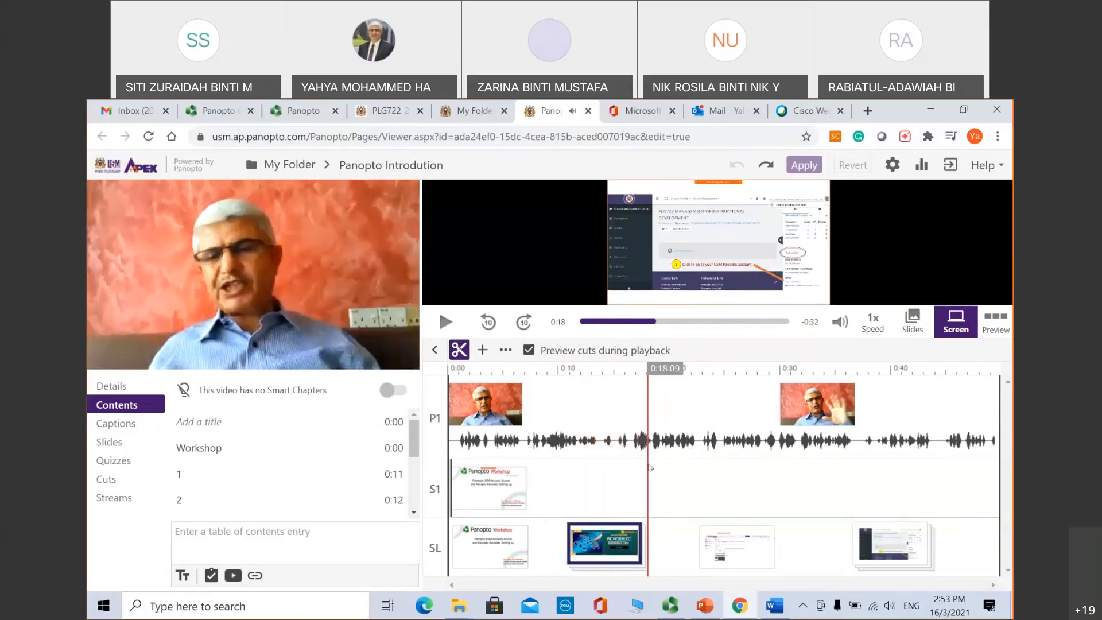
Step: Cut from 0:18 to about 0:23 across all tracks and apply the edits to the video
left_click_drag(649, 466, 697, 474)
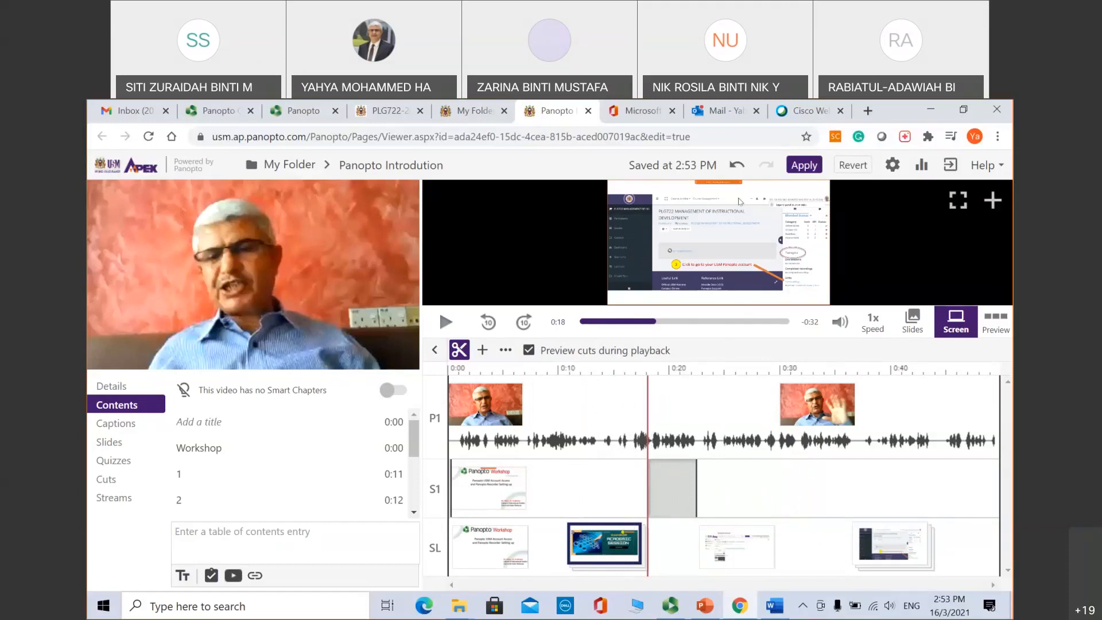
left_click(737, 164)
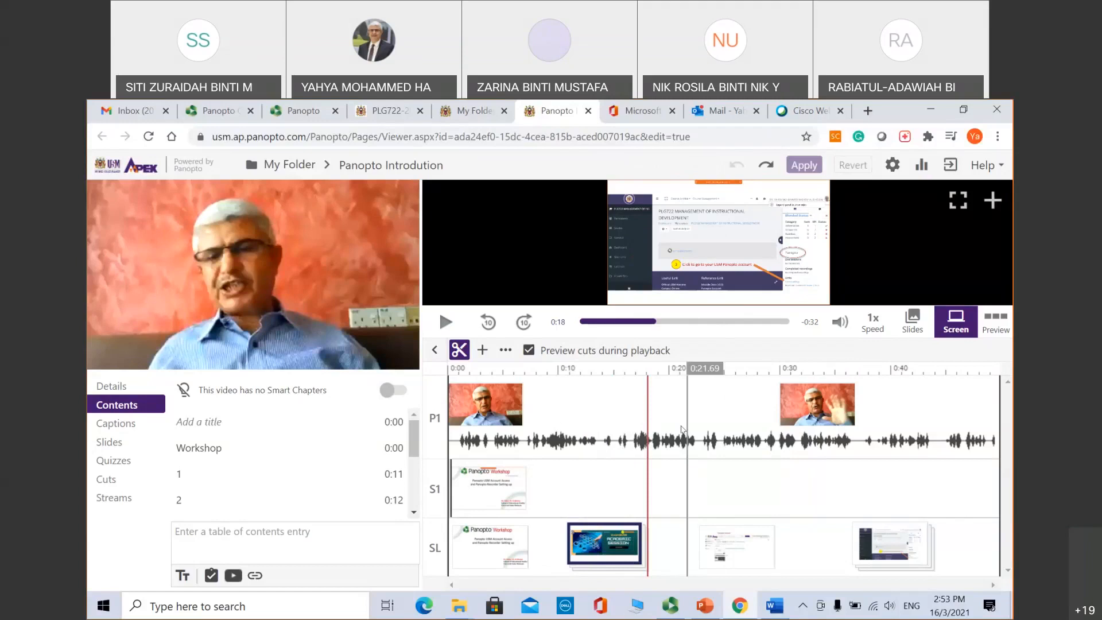
left_click_drag(649, 397, 700, 403)
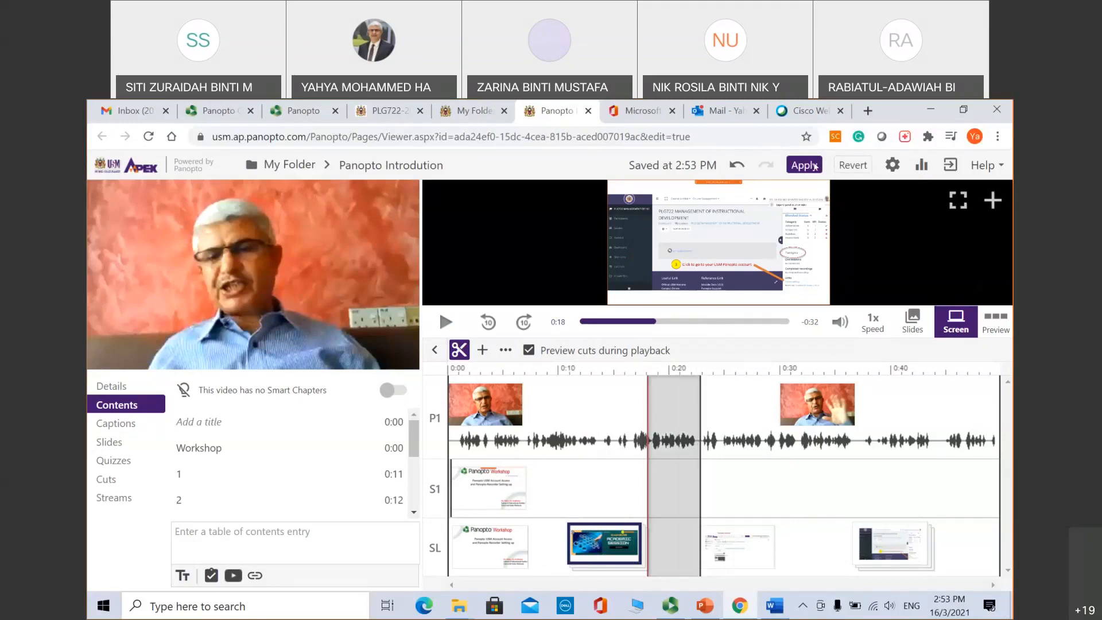
left_click(802, 166)
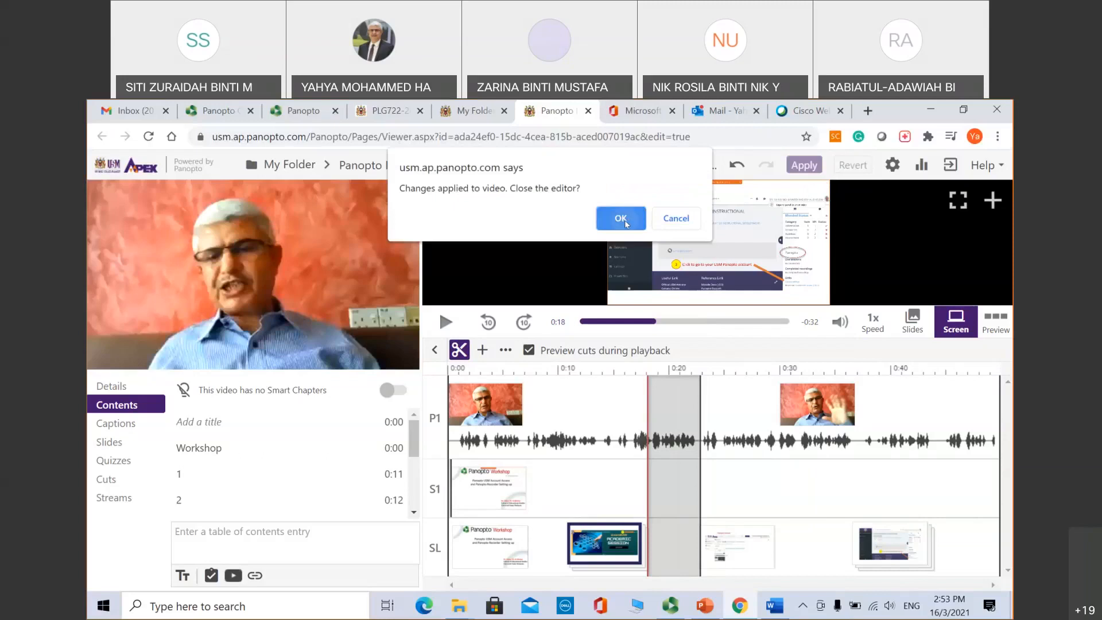
Step: Confirm the close-editor prompt and reopen the session in the editor
left_click(621, 221)
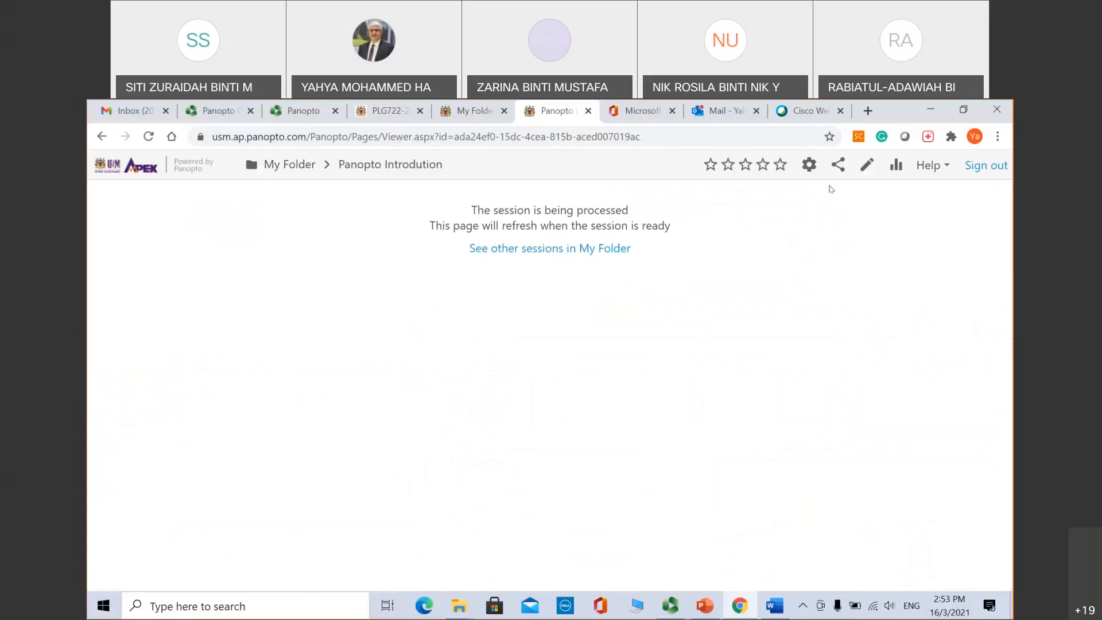
left_click(866, 166)
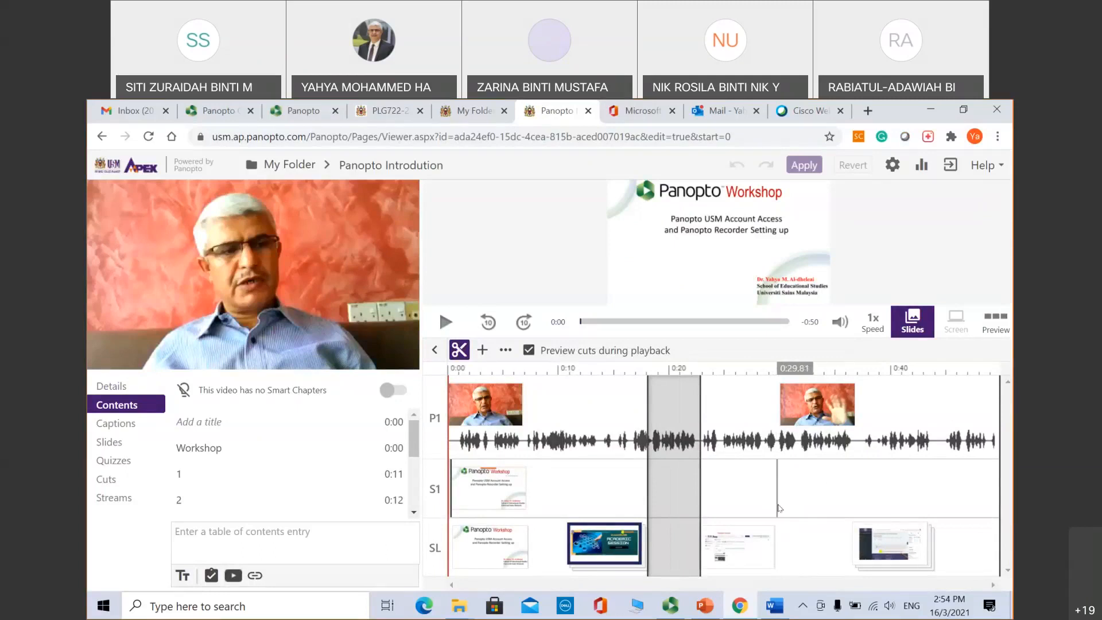
Step: Cut the S1 track from 0:29.74 to 0:35.83, apply the edits, and stay in the editor
left_click_drag(777, 506, 846, 505)
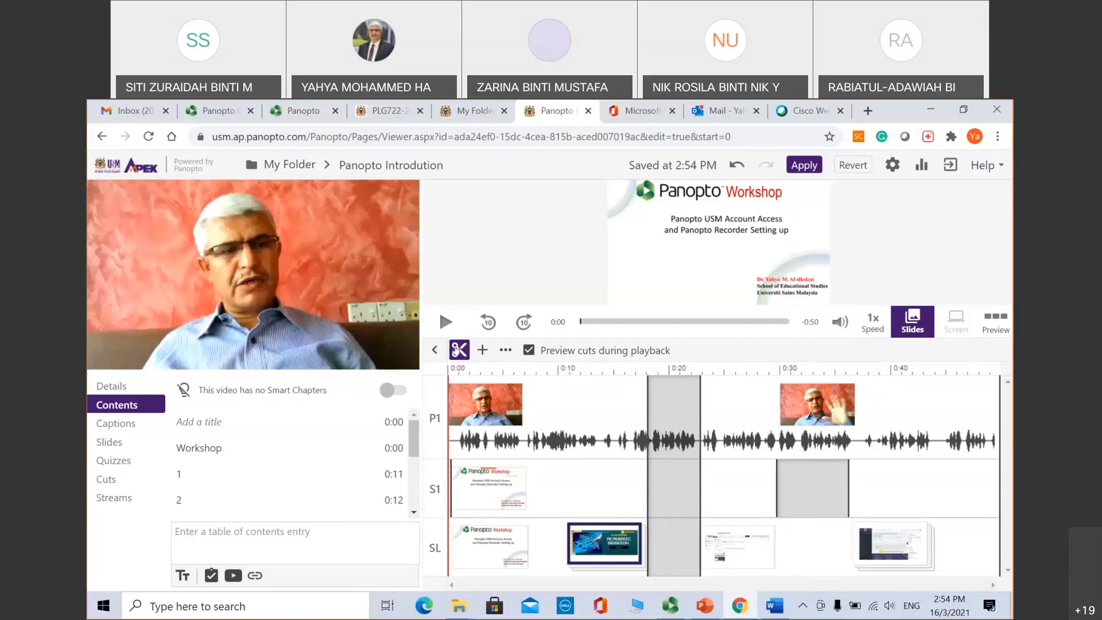
left_click(803, 166)
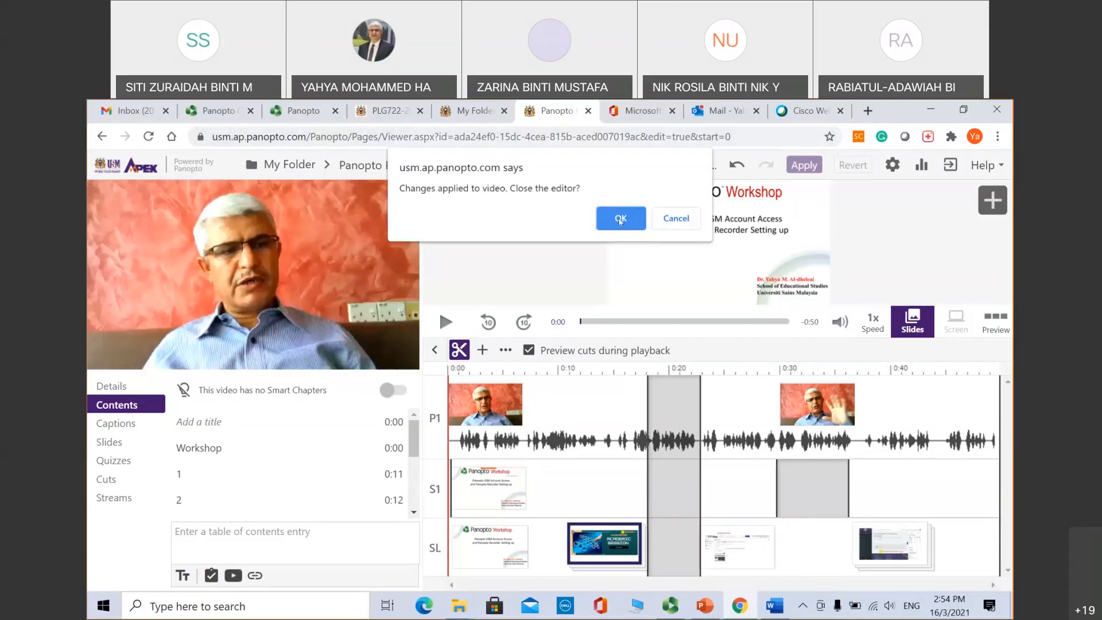
left_click(675, 223)
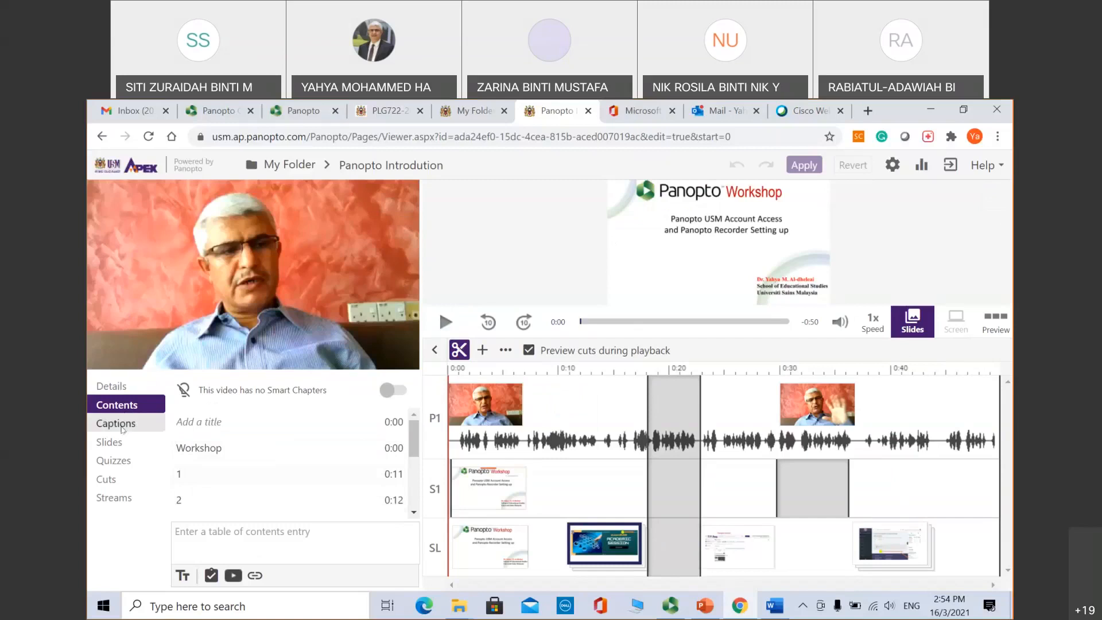
Step: Browse the Captions and Slides sections, then show the empty Quizzes section
left_click(123, 424)
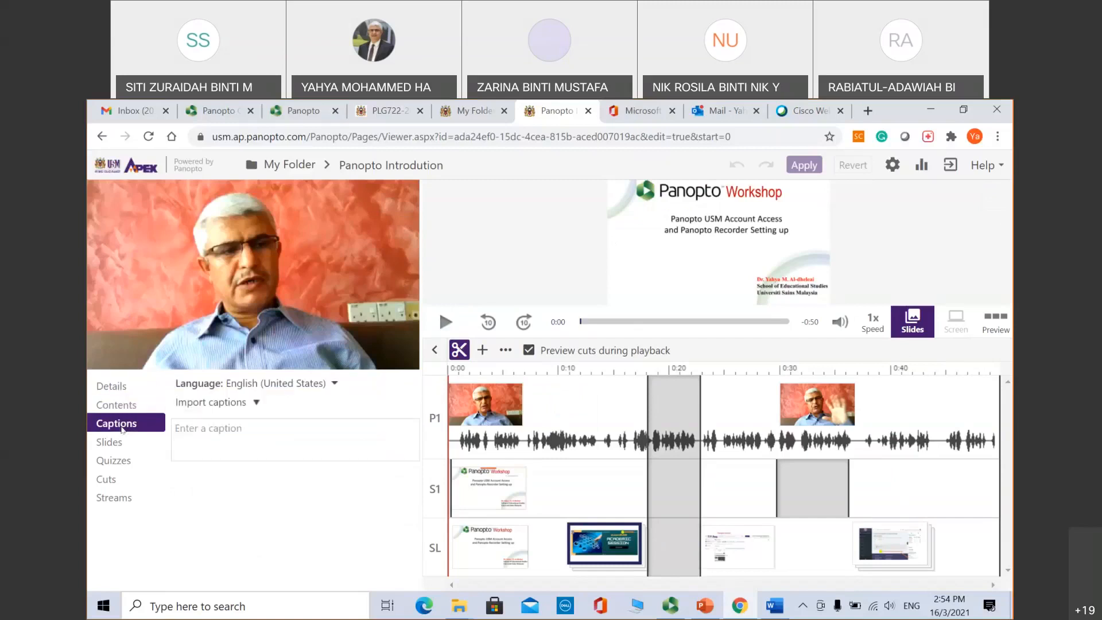
left_click(204, 427)
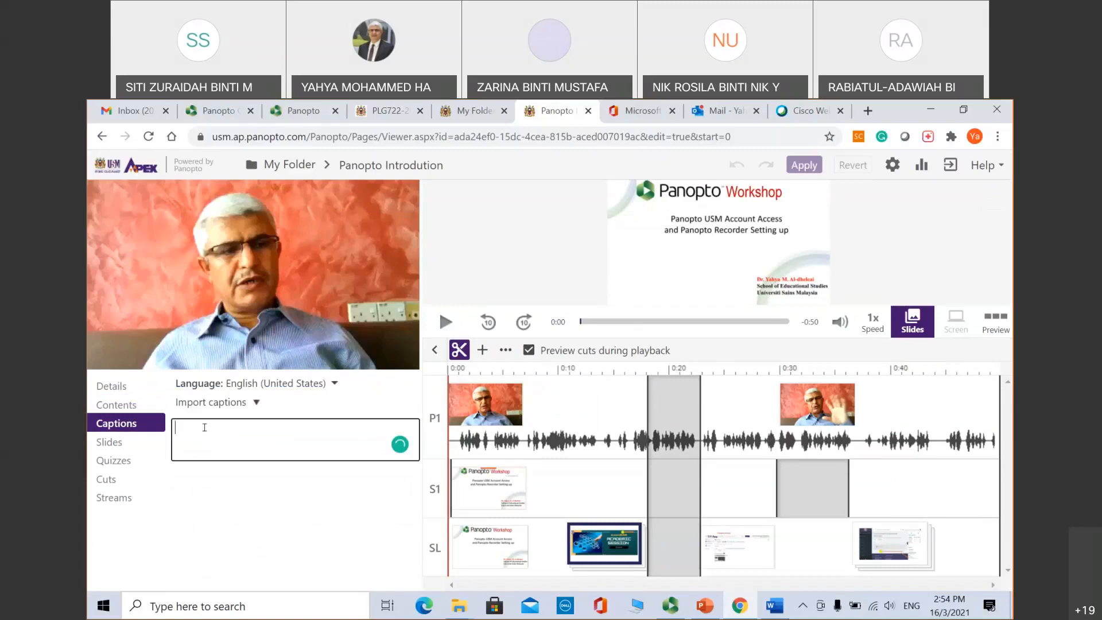
left_click(124, 443)
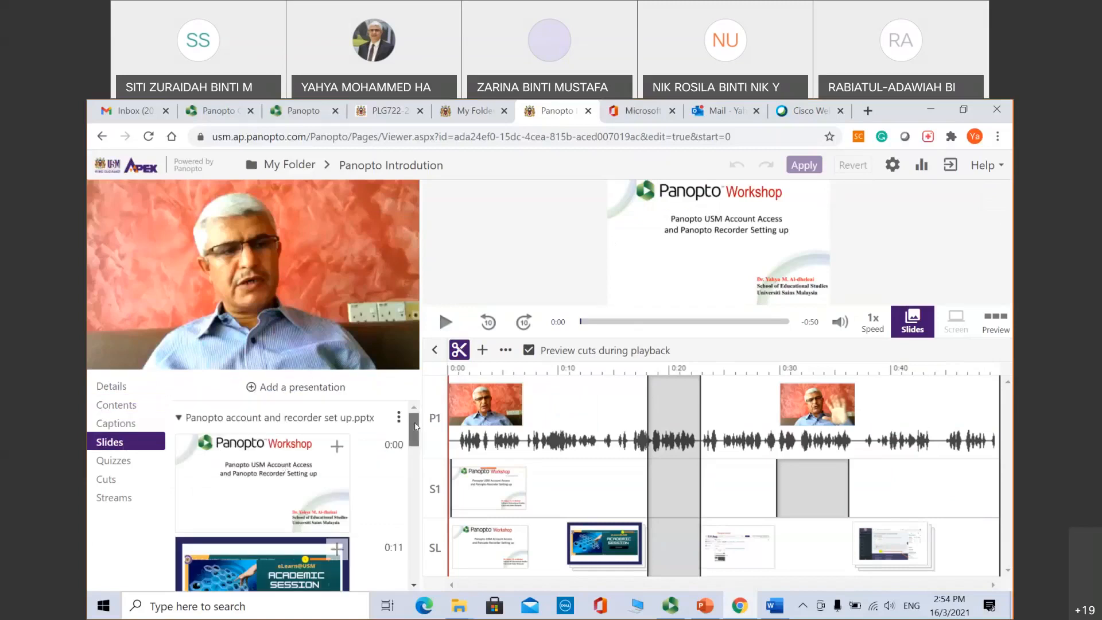
scroll(268, 439, "down", 1)
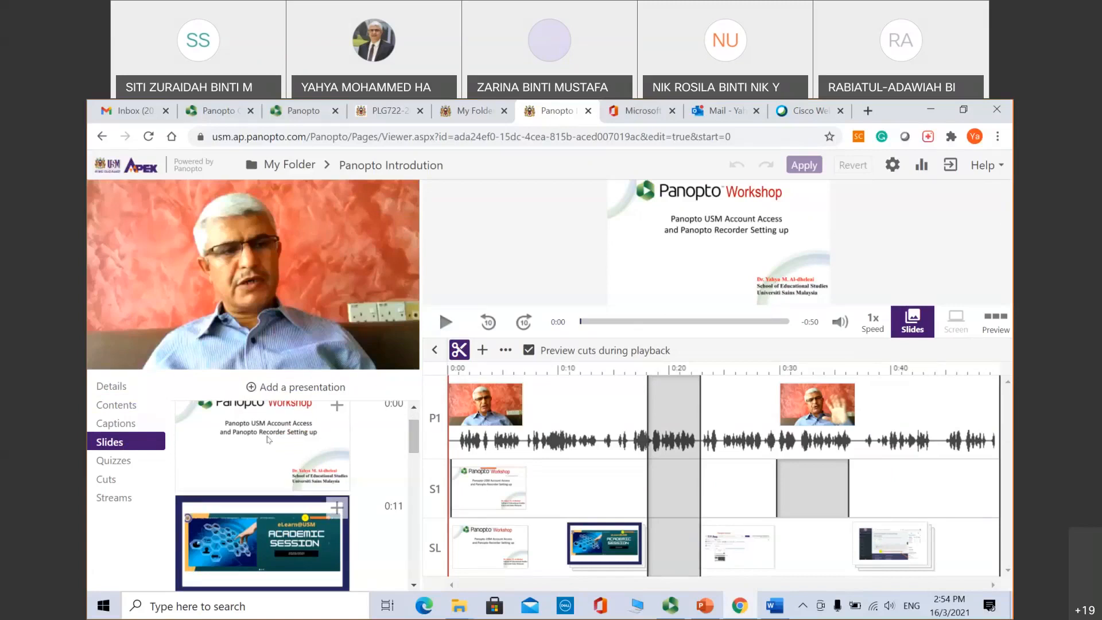
left_click_drag(417, 441, 416, 451)
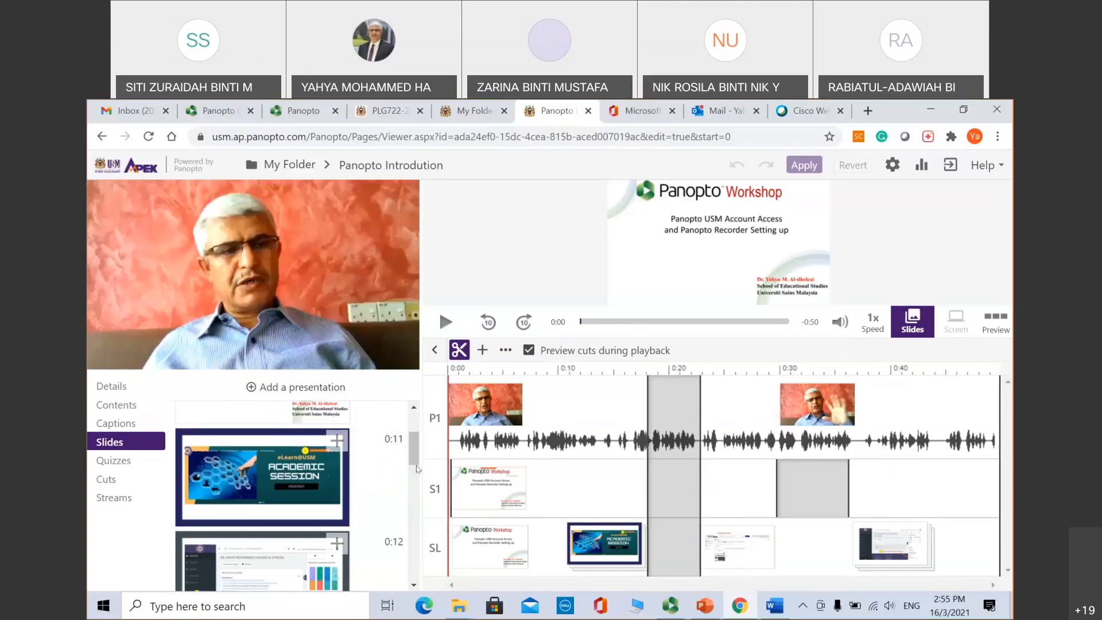
left_click_drag(415, 450, 426, 576)
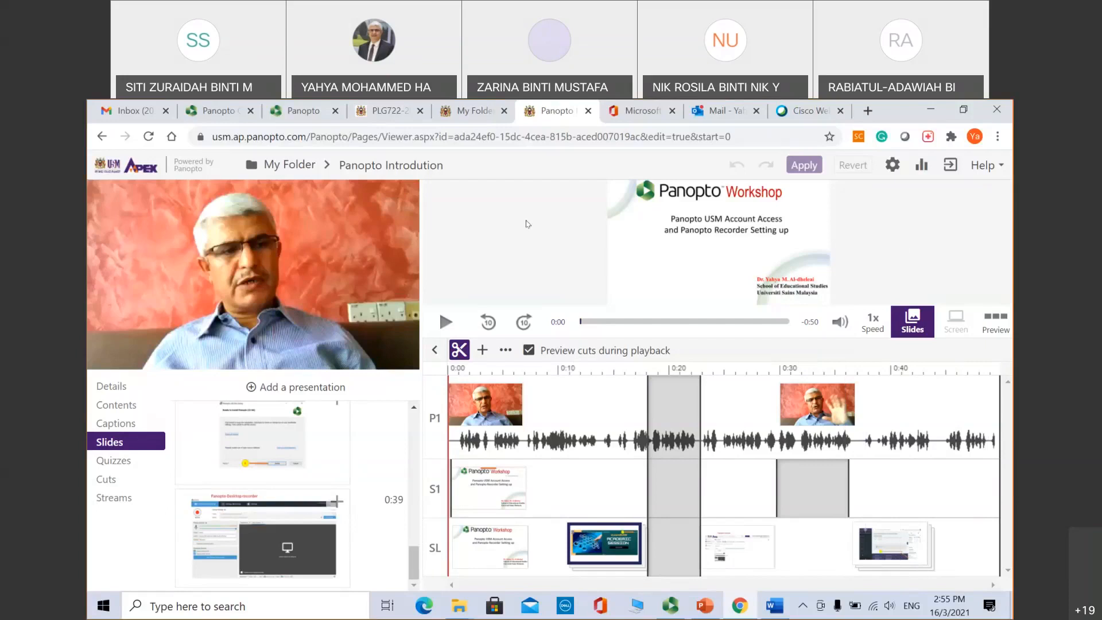
left_click(113, 462)
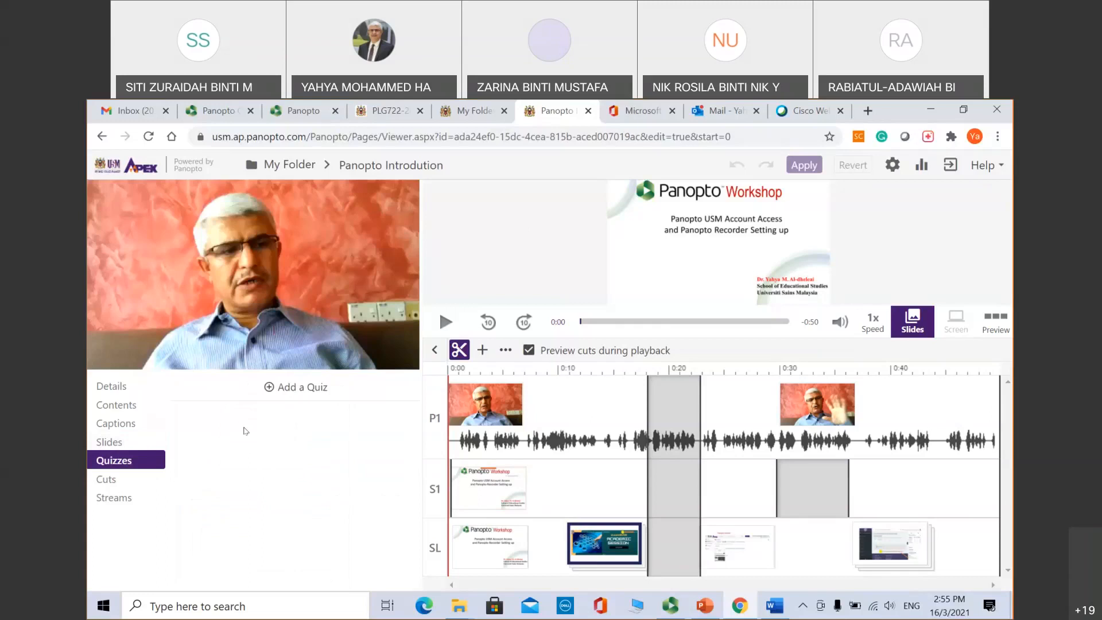
Step: Open the 'Panopto Introdution' session from My Folder in the web viewer
left_click(482, 351)
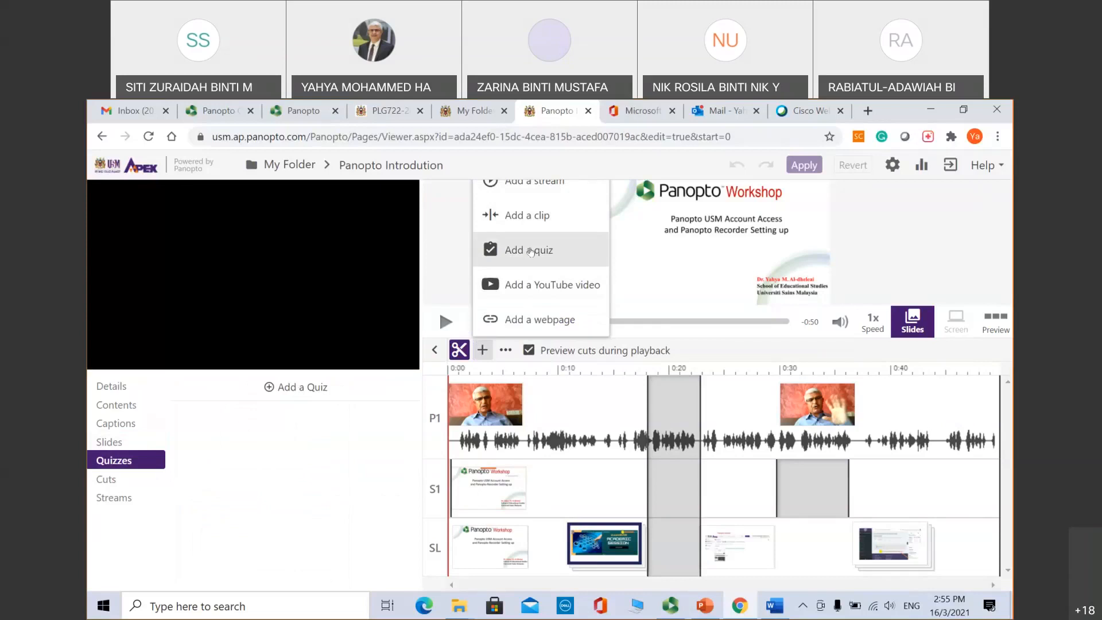
left_click(666, 270)
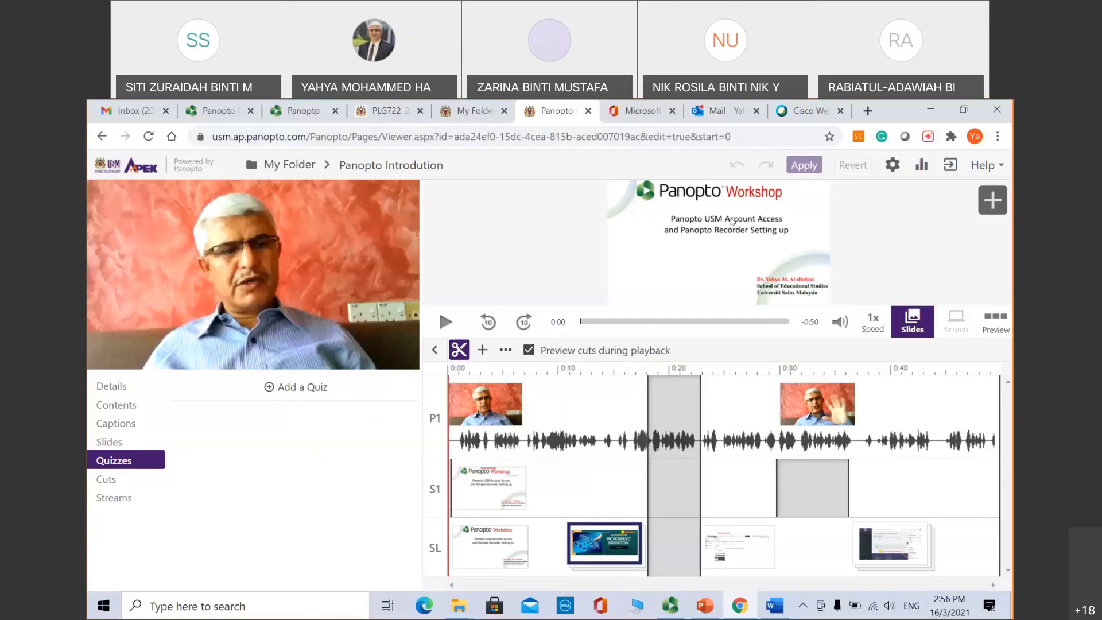
left_click(483, 118)
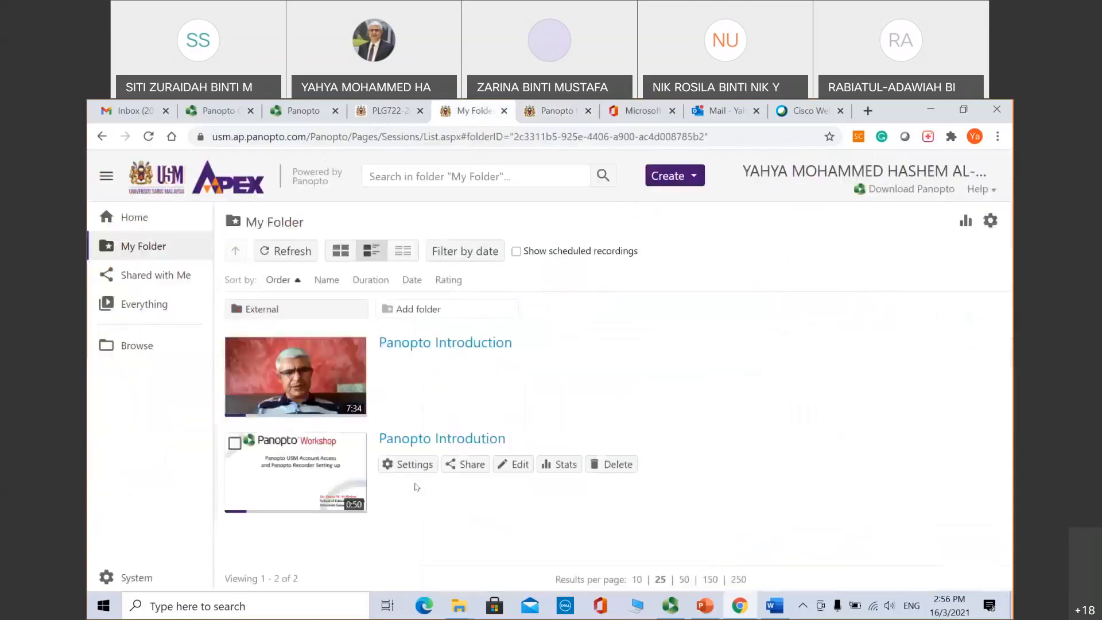
left_click(283, 461)
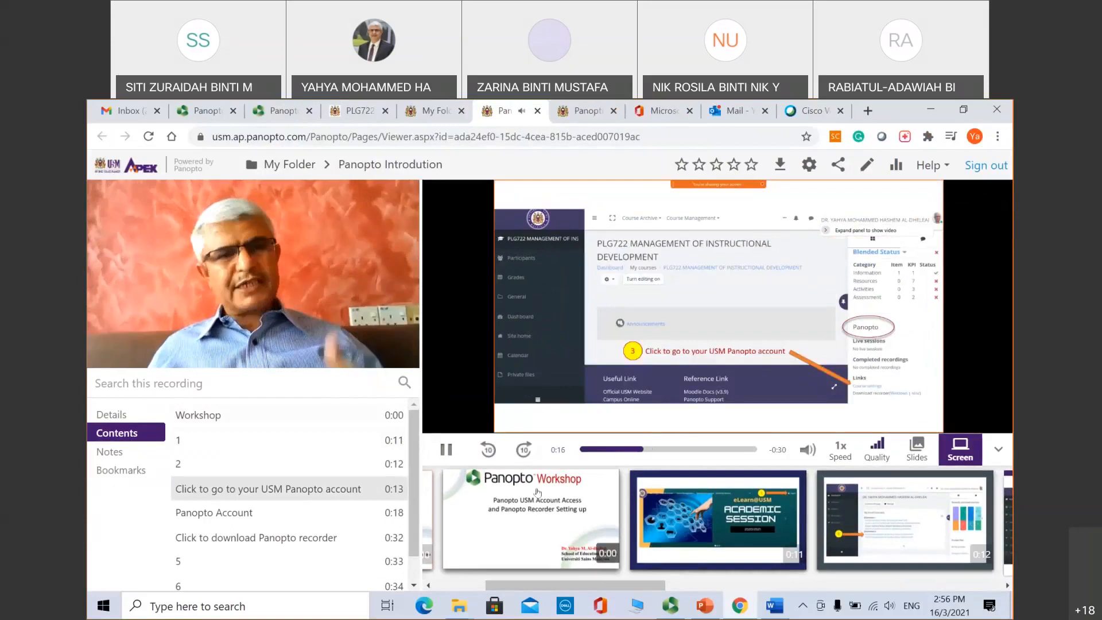
Step: Watch the recording play to 0:27, then open 'Panopto Introdution' in the editor
mouse_move(812, 464)
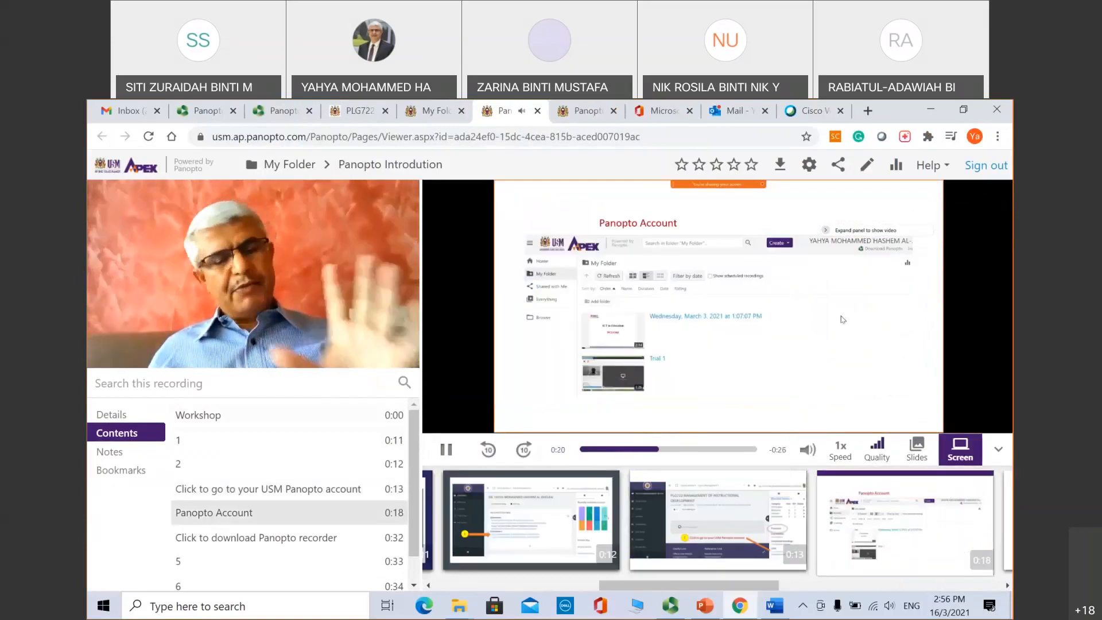
mouse_move(412, 271)
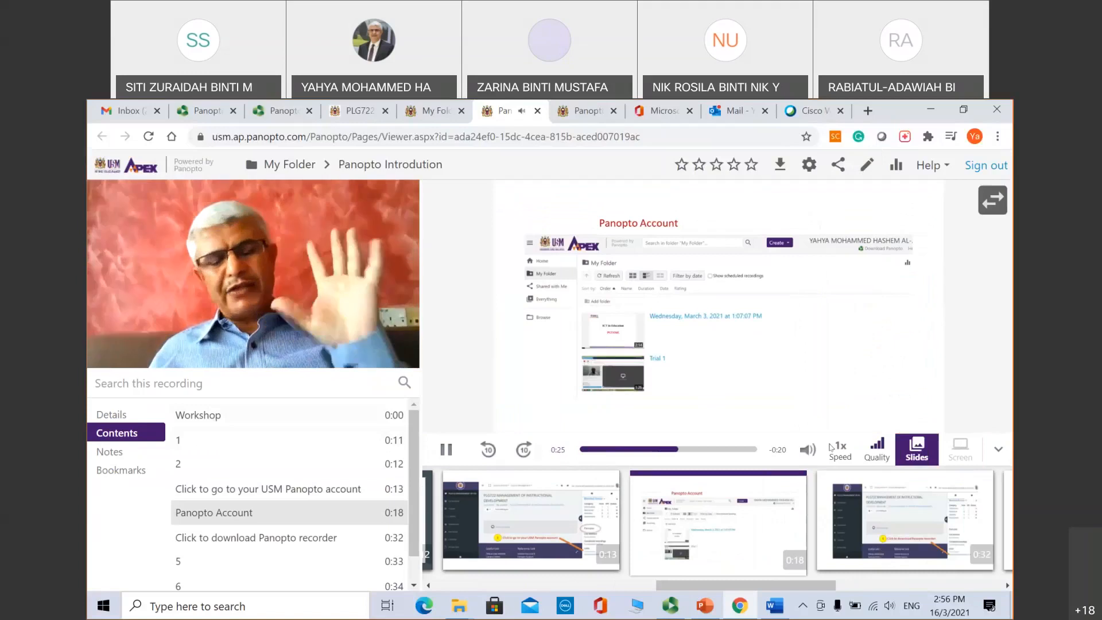
mouse_move(261, 310)
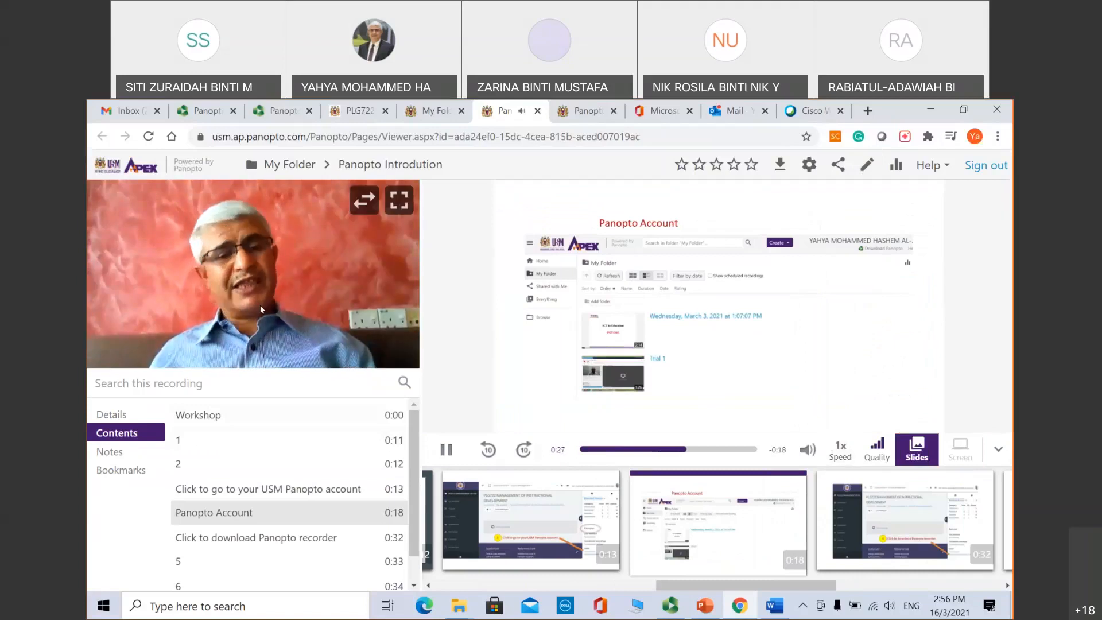
mouse_move(853, 217)
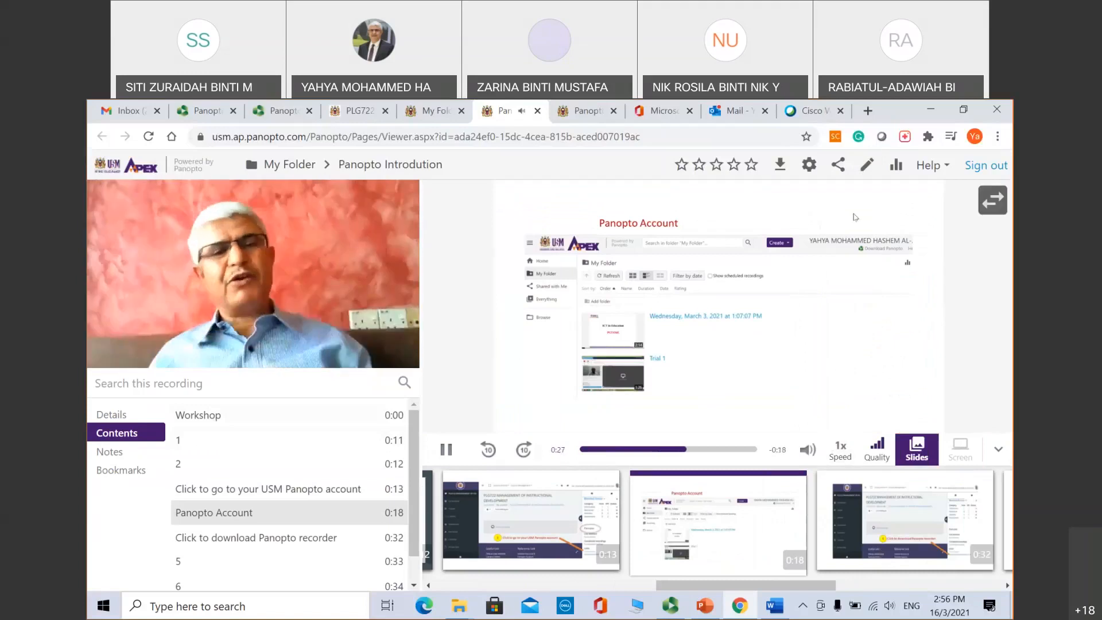
left_click(866, 166)
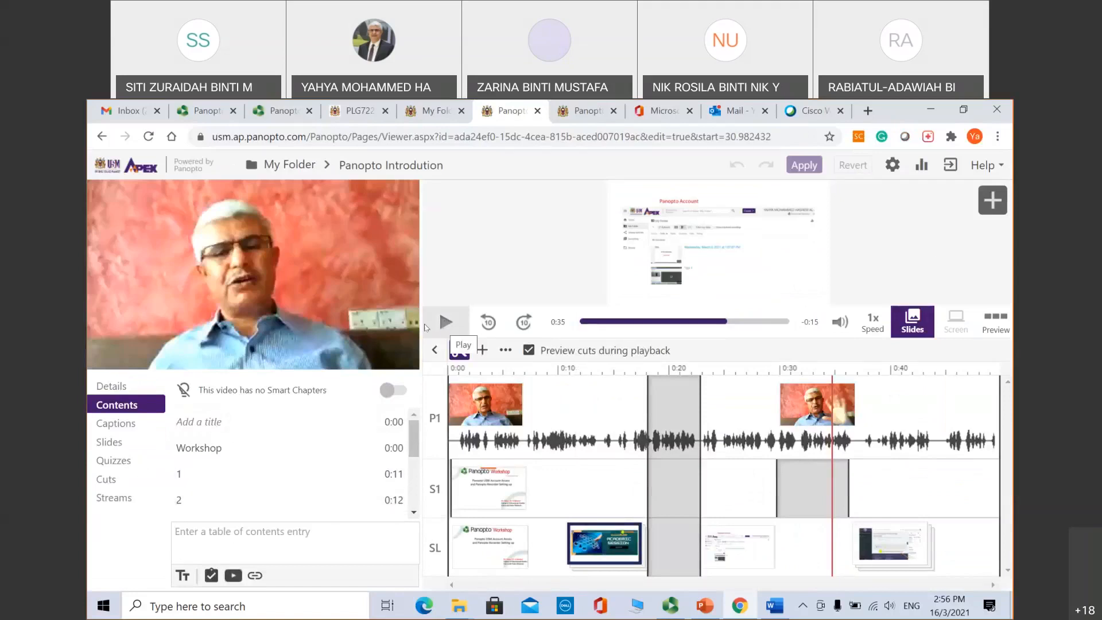
Step: Pause the editor playhead at 0:41 and bring up the Add content choices
left_click(445, 324)
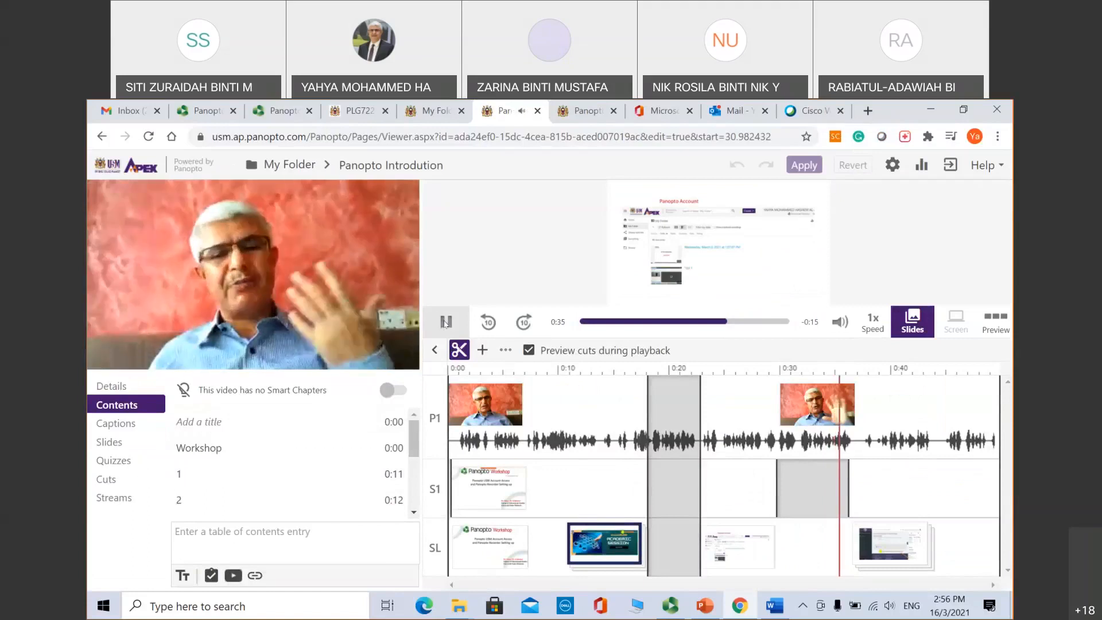
left_click(446, 322)
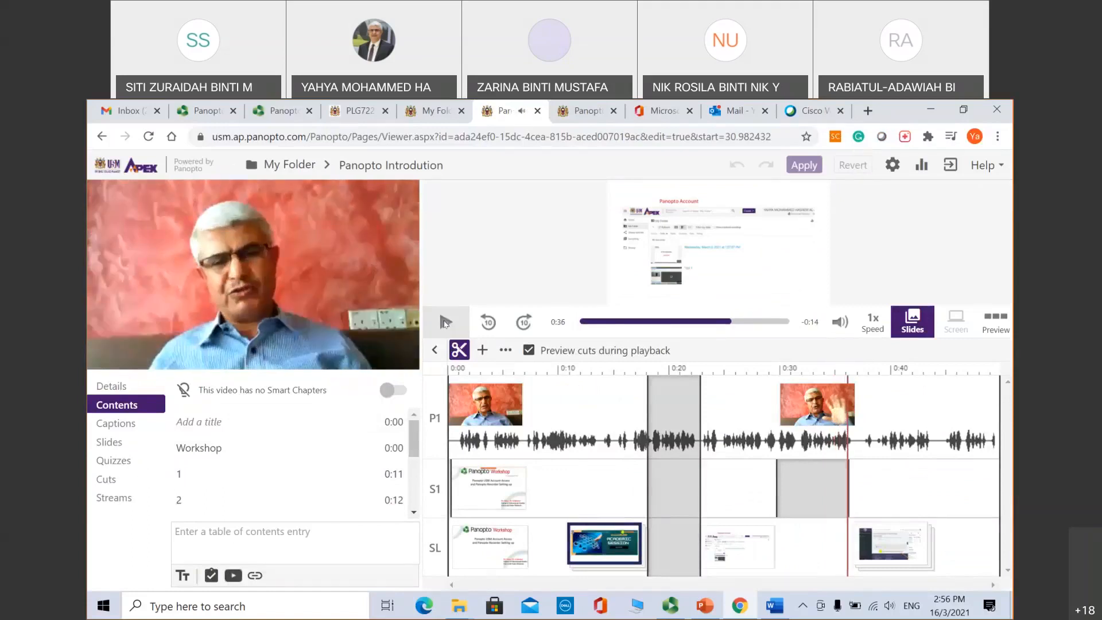
left_click(754, 322)
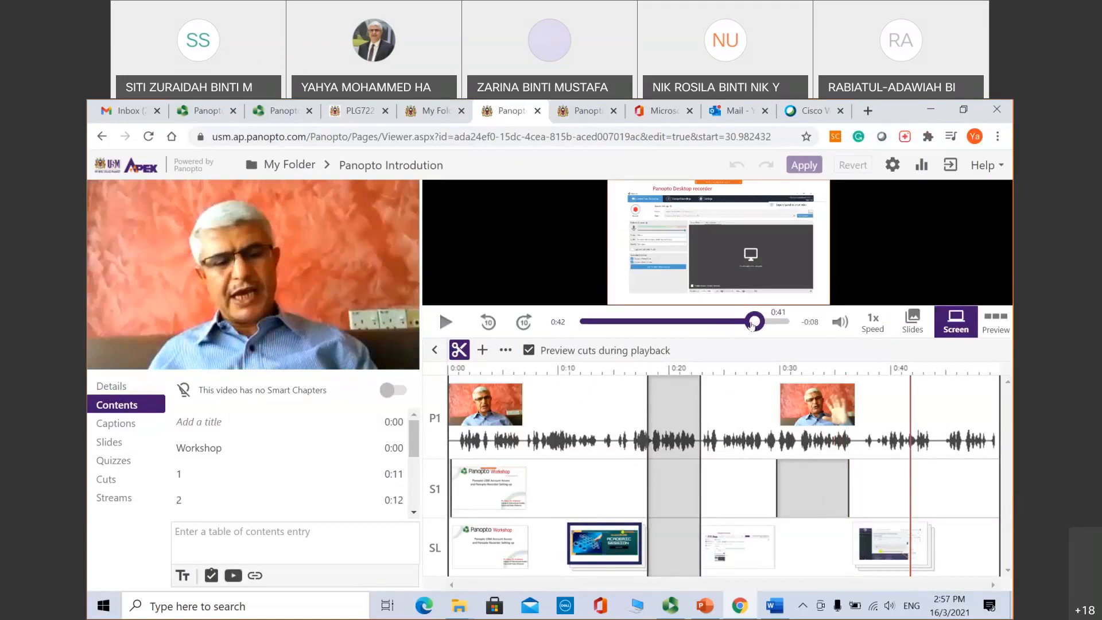
left_click(752, 325)
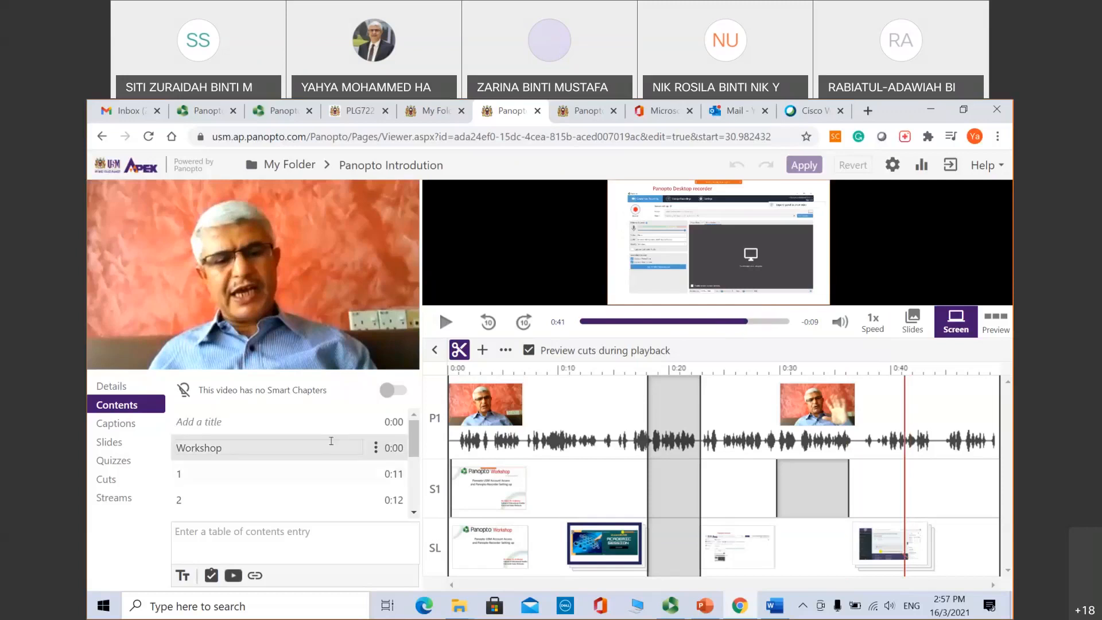
left_click(482, 350)
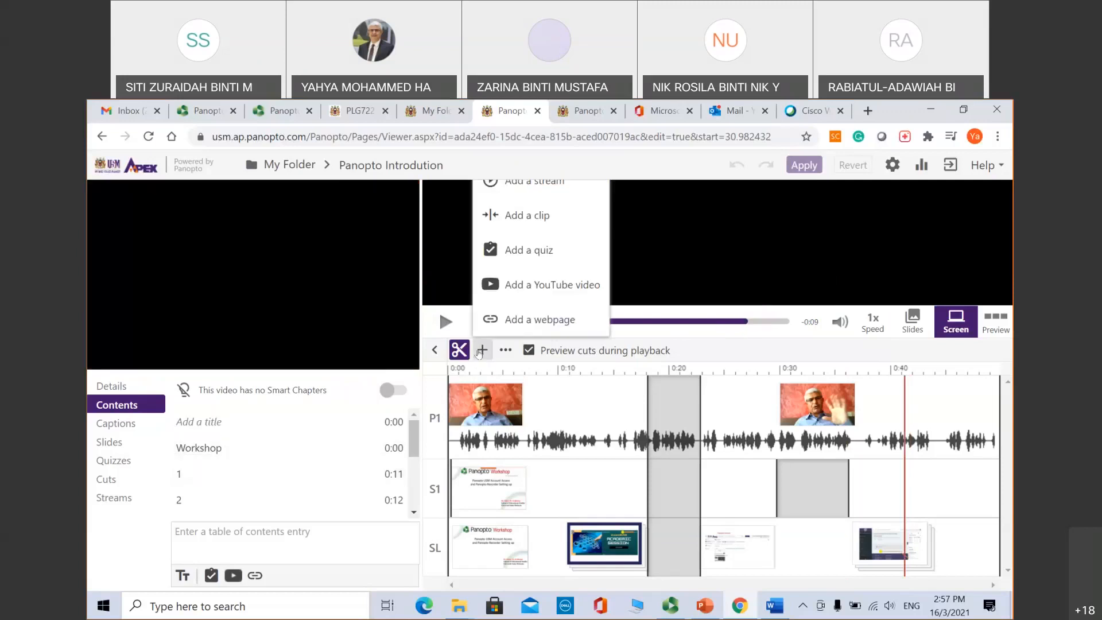
Step: Insert a Multiple Choice quiz at 0:41 in preview layout, ready for the question
left_click(529, 253)
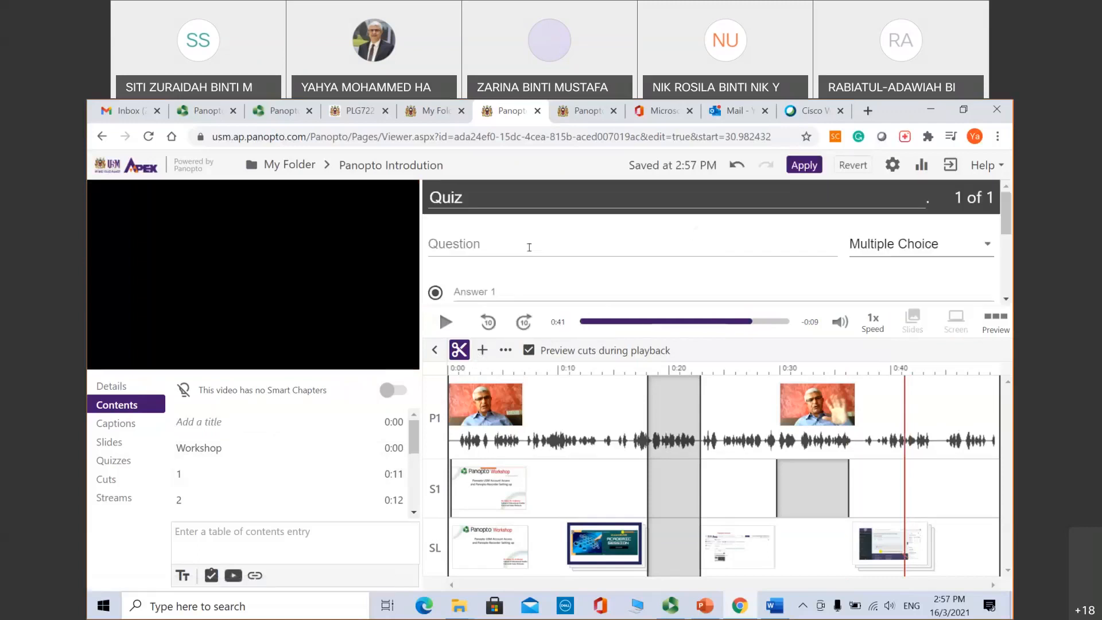
left_click_drag(1005, 215, 1006, 217)
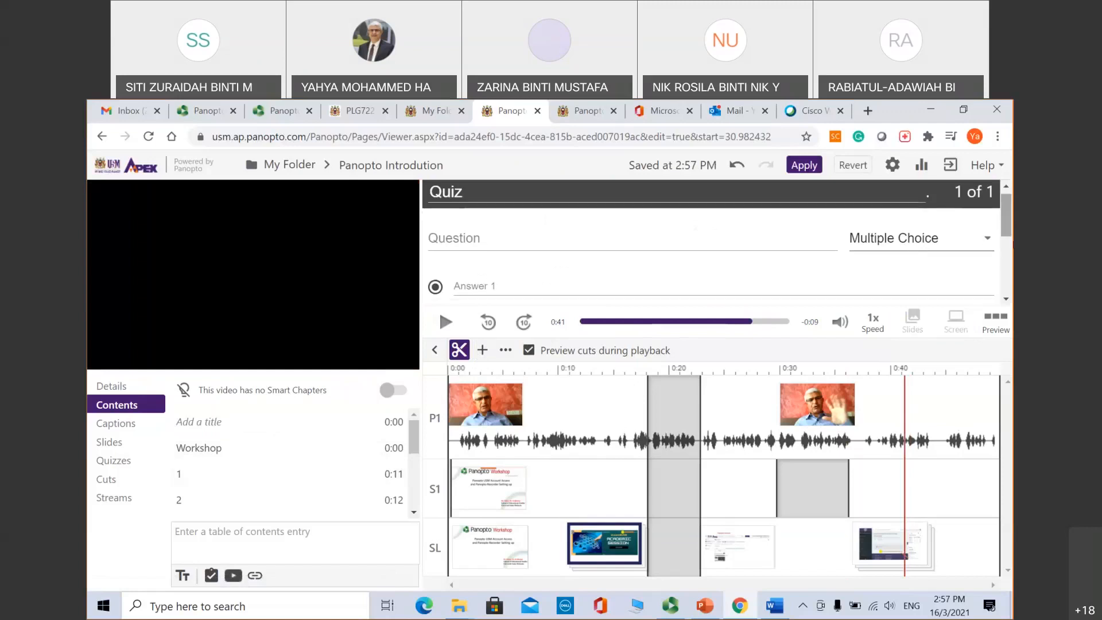
left_click(996, 322)
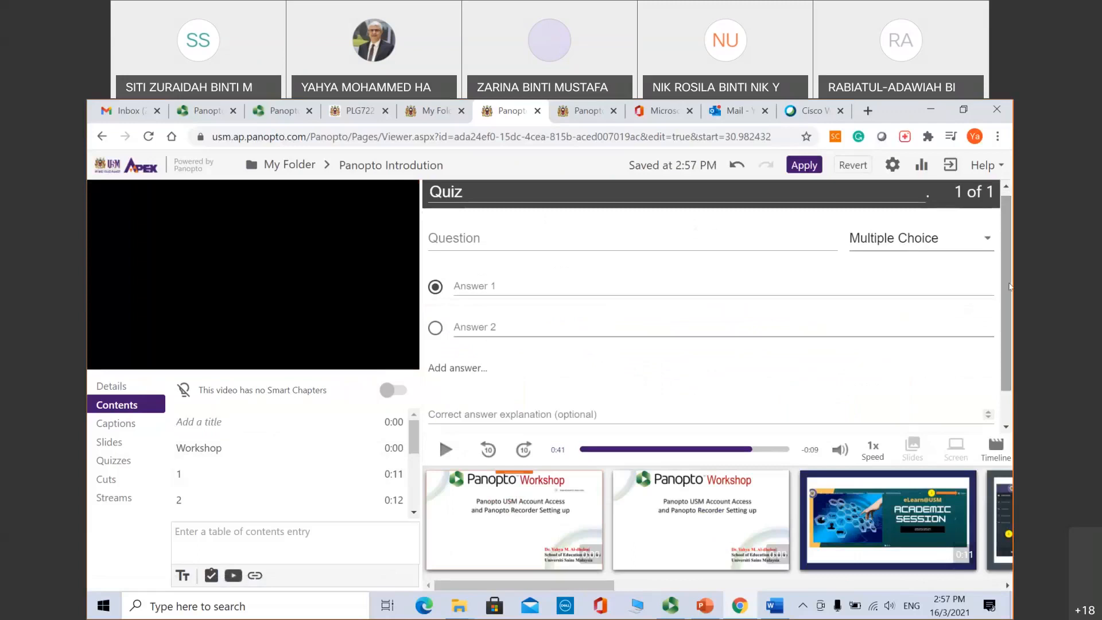
left_click(925, 242)
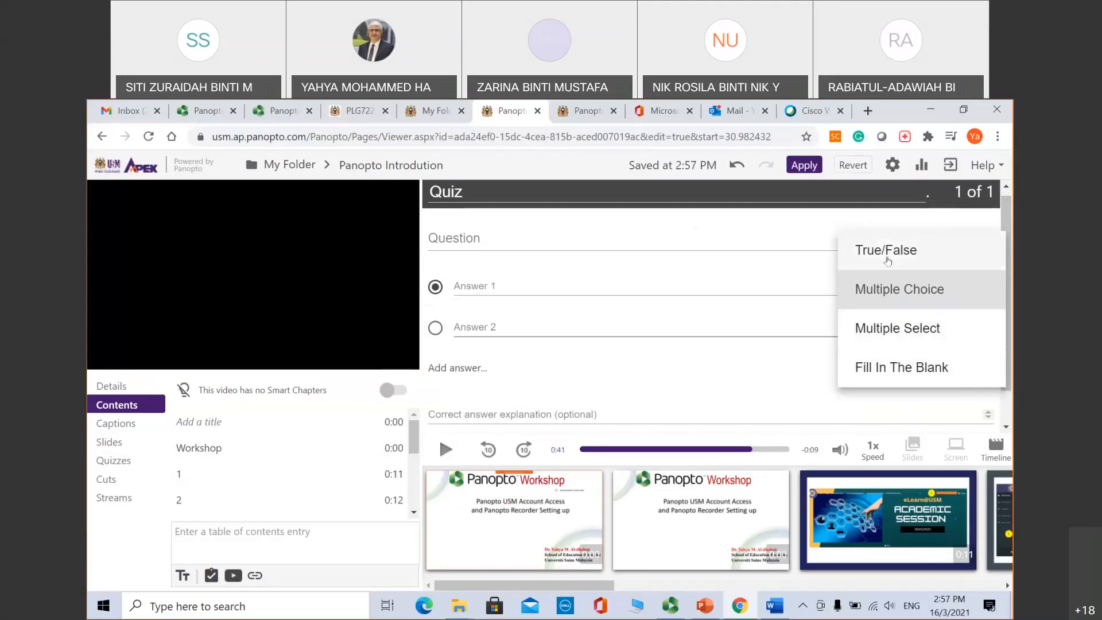
left_click(884, 294)
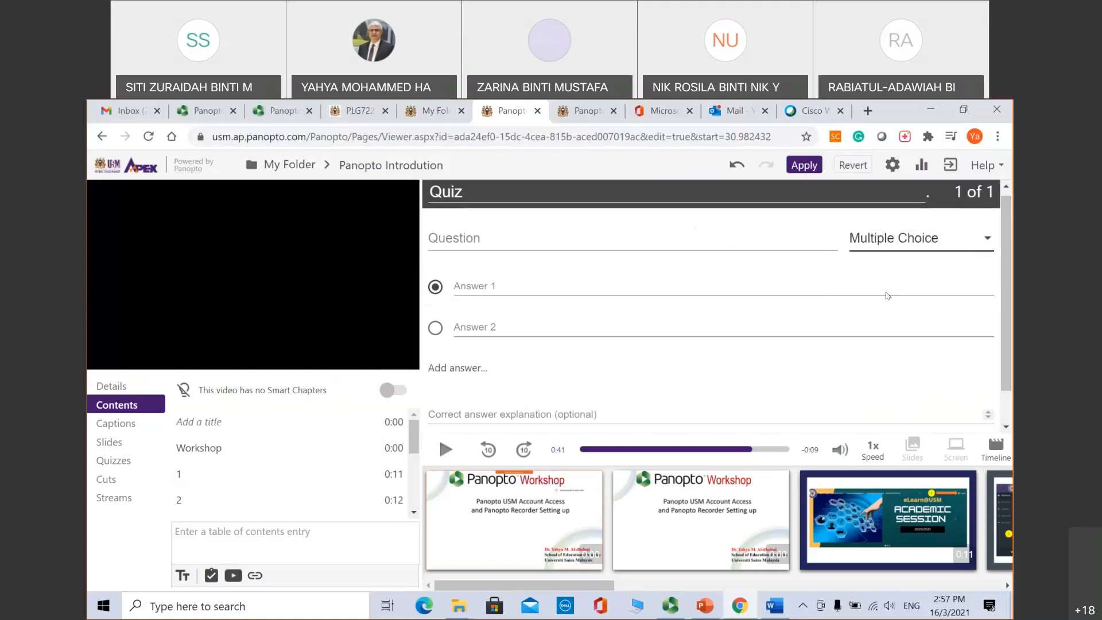
left_click(456, 235)
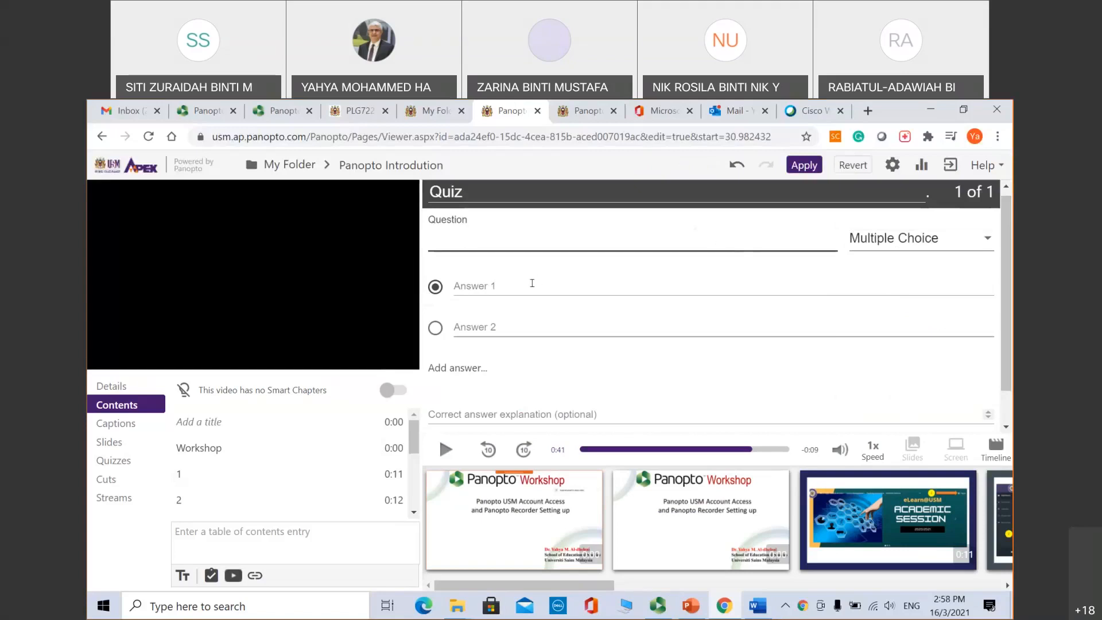
Step: Mark Answer 1 correct and enter the question 'What is your preferred recording tool?'
left_click(435, 290)
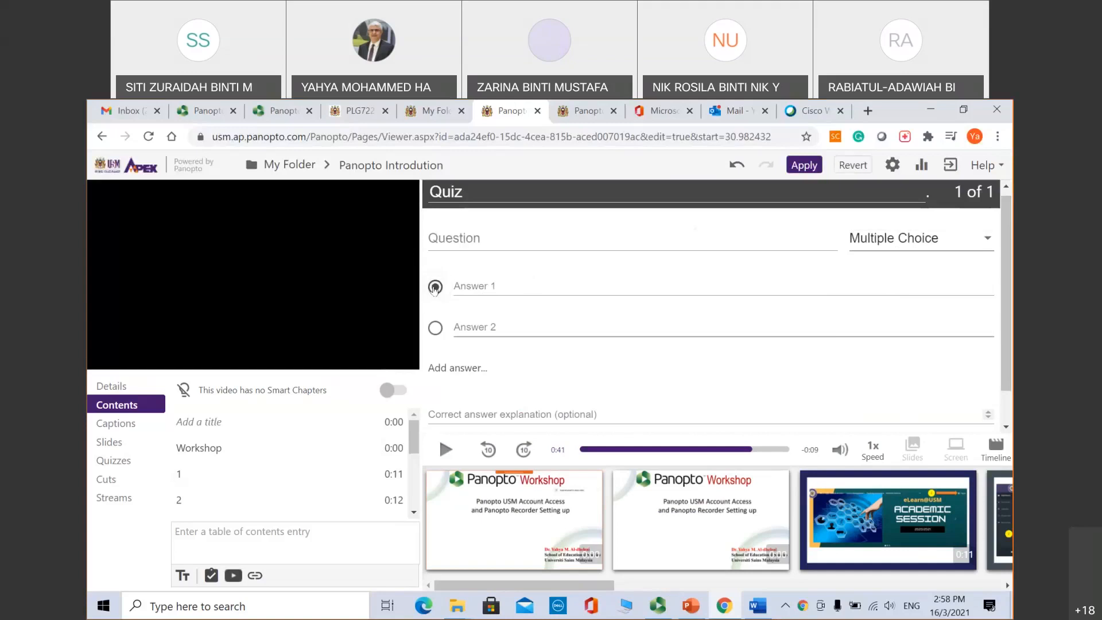
left_click(443, 236)
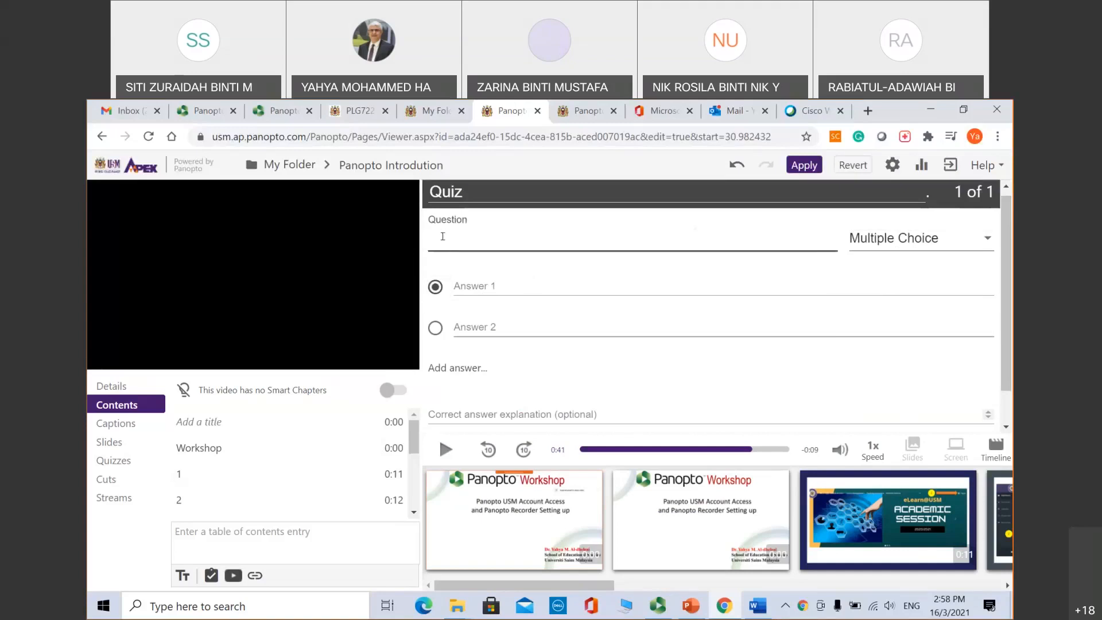
type("What is your preferred c")
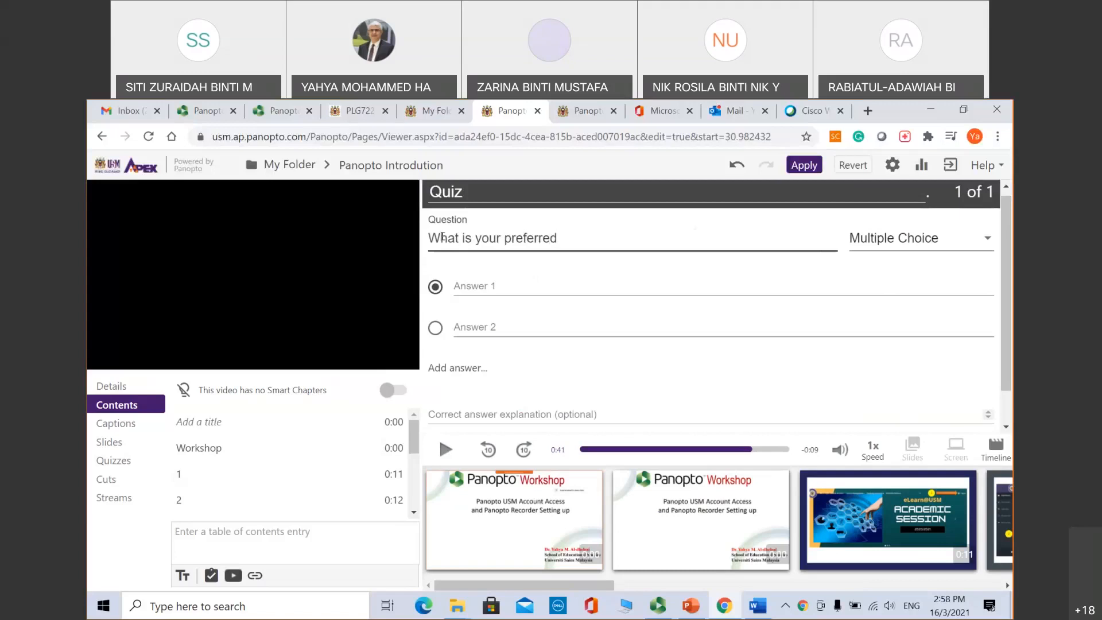
key("BackSpace")
key("BackSpace")
type("recording tool?")
Step: Enter 'Panopto' as Answer 1 and 'Webex' as Answer 2
left_click(490, 281)
type("Pa")
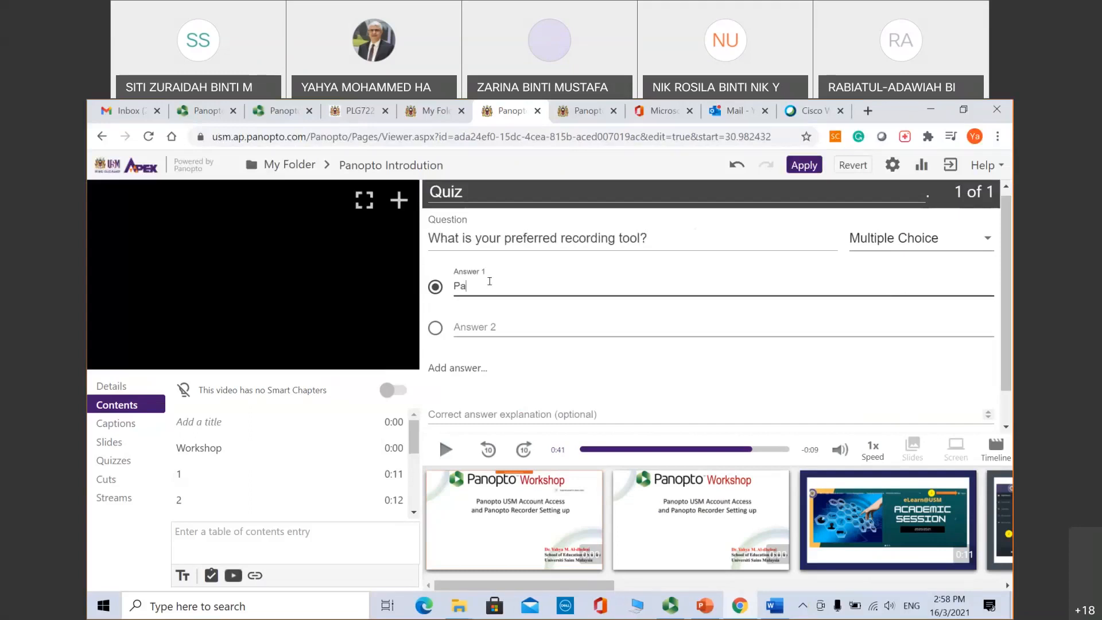
type("nopto")
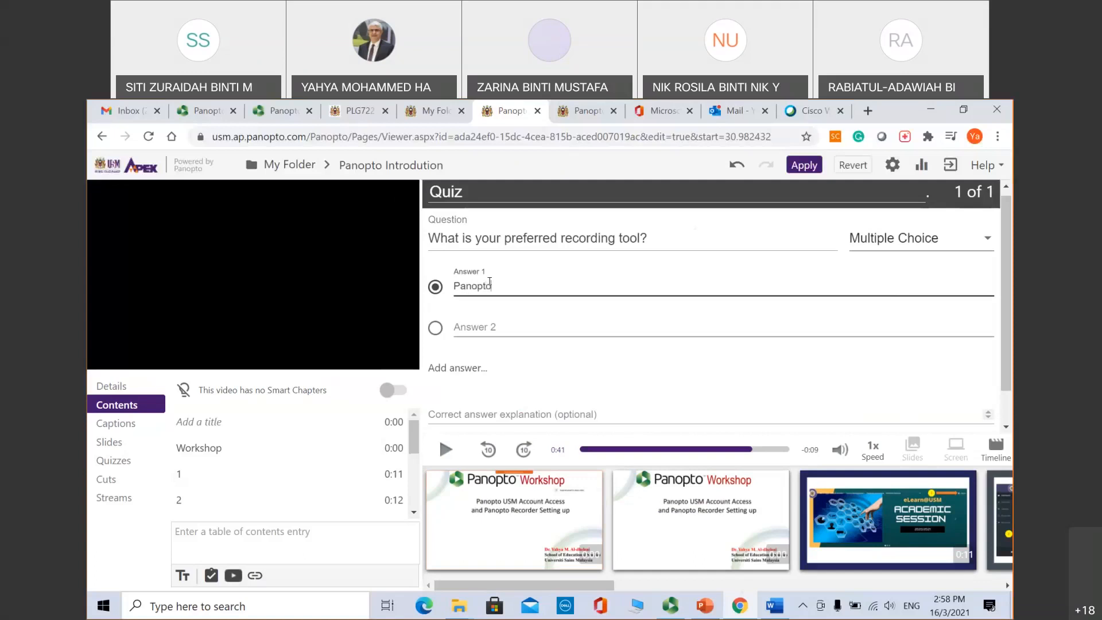
left_click(482, 322)
type("Webe")
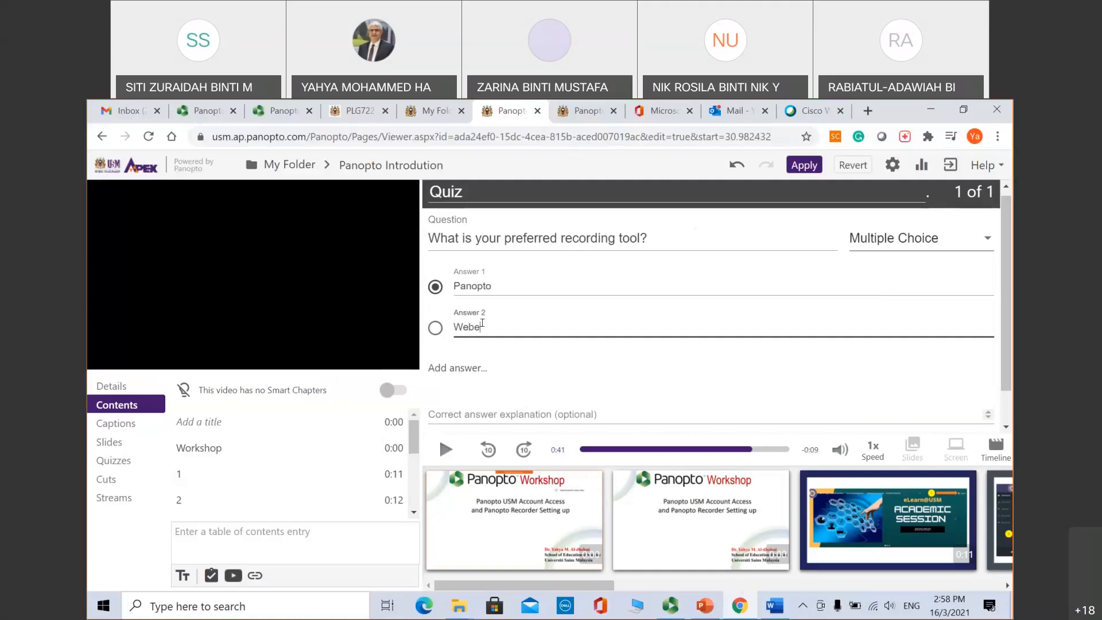
type("x")
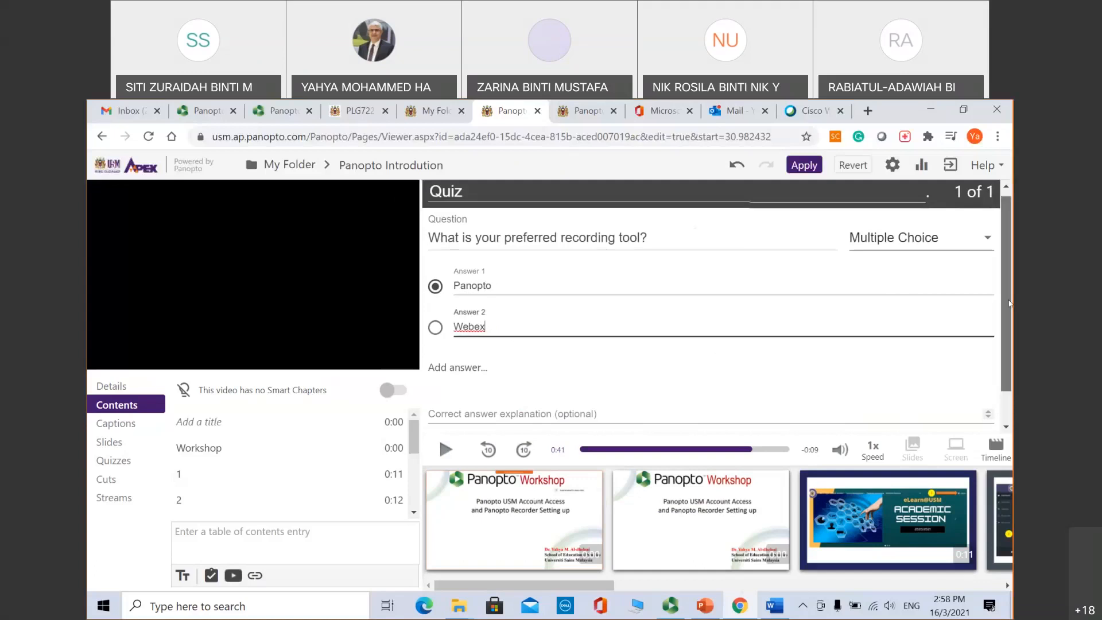
scroll(1010, 325, "down", 1)
scroll(1009, 326, "down", 1)
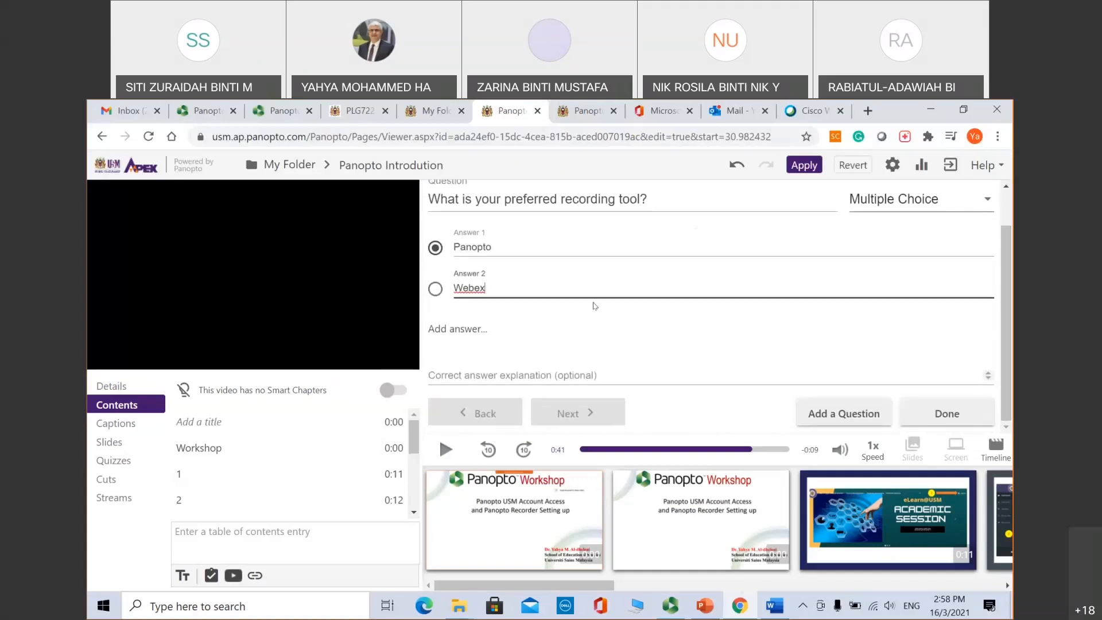
Step: Add a third answer to question 1, then delete the empty Answer 3 so only two remain
left_click(538, 281)
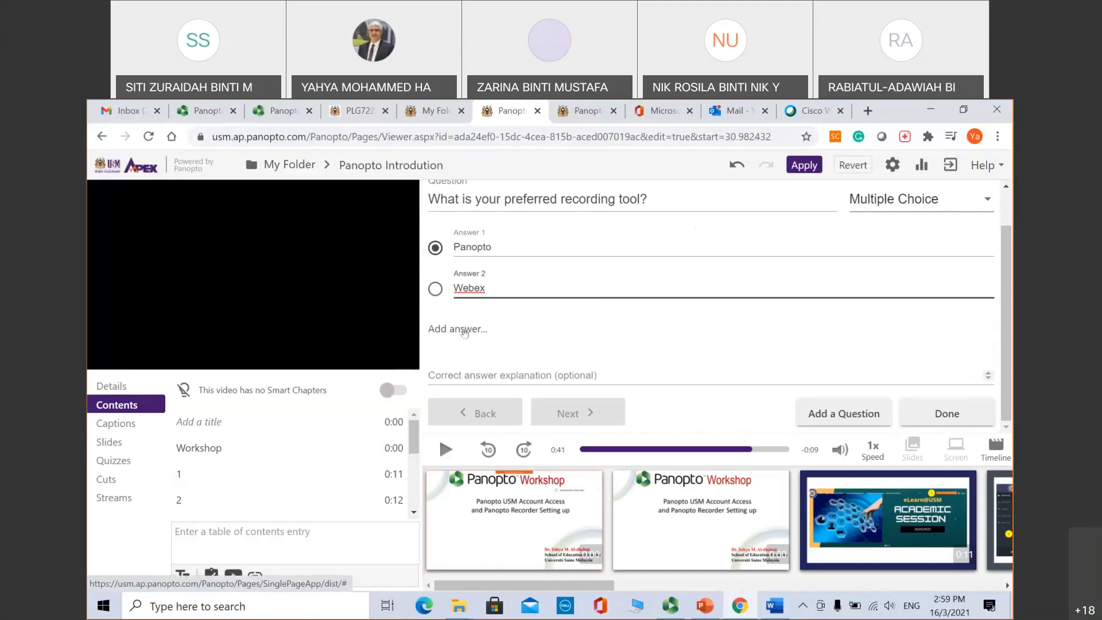
left_click(465, 331)
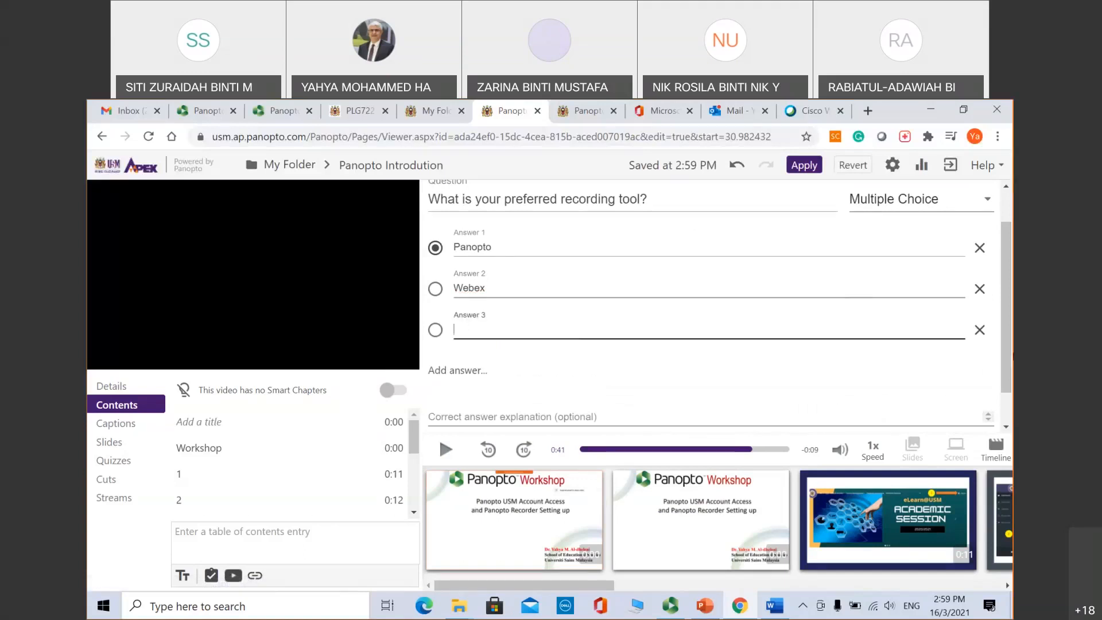
scroll(1005, 394, "down", 2)
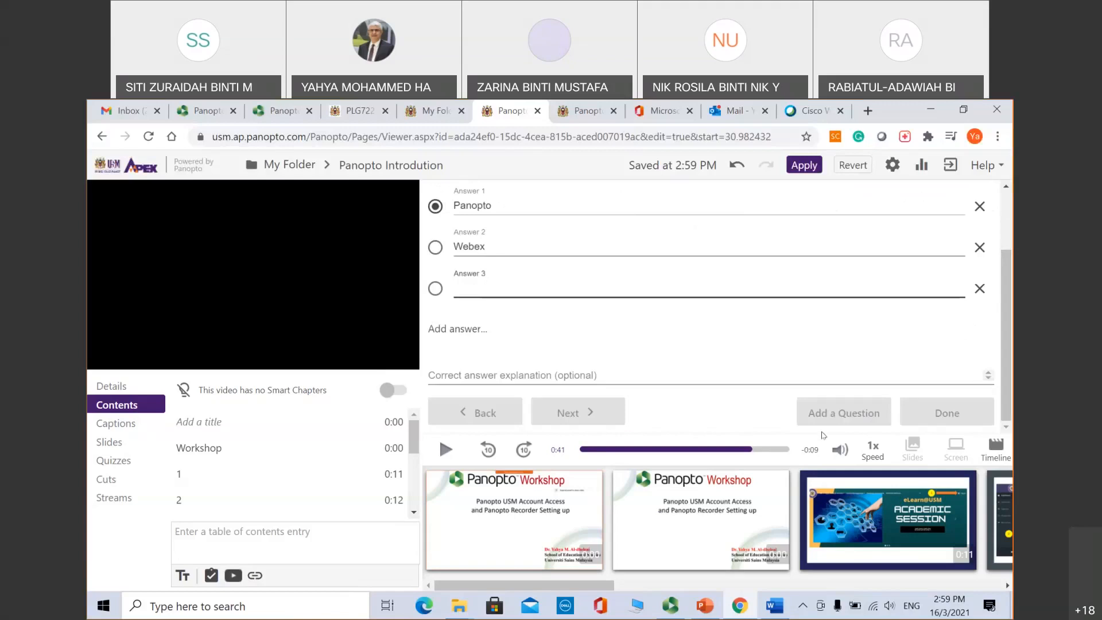
left_click(978, 288)
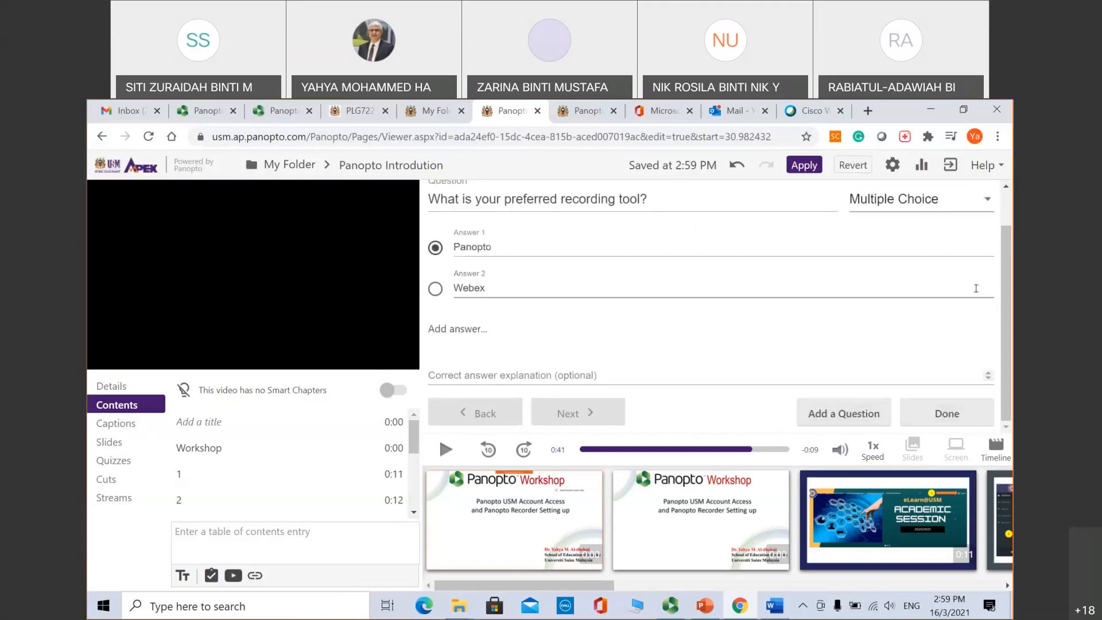
Step: Add a blank second question (2 of 2) and check its question-type list, leaving it multiple choice
left_click(839, 416)
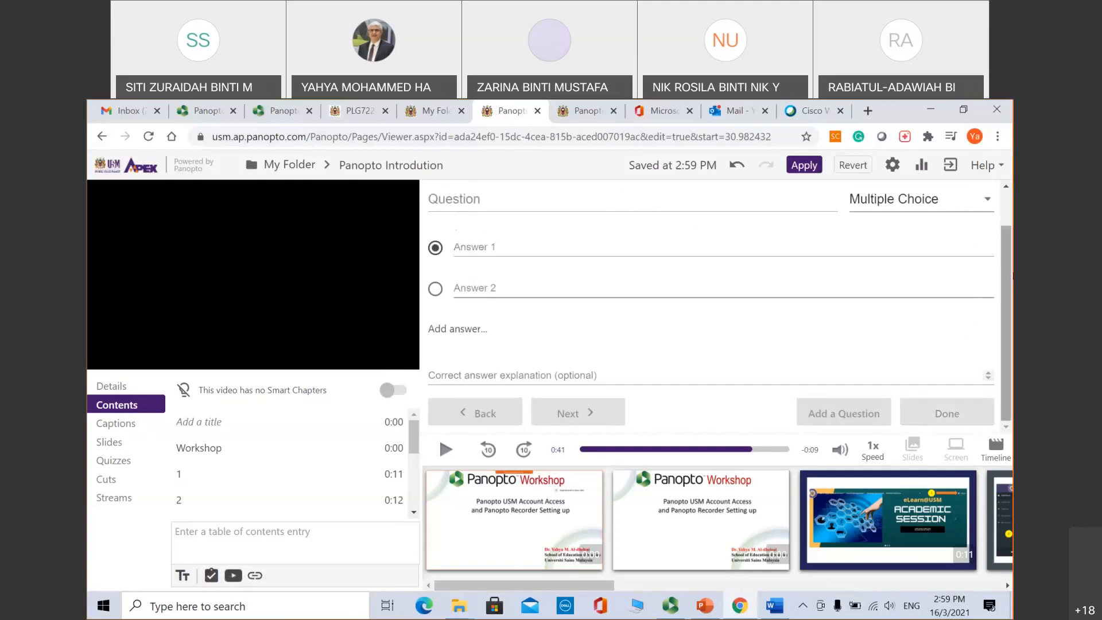
scroll(1010, 222, "up", 2)
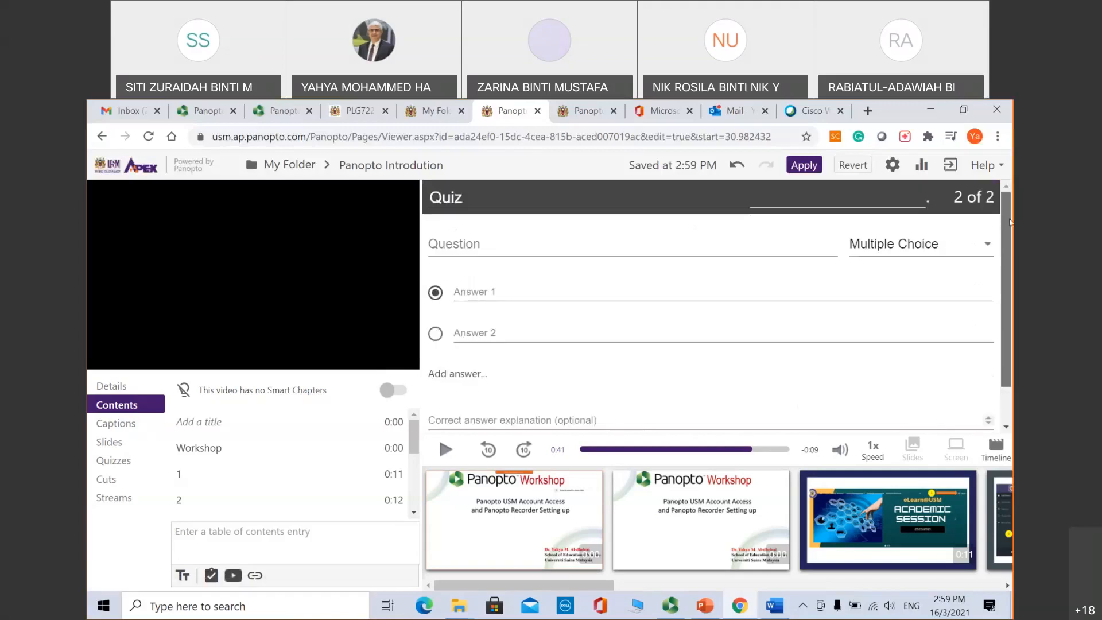
left_click(922, 245)
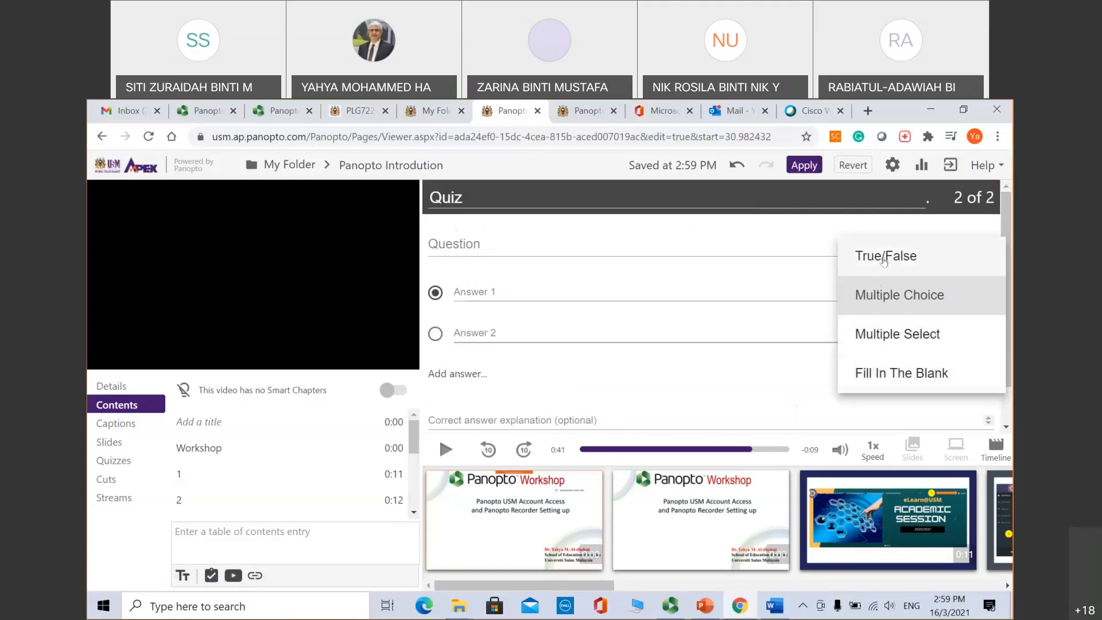
left_click(754, 285)
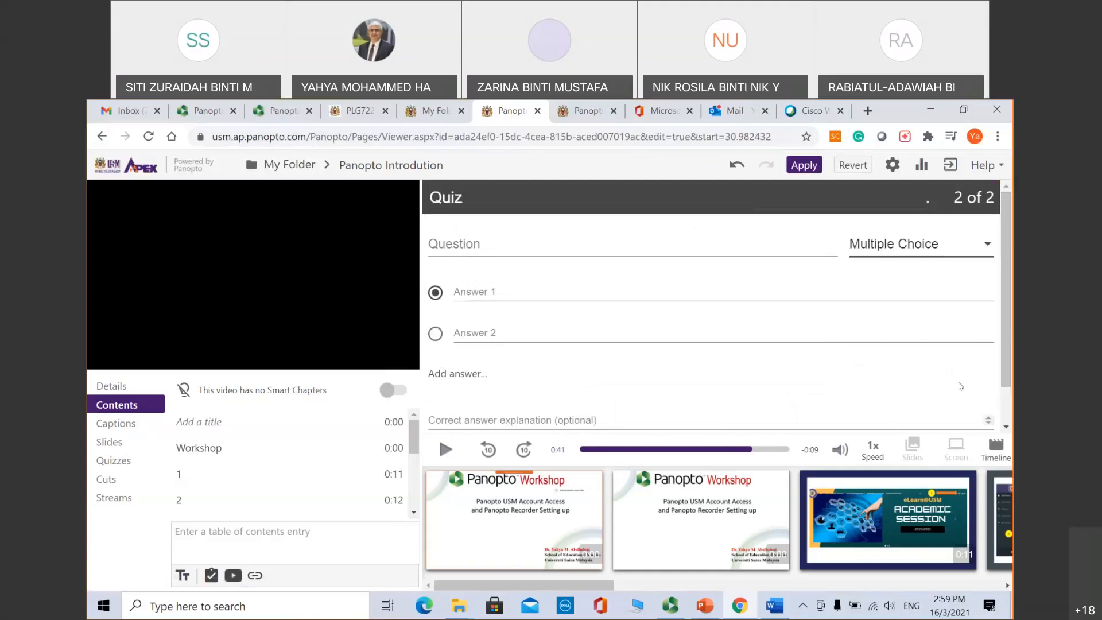
scroll(961, 385, "down", 2)
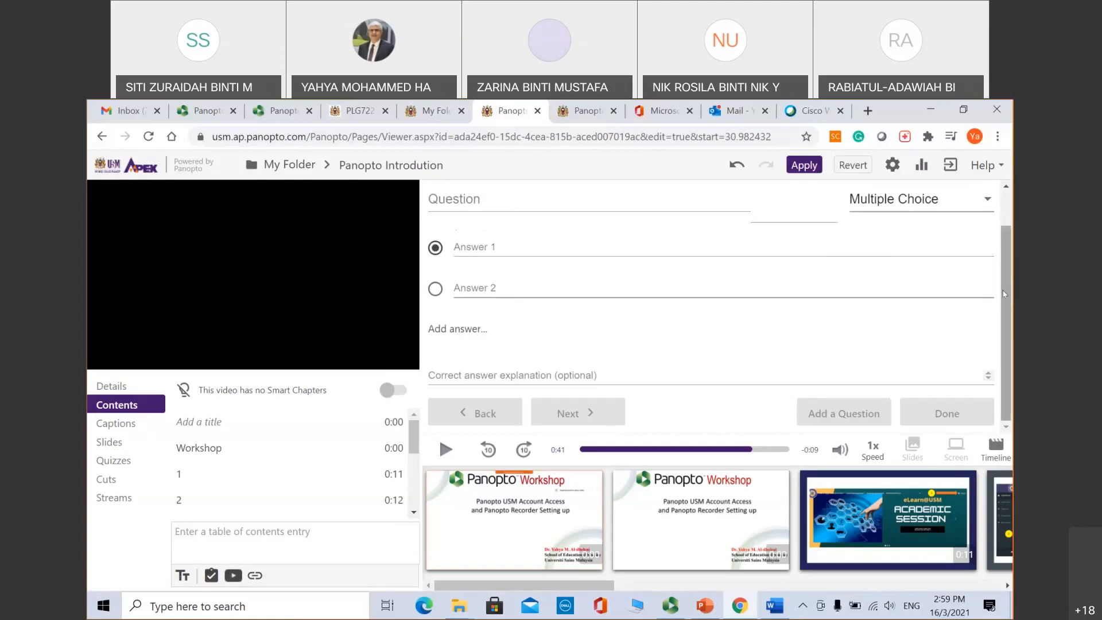
scroll(1004, 294, "up", 1)
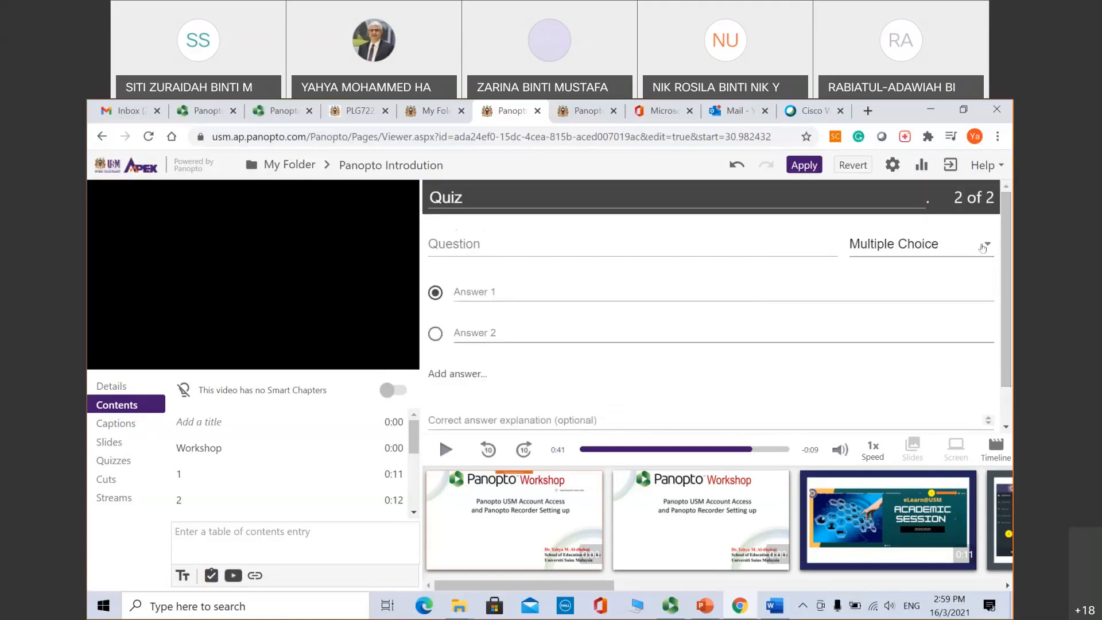
Step: Make question 2 a True/False item reading 'Video recording is difficult?' with False marked correct
left_click(982, 247)
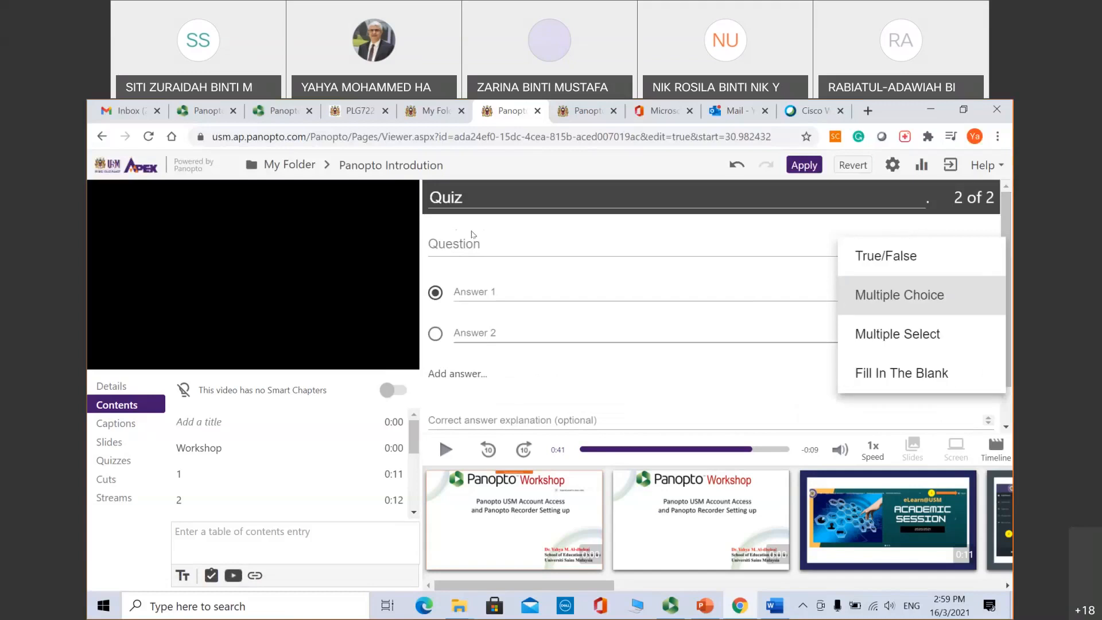
left_click(879, 259)
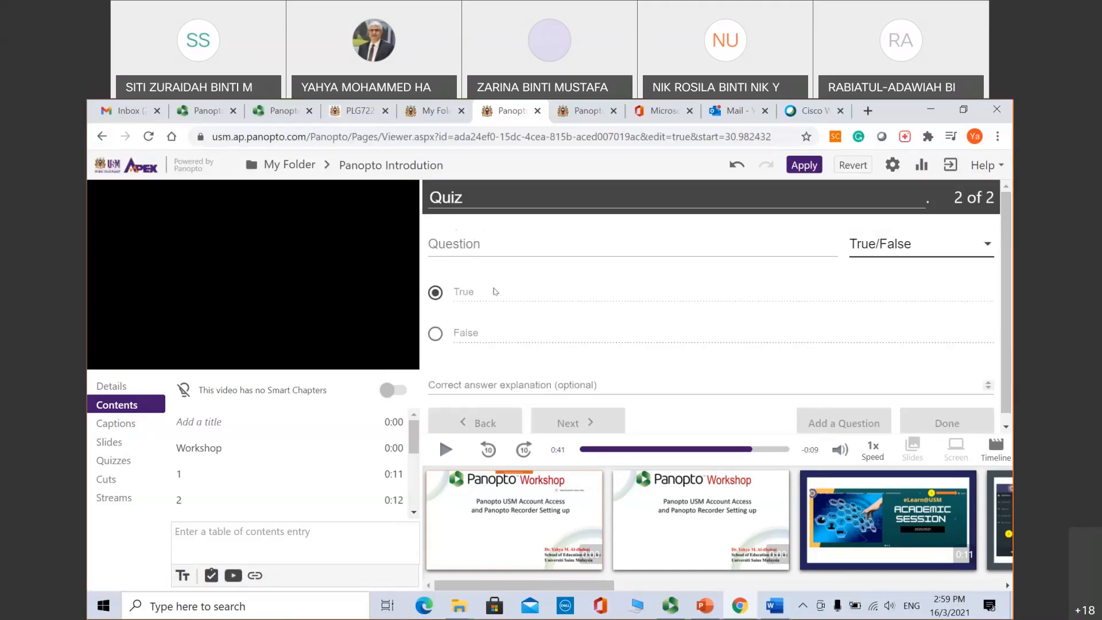
left_click(468, 240)
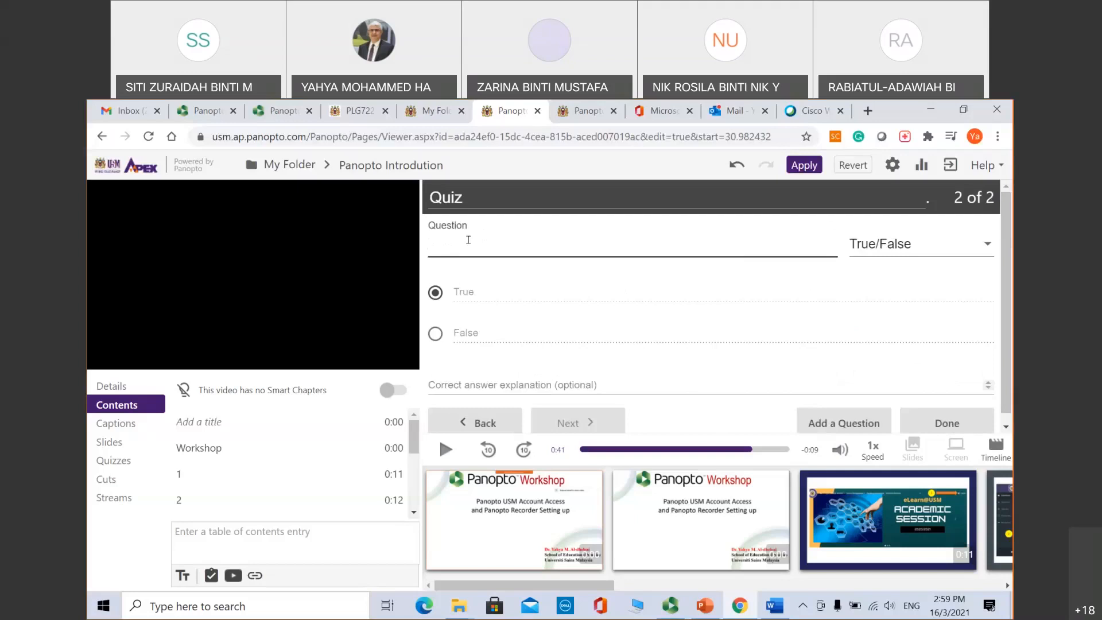
type("Video recording is")
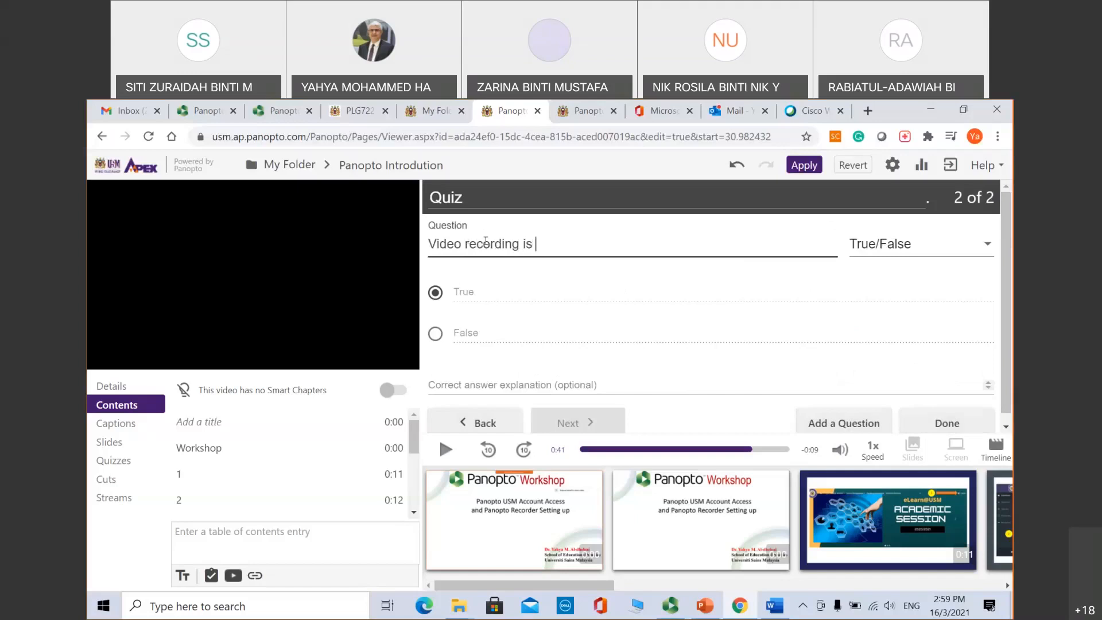
type(" difficult?")
left_click(462, 332)
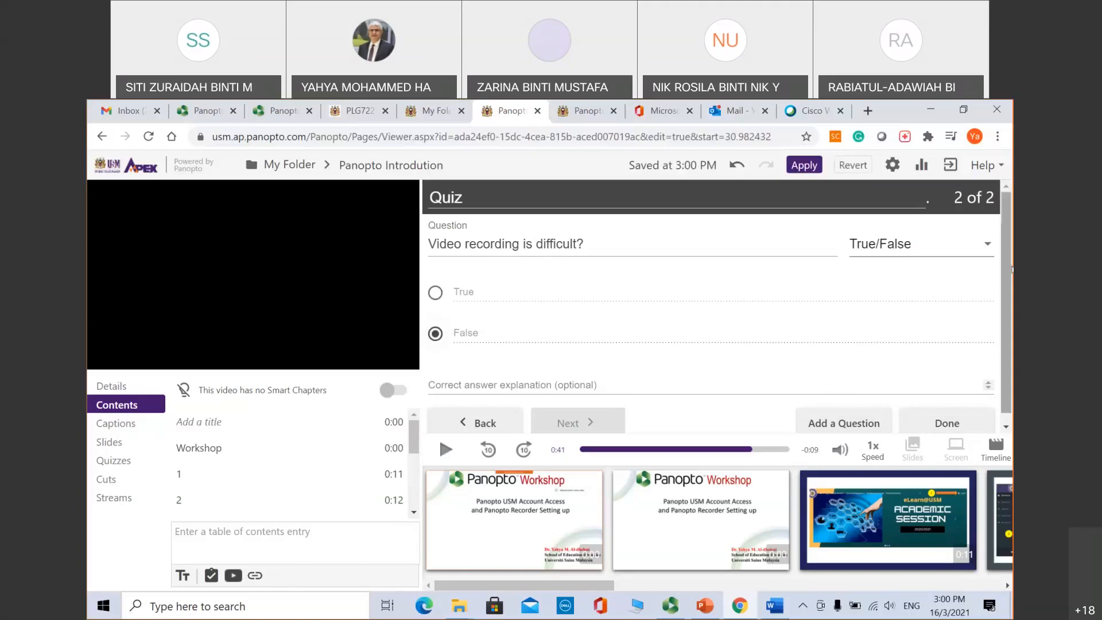
Step: Finish the two-question quiz at 0:00:41.31 and seek back to replay up to it
left_click(936, 424)
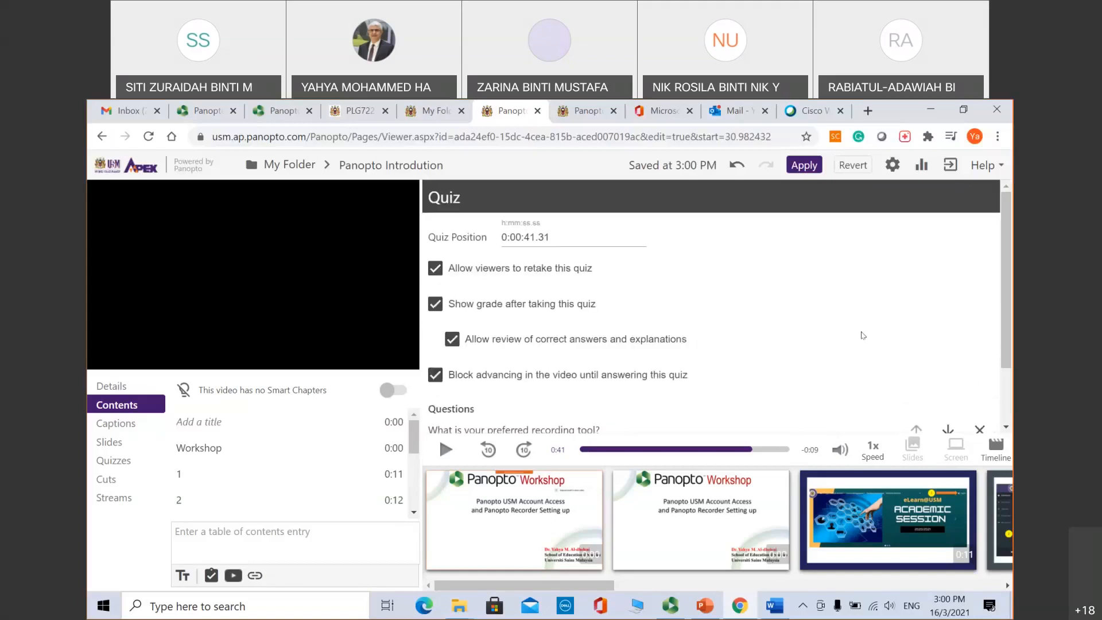
scroll(1010, 314, "down", 1)
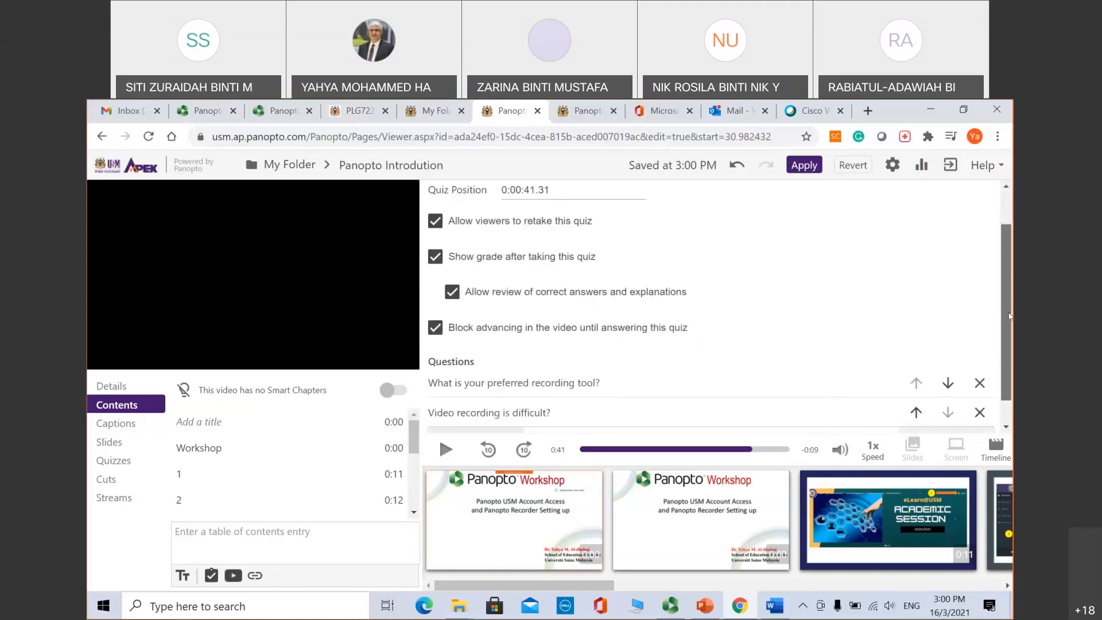
scroll(1009, 313, "up", 1)
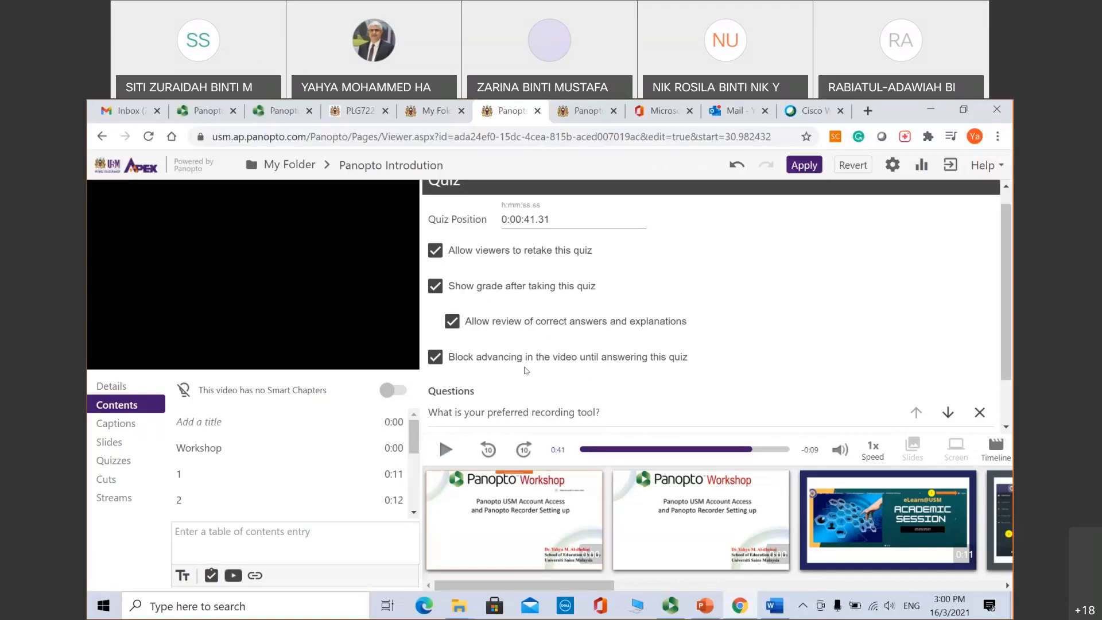
scroll(1010, 347, "down", 1)
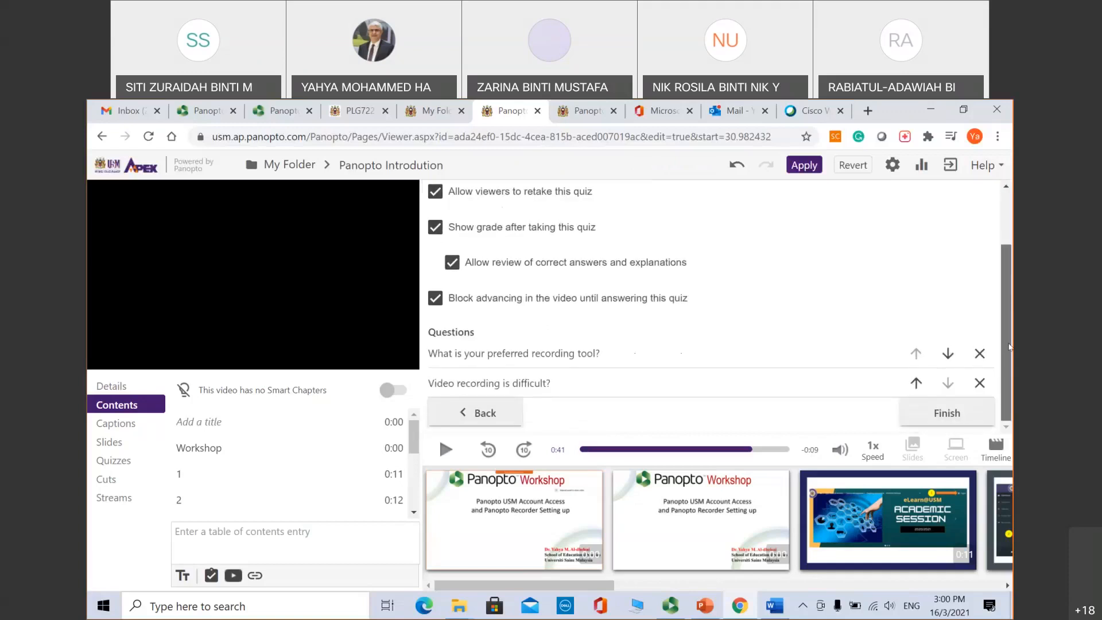
left_click(948, 413)
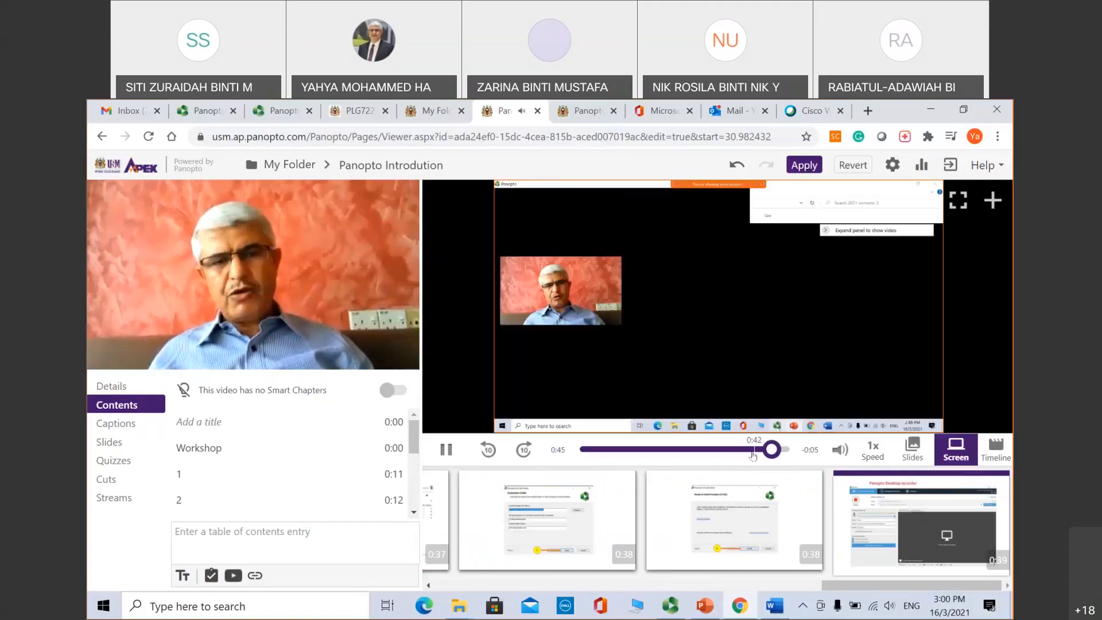
left_click(738, 450)
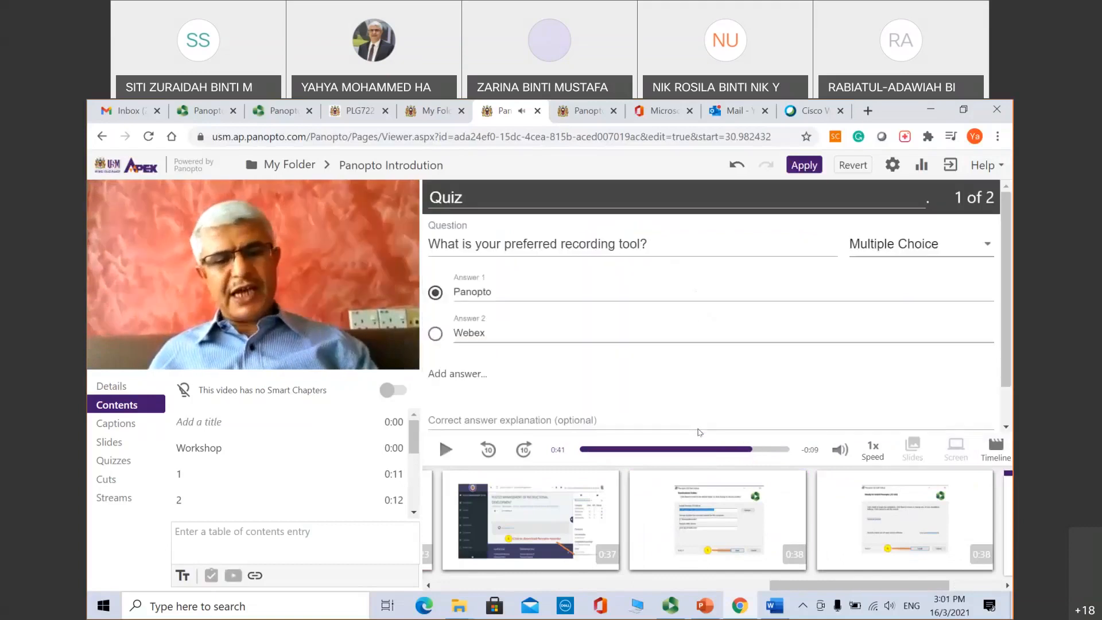
Step: Mark Webex correct for question 1 and True correct for question 2
left_click_drag(1007, 312, 1008, 369)
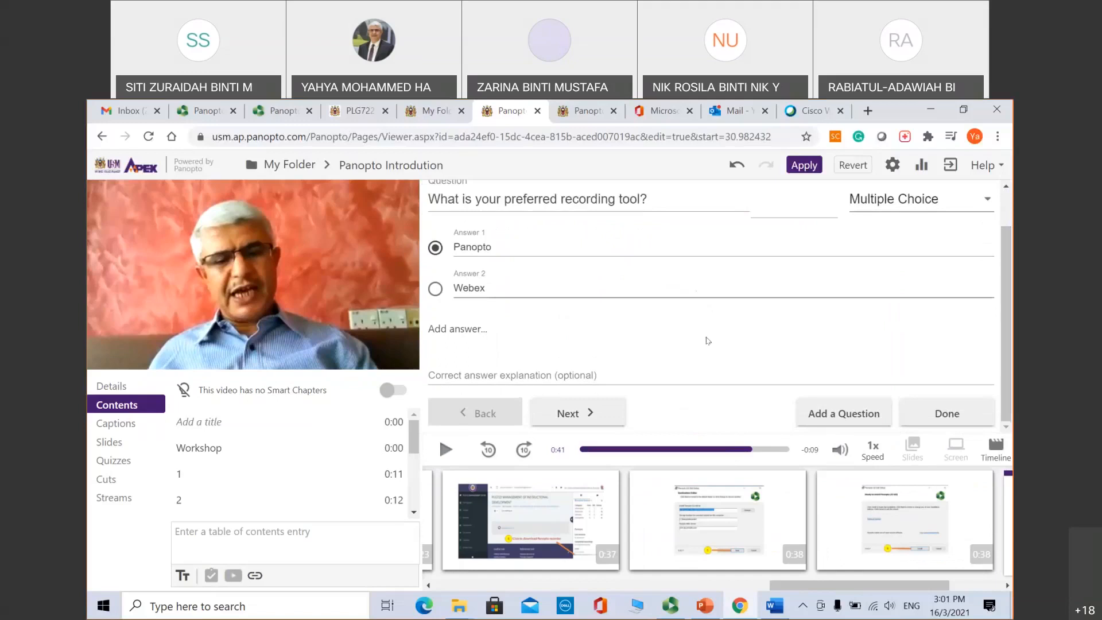
left_click(436, 289)
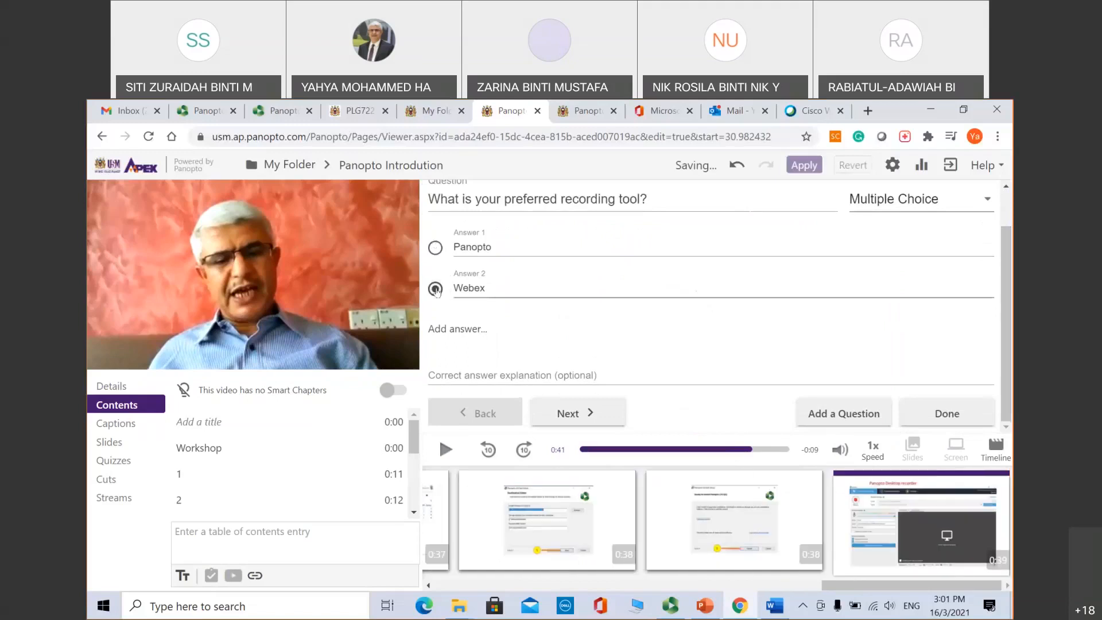
left_click(585, 411)
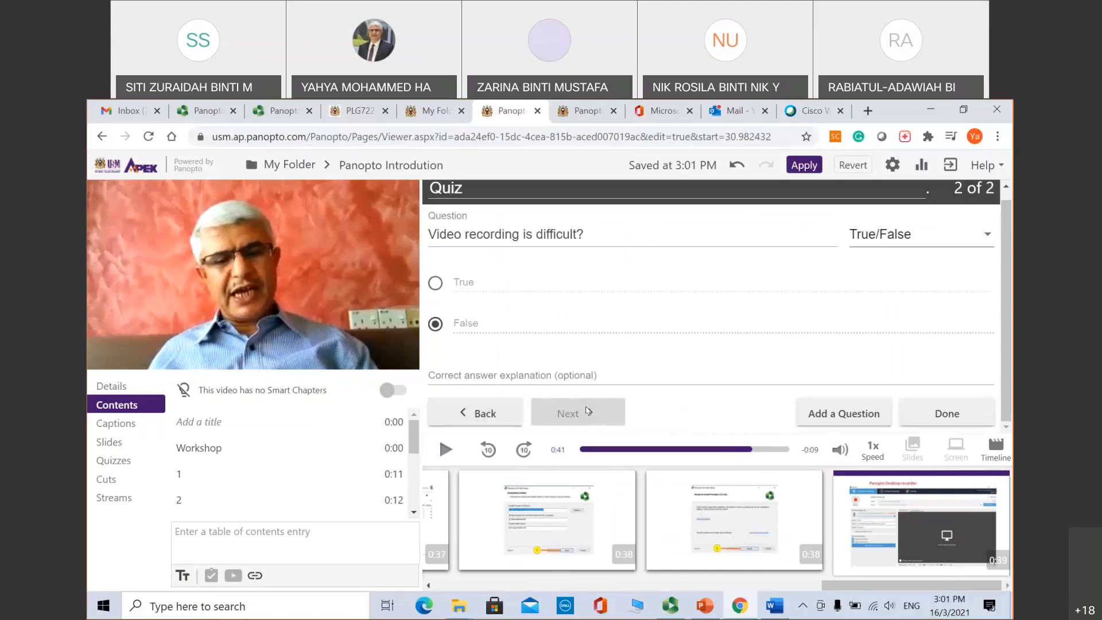
left_click(436, 287)
left_click(435, 323)
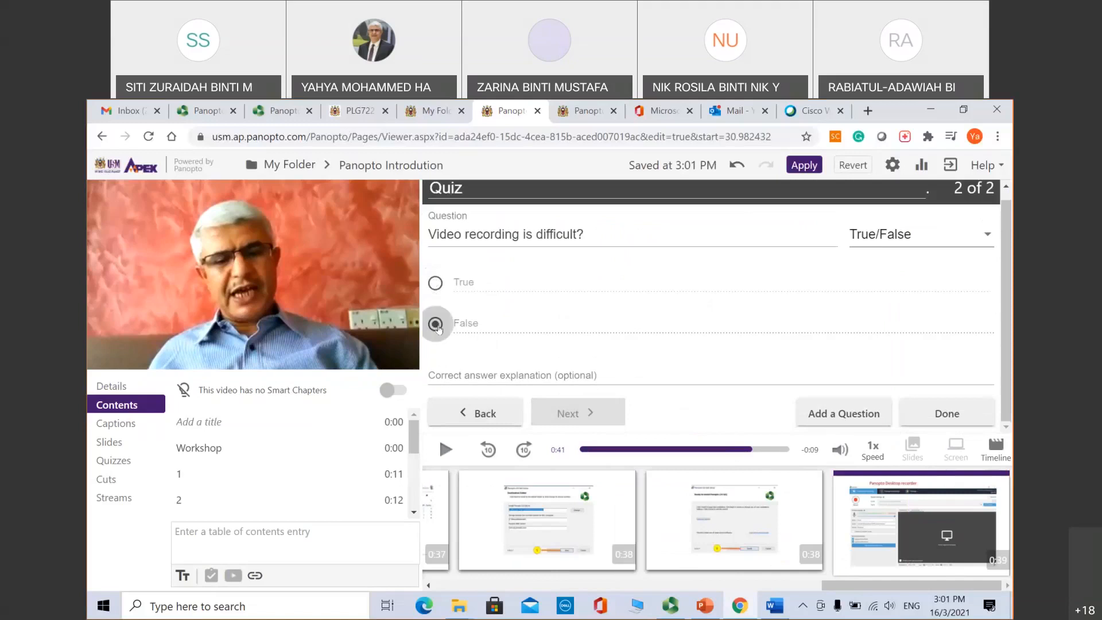
left_click(436, 281)
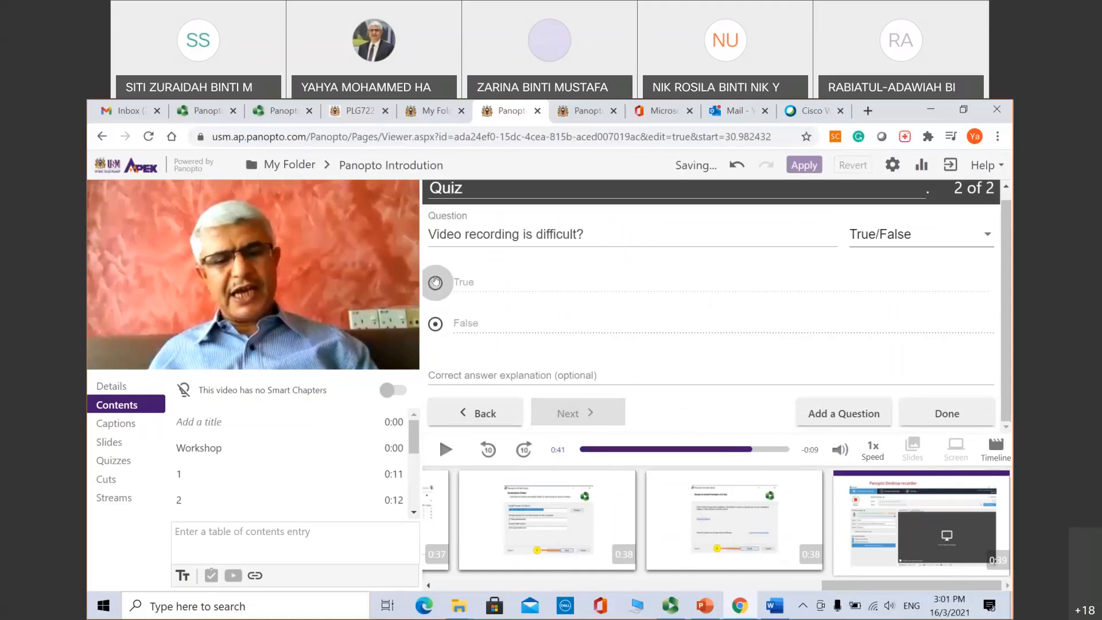
Step: Return to the quiz settings and finish, closing the quiz editor
left_click(957, 419)
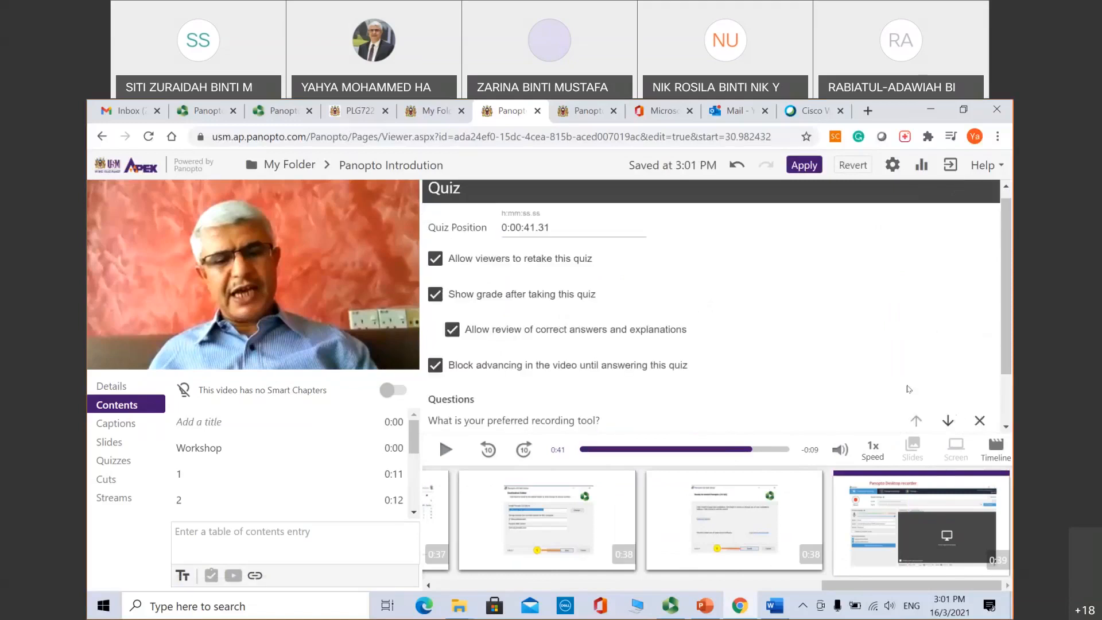
left_click_drag(1008, 343, 1008, 394)
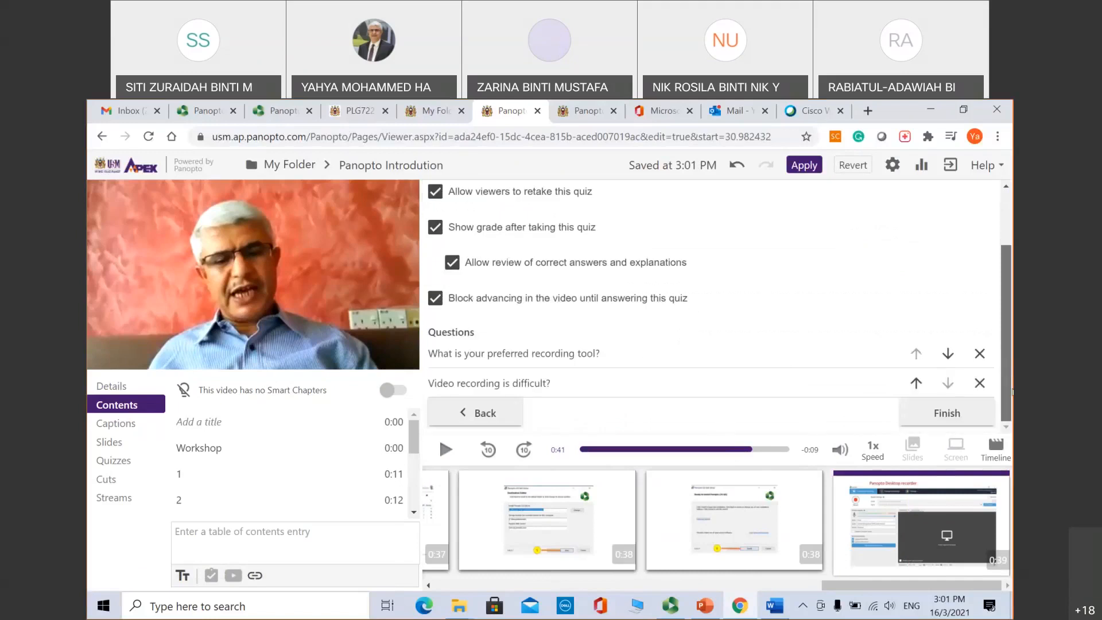
left_click(948, 414)
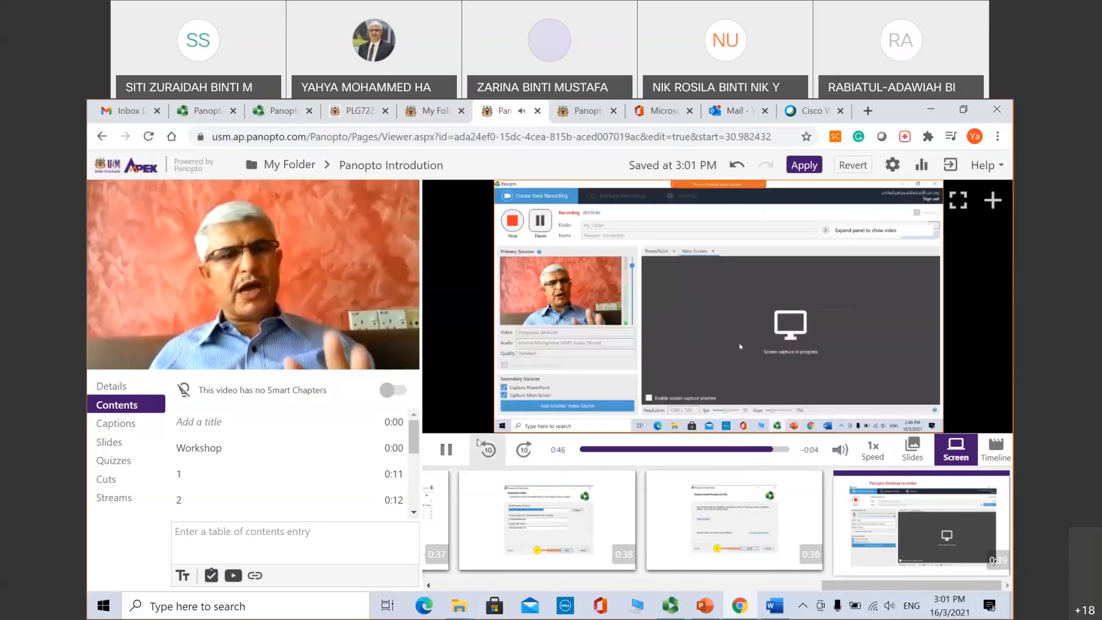
Step: Pause, jump back to 0:39, and play until the quiz reappears at question 1 of 2
left_click(448, 452)
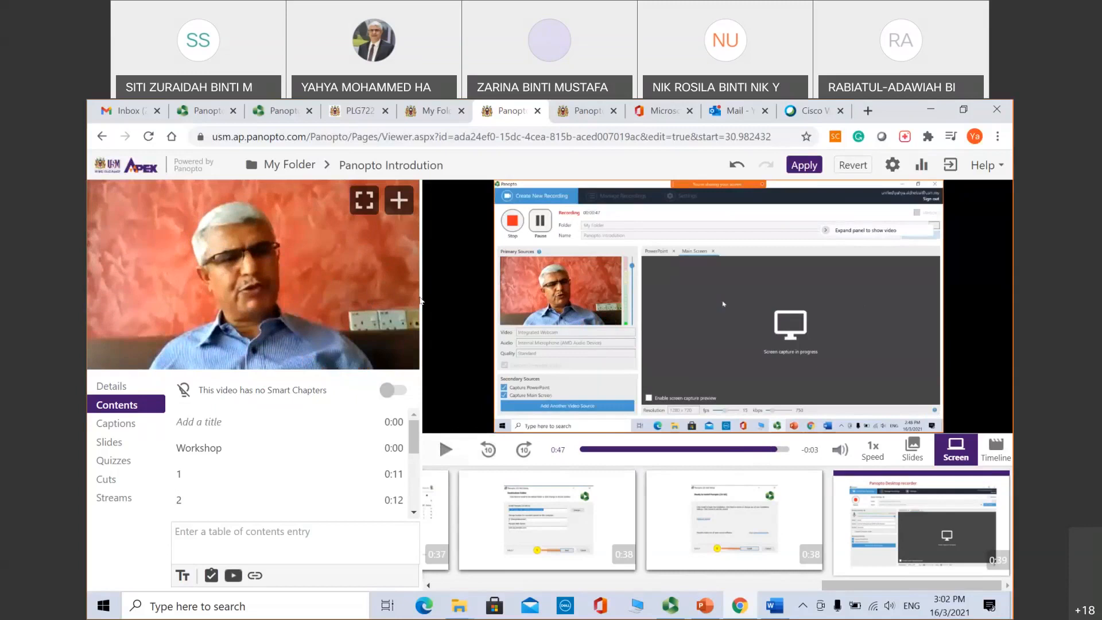
left_click(742, 450)
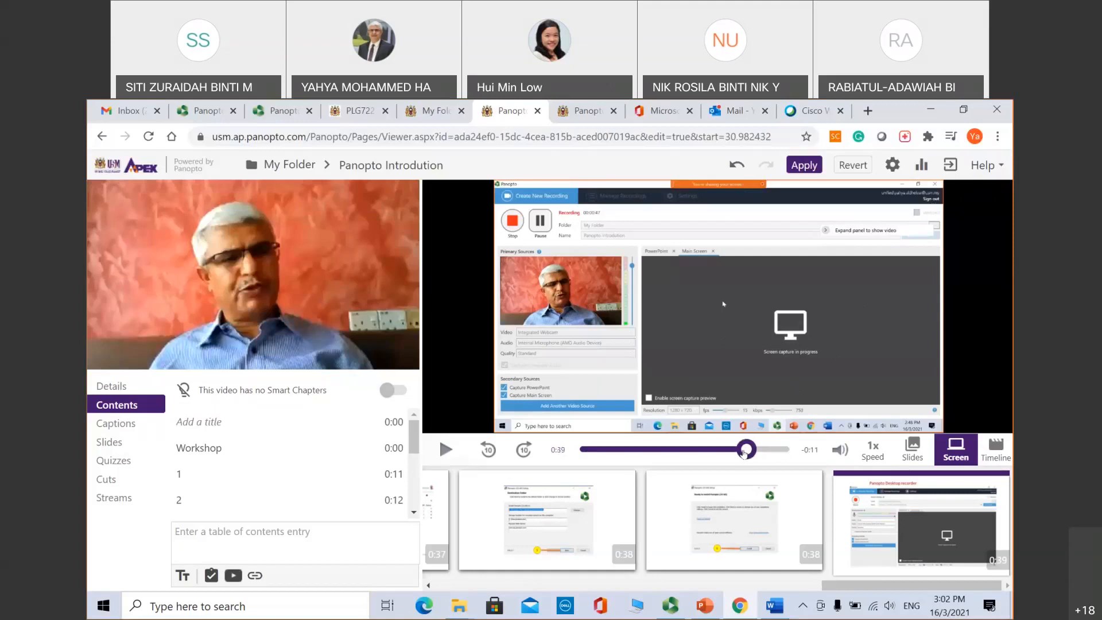
left_click(446, 450)
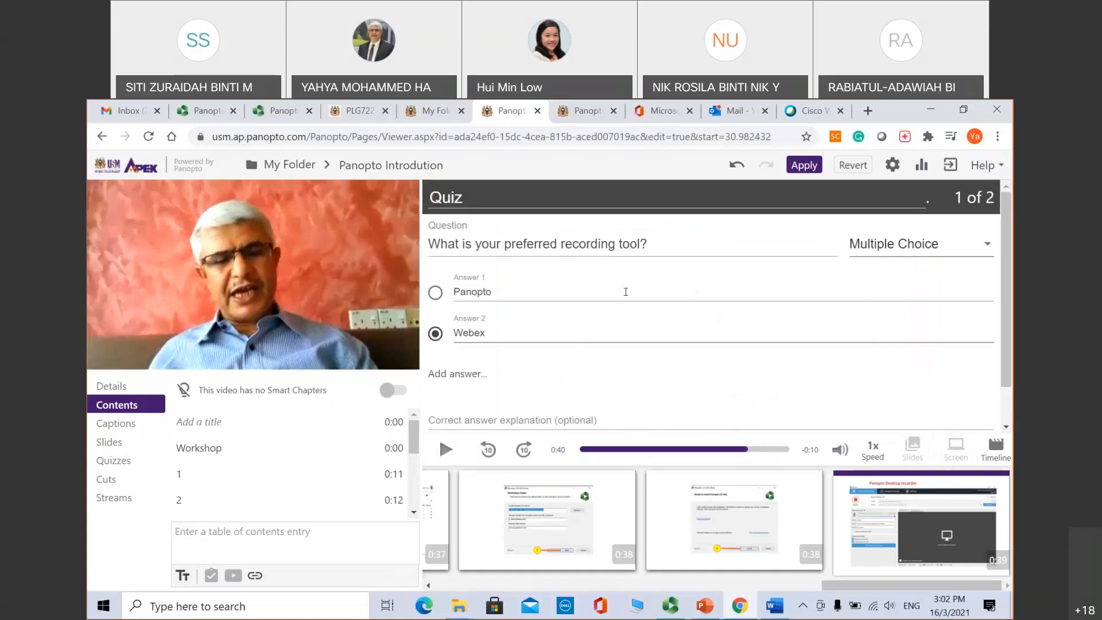
Step: Review question 2, then return to the quiz settings at 0:00:41.31 with all options enabled
left_click_drag(1004, 243, 1008, 296)
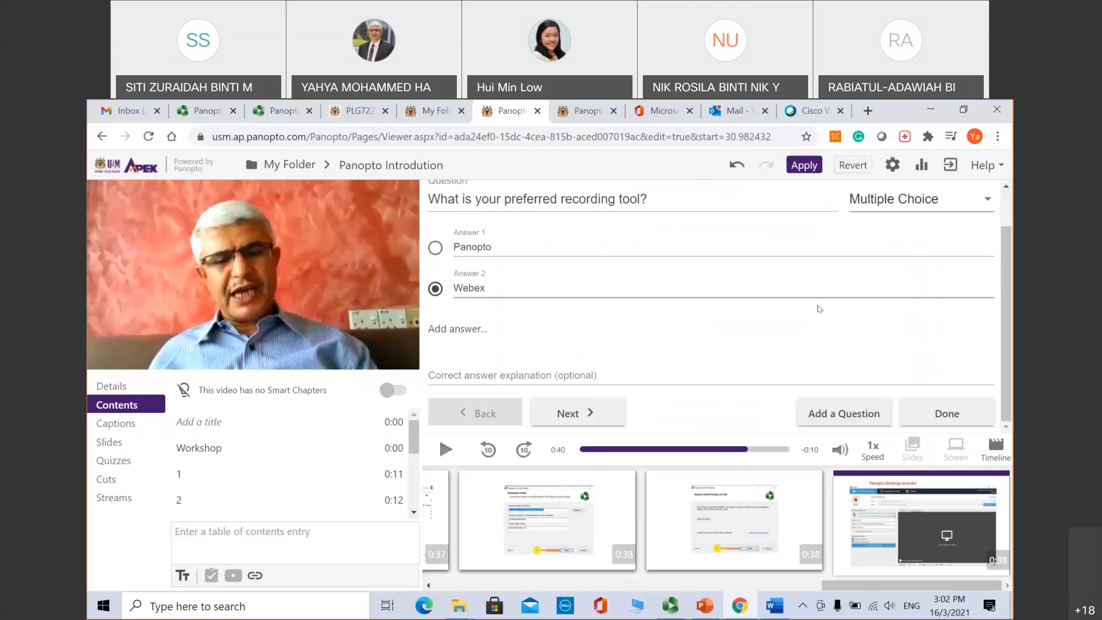
left_click(586, 413)
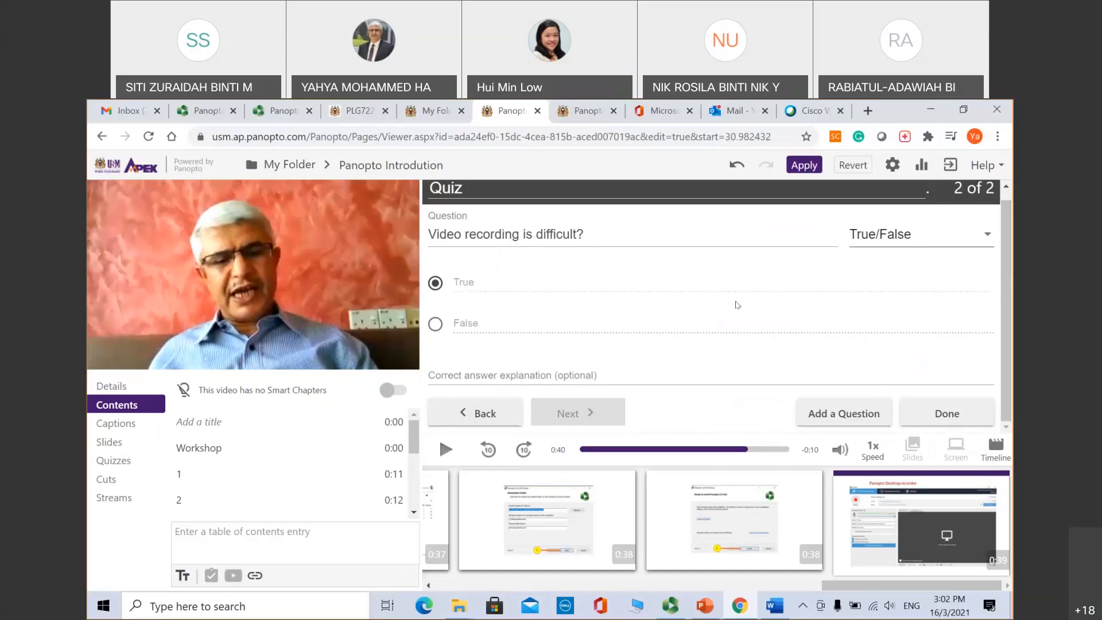
left_click(942, 418)
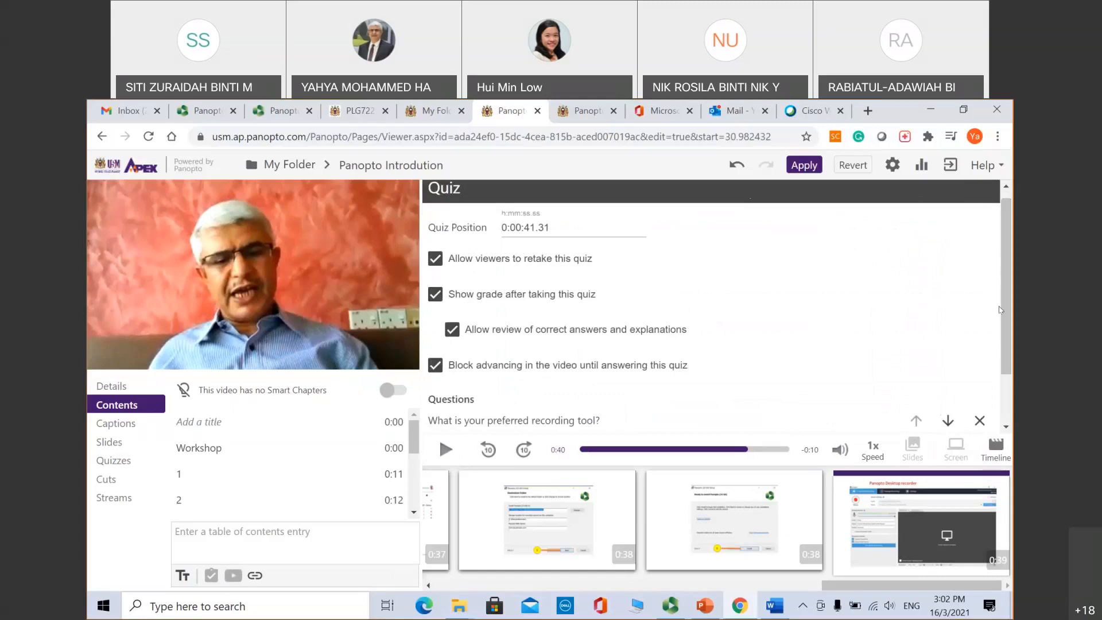
scroll(1010, 371, "down", 2)
Step: Close the quiz editor and show the Quizzes list with the single Quiz at 0:41, pausing at 0:49
left_click(935, 416)
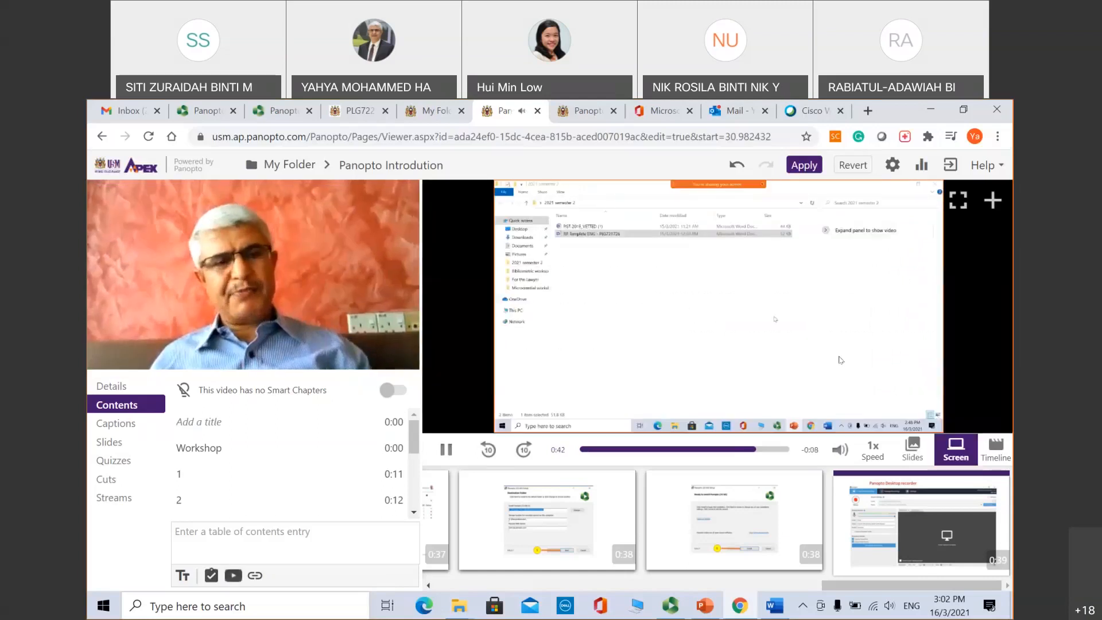
left_click(805, 377)
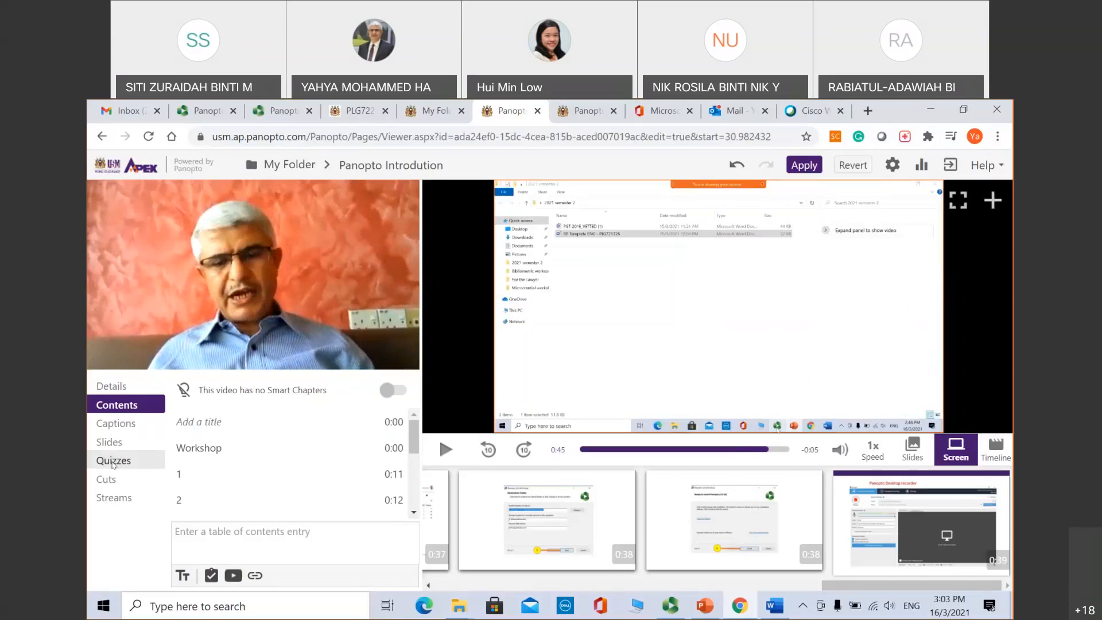
left_click(113, 462)
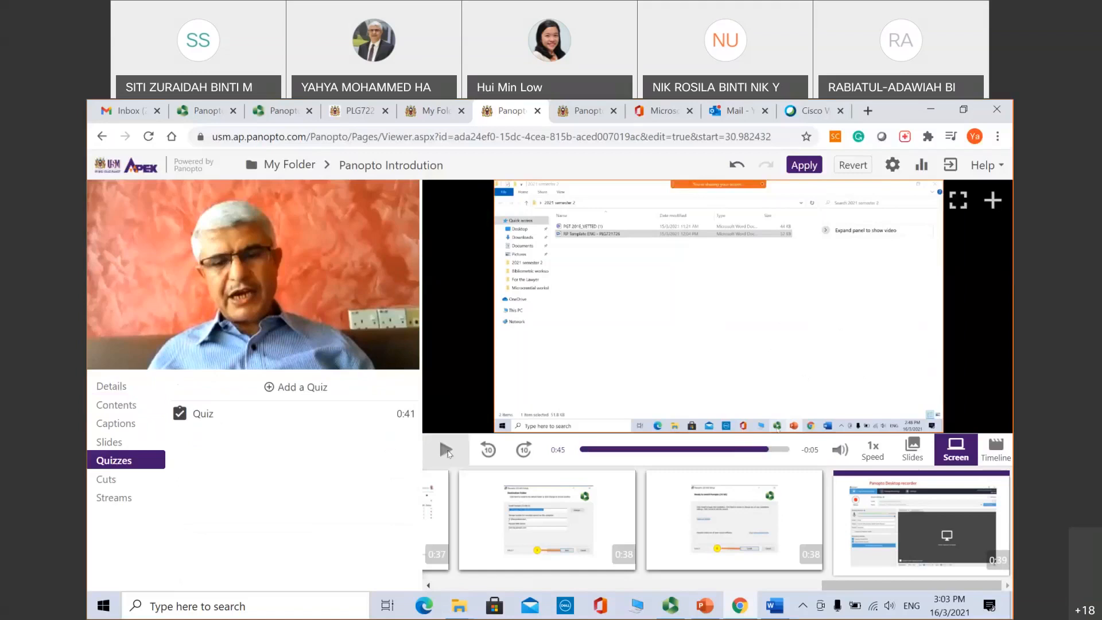
left_click(447, 451)
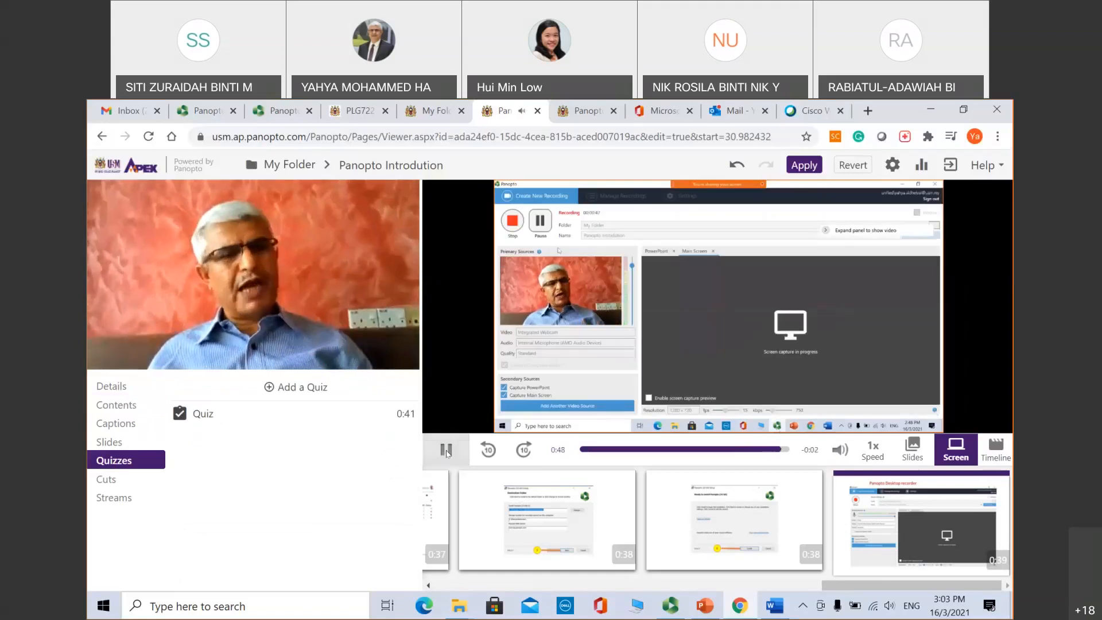
left_click(447, 451)
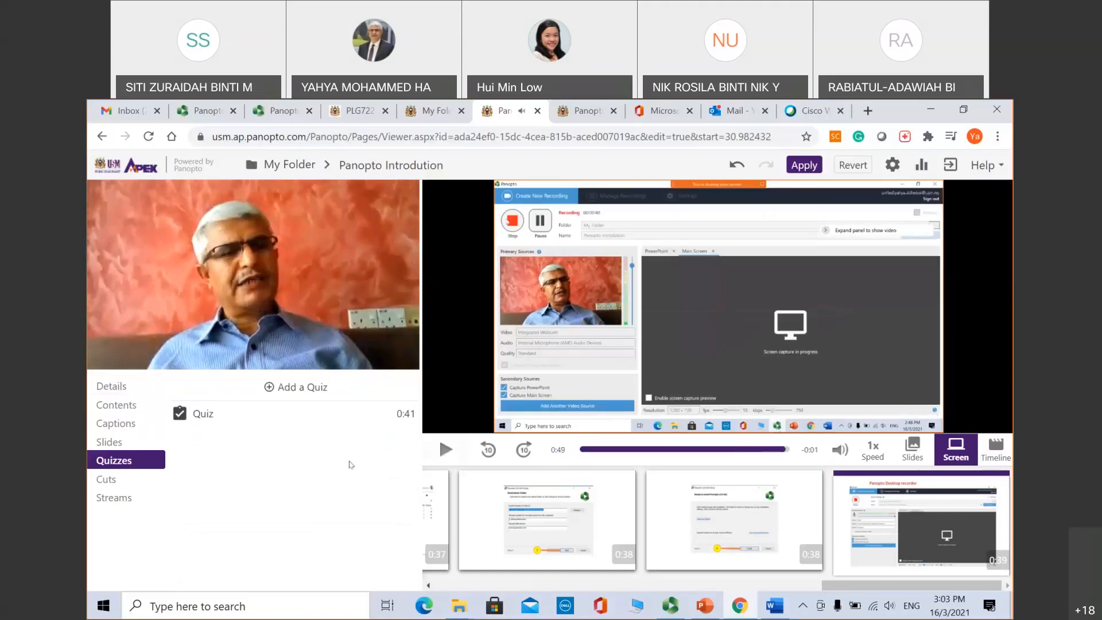
Step: Apply the edits, confirm closing the editor, and answer Webex for quiz question 1
left_click(804, 165)
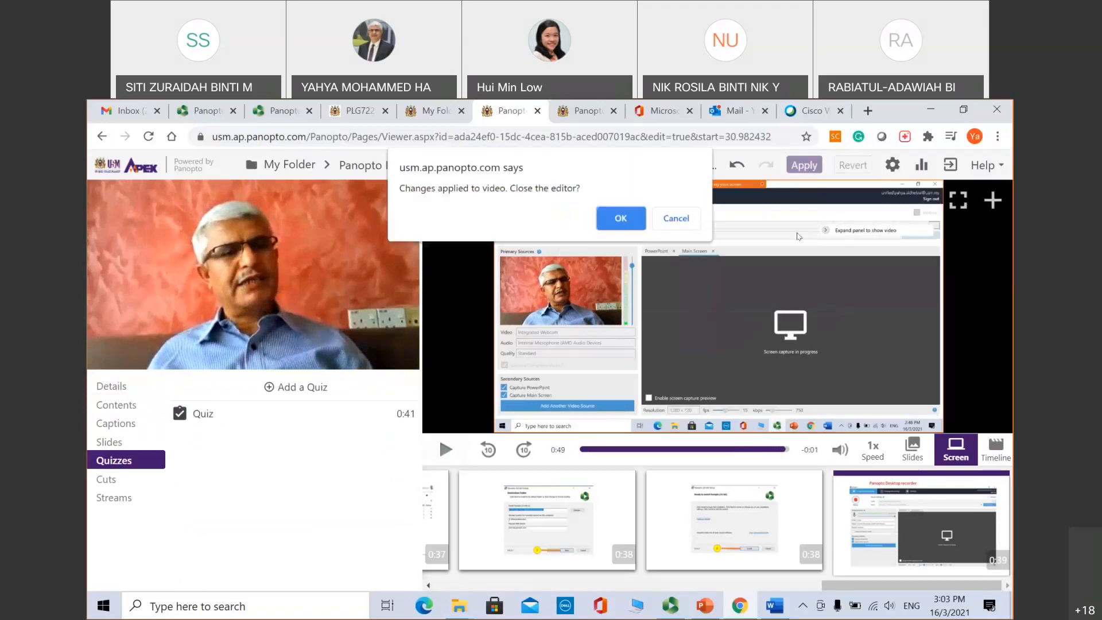
left_click(619, 219)
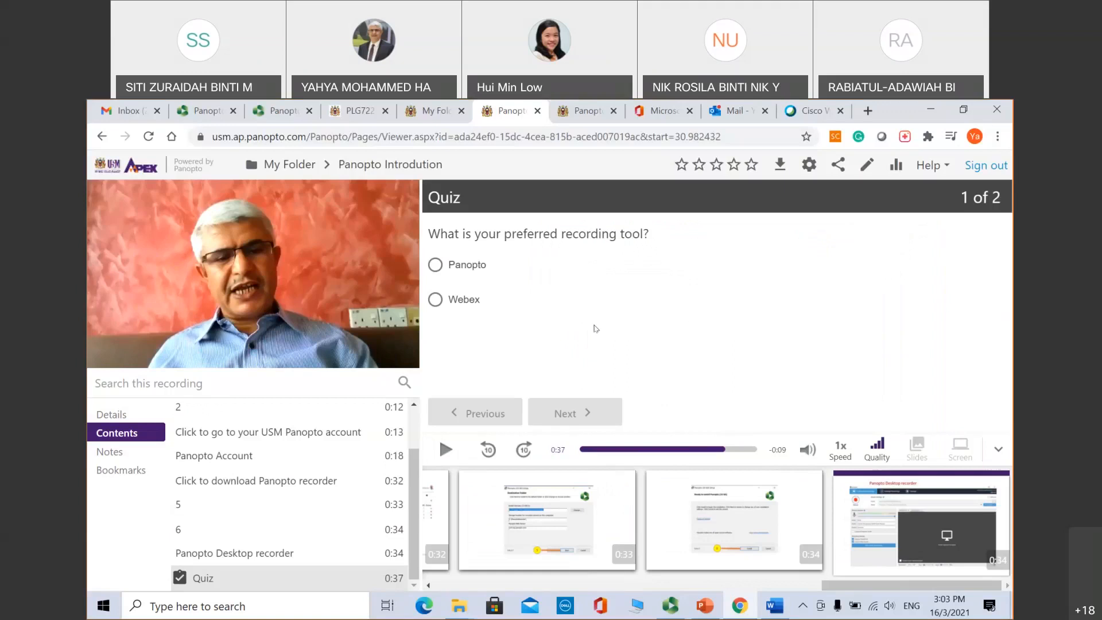
left_click(435, 299)
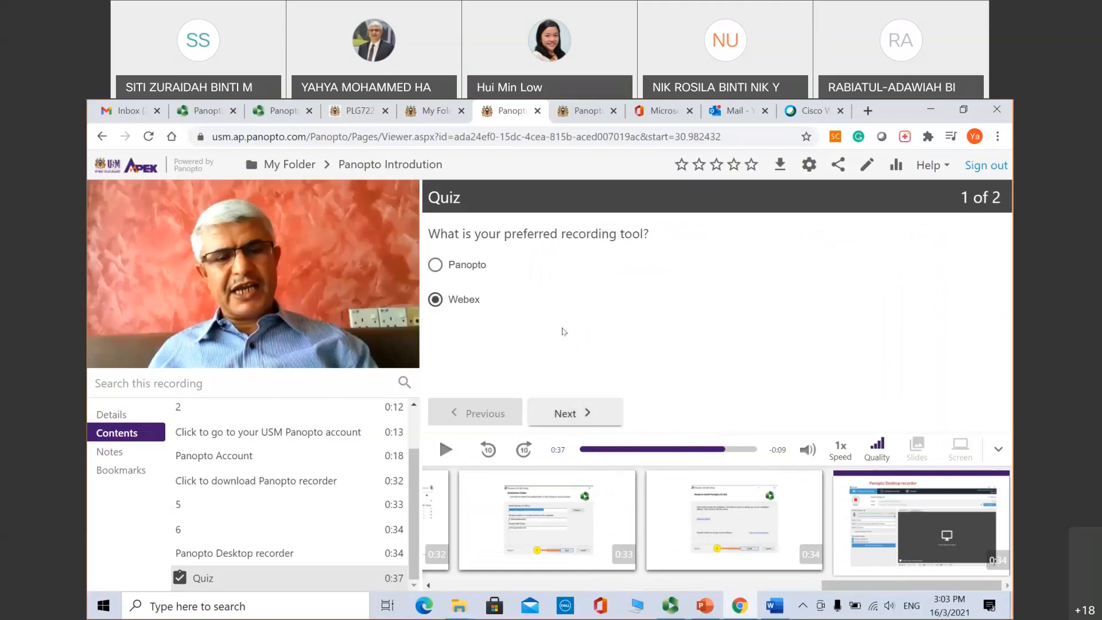
Step: Answer False for question 2 and submit the quiz, scoring 1 out of 2
left_click(571, 413)
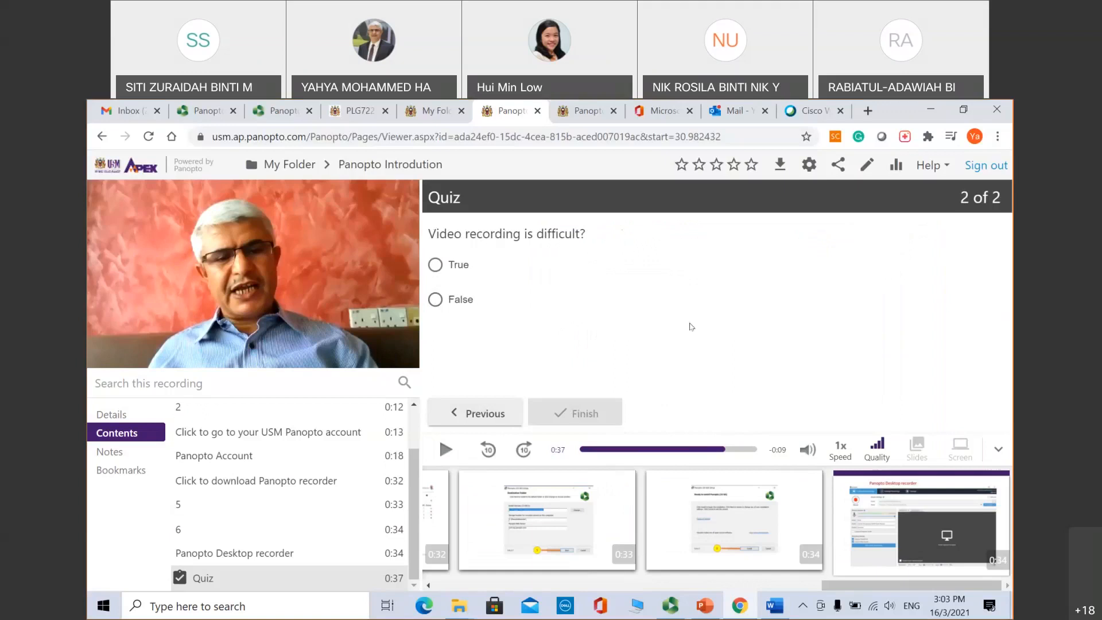
left_click(436, 300)
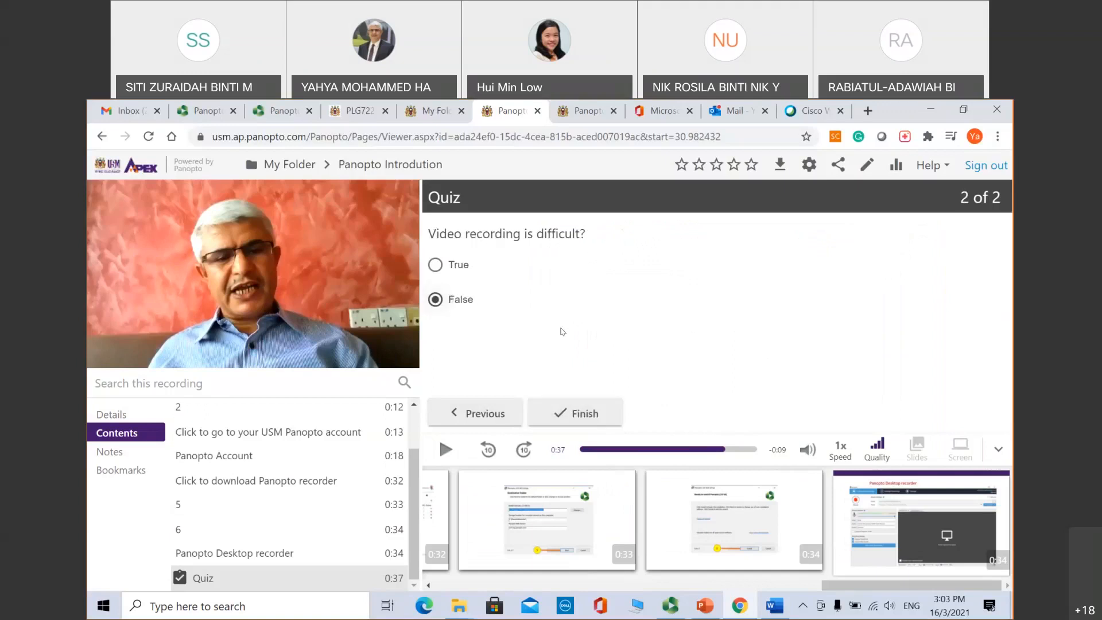
left_click(587, 414)
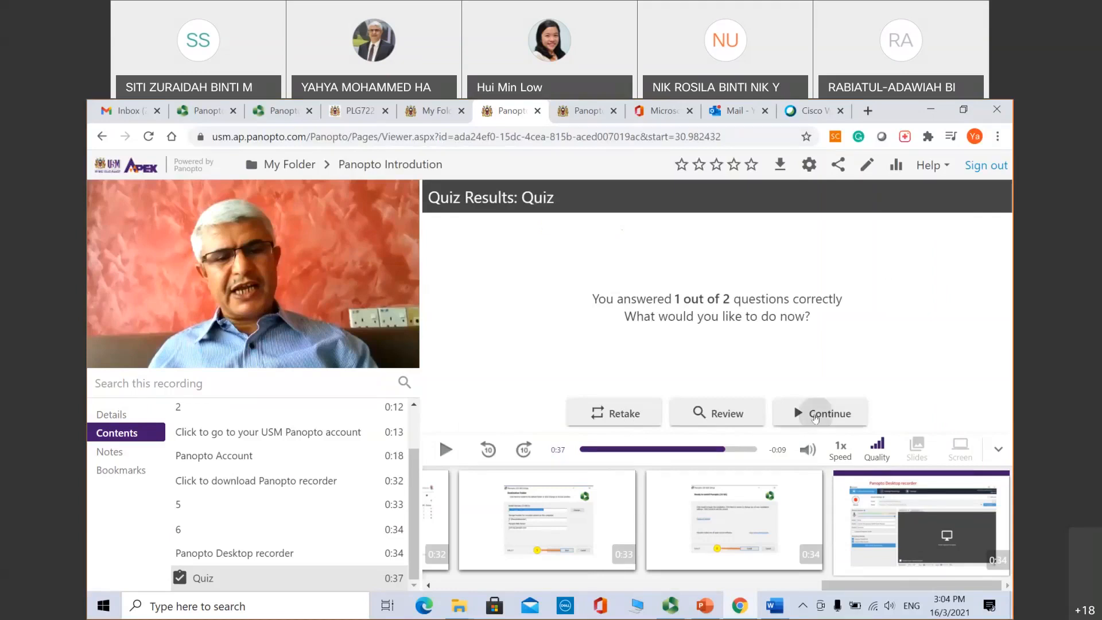
Step: Dismiss the quiz results and pause playback at 0:42
left_click(816, 418)
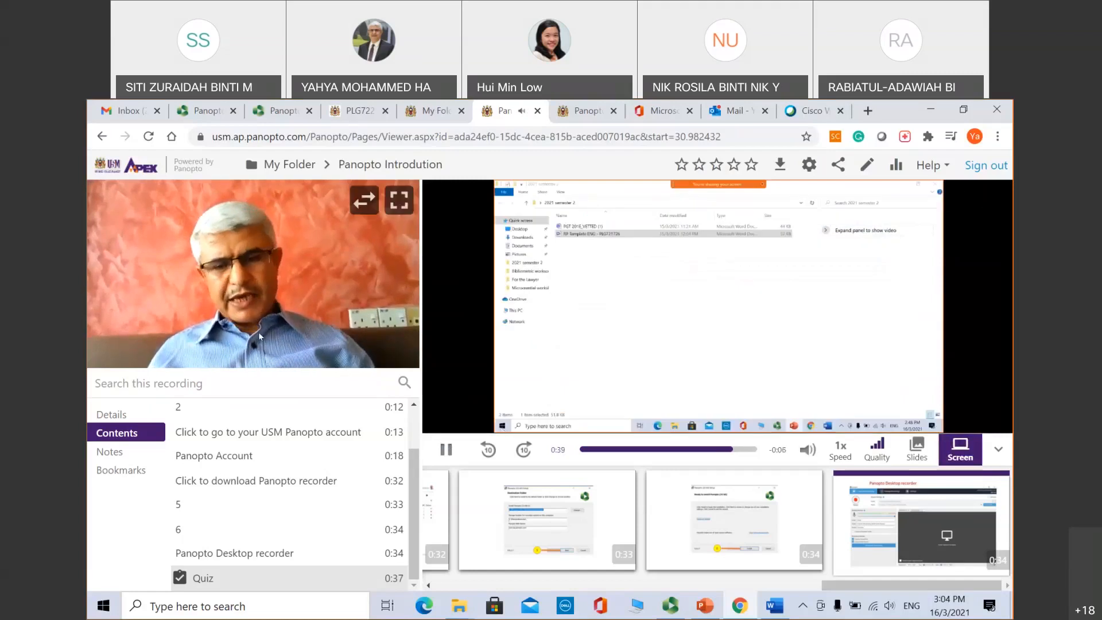
left_click(447, 452)
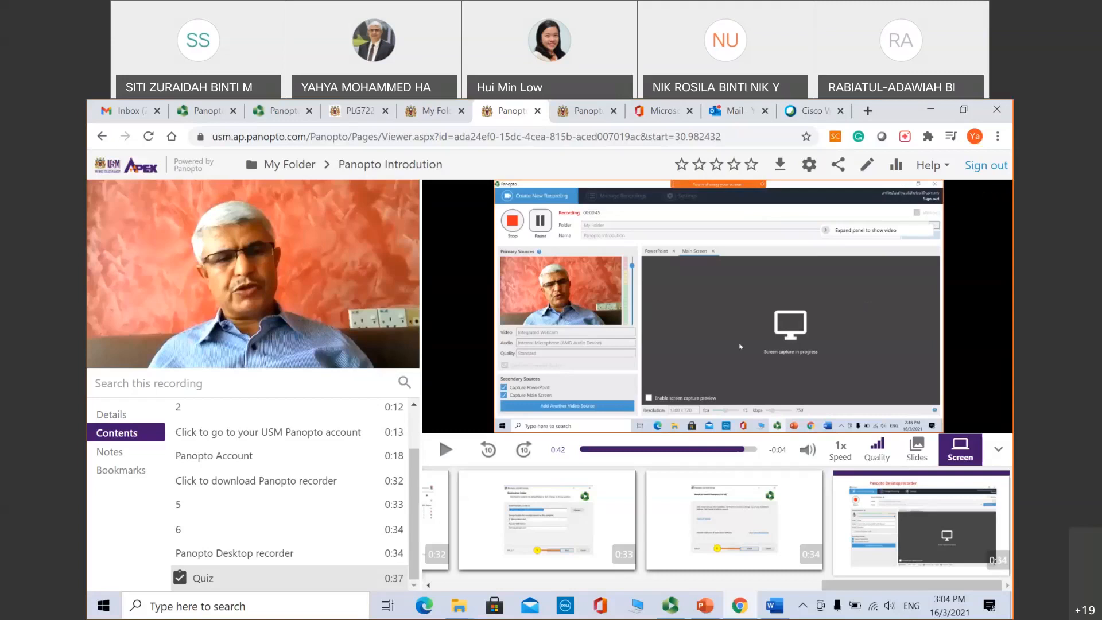
mouse_move(963, 297)
mouse_move(920, 275)
Step: Check the Panopto Introdution session's quiz results (1/2, 50%) in My Folder, then close the window
left_click(428, 114)
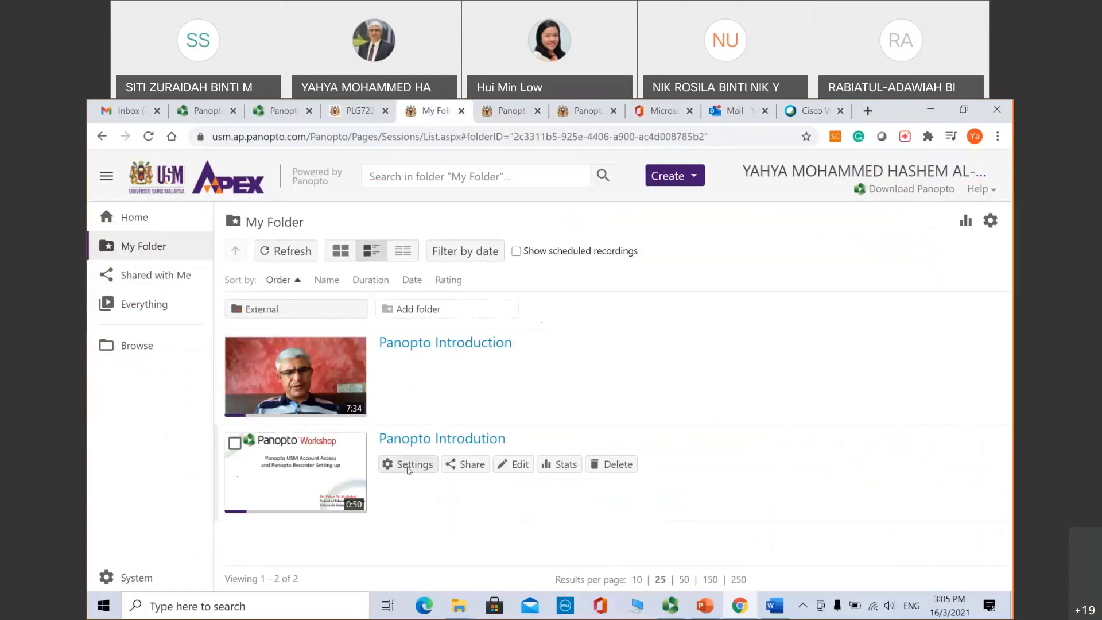
left_click(431, 466)
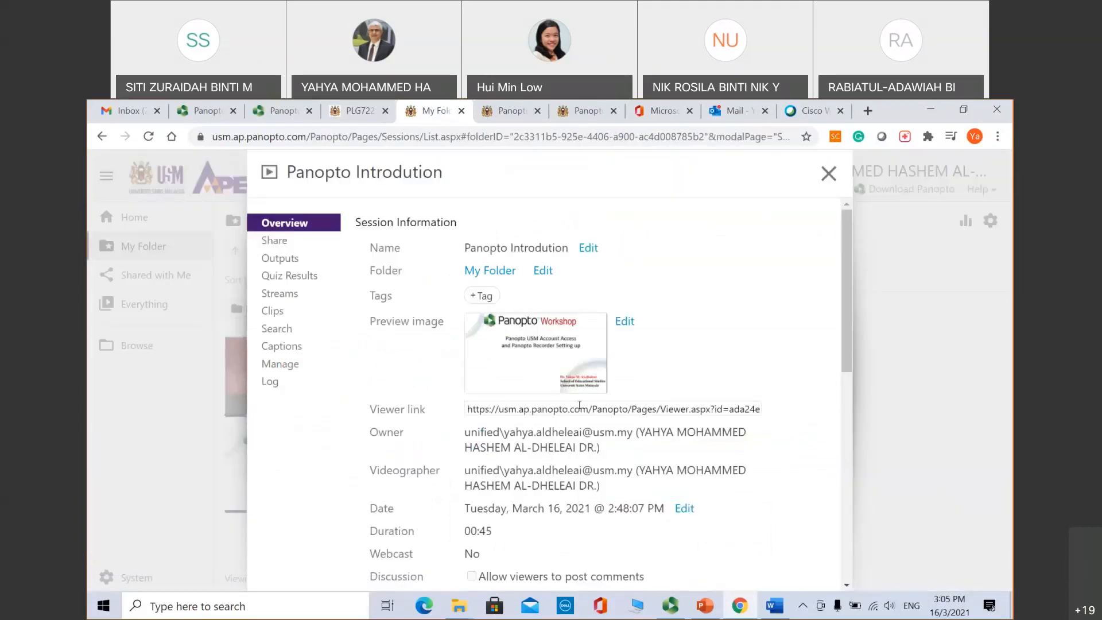
left_click(289, 276)
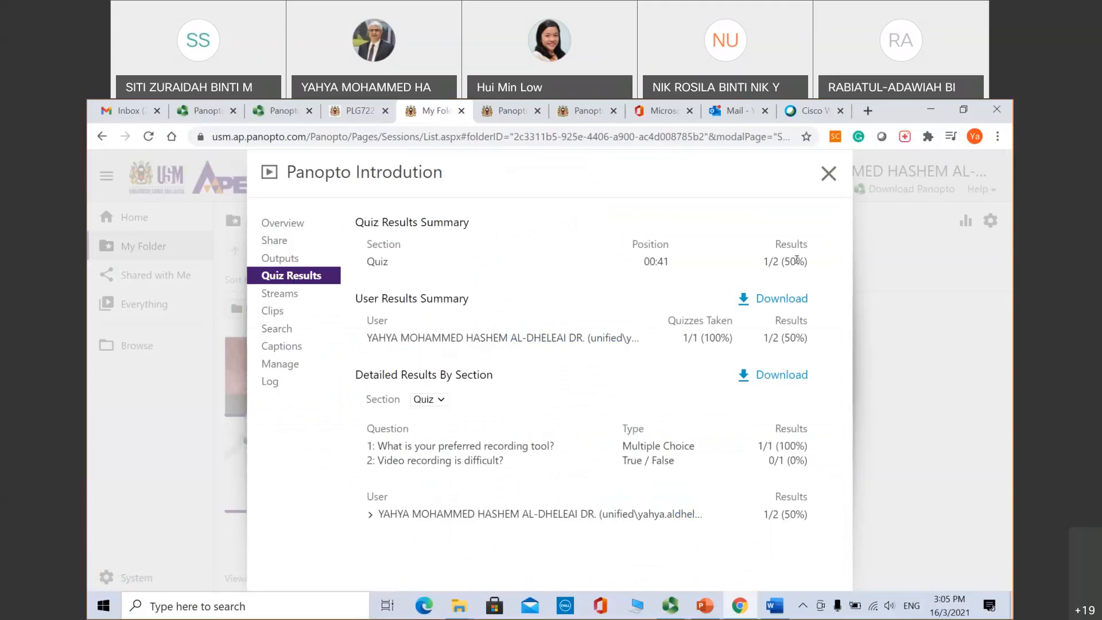
left_click_drag(796, 260, 783, 262)
left_click(828, 173)
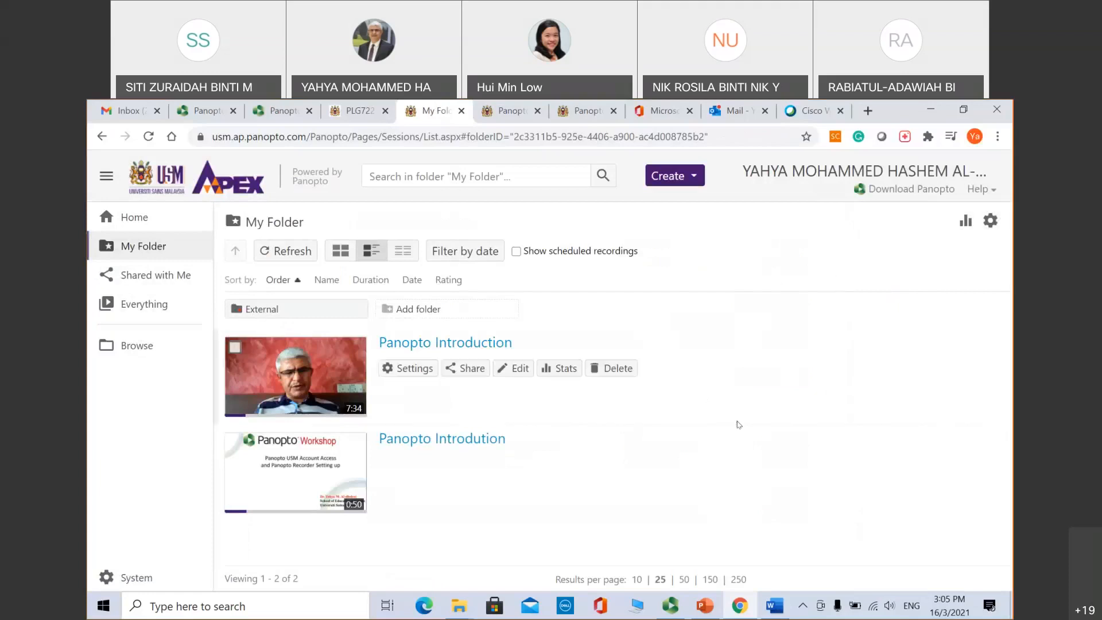
Step: Open Panopto Introdution in the web viewer and pause playback at 0:02
mouse_move(578, 455)
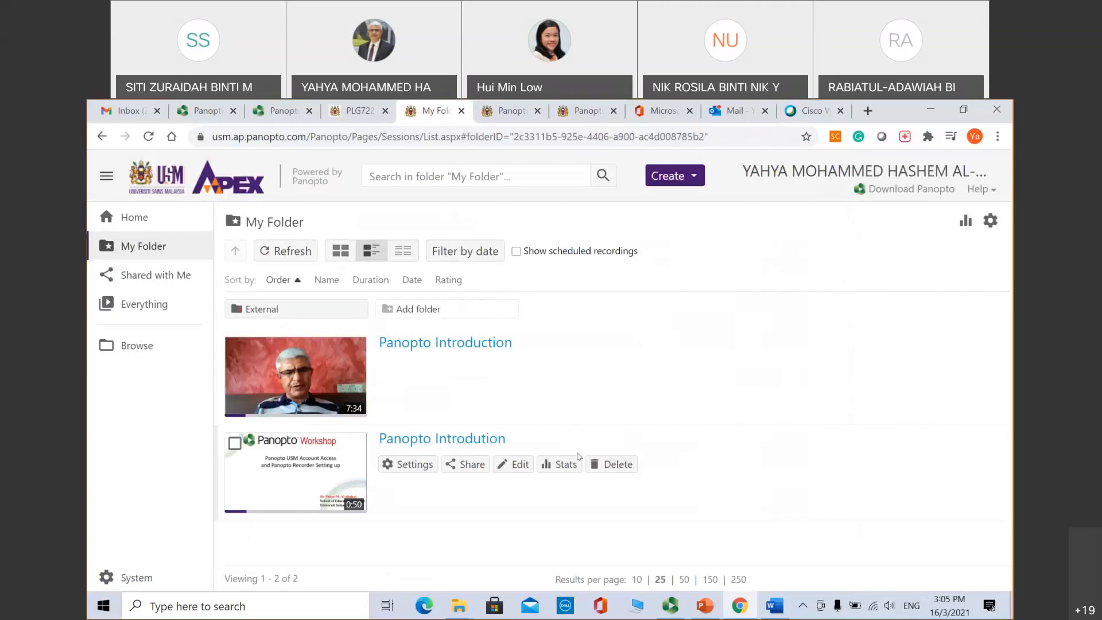
left_click(463, 440)
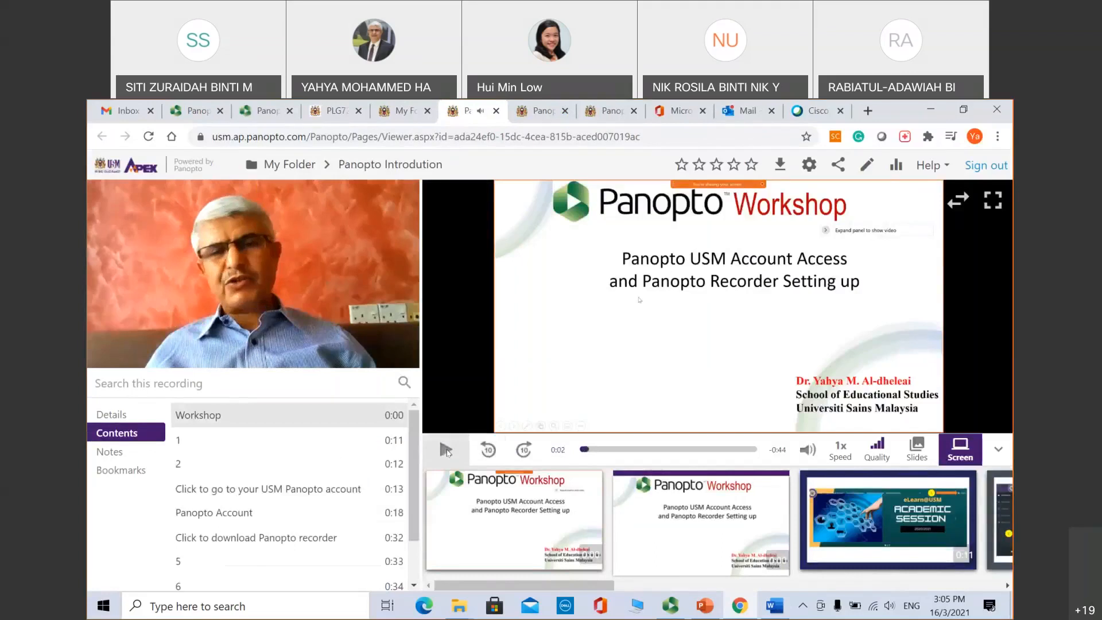
left_click(447, 451)
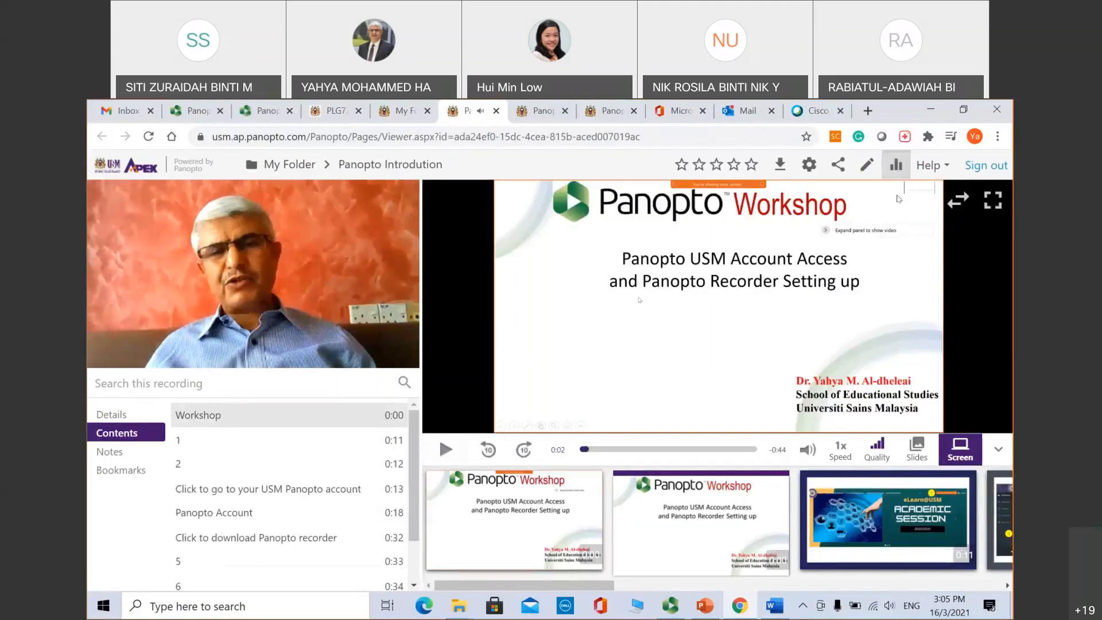
Step: Show the session's viewing statistics, switching the date range to Any time, then Last 7 days
left_click(895, 166)
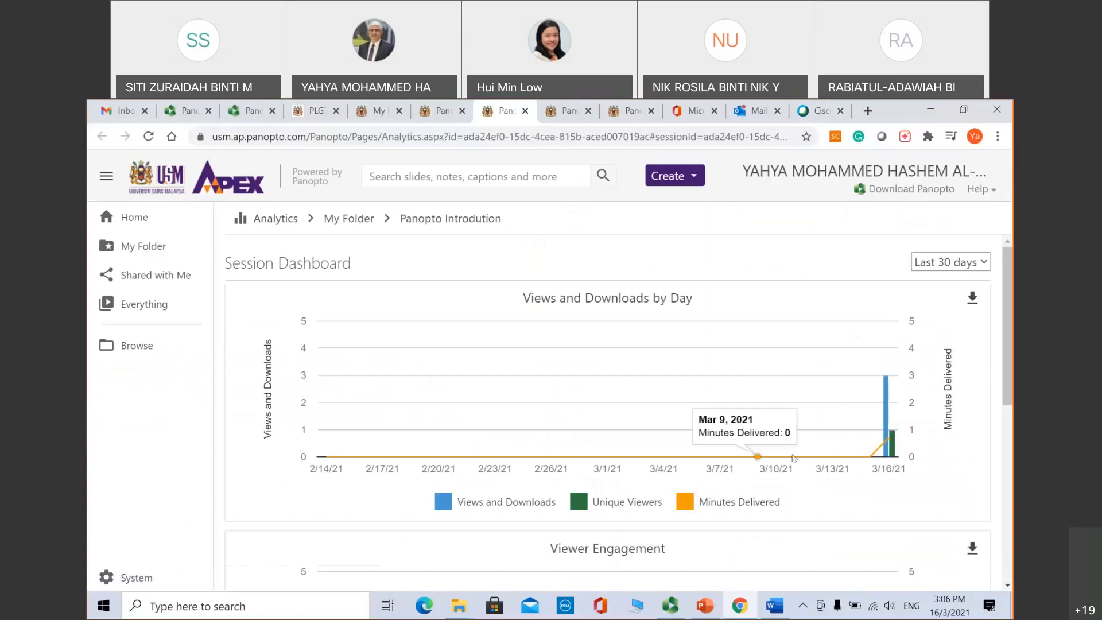
mouse_move(884, 453)
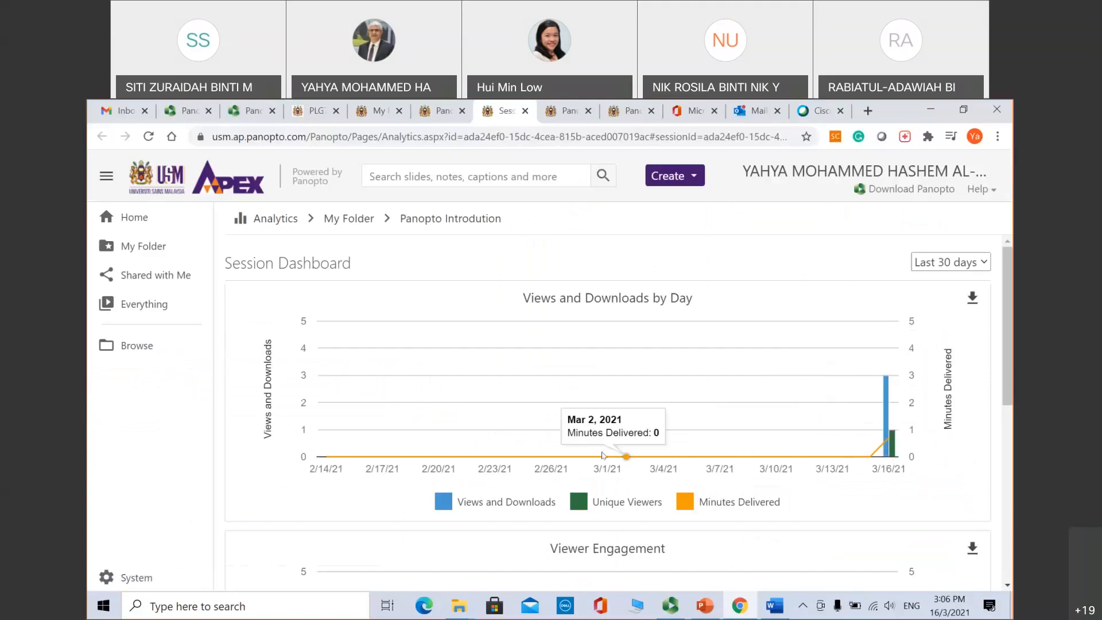
left_click(978, 263)
left_click(943, 281)
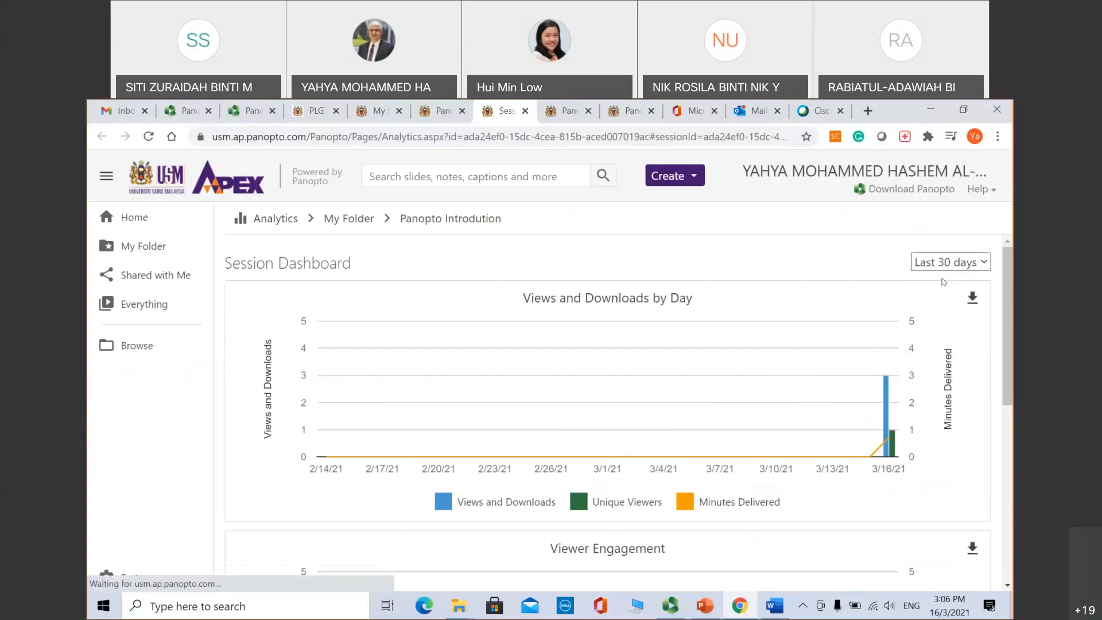
left_click(954, 262)
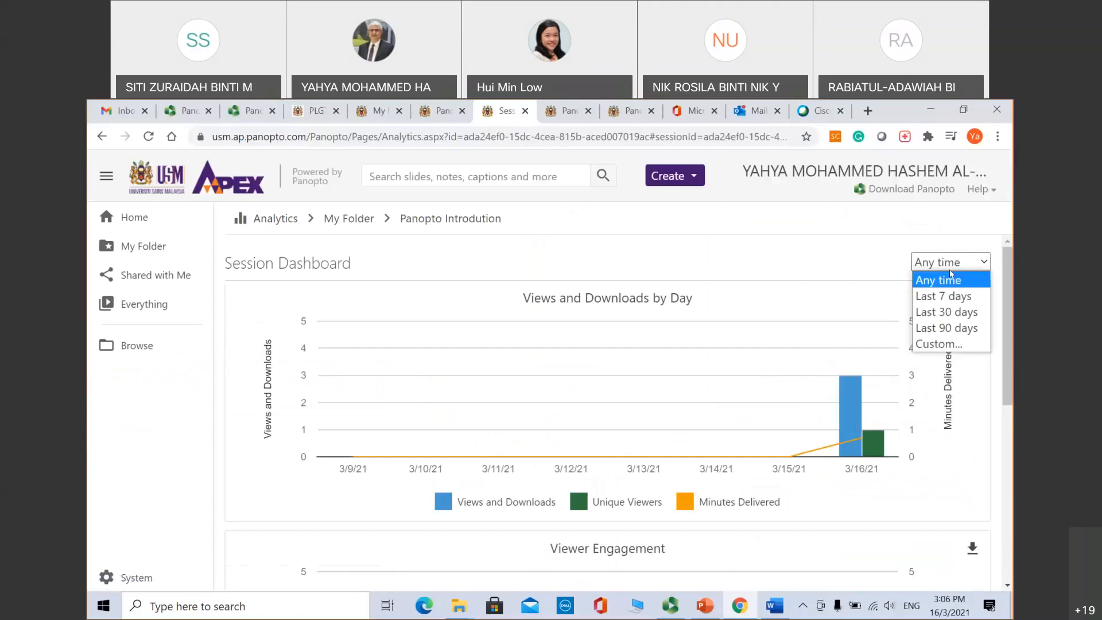
left_click(941, 296)
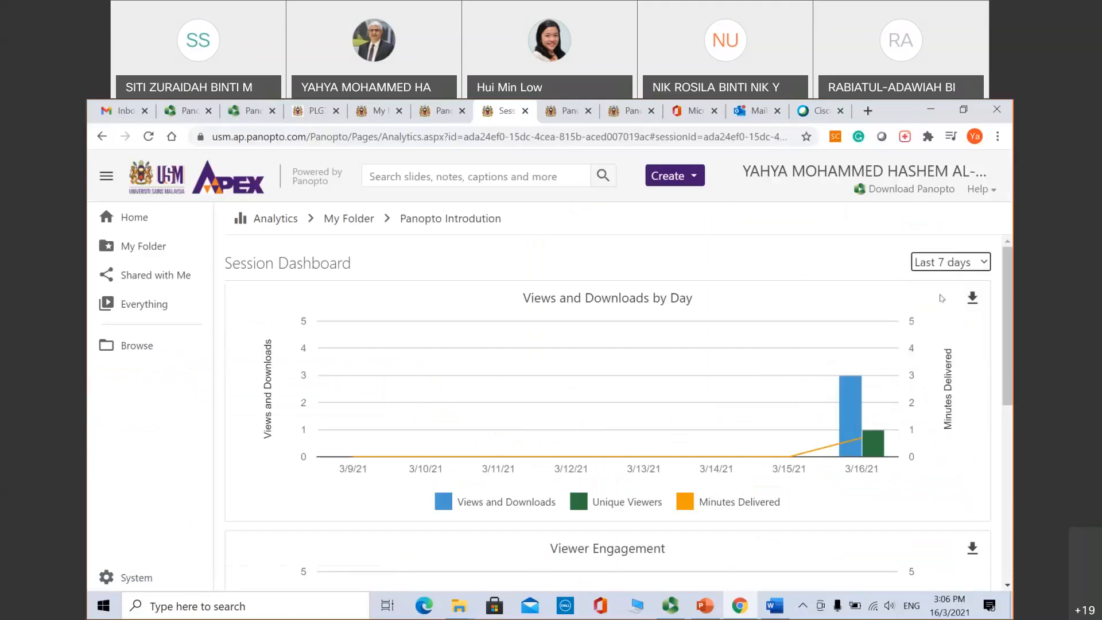
left_click(955, 259)
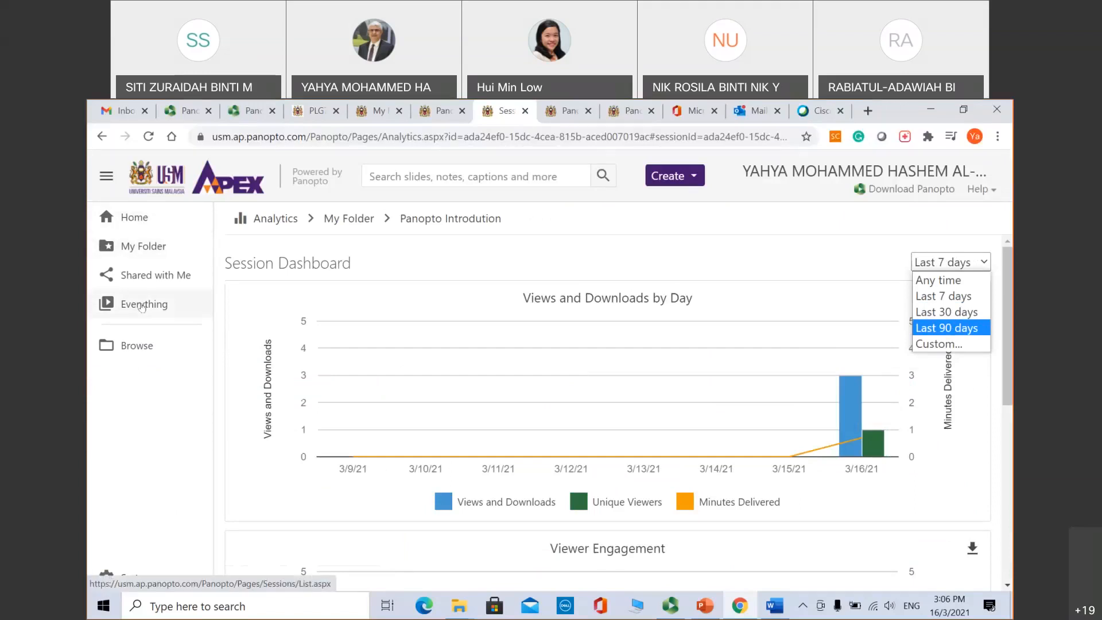
Step: From Home's What's New, reopen Panopto Introdution and pause it at 0:04
left_click(126, 221)
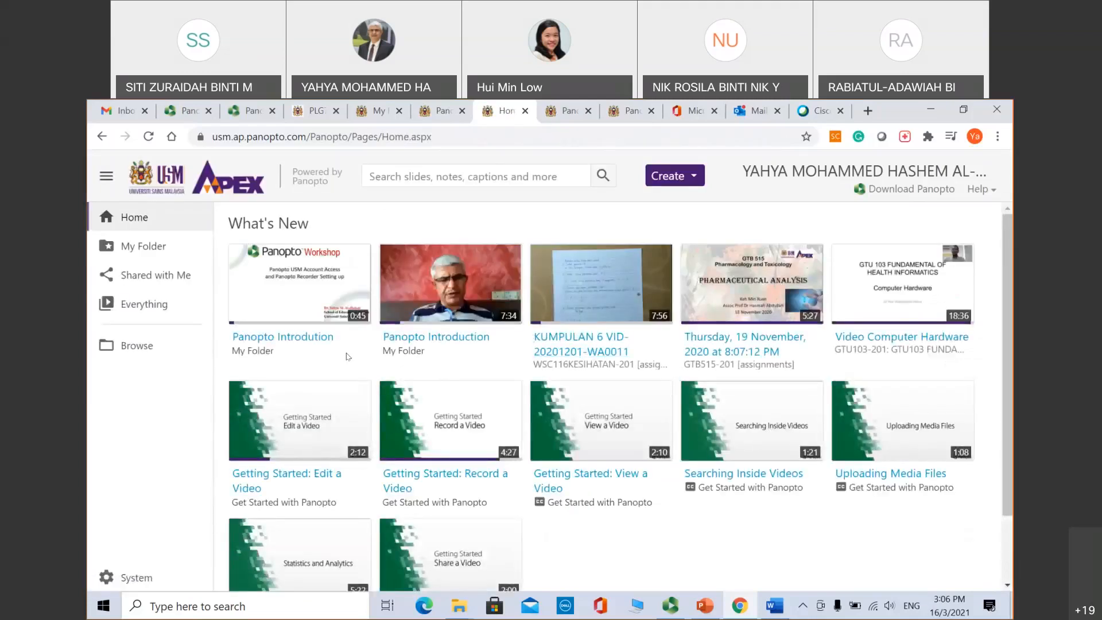
left_click(313, 284)
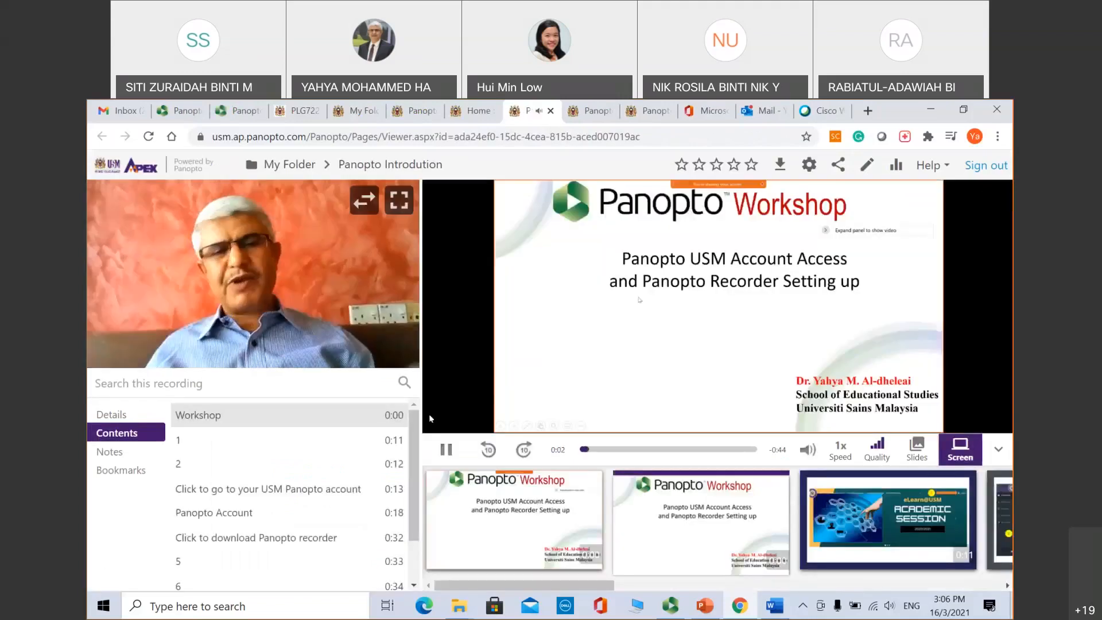
left_click(447, 450)
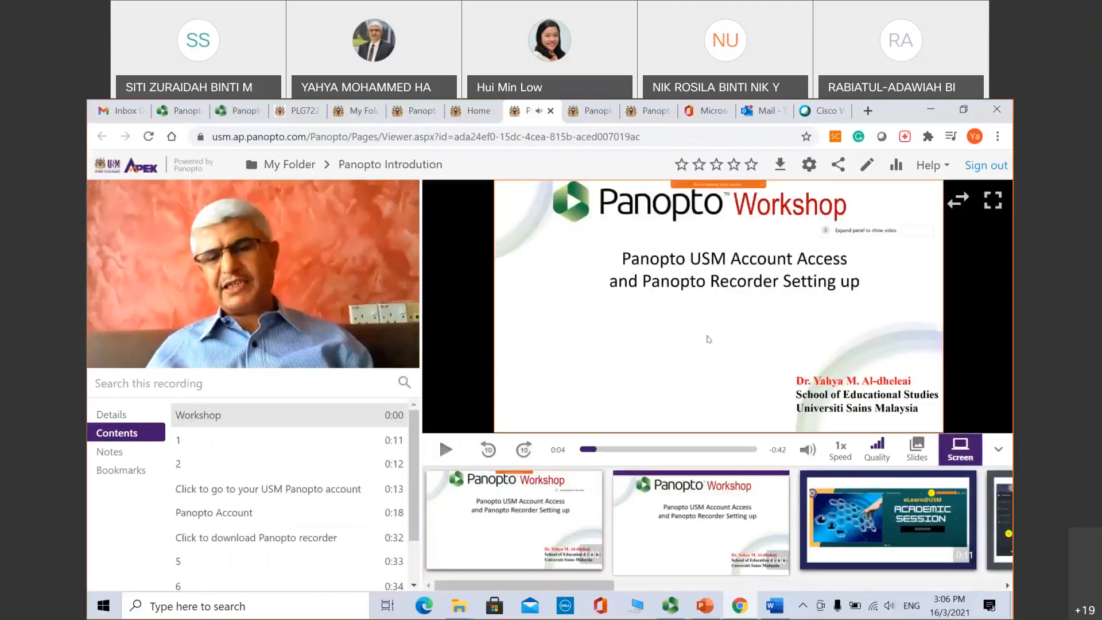
Step: Open the session's Share settings and search the Invite people box for a colleague's name
left_click(838, 167)
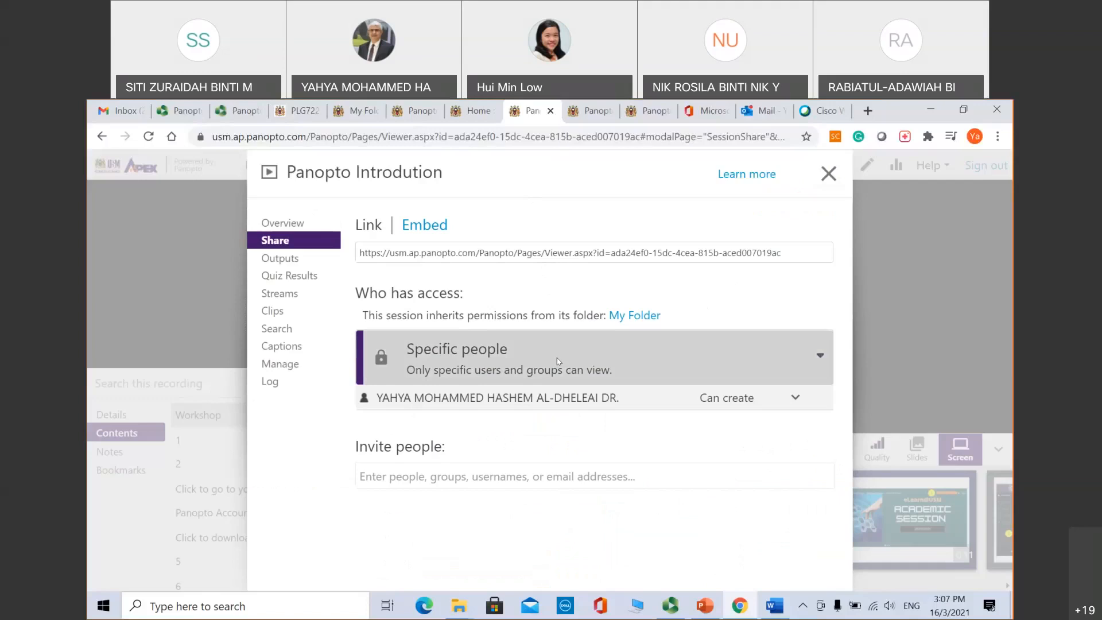
left_click(433, 478)
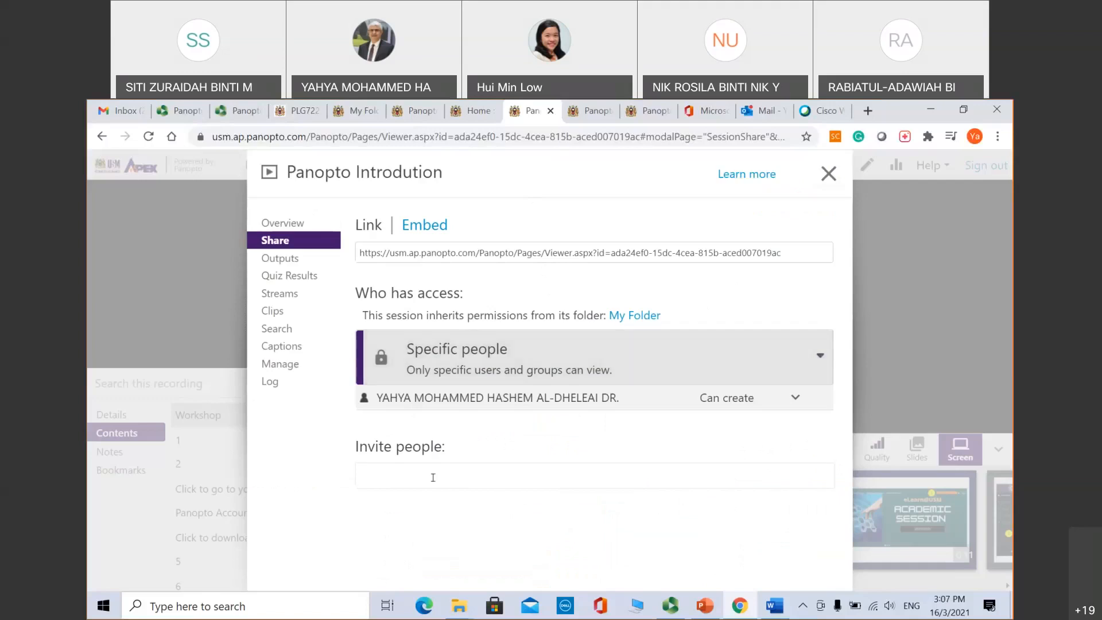
type("zuris")
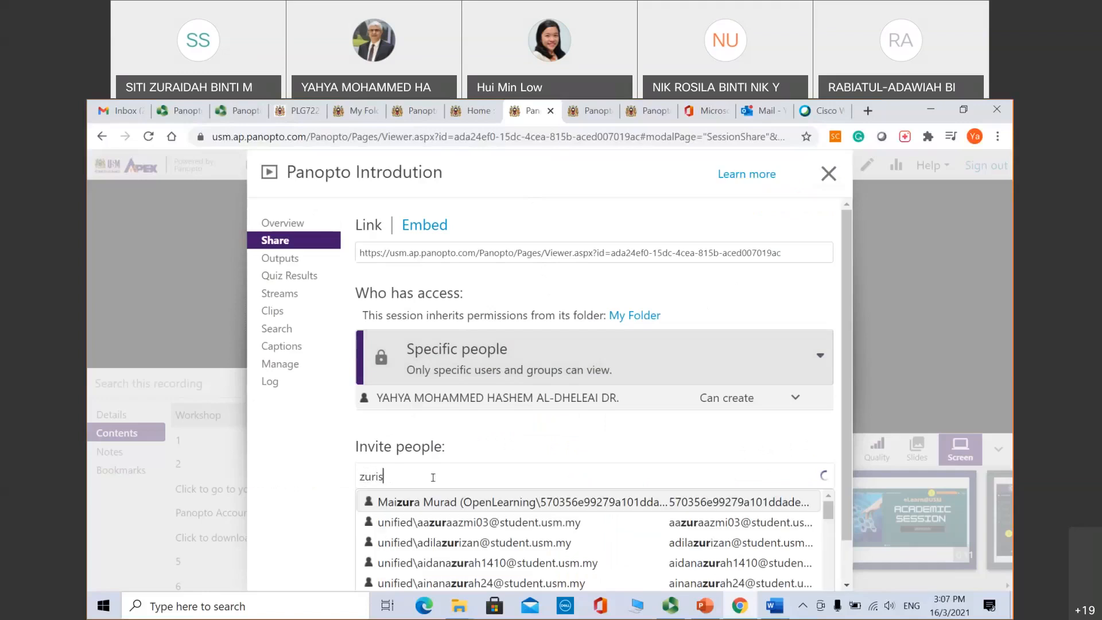
left_click(423, 477)
key("BackSpace")
type("adah")
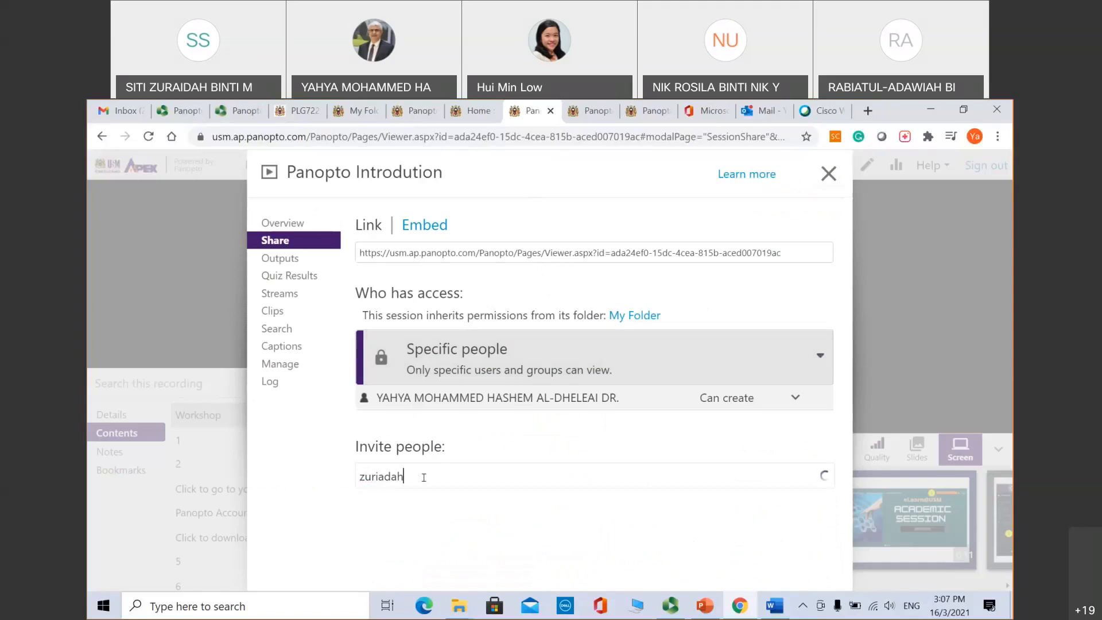
key("BackSpace")
type("h")
key("BackSpace")
key("BackSpace")
key("BackSpace")
key("BackSpace")
key("BackSpace")
key("BackSpace")
key("BackSpace")
key("BackSpace")
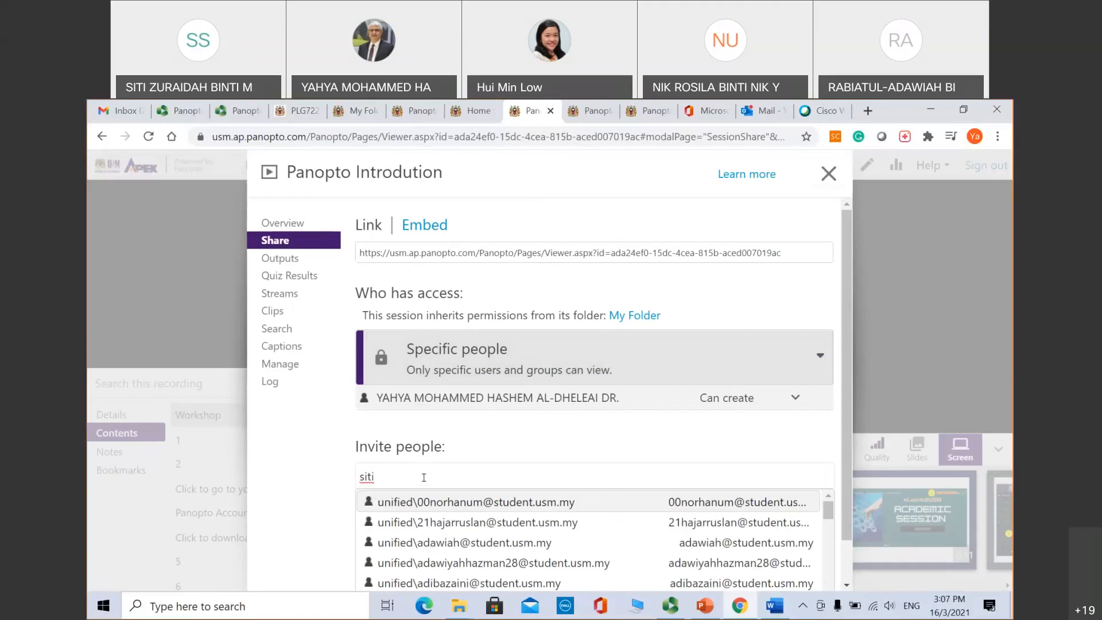
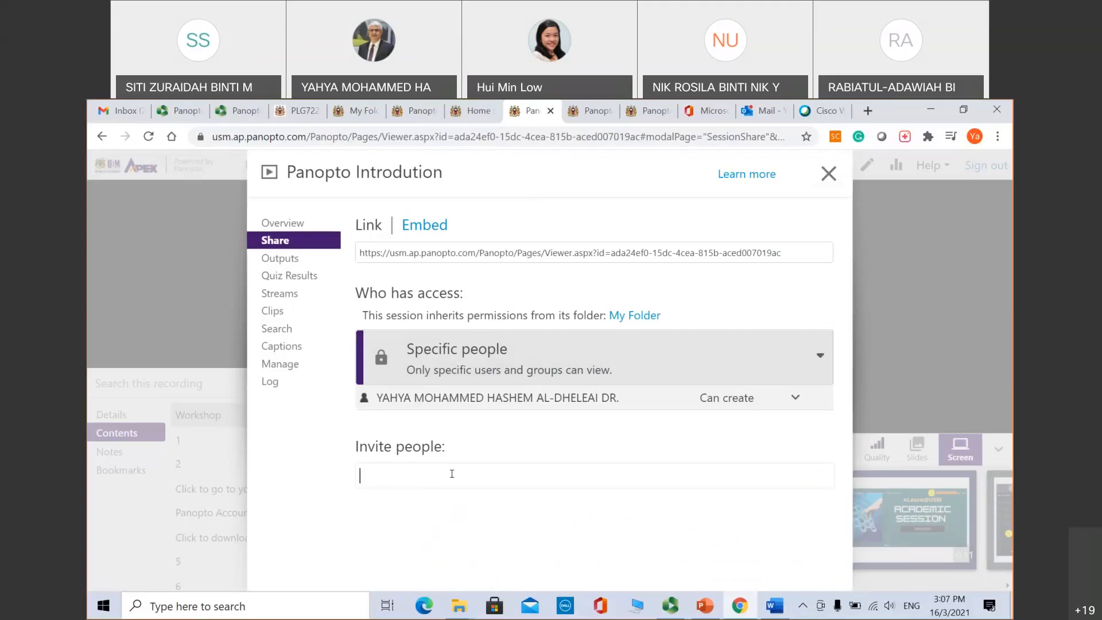
Step: Add the matching colleague as an invitee with email notification, then list the access-level options
type("azidah")
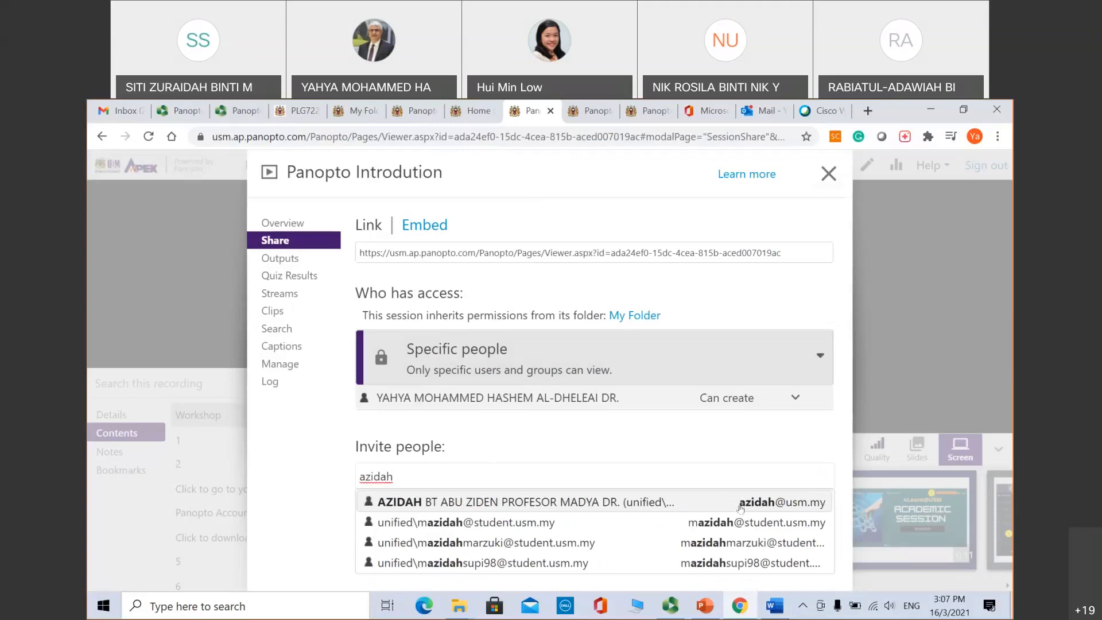
left_click(690, 505)
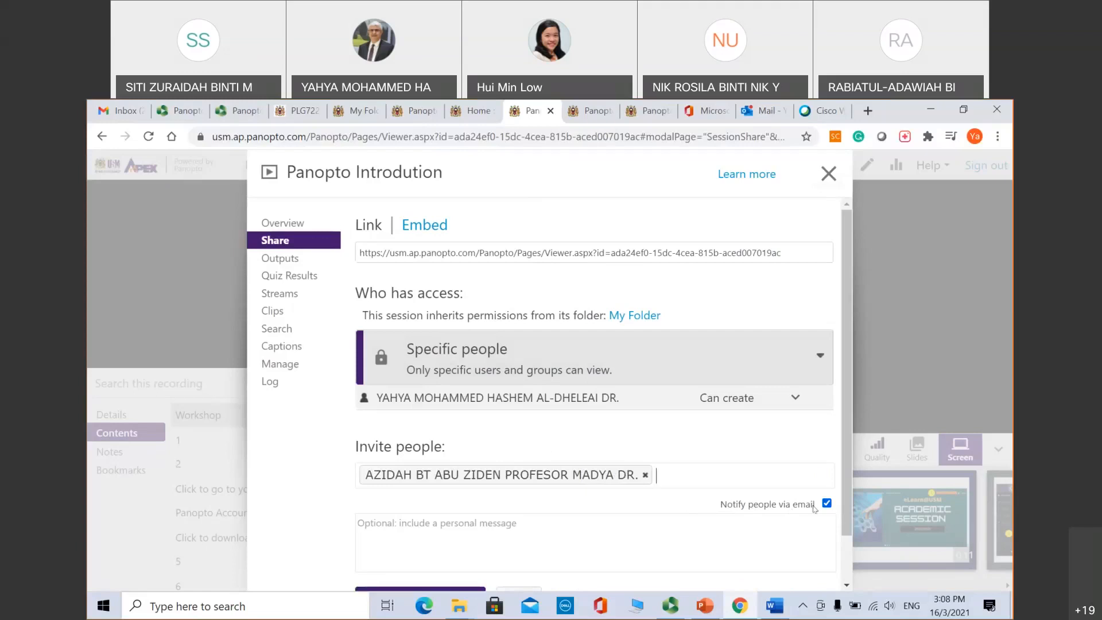
left_click_drag(843, 397, 849, 442)
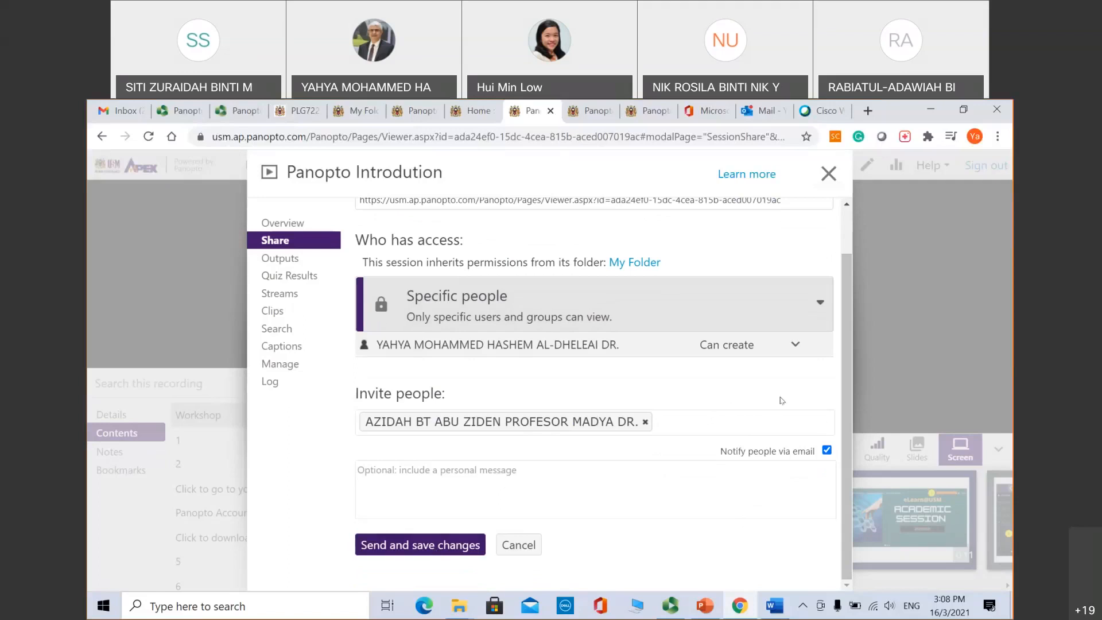
left_click(635, 306)
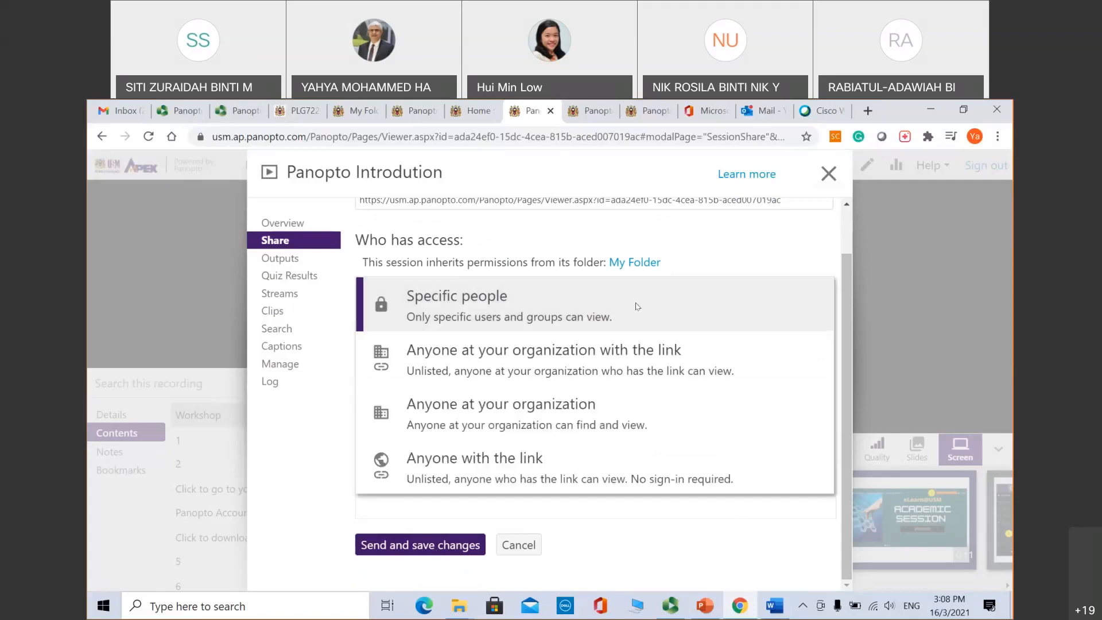
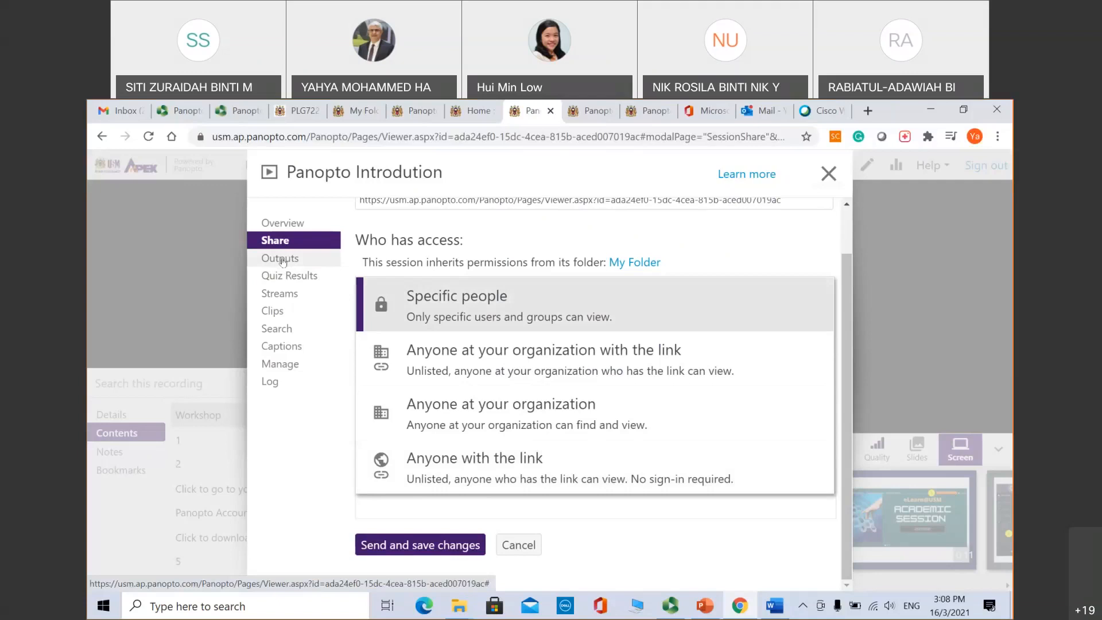
Step: Go to the session's Outputs page, discarding the unsaved sharing changes
left_click(281, 260)
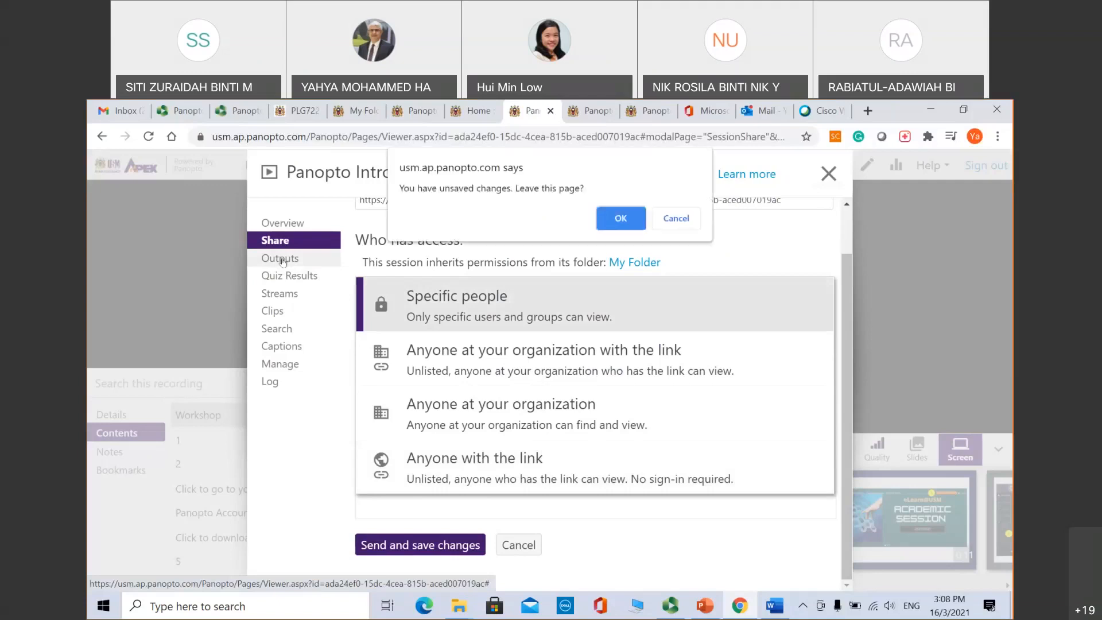
left_click(618, 218)
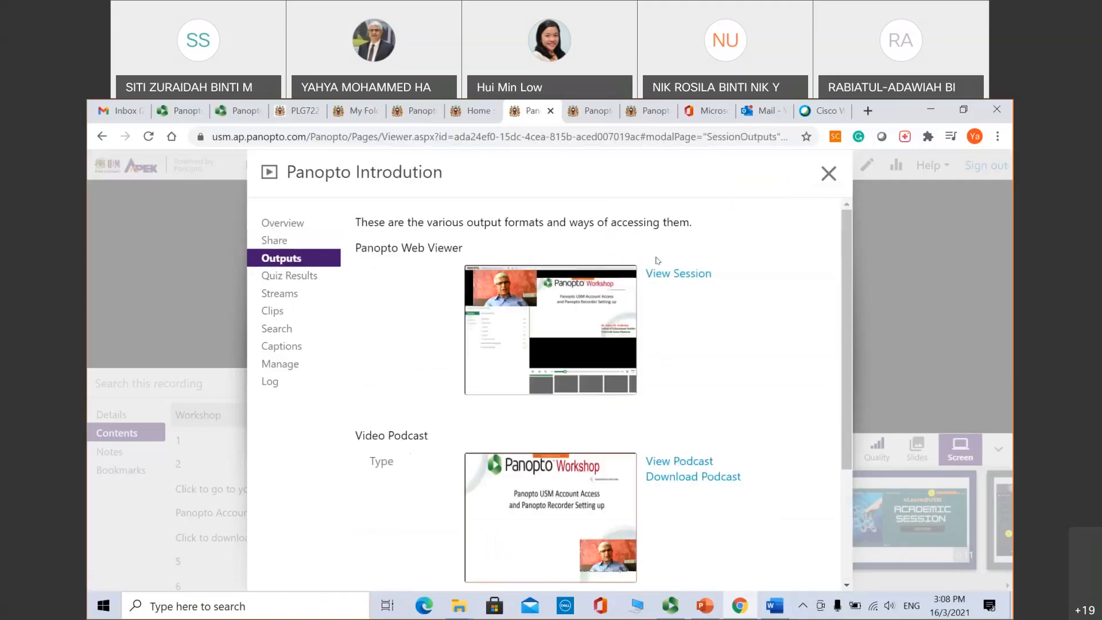
mouse_move(845, 267)
left_mouse_down()
mouse_move(846, 365)
mouse_move(837, 287)
left_mouse_up()
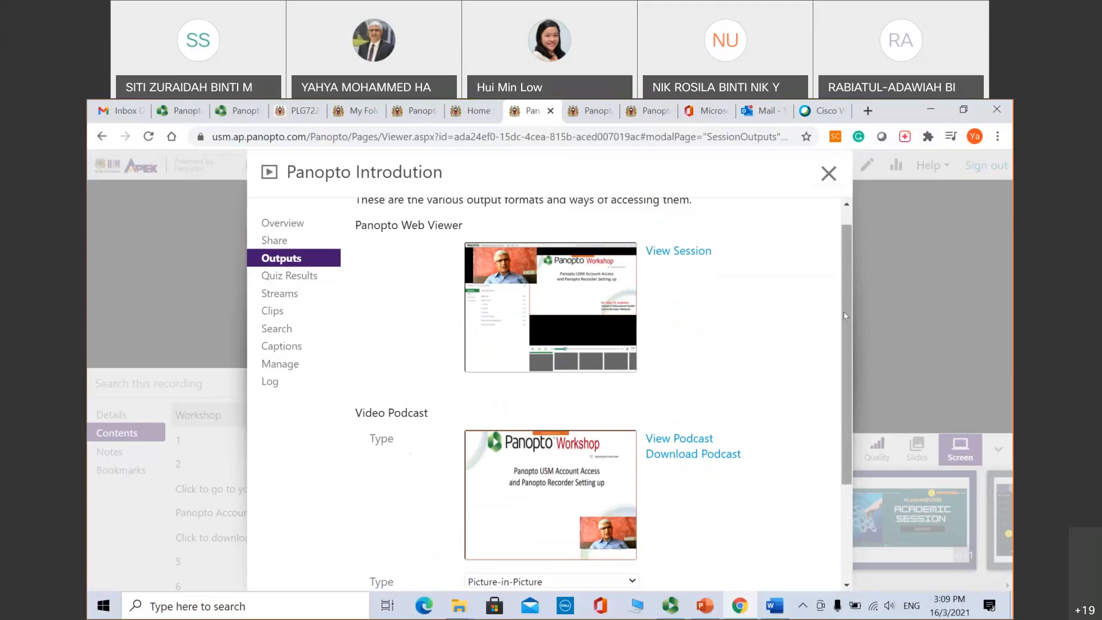
scroll(844, 315, "down", 1)
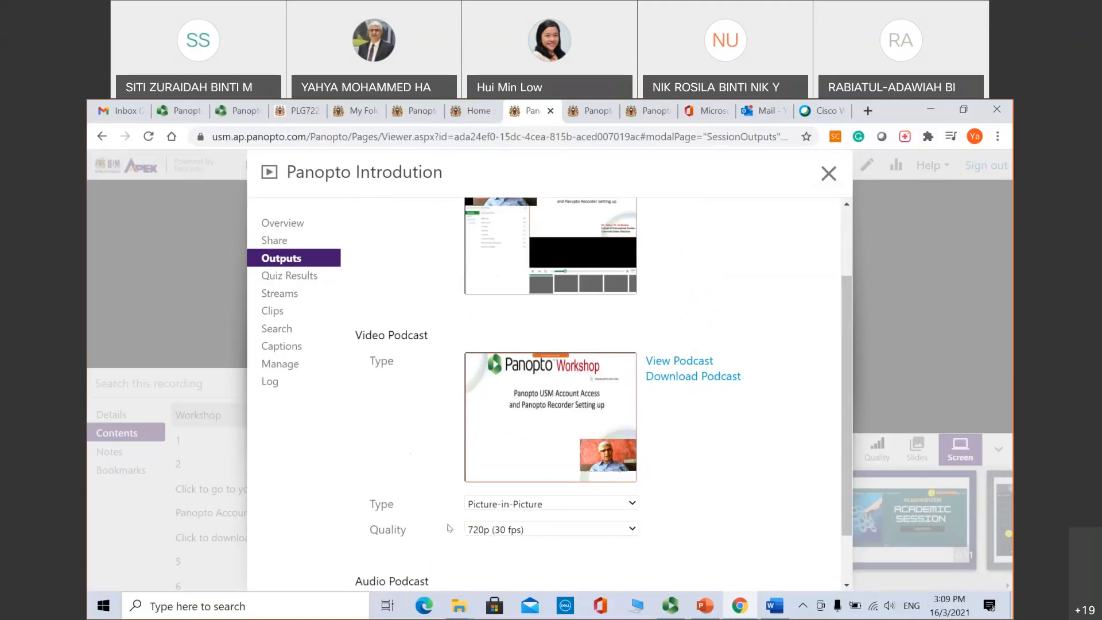
left_click(608, 506)
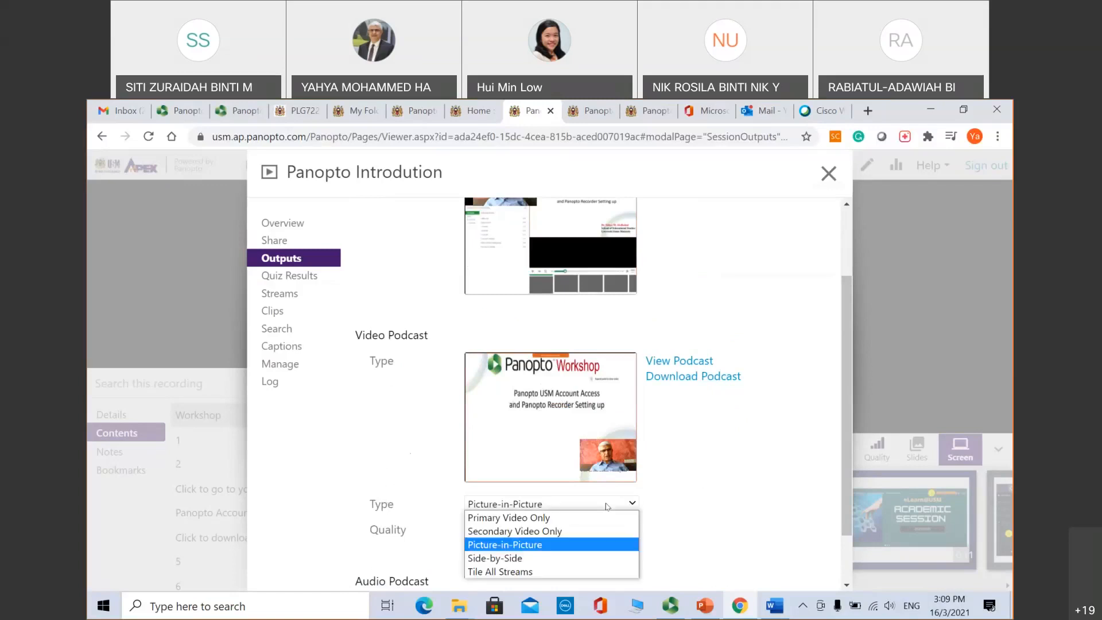
left_click(566, 519)
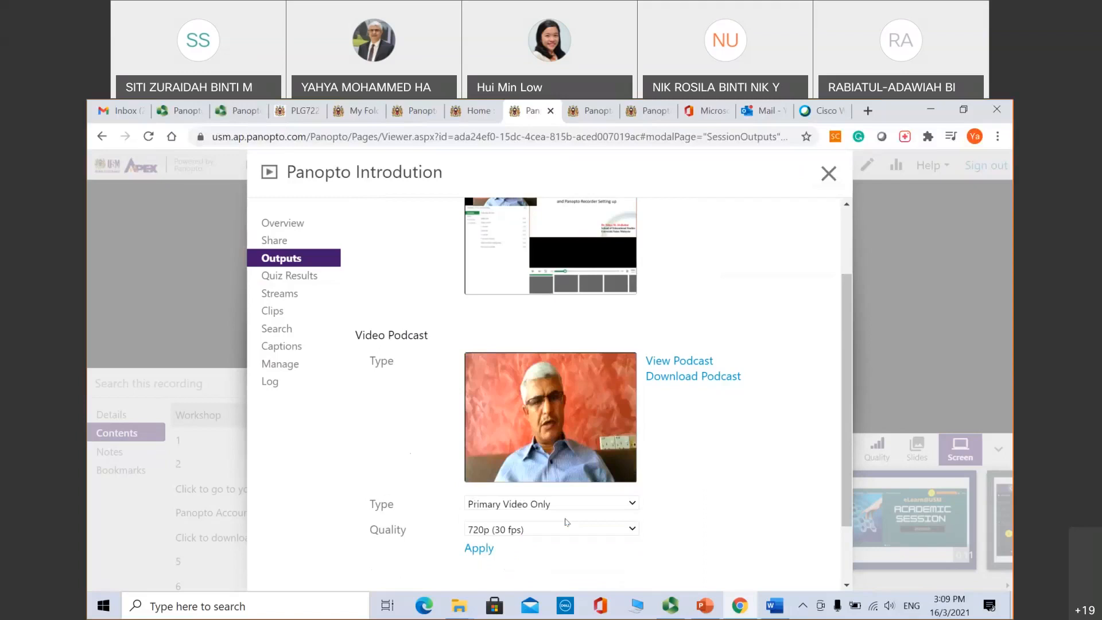
left_click(569, 503)
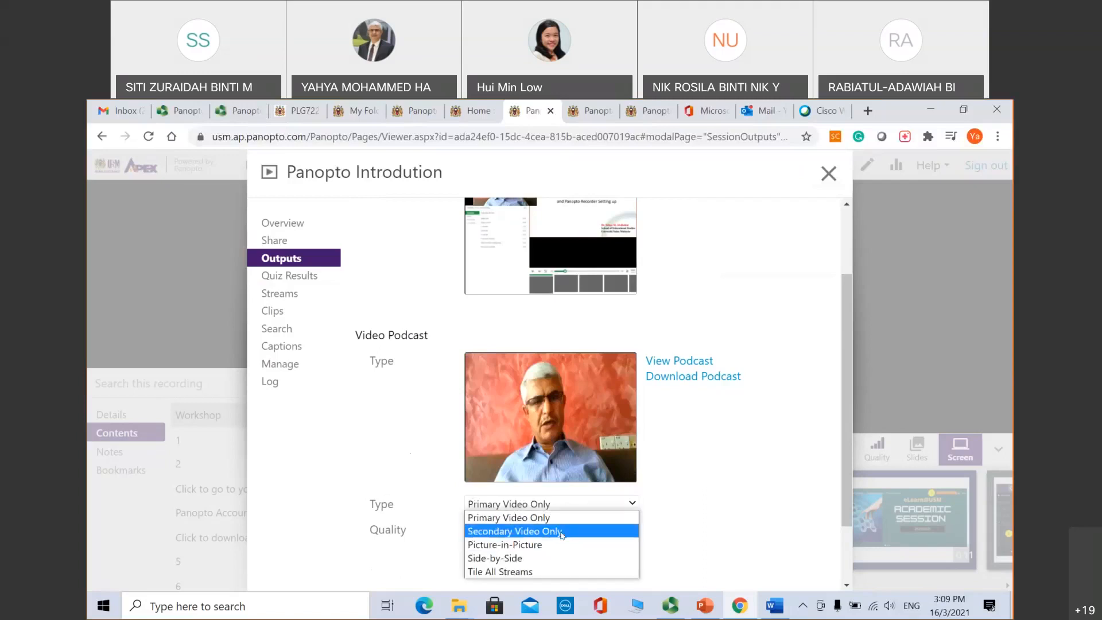
left_click(562, 531)
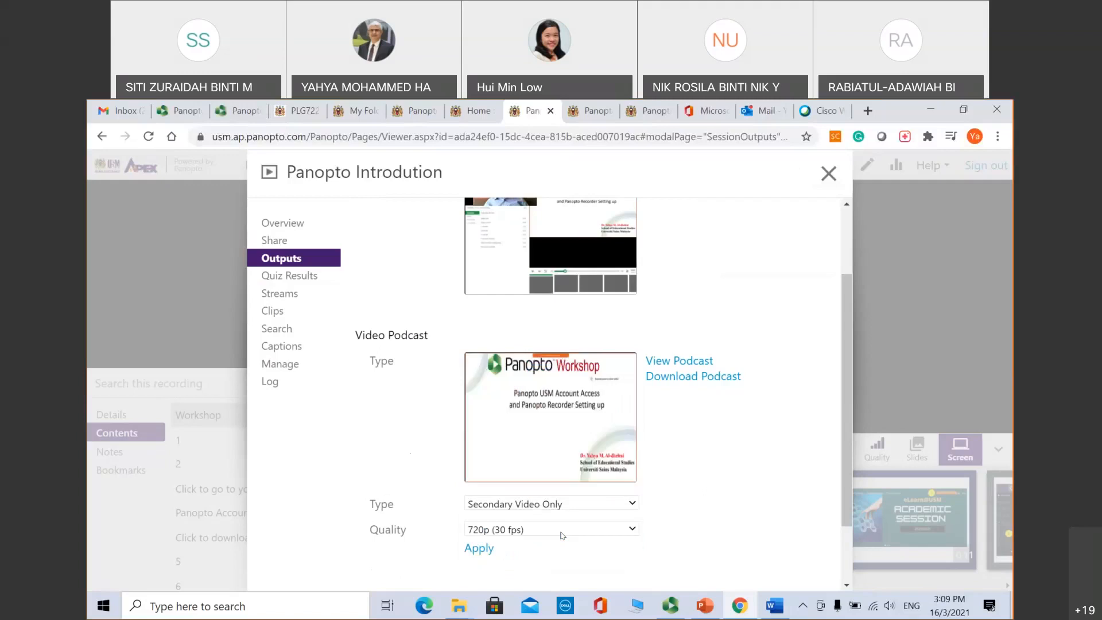
left_click(574, 505)
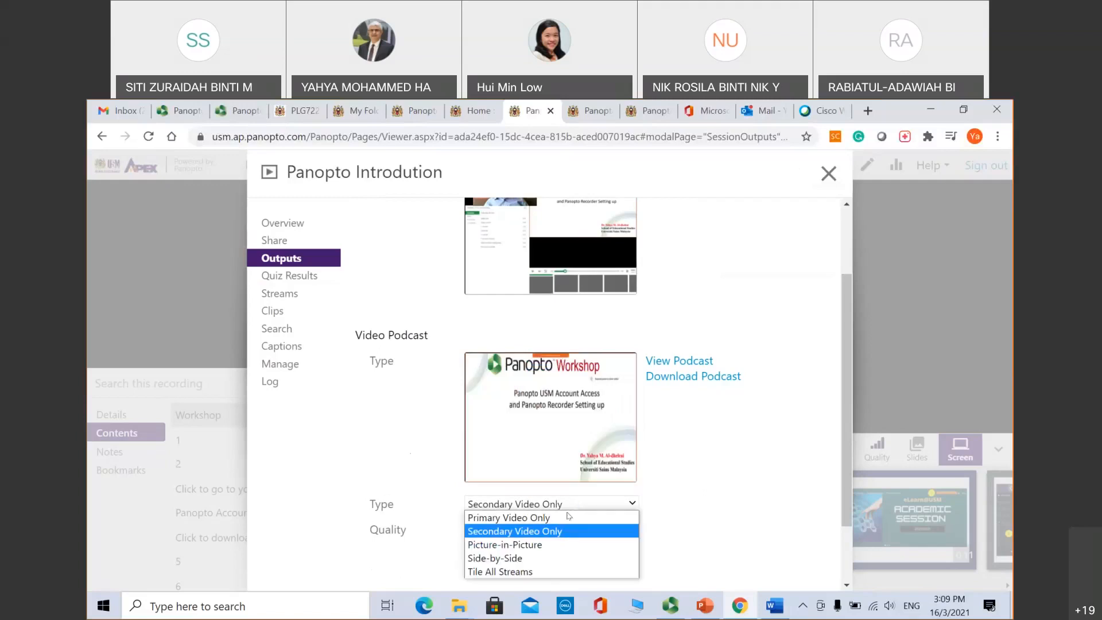
left_click(547, 571)
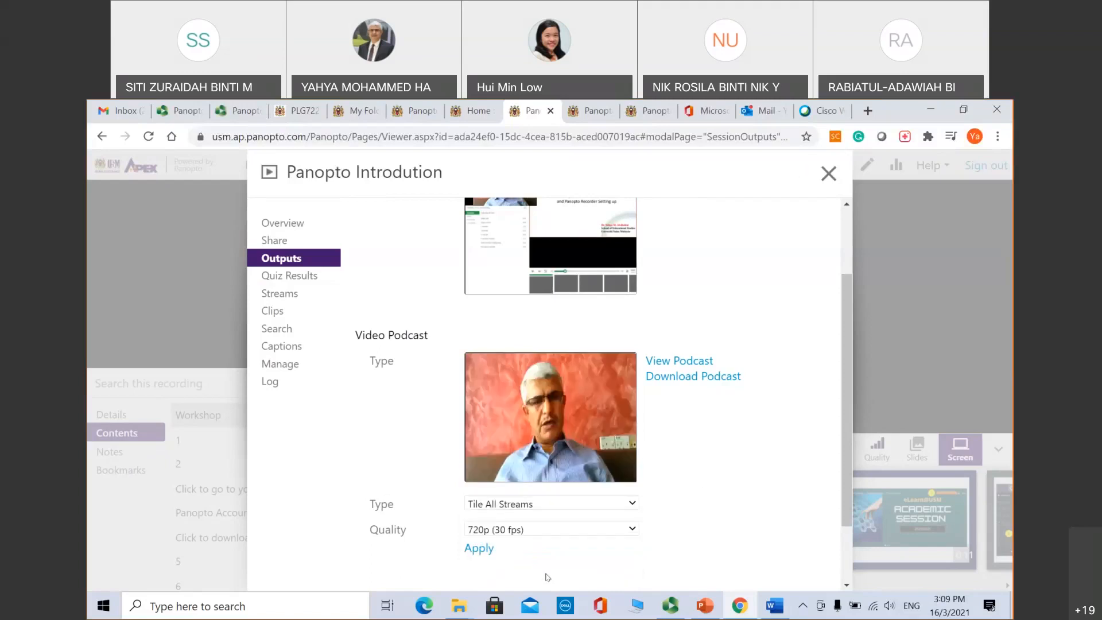
left_click(543, 507)
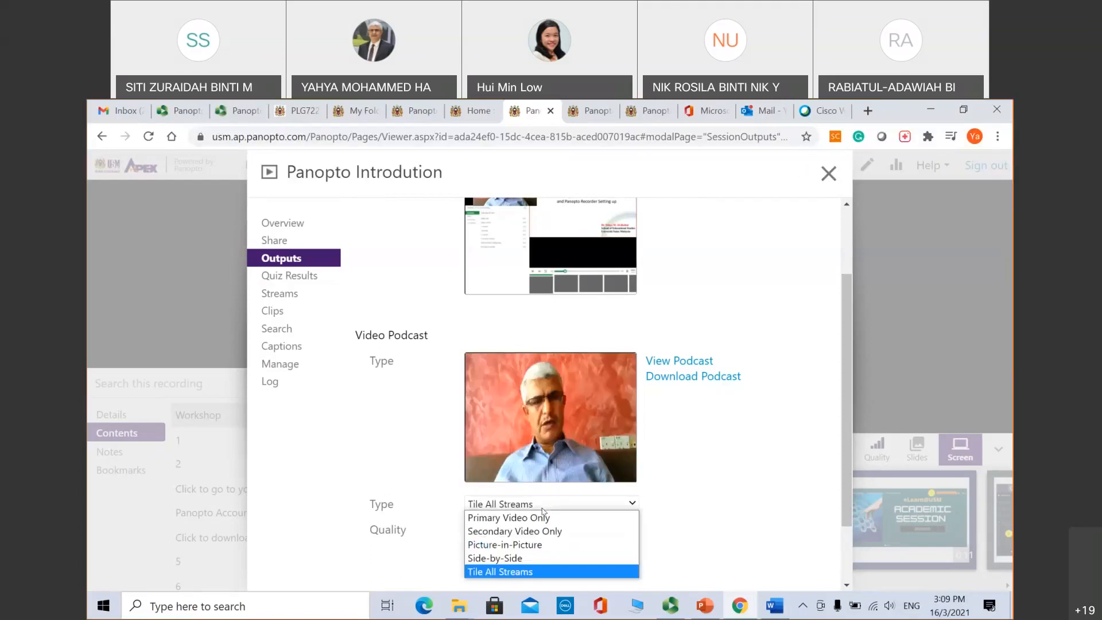
left_click(545, 549)
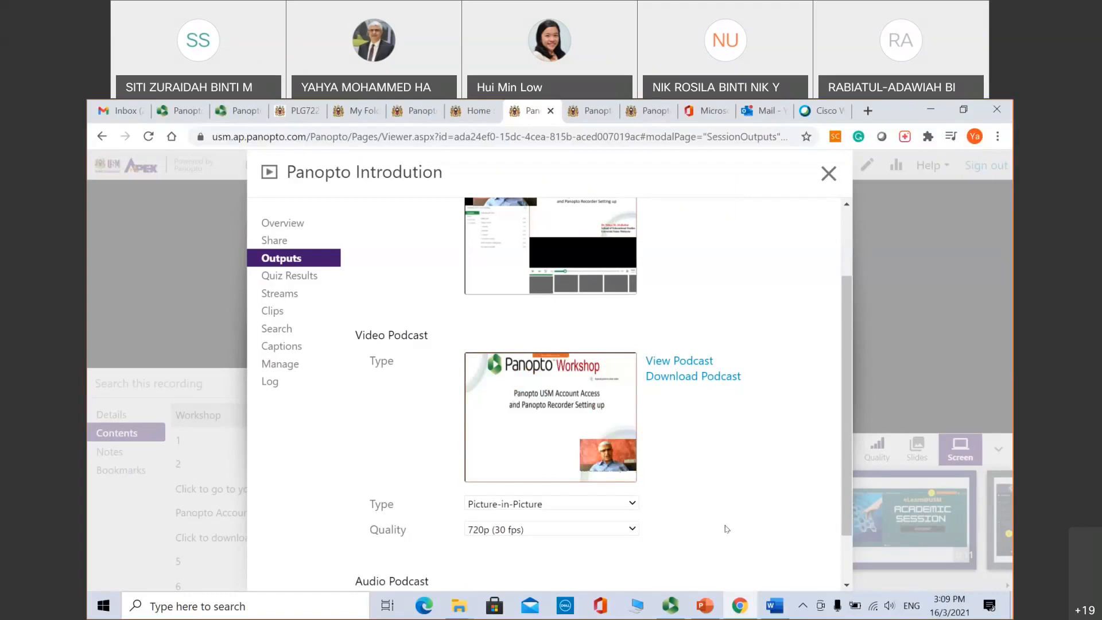
left_click(633, 529)
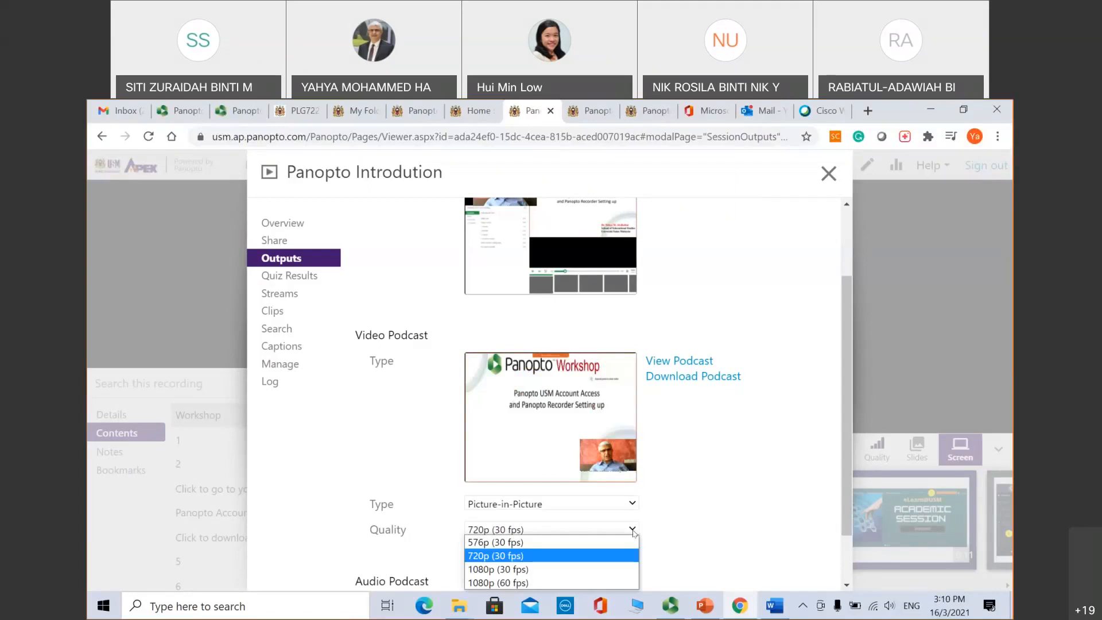
left_click(708, 511)
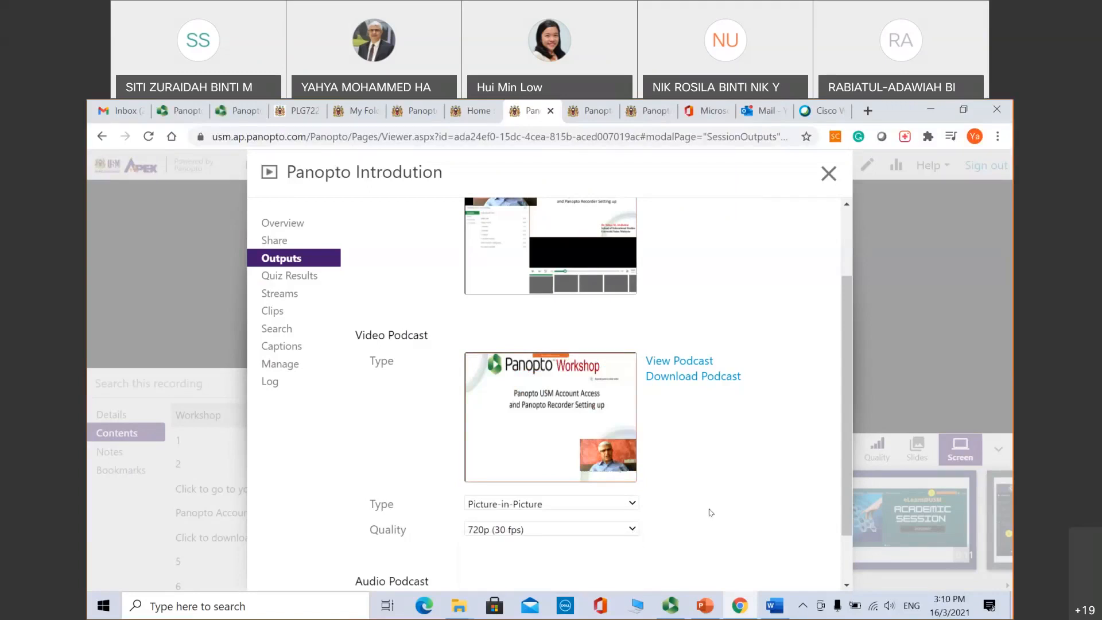
left_click_drag(847, 436, 847, 438)
scroll(846, 438, "down", 3)
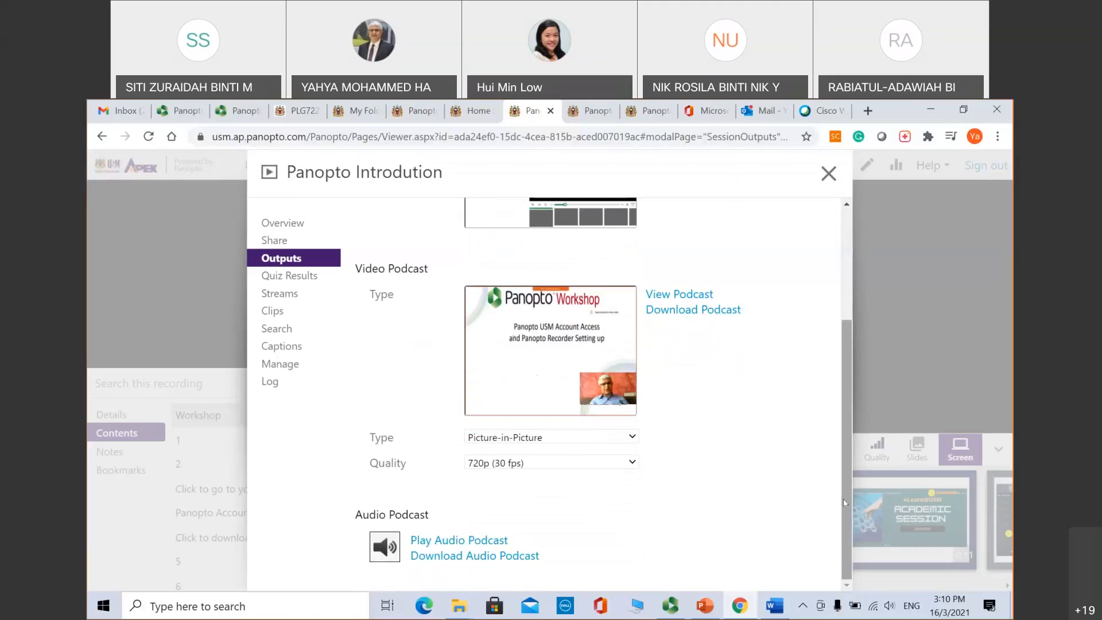
scroll(850, 489, "up", 3)
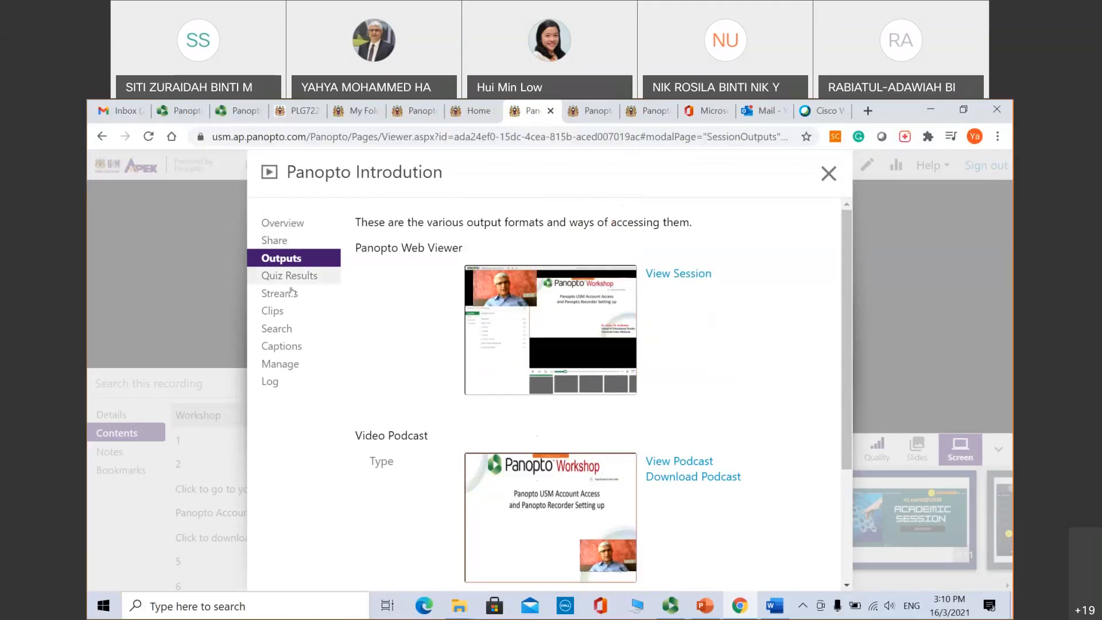
Step: Look through the Manage Session settings, then close the settings and return to the viewer
left_click(283, 363)
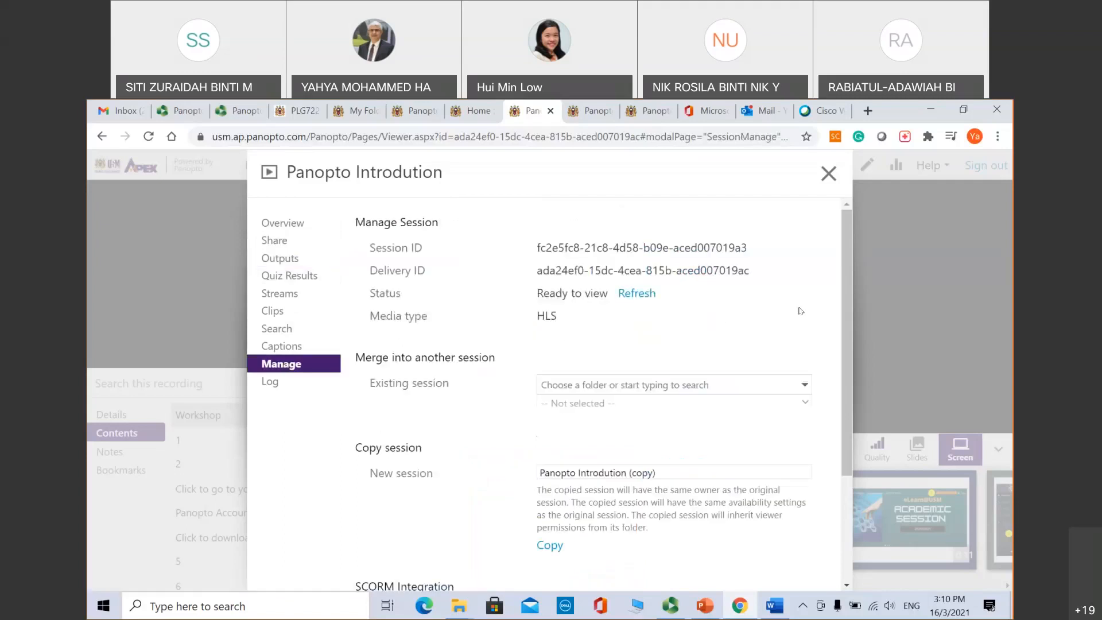
left_click_drag(850, 290, 829, 278)
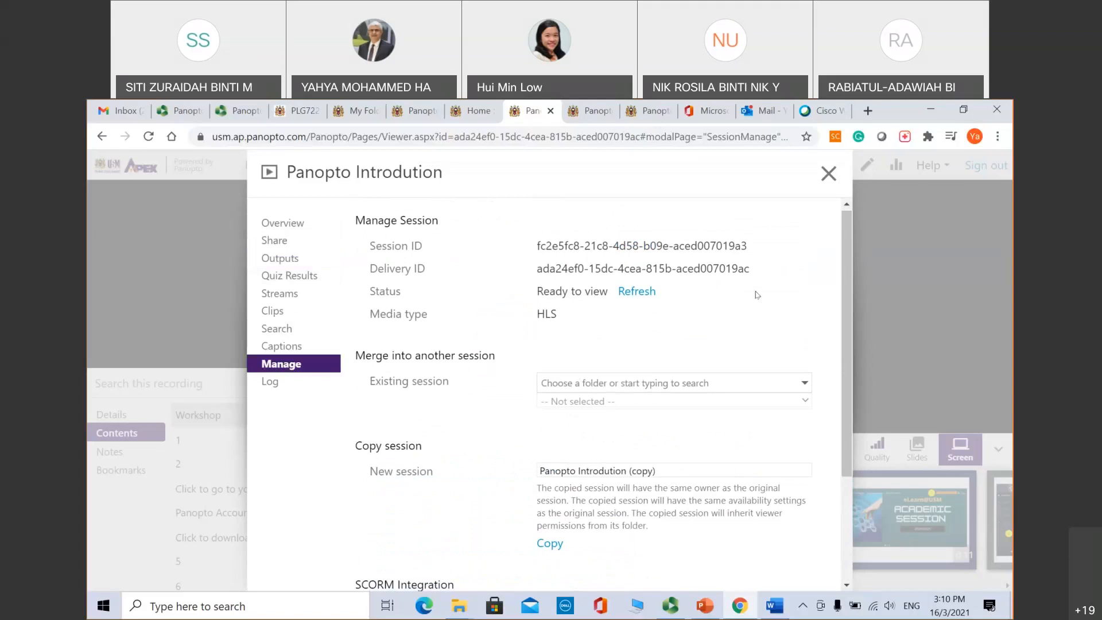
left_click(828, 173)
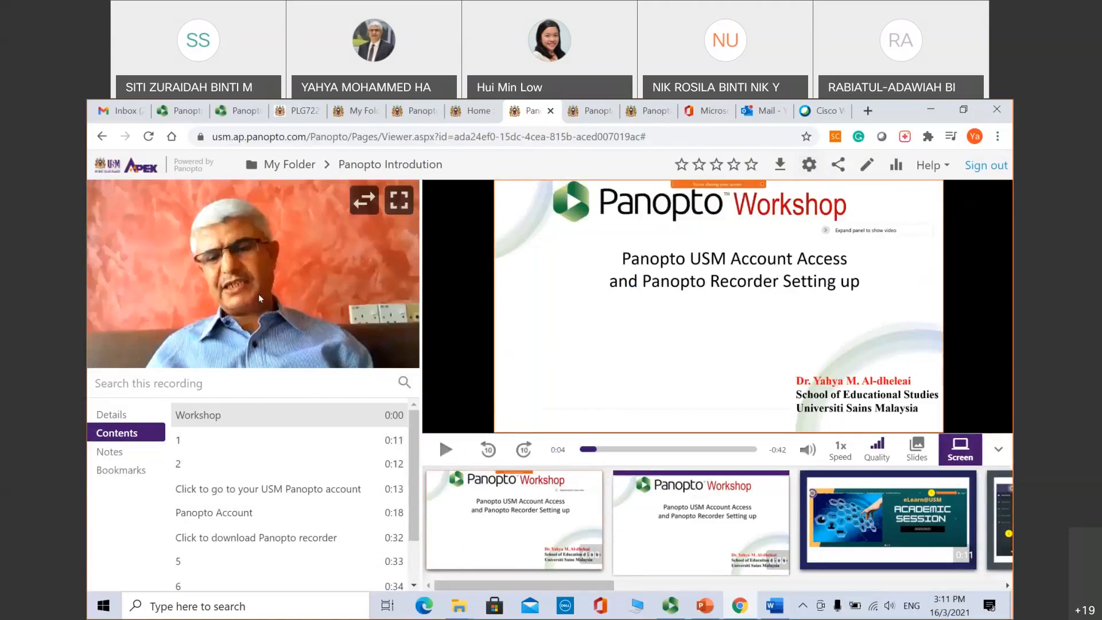
Step: Open Panopto Introdution in the editor, then go back to My Folder's session list
left_click(861, 166)
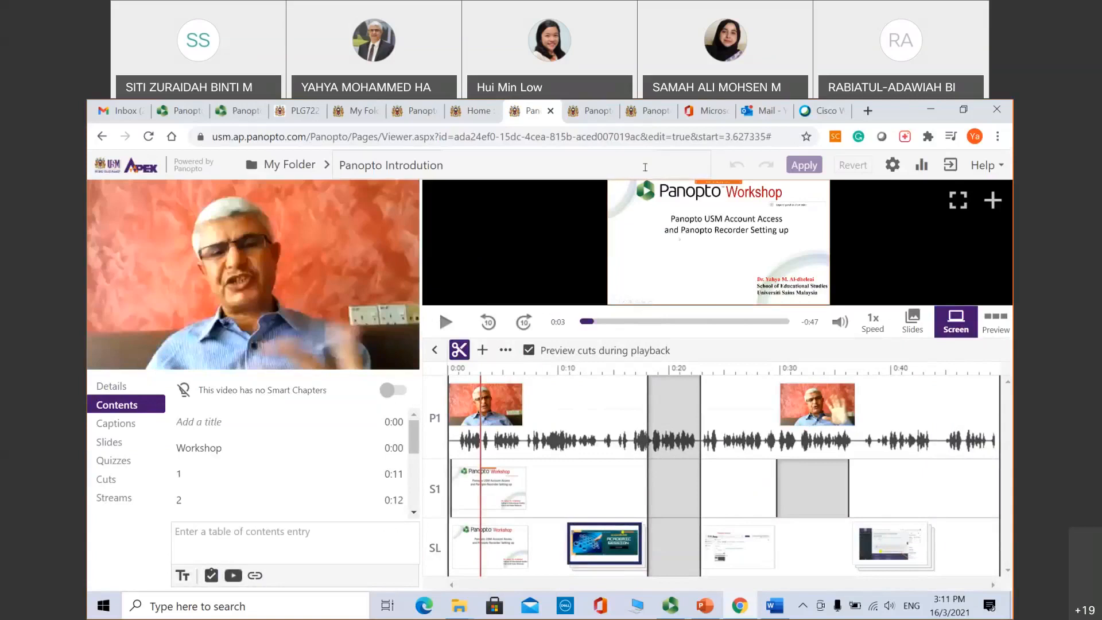
mouse_move(399, 200)
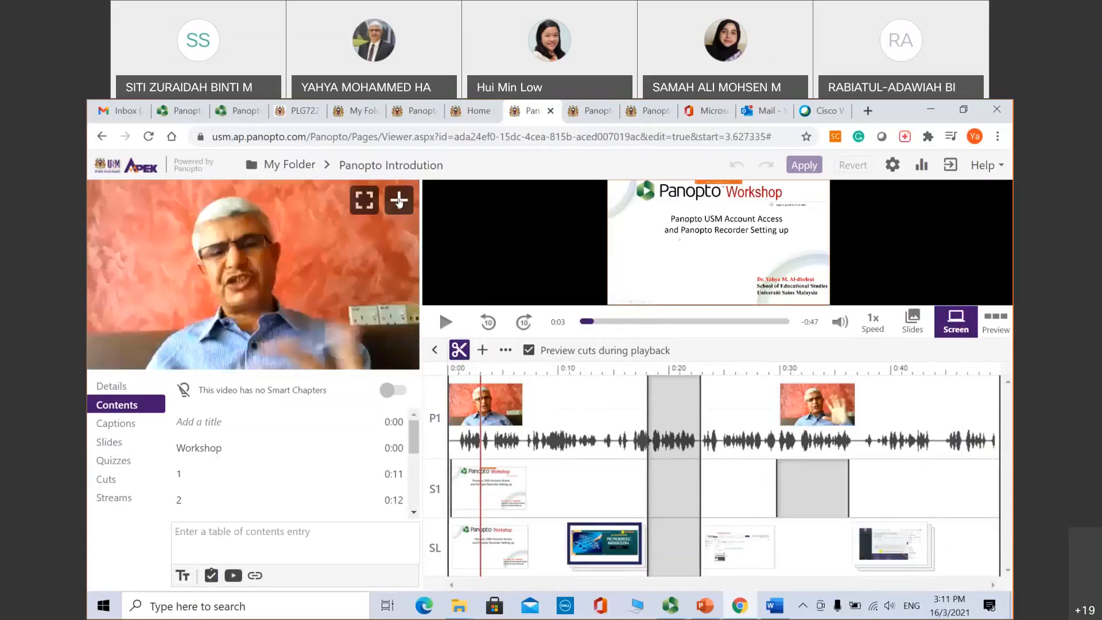
left_click(292, 167)
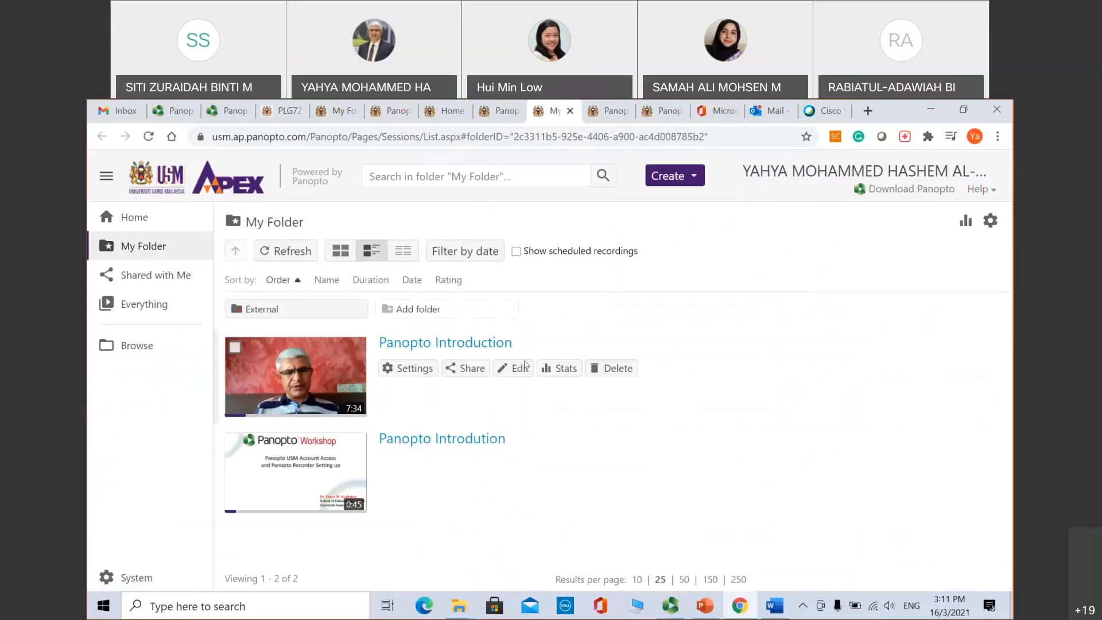
Step: Search My Folder for 'Panopto' and scroll through the matching contents entries
left_click(452, 177)
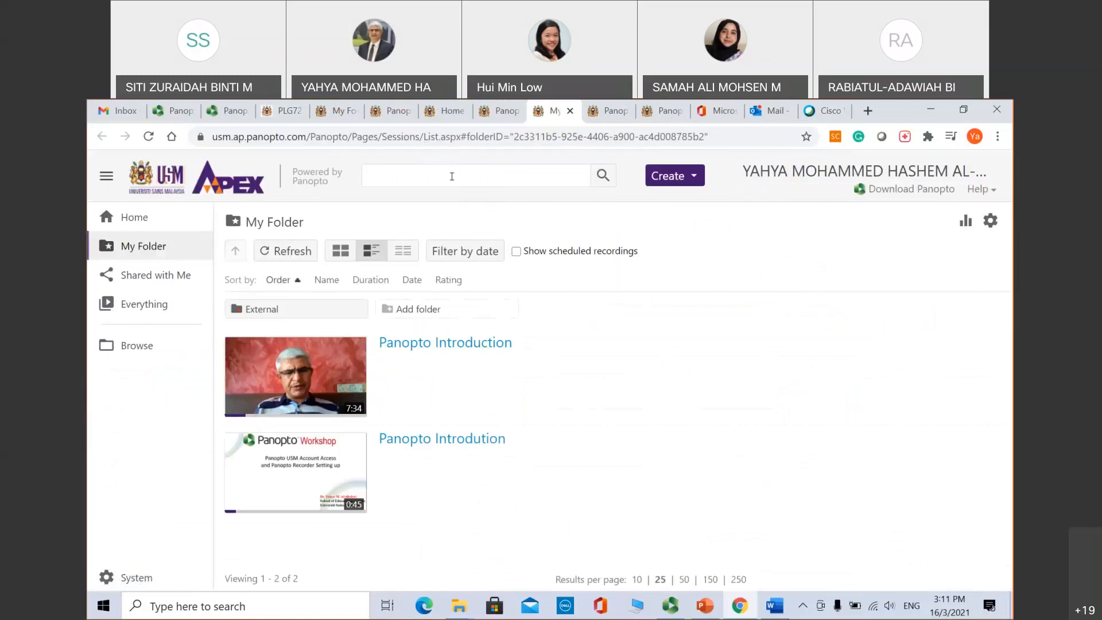
type("Panopto")
left_click(600, 177)
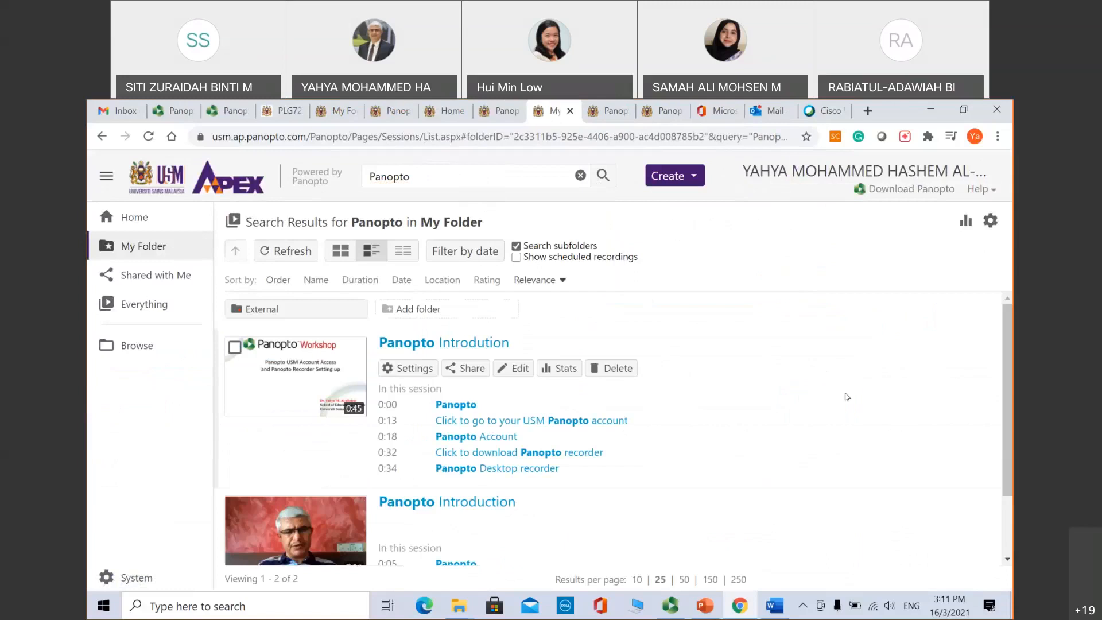
left_click_drag(1007, 332, 1007, 371)
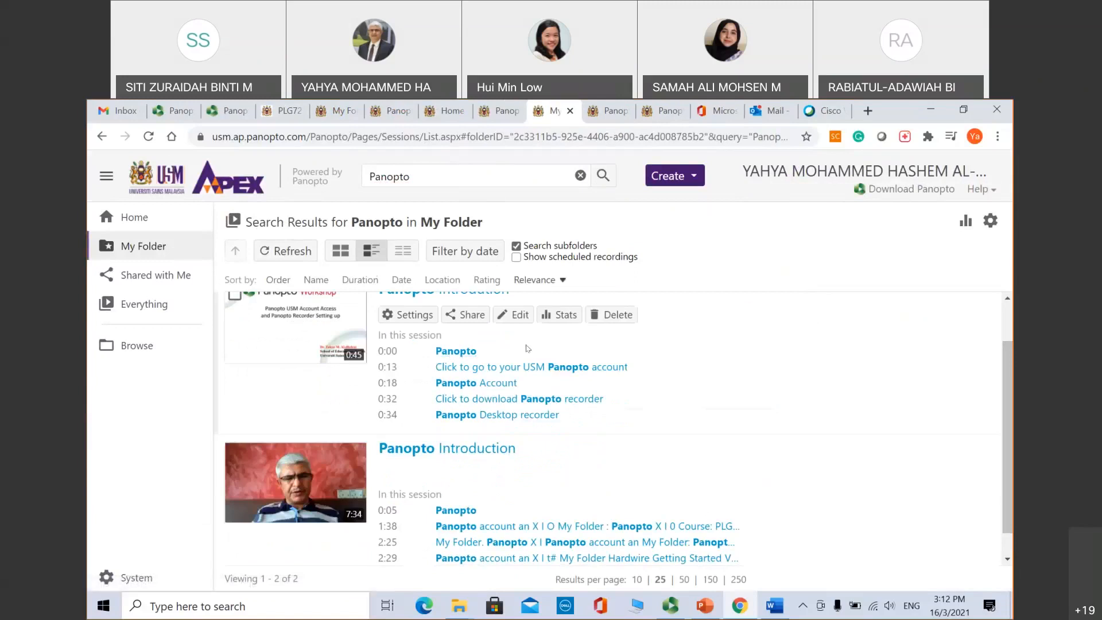
Step: Jump to the Panopto Account result, pause, and return to the 0:18 slide
left_click(484, 383)
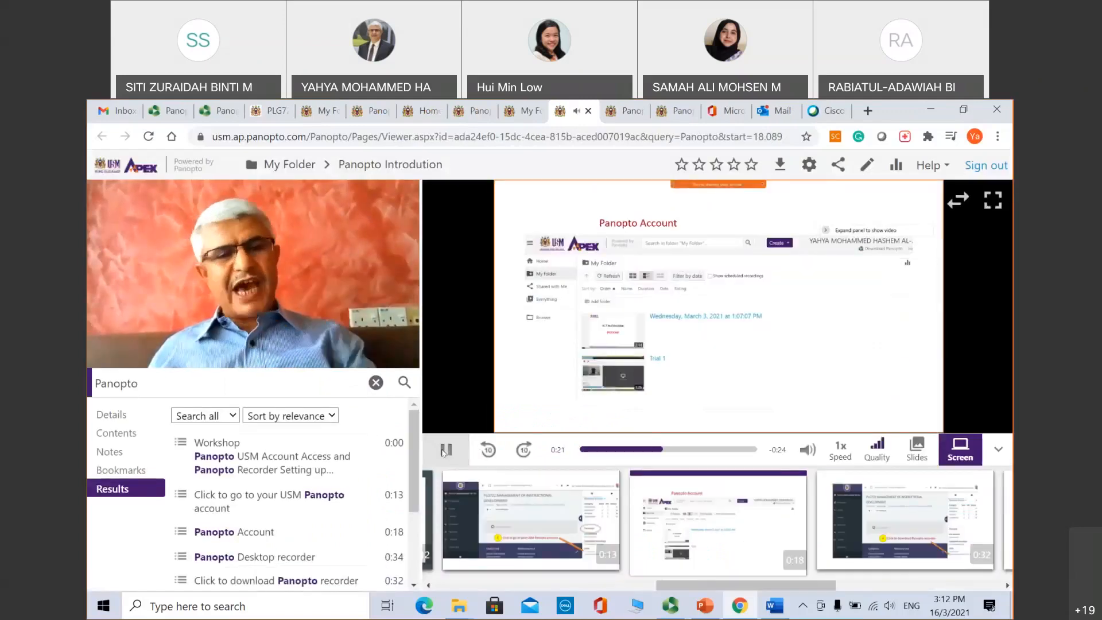
left_click(445, 450)
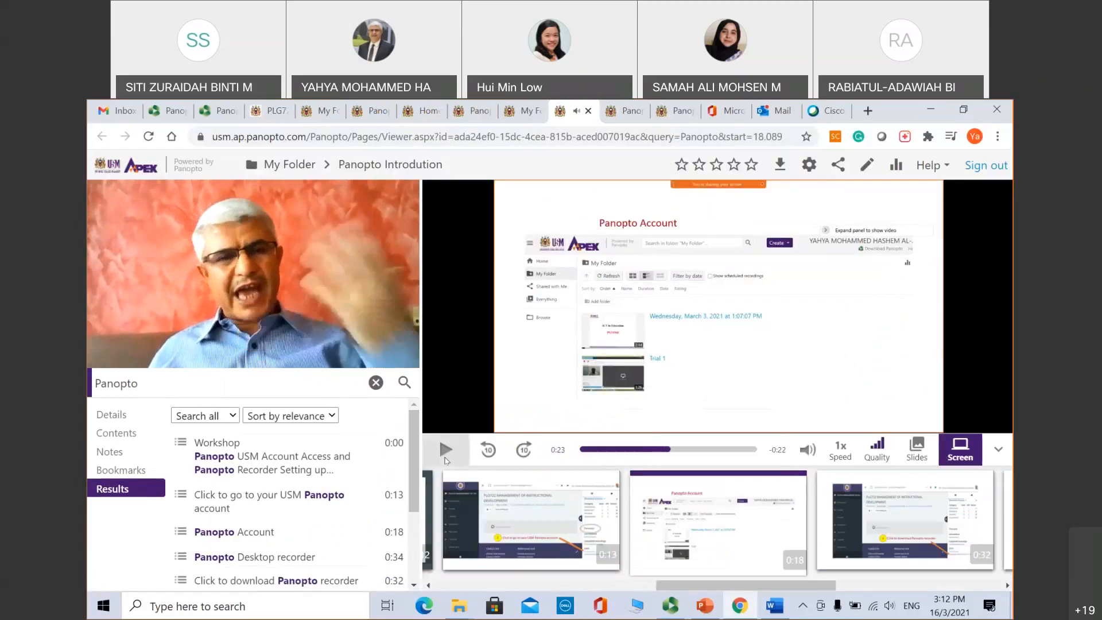
mouse_move(755, 390)
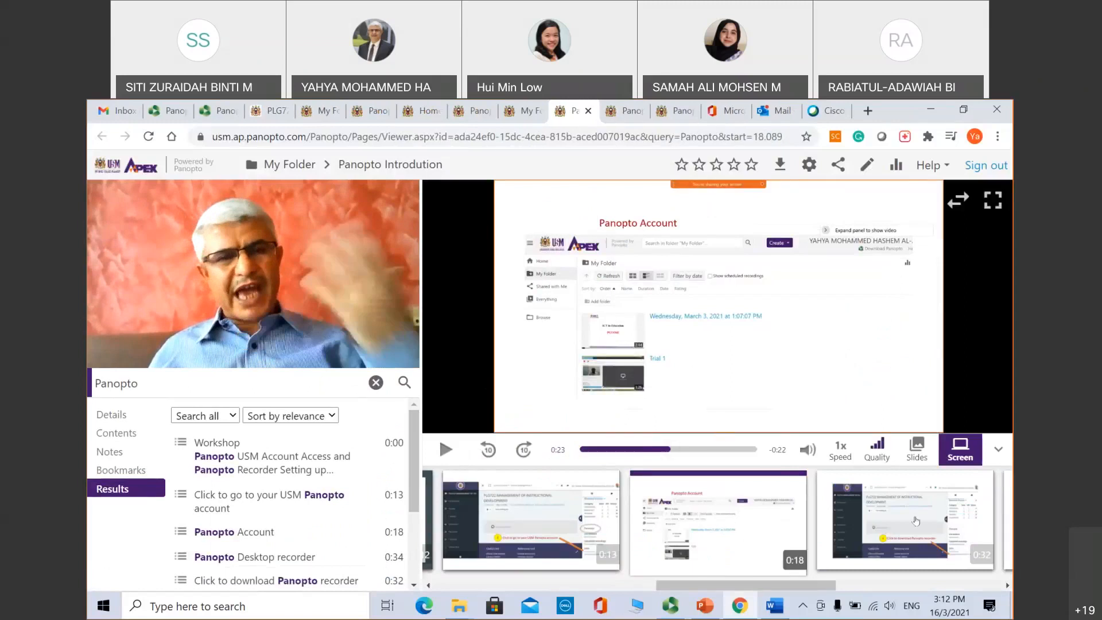
left_click(732, 521)
Step: Jump through the results at 0:32, 0:33 and 0:34, then show the table of contents
left_click(924, 531)
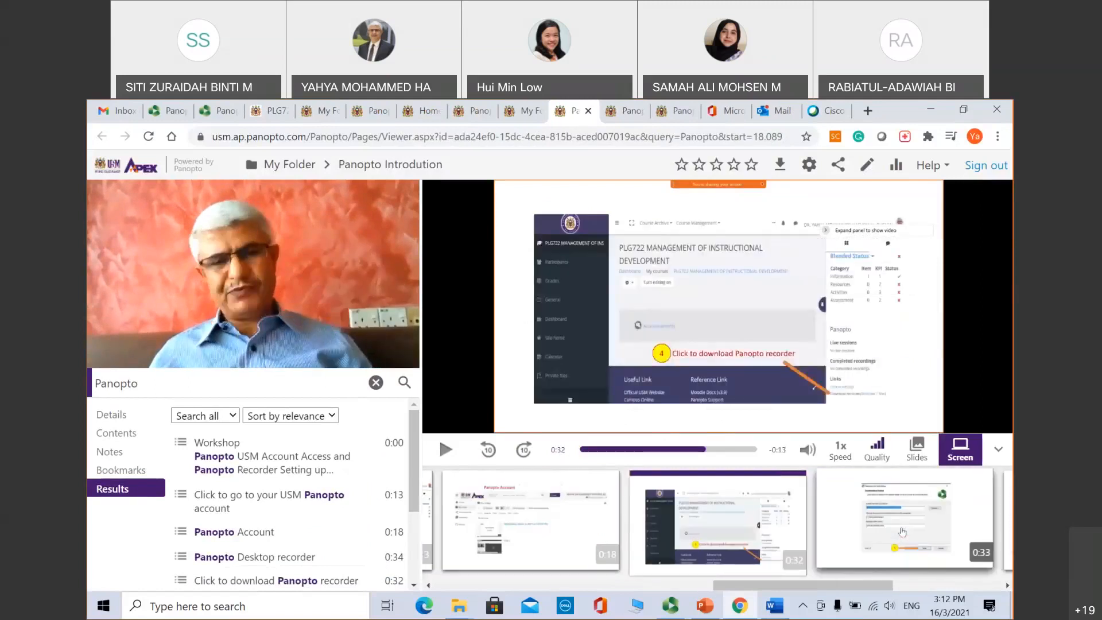
left_click(924, 532)
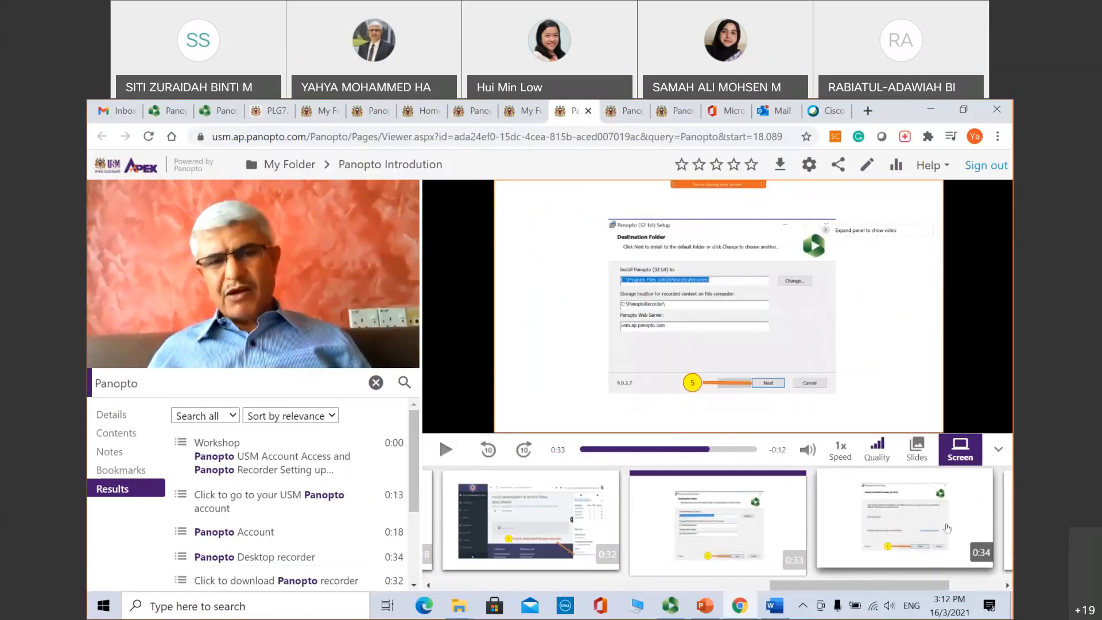
left_click(950, 528)
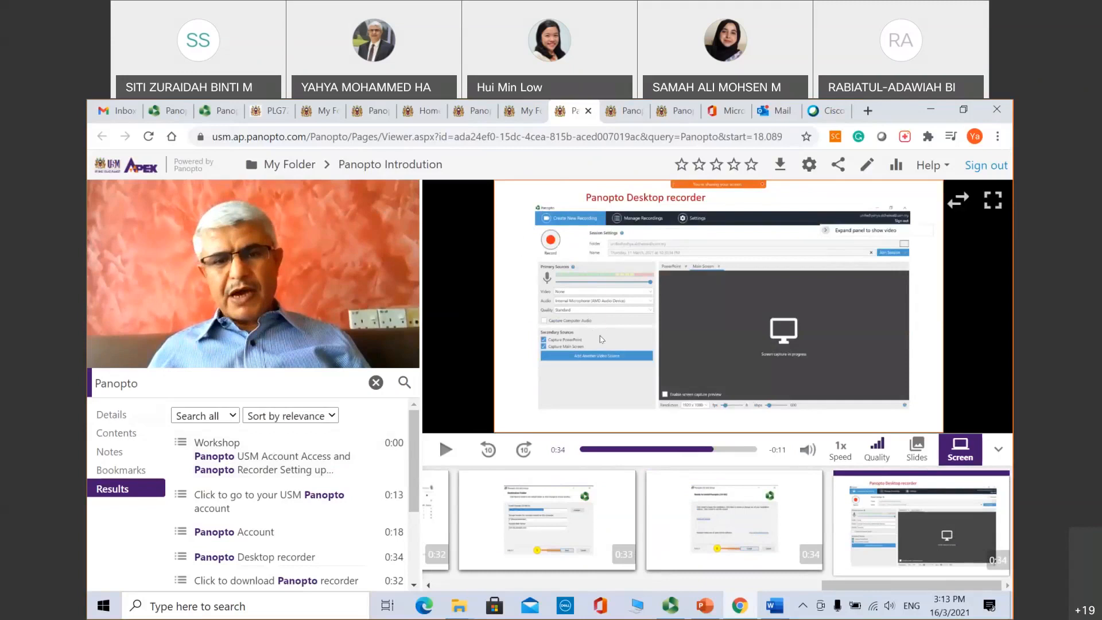
left_click(115, 433)
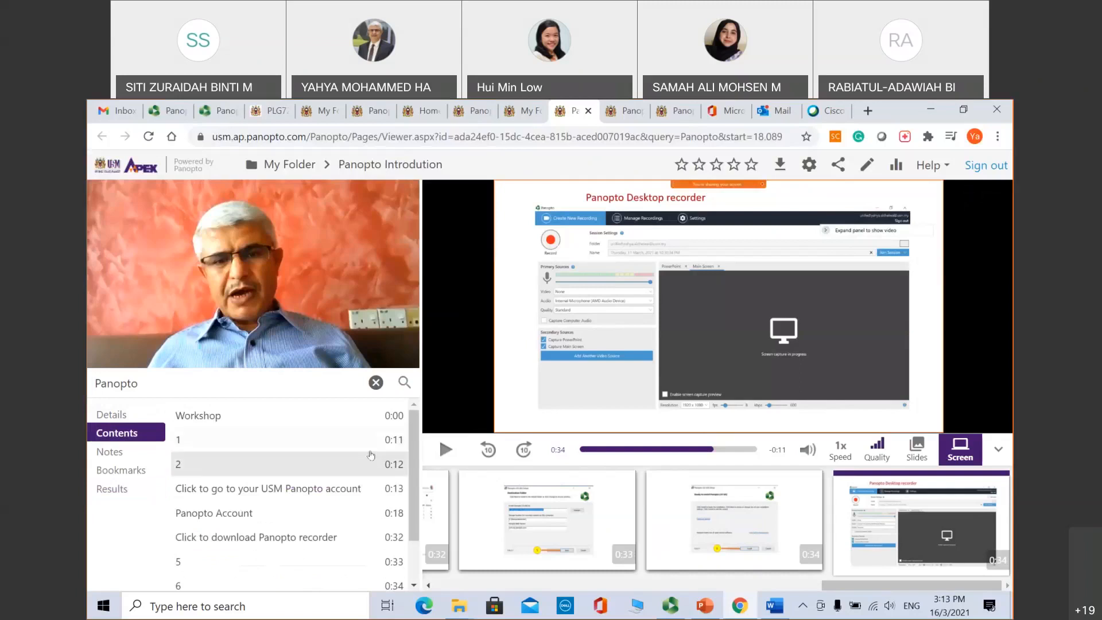
scroll(415, 499, "down", 1)
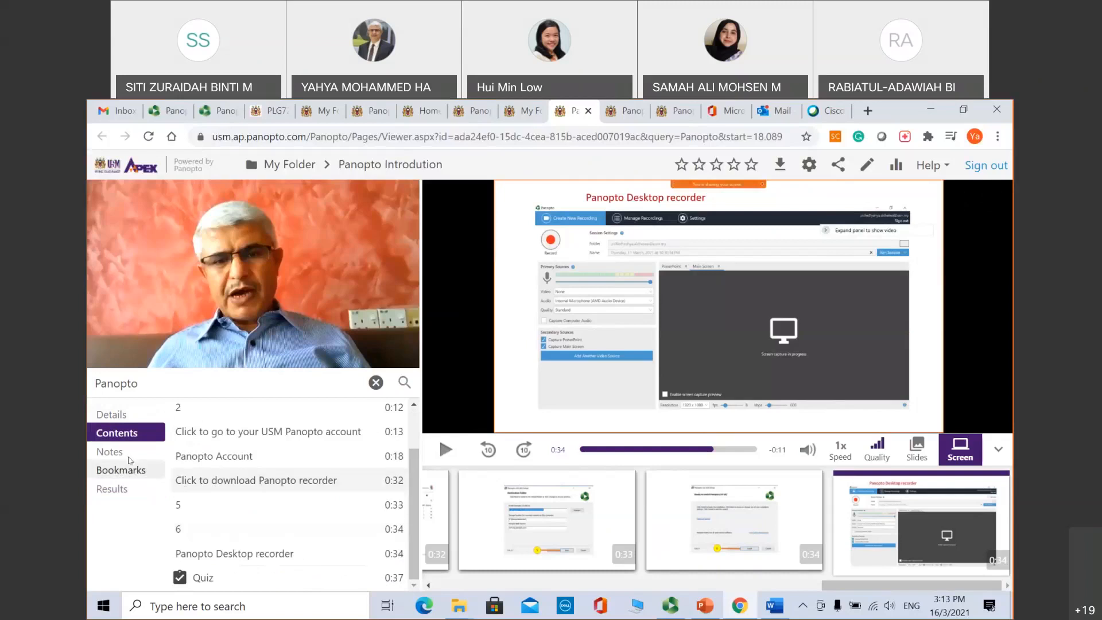
left_click(116, 453)
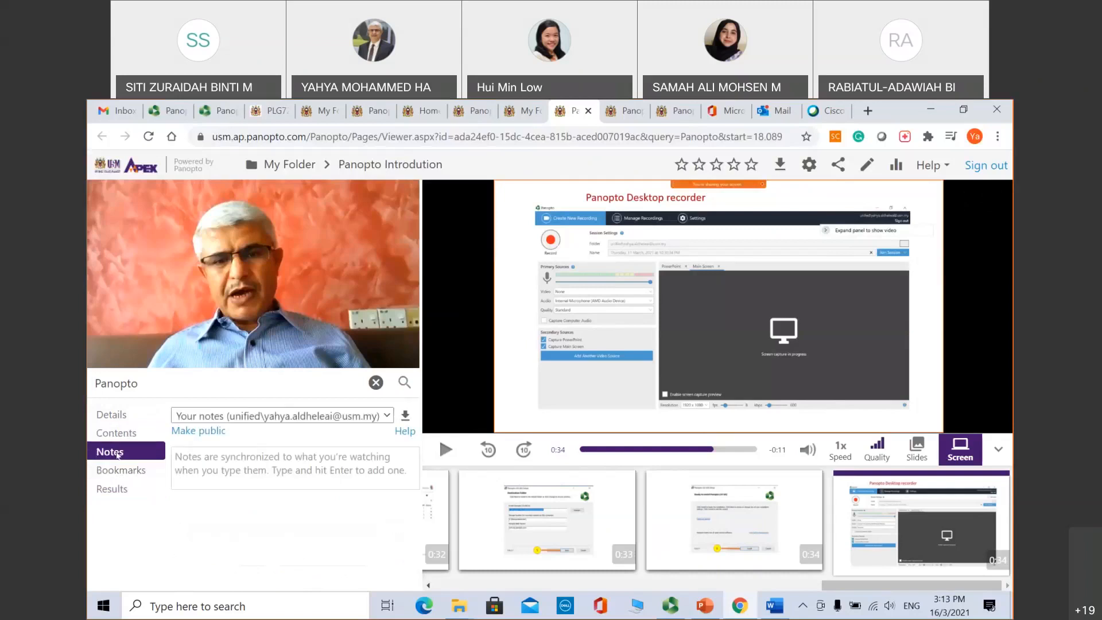
left_click(228, 454)
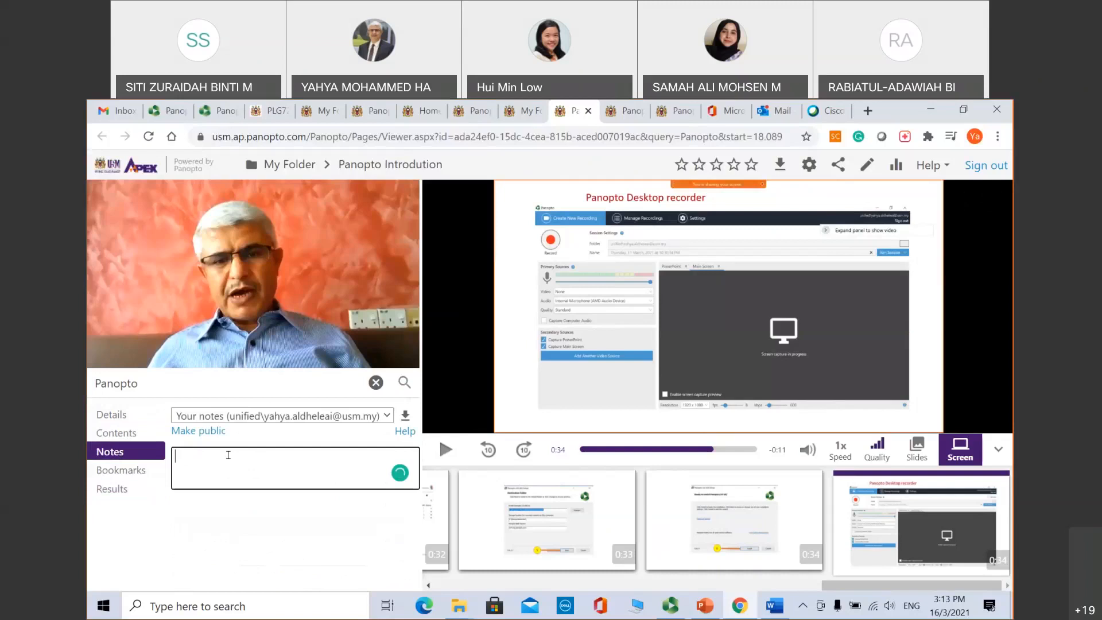
left_click(122, 472)
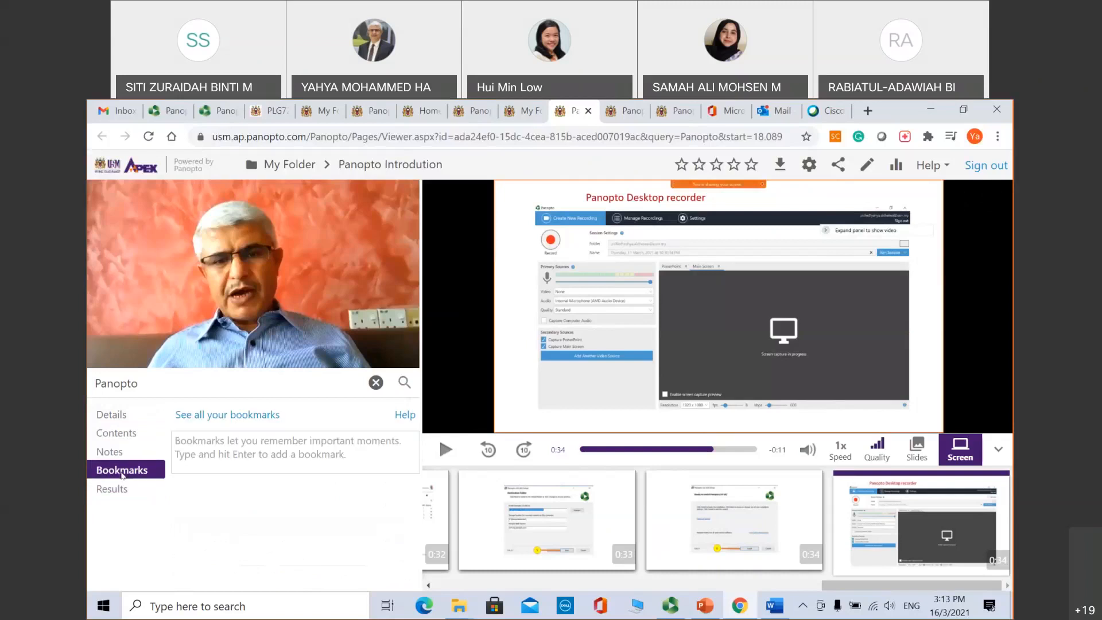
left_click(189, 448)
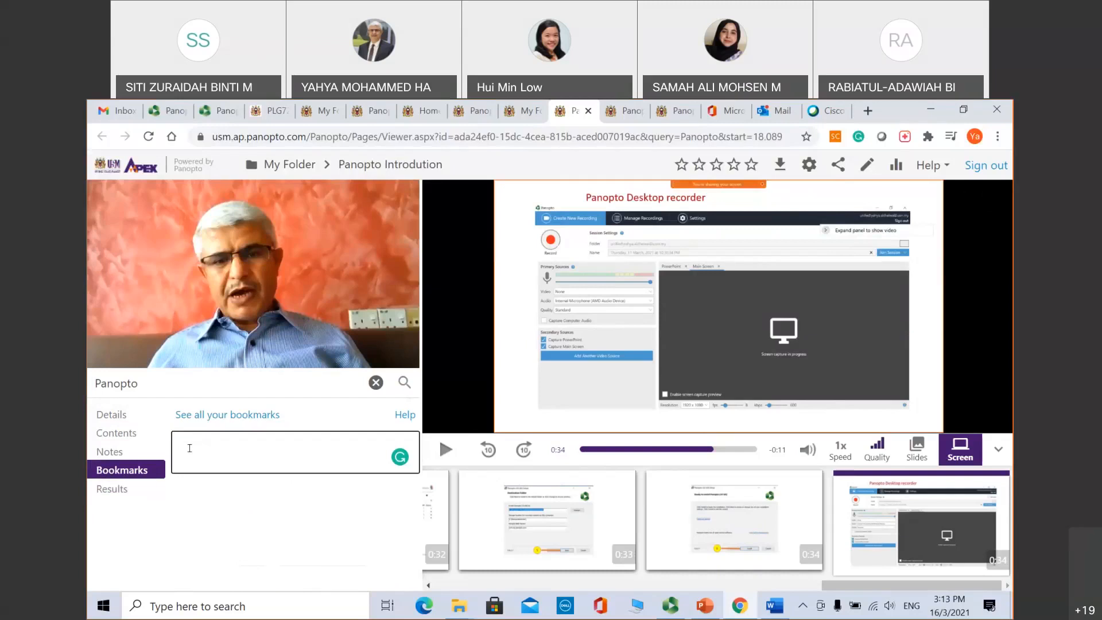
left_click(111, 414)
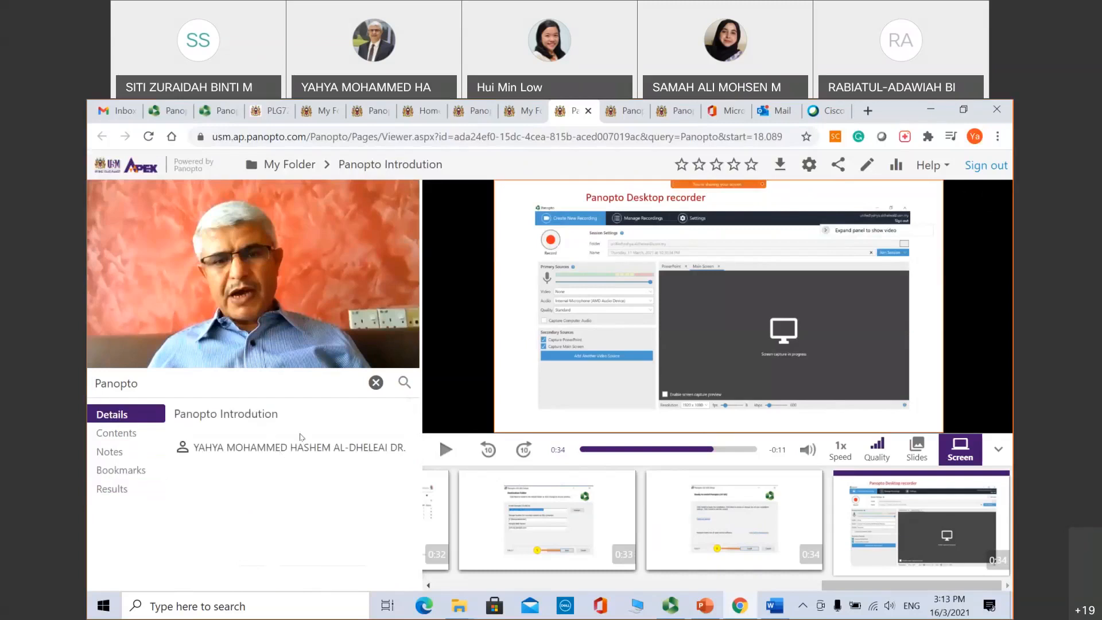
left_click(117, 433)
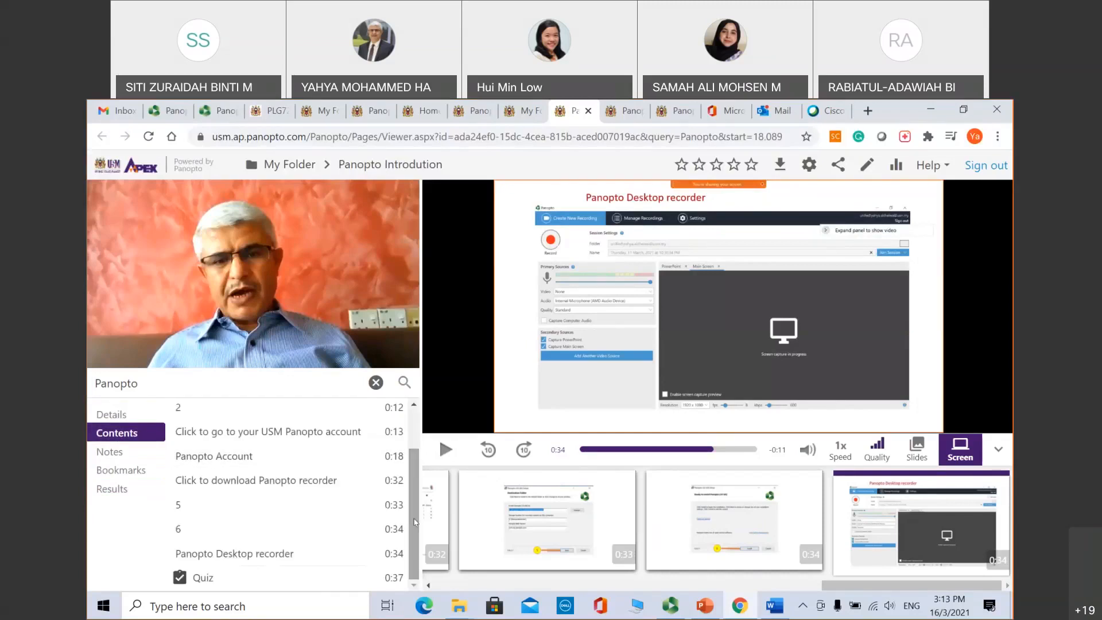
left_click(220, 533)
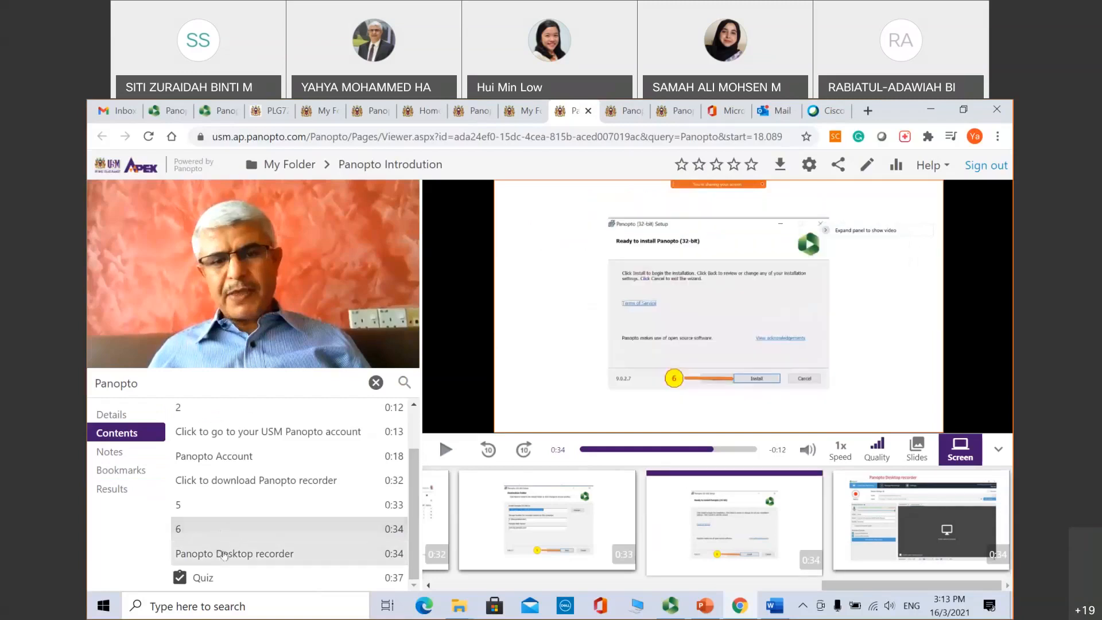
left_click(224, 554)
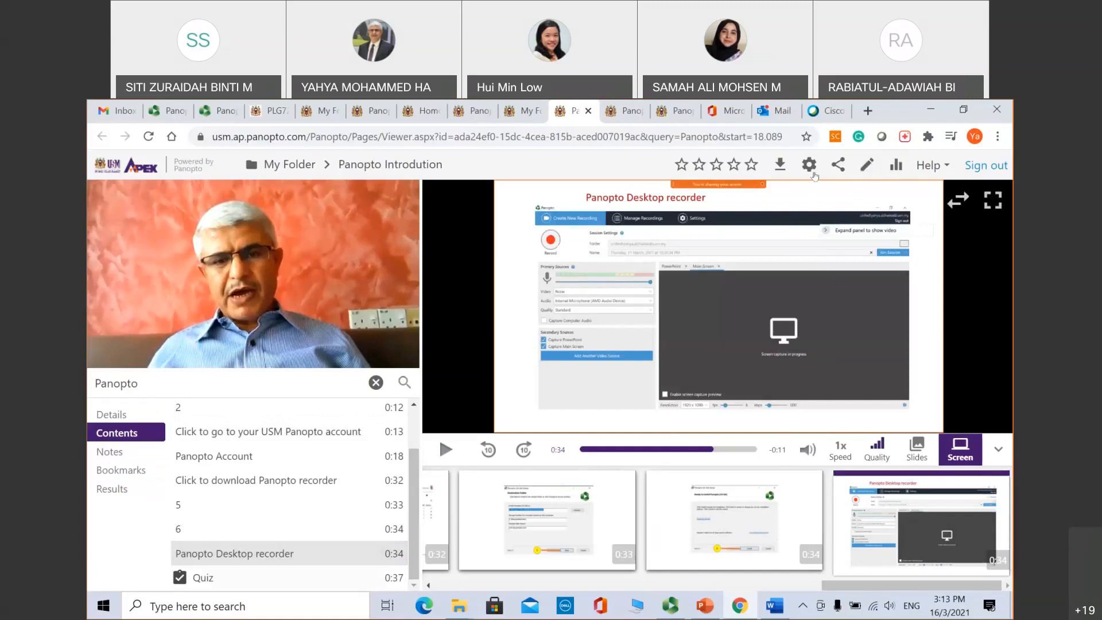
Step: Open and close the session settings, then go to the Panopto home page
left_click(806, 165)
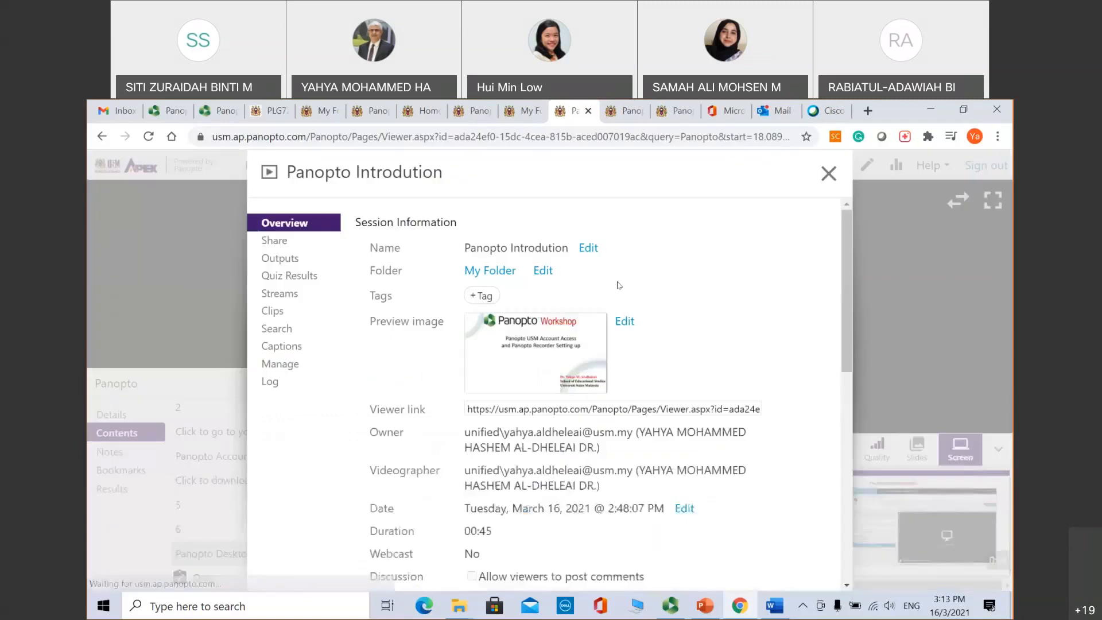
left_click(828, 174)
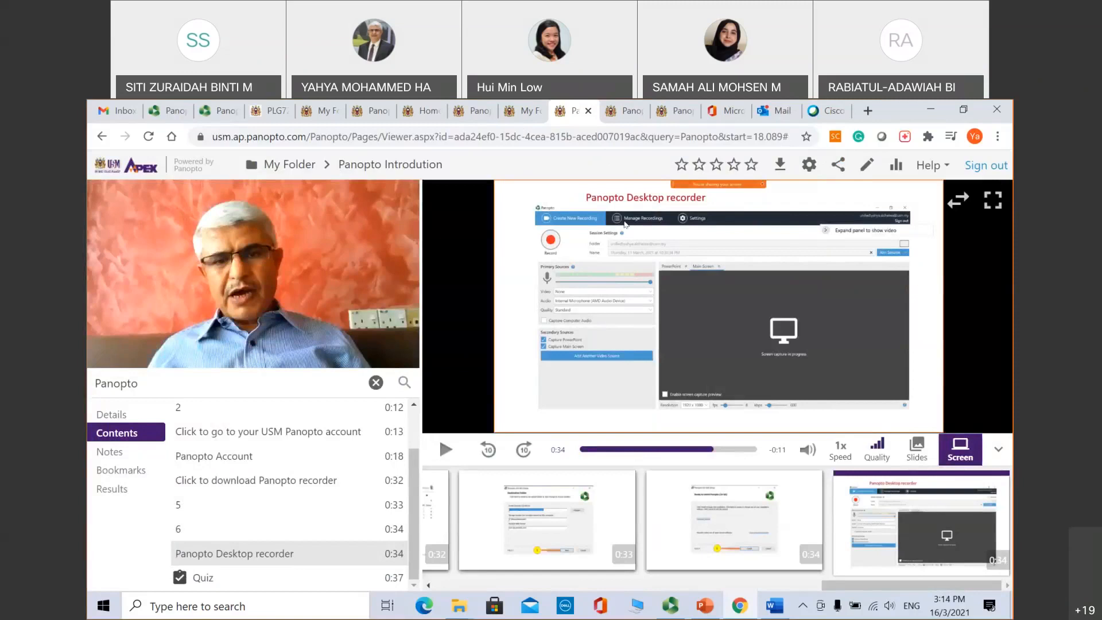
left_click(631, 113)
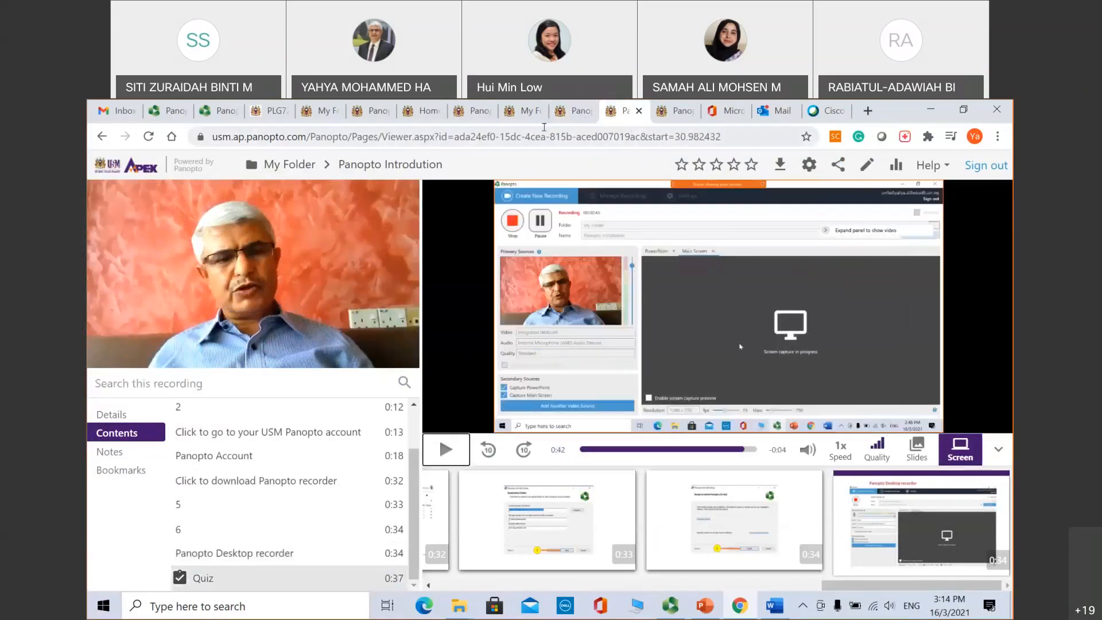
left_click(417, 118)
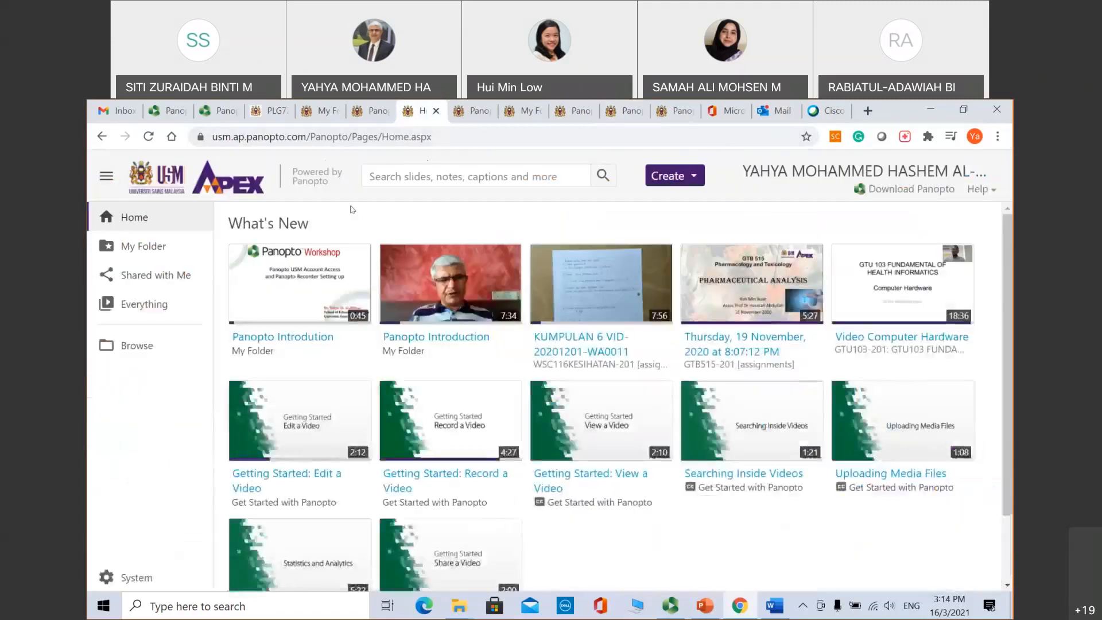
Step: Reopen Panopto Introdution from My Folder and pause it at 0:24
left_click(154, 250)
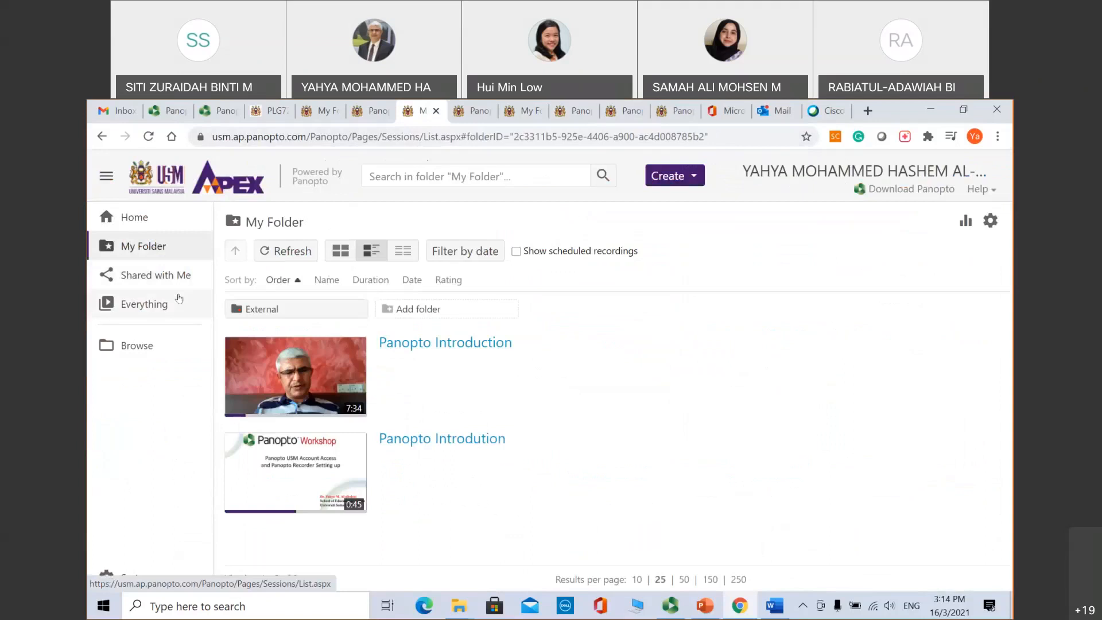
left_click(427, 439)
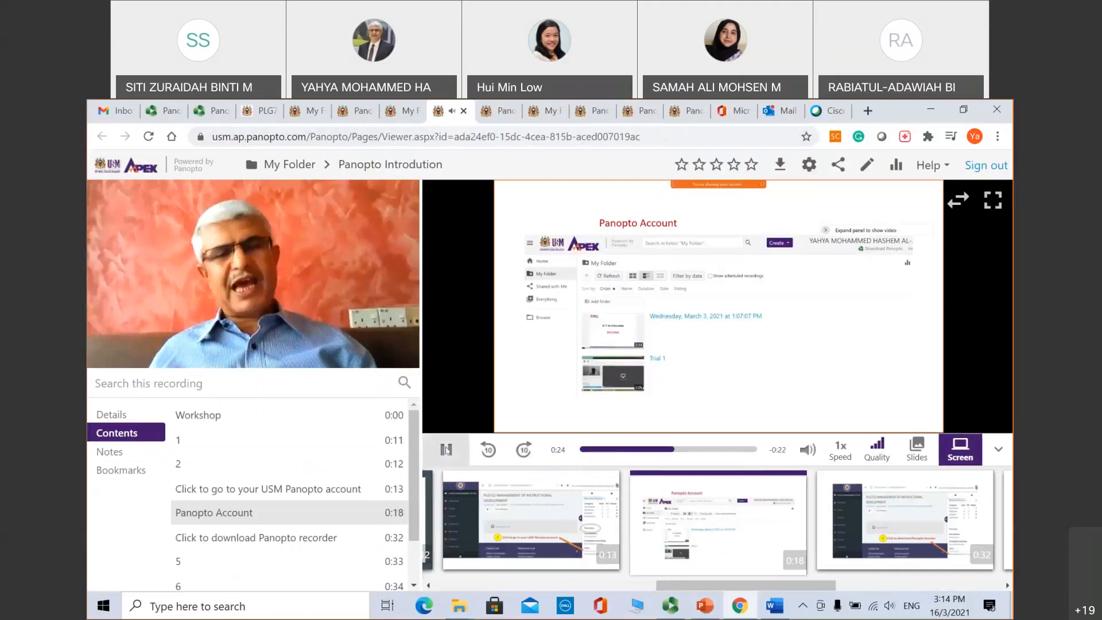
left_click(447, 449)
scroll(343, 424, "down", 1)
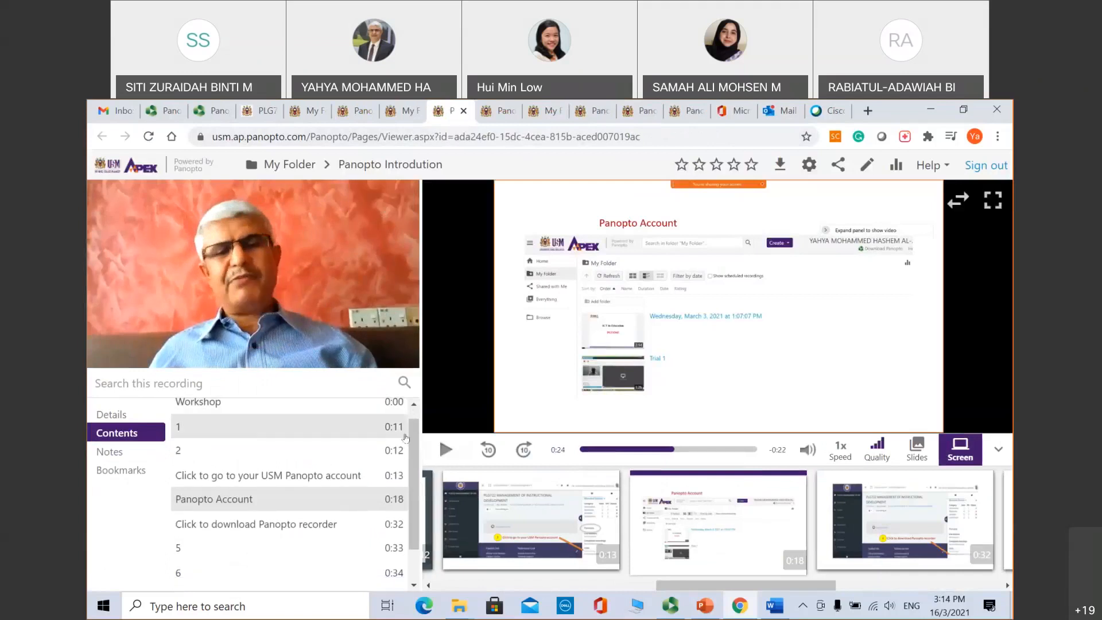
Step: In the editor, rename the 0:11 contents entry to 'elearn usm', then view Captions and Slides
left_click(866, 166)
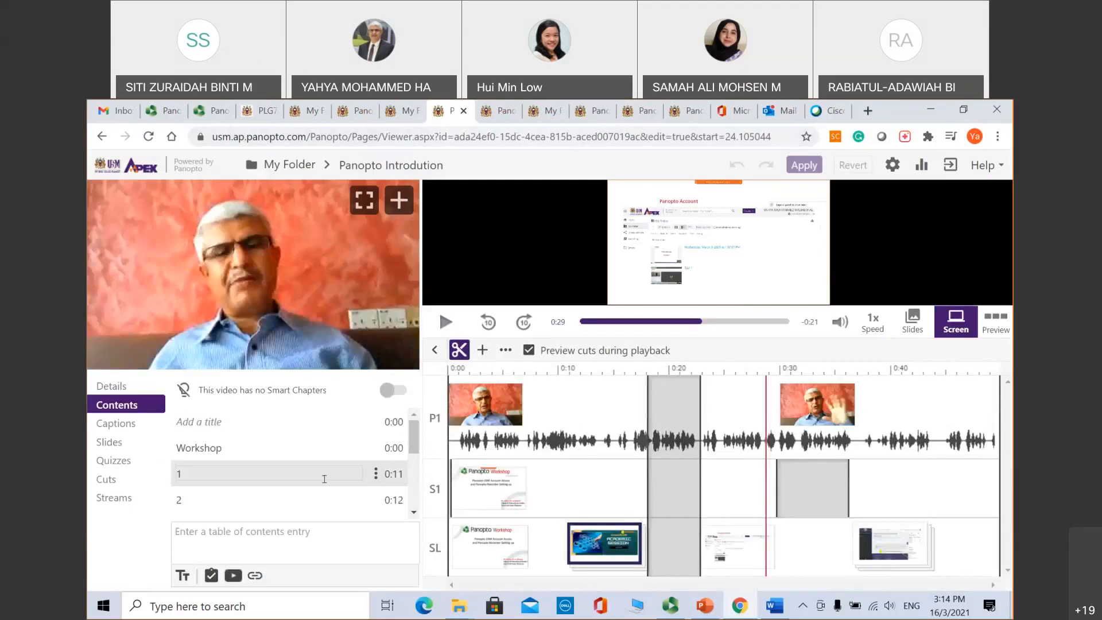
left_click(268, 535)
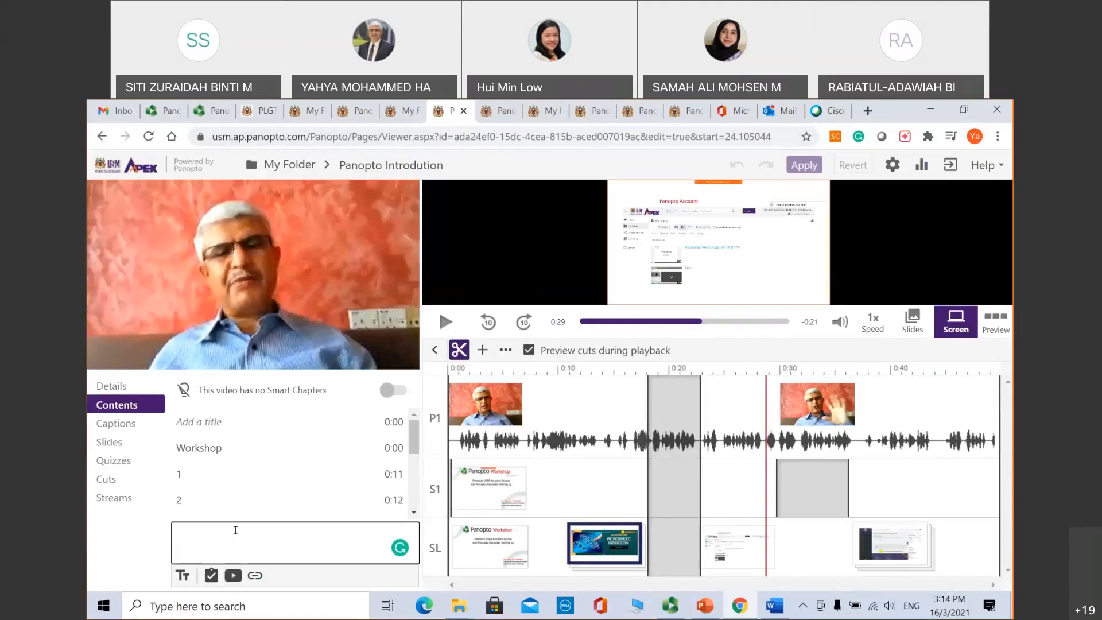
left_click(265, 447)
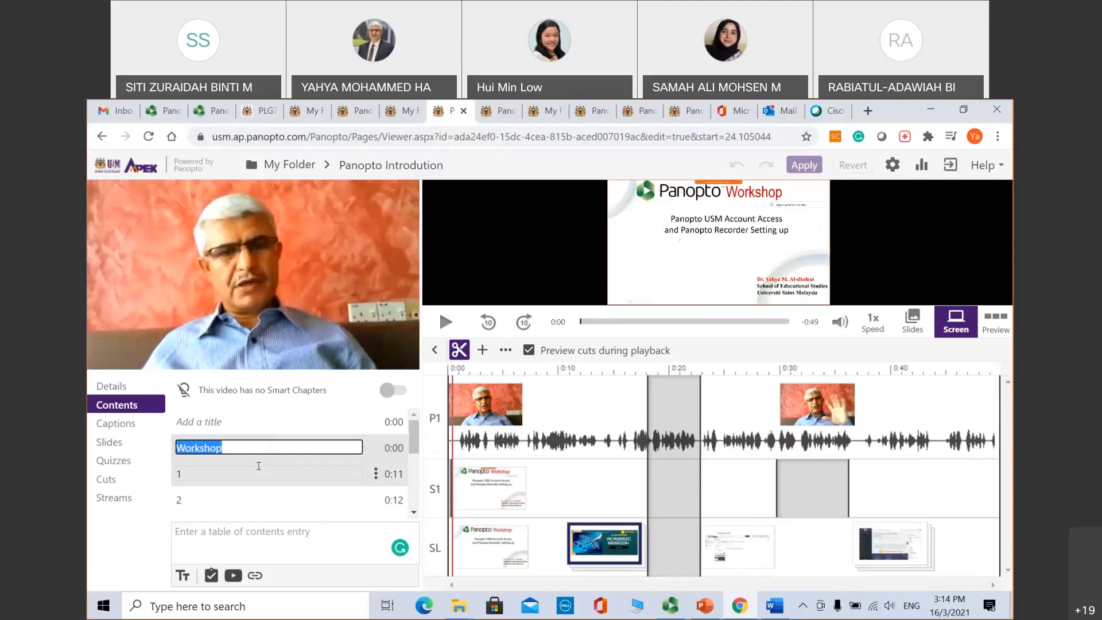
left_click(258, 468)
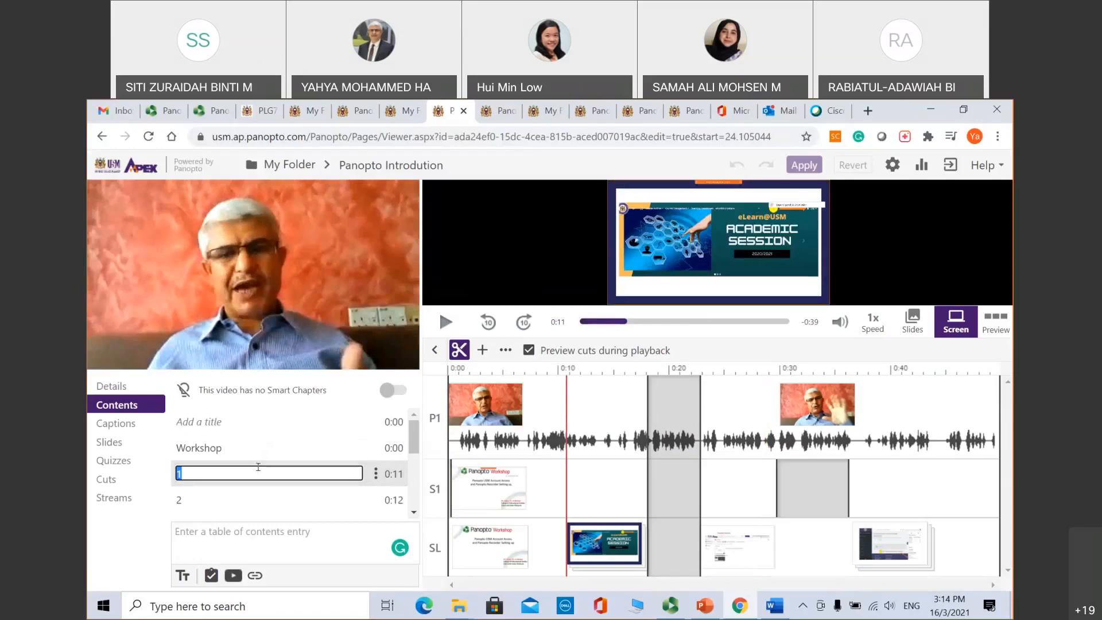
type("elearn usm")
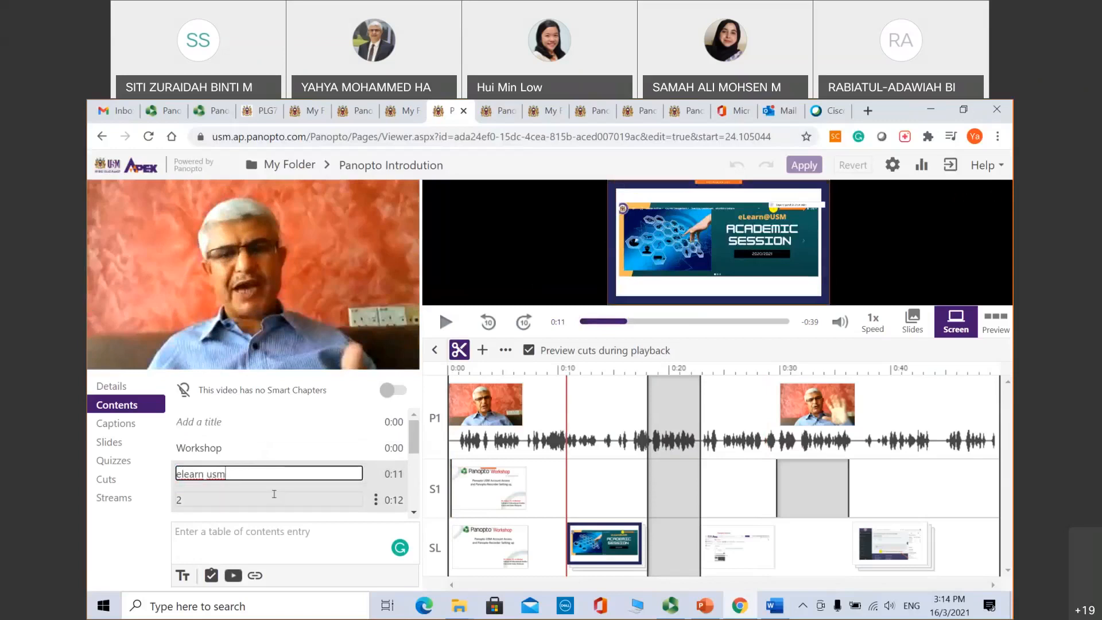
left_click(274, 493)
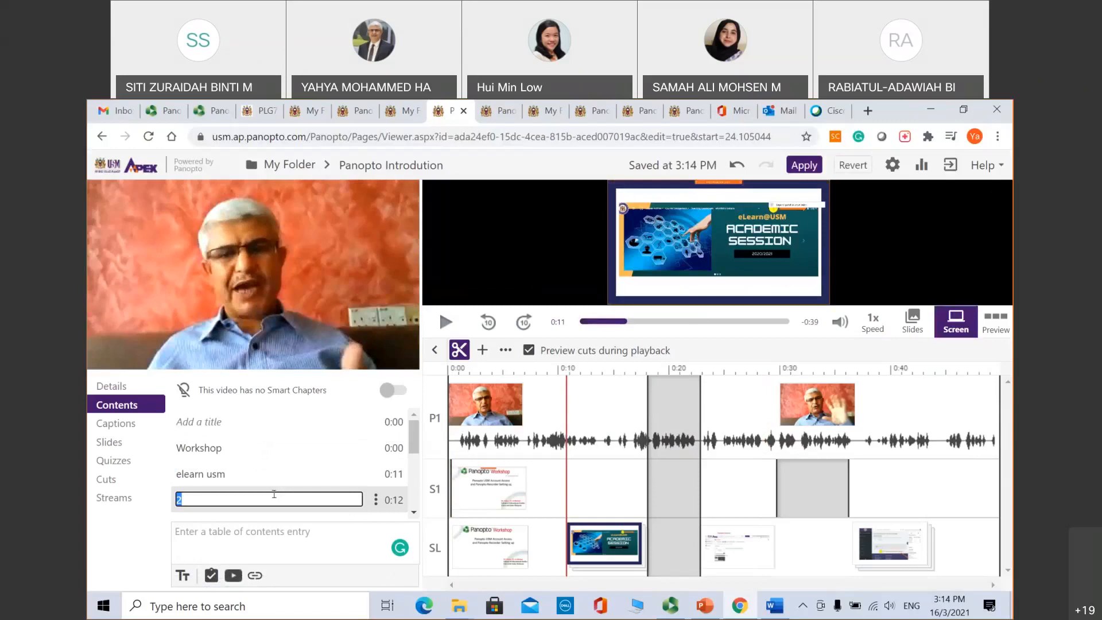
left_click(270, 537)
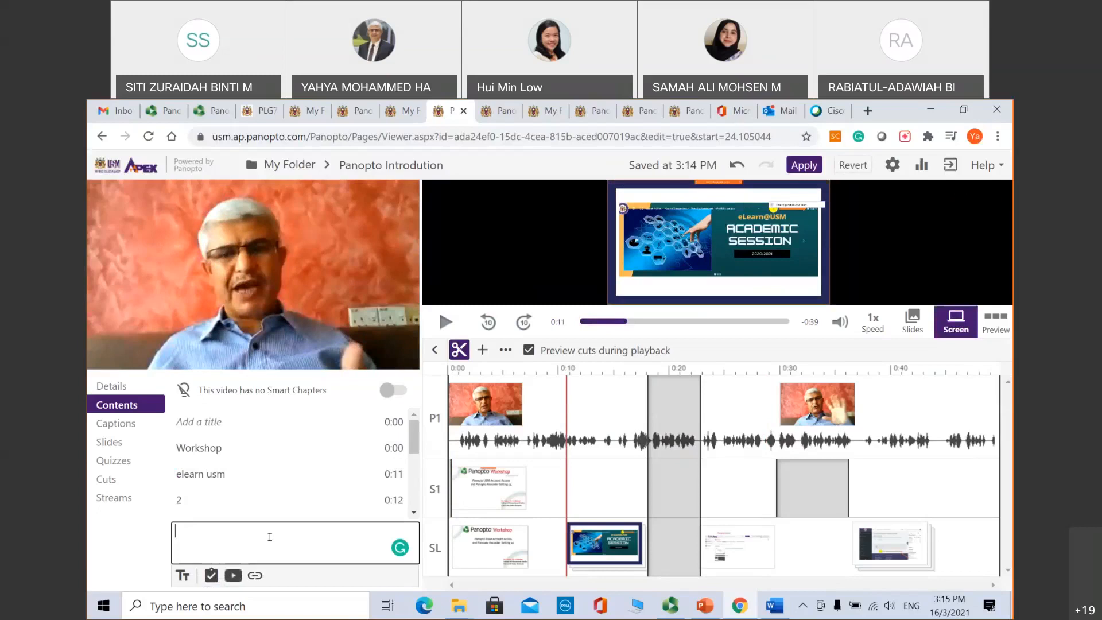
left_click(117, 423)
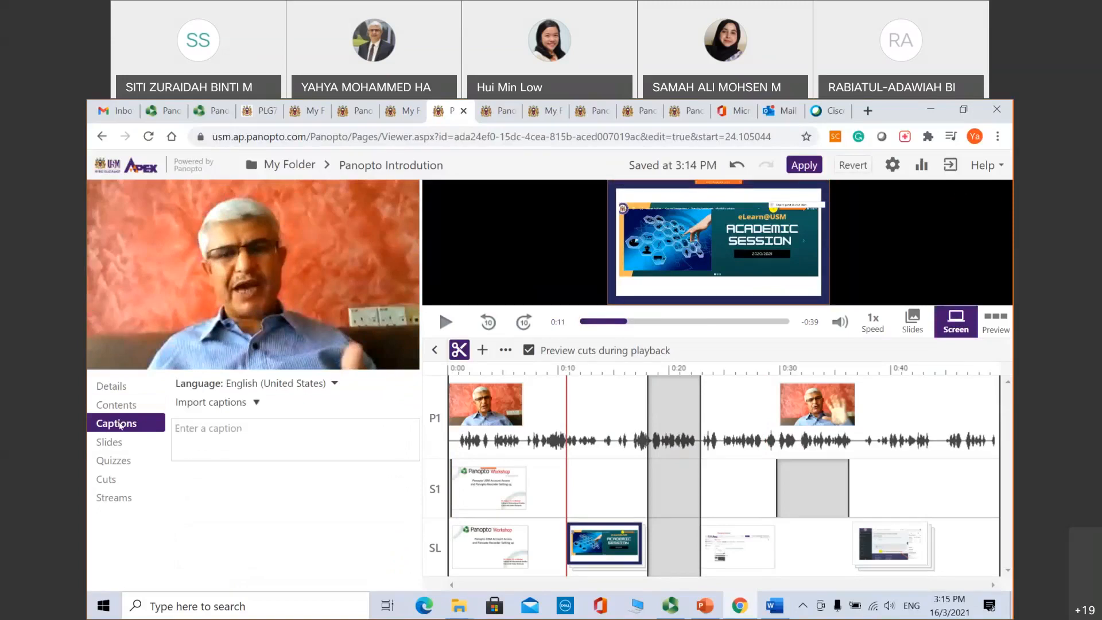
left_click(119, 443)
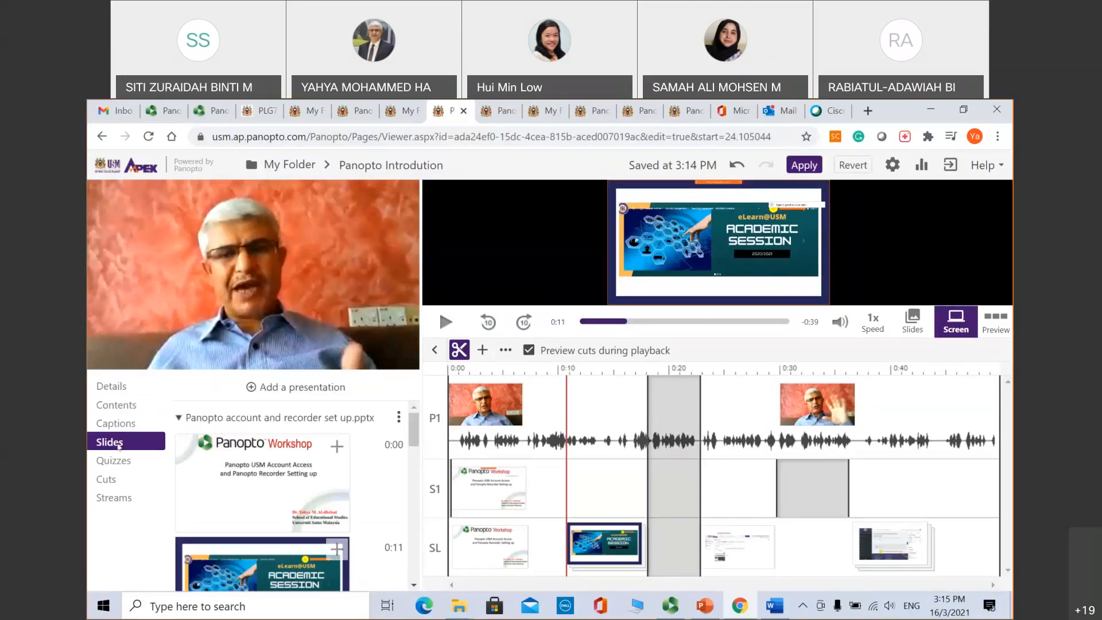
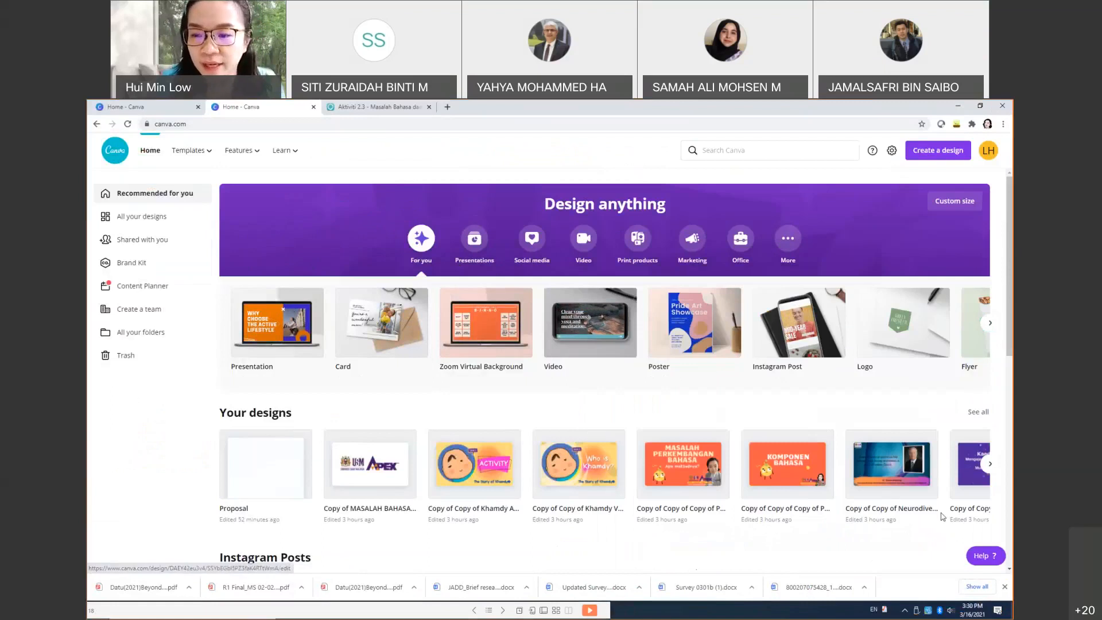
Step: Open the MASALAH PERKEMBANGAN BAHASA deck and scroll through its pages as small previews
left_click(678, 471)
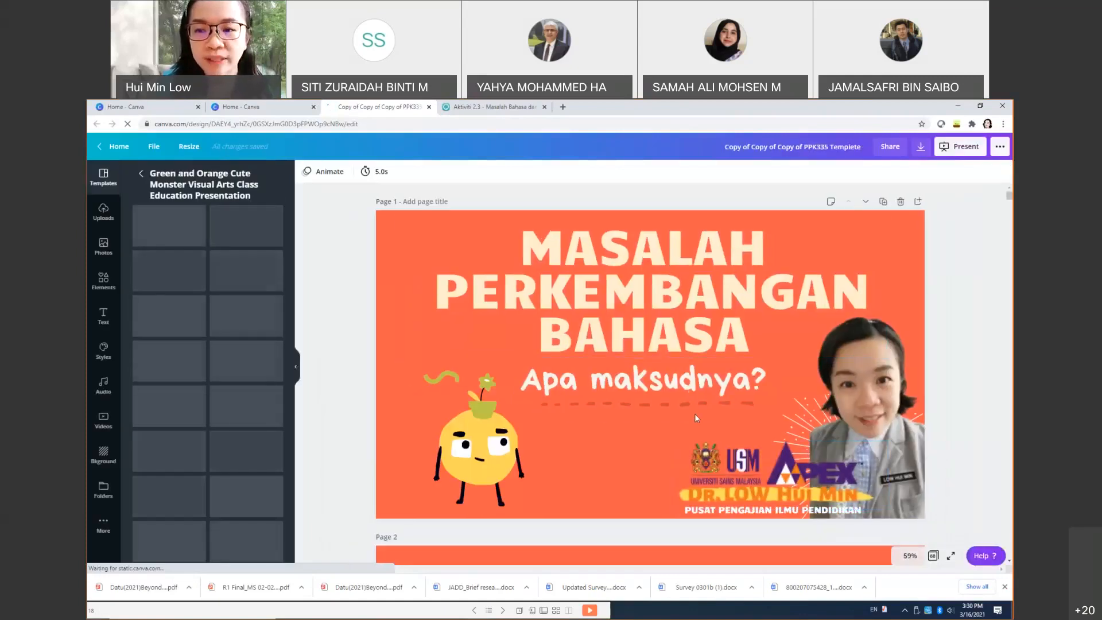
scroll(694, 413, "down", 2)
scroll(946, 282, "up", 2)
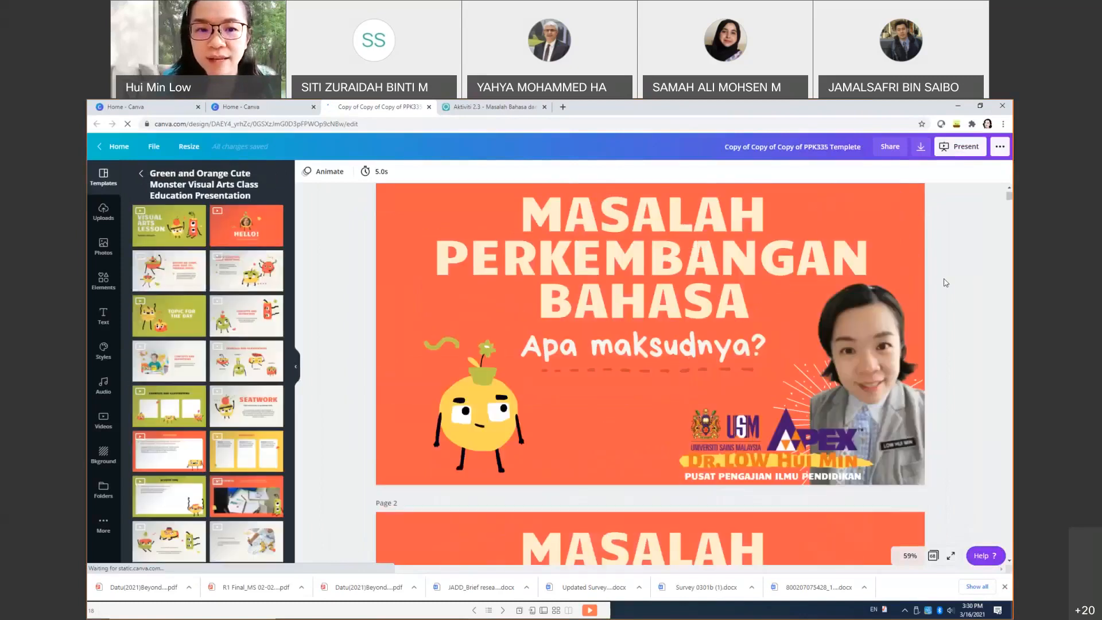
scroll(946, 283, "up", 1)
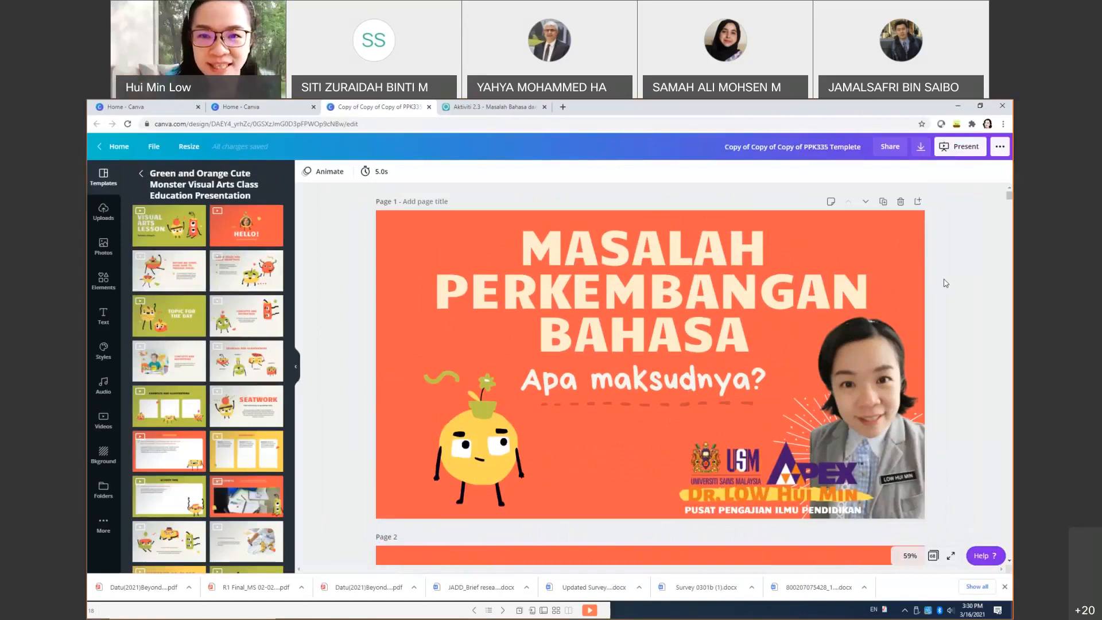
scroll(945, 283, "down", 1)
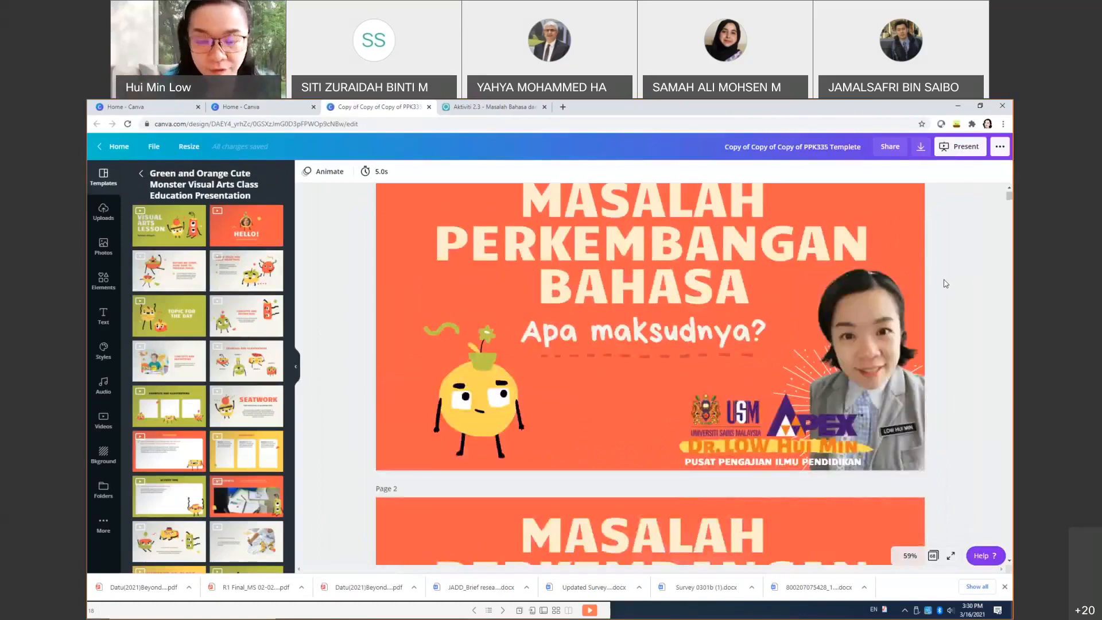
scroll(944, 283, "down", 5, "ctrl")
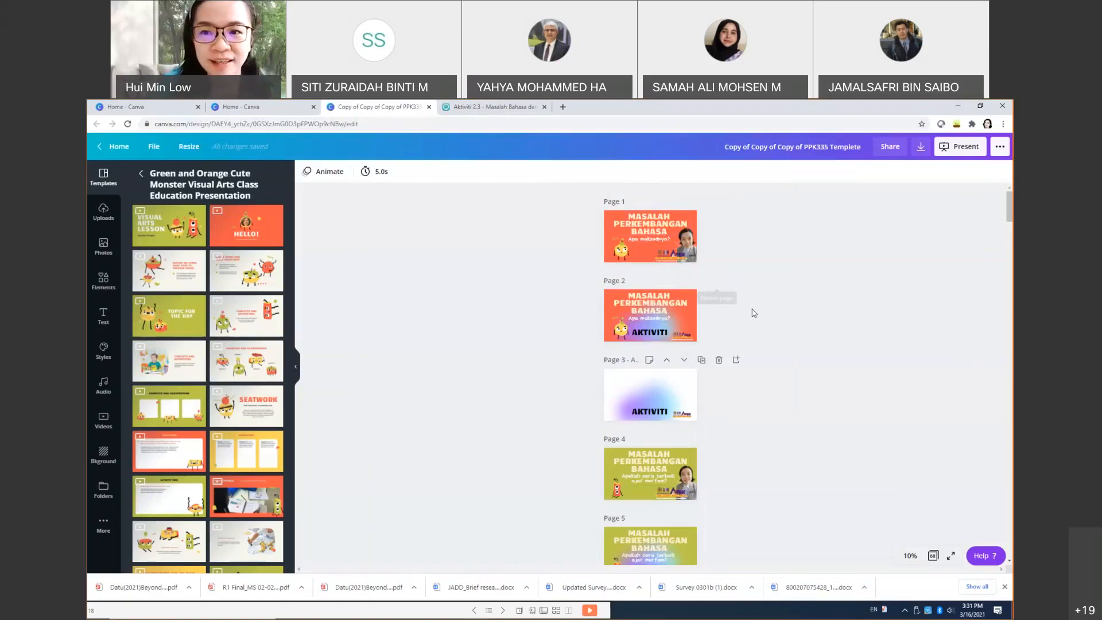
key("ctrl+plus")
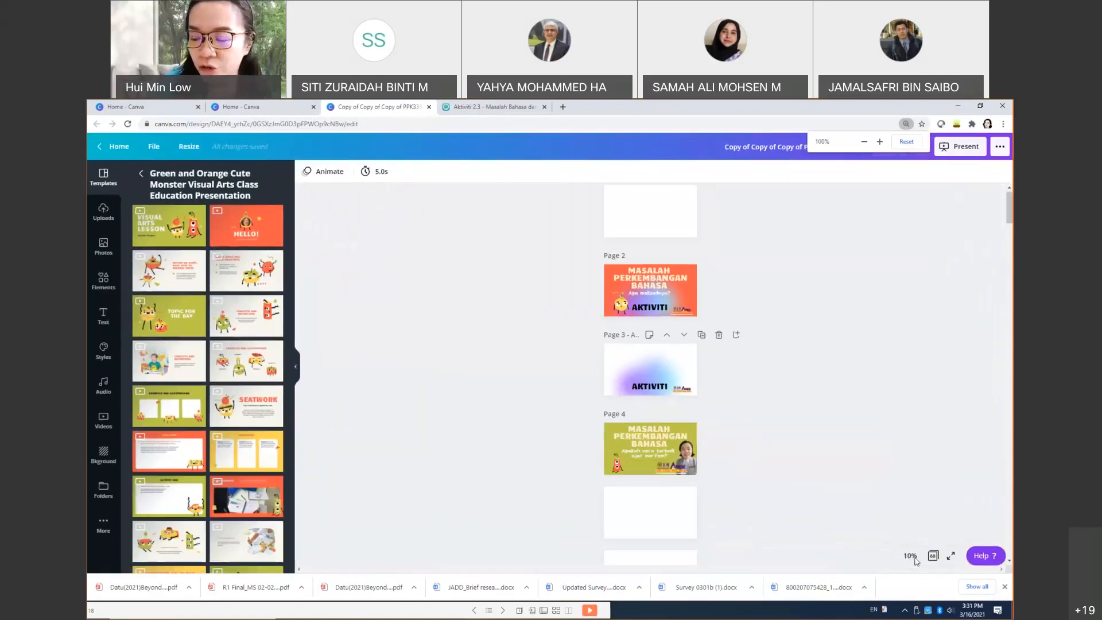
left_click(911, 556)
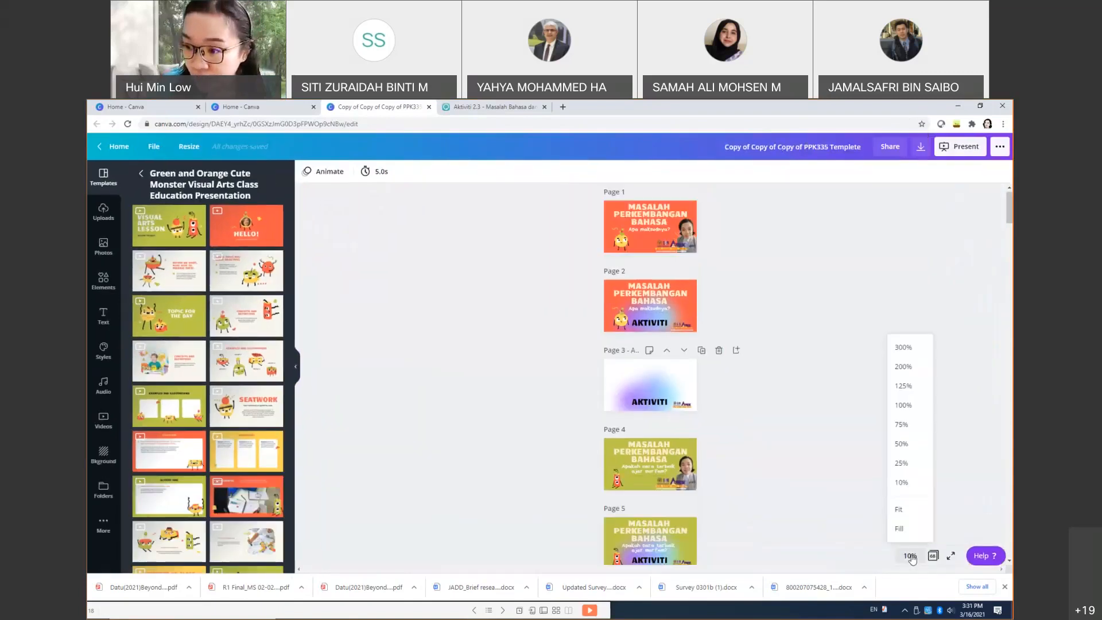
left_click(901, 425)
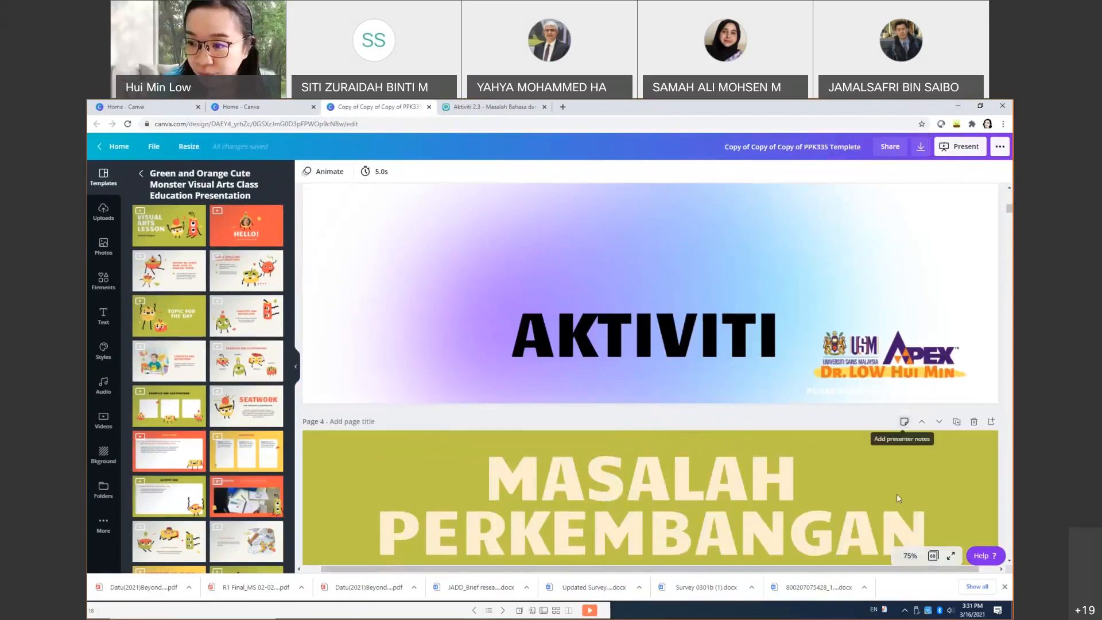
left_click(910, 556)
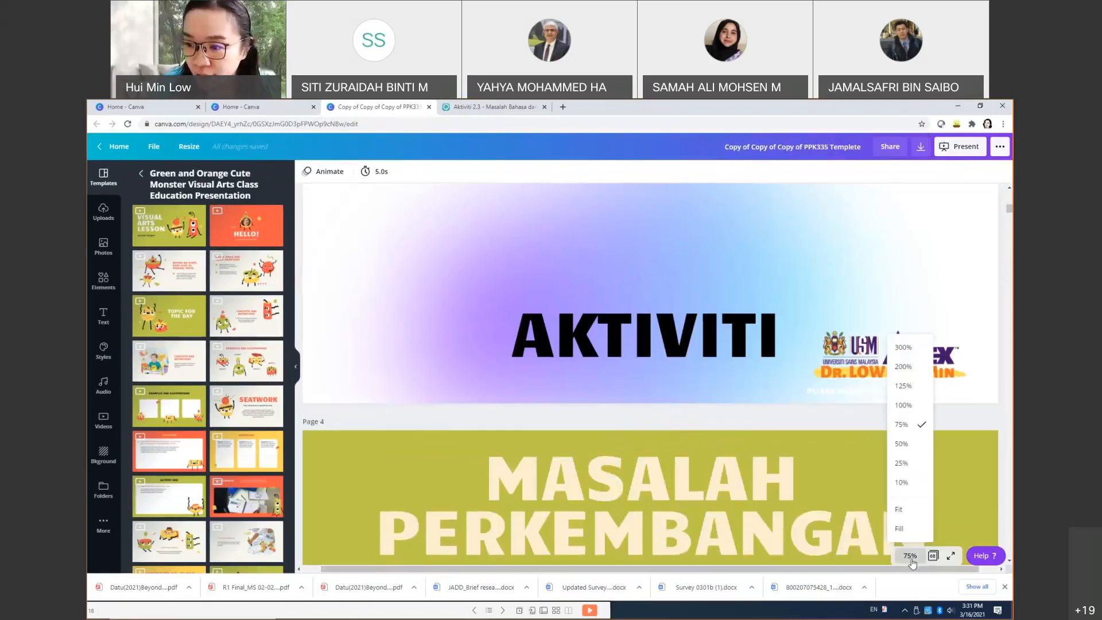
left_click(902, 444)
scroll(906, 454, "down", 10)
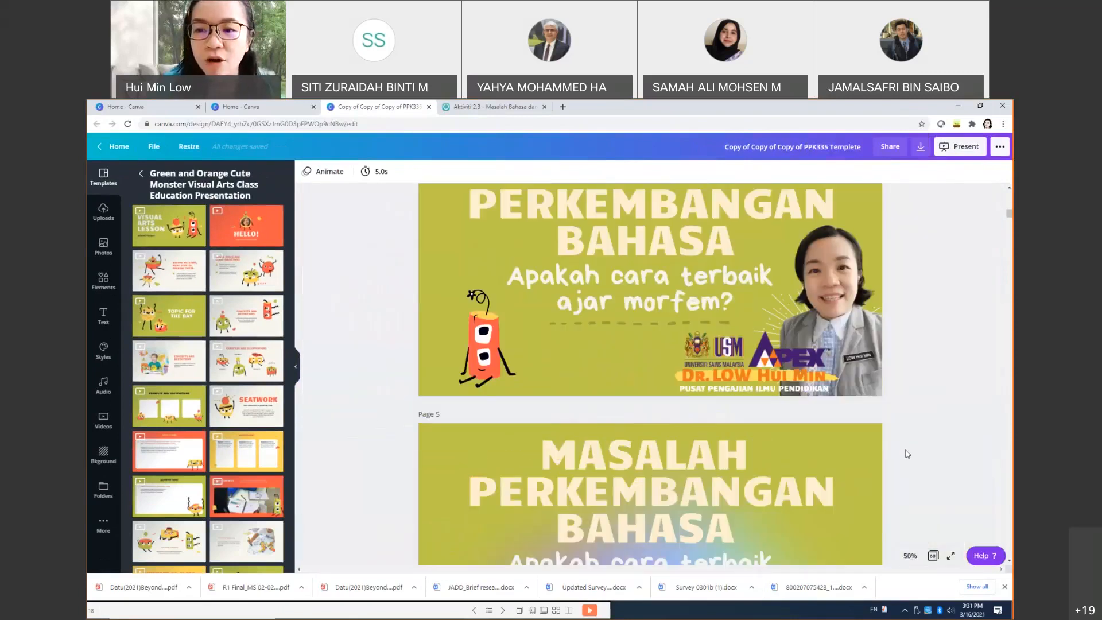
scroll(908, 451, "down", 15)
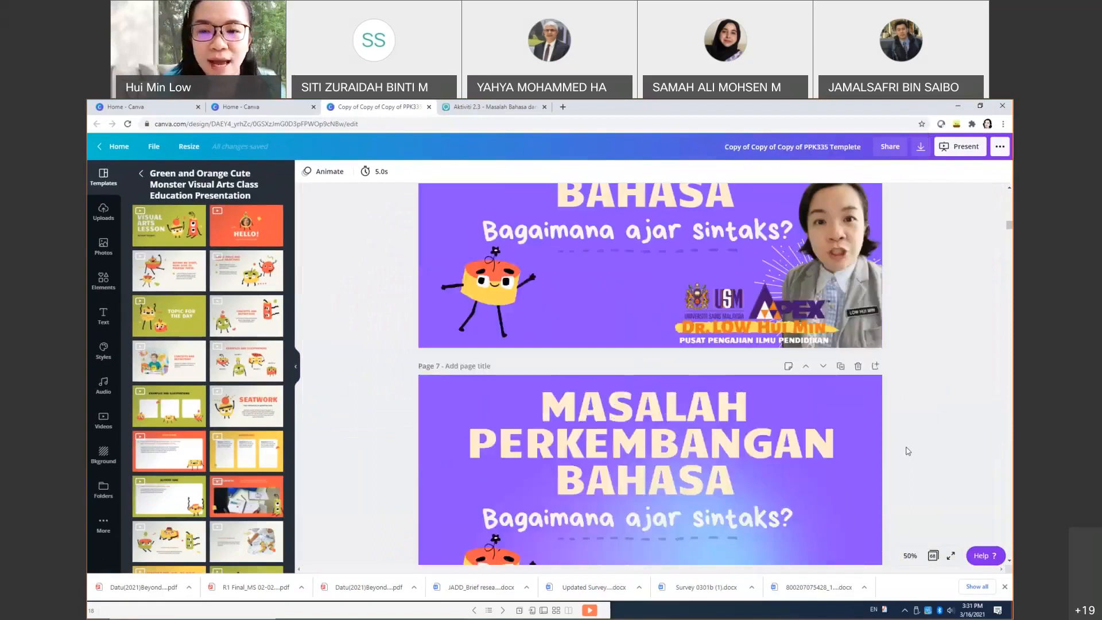
scroll(908, 451, "down", 12)
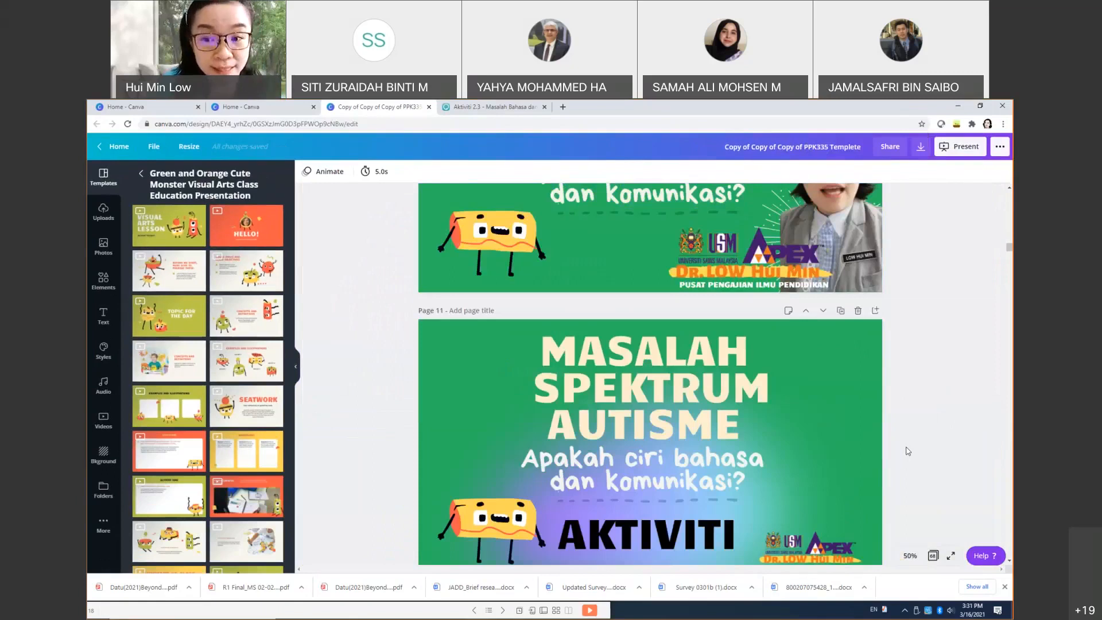
scroll(908, 451, "down", 10)
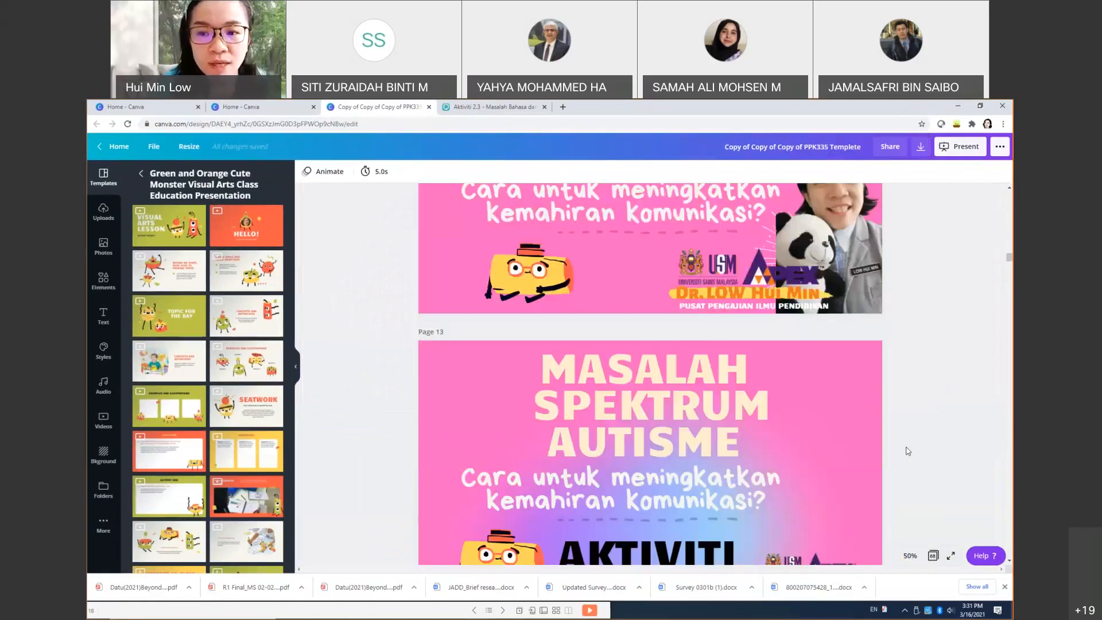
scroll(908, 451, "down", 4)
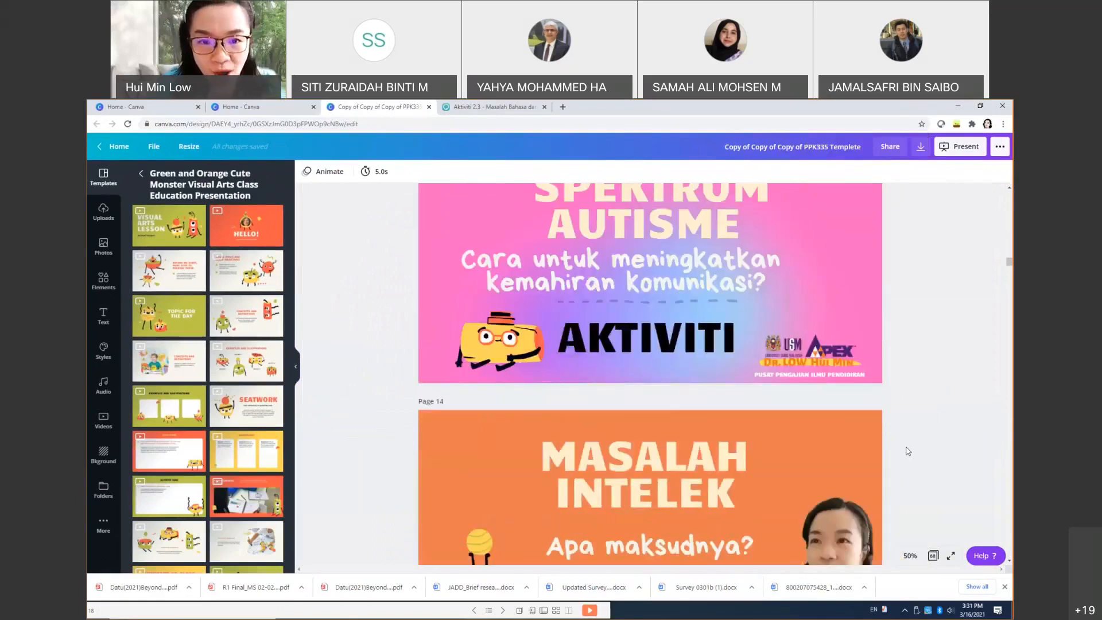
scroll(908, 451, "down", 4)
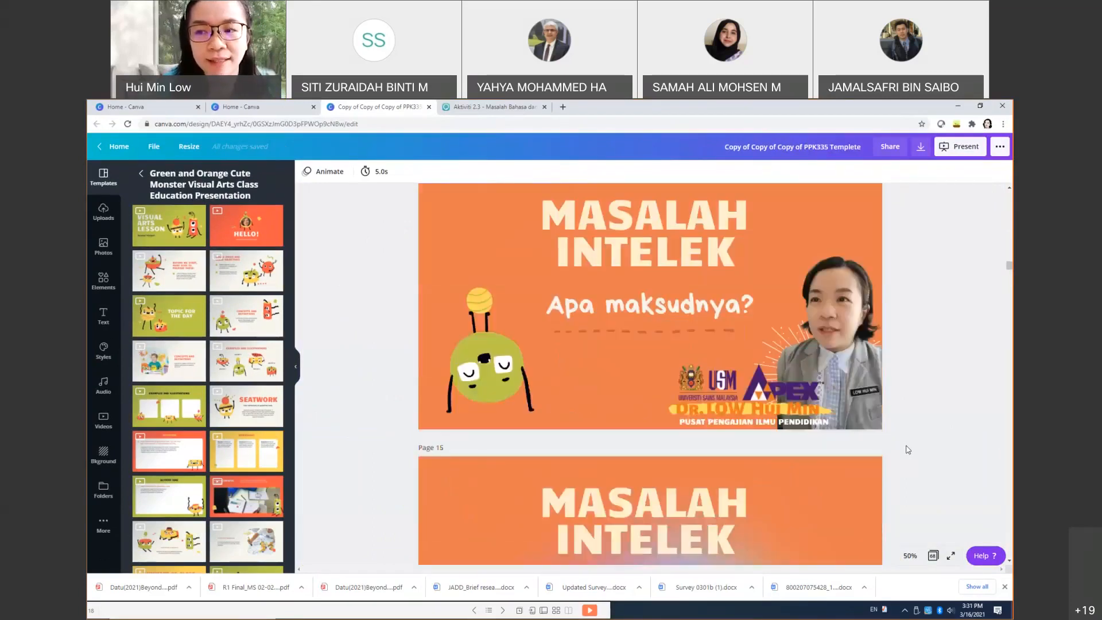
scroll(908, 449, "down", 5)
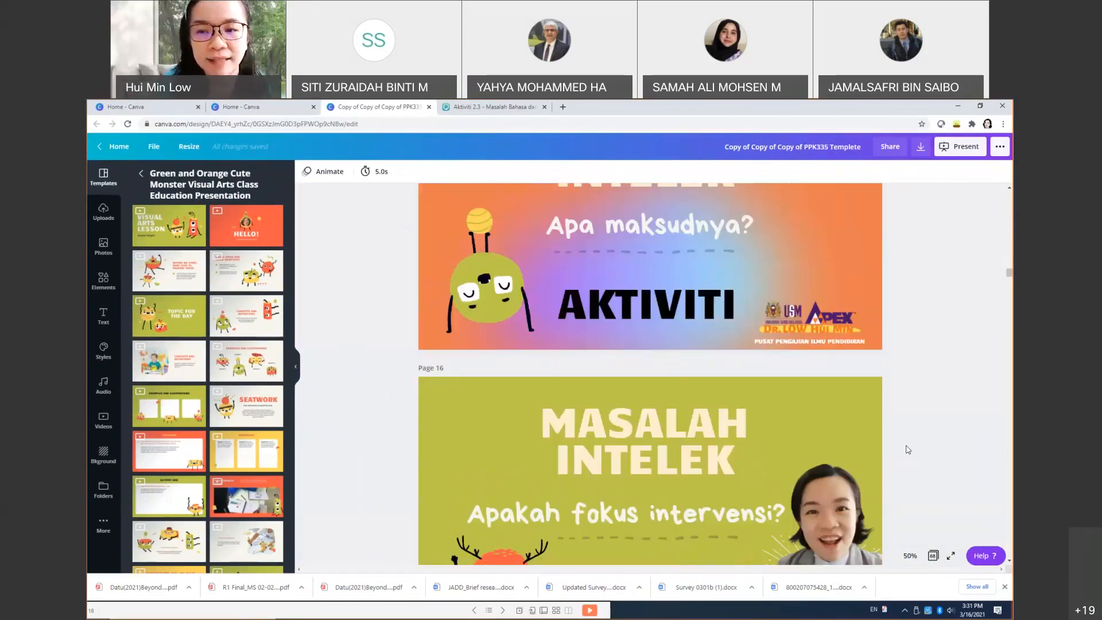
scroll(907, 450, "down", 6)
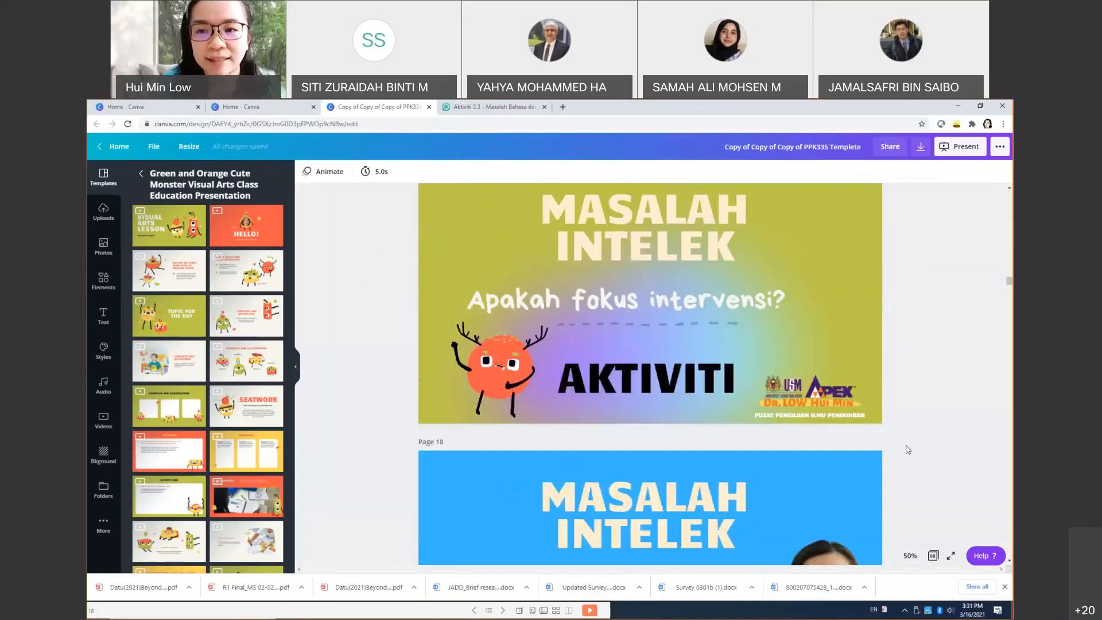
scroll(908, 449, "up", 2)
scroll(908, 449, "up", 3)
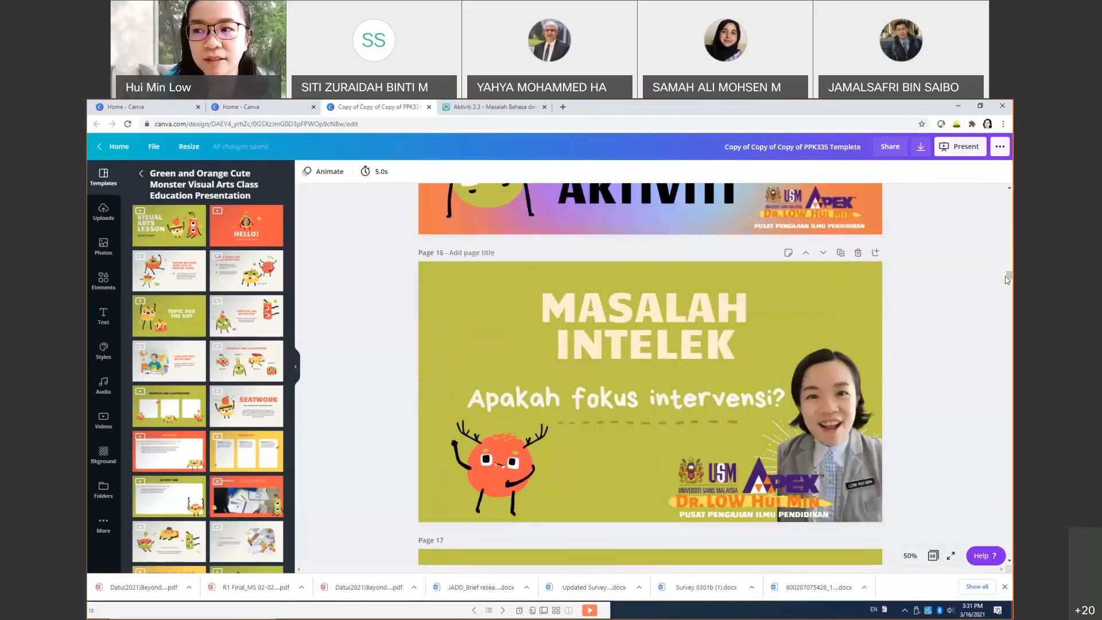
left_click_drag(1007, 279, 1002, 188)
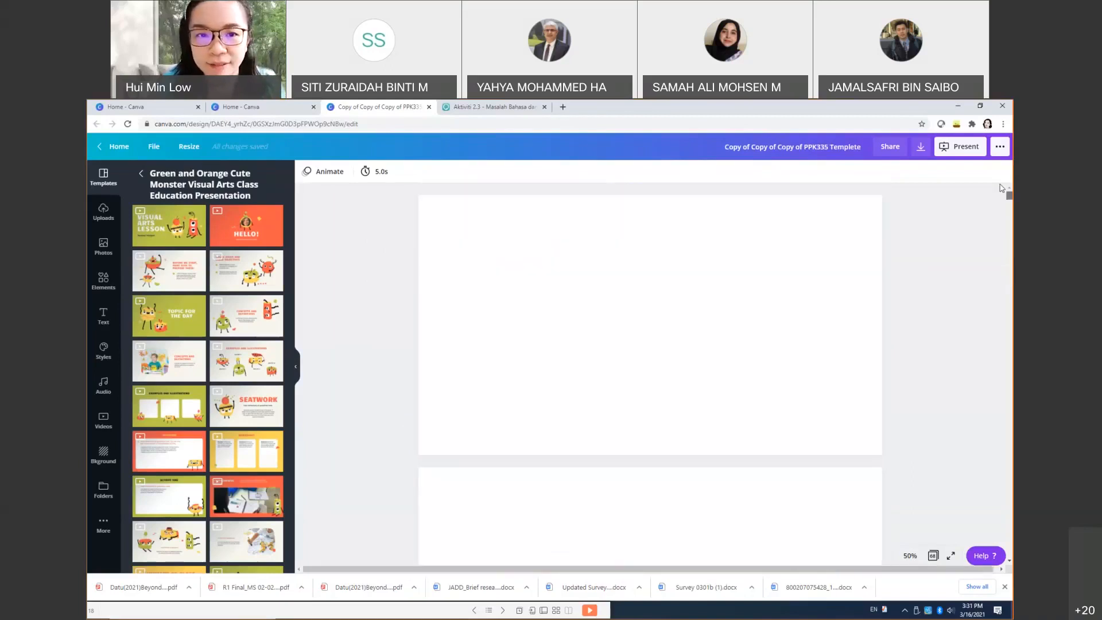
Step: Check the PowerPoint slide window, then bring Canva back to its home page
left_click(988, 111)
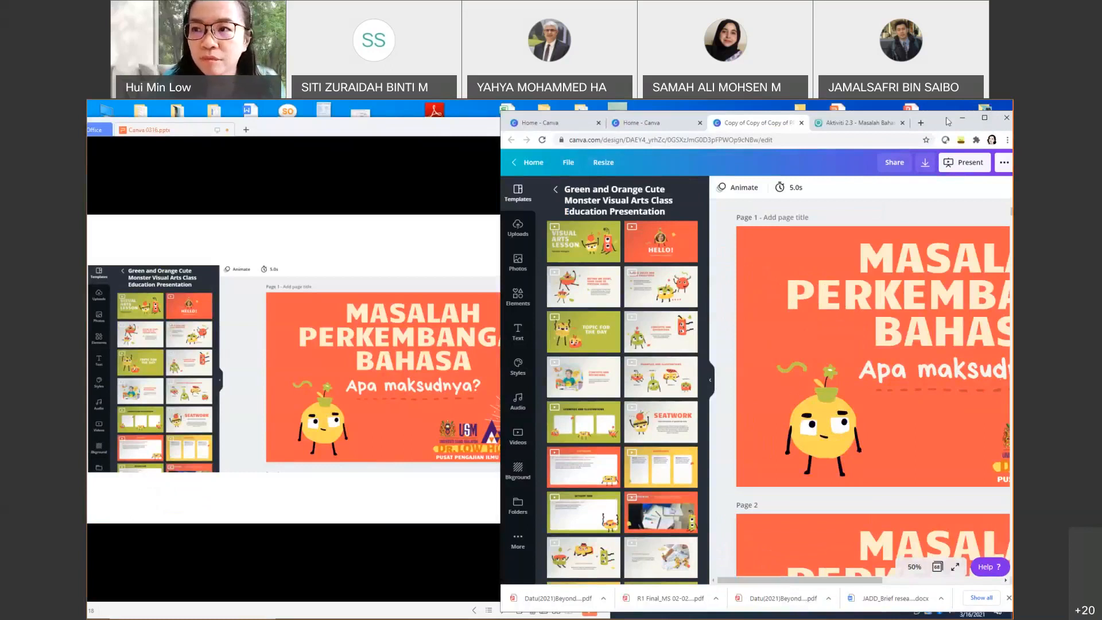
left_click(384, 198)
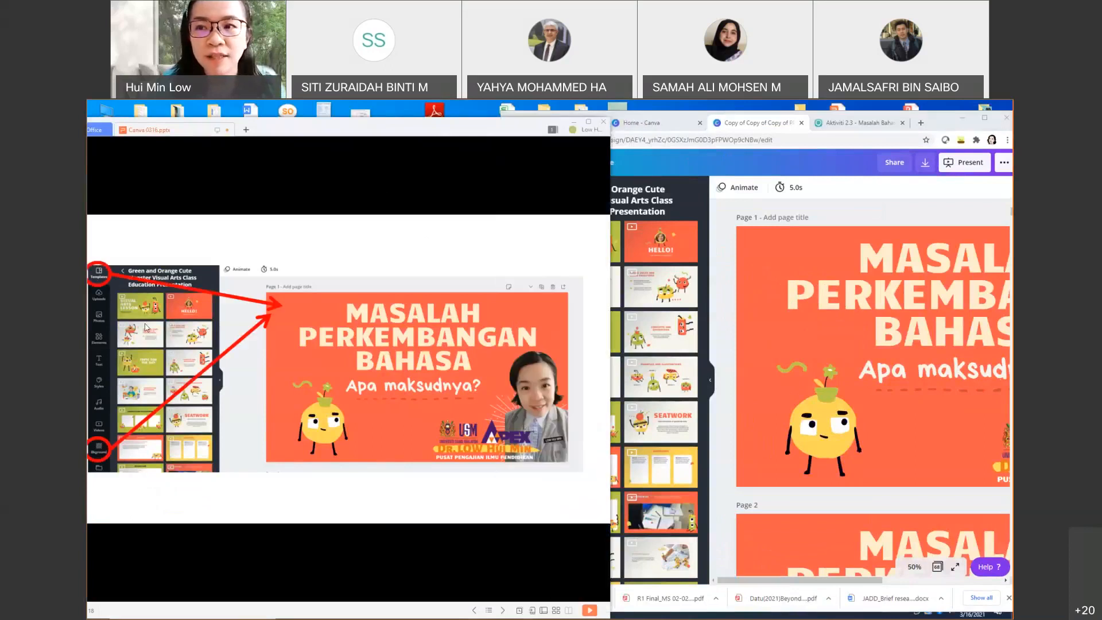
left_click(844, 170)
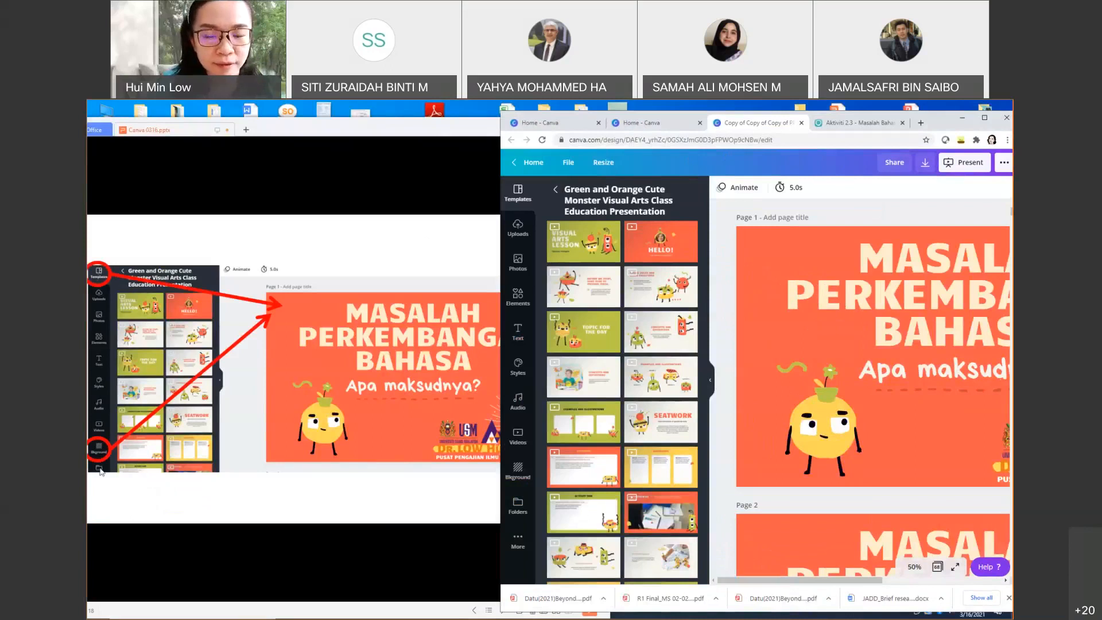
left_click(526, 162)
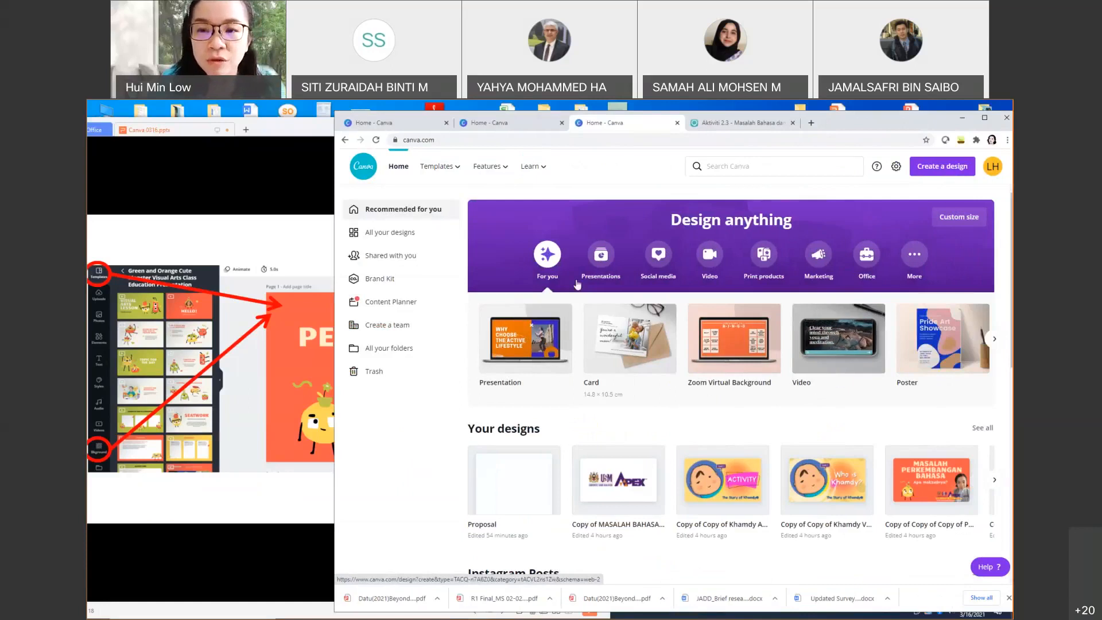
Step: Browse the design types and create a new blank 16:9 Presentation
left_click(997, 342)
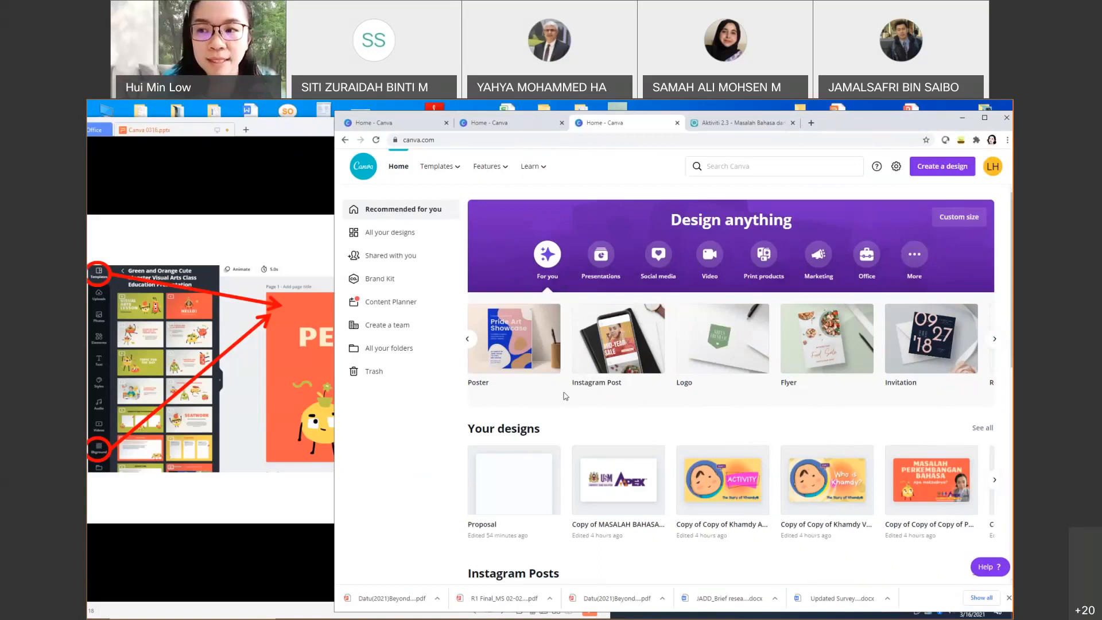
left_click(468, 339)
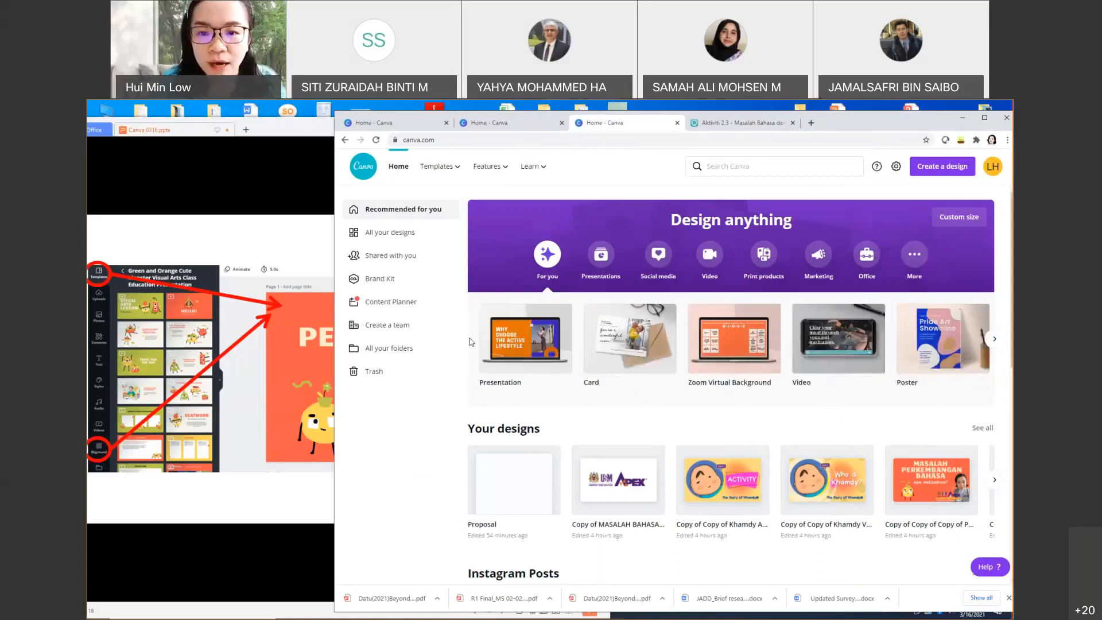
left_click(536, 339)
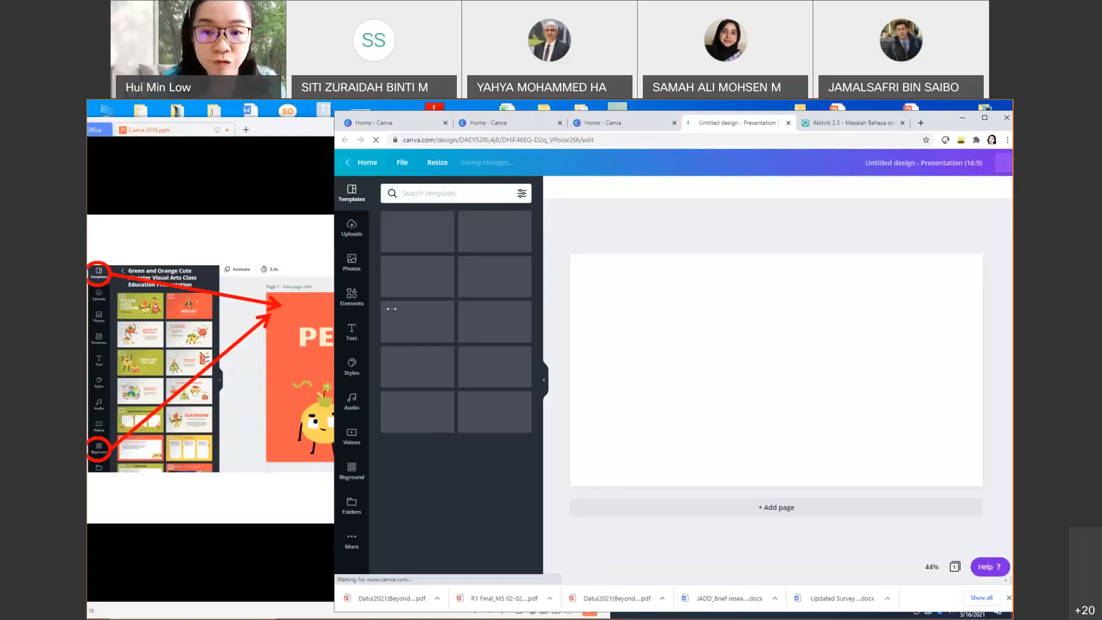
Step: Narrow the browser window and search the presentation templates for 'education'
left_click_drag(335, 308, 394, 308)
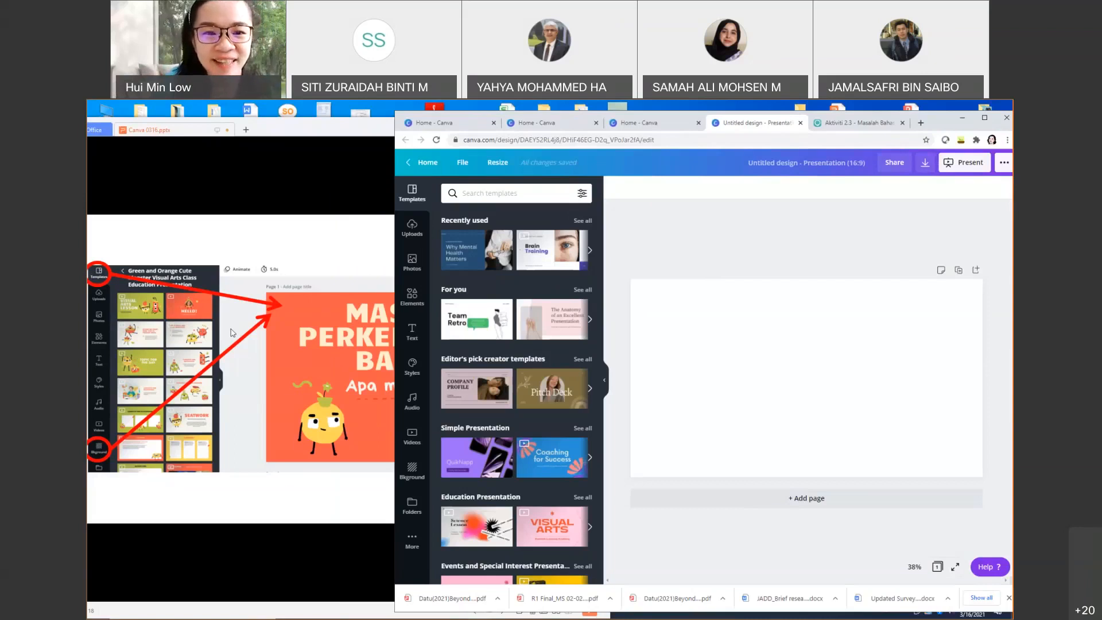
left_click(474, 193)
type("ed")
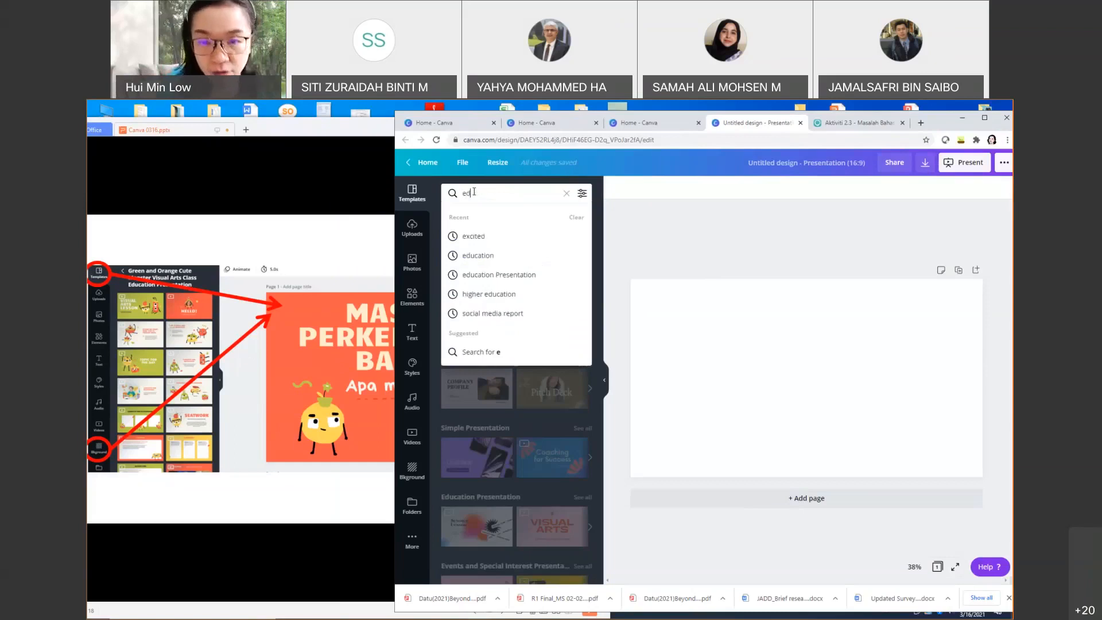
type("ucation")
key("Return")
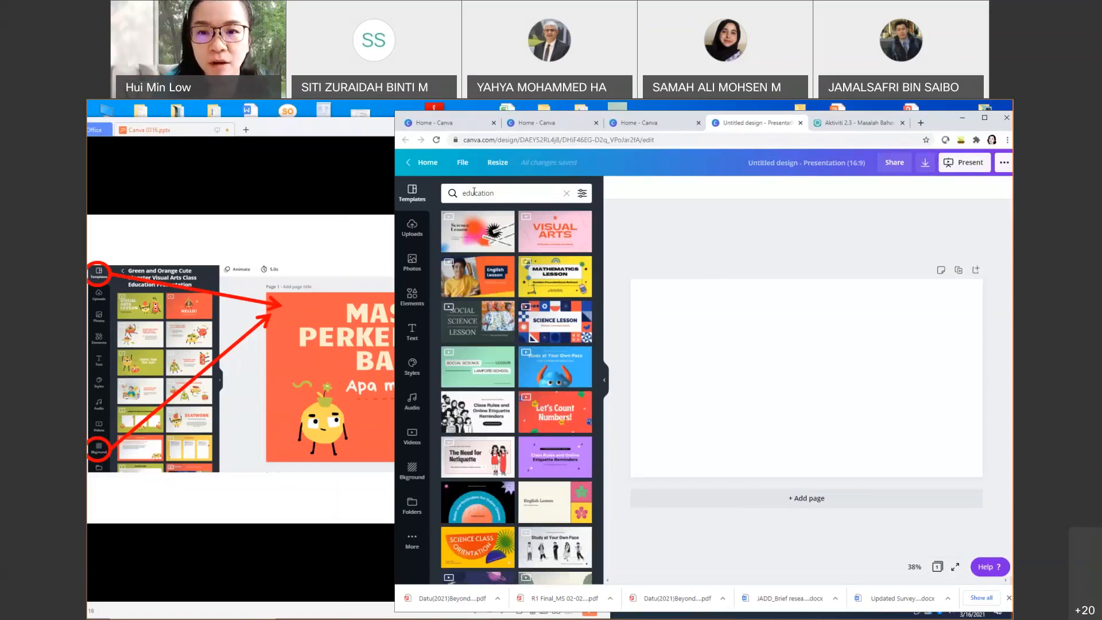
Step: Replace the template search with 'corporate' to list corporate designs
left_click(498, 191)
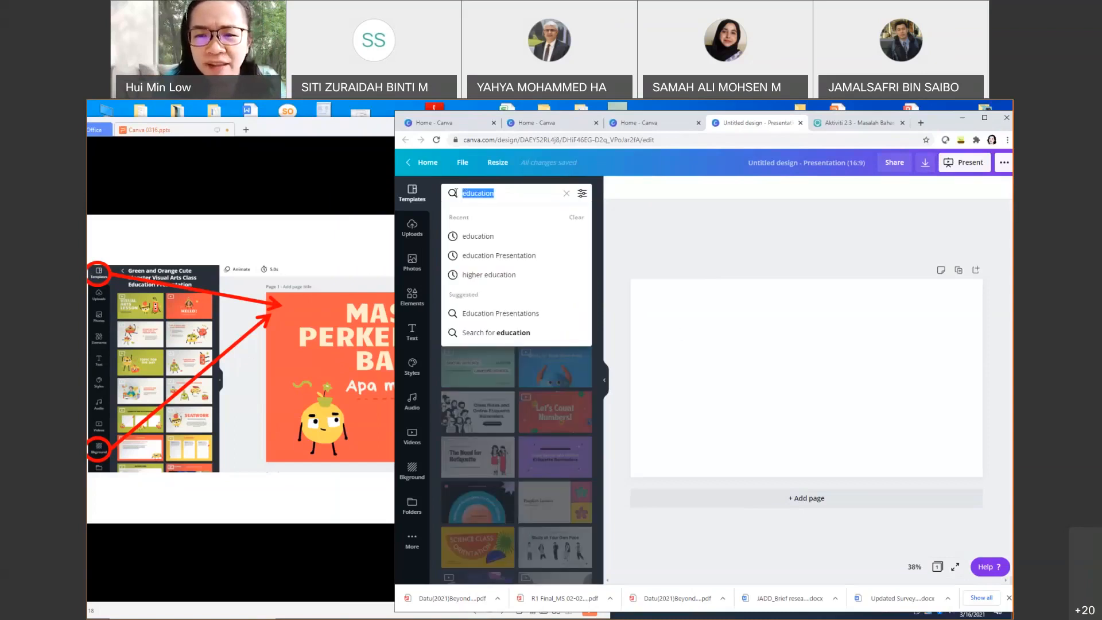
left_click(678, 331)
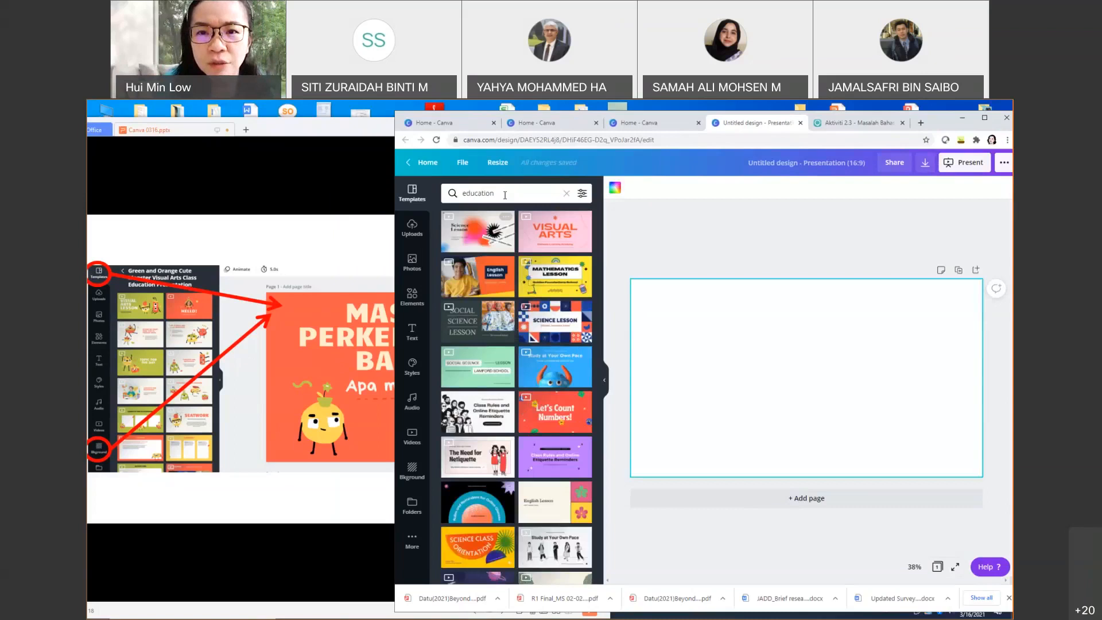
left_click(483, 192)
key("ctrl+a")
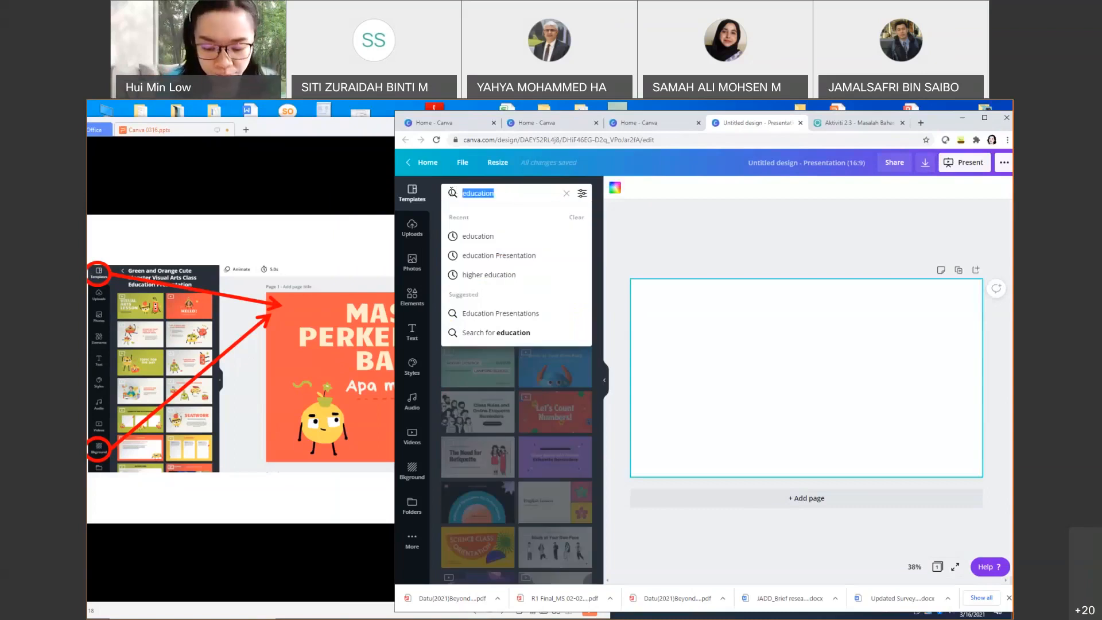
type("corportate")
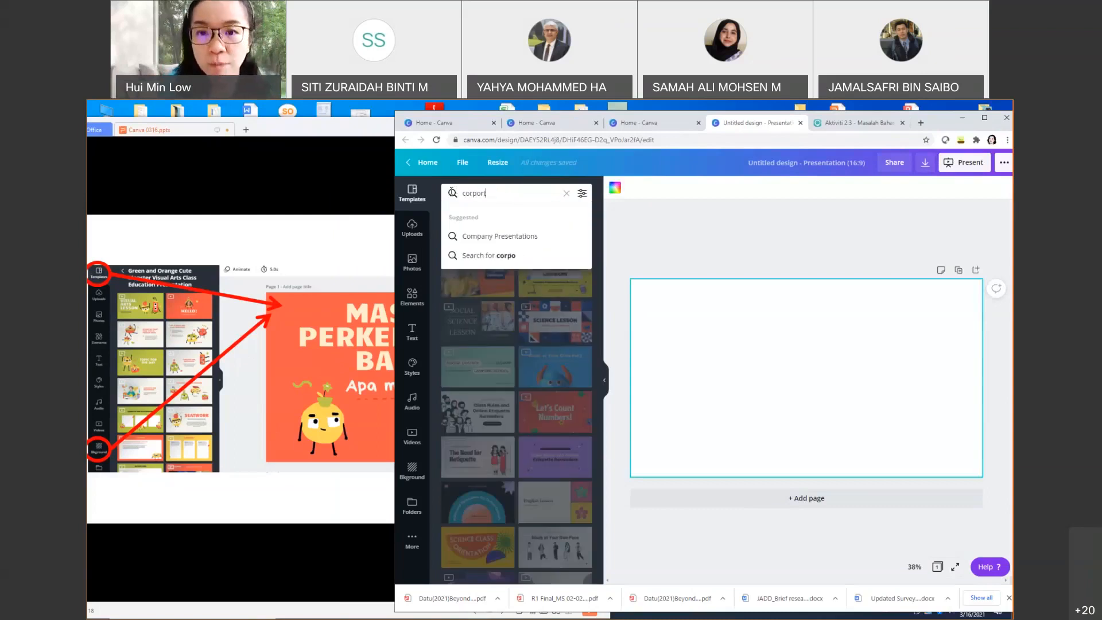
key("BackSpace")
key("BackSpace")
key("BackSpace")
type("ate")
key("Return")
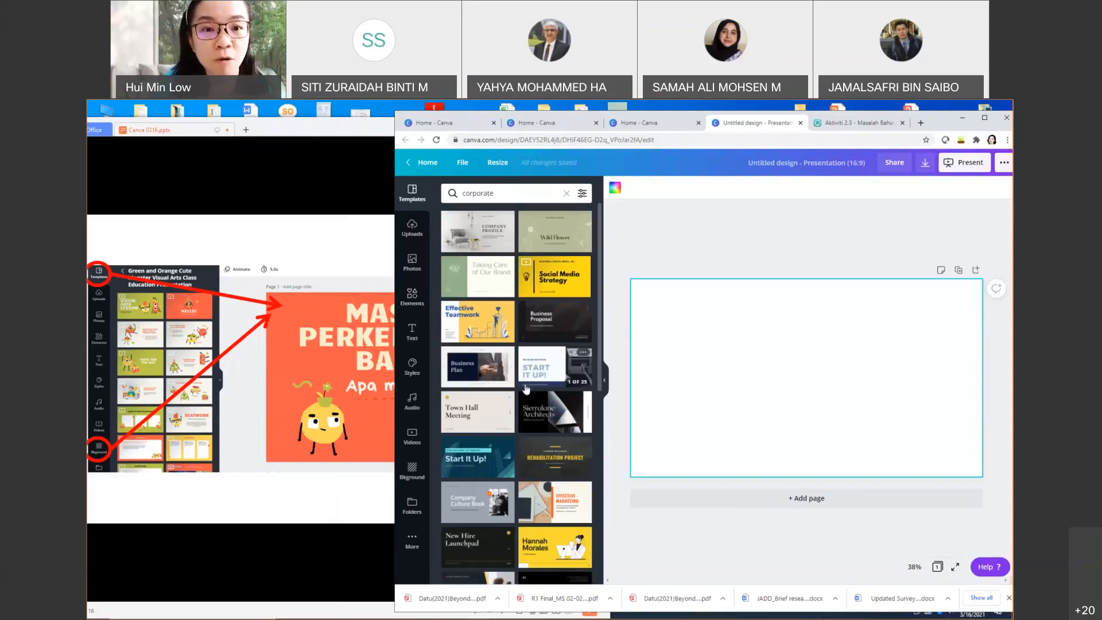
left_click(499, 194)
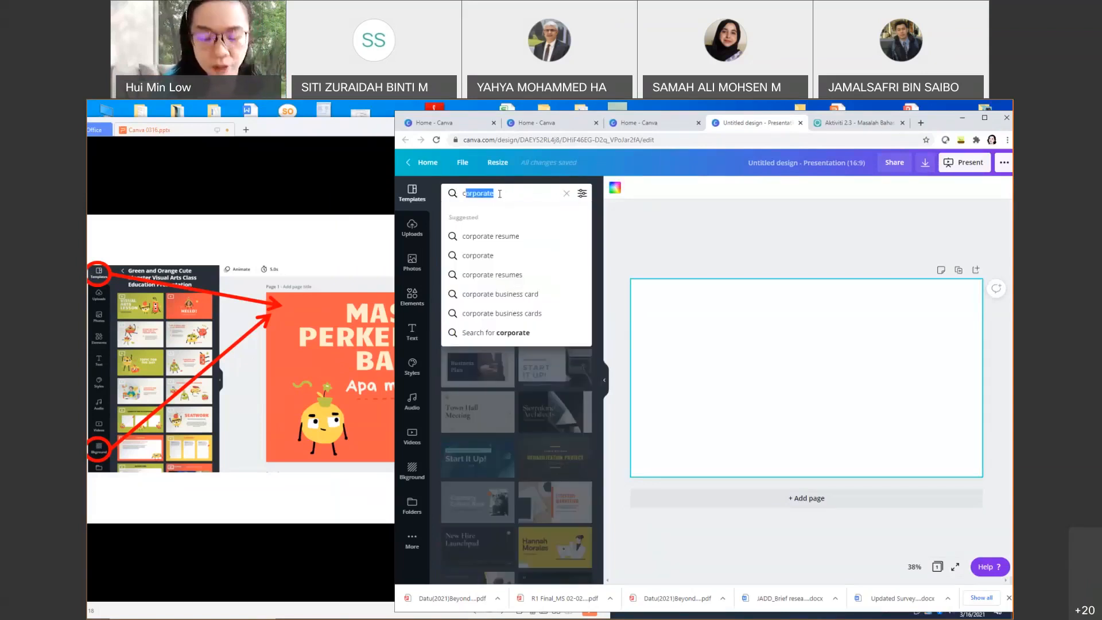
Step: Search templates for 'sciences' and apply all 15 pages of Black and Red Geometric Technology Keynote
type("iences")
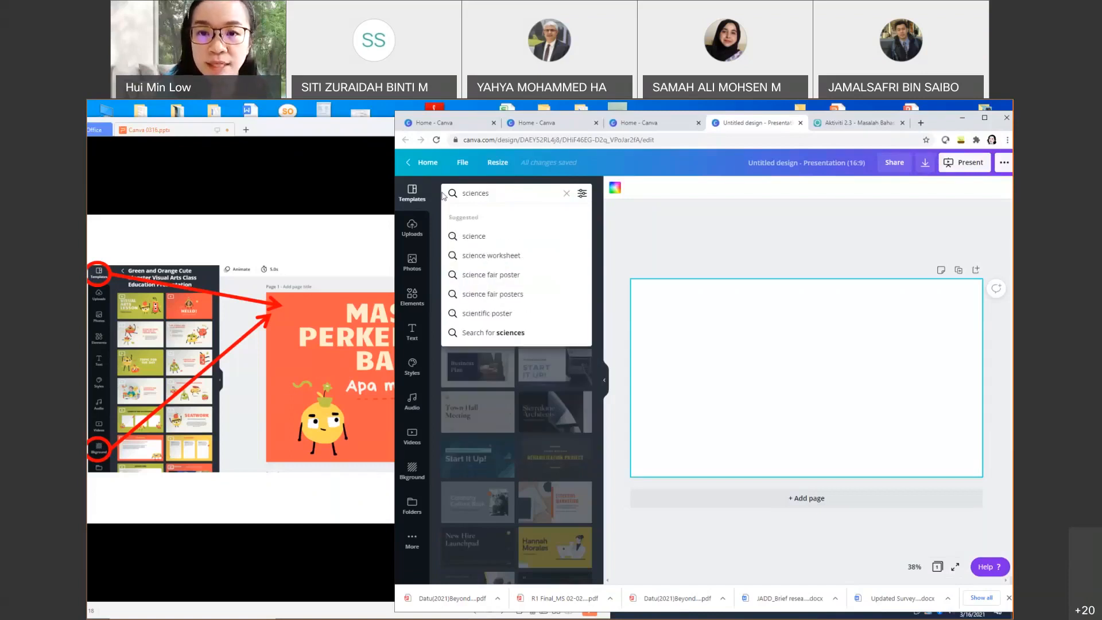
key("Return")
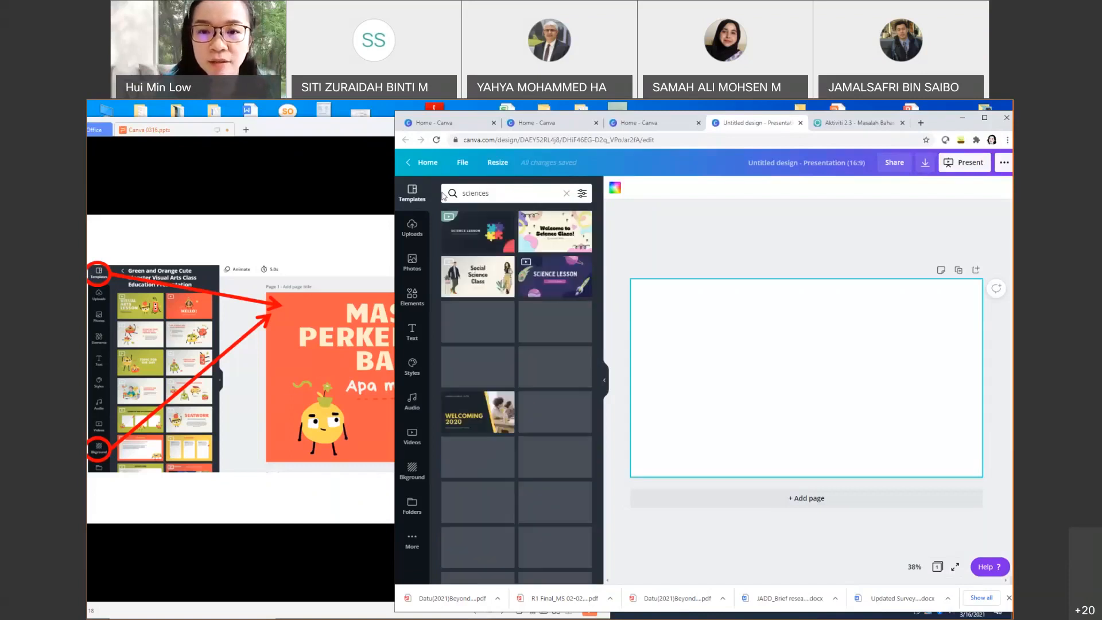
scroll(490, 332, "down", 3)
scroll(490, 332, "down", 5)
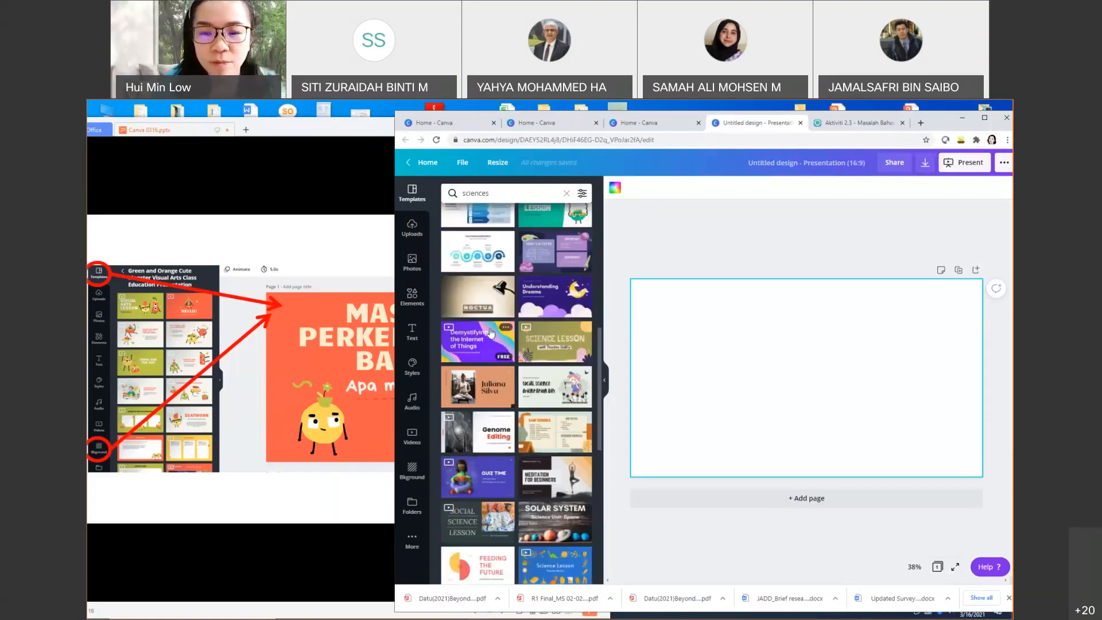
scroll(490, 332, "down", 3)
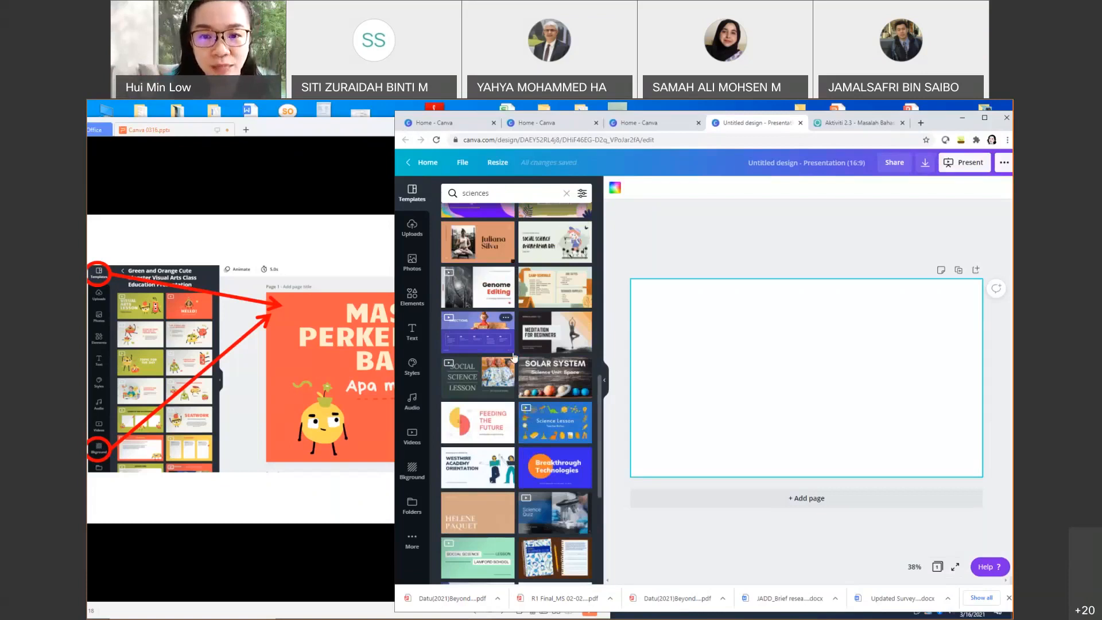
scroll(513, 358, "down", 10)
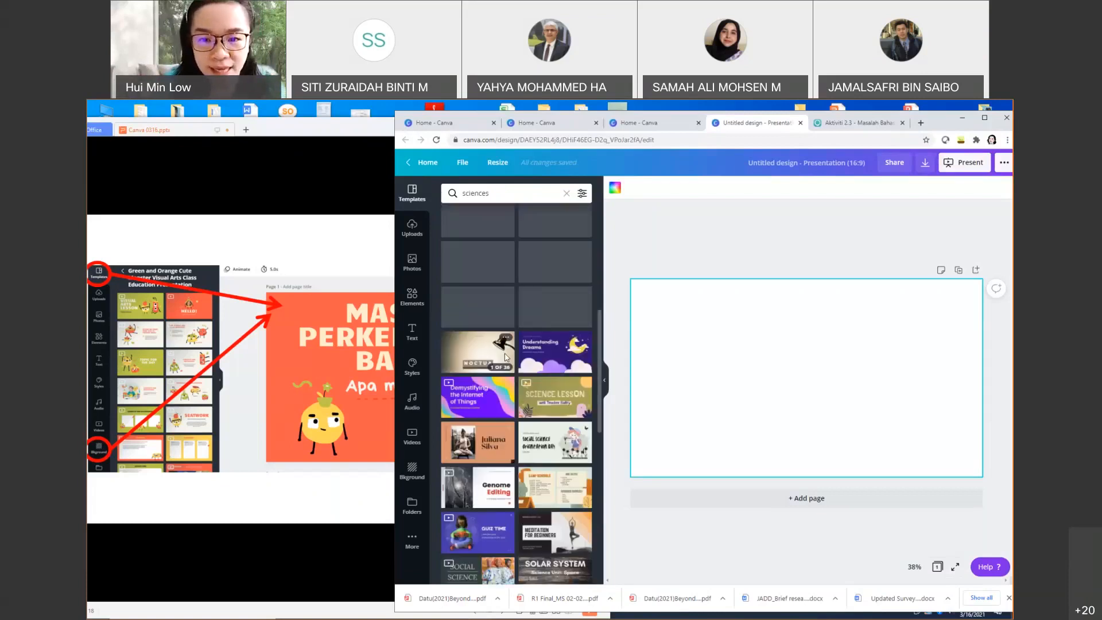
scroll(505, 358, "up", 3)
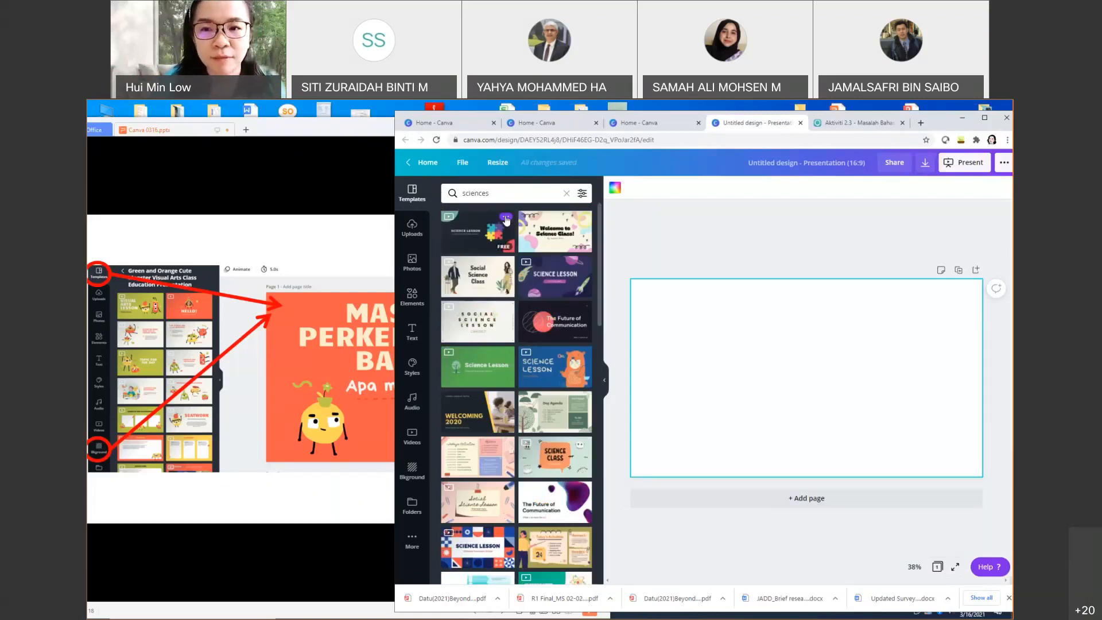
left_click(564, 331)
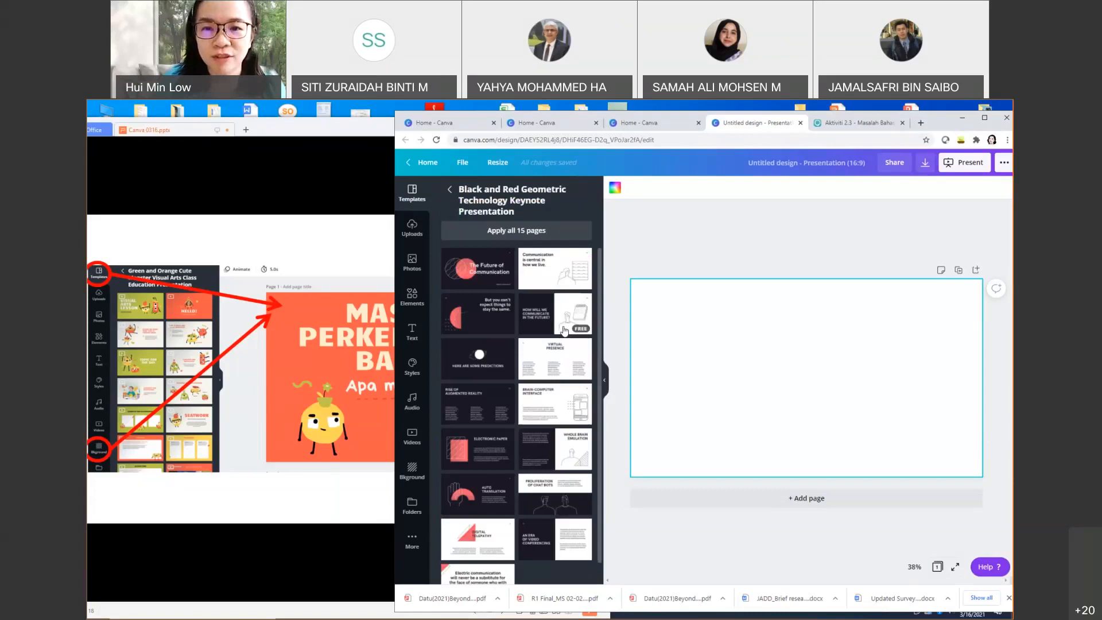
left_click(515, 231)
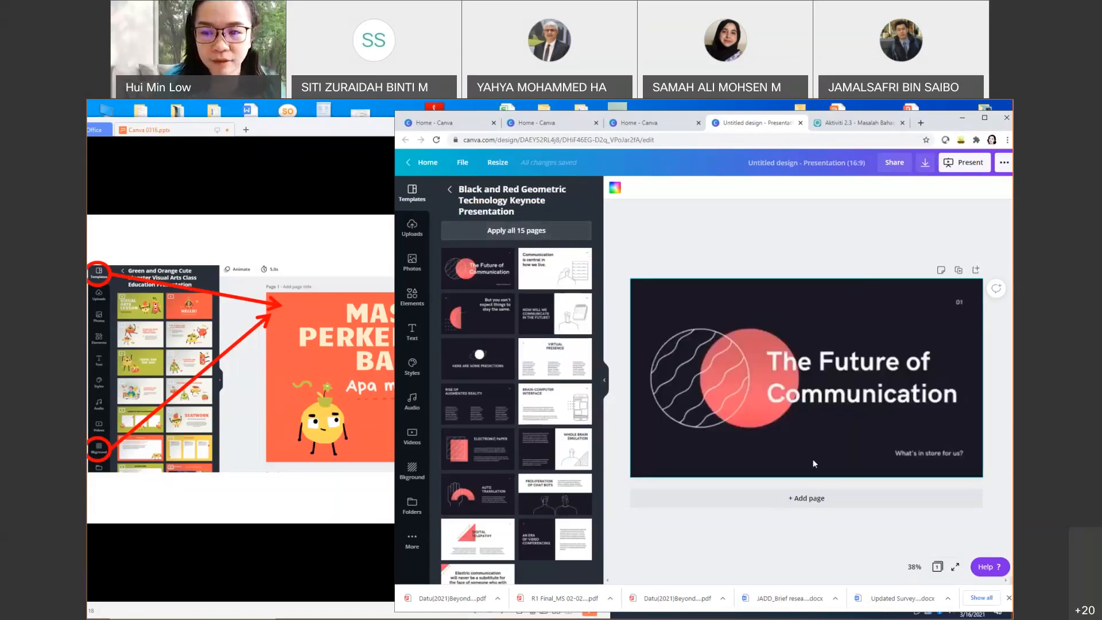
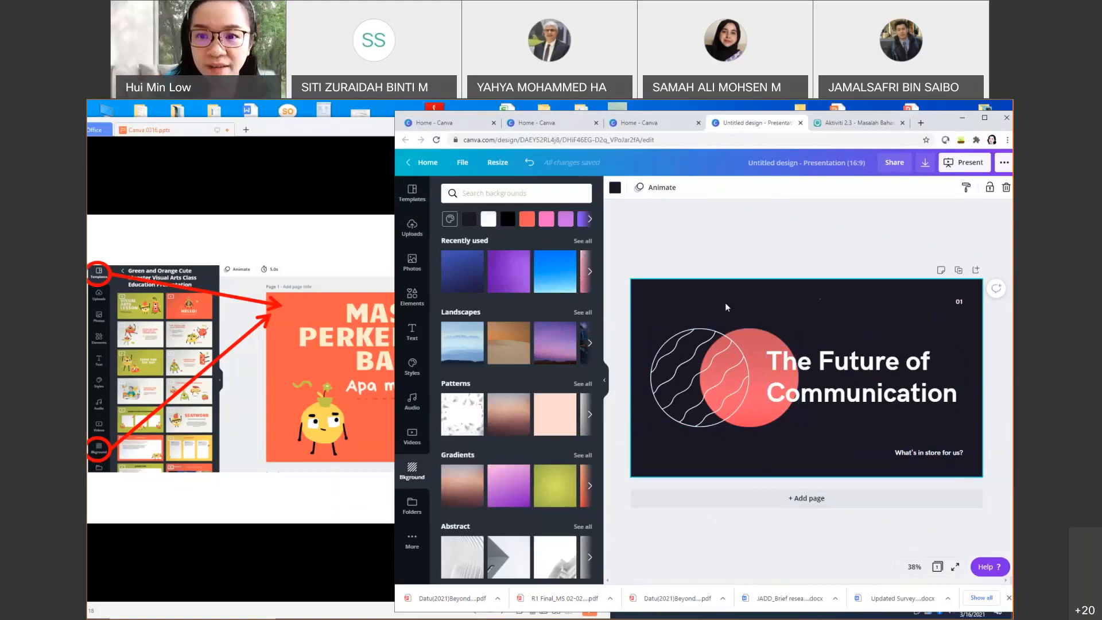
Step: Swap the dark background for a white abstract photo, after briefly trying a blue gradient
left_click(565, 277)
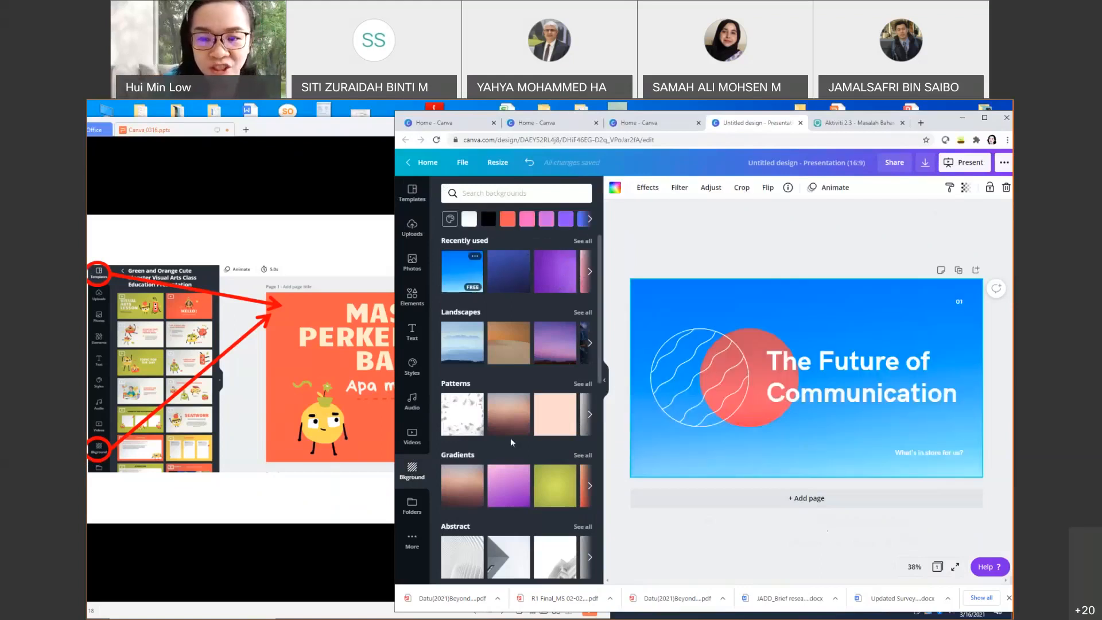
scroll(493, 453, "down", 1)
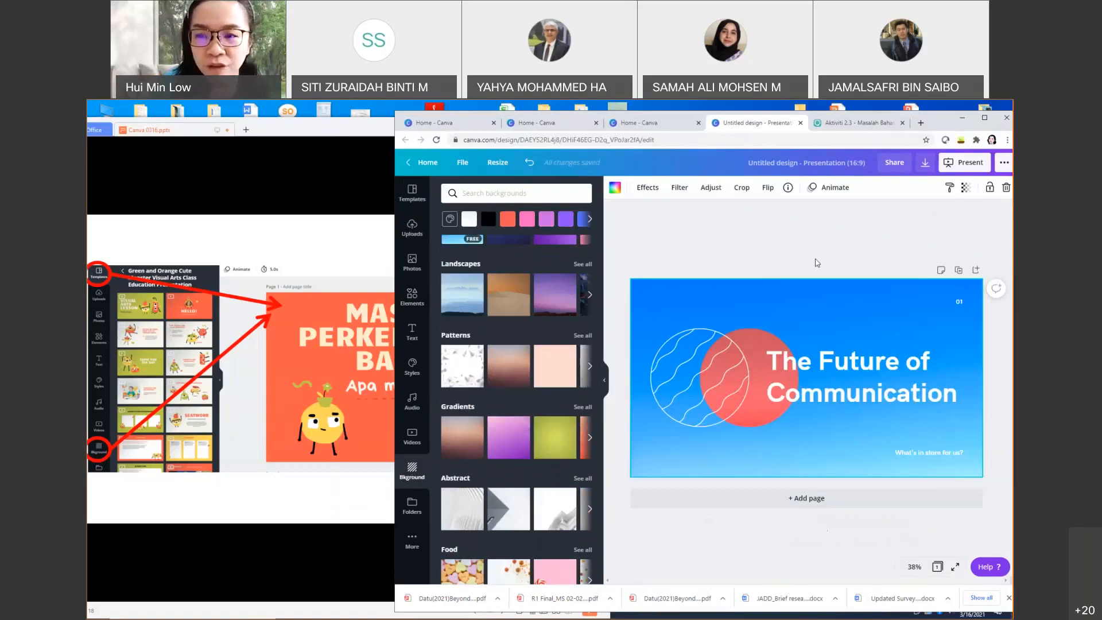
scroll(511, 401, "down", 4)
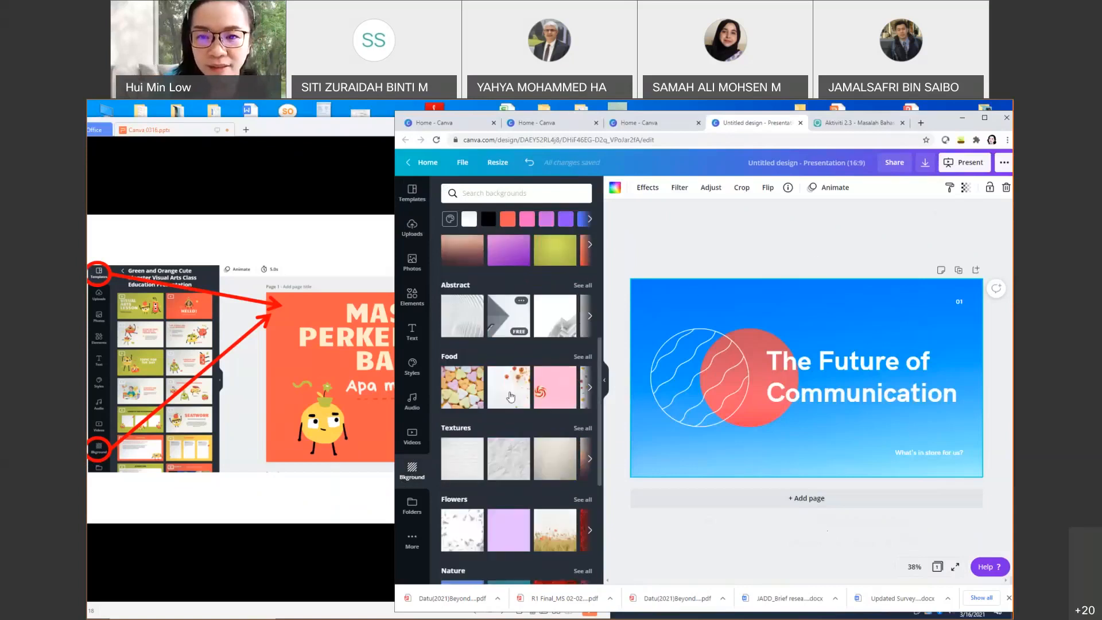
left_click(469, 319)
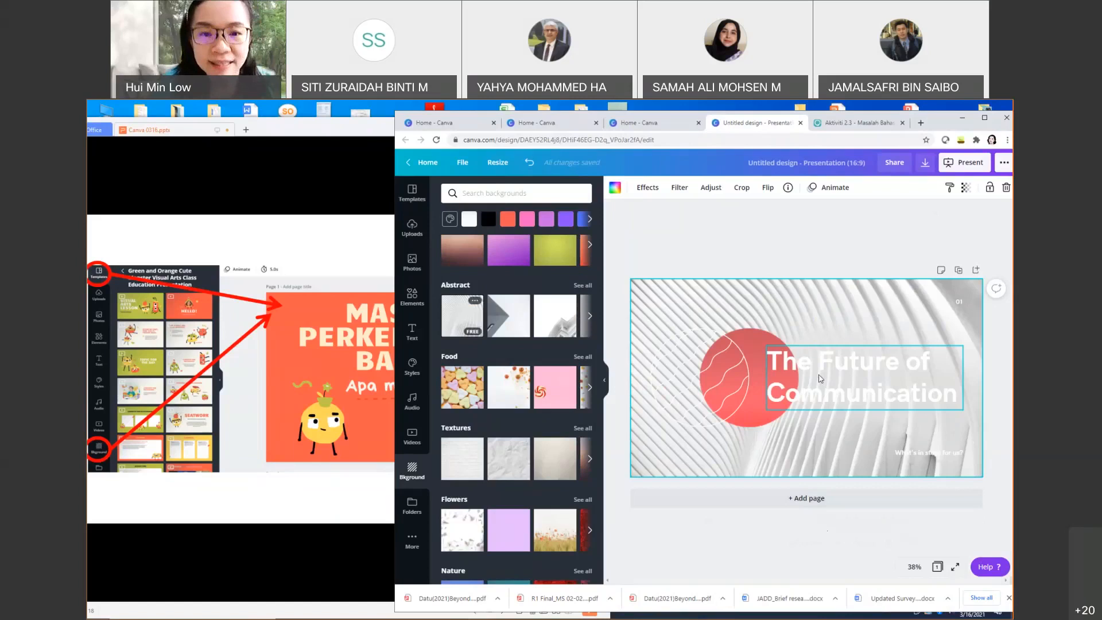
left_click(325, 194)
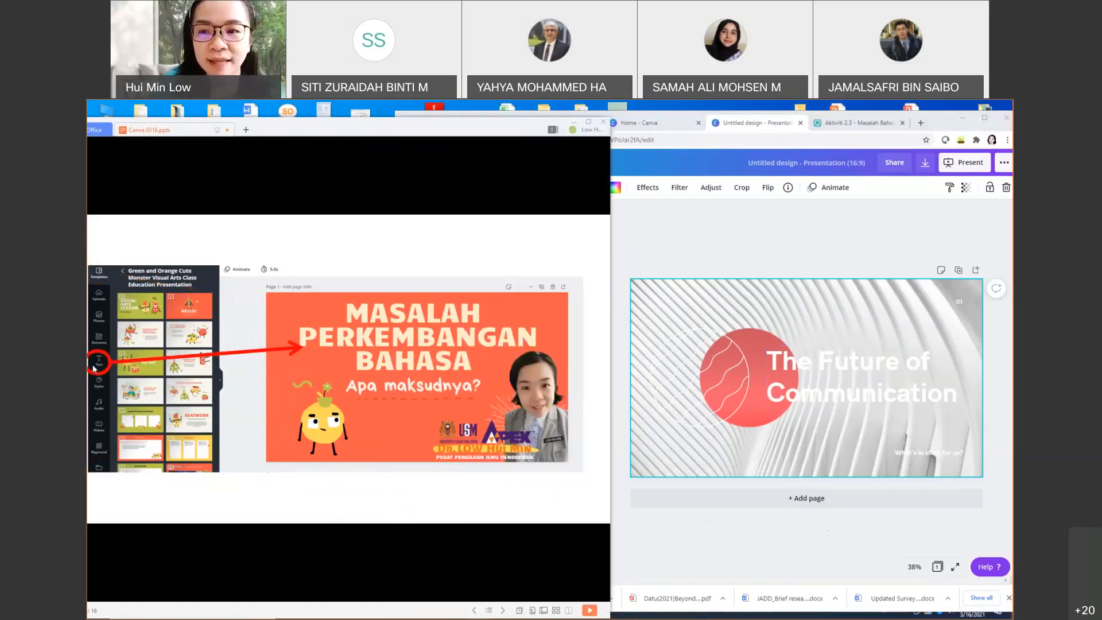
left_click(636, 242)
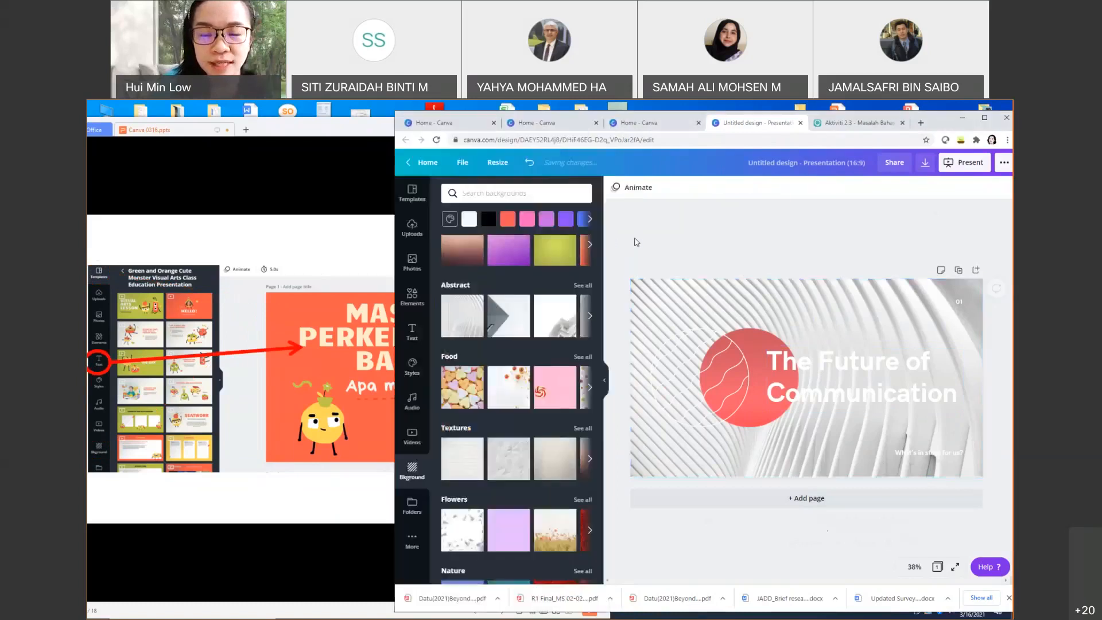
Step: Browse the Text panel's font combinations, then select the HK Grotesk Bold 110 title box
left_click(411, 332)
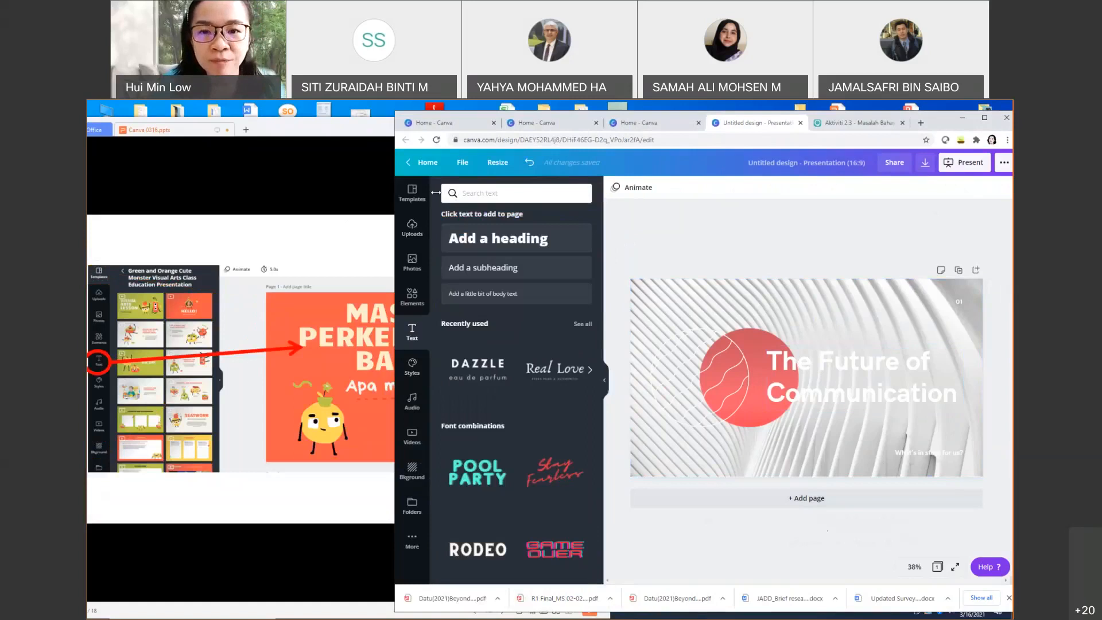
left_click_drag(435, 192, 477, 192)
scroll(583, 477, "down", 1)
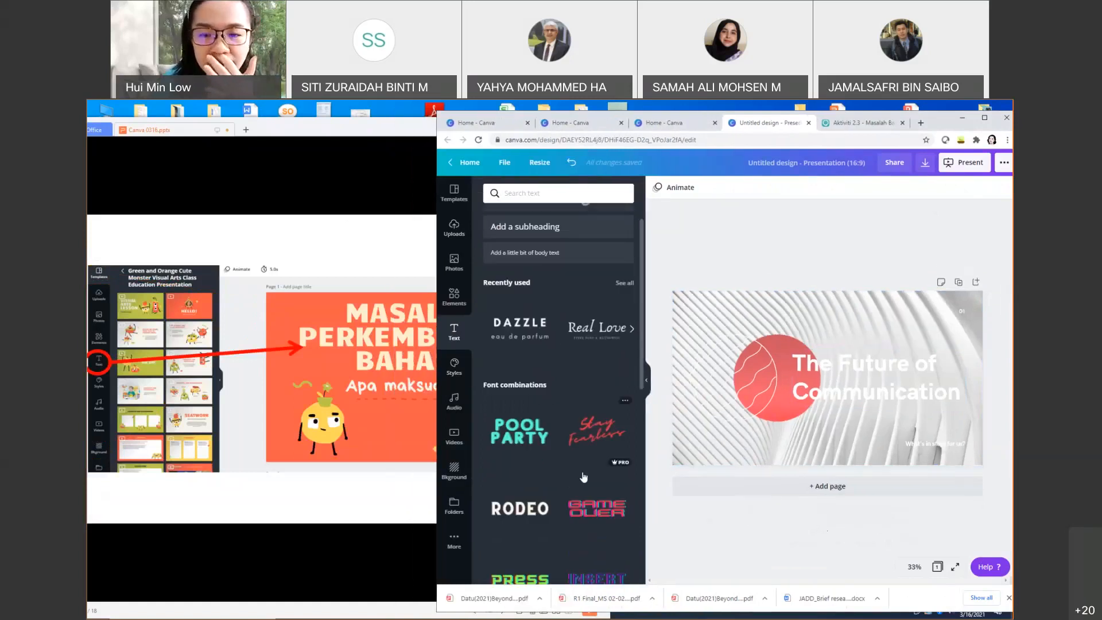
scroll(583, 477, "down", 5)
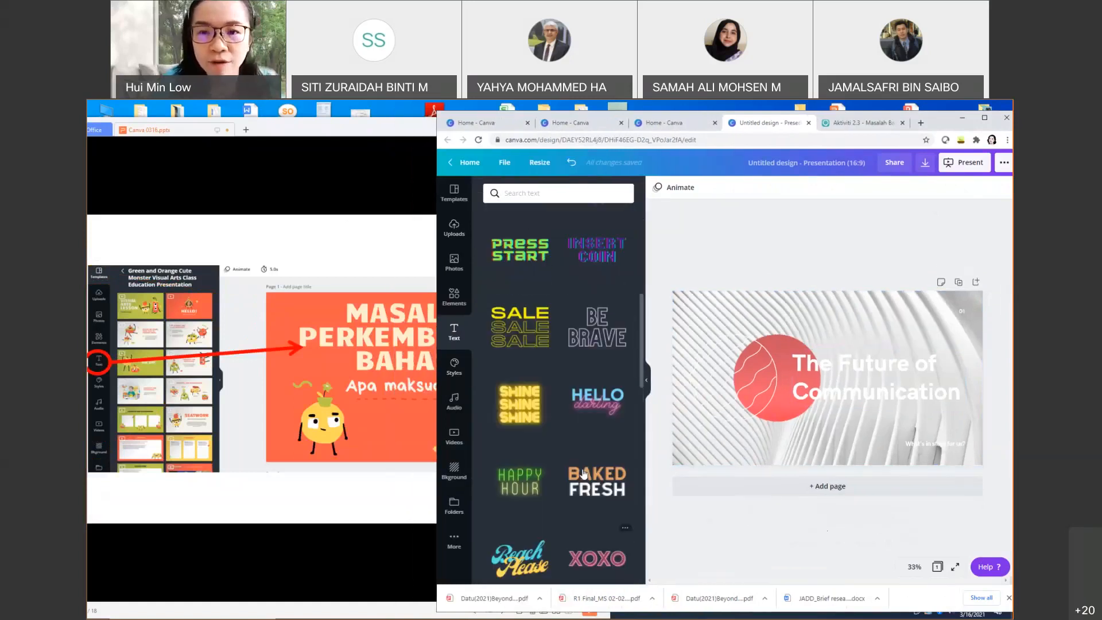
scroll(583, 474, "up", 6)
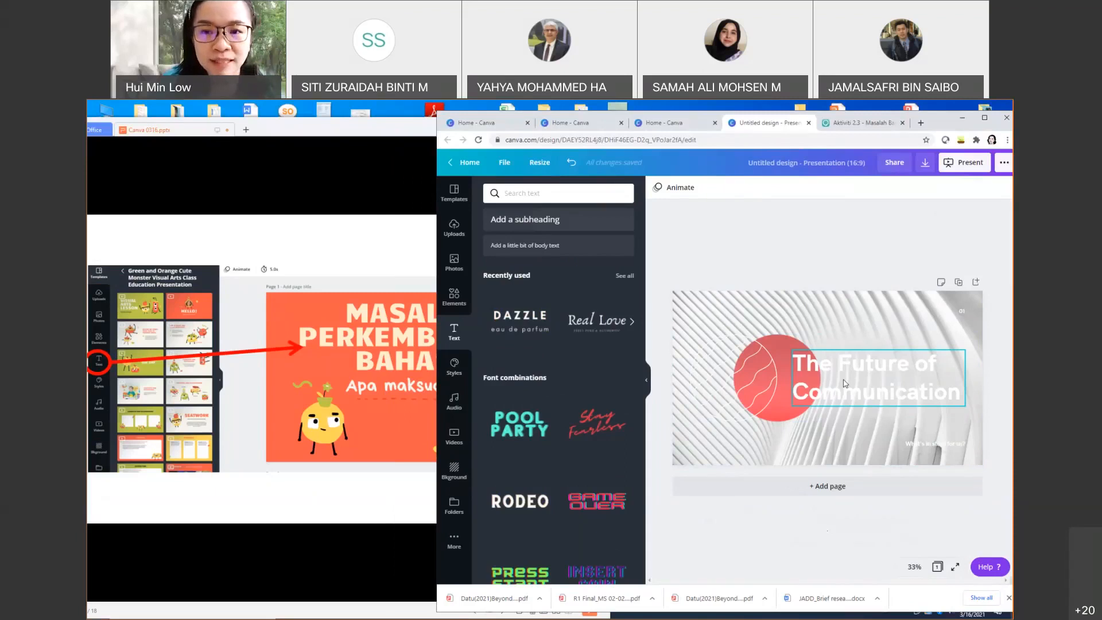
scroll(568, 342, "down", 1)
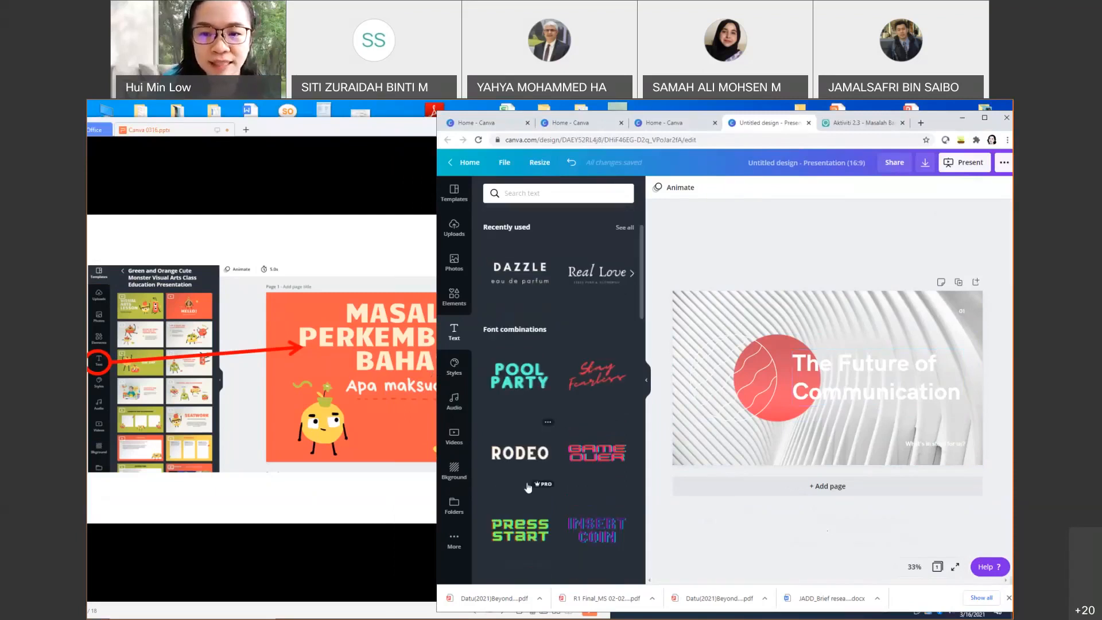
scroll(589, 420, "down", 2)
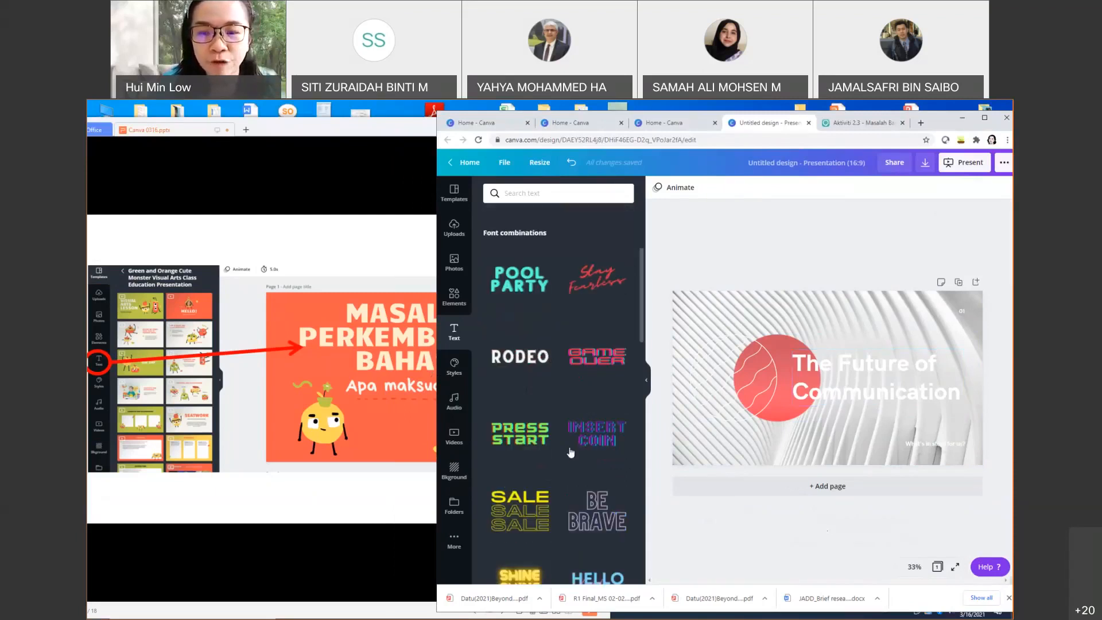
left_click(548, 197)
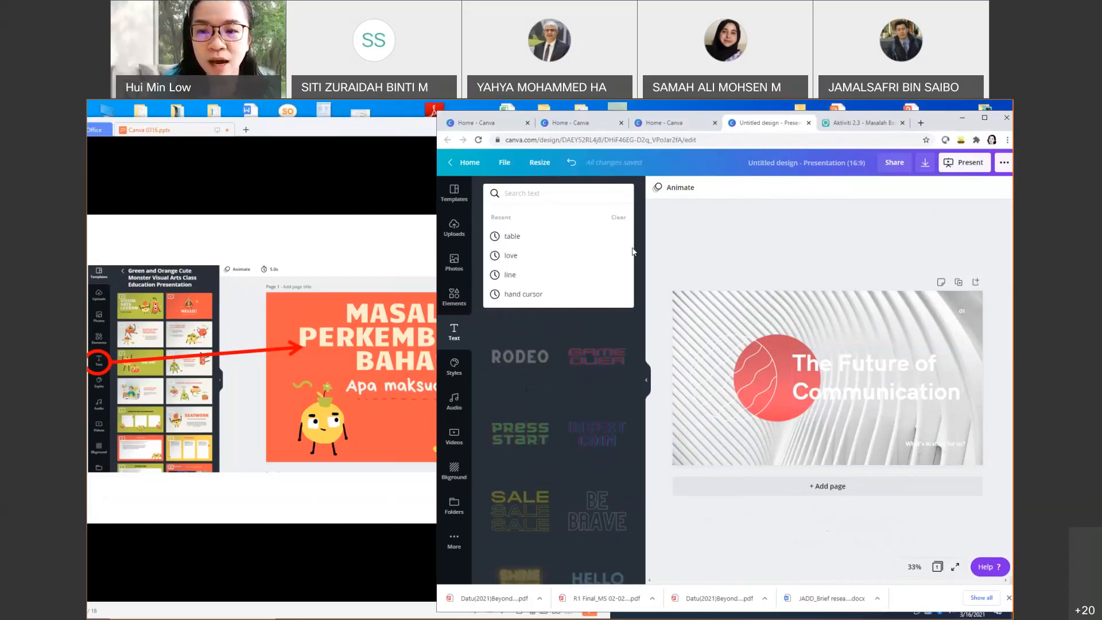
left_click(594, 398)
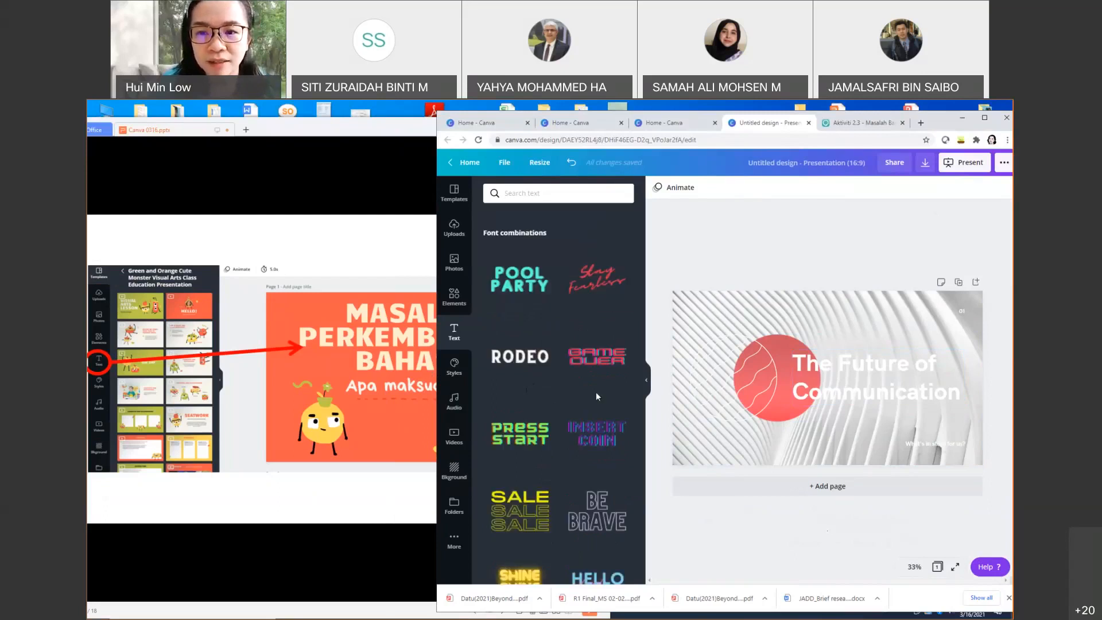
left_click(852, 391)
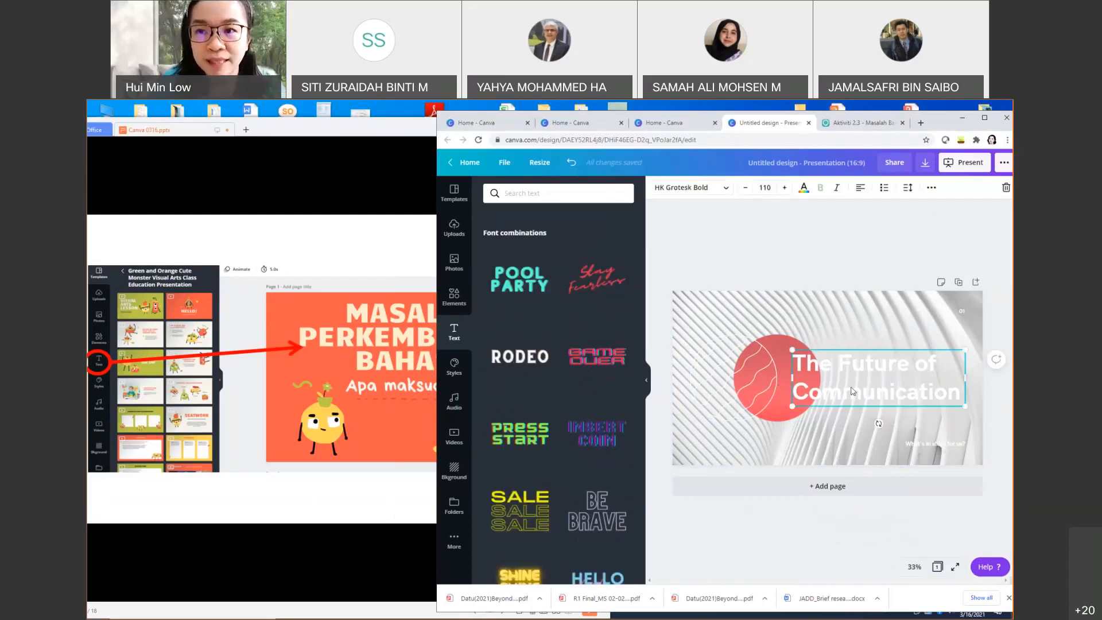
Step: Colour all of the 'The Future of Communication' title text black
left_click(727, 189)
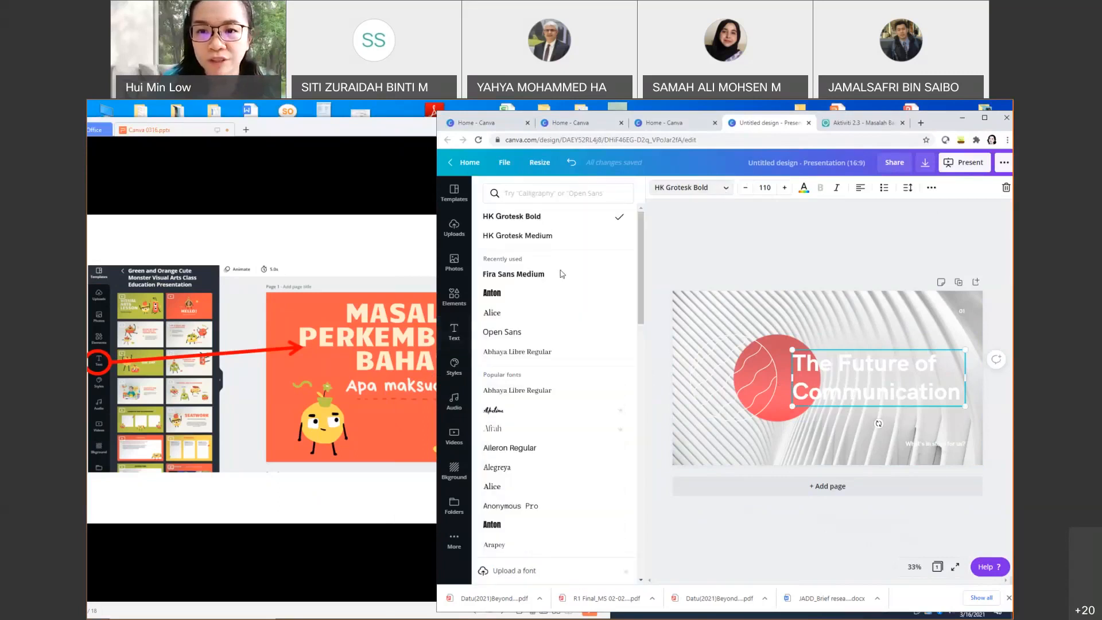
double_click(883, 374)
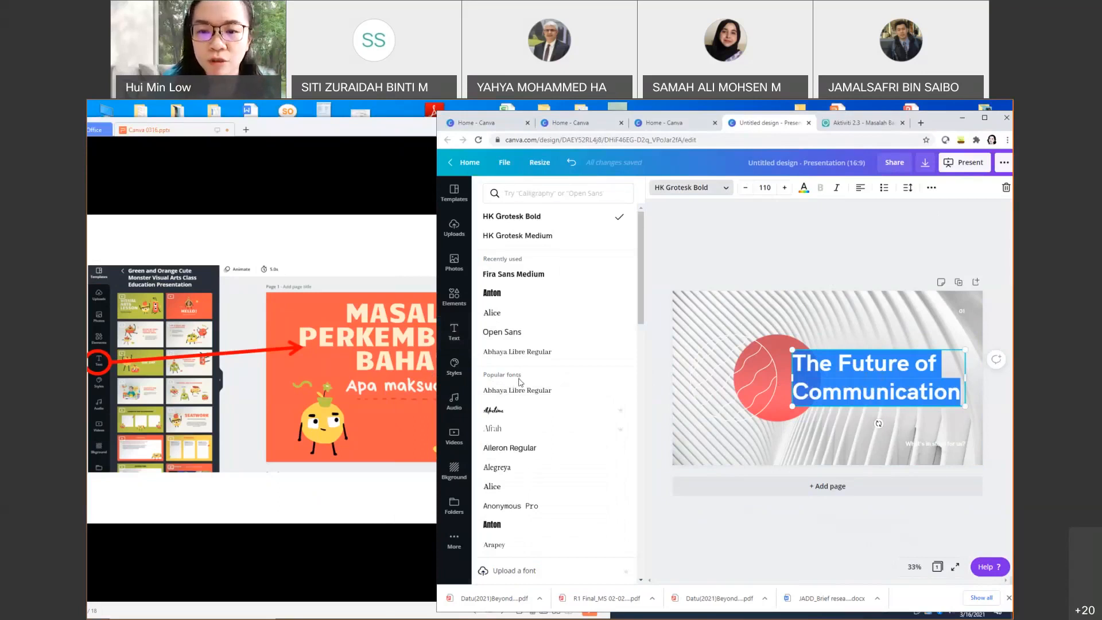
left_click(803, 187)
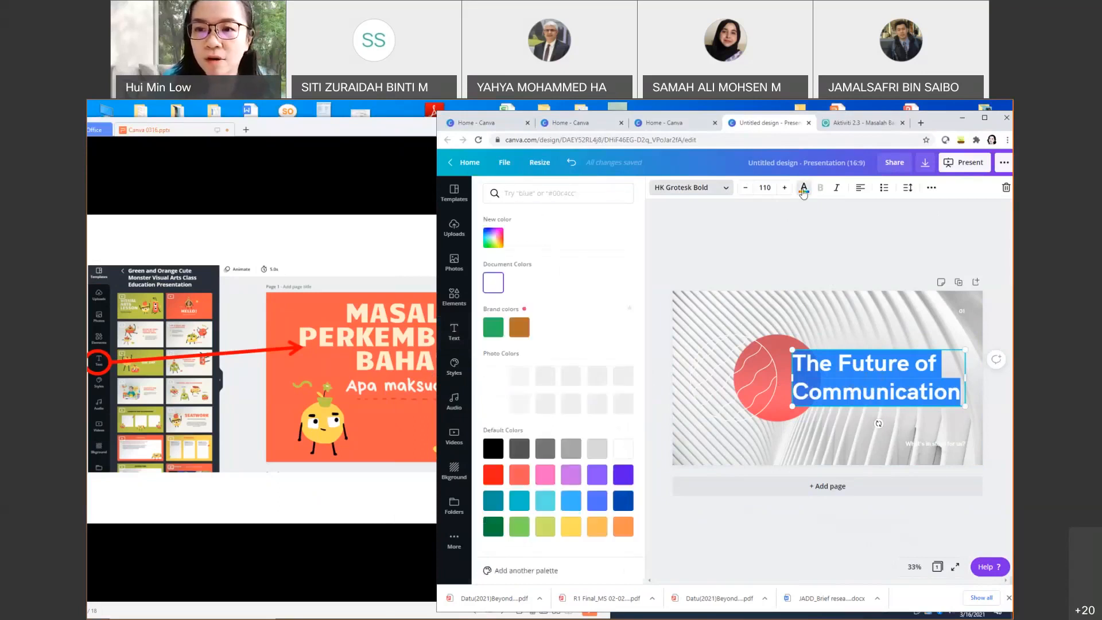
left_click(493, 420)
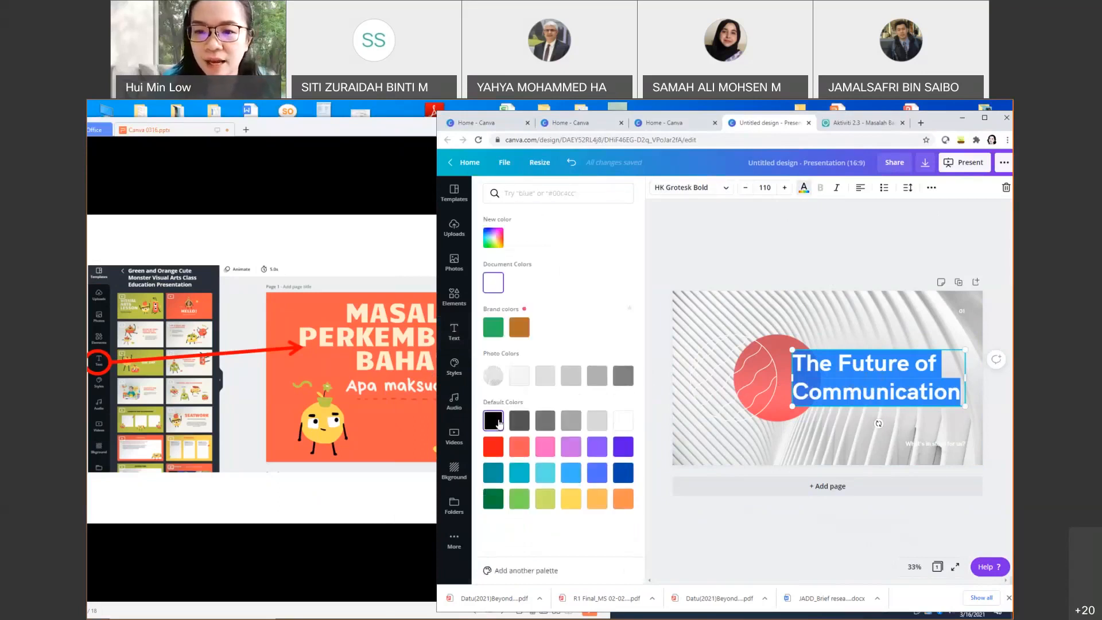
left_click(757, 446)
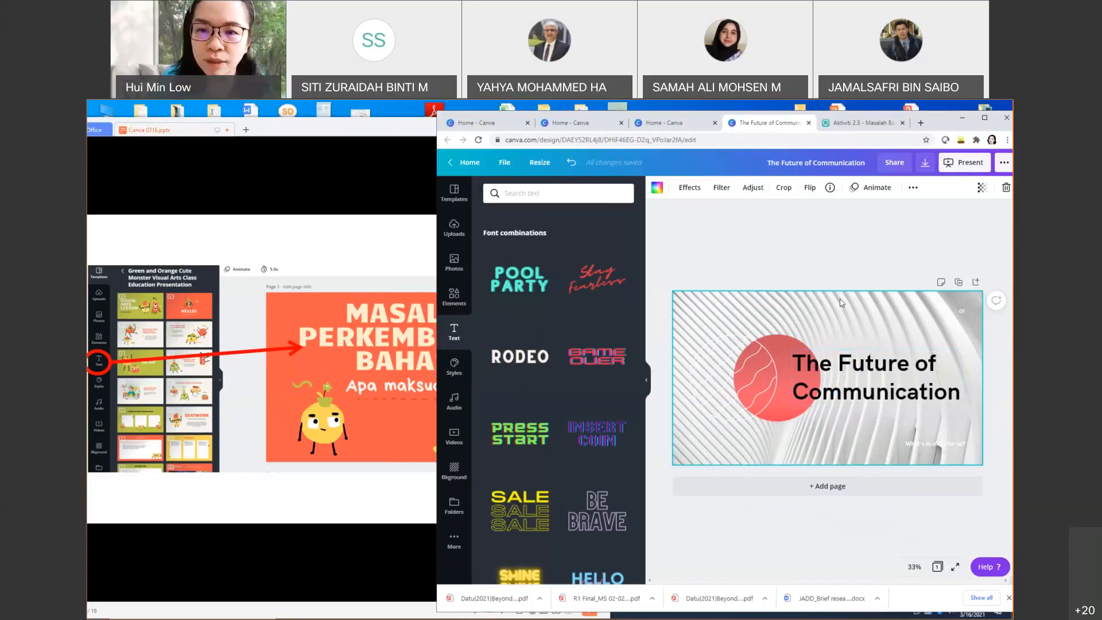
left_click(848, 368)
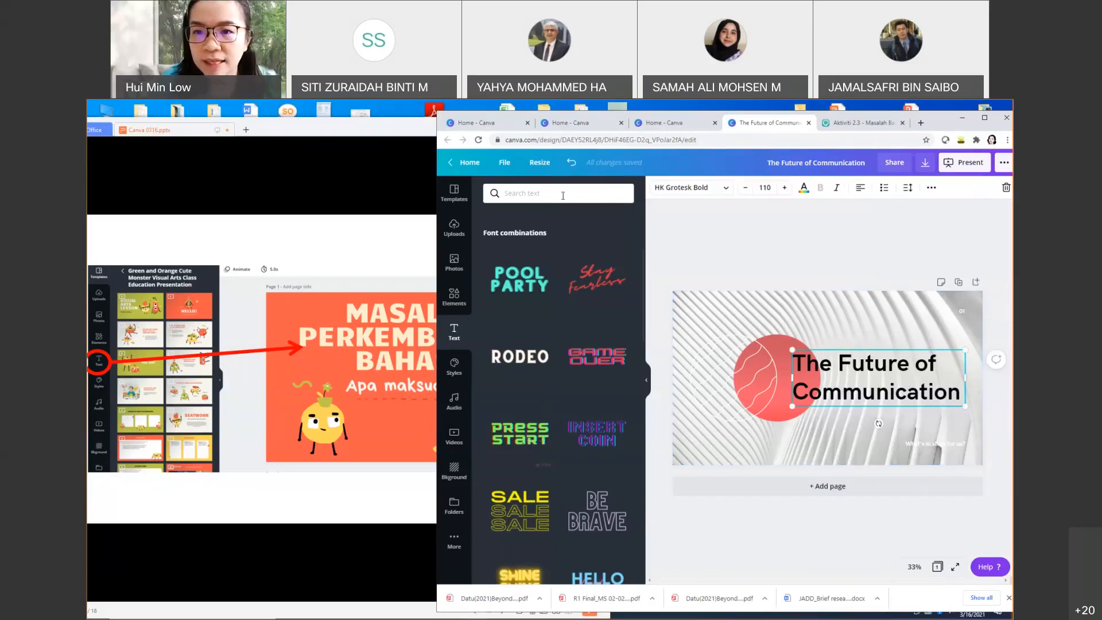
Step: Apply Archivo Black to the title and widen its box so it breaks after 'The Future of'
left_click(726, 190)
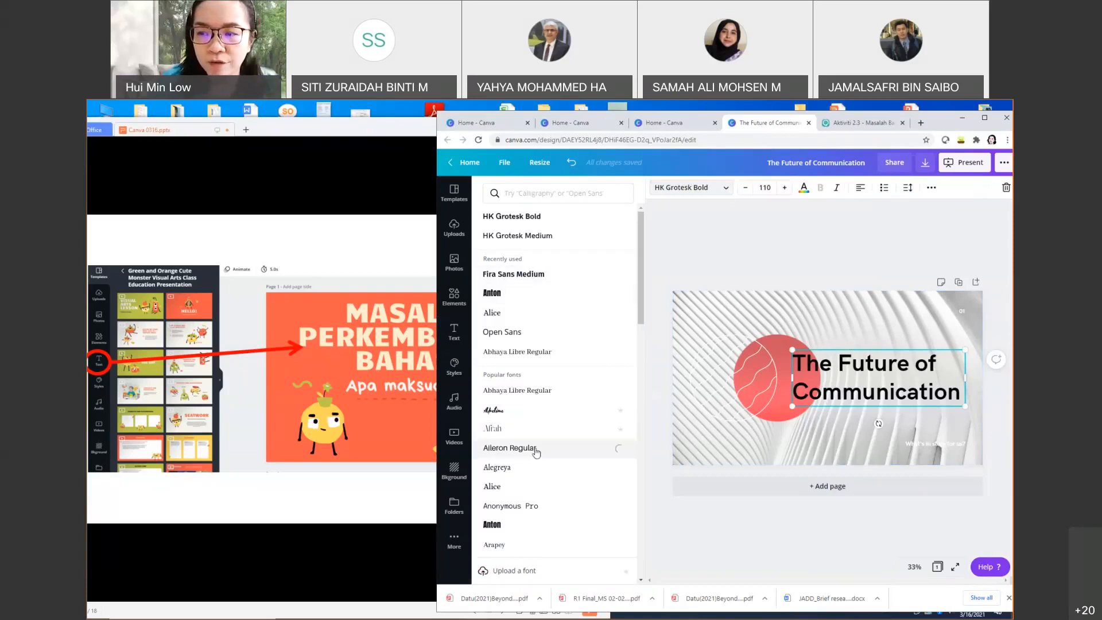
scroll(536, 452, "down", 2)
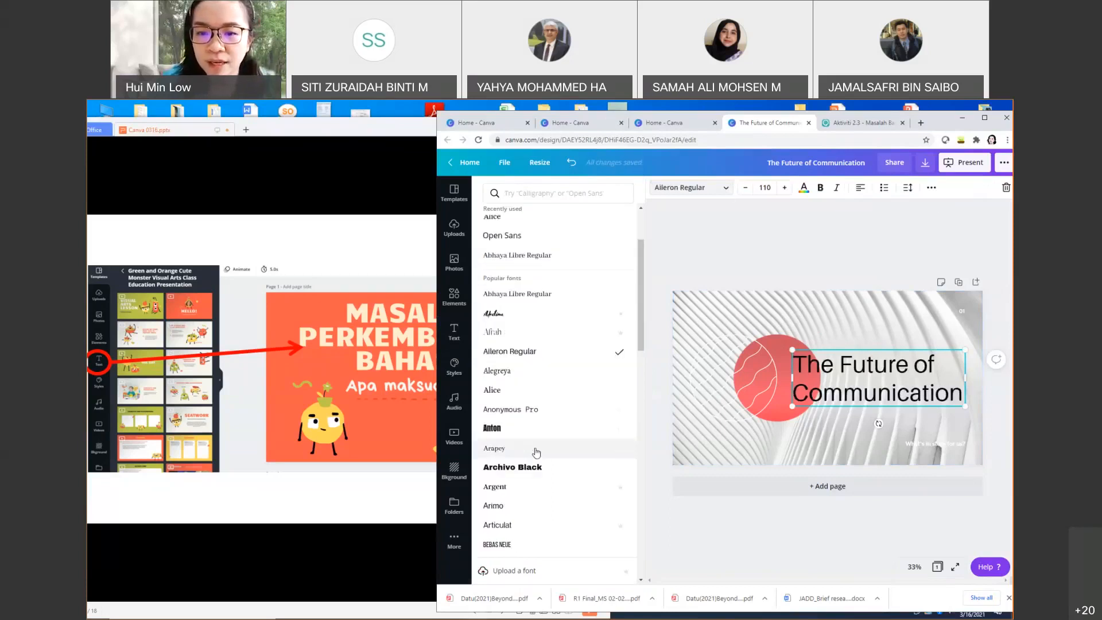
left_click(527, 468)
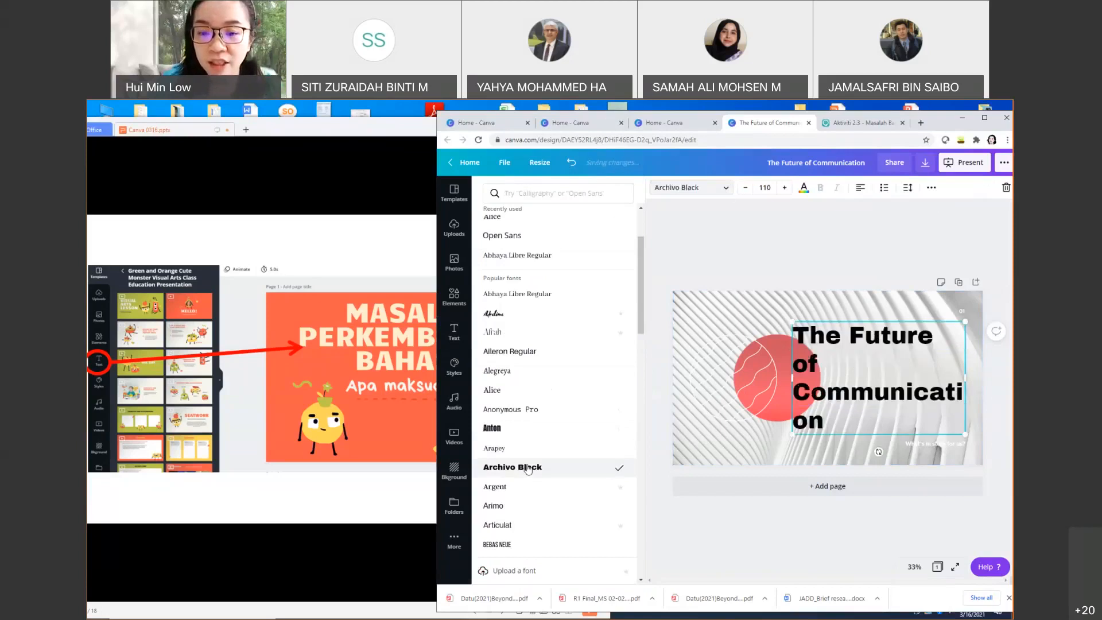
scroll(531, 470, "down", 4)
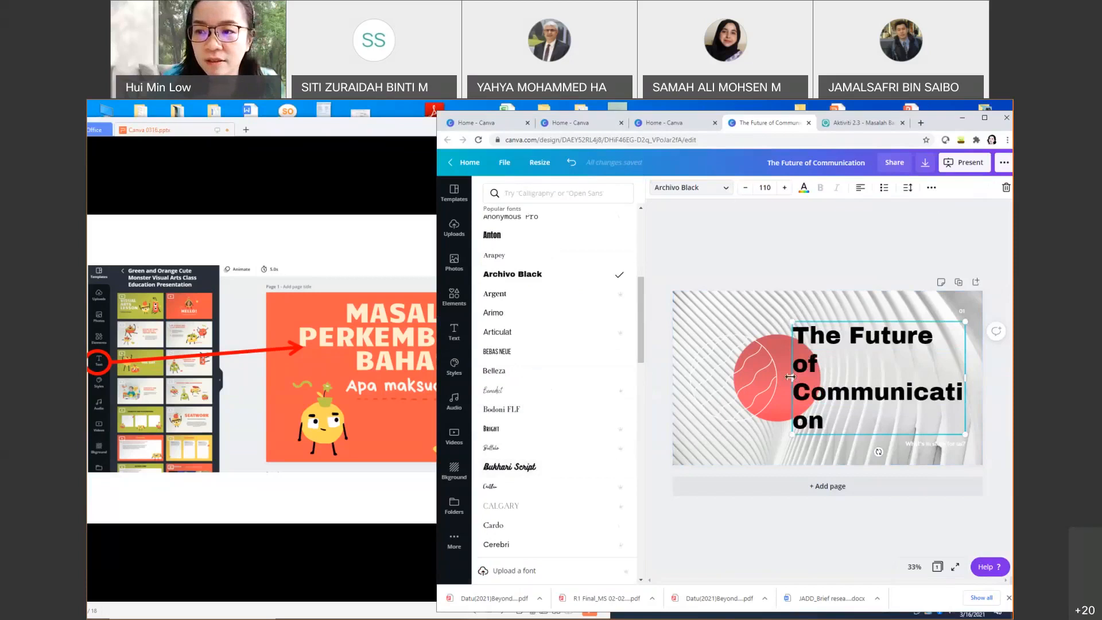
left_click_drag(792, 378, 733, 380)
left_click_drag(799, 357, 825, 358)
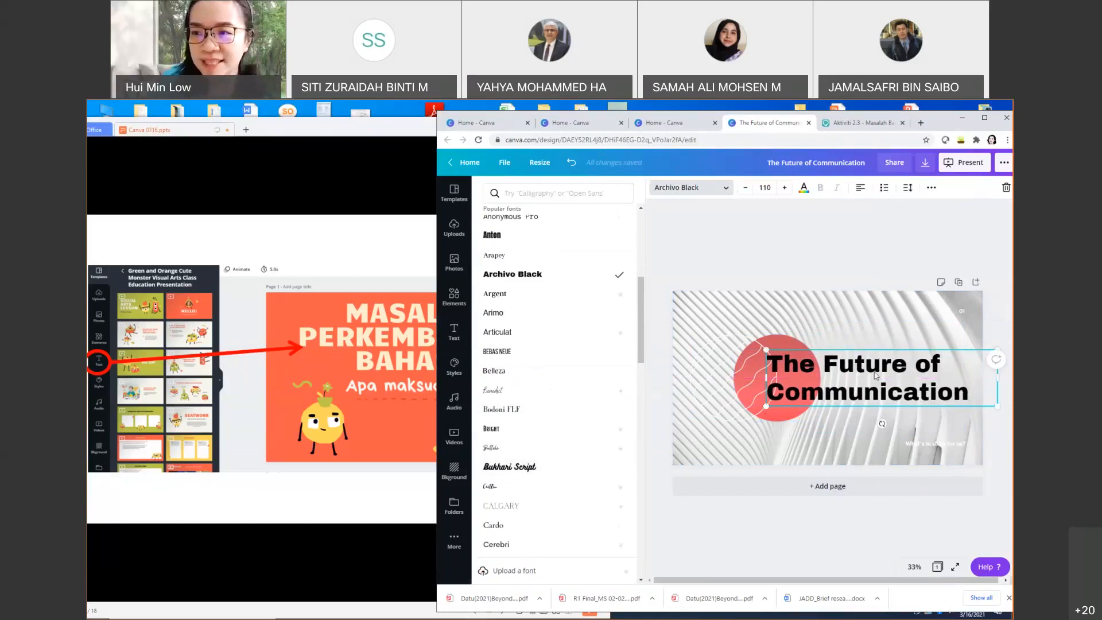
Step: Reduce the title's line height to about 0.89 and tighten its letter spacing
left_click(930, 189)
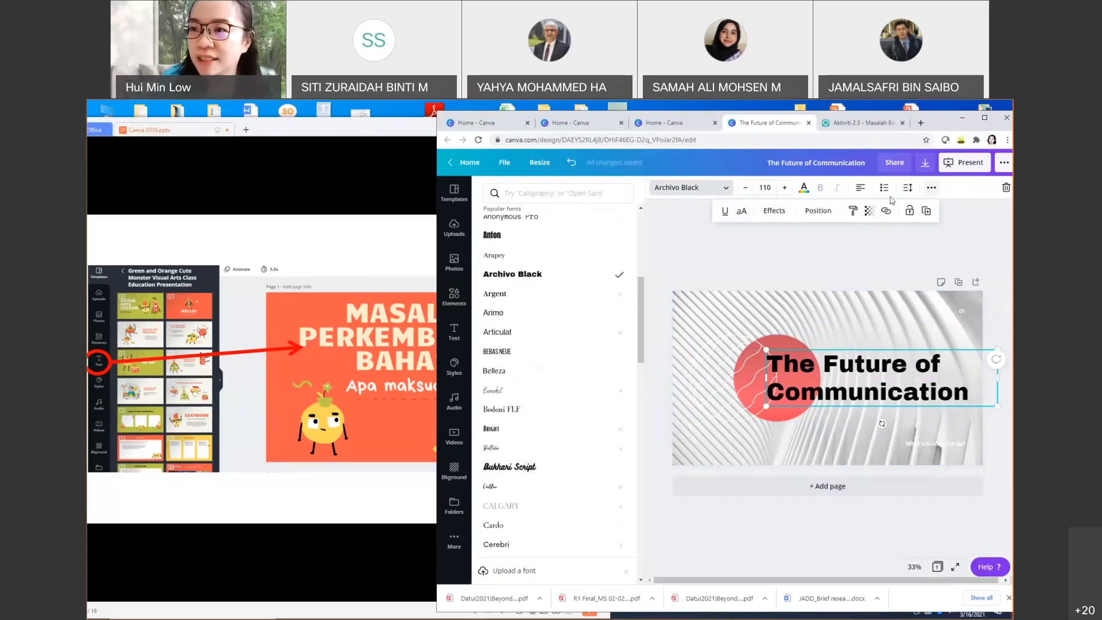
left_click(907, 188)
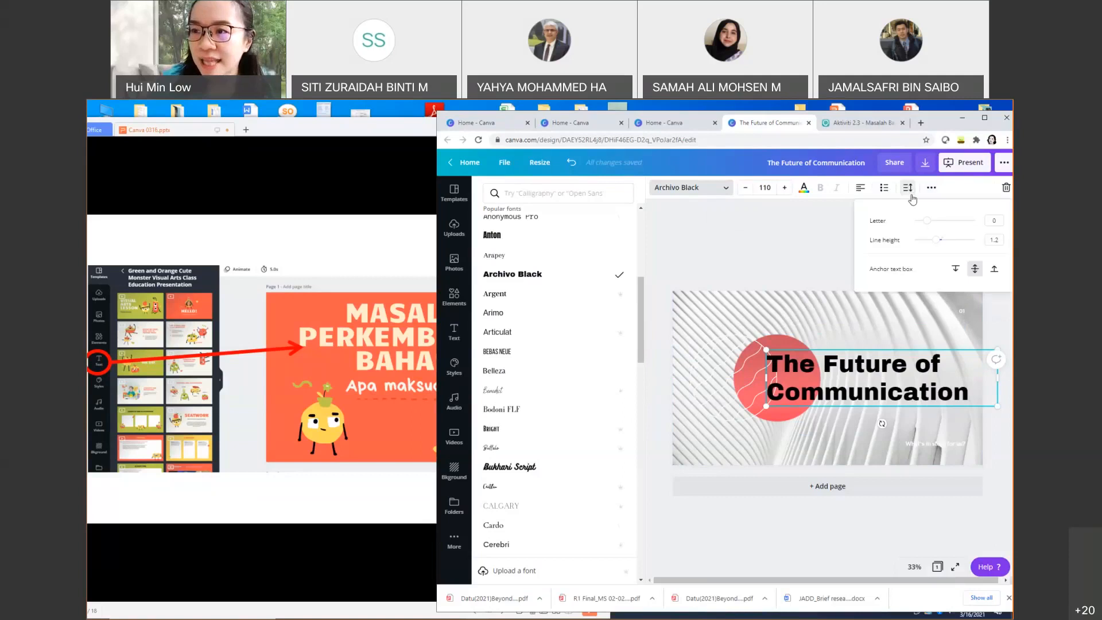
left_click(935, 238)
left_click_drag(934, 241, 928, 243)
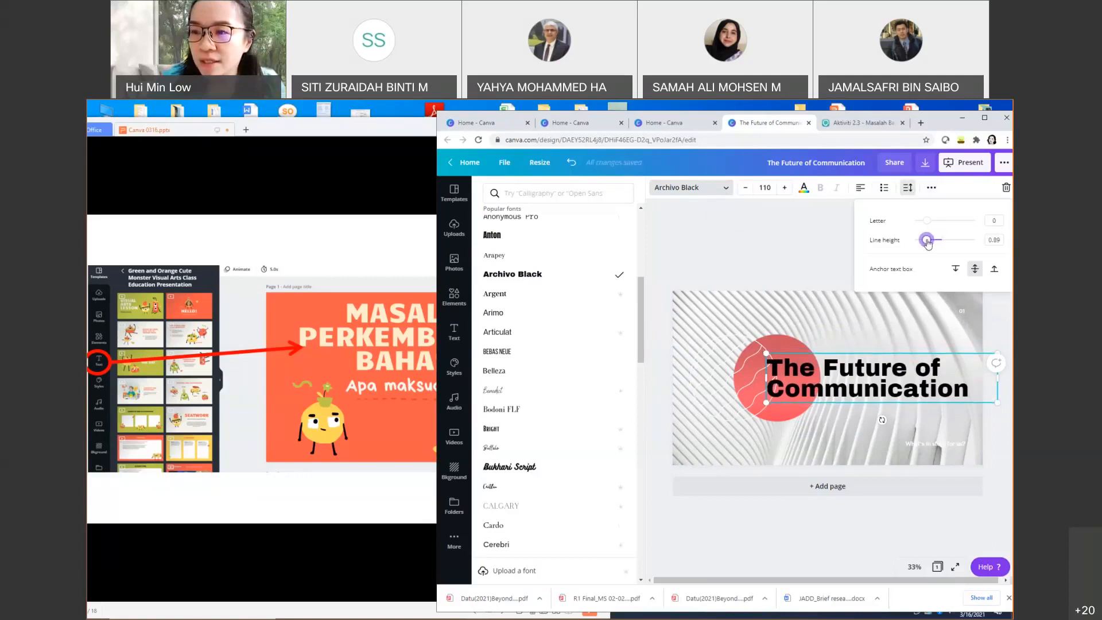
mouse_move(927, 220)
left_mouse_down()
mouse_move(936, 224)
mouse_move(925, 225)
mouse_move(928, 241)
left_mouse_up()
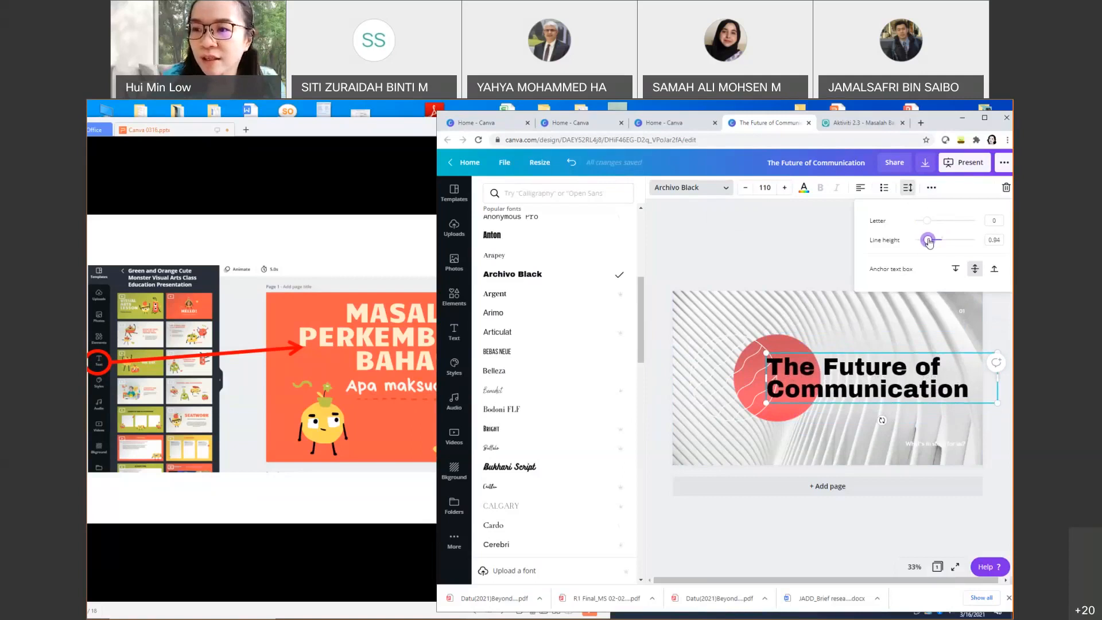
left_click(914, 322)
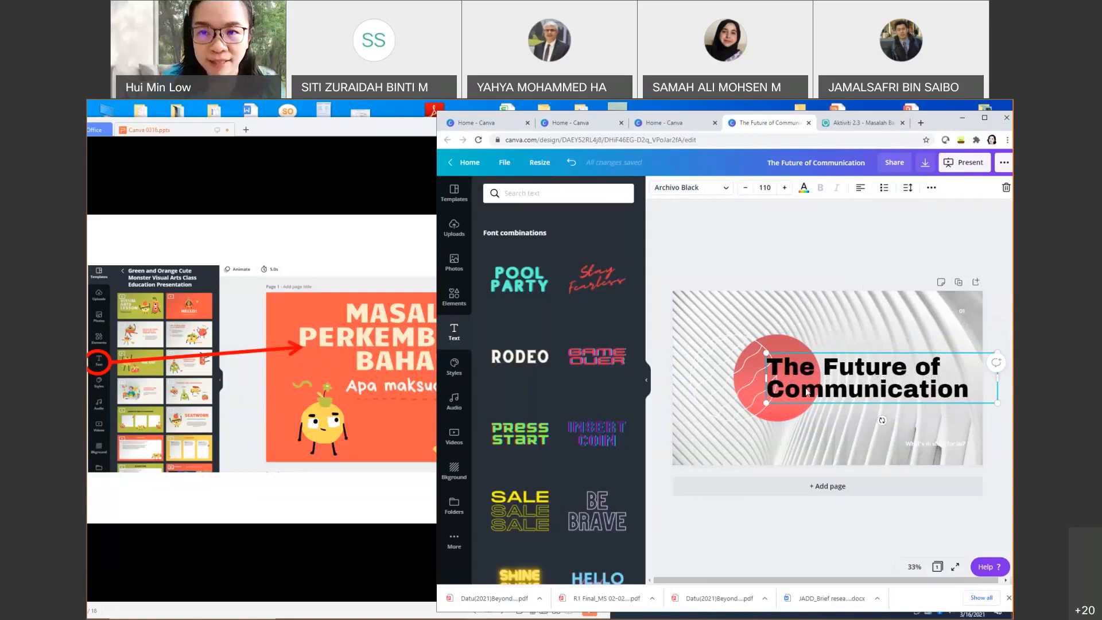
Step: Squeeze the title letters further, ending at letter spacing -45 and line height 0.92
left_click(699, 195)
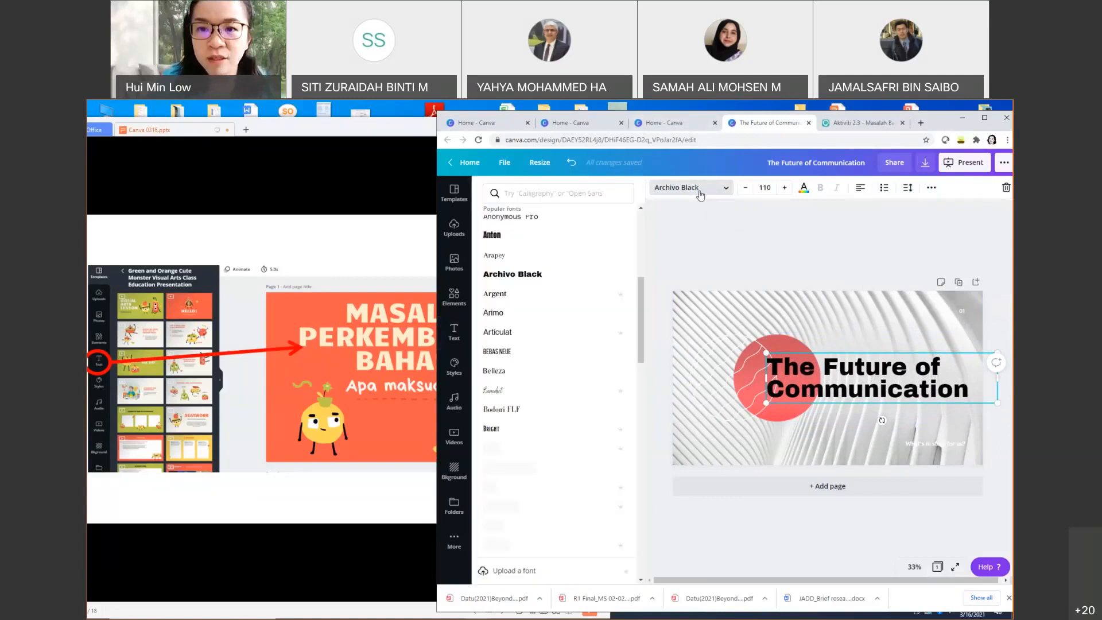
left_click(774, 188)
left_click(804, 188)
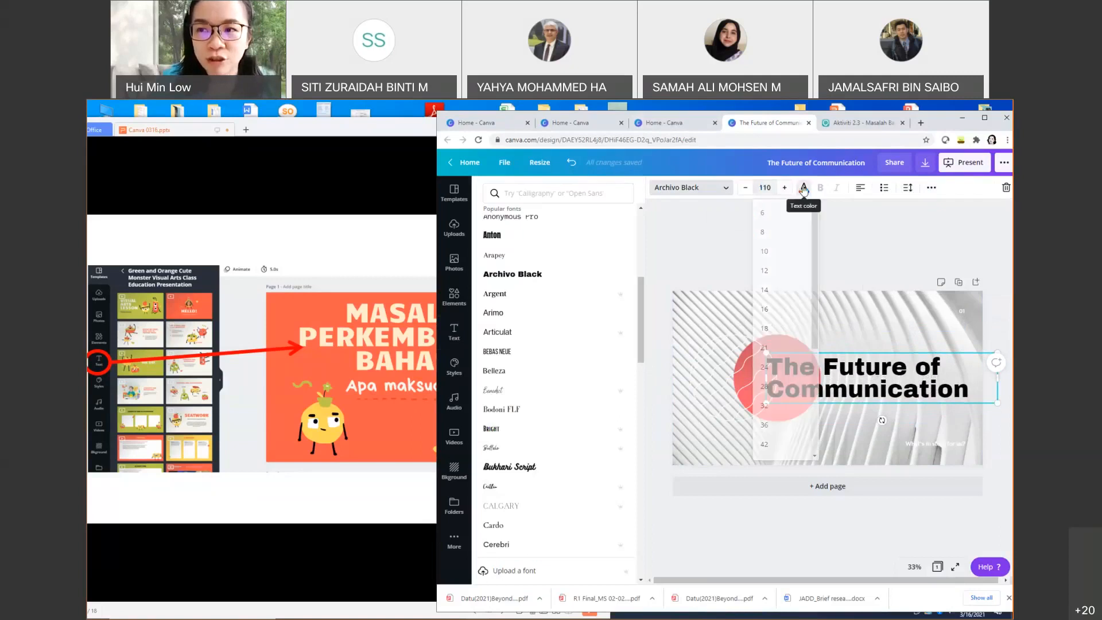
left_click(804, 188)
left_click(907, 188)
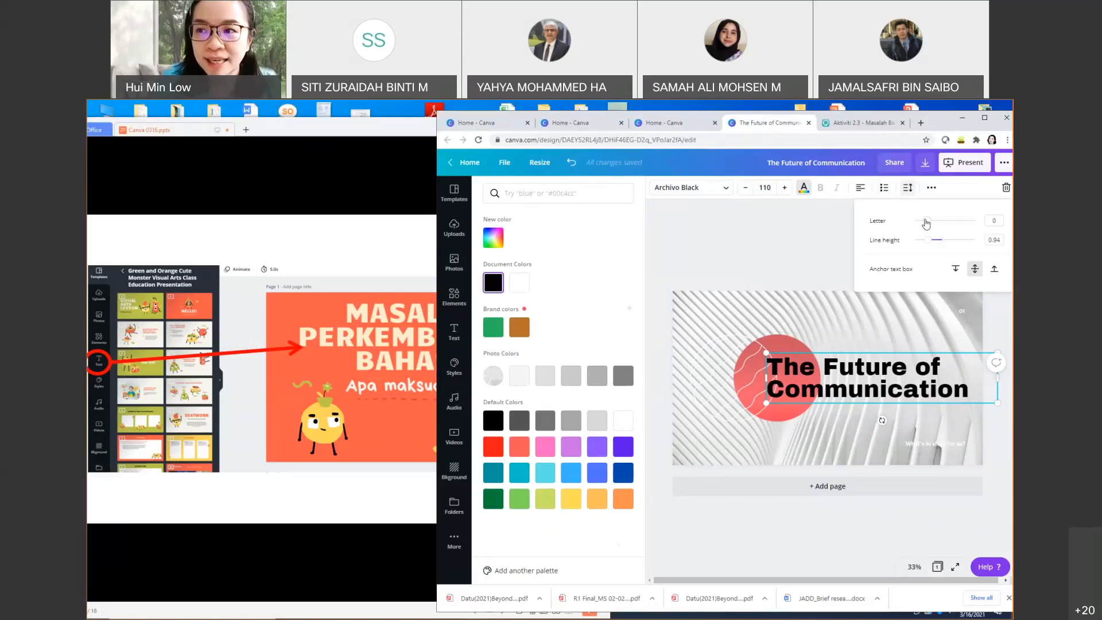
left_click_drag(926, 221, 929, 244)
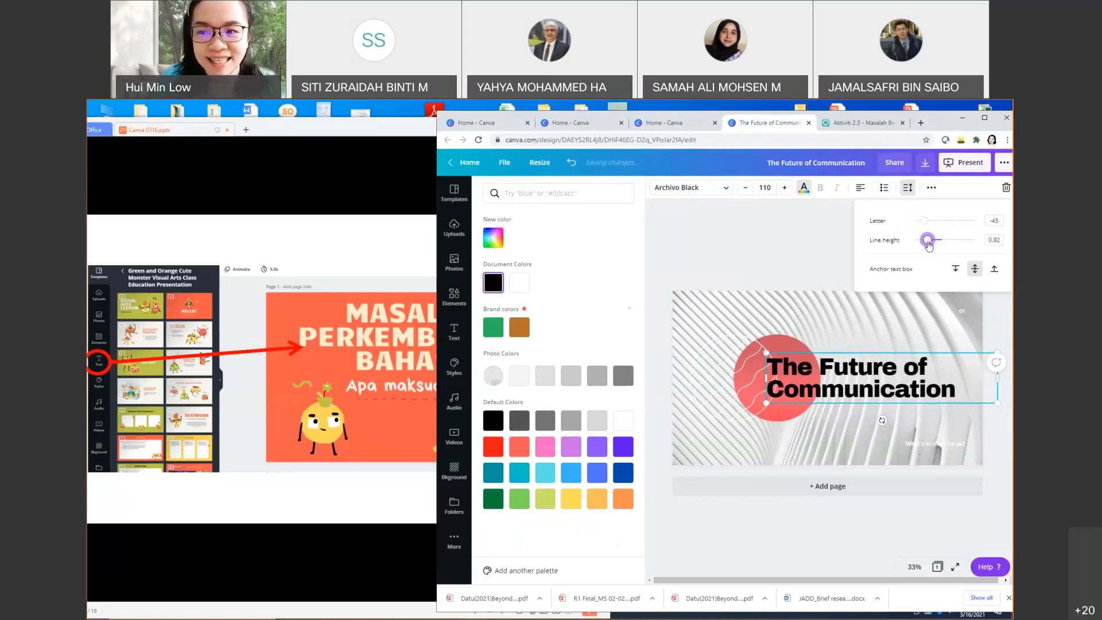
left_click(773, 258)
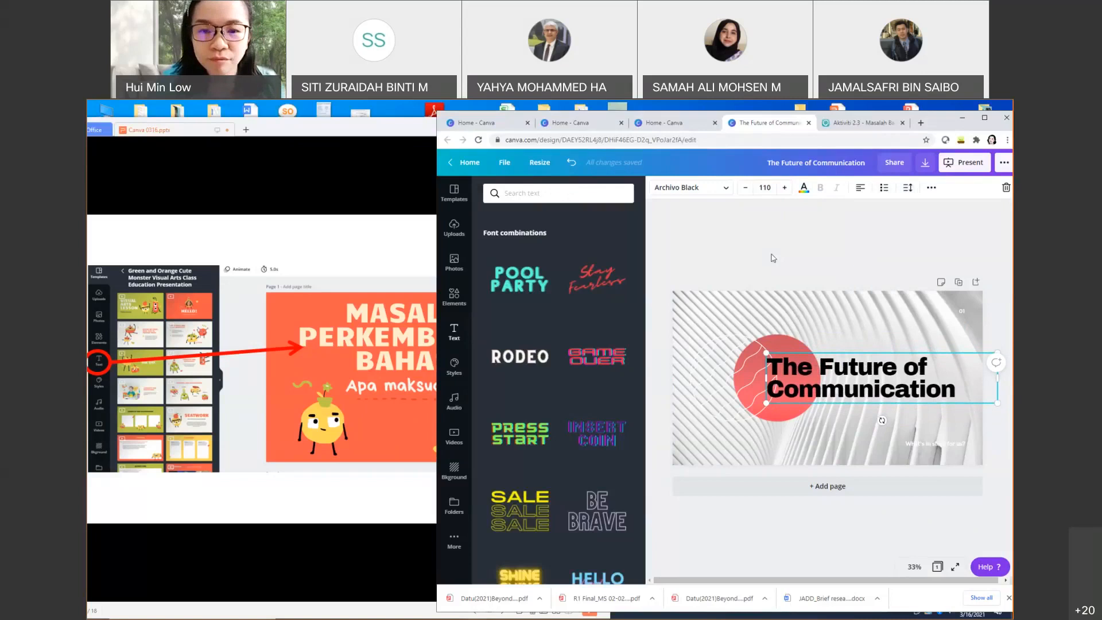
Step: Search the Elements library for 'planet' graphics
left_click(304, 494)
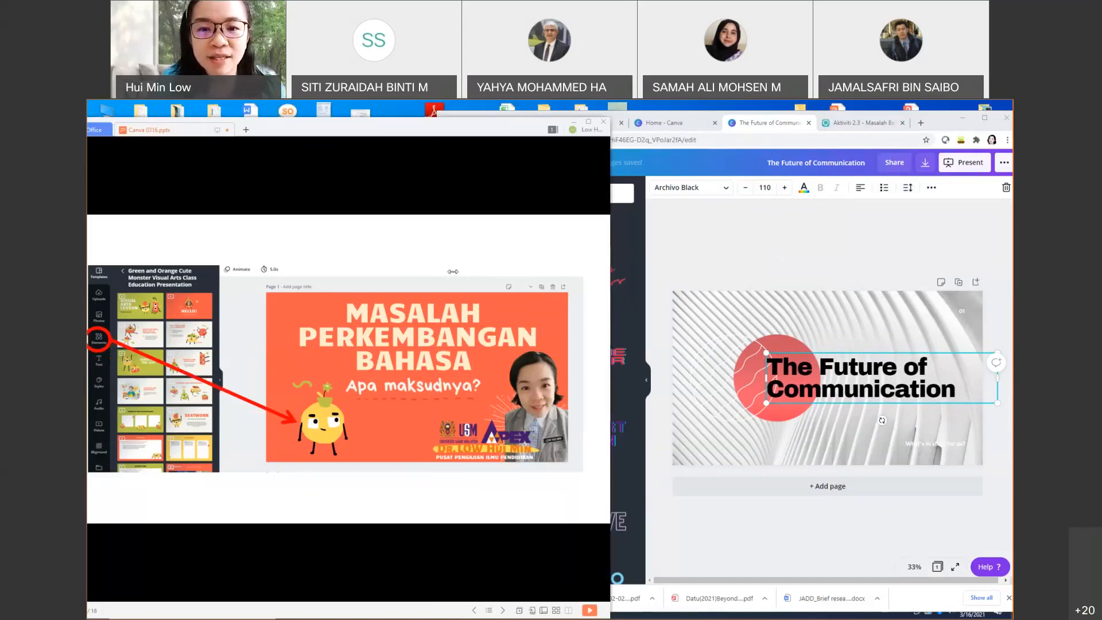
left_click_drag(436, 277, 437, 277)
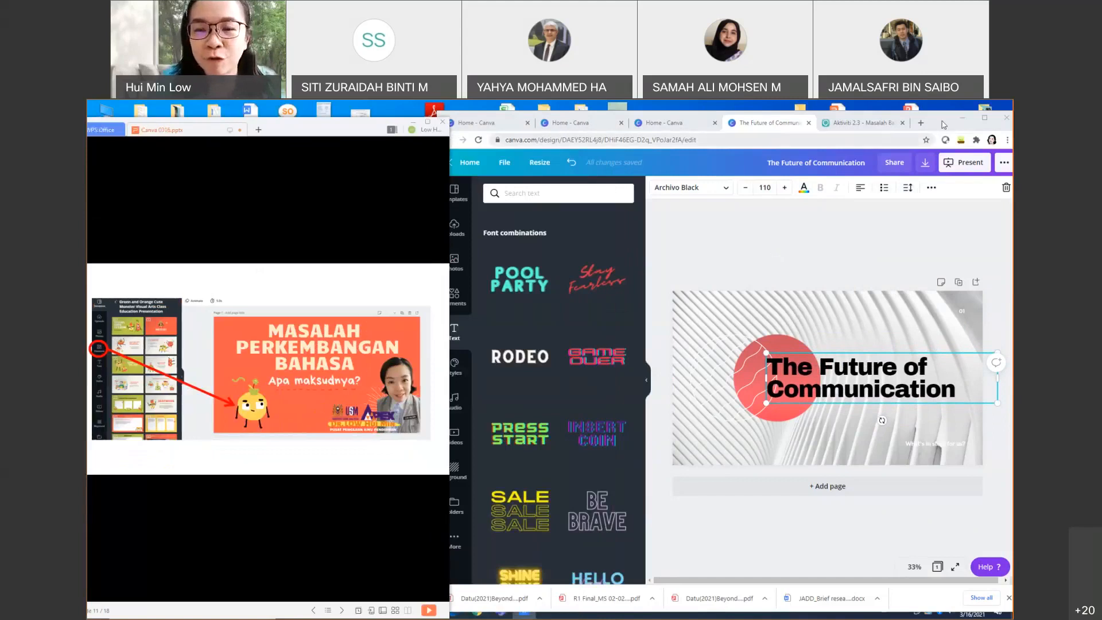
left_click(454, 296)
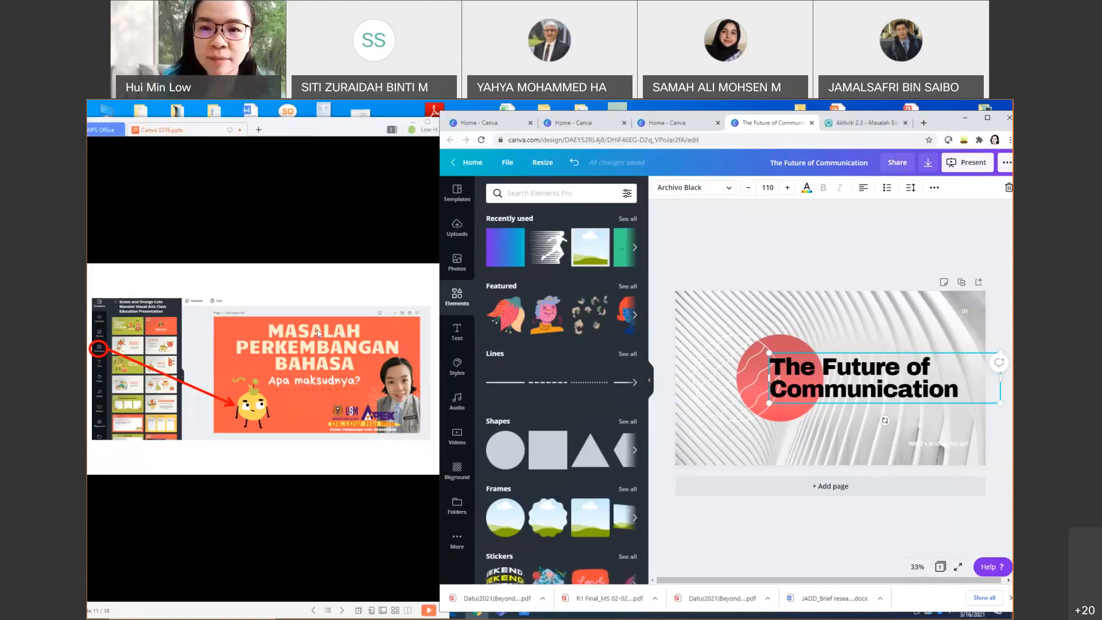
left_click(518, 198)
type("planet")
key("Return")
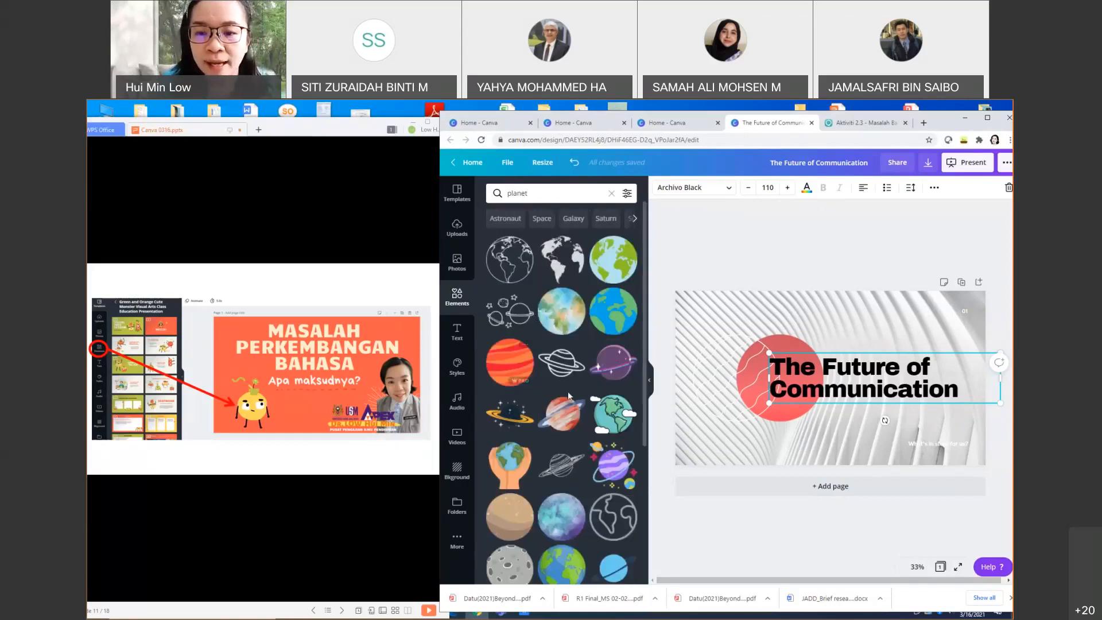
scroll(518, 492, "down", 6)
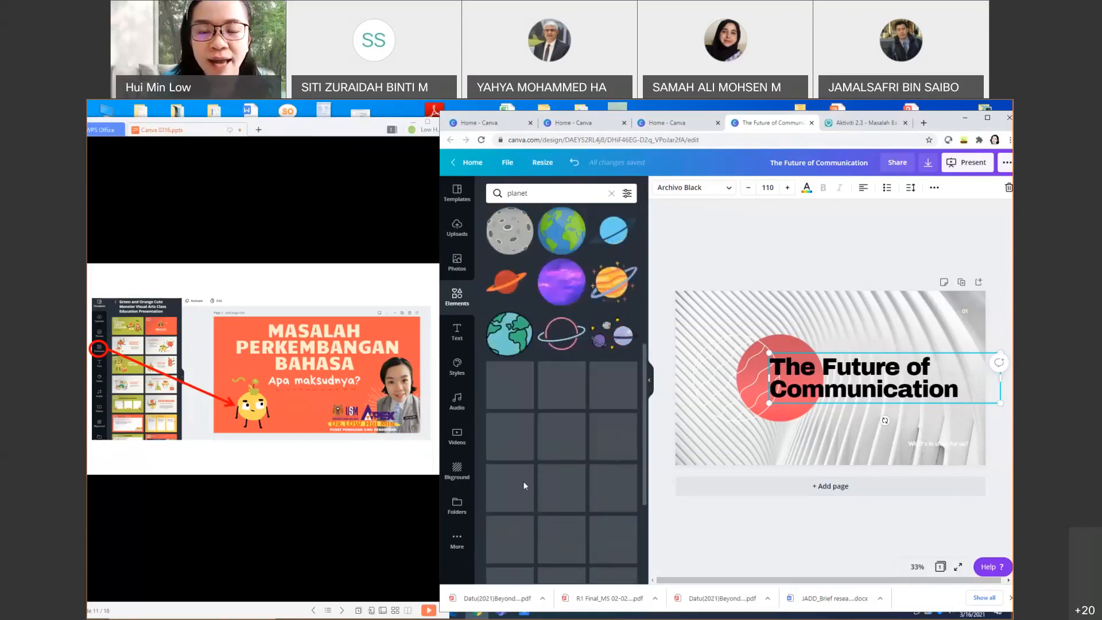
scroll(524, 487, "up", 4)
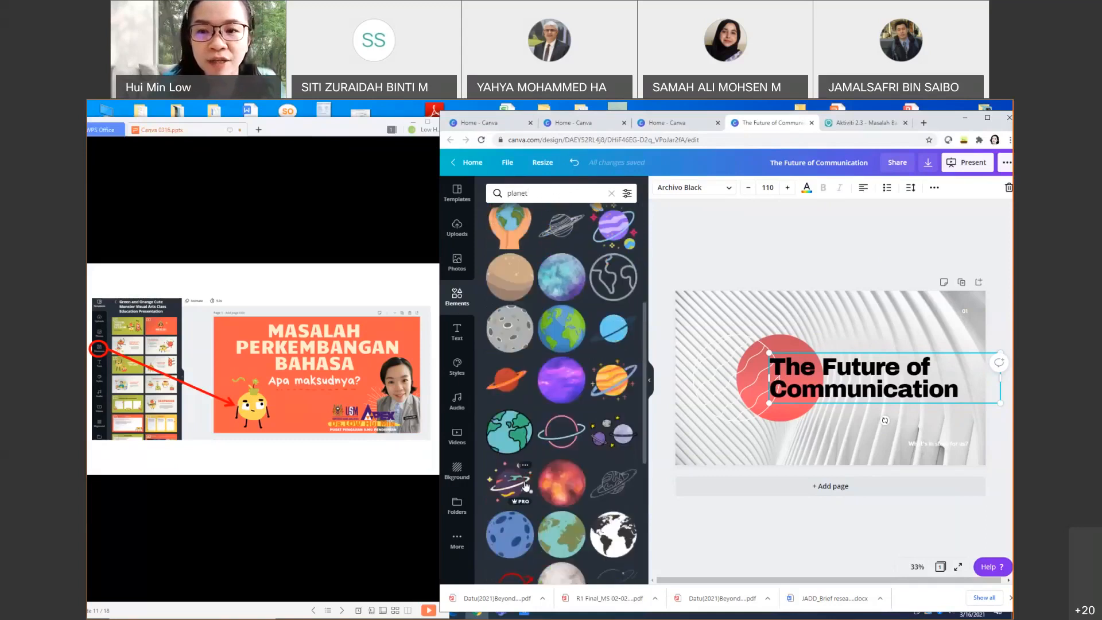
scroll(525, 485, "up", 2)
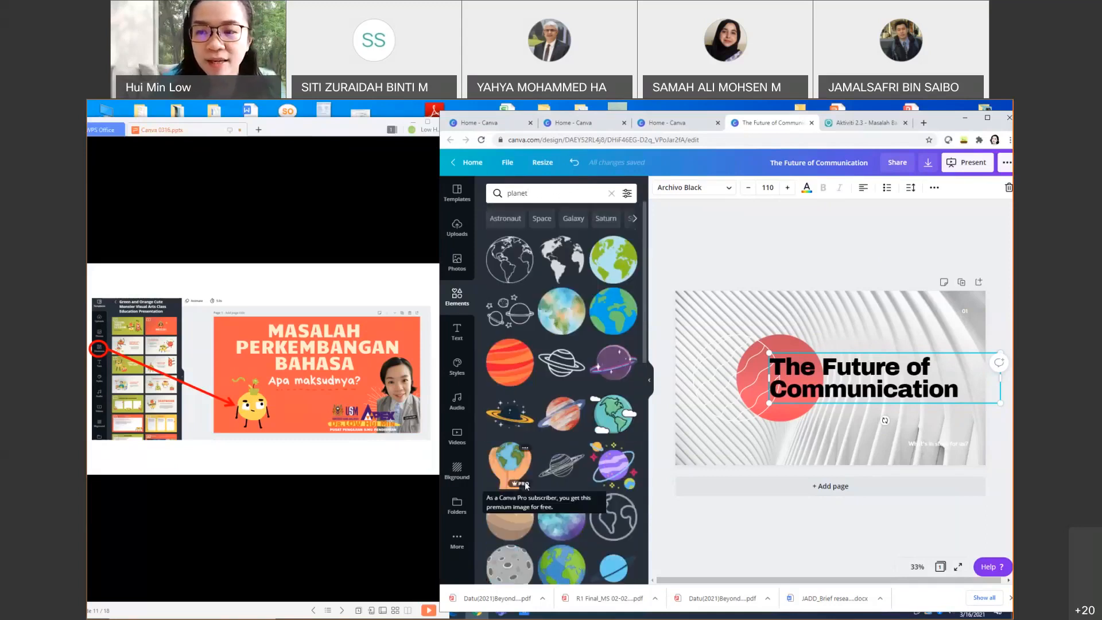
Step: Place the watercolour Earth on the slide's right side and delete the red circle
left_click(575, 322)
left_click_drag(827, 428, 936, 429)
left_click(737, 366)
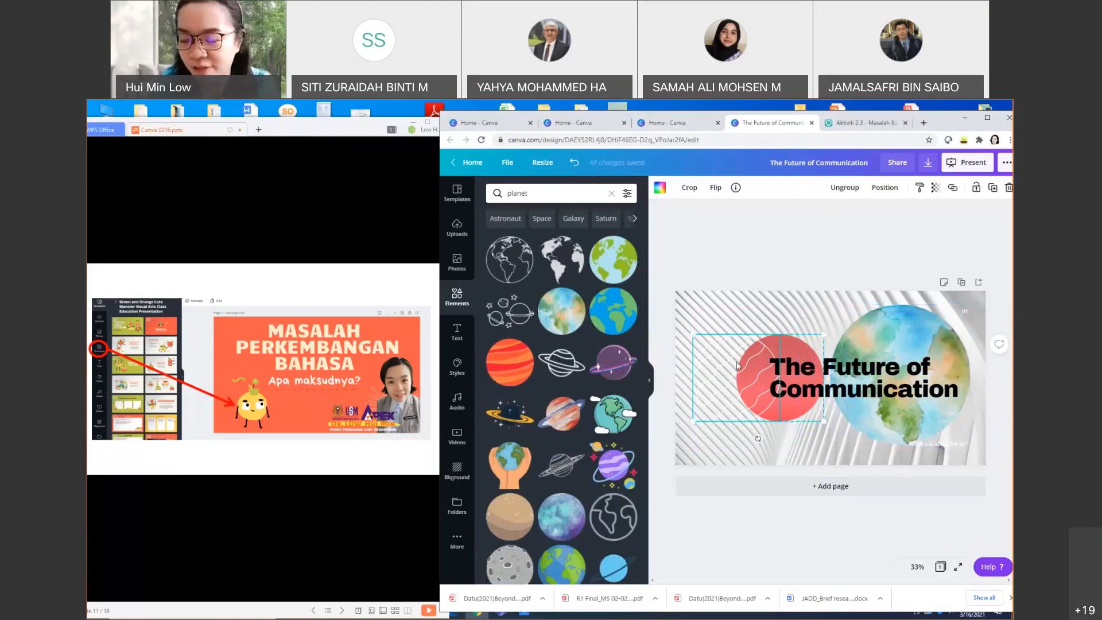
left_click(738, 365)
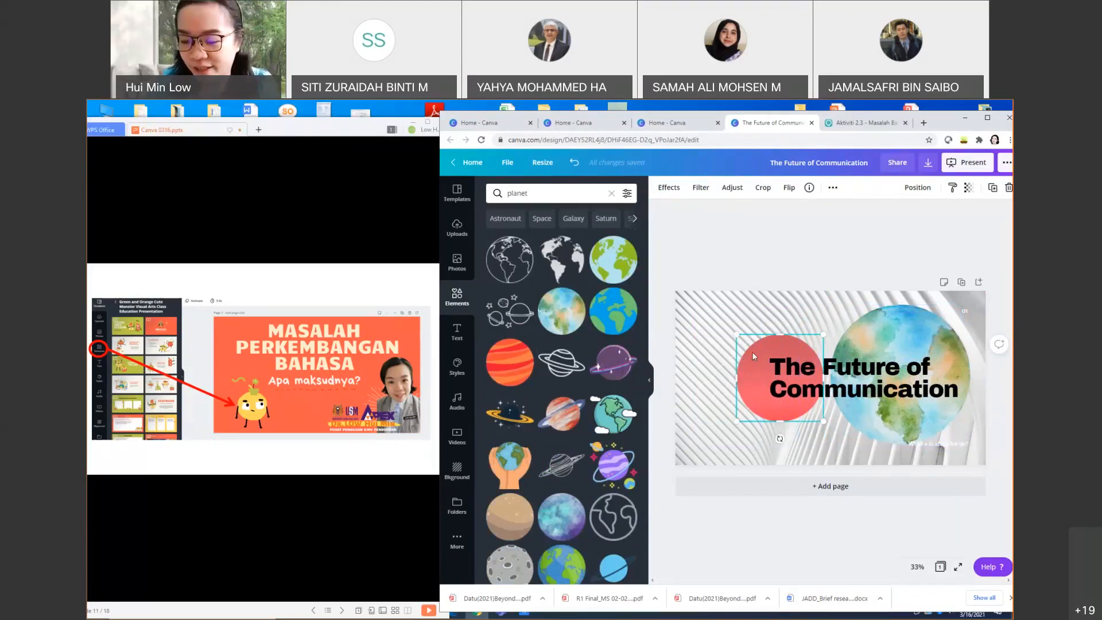
key("Delete")
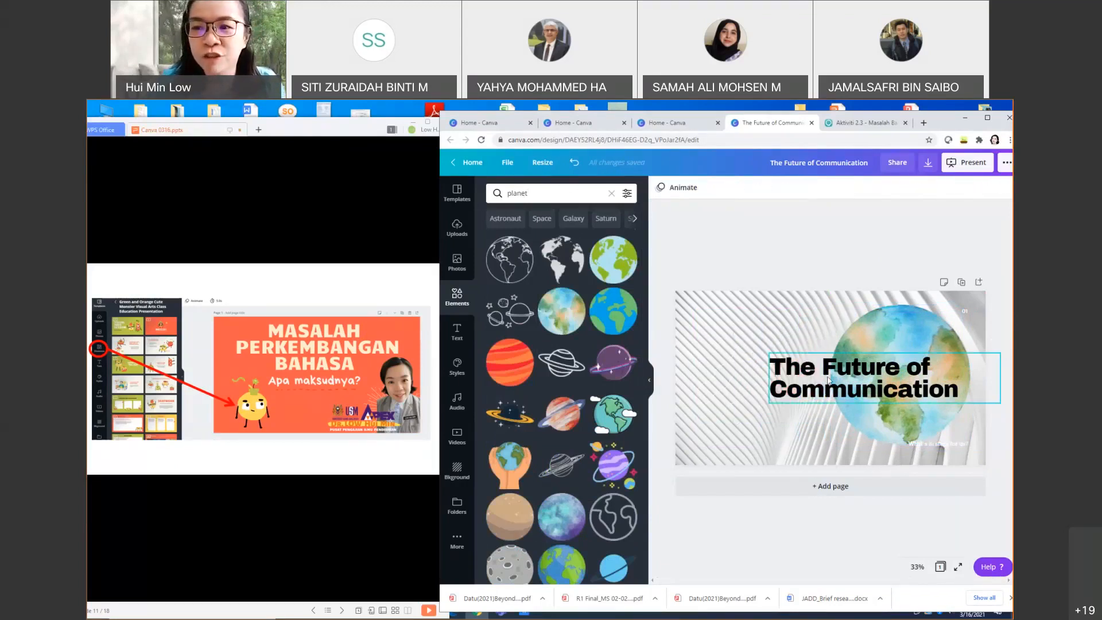
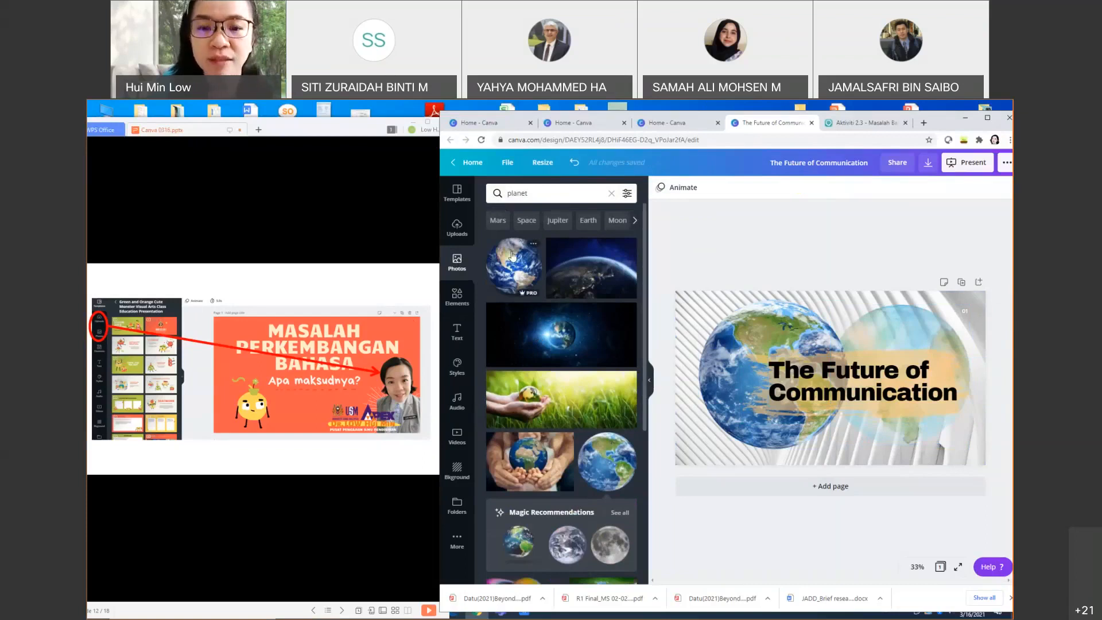
Step: Switch from the 'planet' photo results to the Uploads panel
left_click(450, 236)
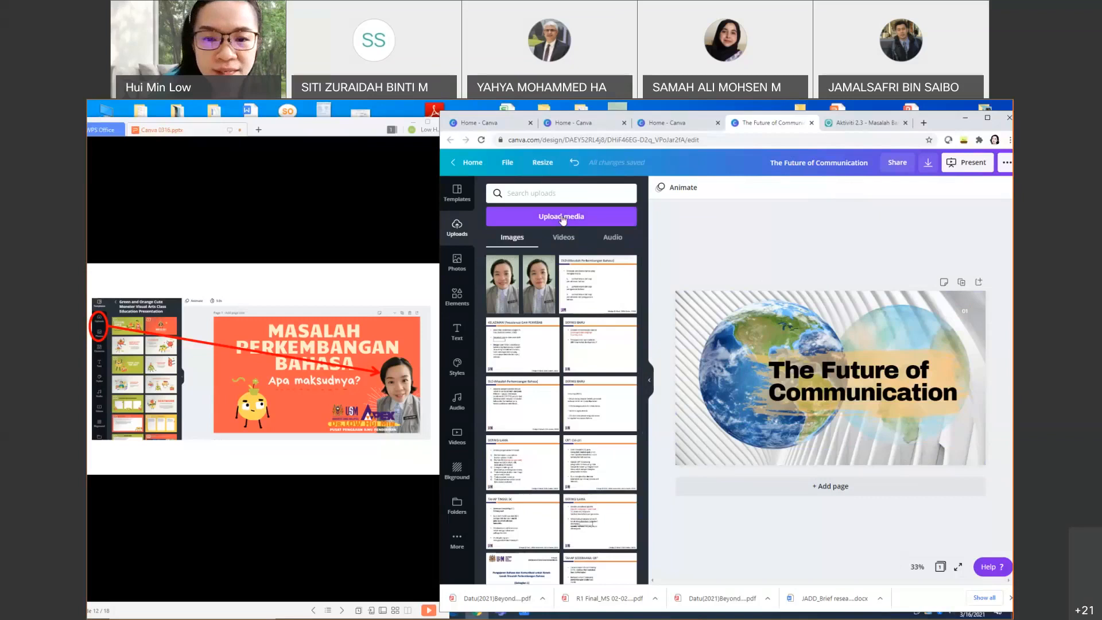
Step: Upload the cartoon portrait image from the computer's Pictures folder via Upload media > Device
left_click(562, 218)
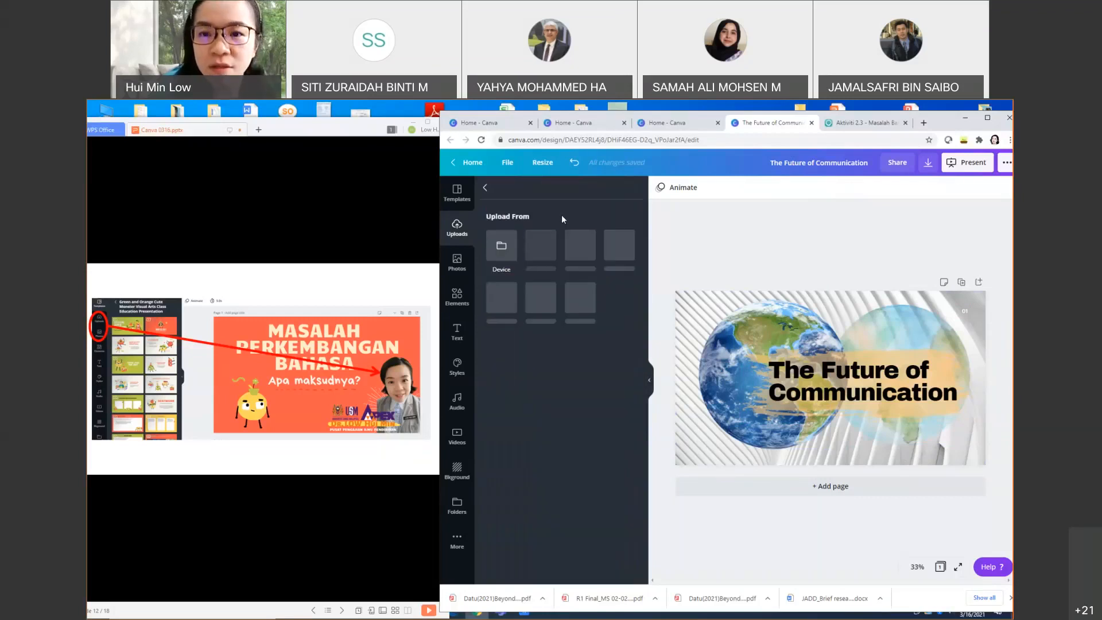
left_click(501, 247)
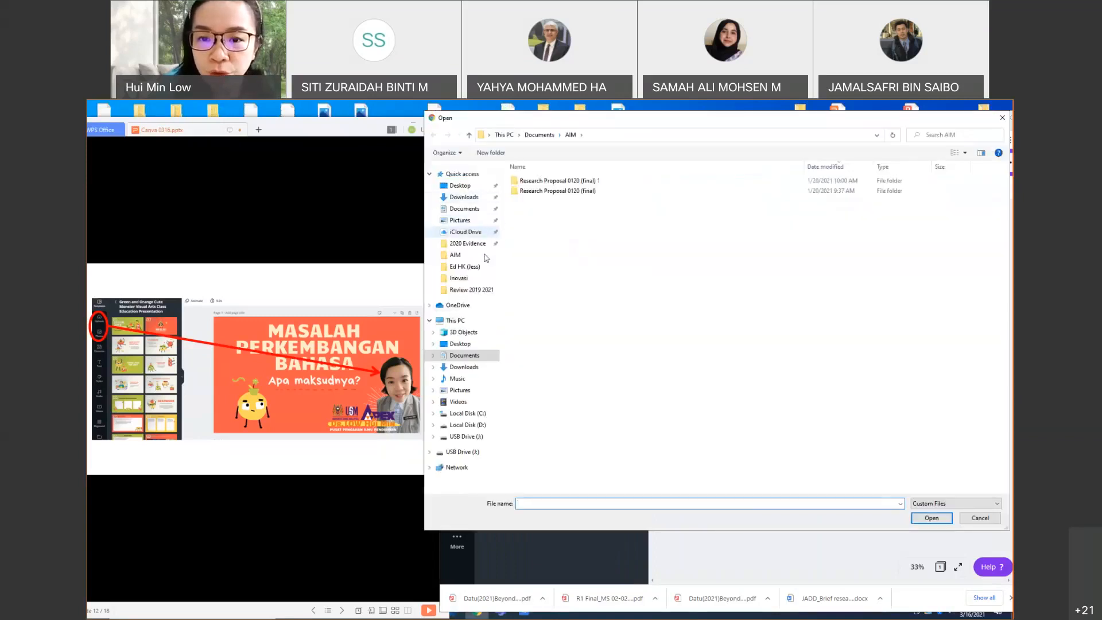
left_click(468, 391)
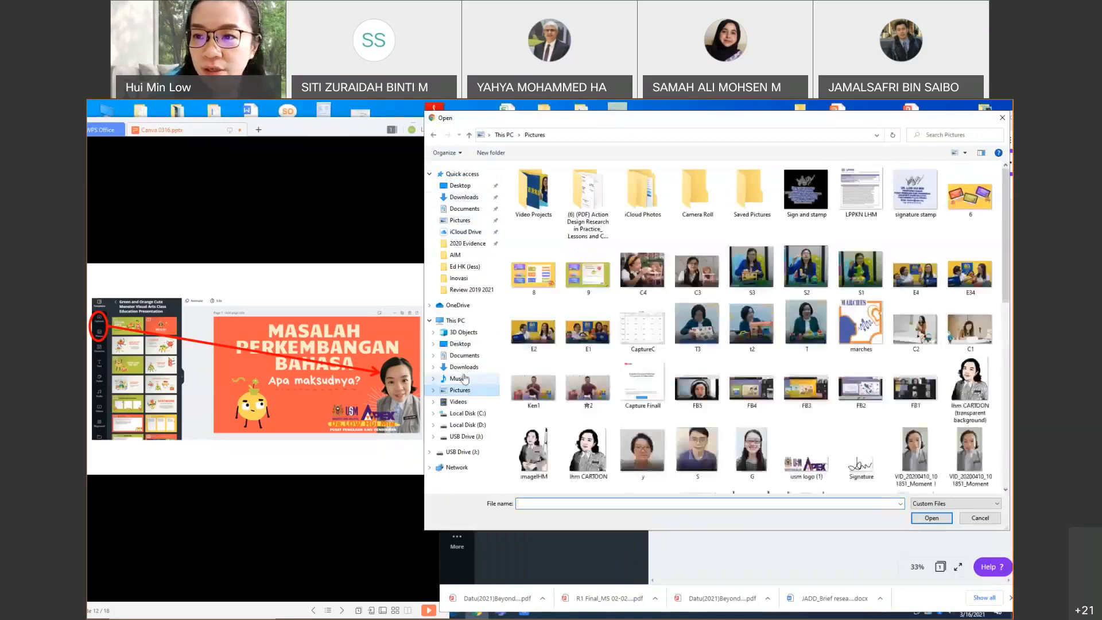
scroll(797, 378, "down", 3)
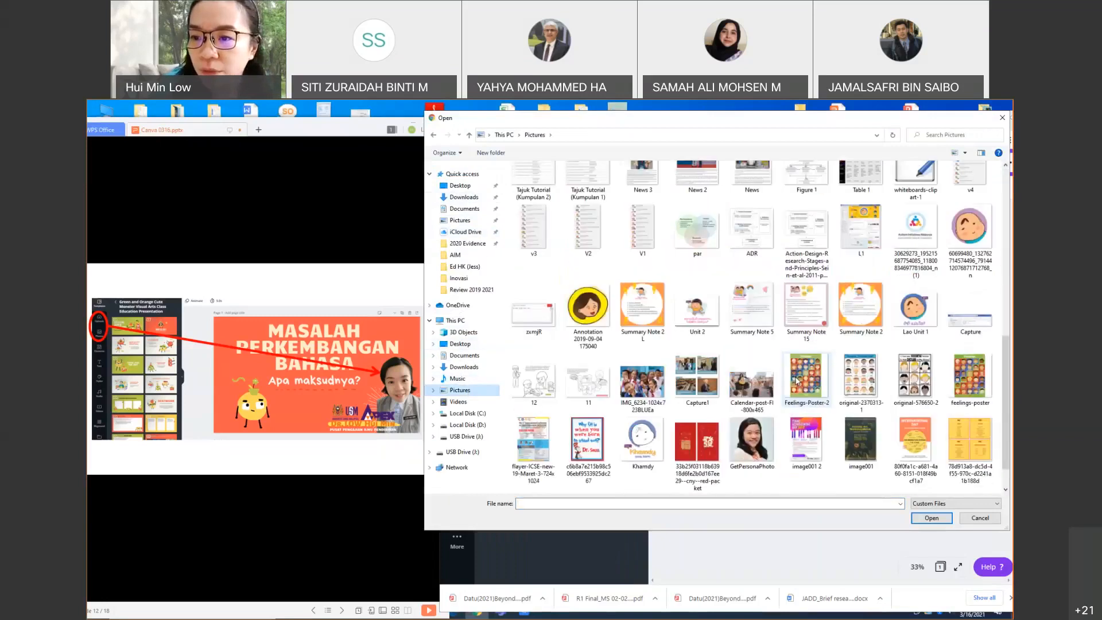
scroll(591, 201, "up", 3)
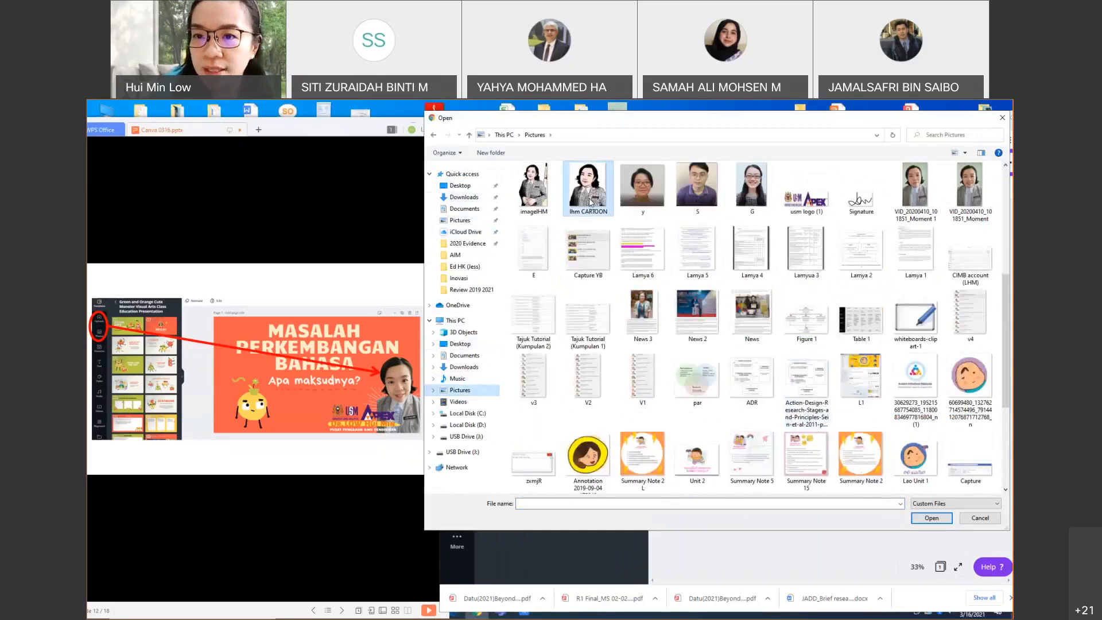
double_click(591, 201)
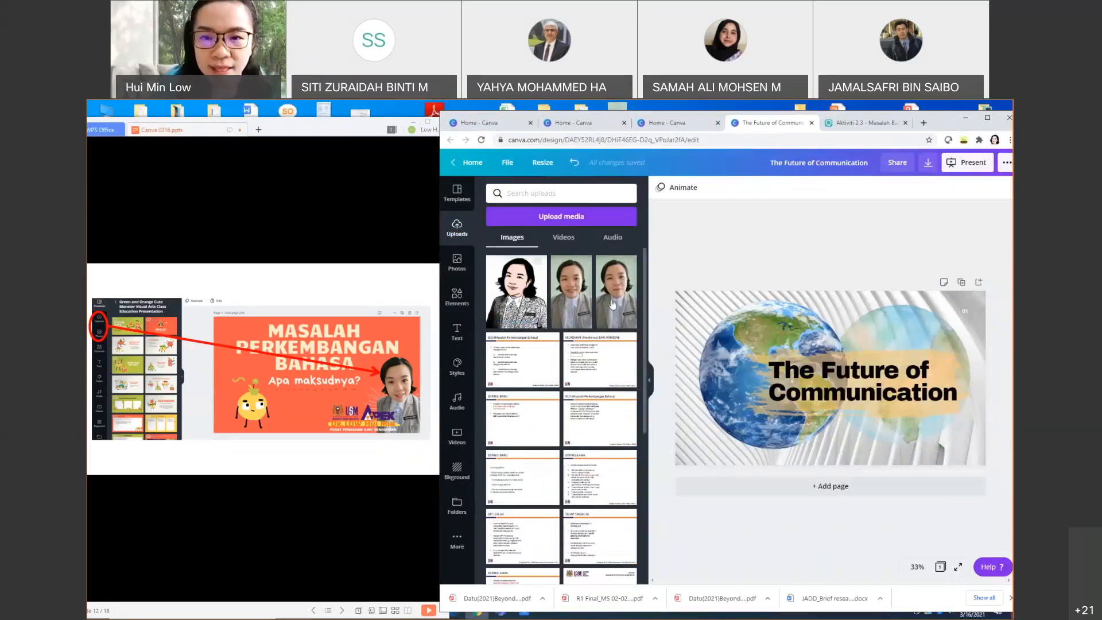
Step: Insert the photo and cartoon portraits onto the slide, nudging the cartoon slightly higher
left_click(567, 311)
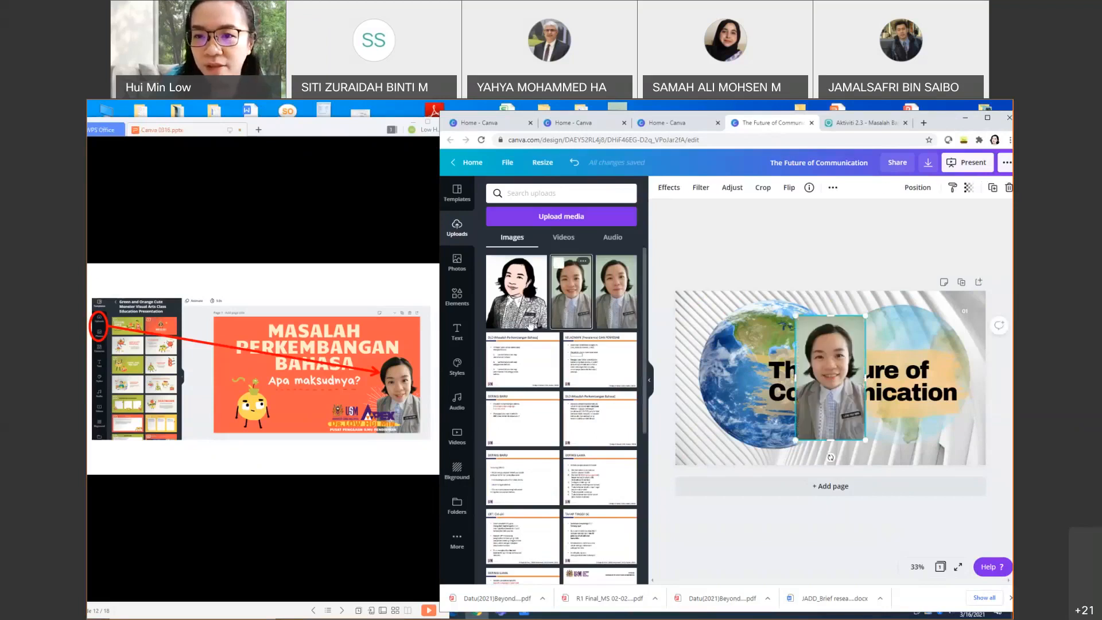
left_click(511, 313)
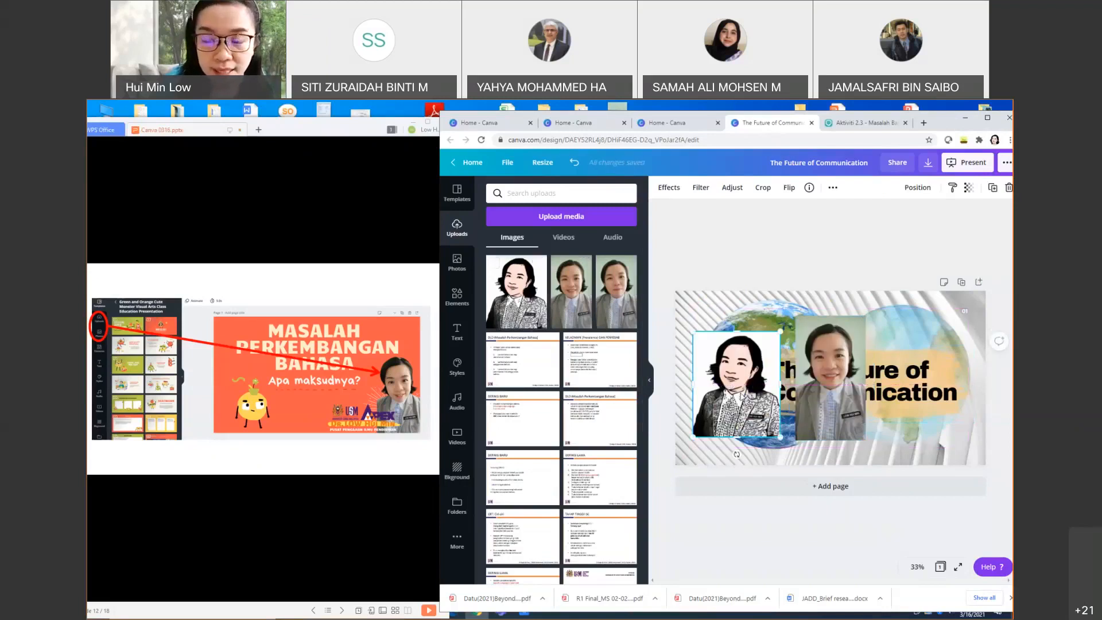
left_click_drag(741, 396, 740, 386)
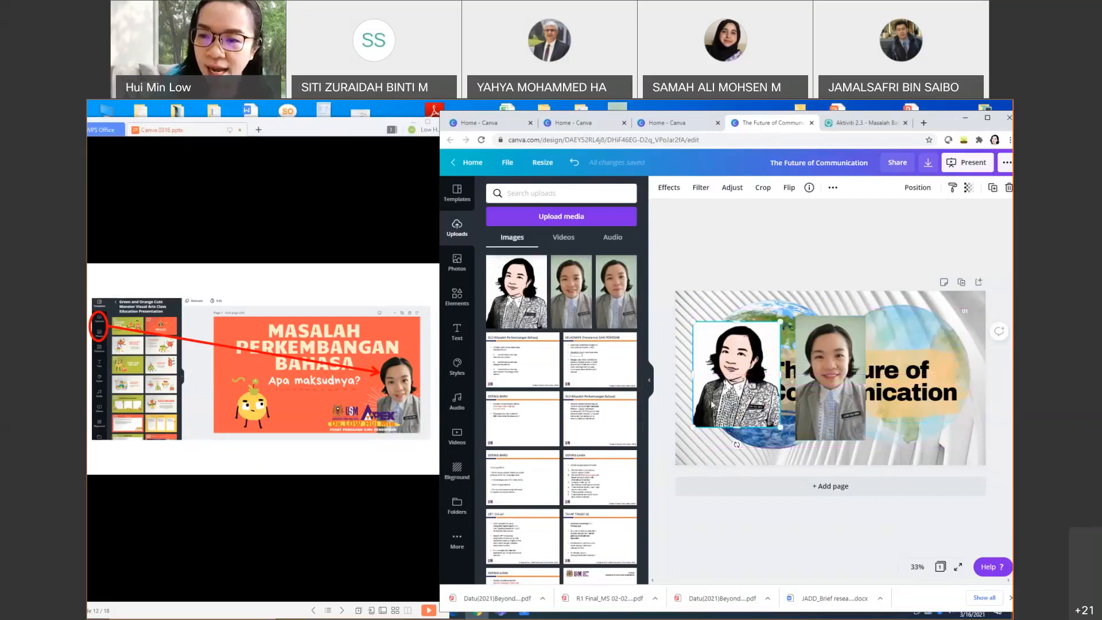
left_click(761, 447)
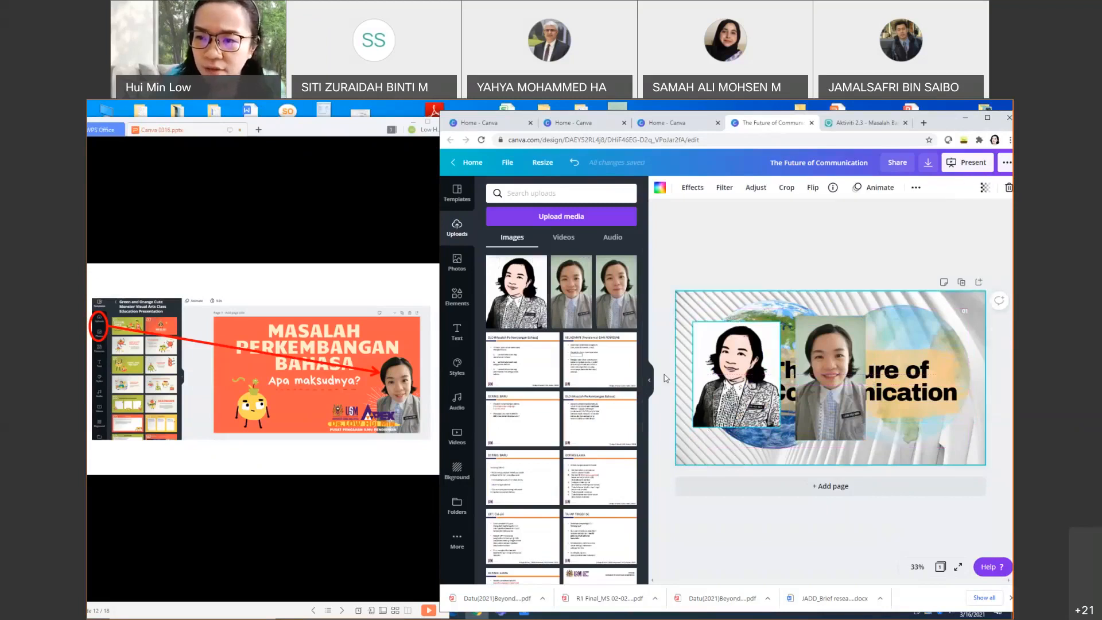
Step: Shift the photo portrait slightly right and down beside the cartoon
left_click(842, 425)
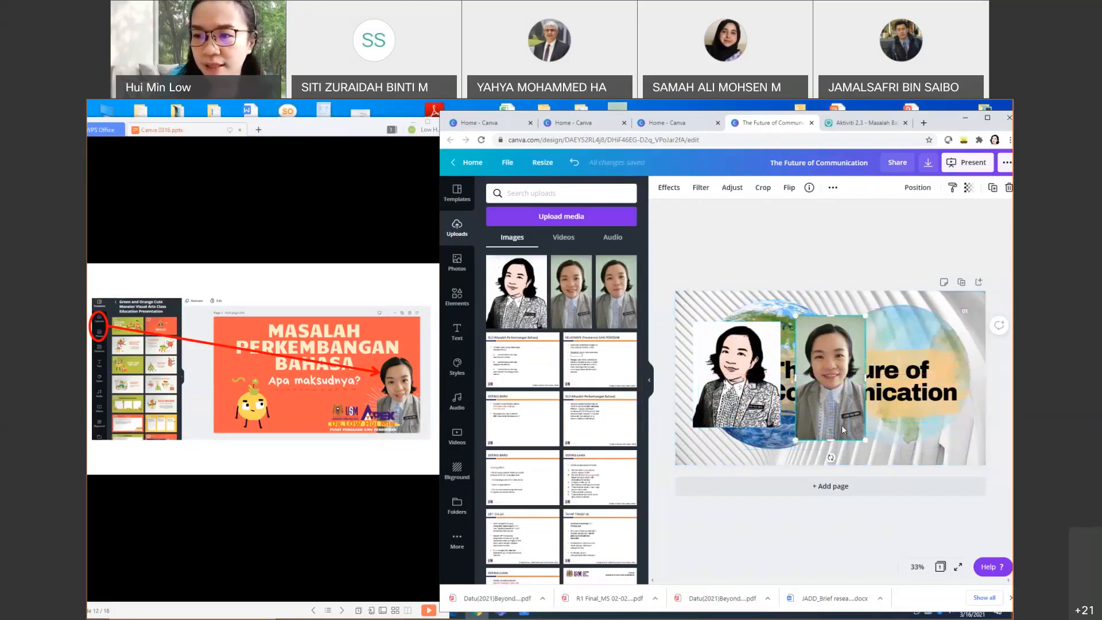
left_click_drag(841, 425, 848, 428)
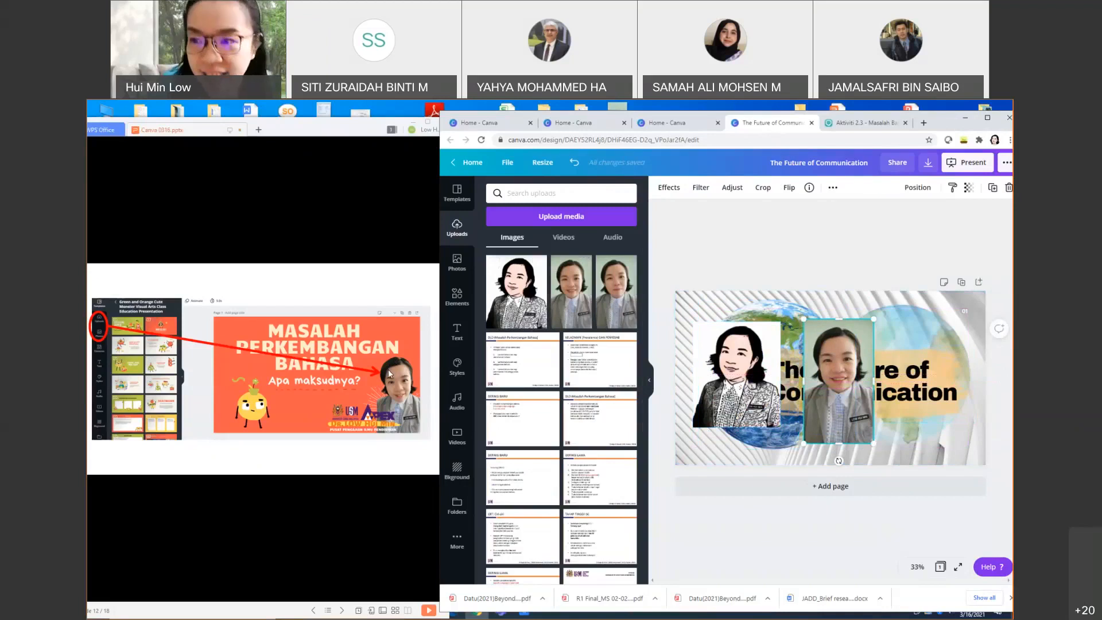
left_click(852, 417)
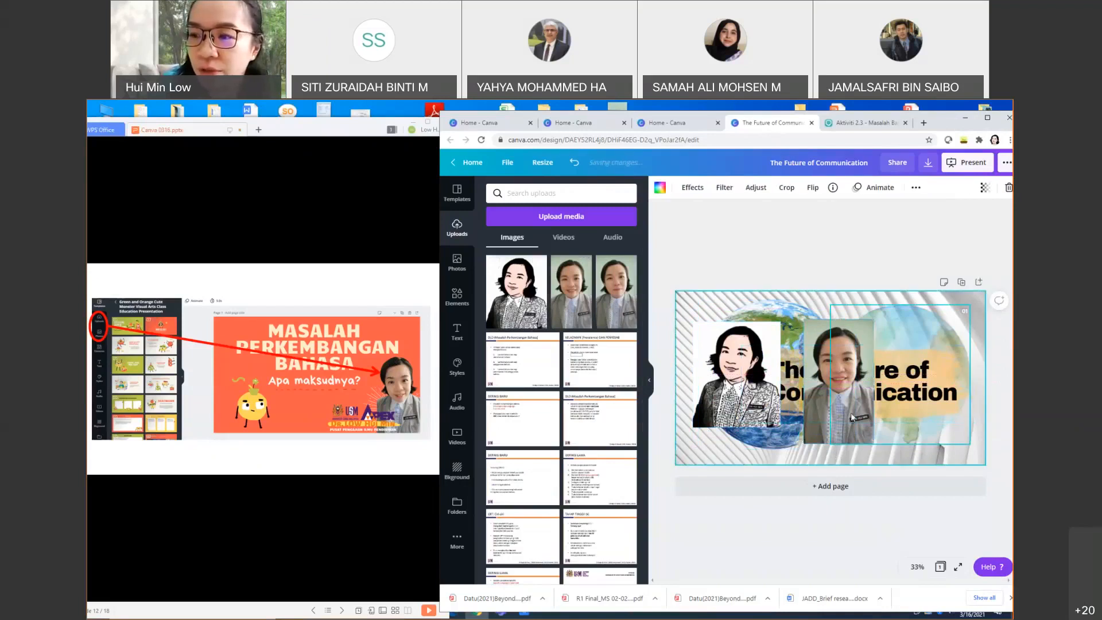
left_click(836, 355)
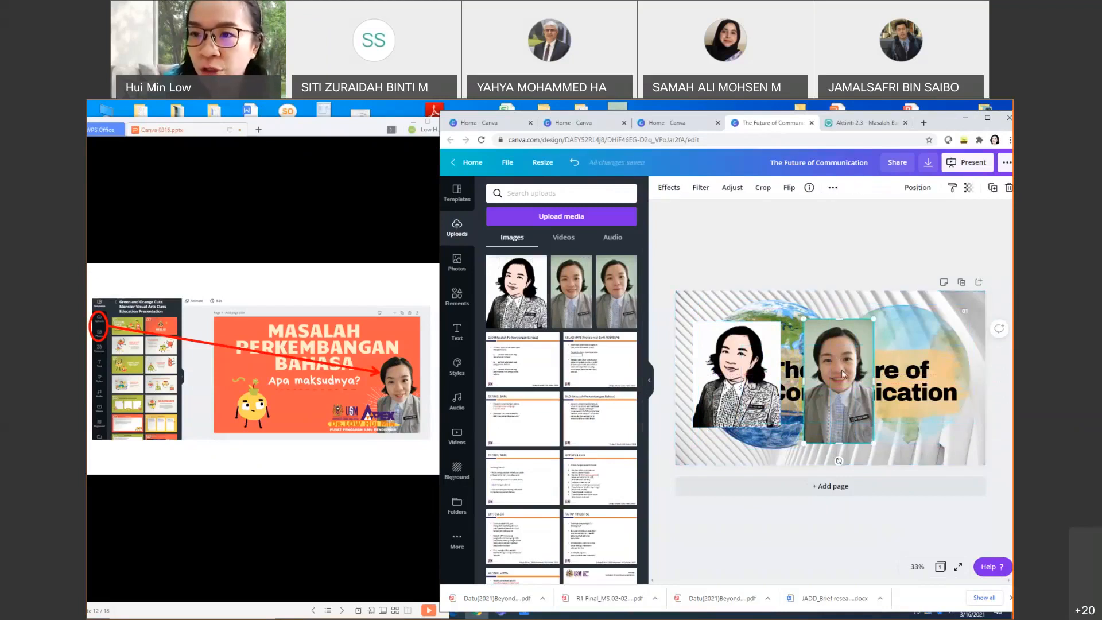
Step: Remove the background from the presenter's photo using the image effects
left_click(669, 189)
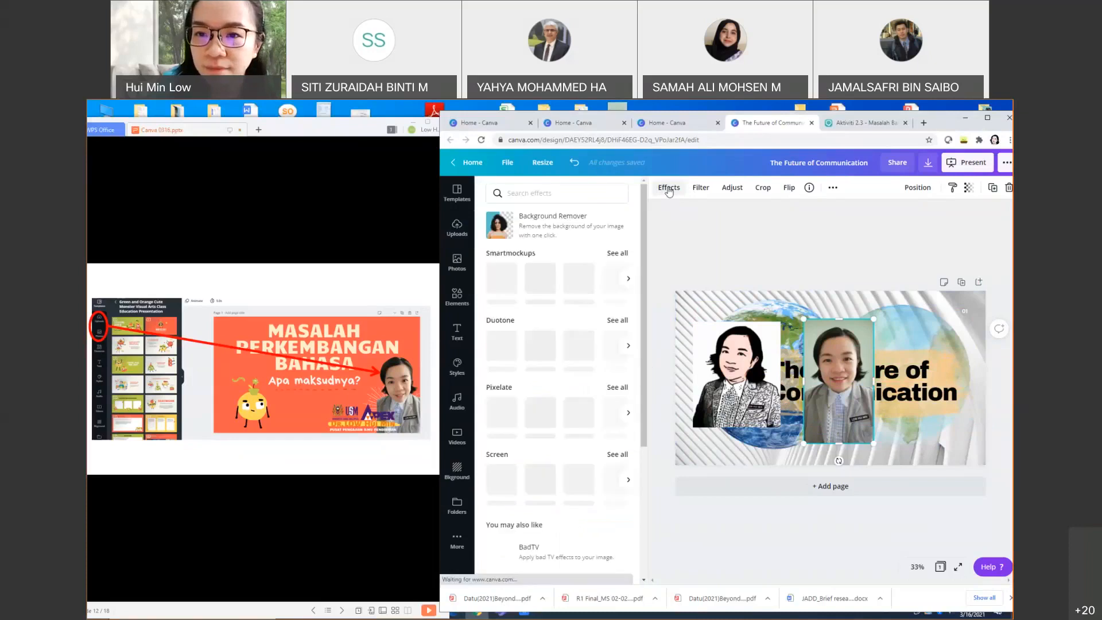
left_click(535, 231)
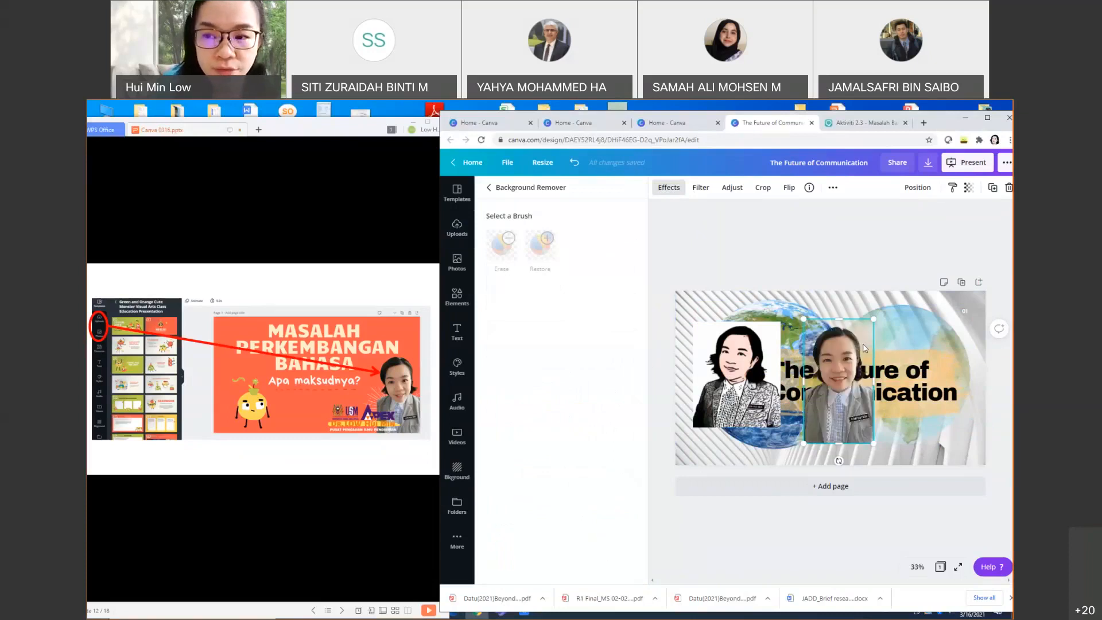
left_click(710, 369)
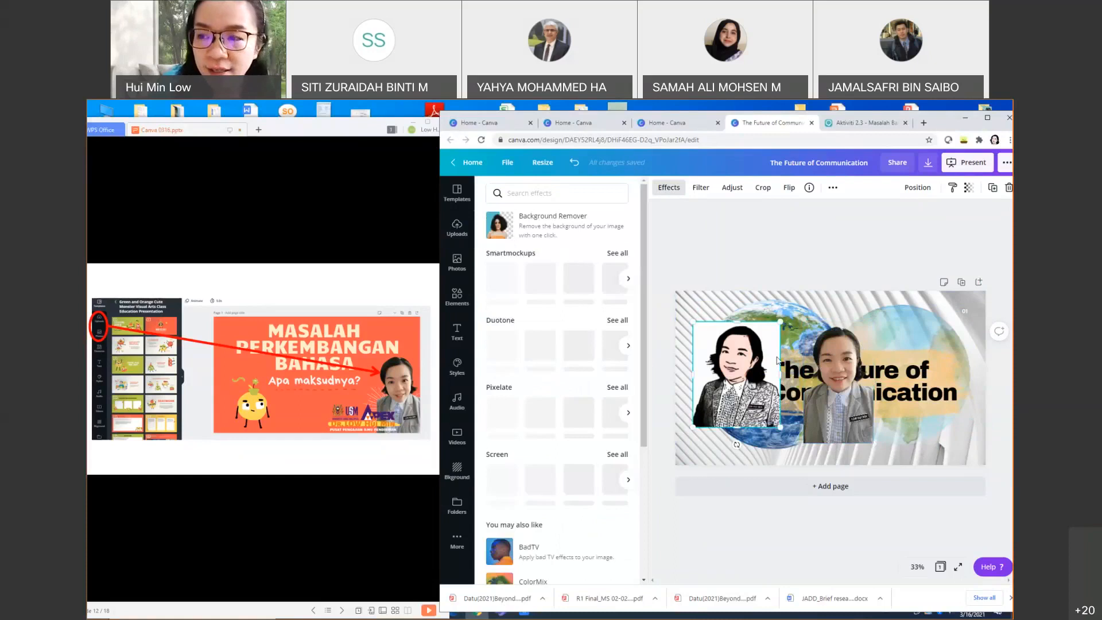
Step: Move the presenter's photo to the slide's lower left and resize it to fit
left_click_drag(777, 359, 970, 323)
left_click(790, 410)
left_click_drag(836, 409, 706, 431)
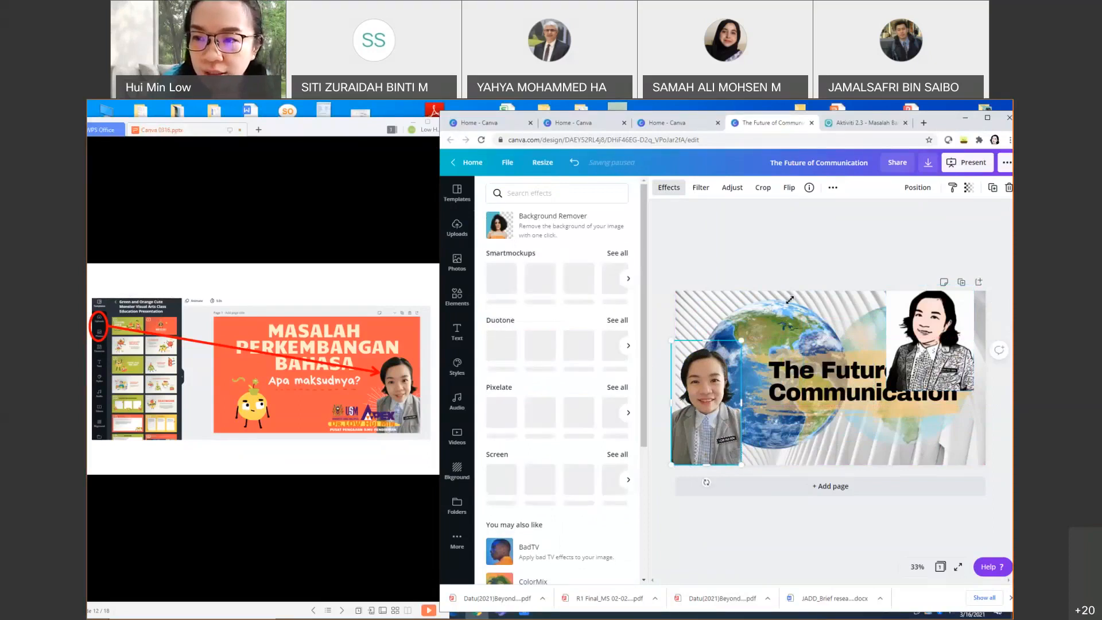
left_click_drag(741, 340, 790, 299)
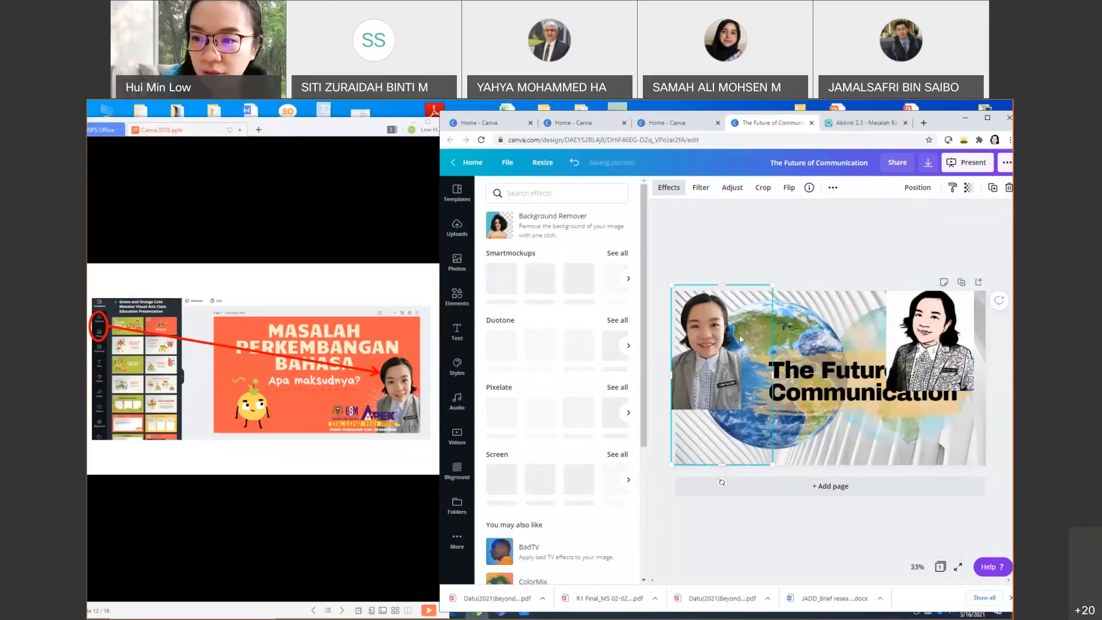
left_click(840, 455)
left_click(855, 242)
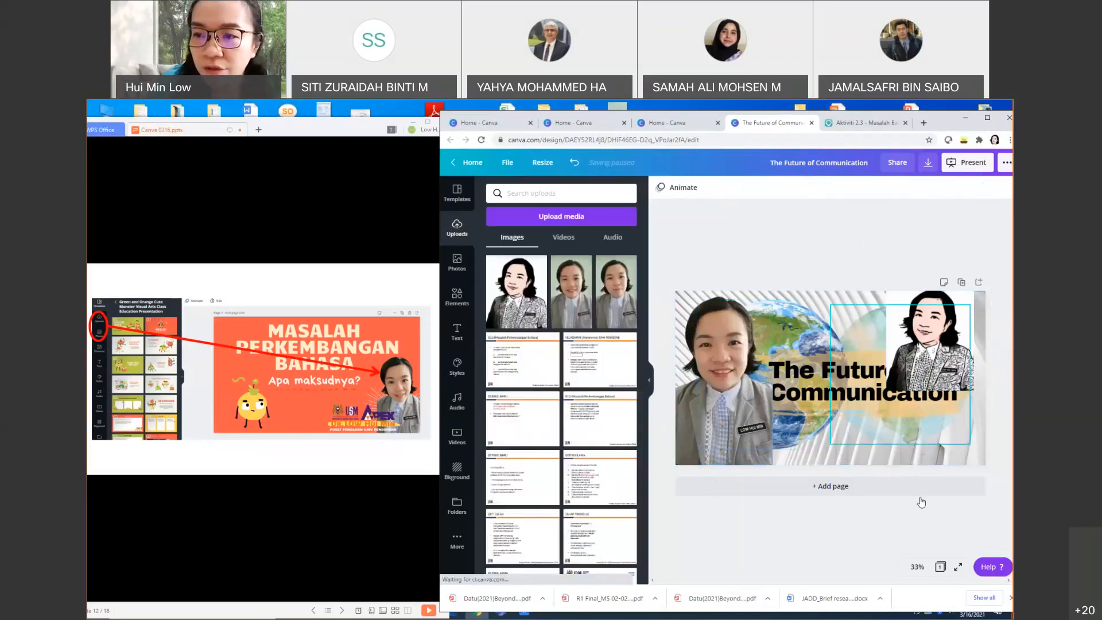
left_click(715, 326)
left_click_drag(772, 464, 739, 442)
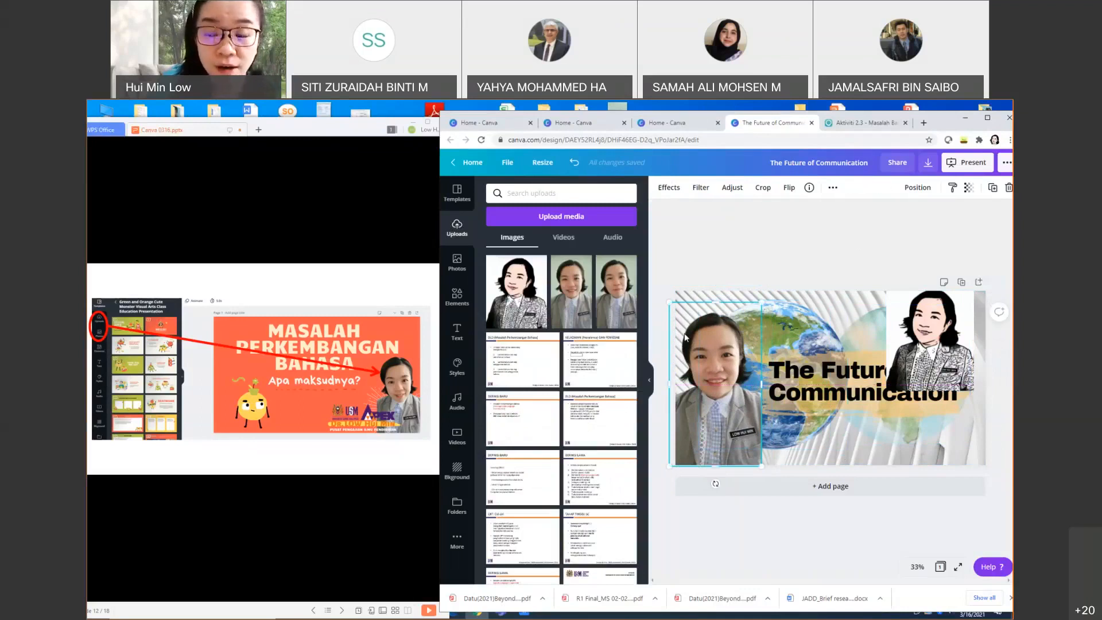
Step: Delete the cartoon portrait from the slide
left_click_drag(903, 378, 854, 416)
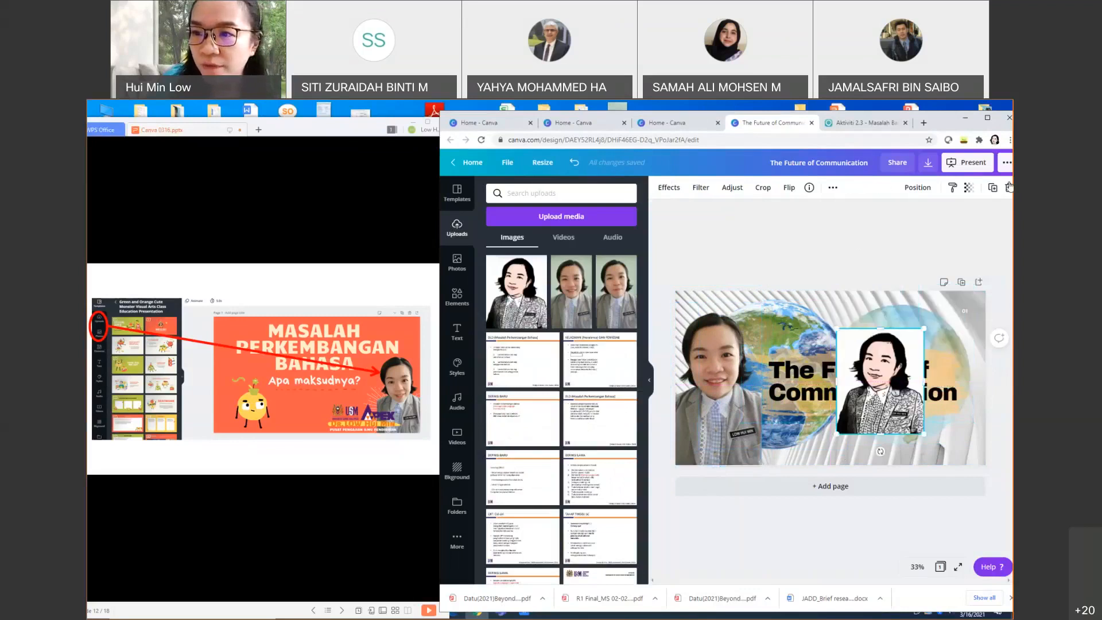
key("Delete")
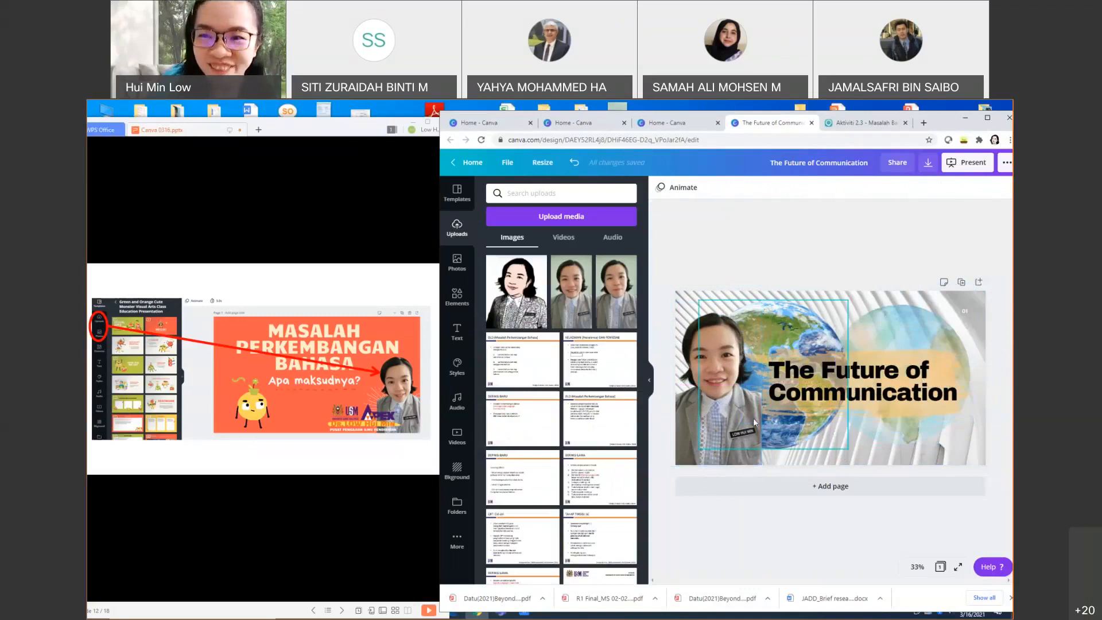
left_click(871, 450)
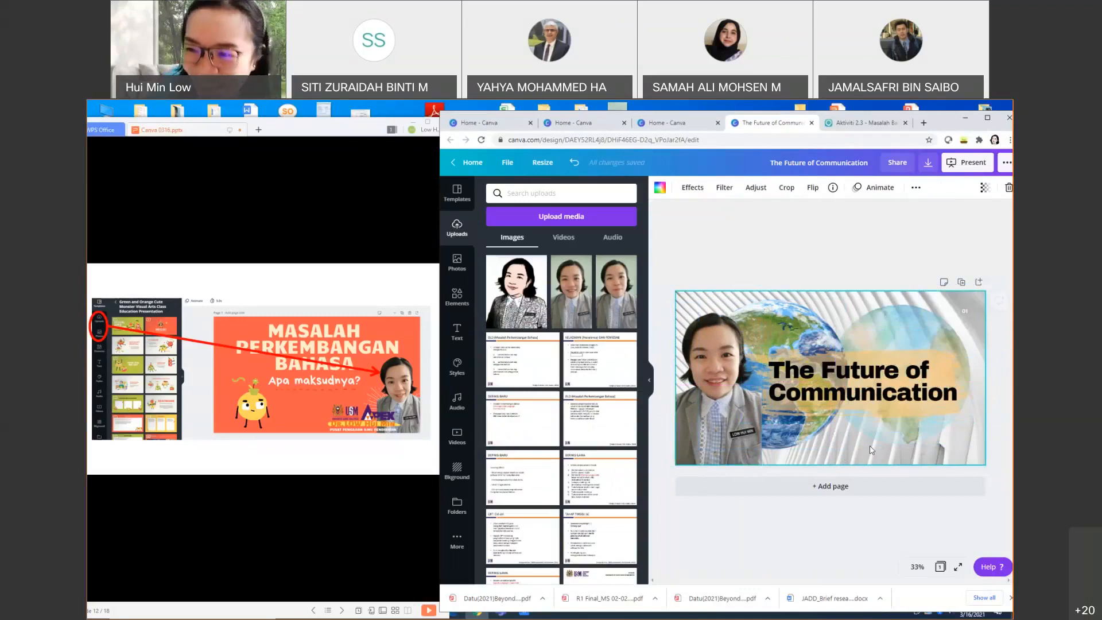
Step: Add a subheading text box and drag it below the title near the bottom
left_click(457, 334)
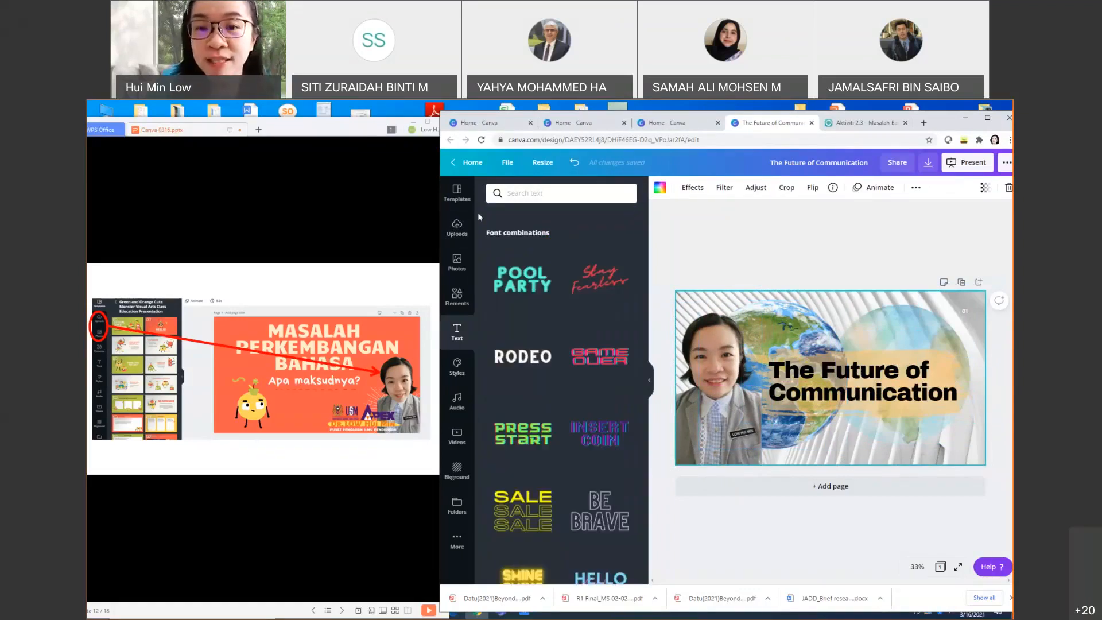
scroll(552, 328, "up", 3)
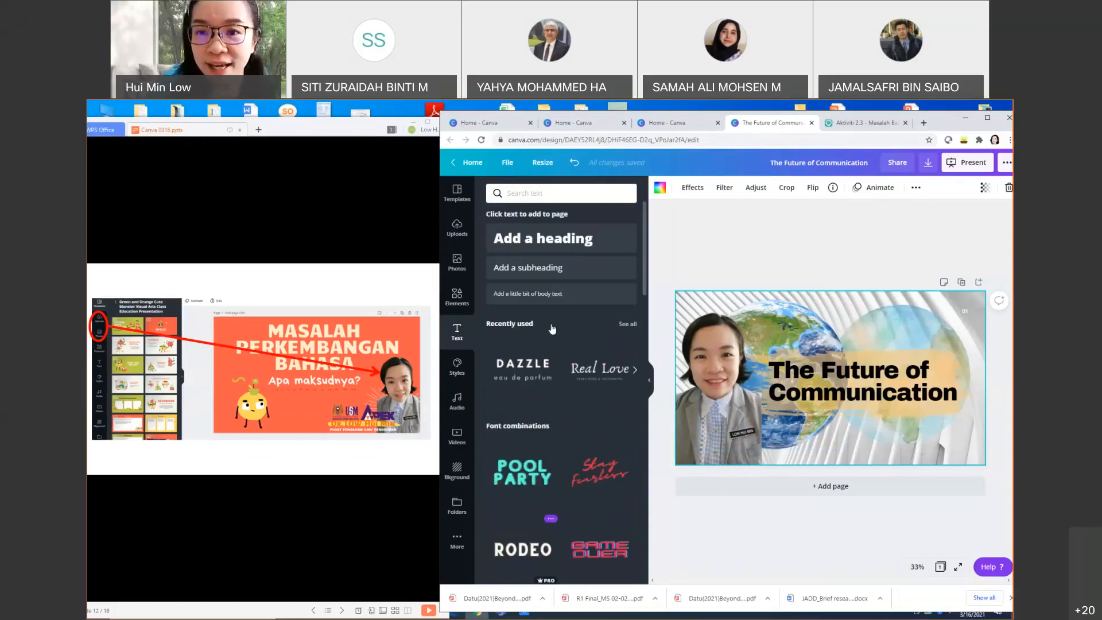
left_click(531, 276)
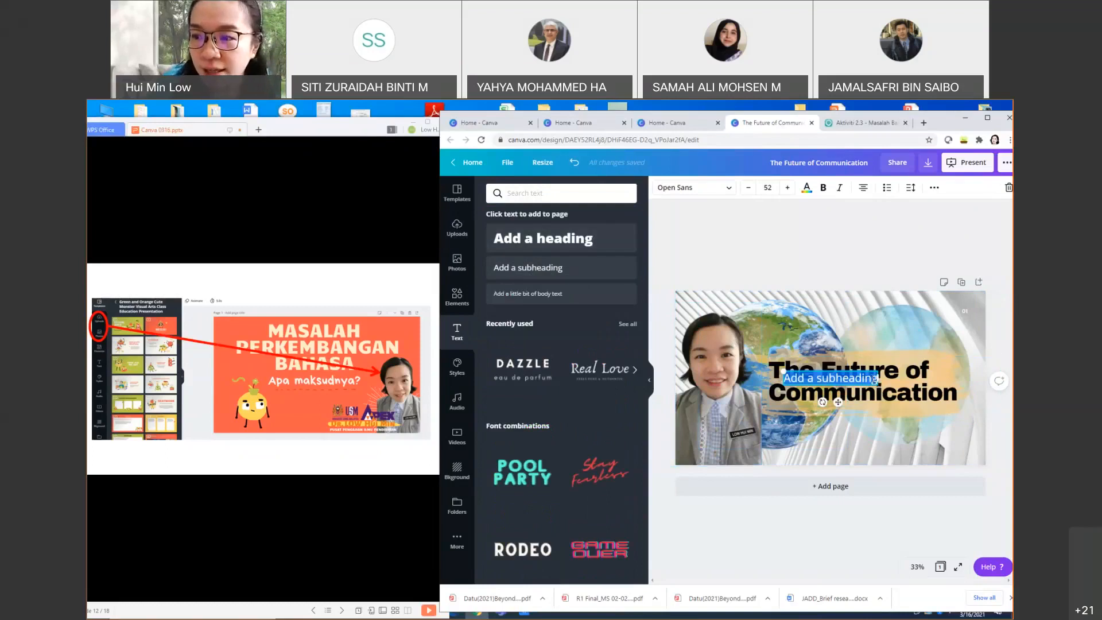
left_click(818, 379)
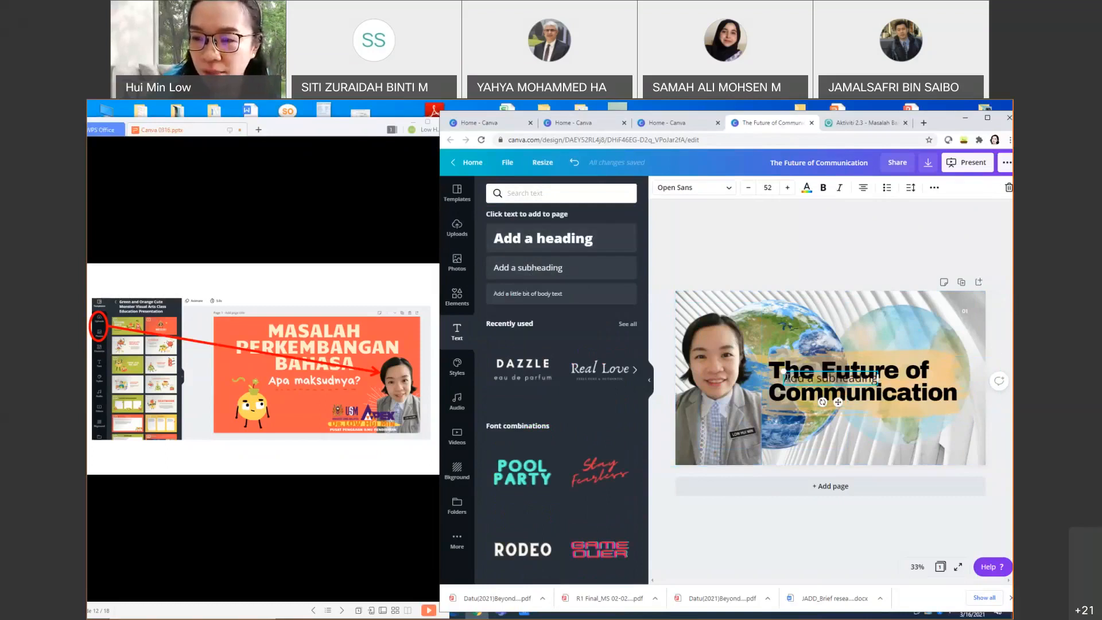
left_click_drag(819, 371, 802, 442)
Step: Type the presenter's name into the subheading and nudge it into place
type("Dg")
key("BackSpace")
type("r. Low Hui")
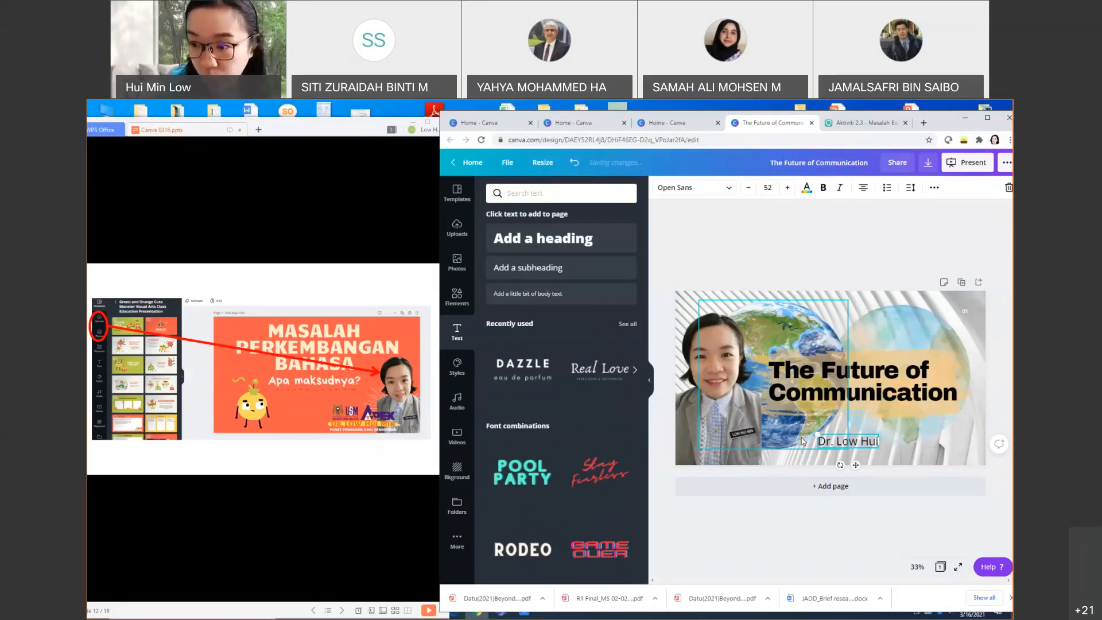
type(" Min")
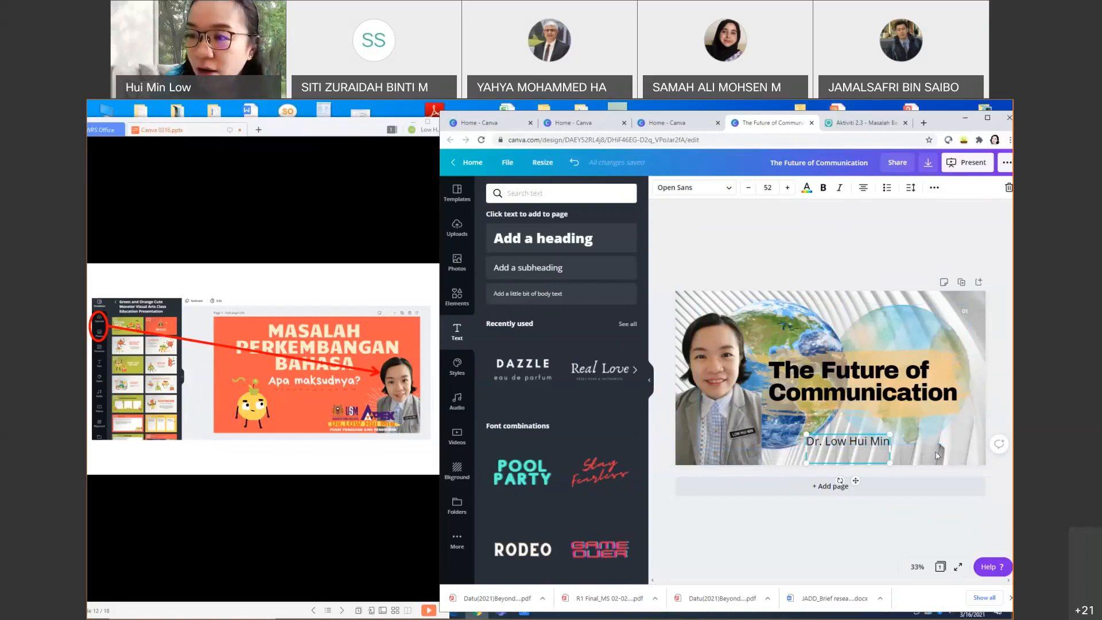
left_click_drag(862, 448, 795, 447)
left_click(457, 228)
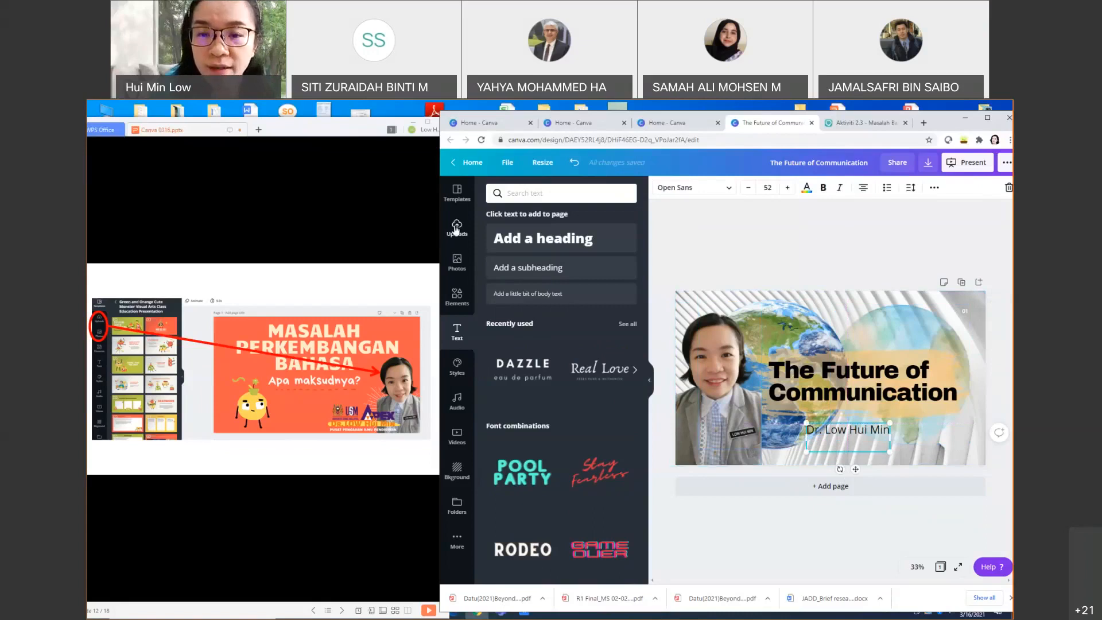
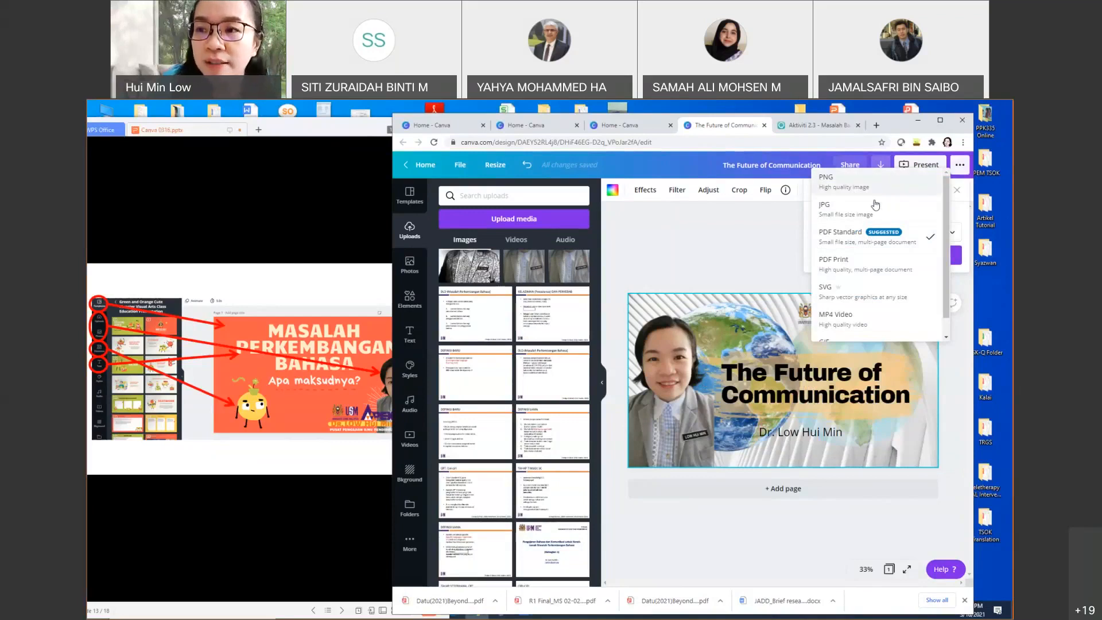
Step: Download the title slide as a JPG image at quality 80
left_click(830, 213)
left_click(883, 234)
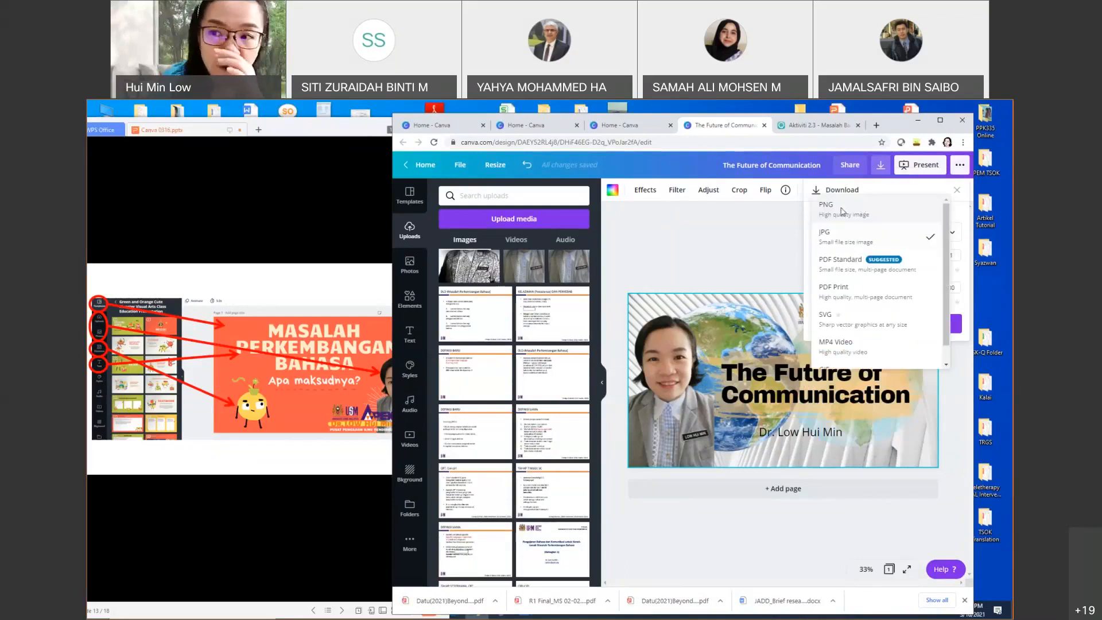
left_click(842, 213)
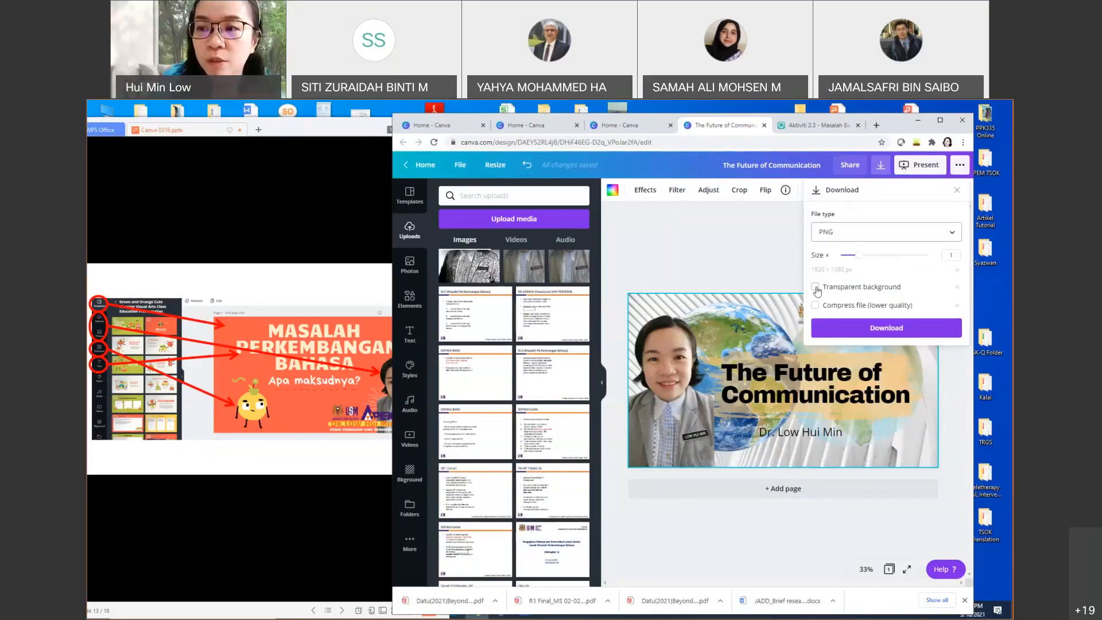
left_click(861, 234)
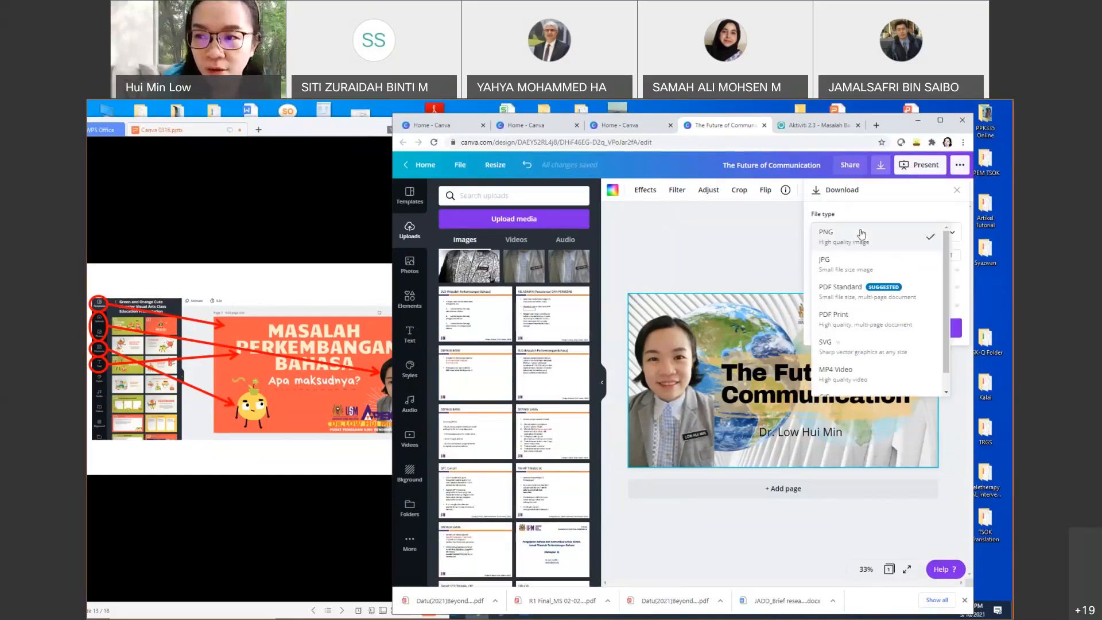
left_click(844, 268)
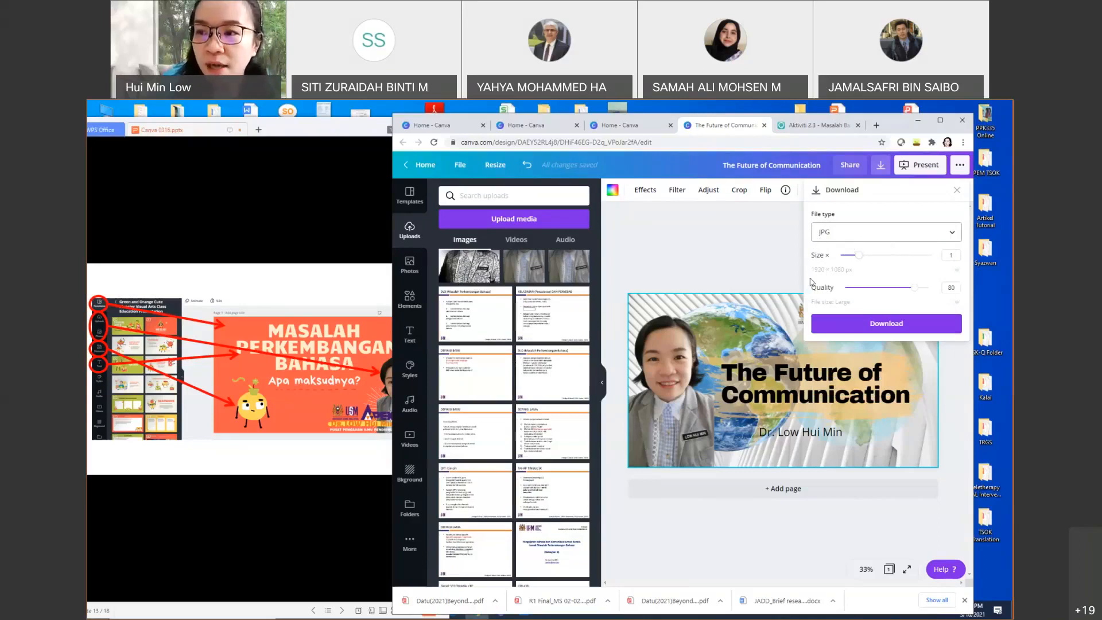
left_click(881, 324)
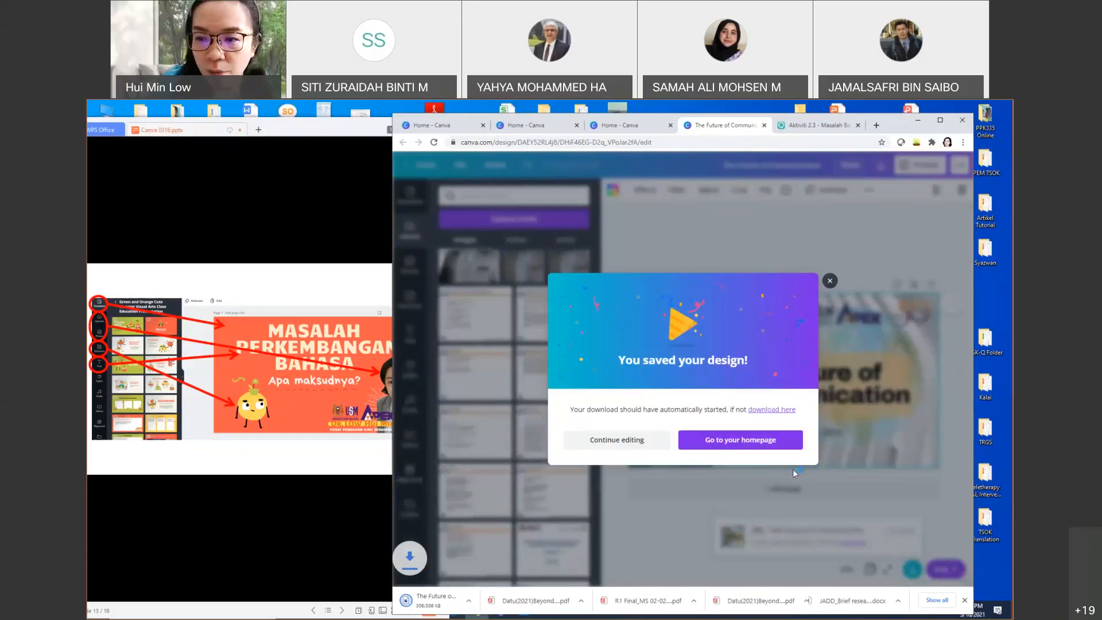
Step: View 'The Future of Communication.jpg' in Photos to check the export, then return to the Canva editor
left_click(829, 281)
left_click(449, 608)
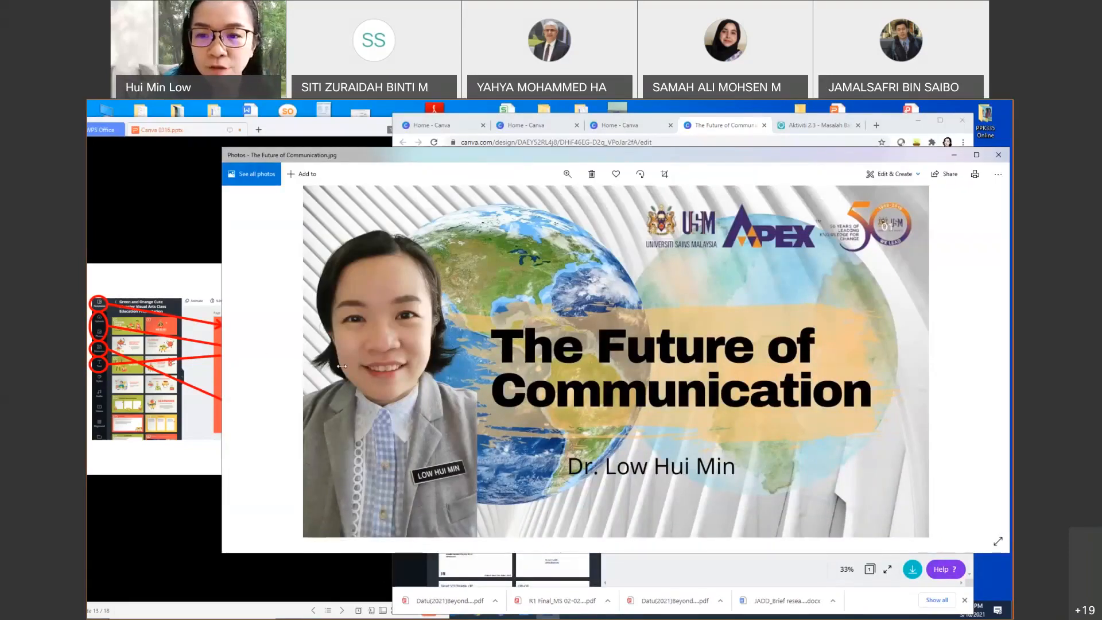
left_click_drag(345, 366, 345, 367)
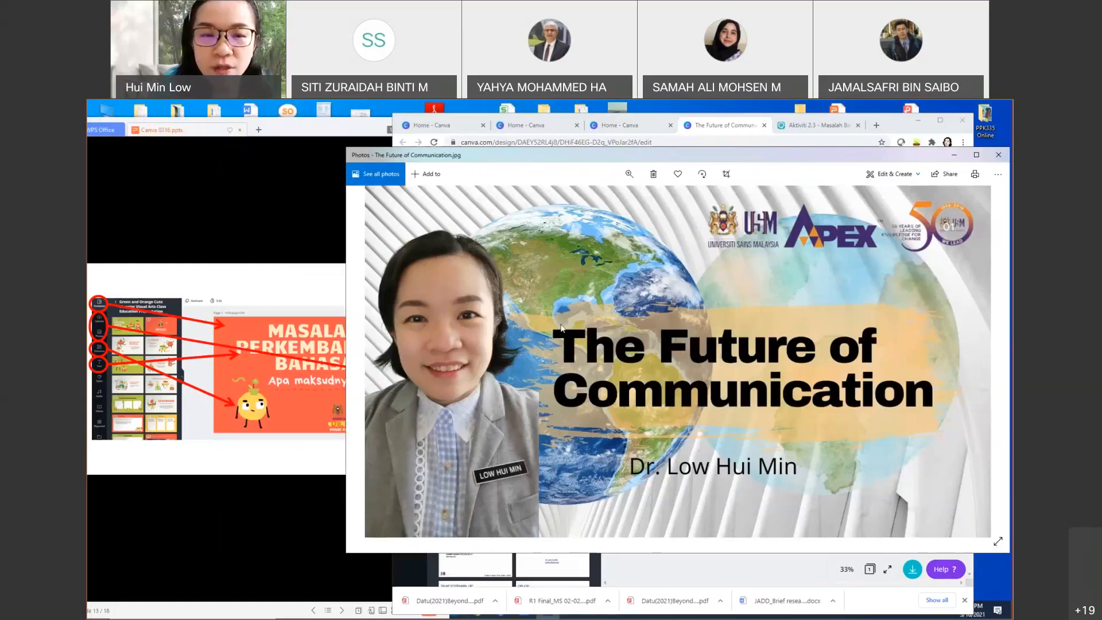
left_click(253, 205)
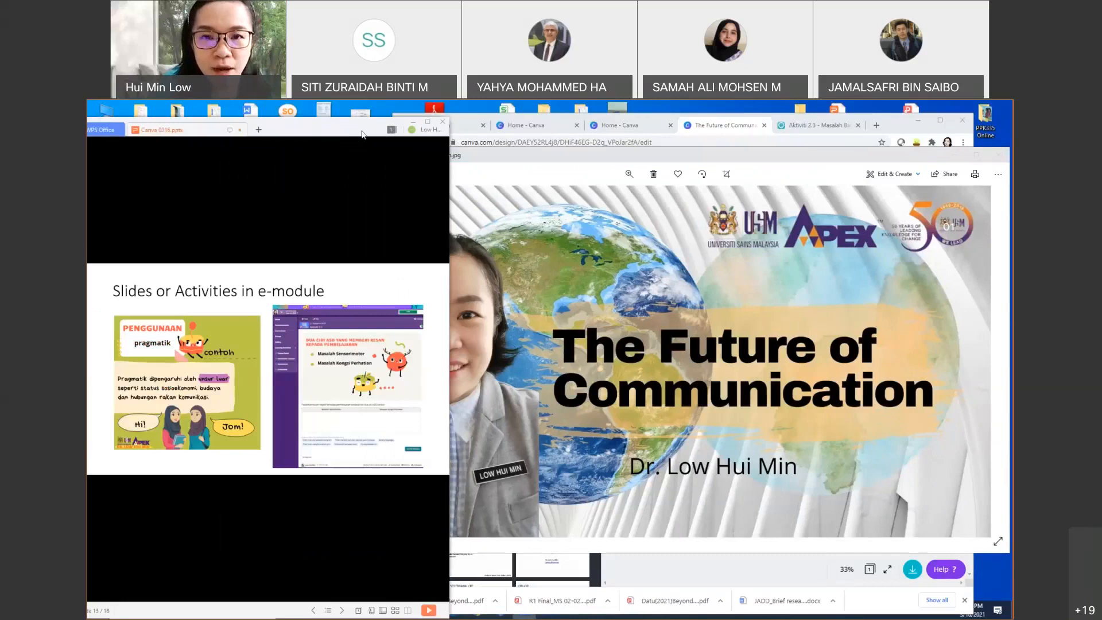
left_click_drag(359, 134, 408, 136)
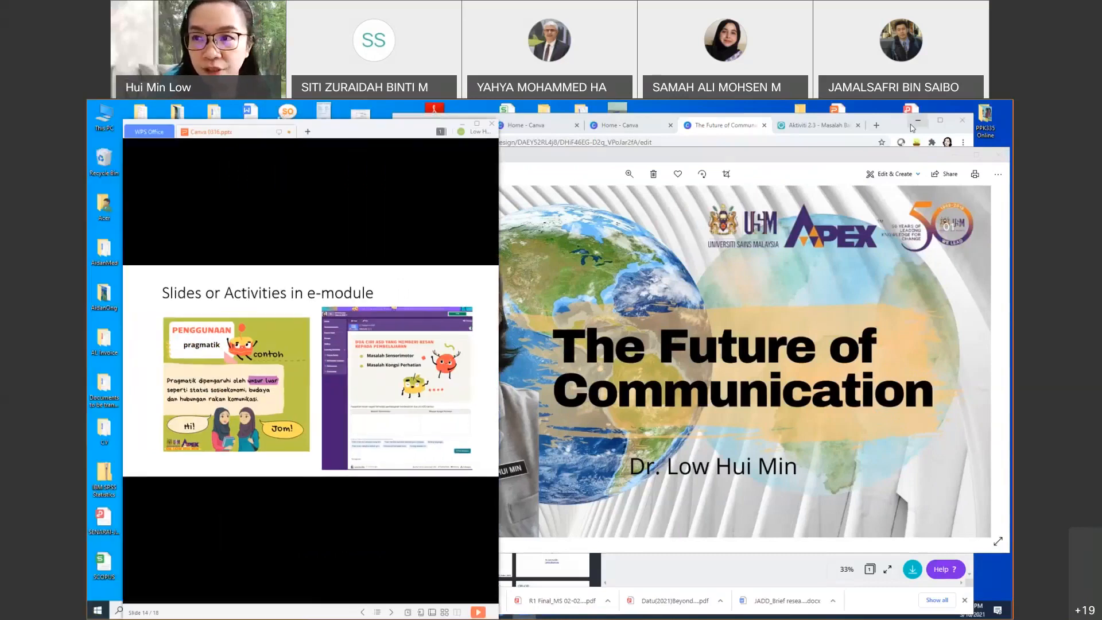
left_click(891, 126)
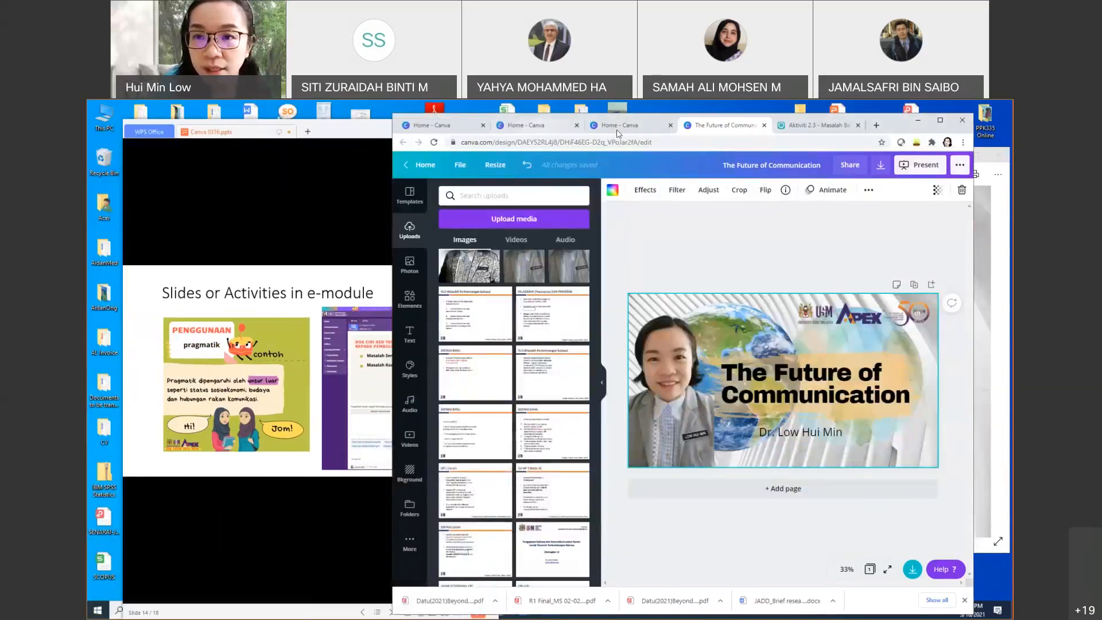
Step: Go to the OpenLearning course and open the Video 2.1 page
left_click(815, 127)
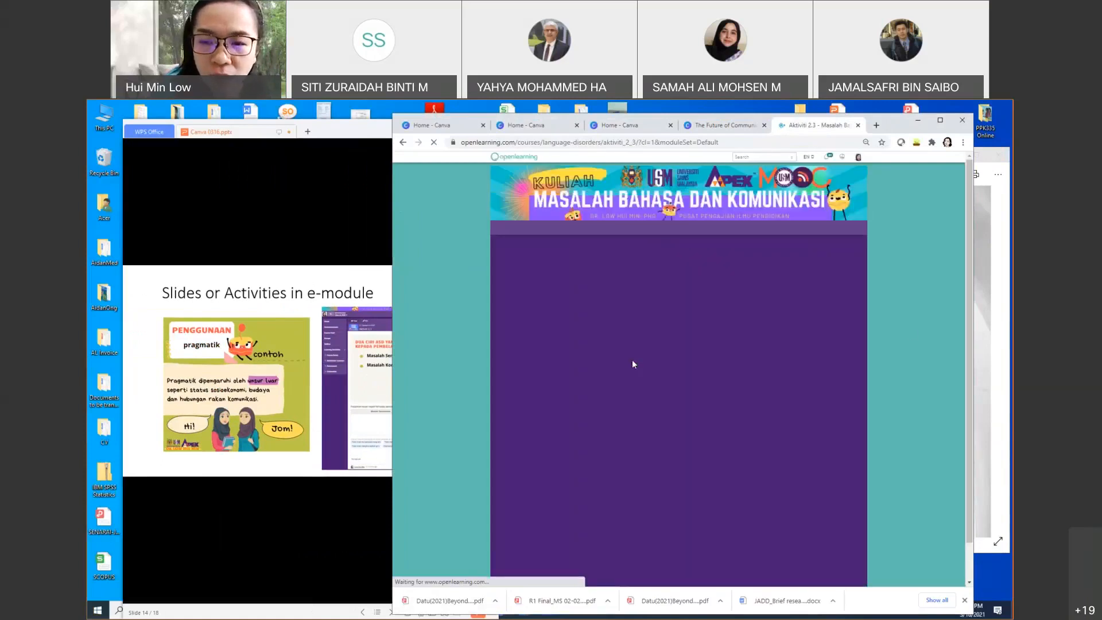
scroll(660, 367, "down", 1)
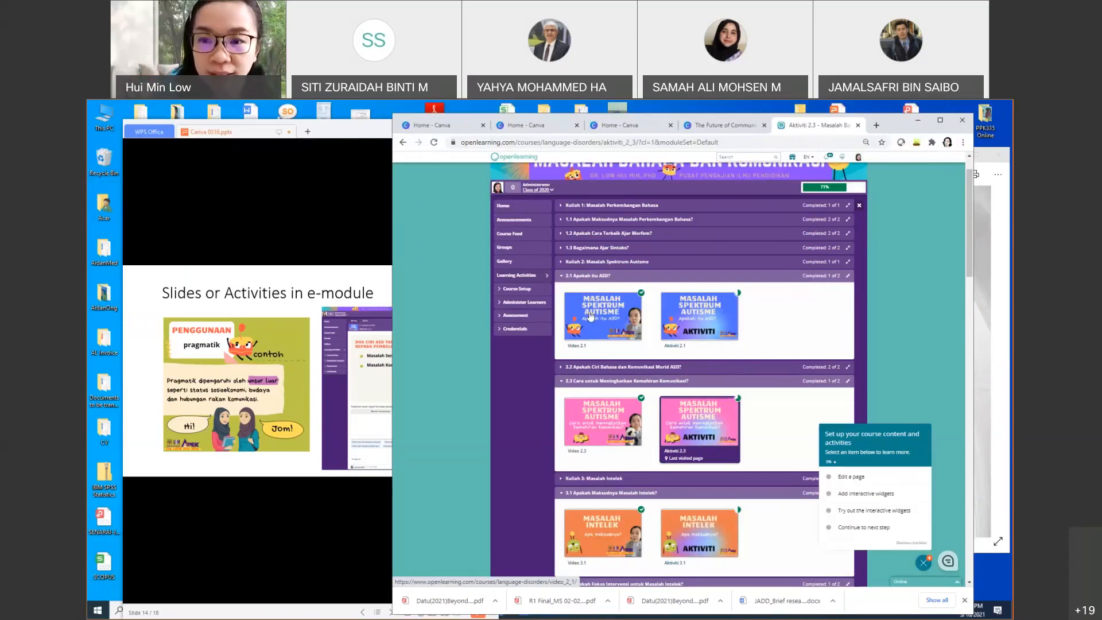
left_click(590, 314)
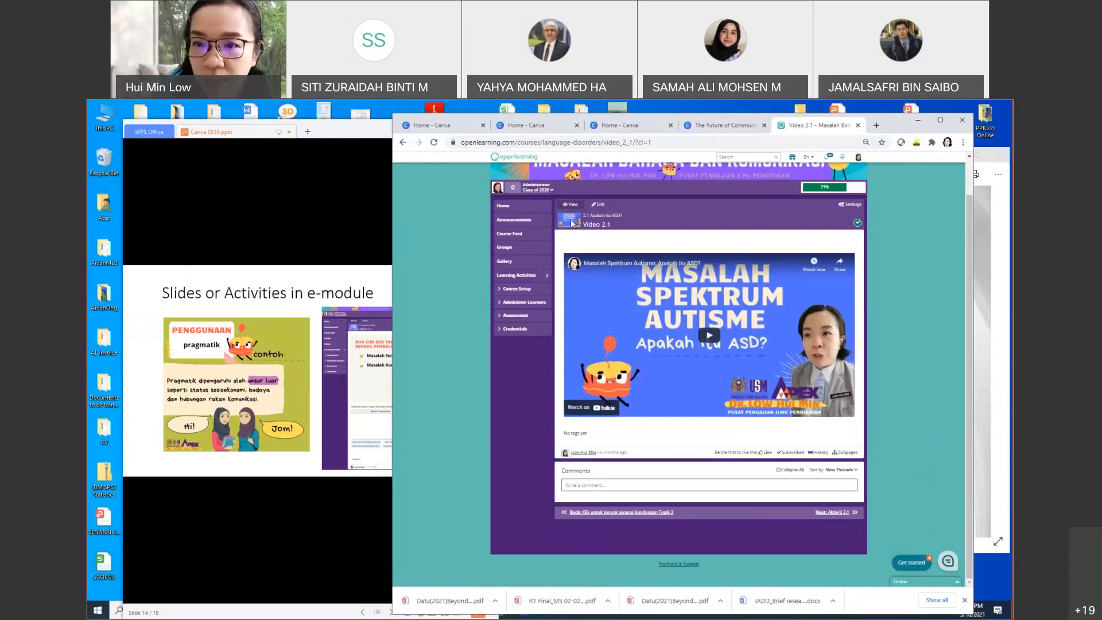
Step: Put Video 2.1 into edit mode and start changing its page thumbnail
left_click(596, 205)
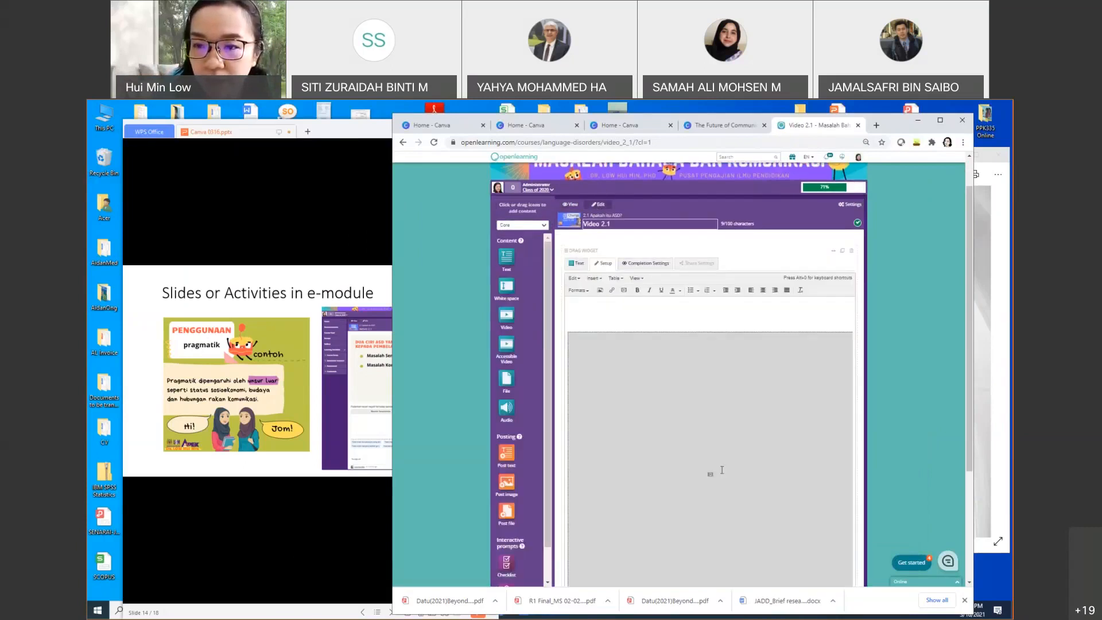
scroll(722, 469, "down", 1)
scroll(722, 470, "down", 3)
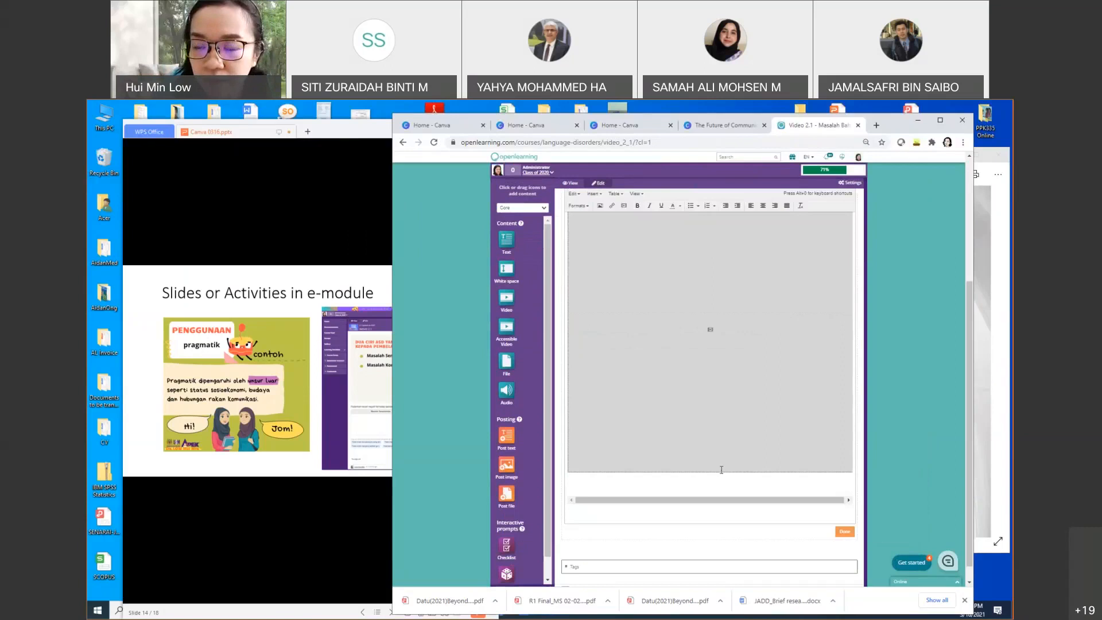
scroll(740, 467, "up", 5)
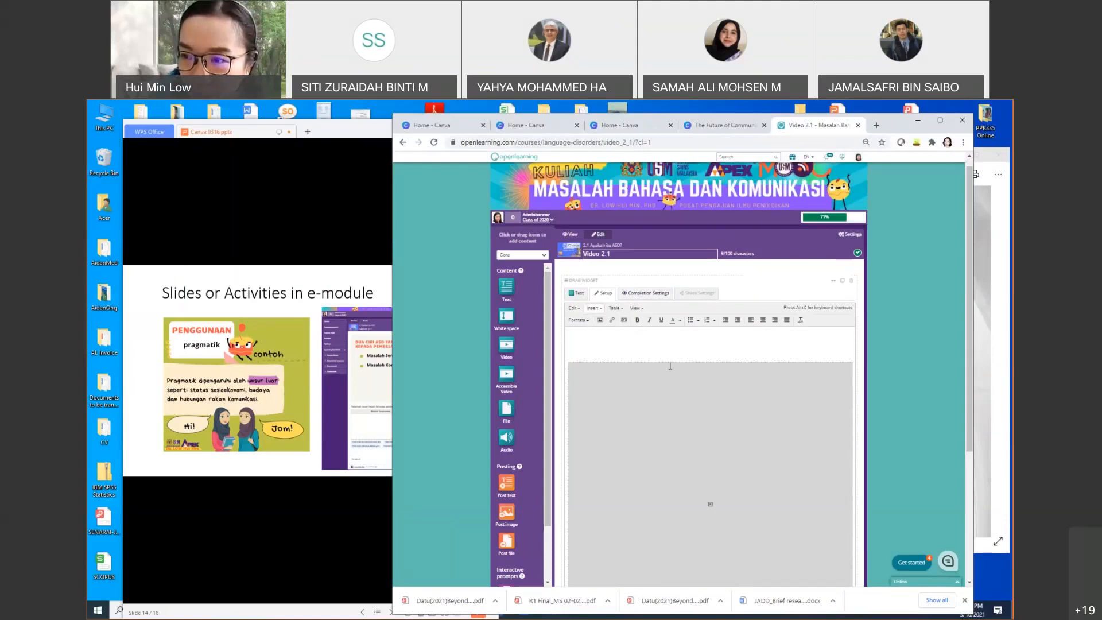
scroll(670, 365, "down", 3)
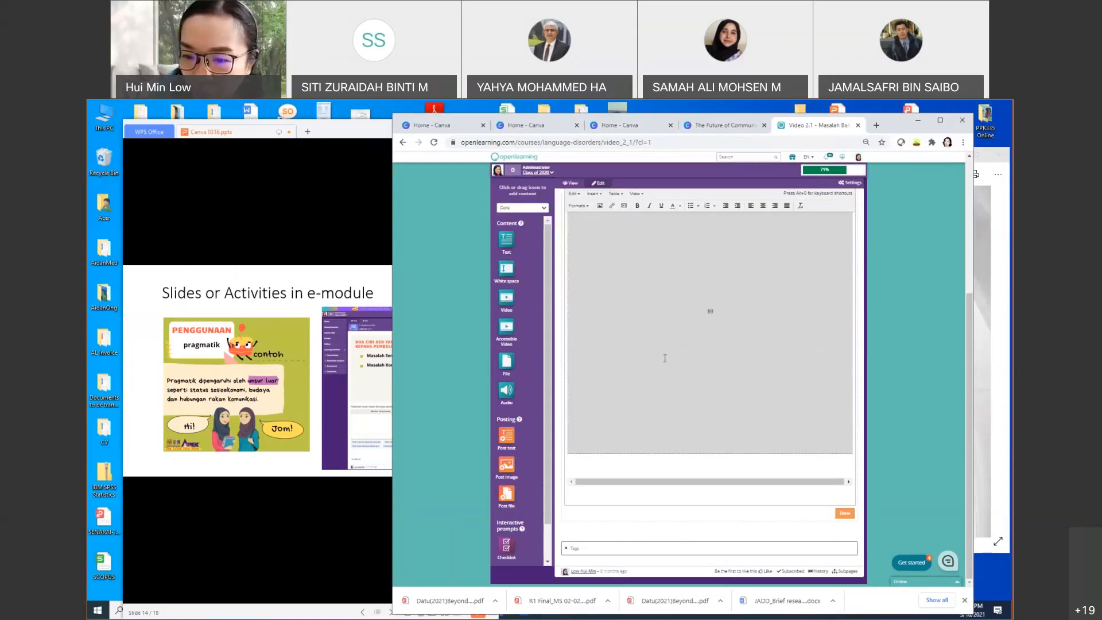
scroll(666, 353, "up", 3)
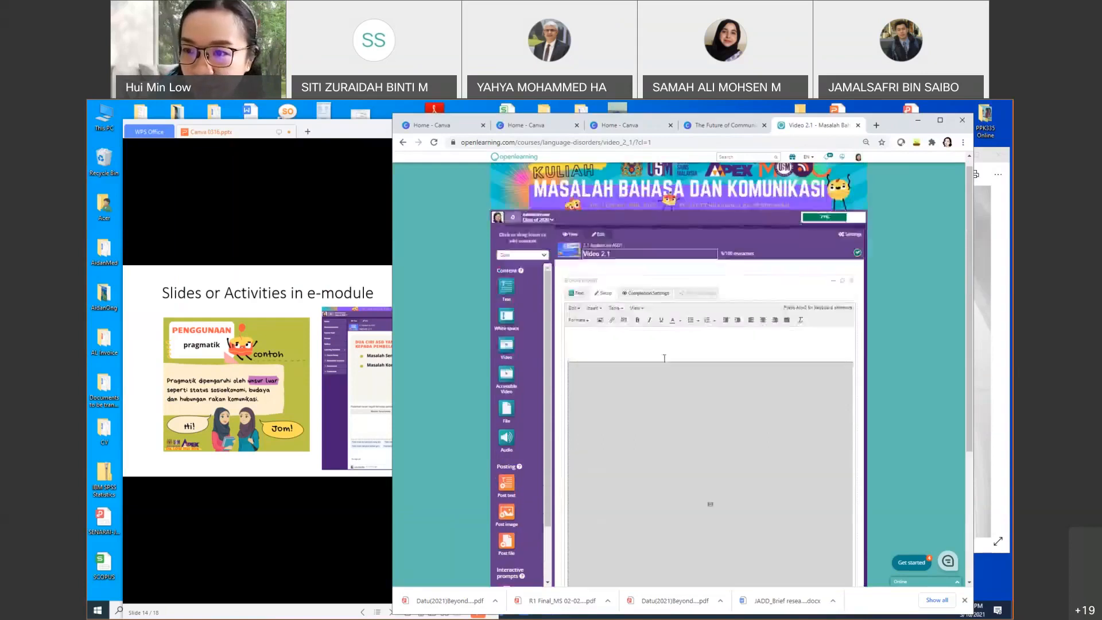
left_click(575, 250)
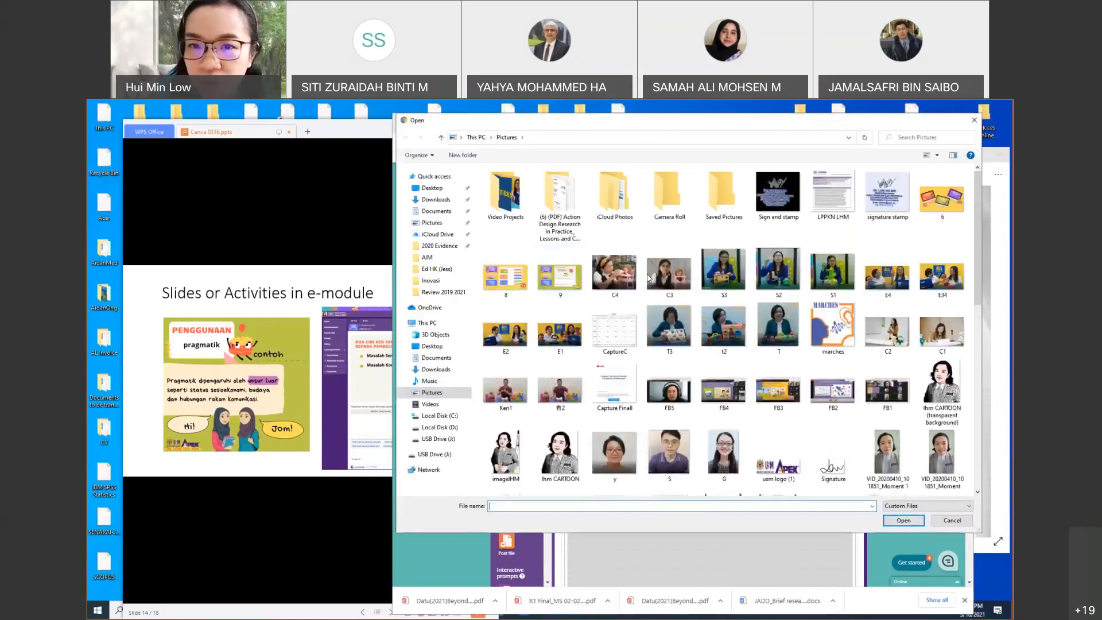
Step: Upload 'The Future of Communication' from Downloads as the Video 2.1 thumbnail
left_click(436, 200)
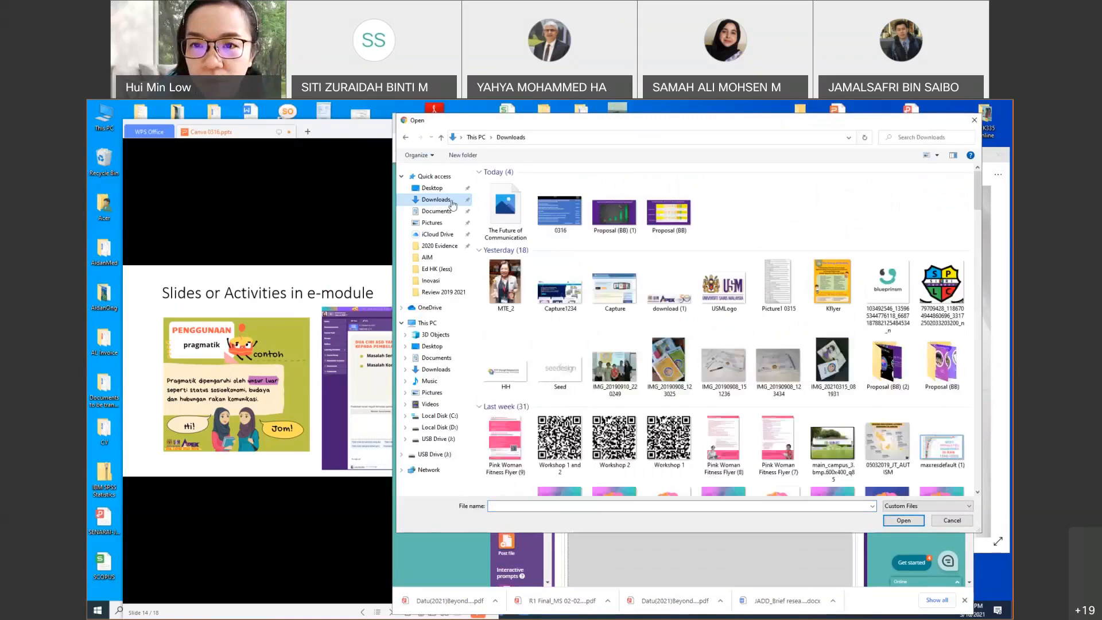
left_click(502, 212)
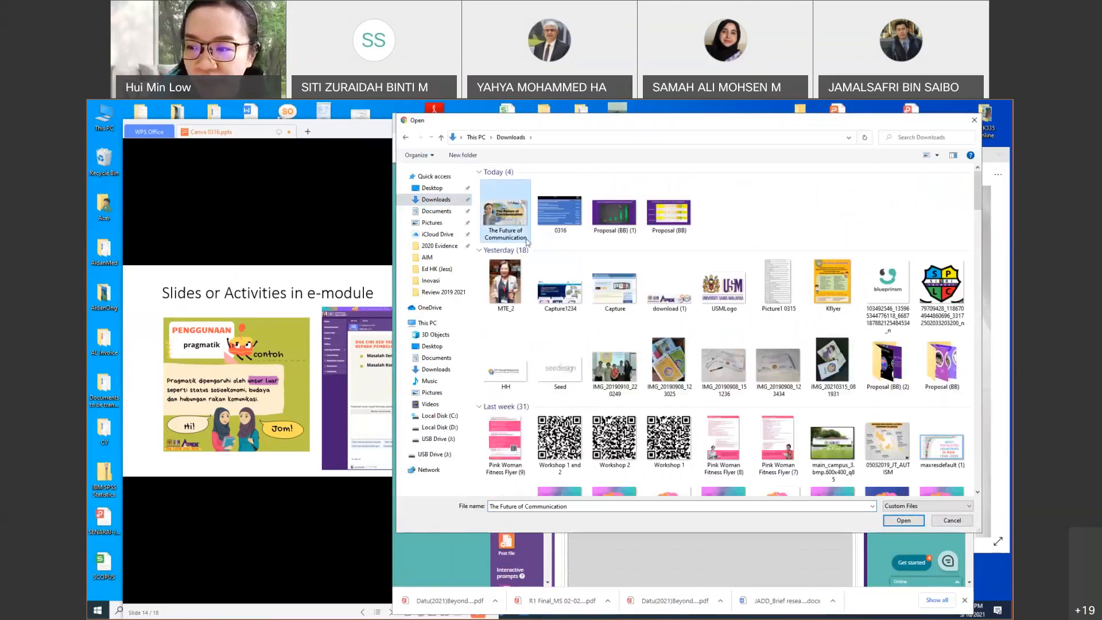
left_click(910, 522)
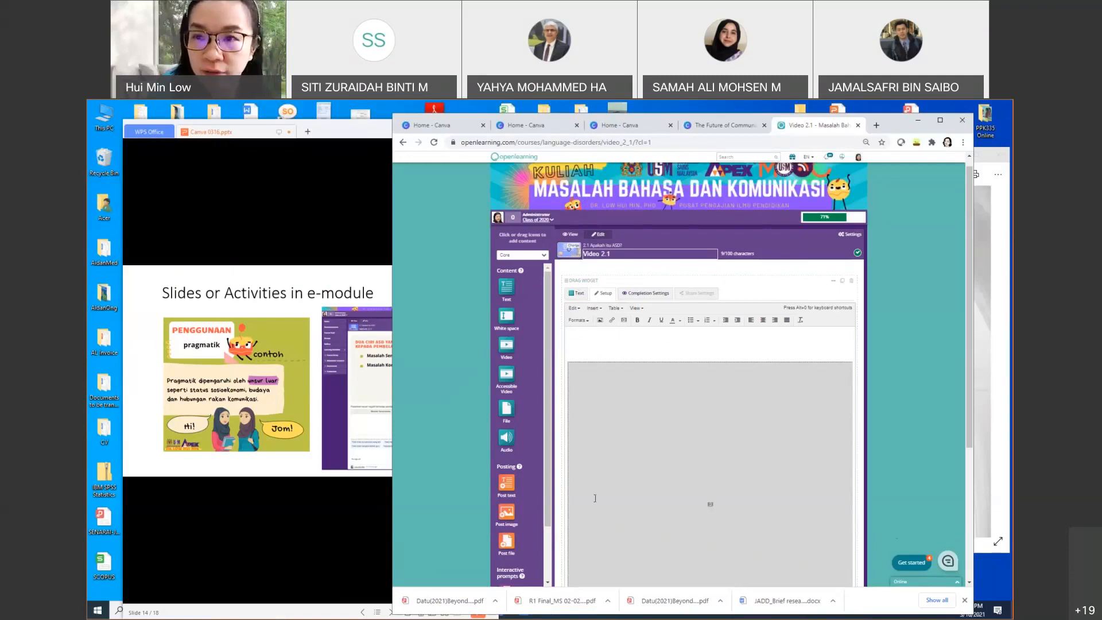
Step: Save the Video 2.1 widget edits with Done
left_click(660, 113)
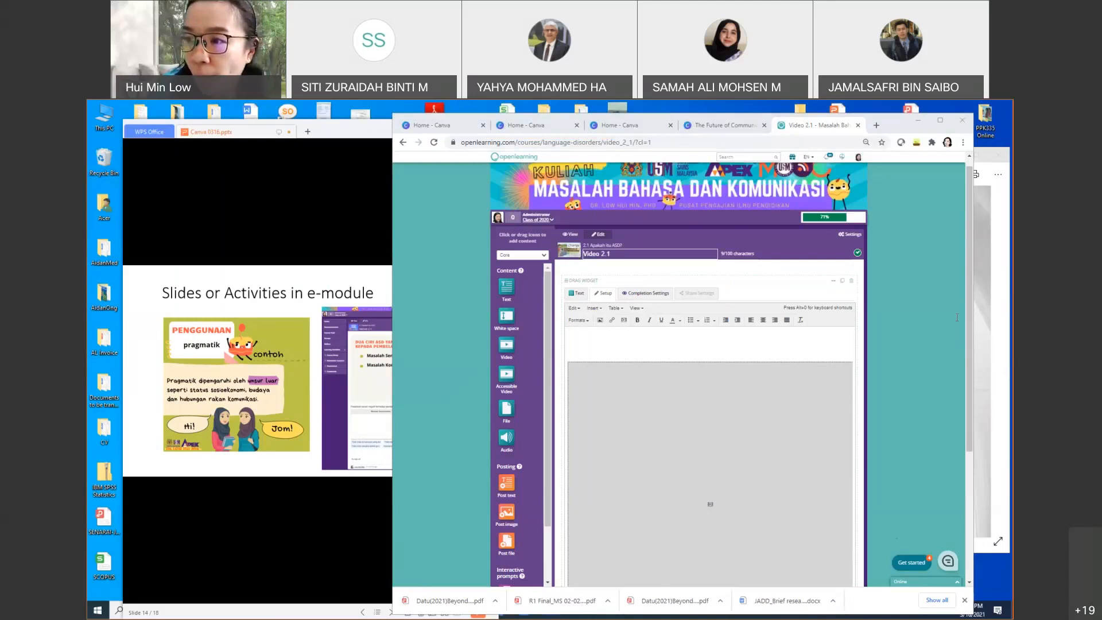
left_click(949, 216)
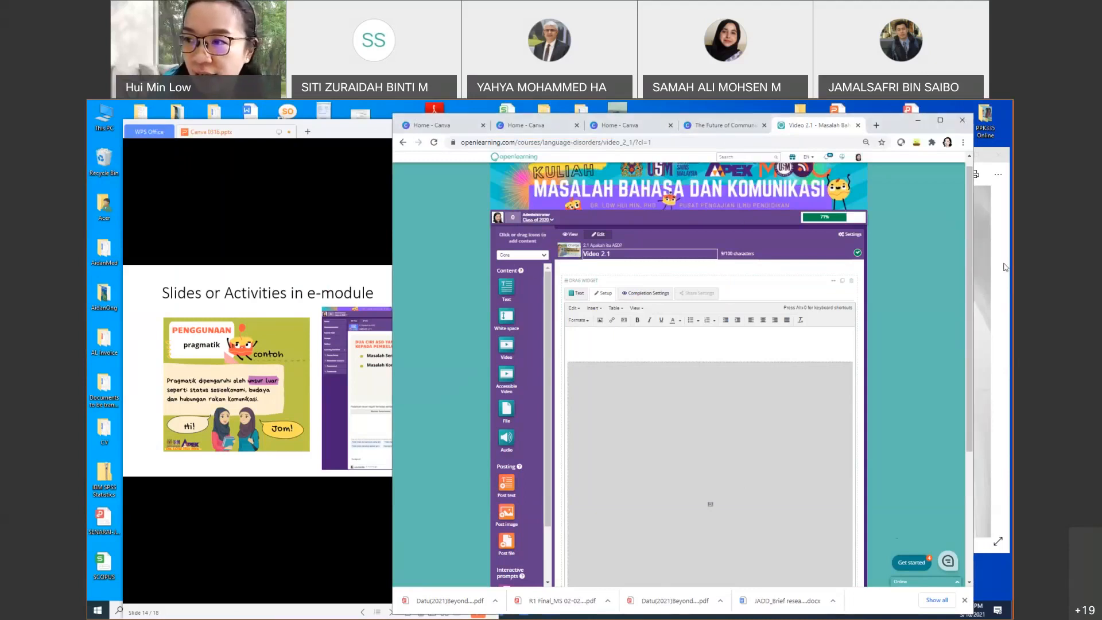
scroll(907, 307, "down", 3)
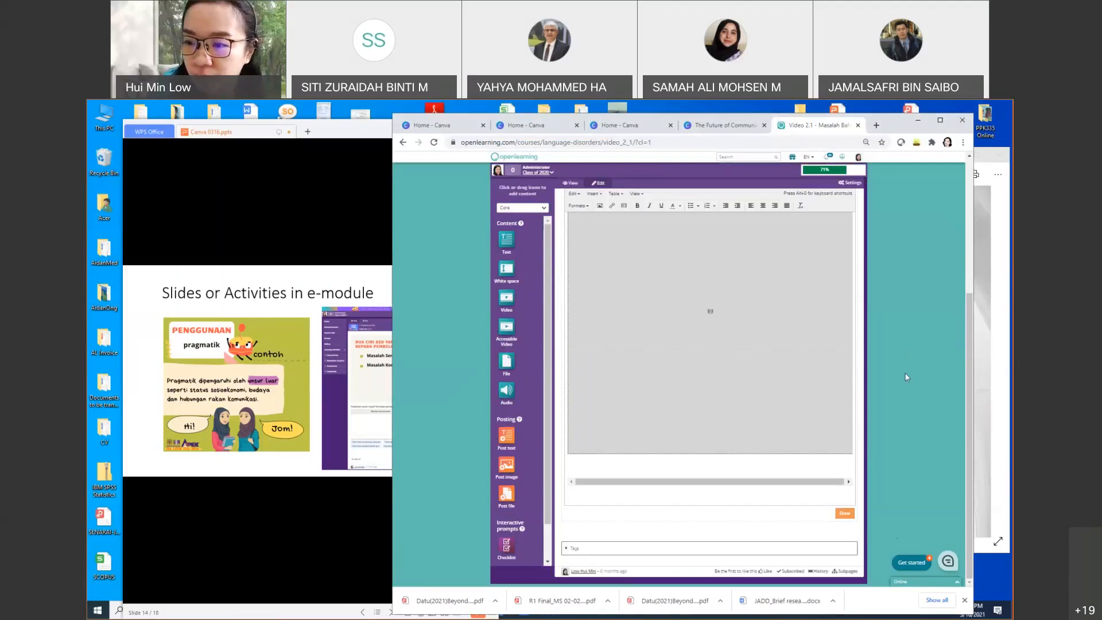
left_click(845, 514)
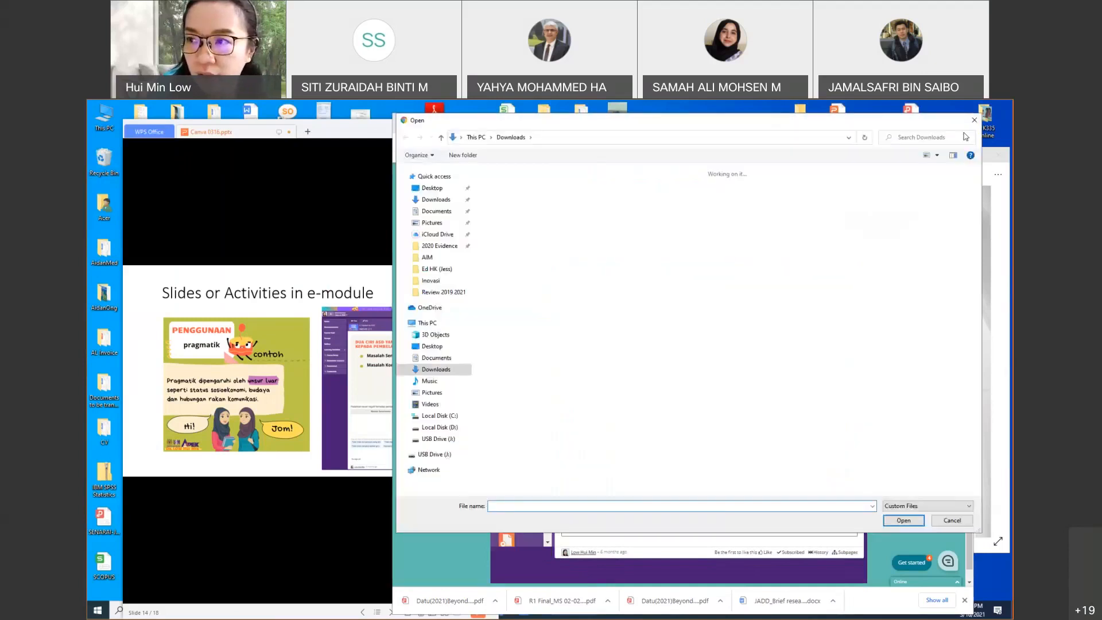
Step: Check Video 2.1 in View mode and in the Learning Activities overview
left_click(967, 119)
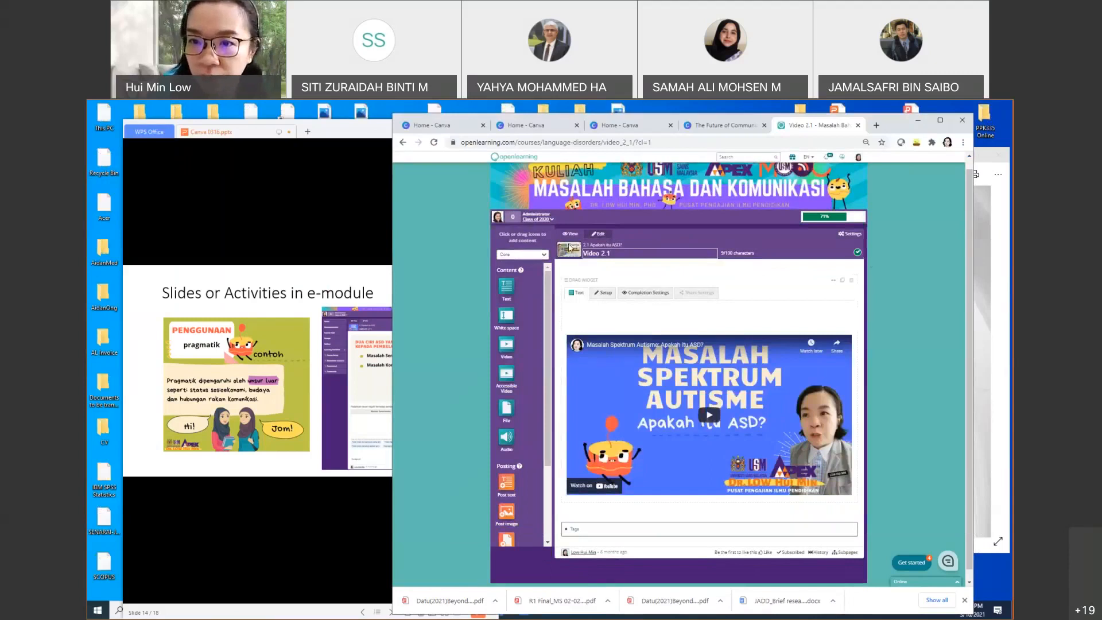
left_click(569, 234)
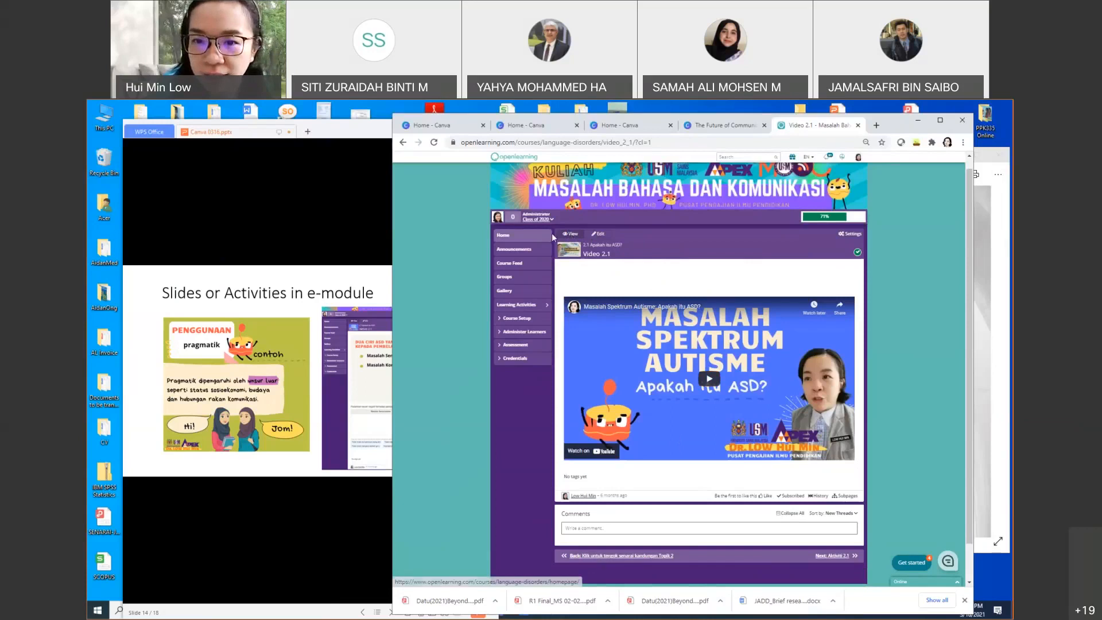
left_click(521, 305)
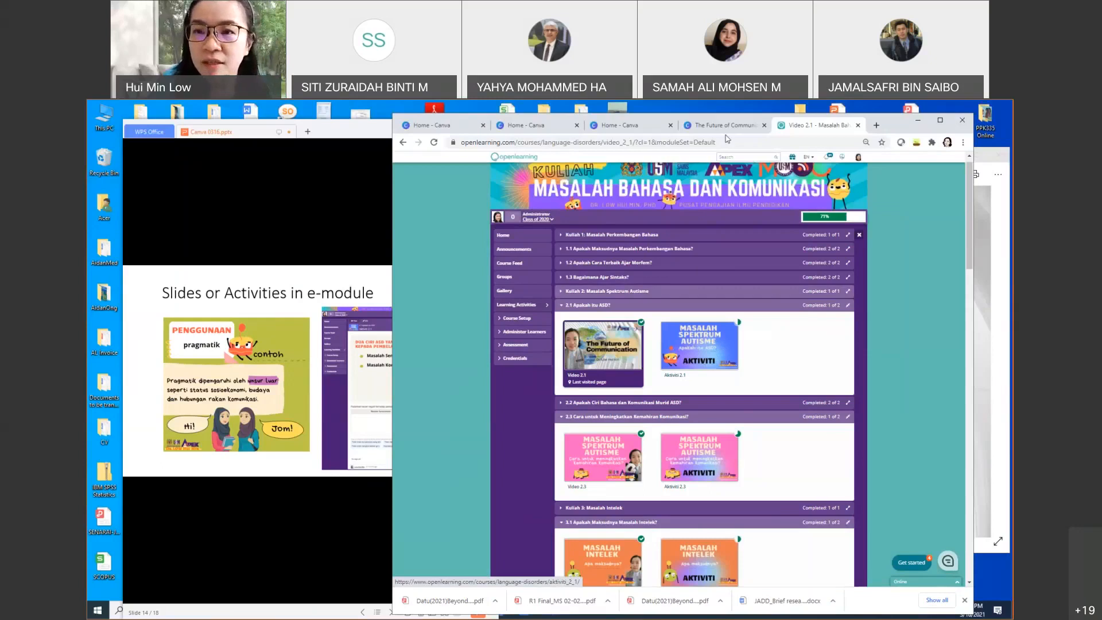
left_click(634, 128)
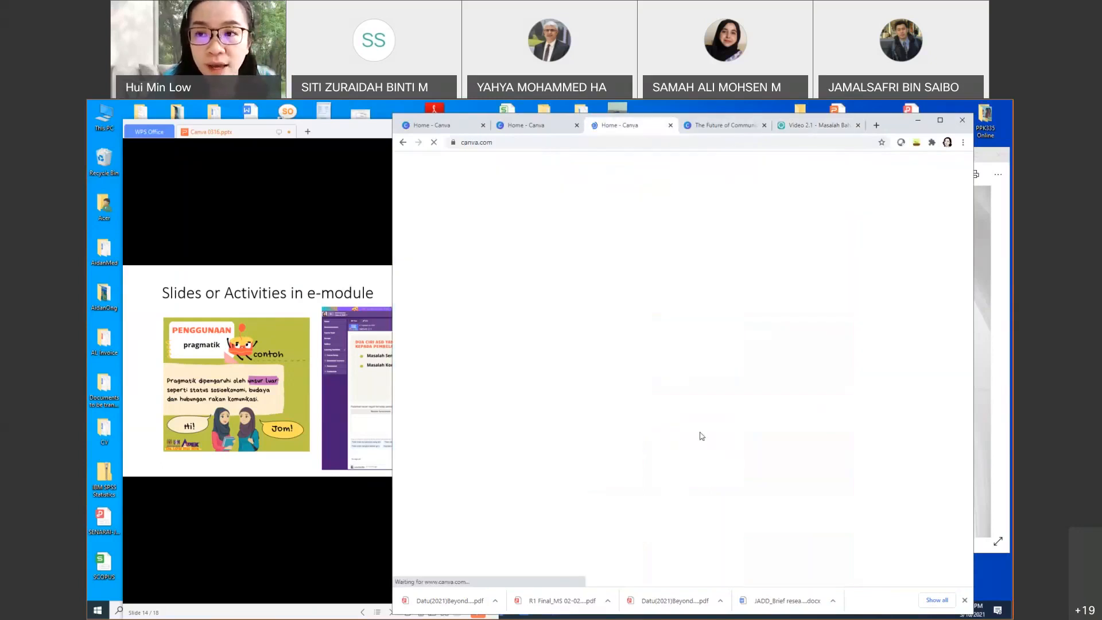
Step: Duplicate the title slide and replace the presenter's name on page 2 with 'Activity'
key("ctrl+Tab")
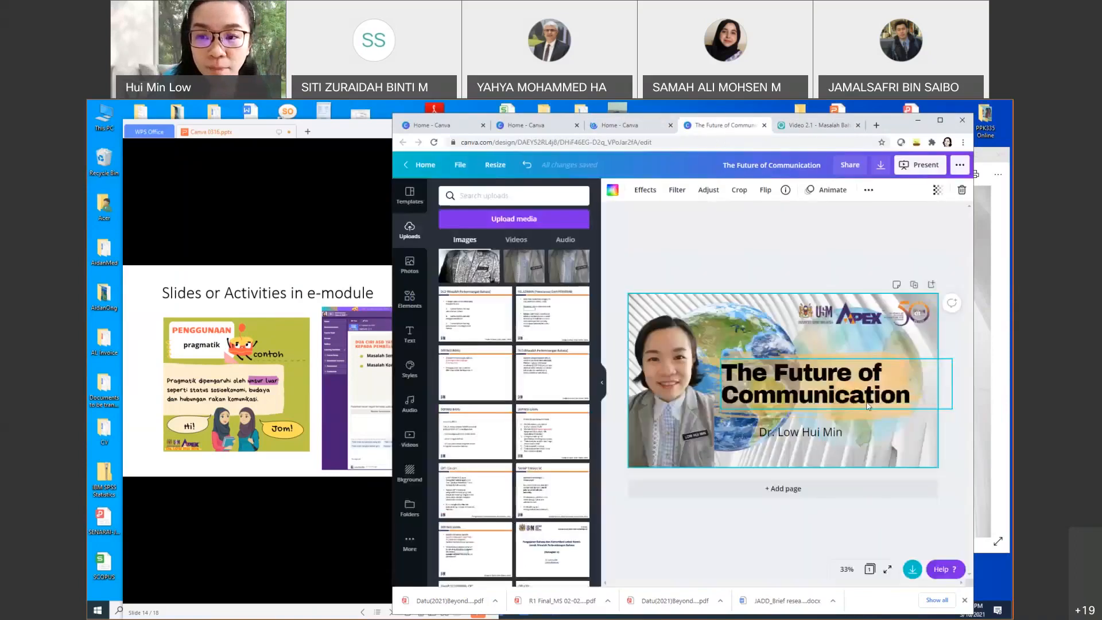
left_click(914, 285)
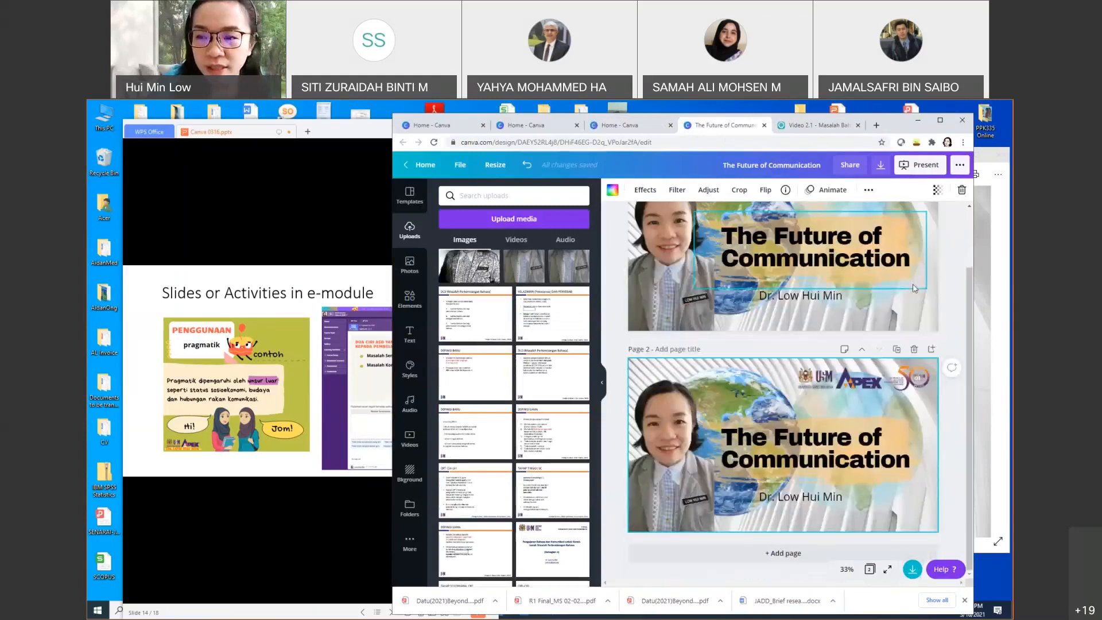
left_click(832, 504)
left_click_drag(769, 498, 844, 499)
left_click(841, 498)
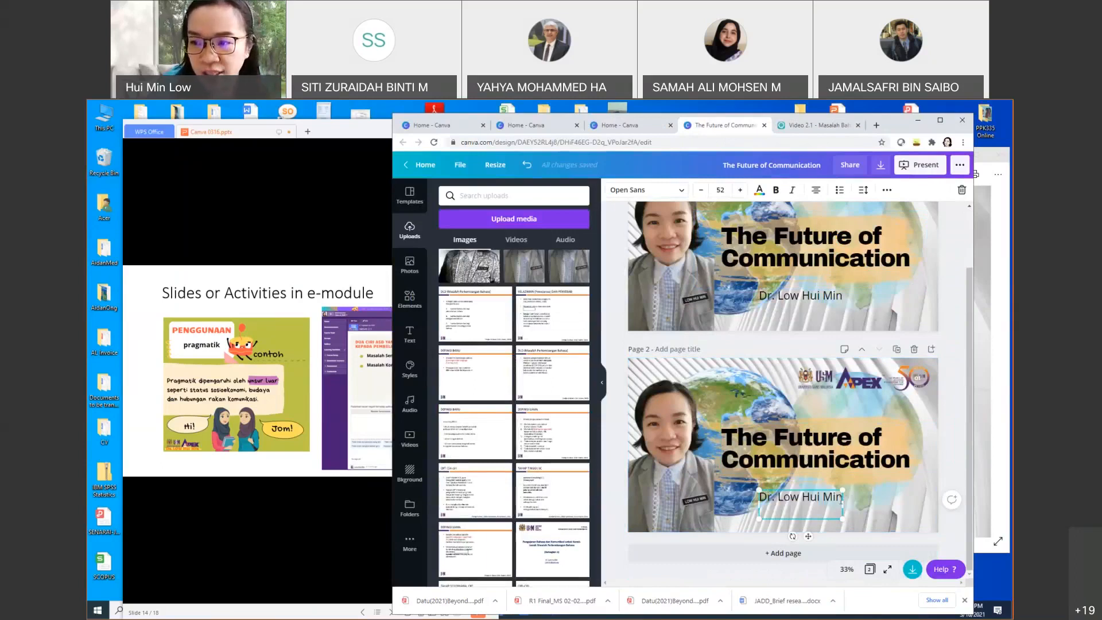
key("ctrl+a")
type("Acn")
type("tiviyty")
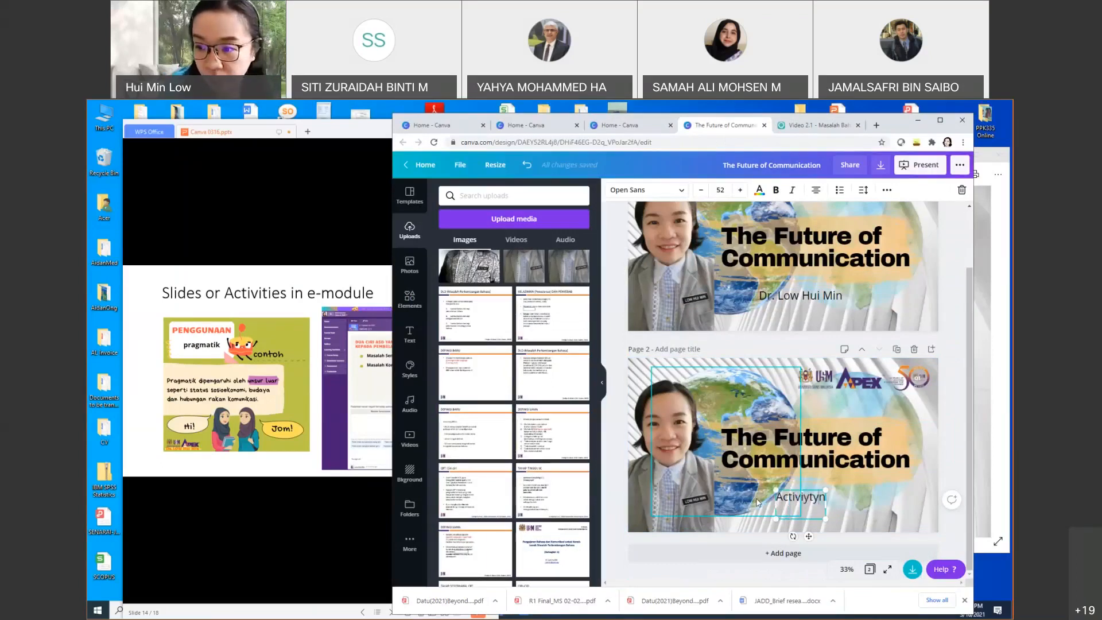
key("BackSpace")
key("BackSpace")
key("BackSpace")
key("BackSpace")
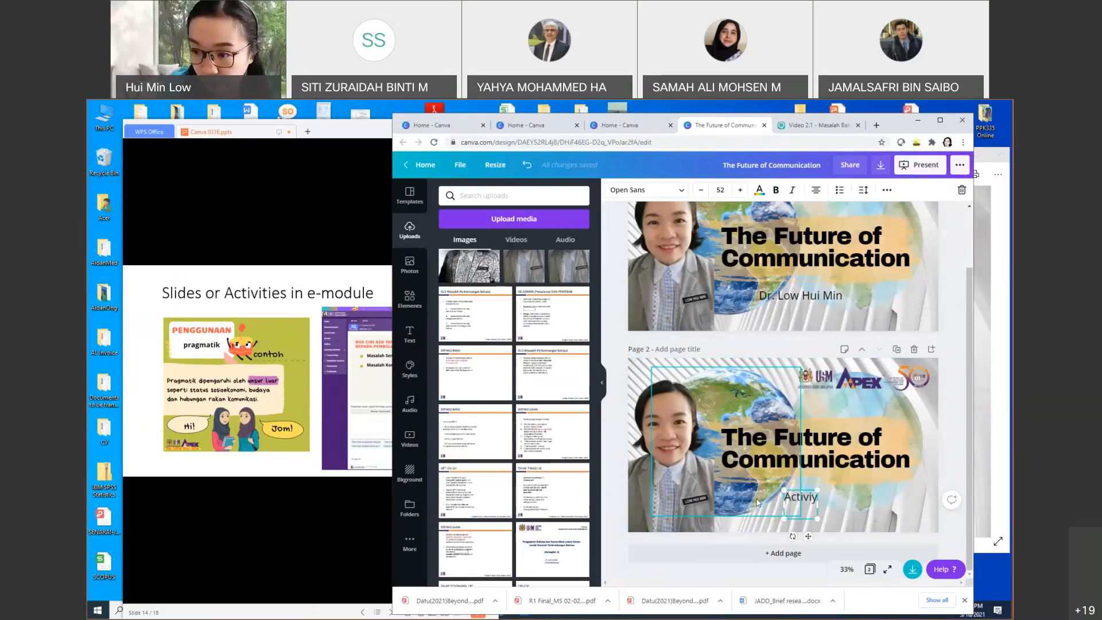
type("ty")
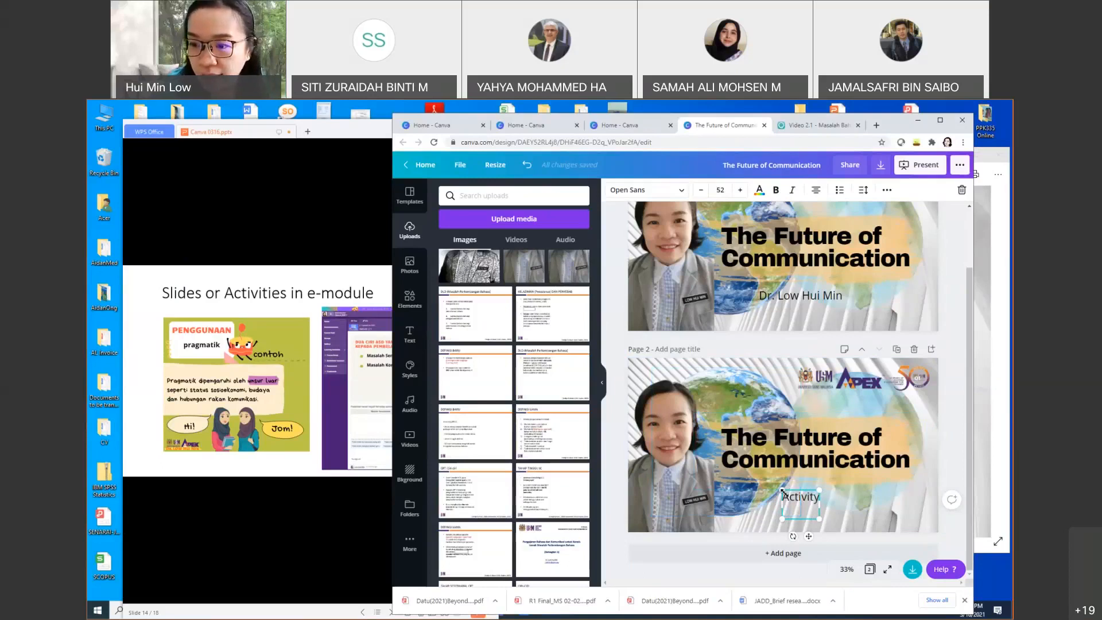
Step: Enlarge the Activity label to size 106 and delete the presenter's photo from page 2
left_click_drag(782, 490, 743, 459)
left_click(687, 454)
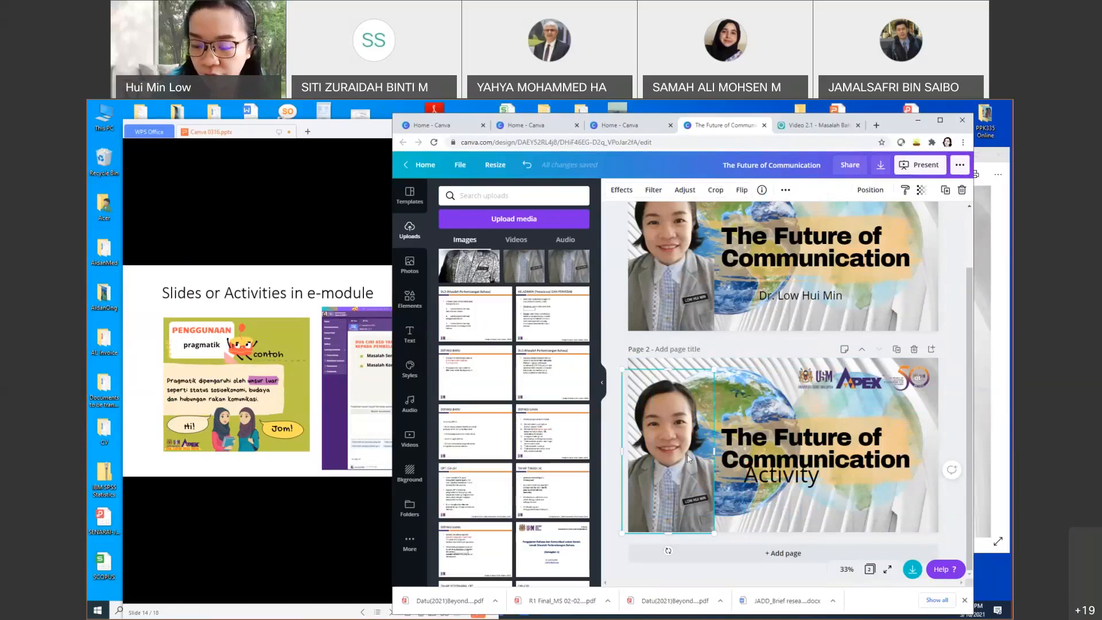
key("Delete")
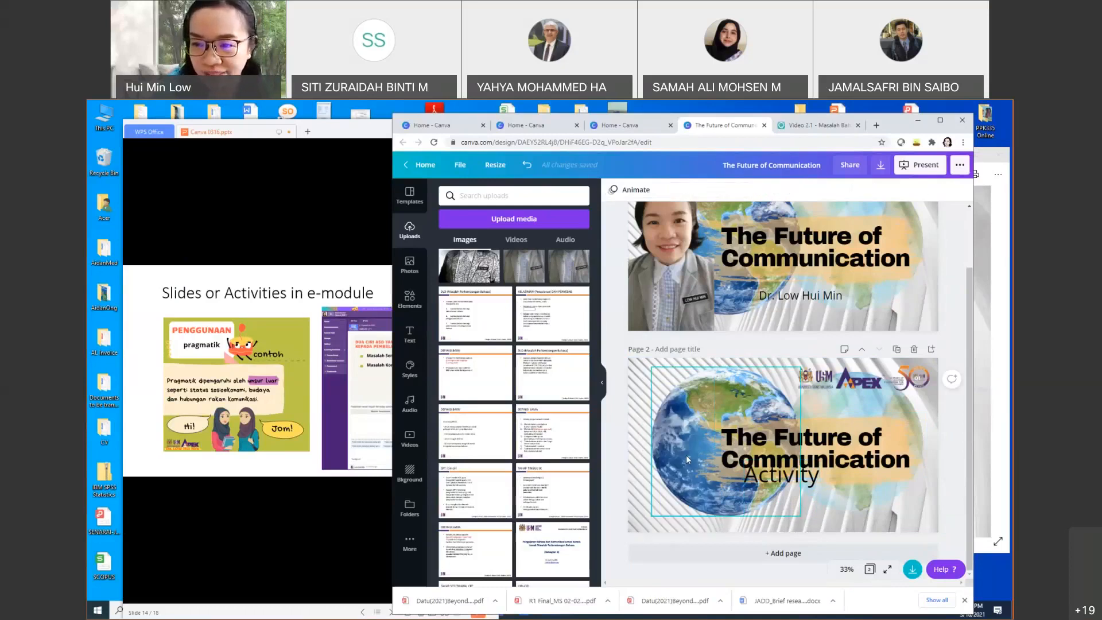
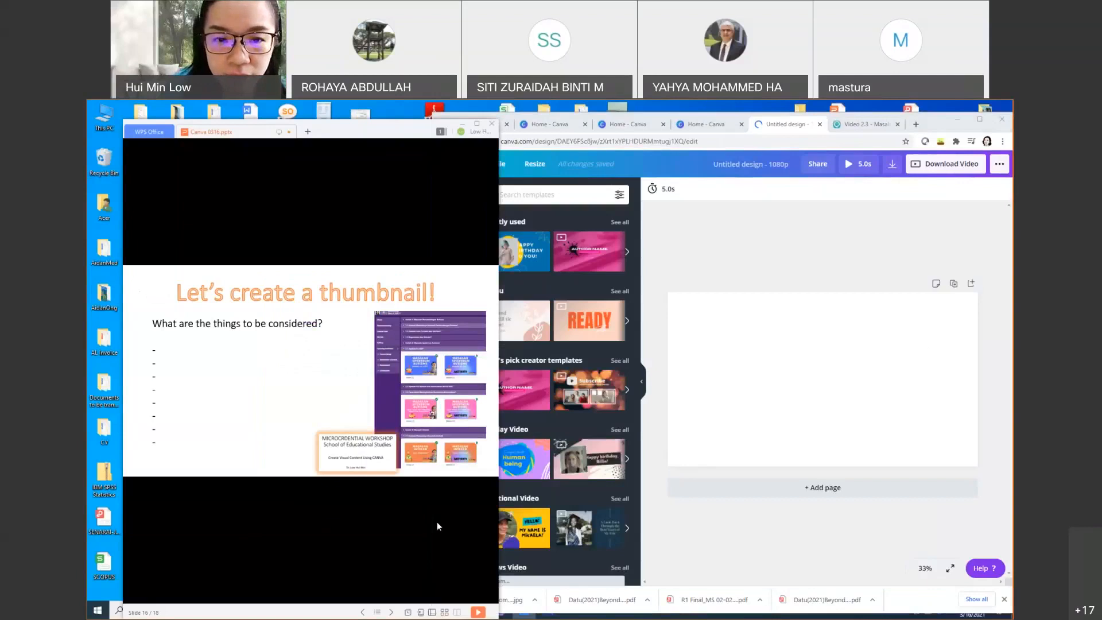
Step: Advance the WPS slide show past slides 17 and 18 to the end-of-show screen
left_click(432, 517)
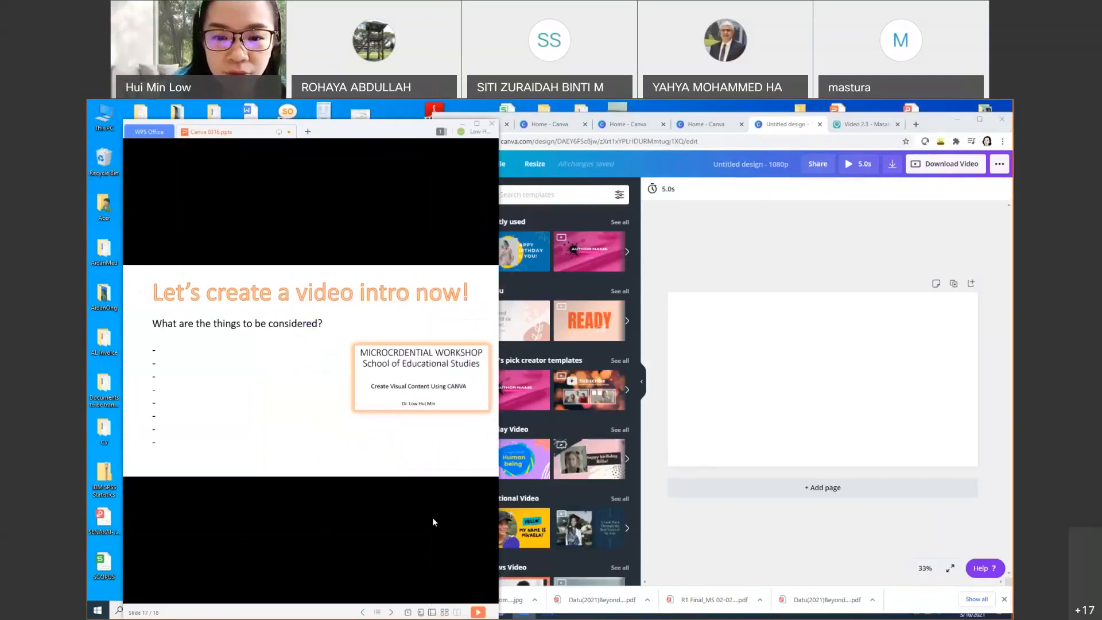
left_click(432, 517)
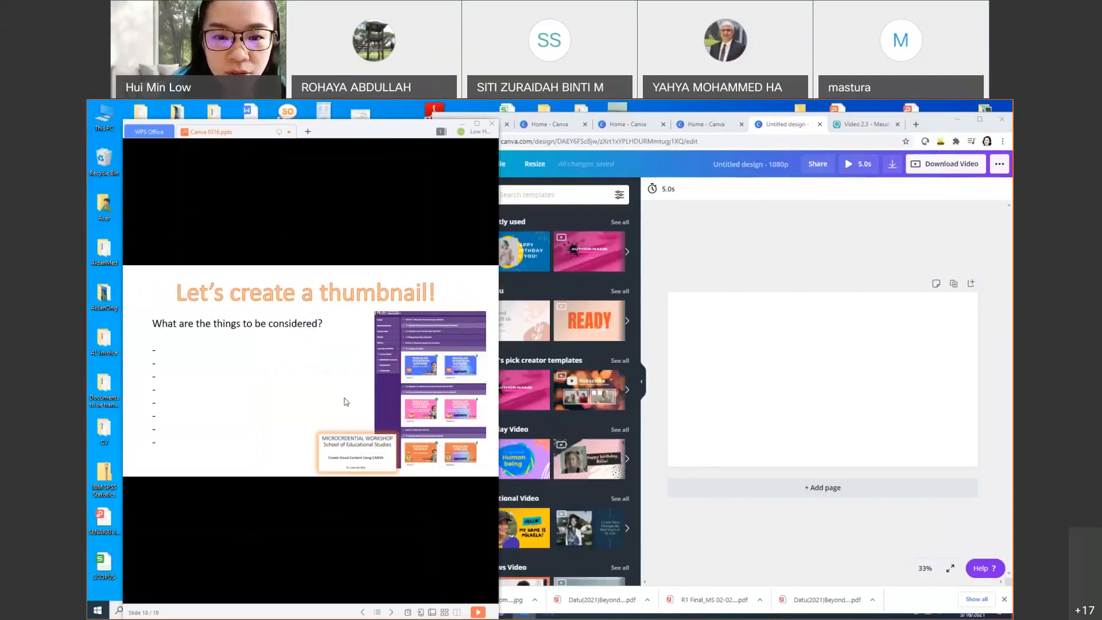
left_click(365, 450)
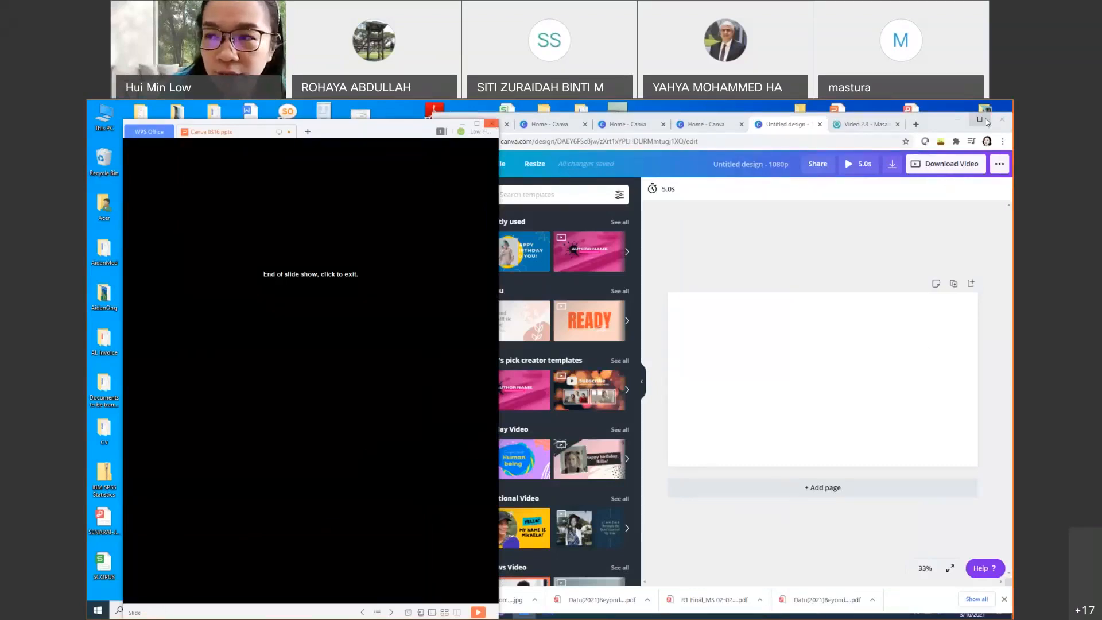
Step: Maximize the Chrome window and apply the pink Author Name template to the 1080p video page
left_click(986, 120)
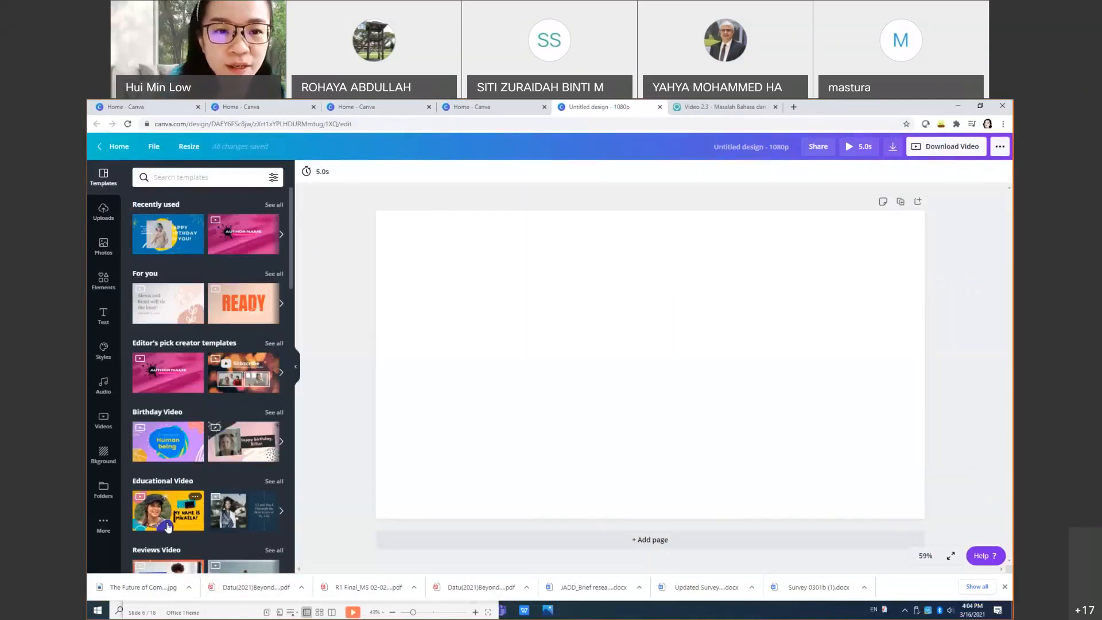
left_click(239, 230)
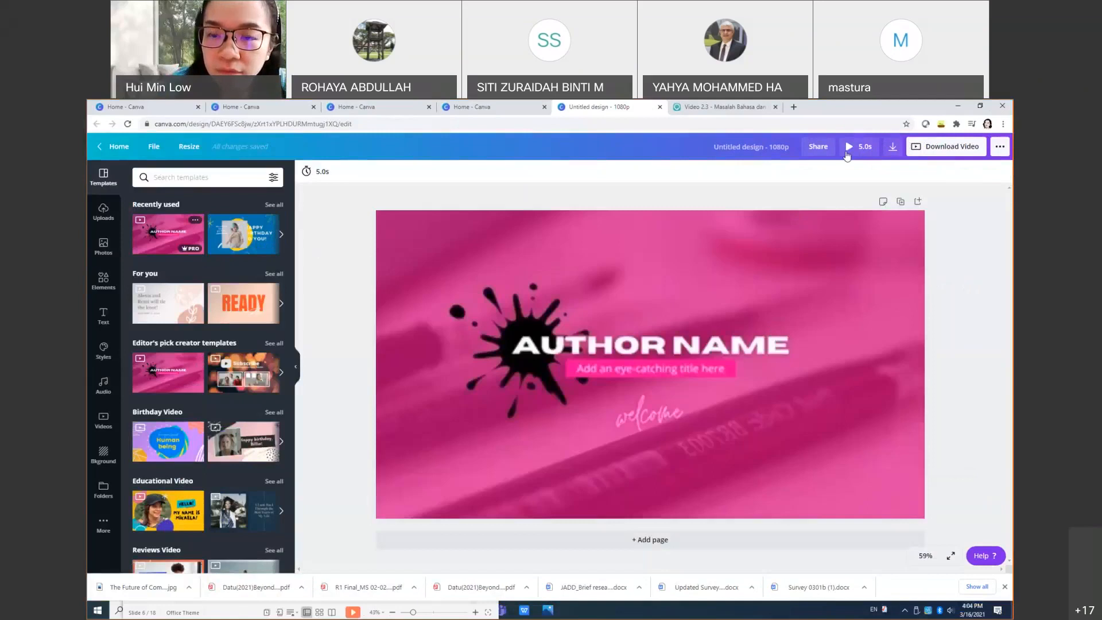
Step: Preview the Author Name intro a few times in full screen, then add a blank second page
left_click(643, 340)
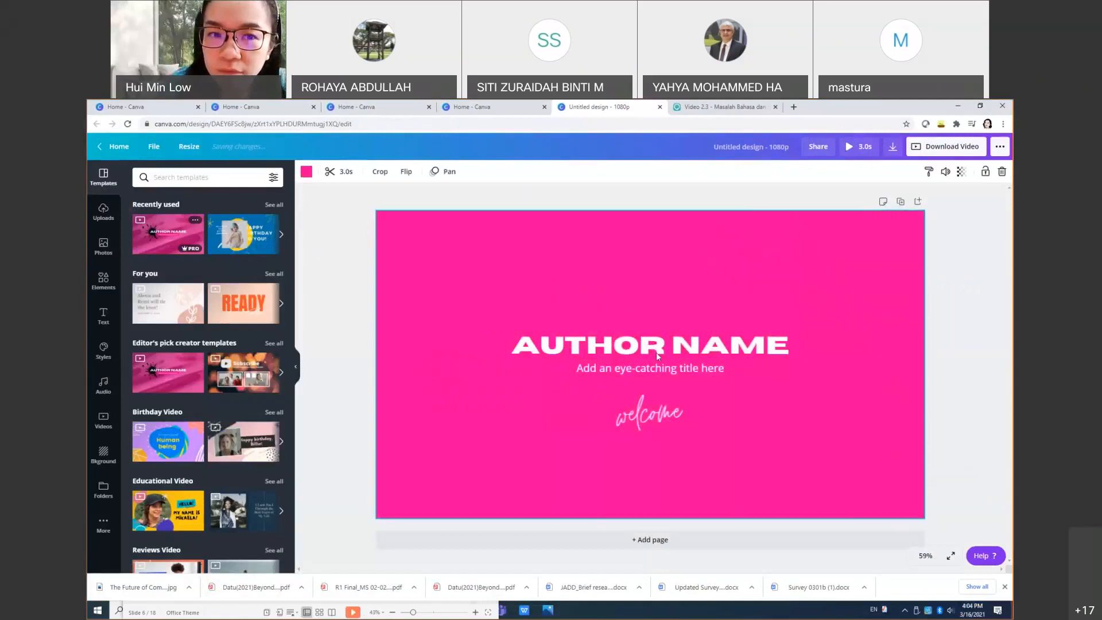
left_click(168, 236)
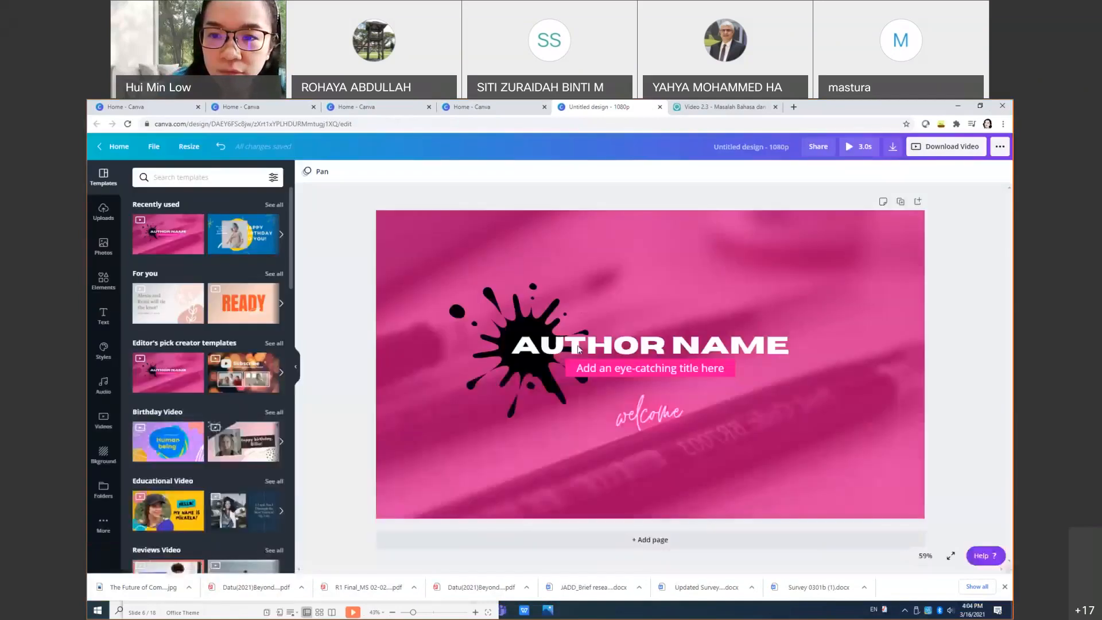
left_click(866, 147)
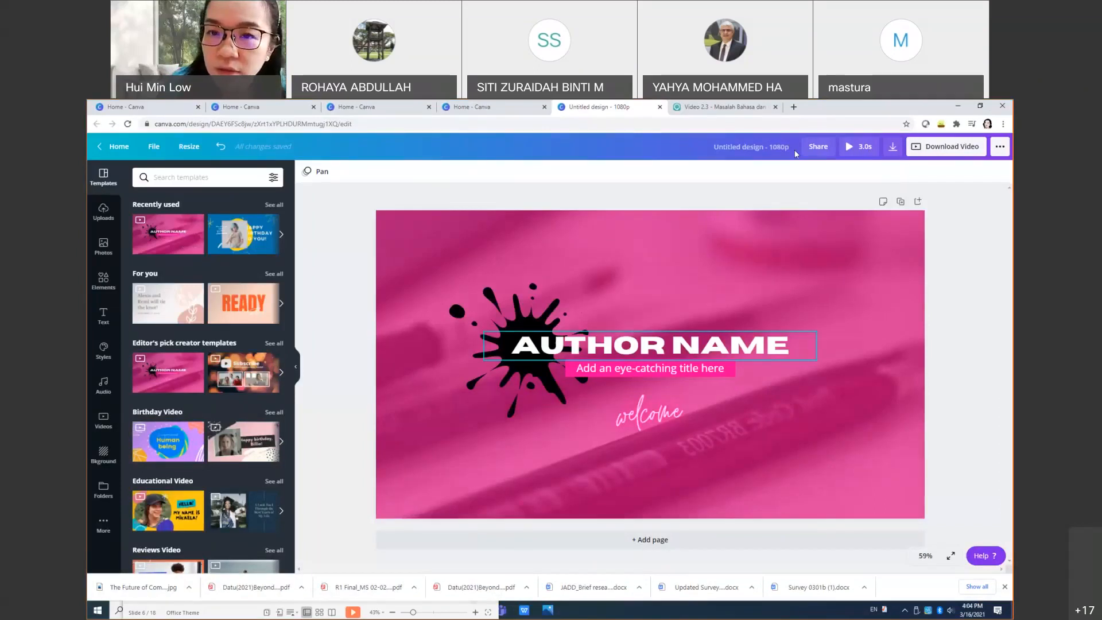
left_click(551, 352)
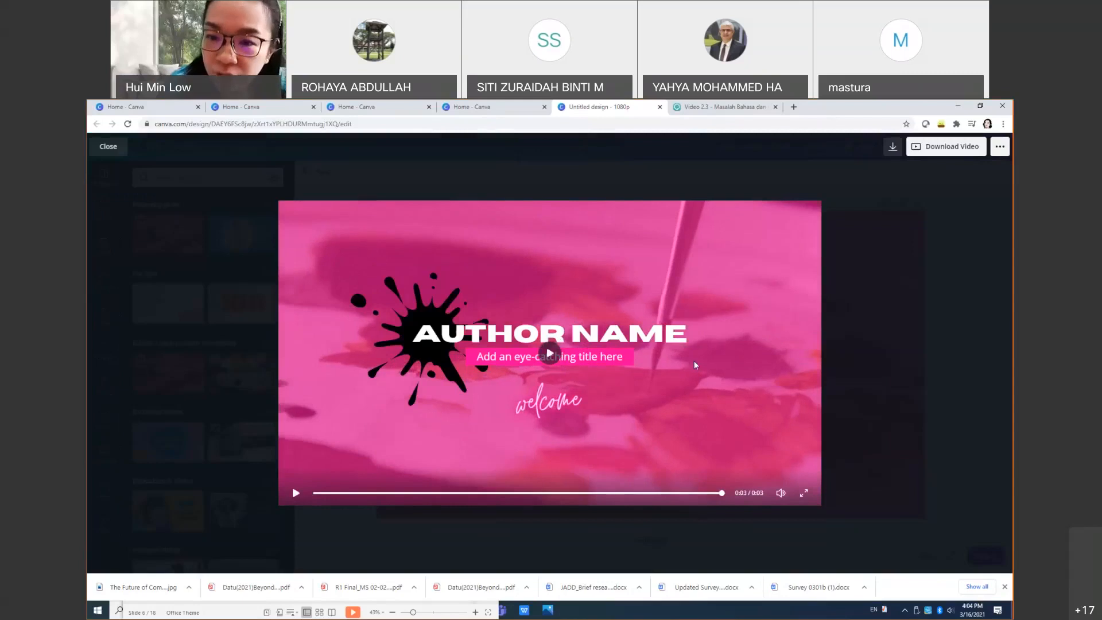
left_click(552, 358)
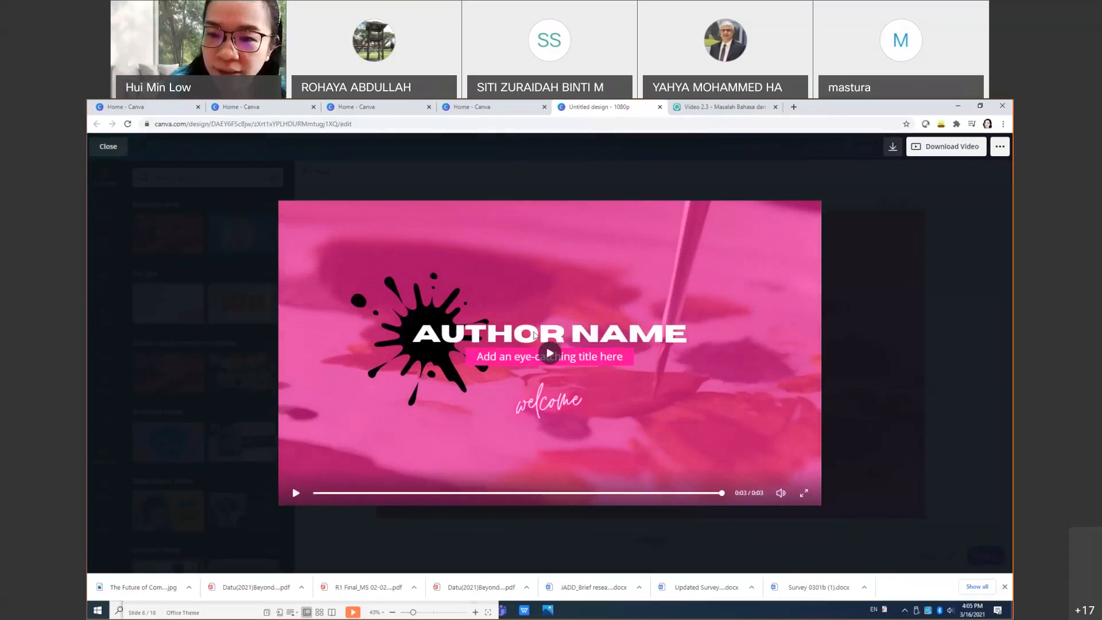
left_click(547, 354)
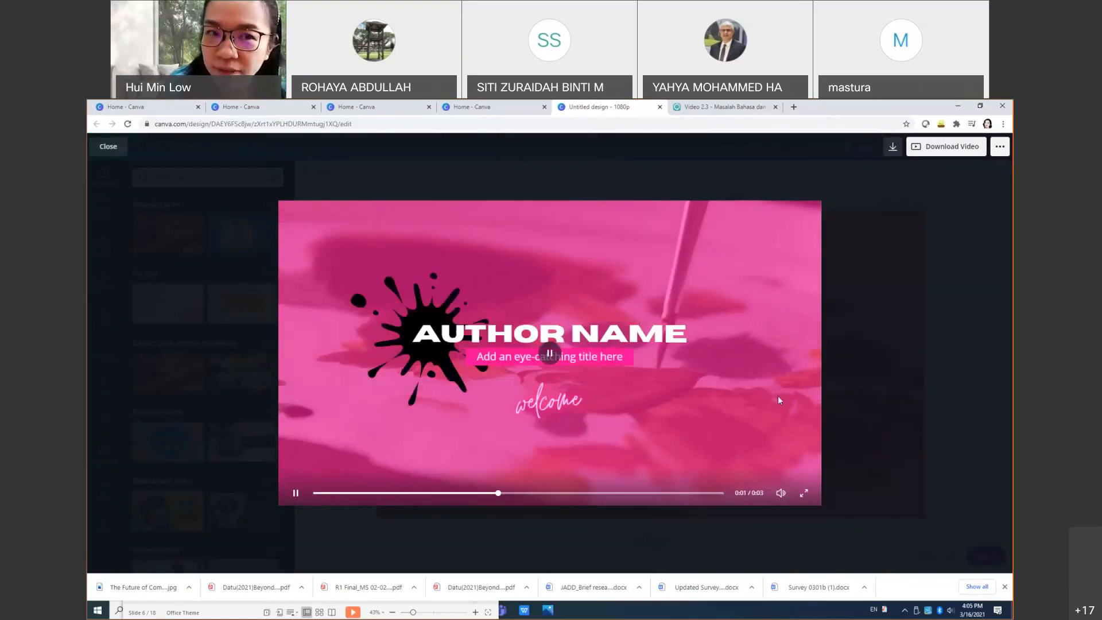
left_click(109, 147)
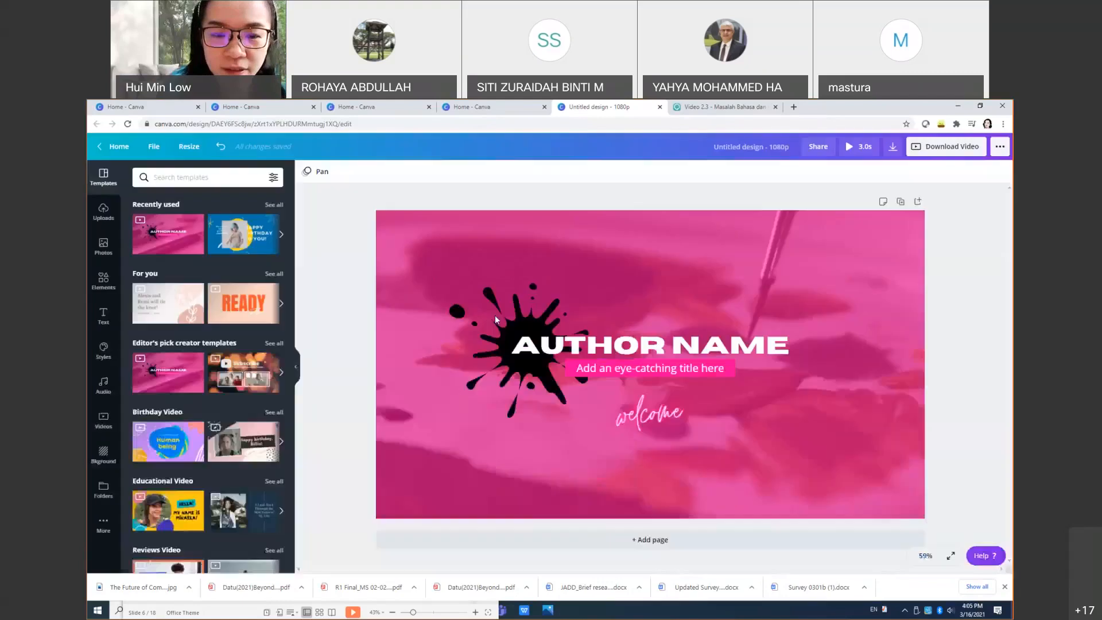
left_click(648, 538)
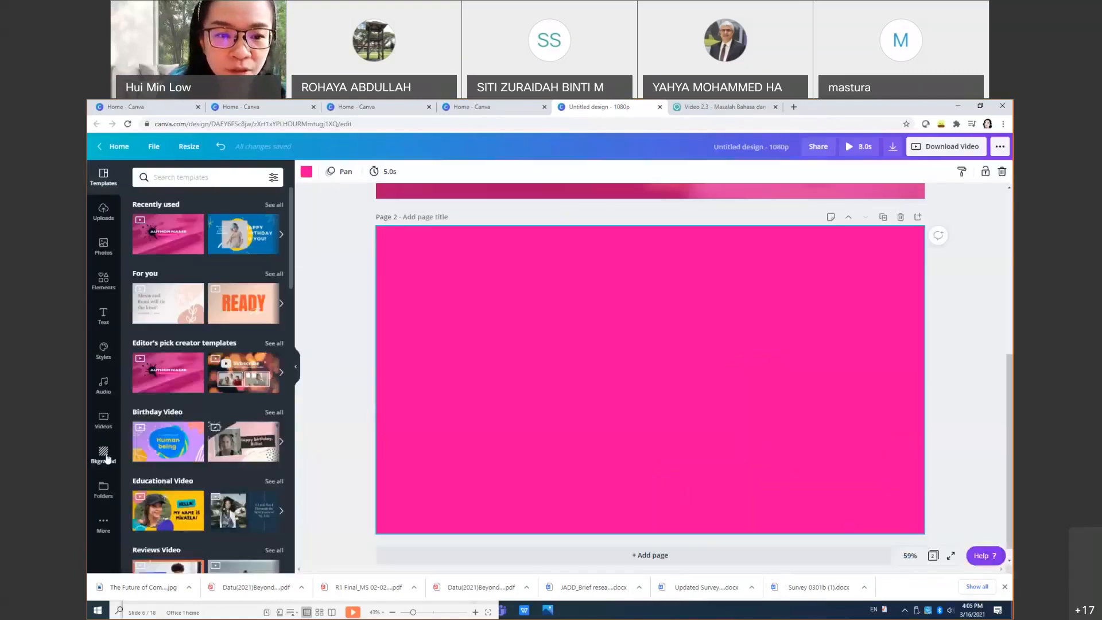
Step: Apply the strawberry-cutting page of the Peach and Red Classy Neutral Dessert template to page 2
scroll(254, 466, "down", 4)
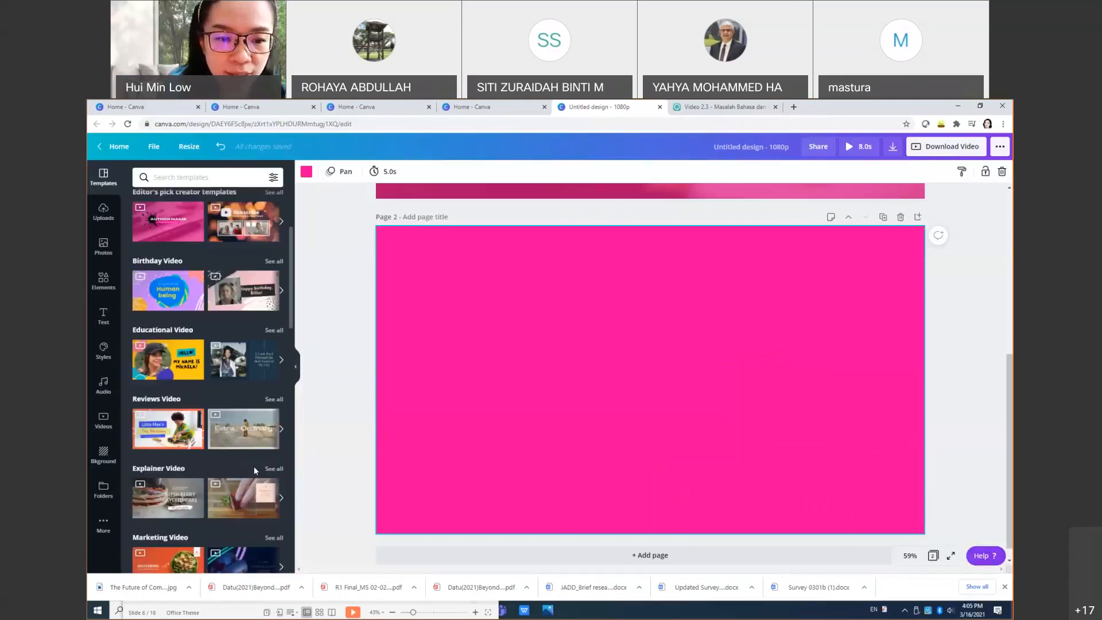
scroll(254, 470, "down", 1)
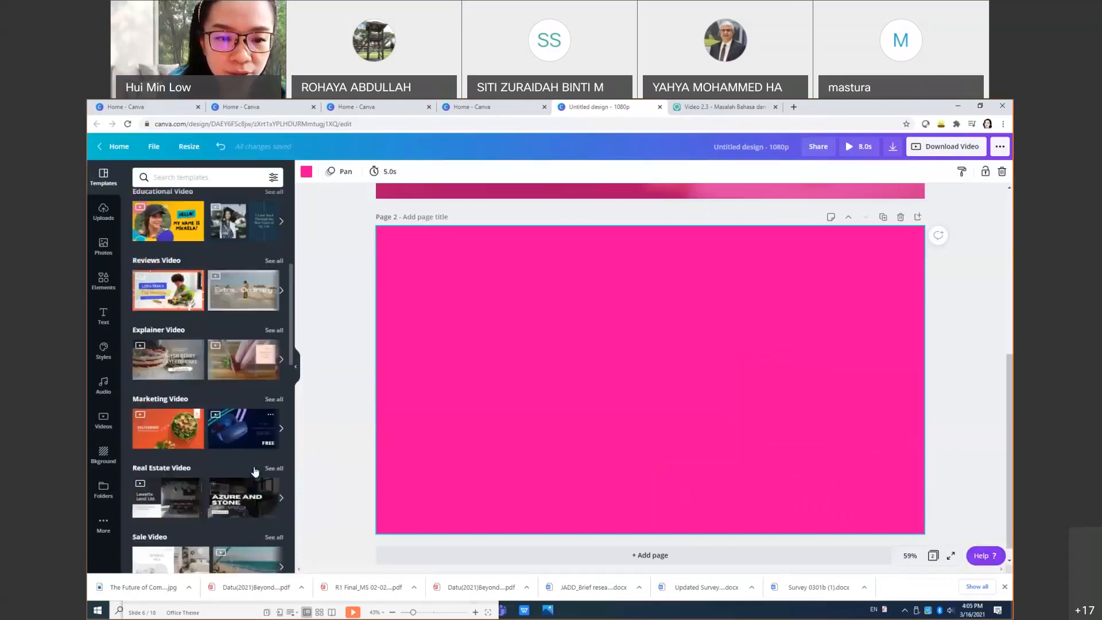
left_click(243, 364)
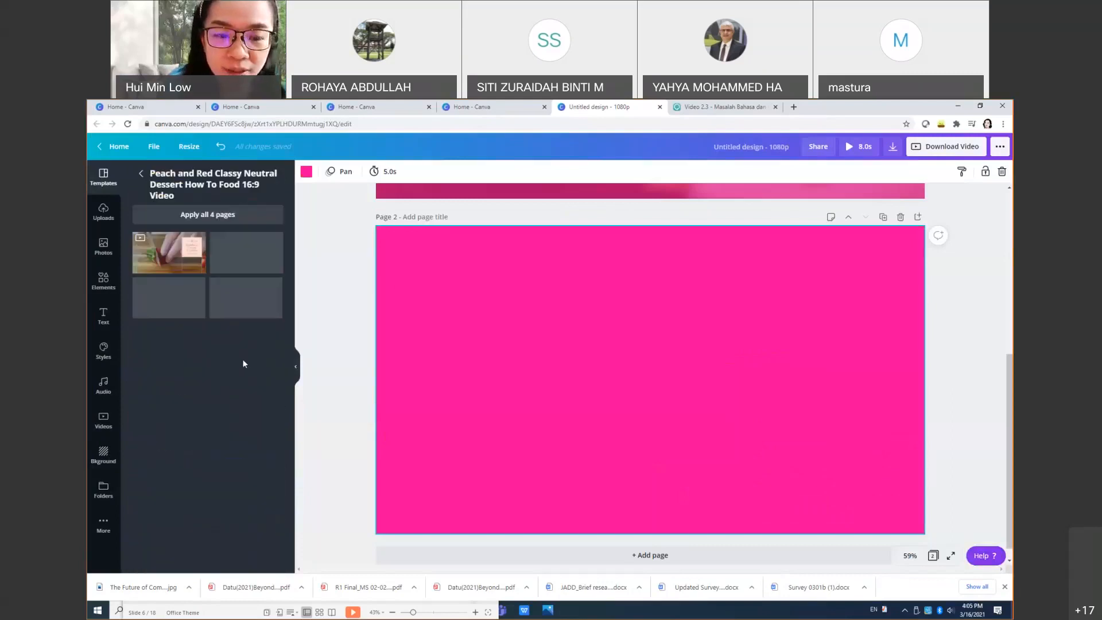
left_click(156, 263)
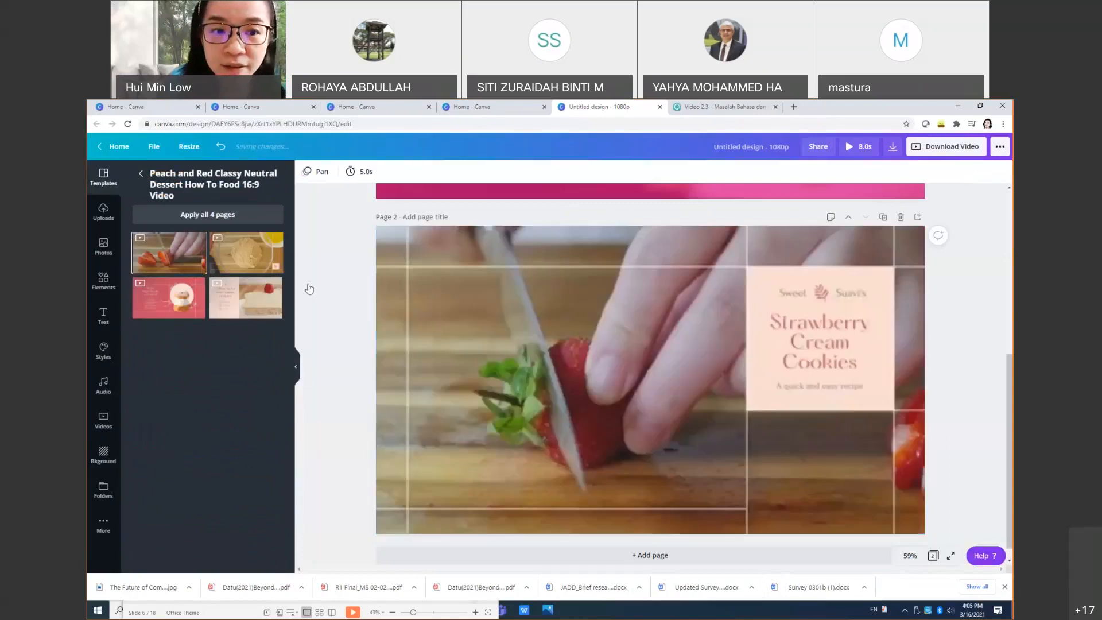
Step: Play the strawberry clip on page 2 and preview the whole two-page video
left_click(662, 393)
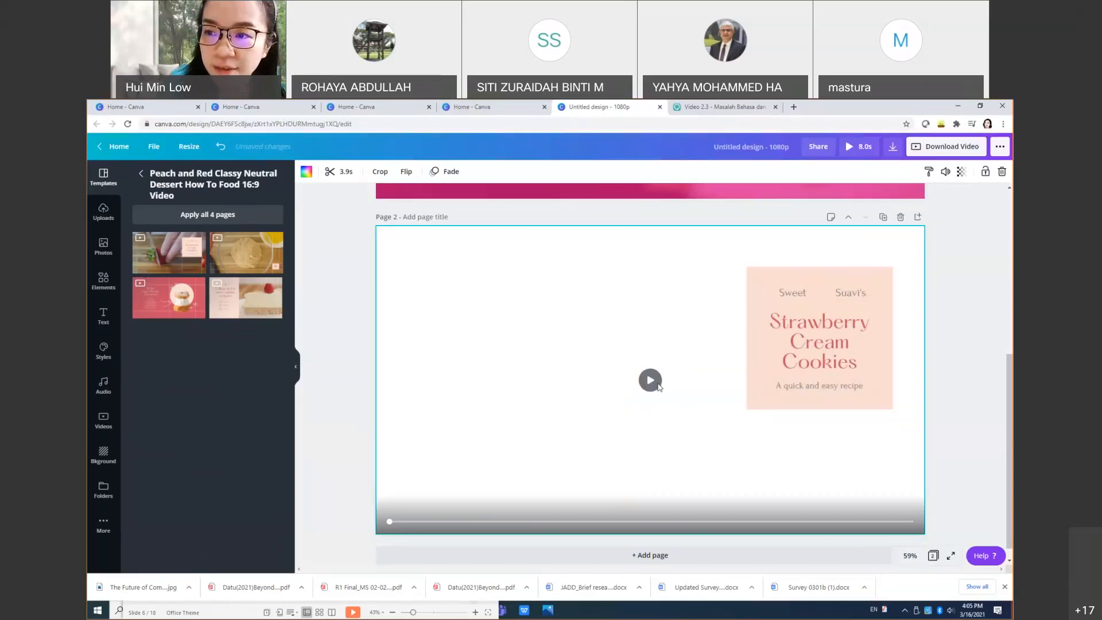
left_click(654, 382)
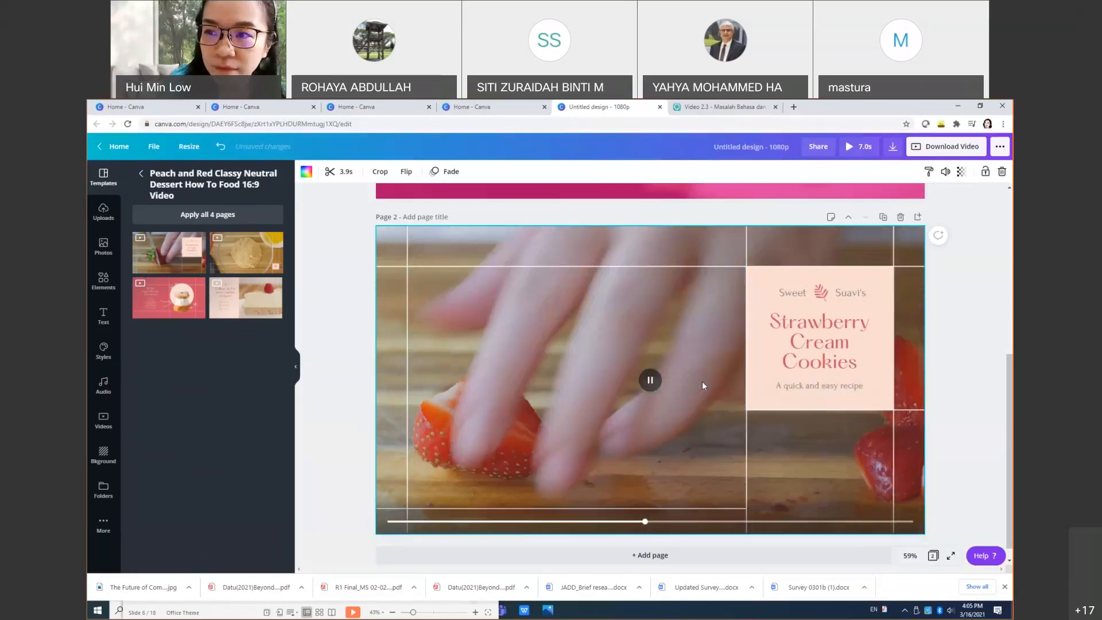
left_click(861, 147)
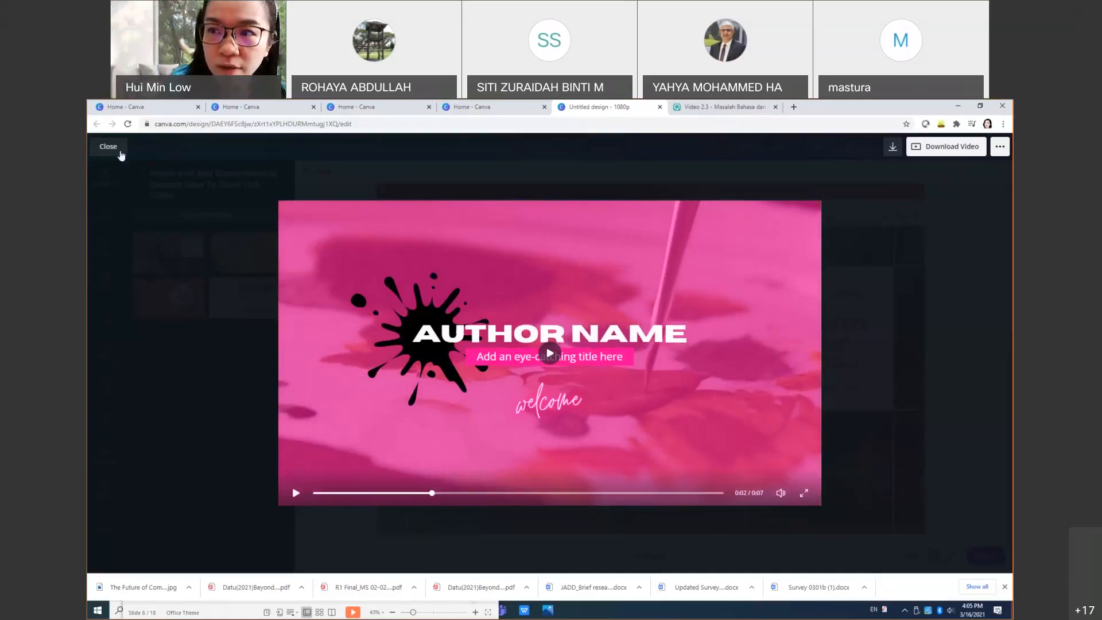
key("Escape")
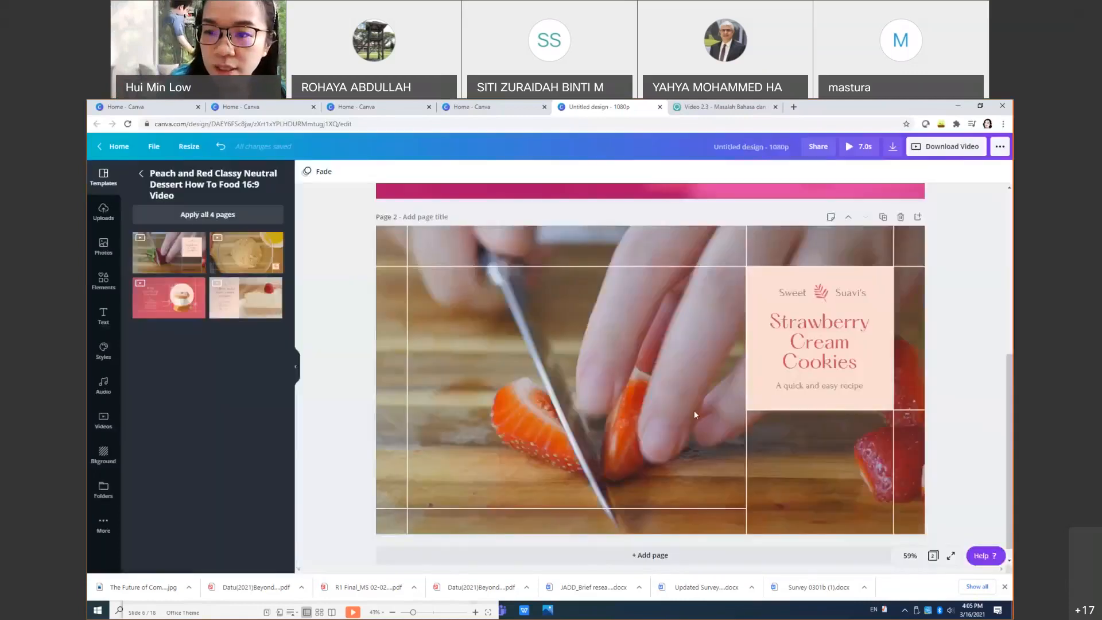
Step: Enter and leave cropping on the strawberry video unchanged, then play it again on the canvas
double_click(651, 379)
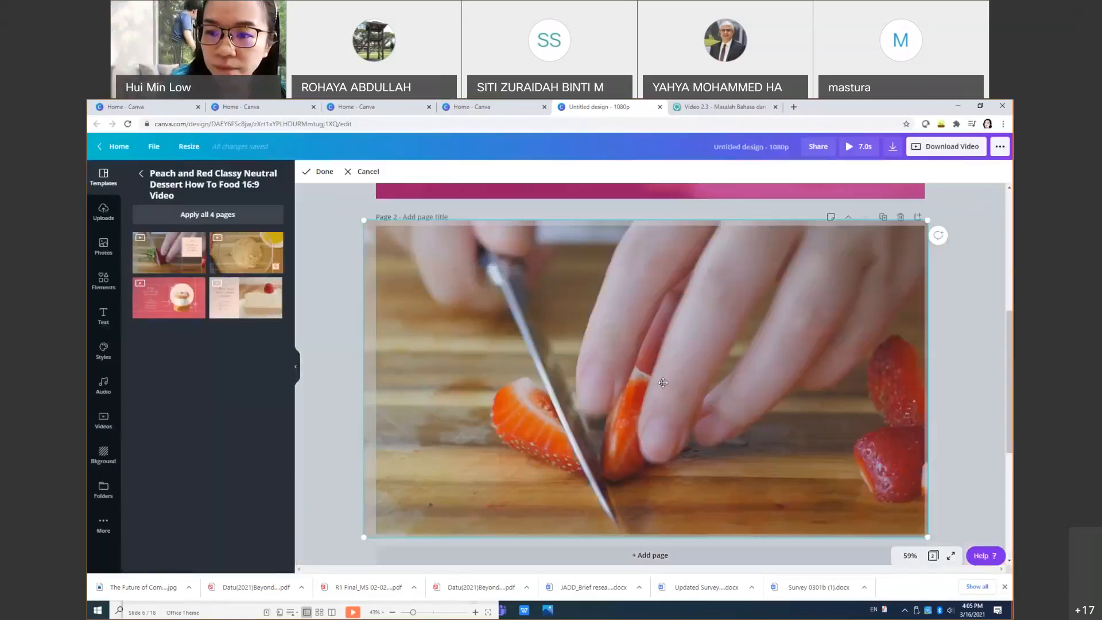
left_click(966, 406)
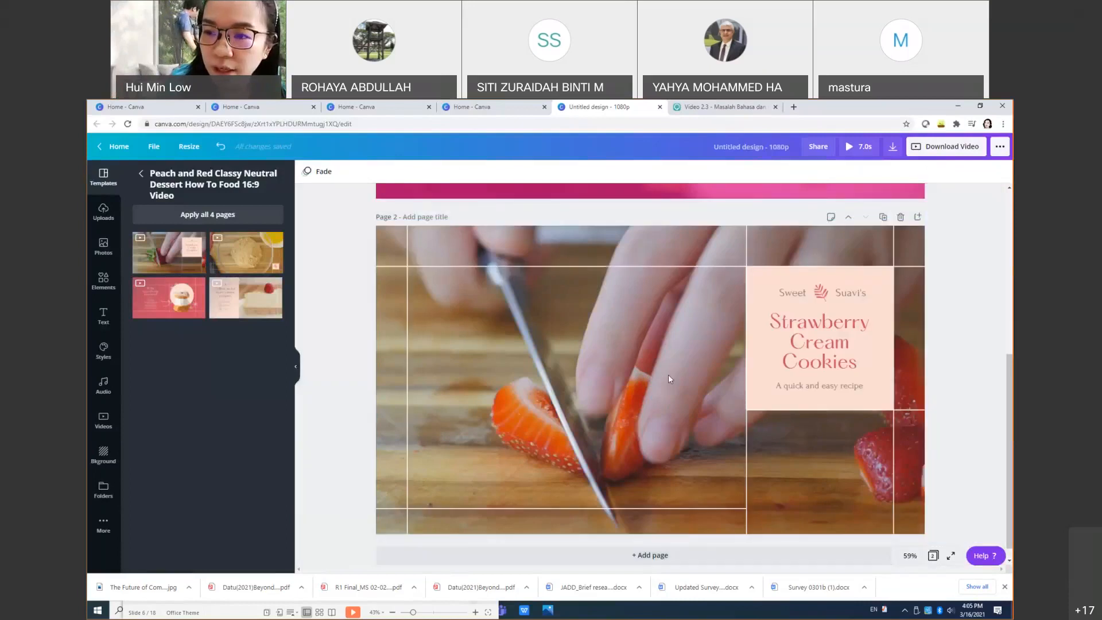
left_click(648, 383)
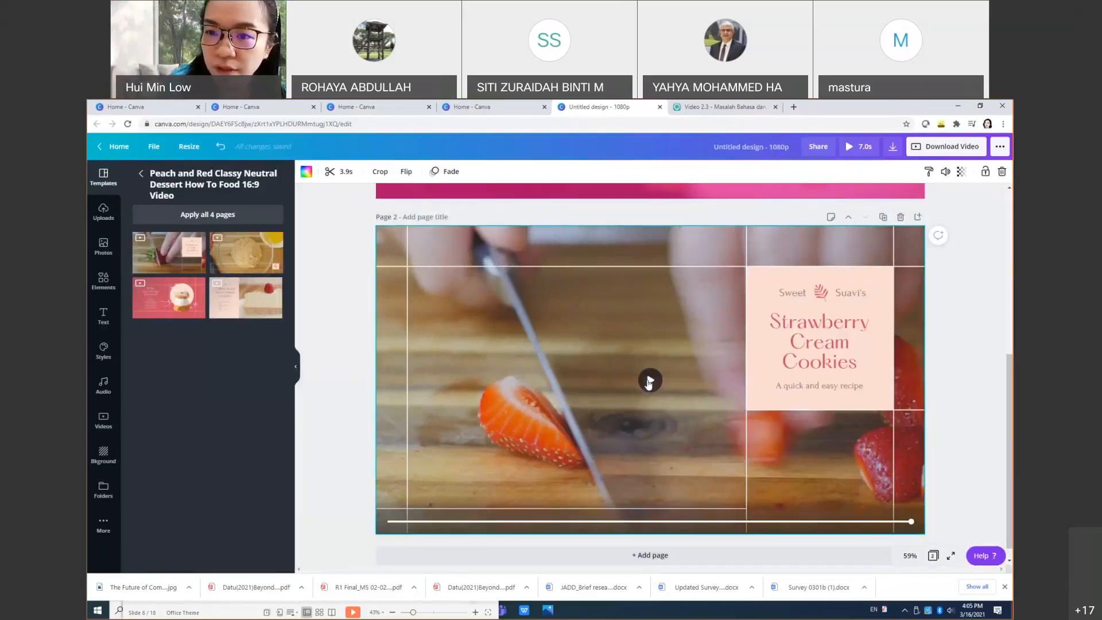
left_click(649, 381)
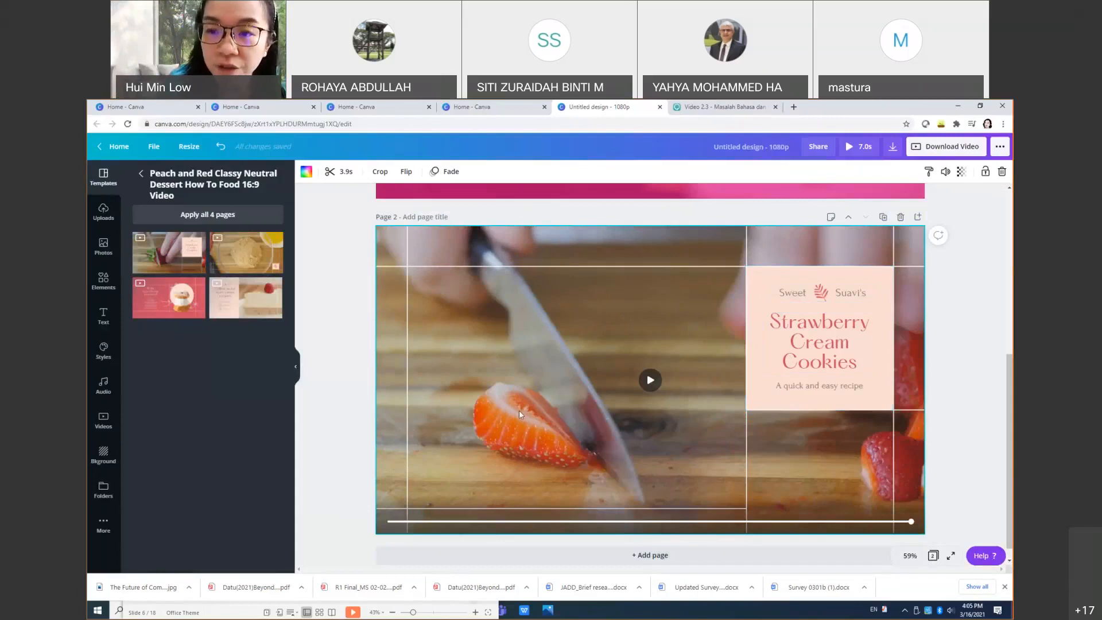
scroll(659, 400, "up", 3)
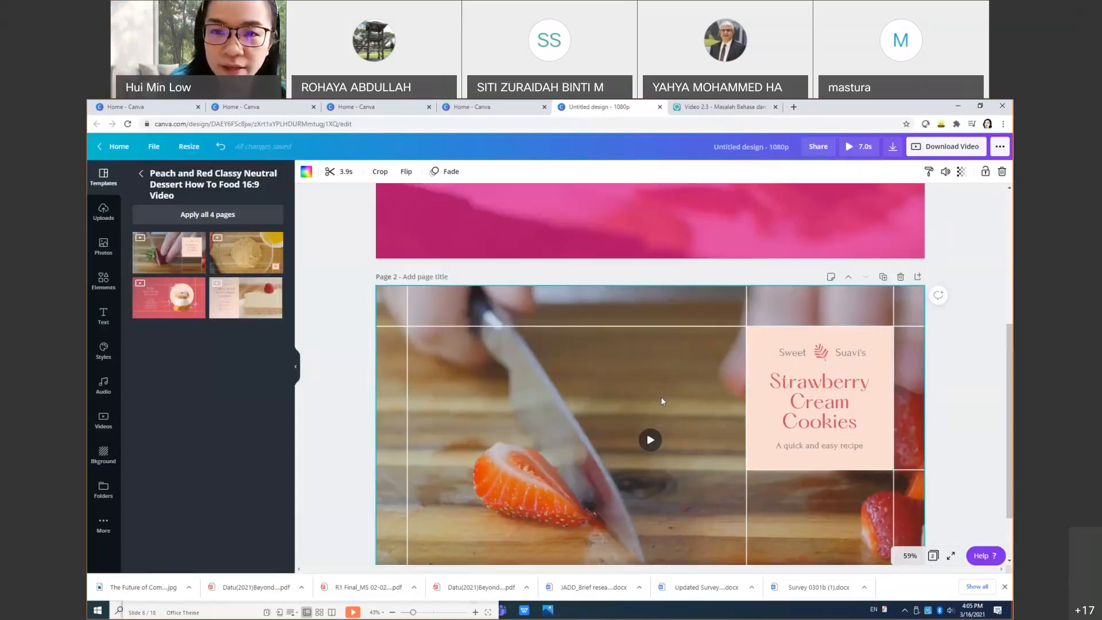
scroll(661, 400, "down", 3)
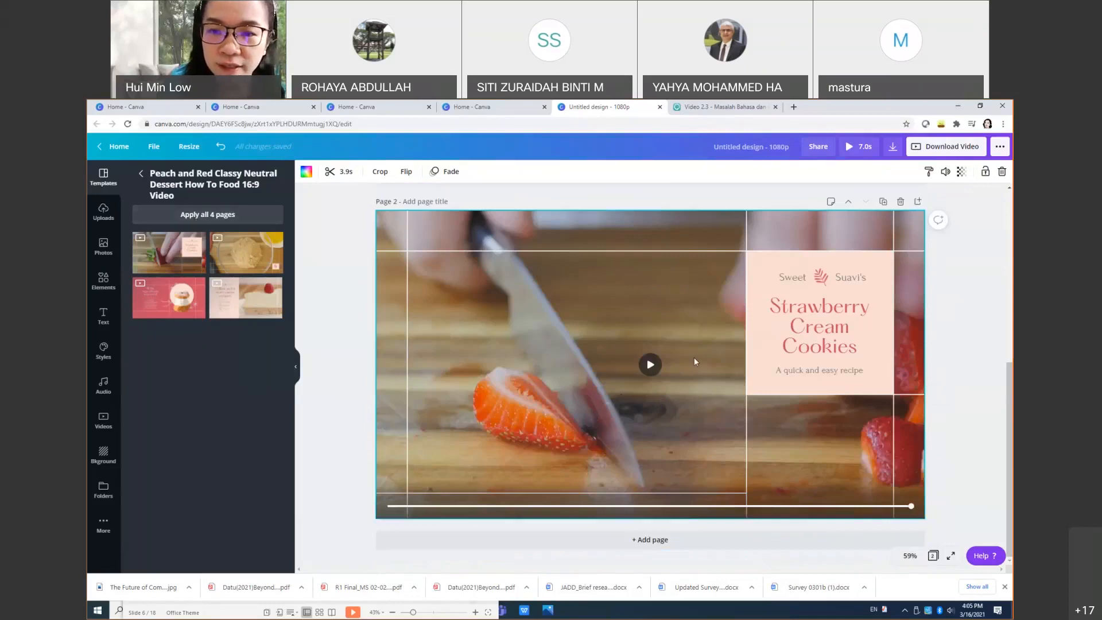
scroll(694, 358, "up", 3)
scroll(692, 360, "up", 2)
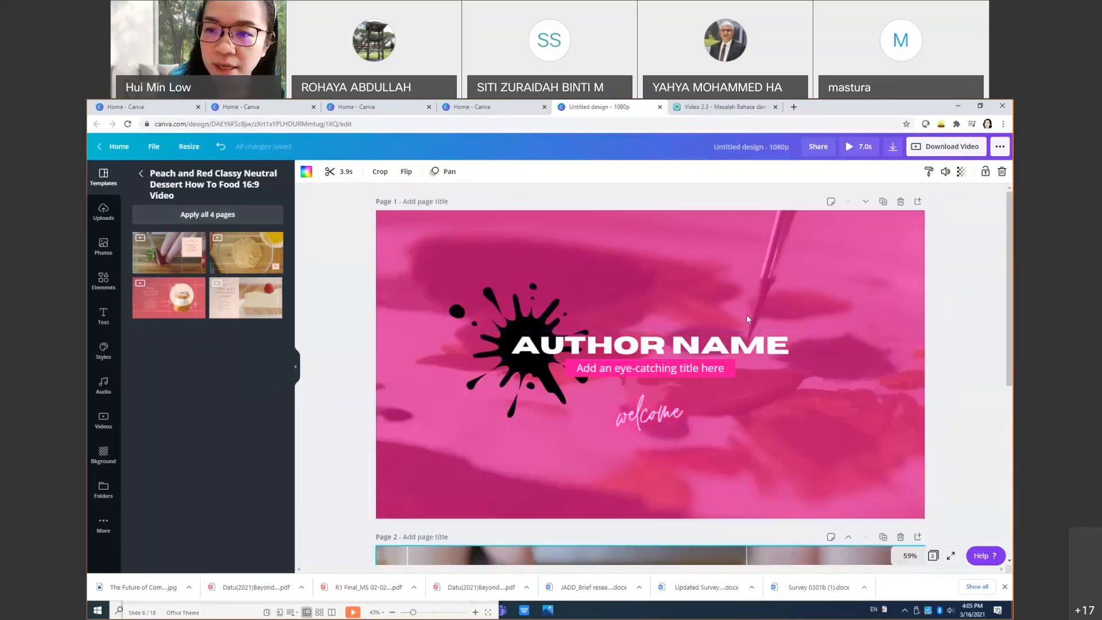
scroll(748, 325, "down", 2)
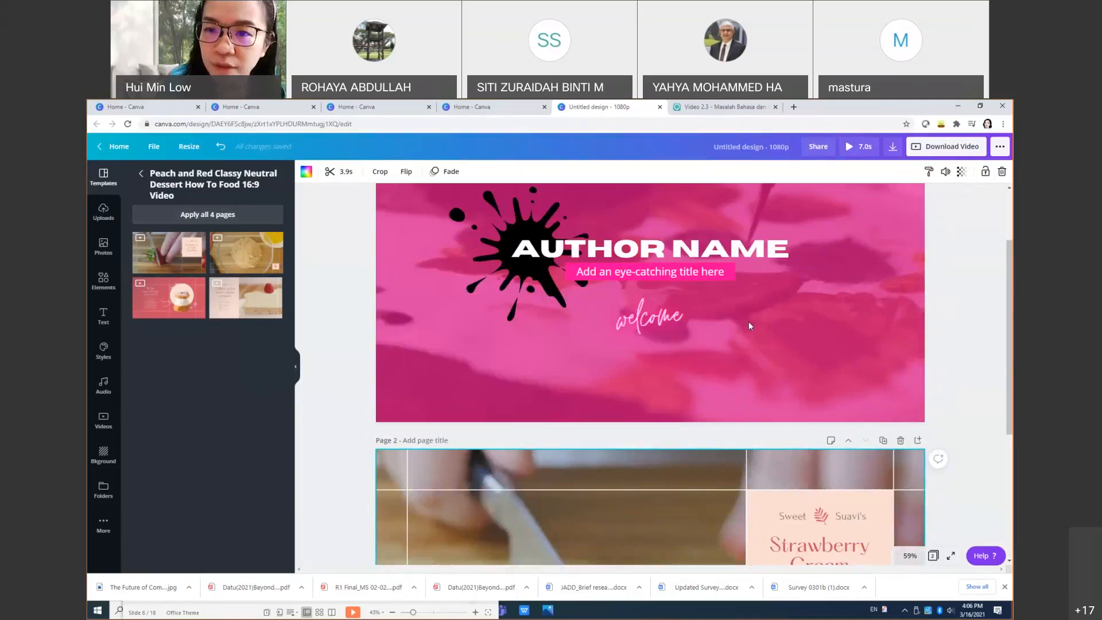
scroll(748, 326, "up", 2)
Step: Delete the pink Author Name page and start a search in the stock Videos library
left_click(901, 202)
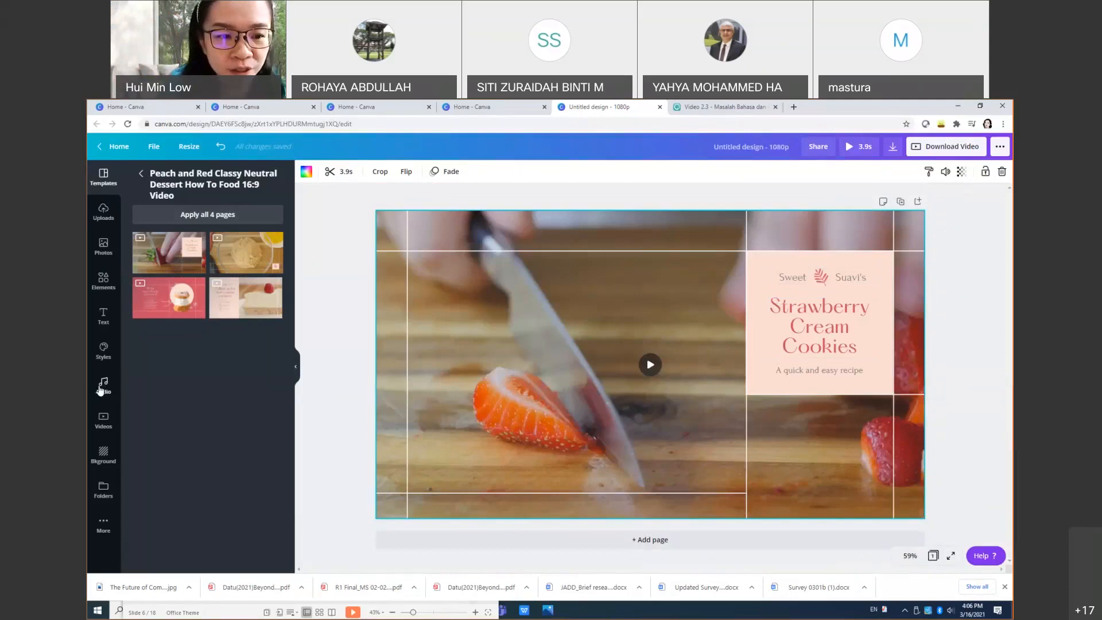
left_click(104, 424)
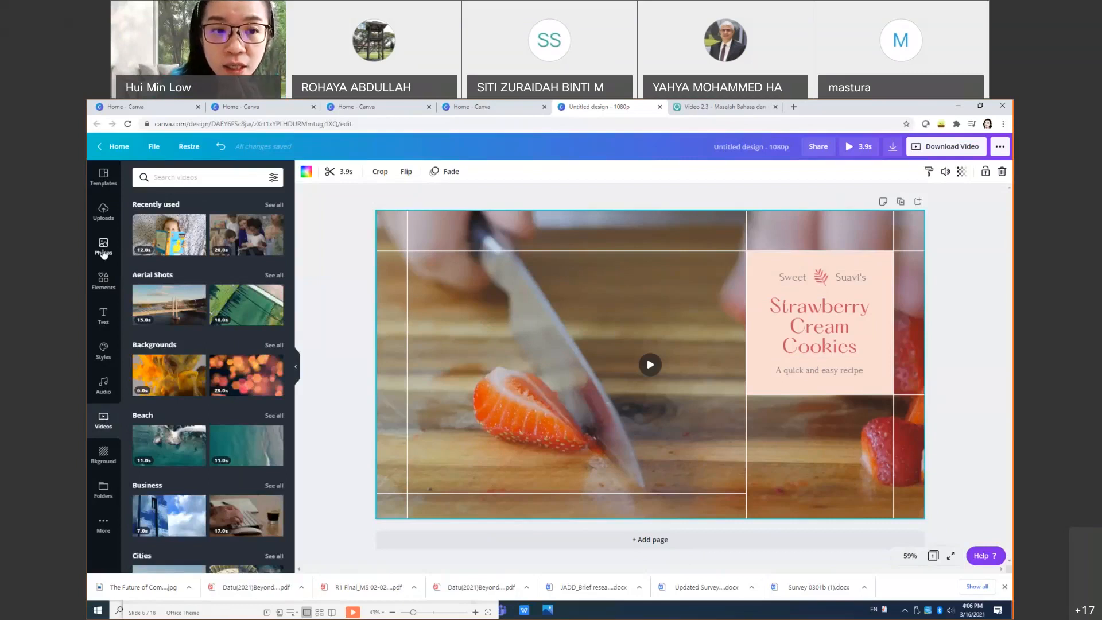
left_click(175, 177)
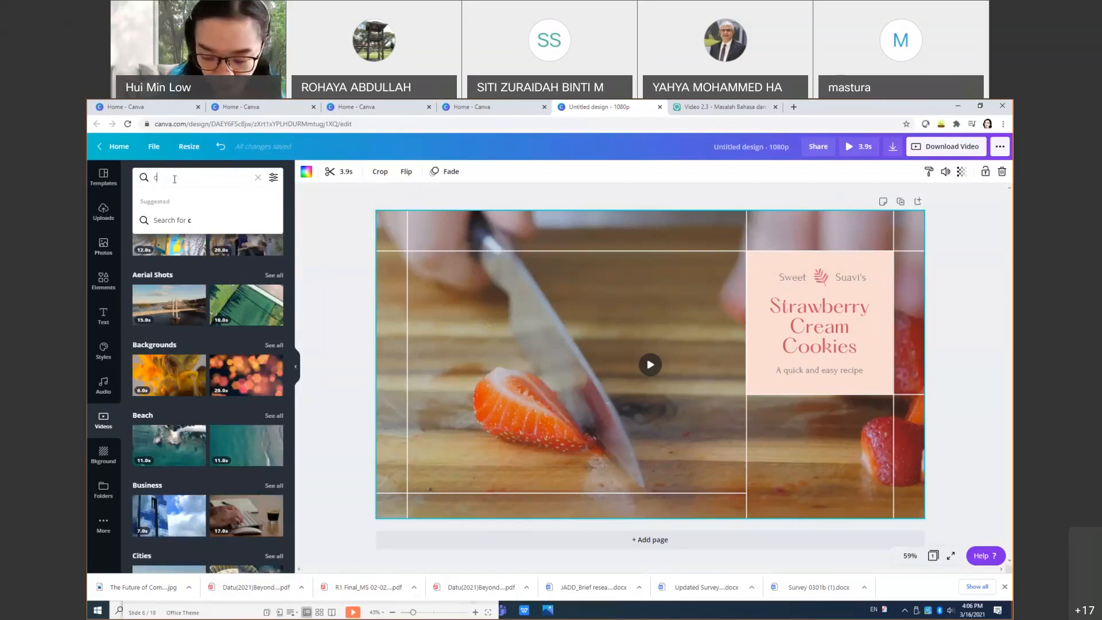
Step: Search the stock videos for 'computer' and scroll through the results
type("computer")
key("Return")
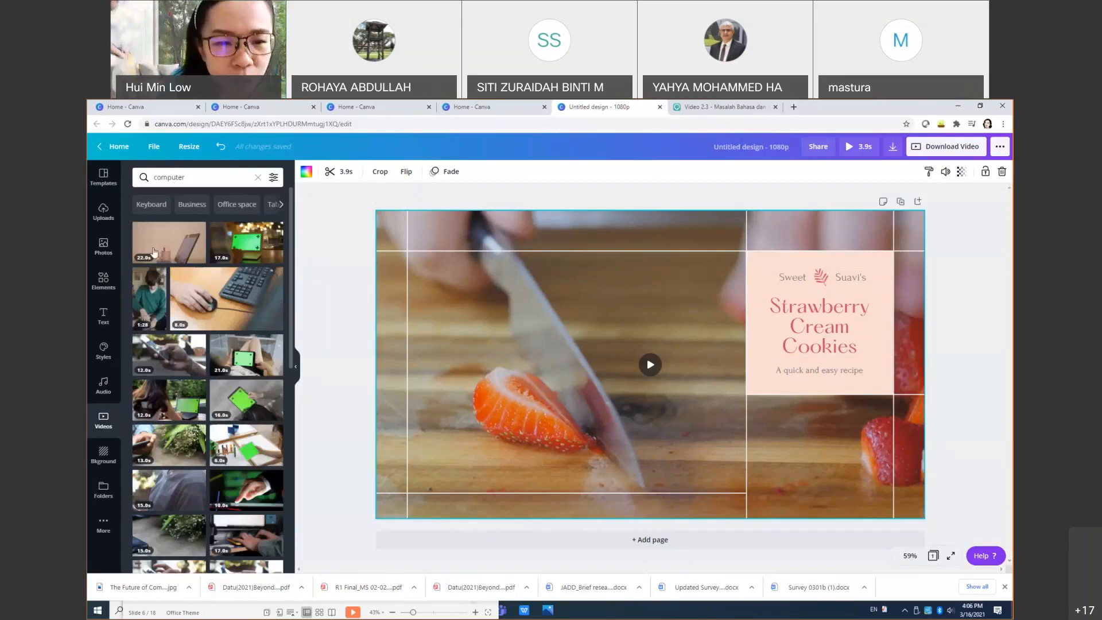
scroll(206, 410, "down", 3)
scroll(205, 408, "down", 3)
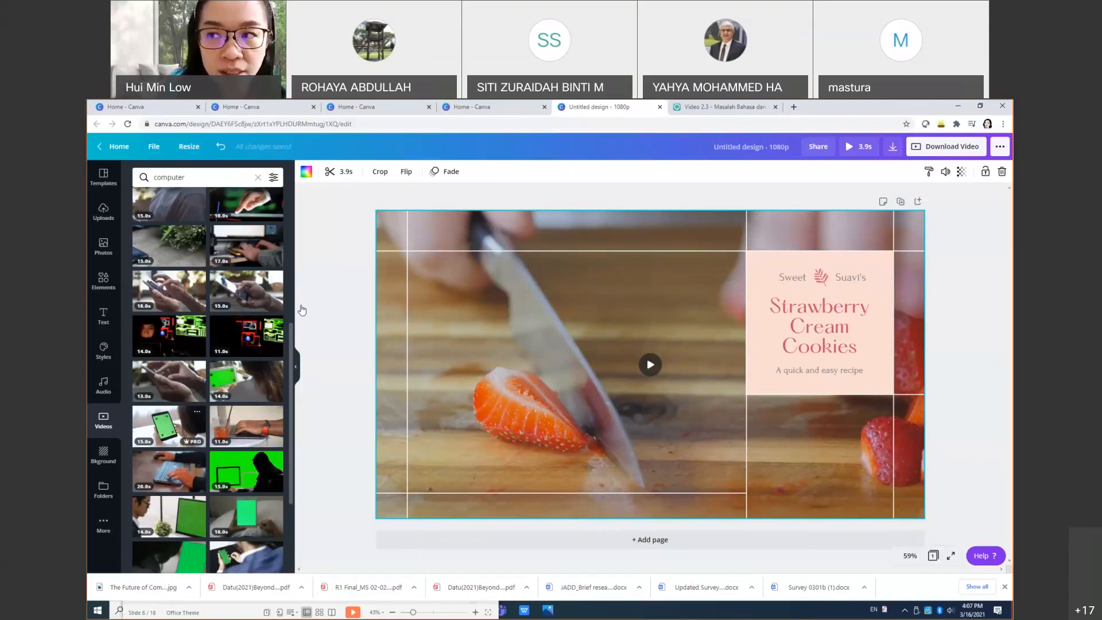
Step: Glance at the publish options, then scroll further down to the blue light-streak clip
left_click(1001, 147)
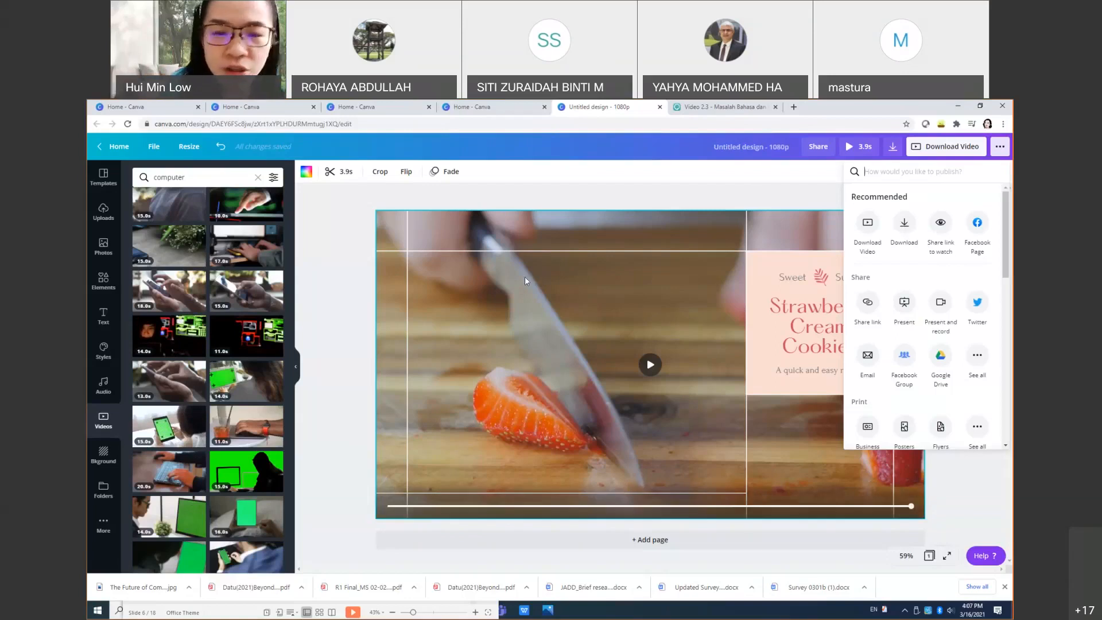
left_click(335, 309)
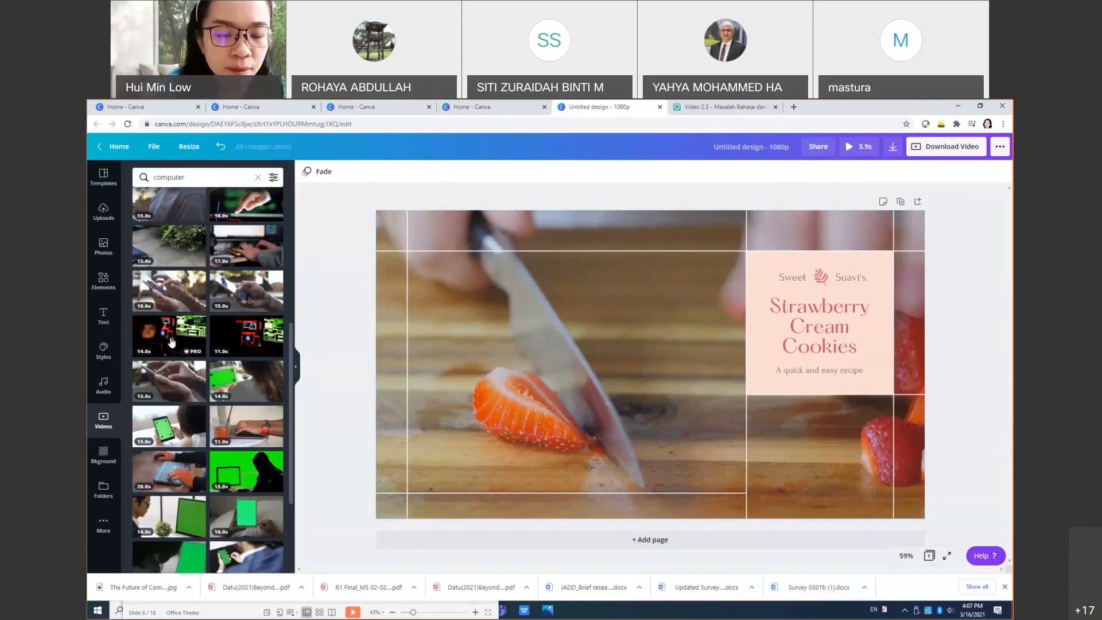
scroll(185, 397, "down", 6)
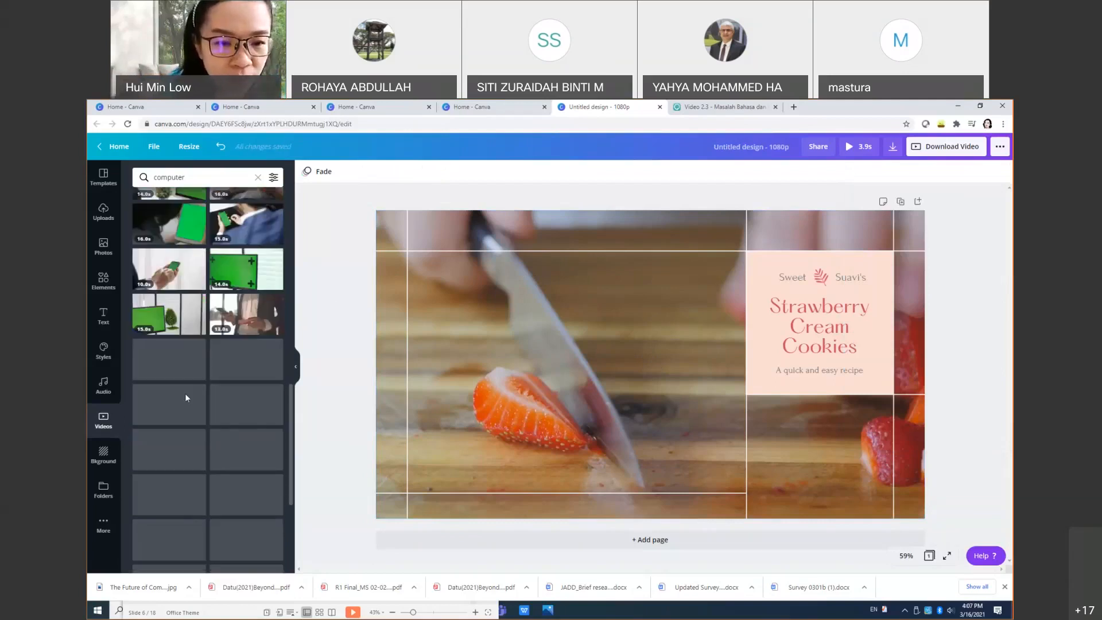
scroll(185, 397, "down", 2)
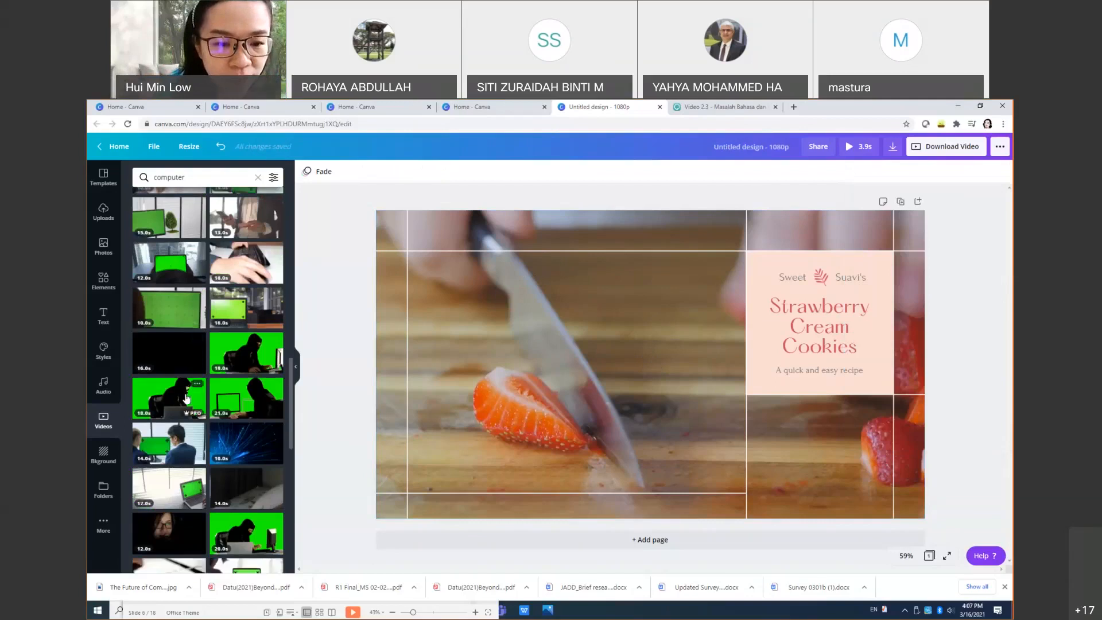
scroll(185, 397, "down", 1)
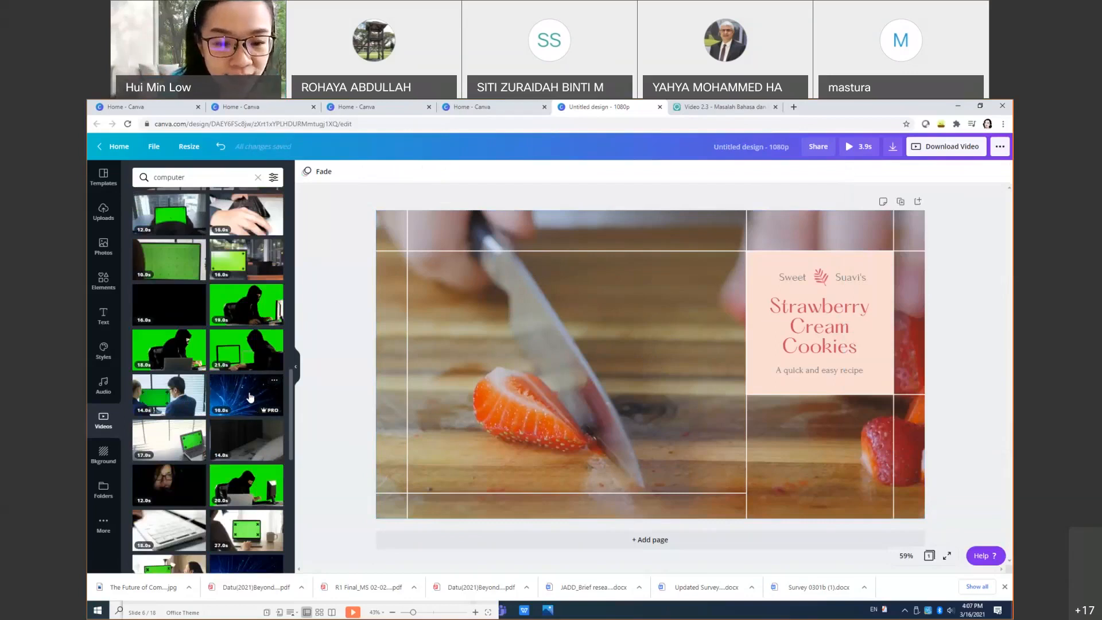
scroll(252, 350, "down", 2)
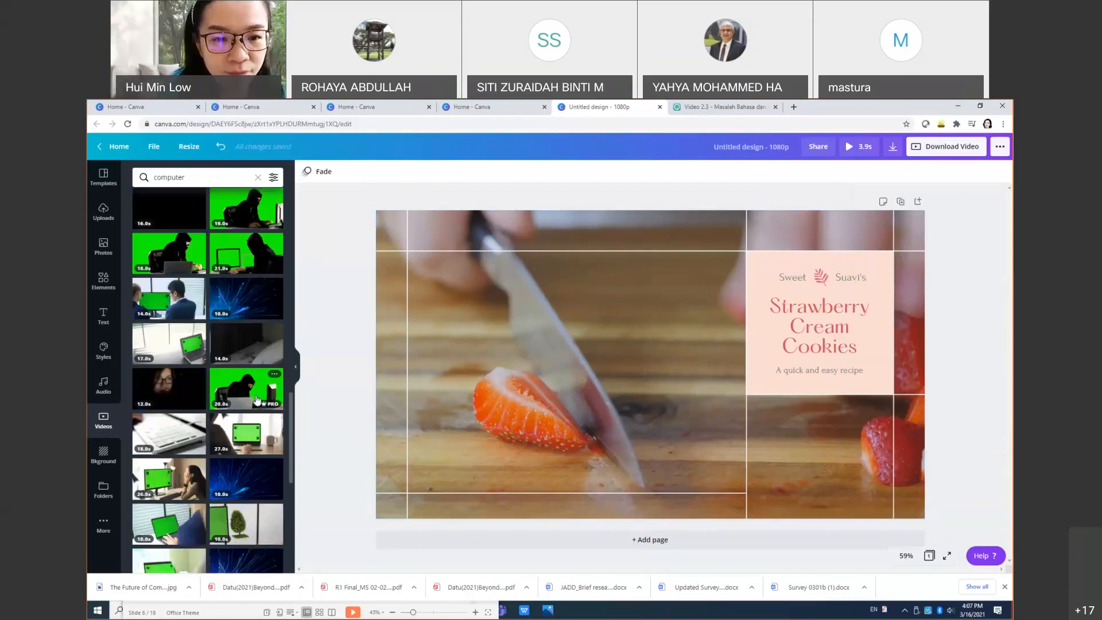
Step: Add the blue light-streak clip, stretch it over the whole page, and send it to the back
left_click(248, 310)
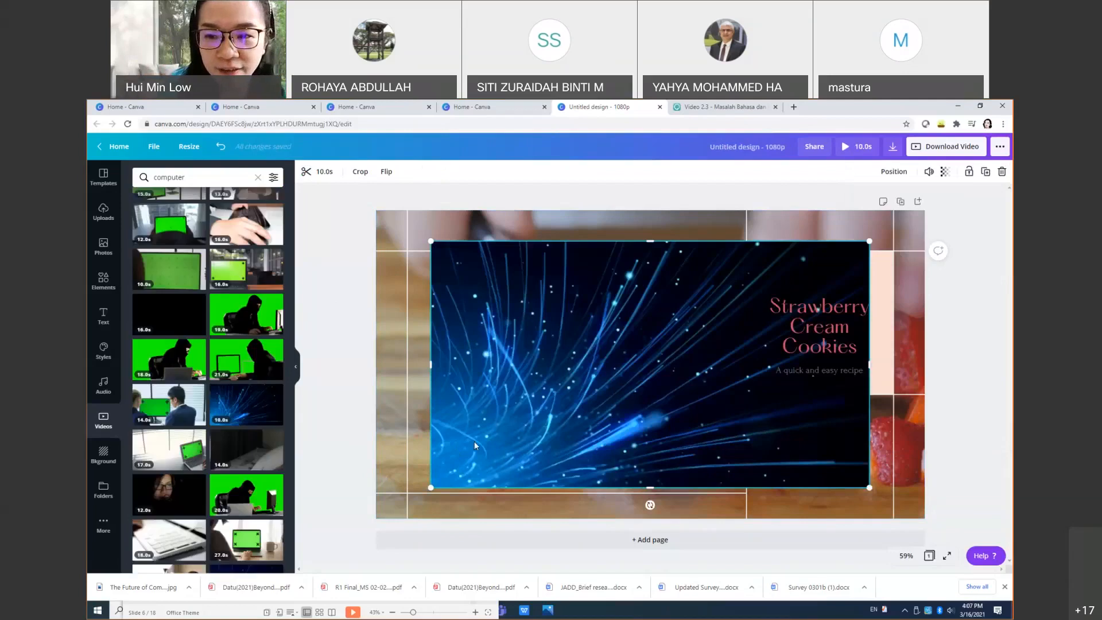
left_click_drag(523, 401, 461, 370)
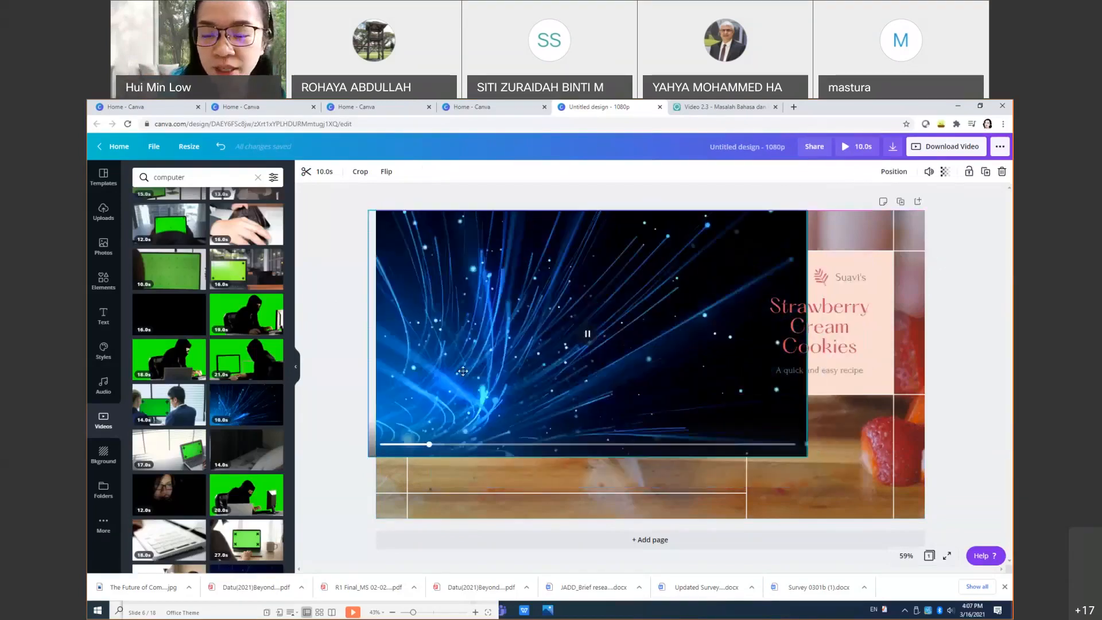
left_click_drag(806, 456, 924, 524)
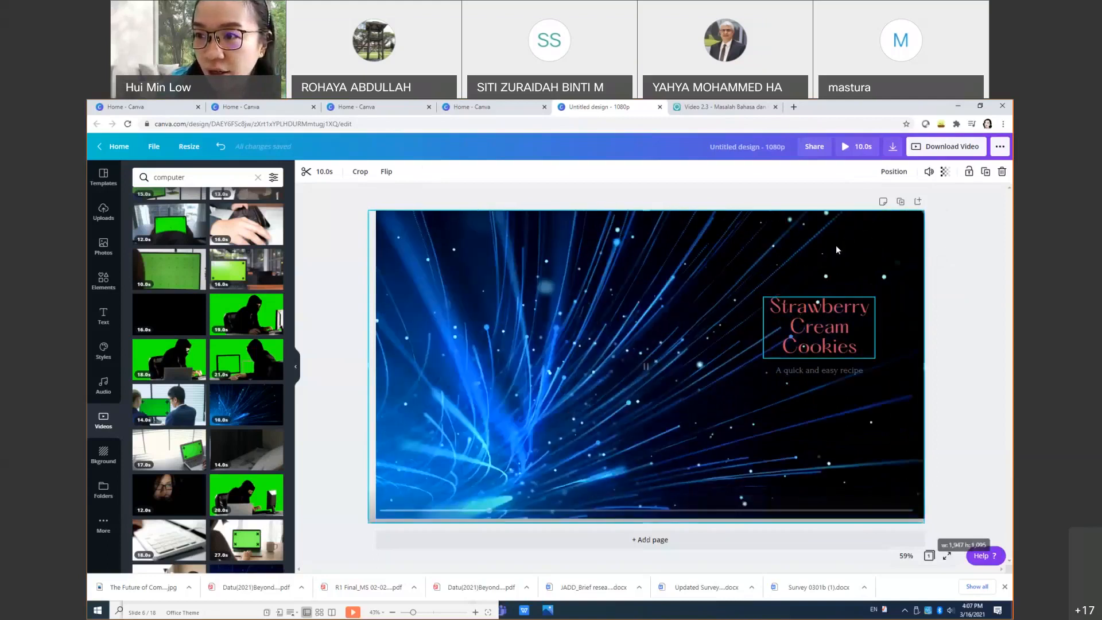
left_click(893, 171)
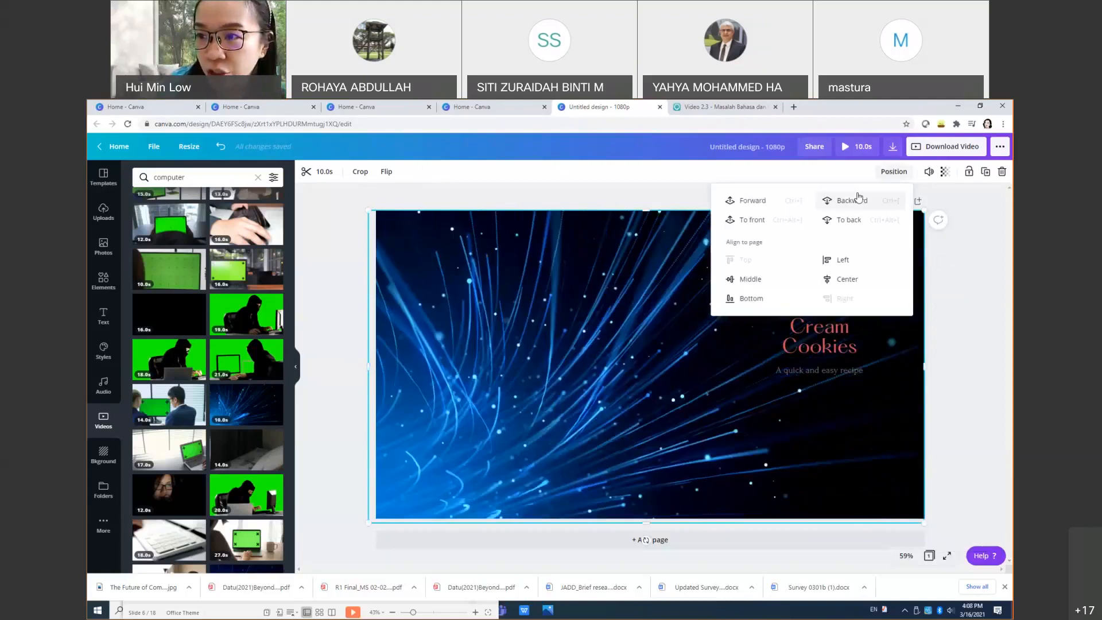
left_click(841, 223)
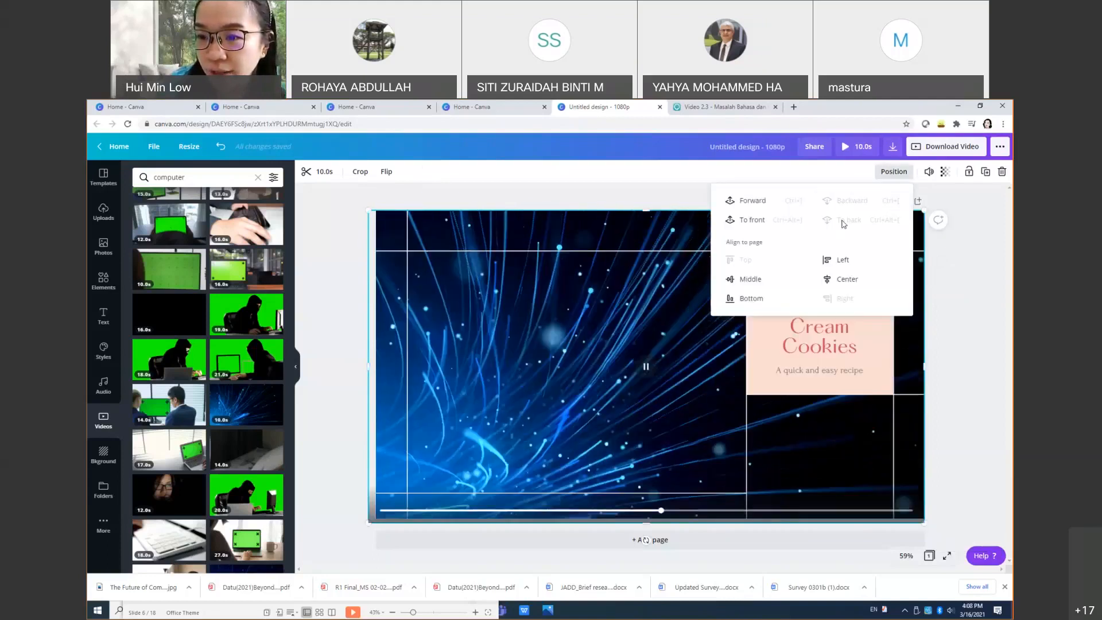
left_click(965, 369)
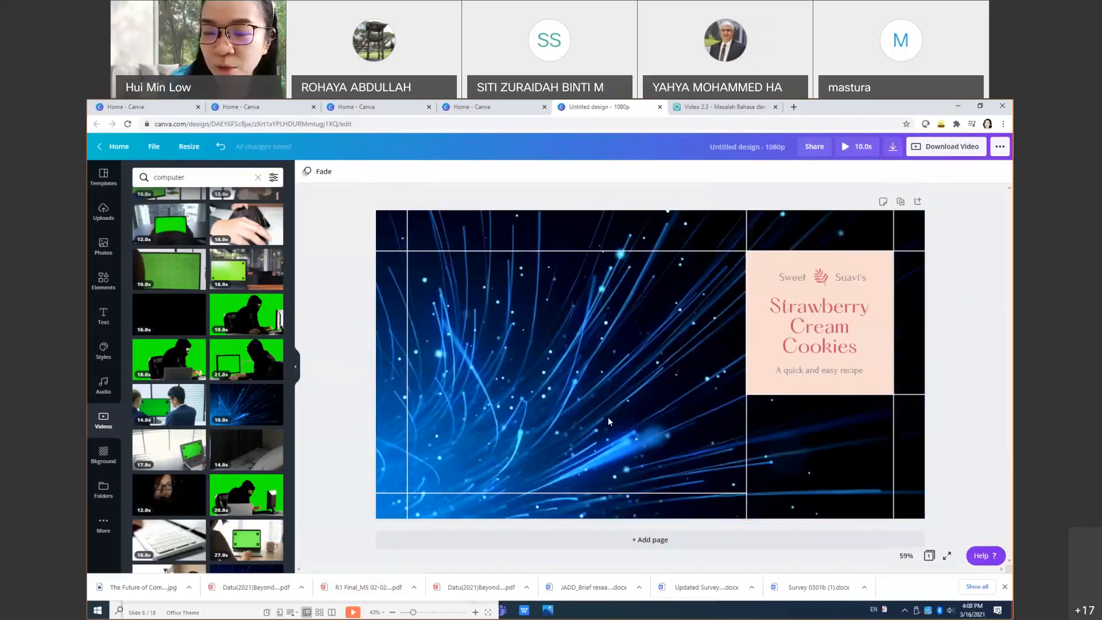
Step: Play the light-streak background on the canvas to preview it
left_click(569, 394)
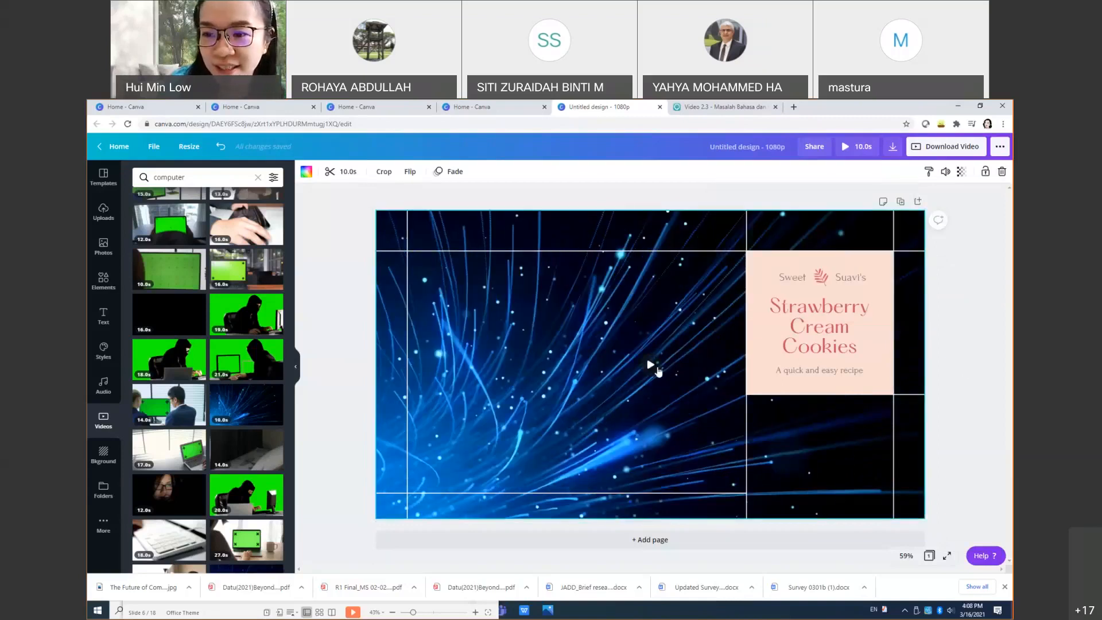
left_click(654, 367)
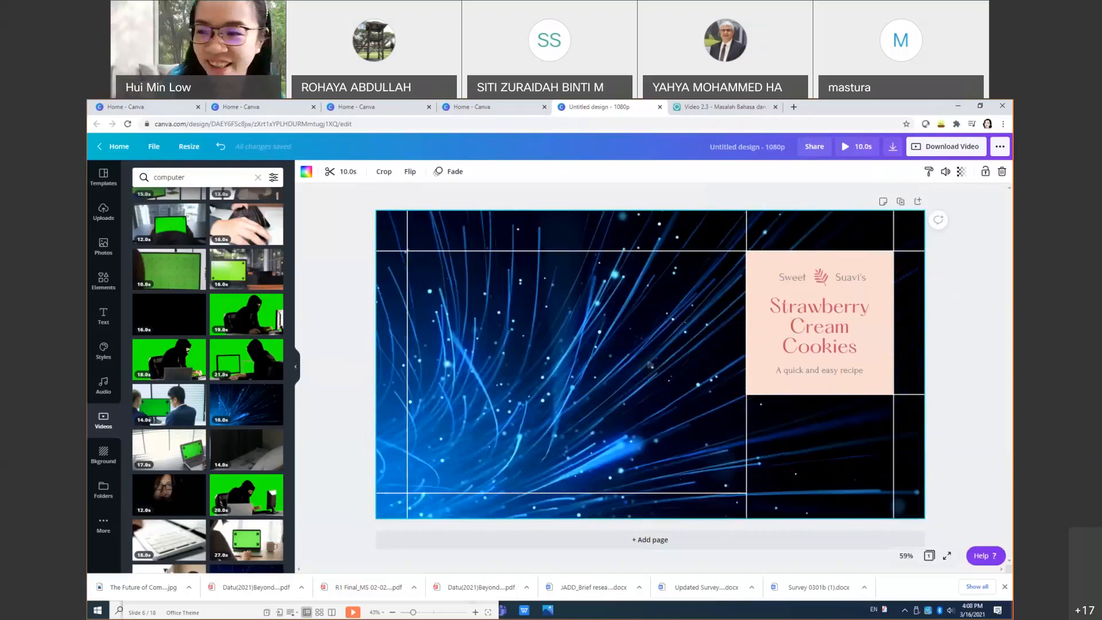
left_click(819, 327)
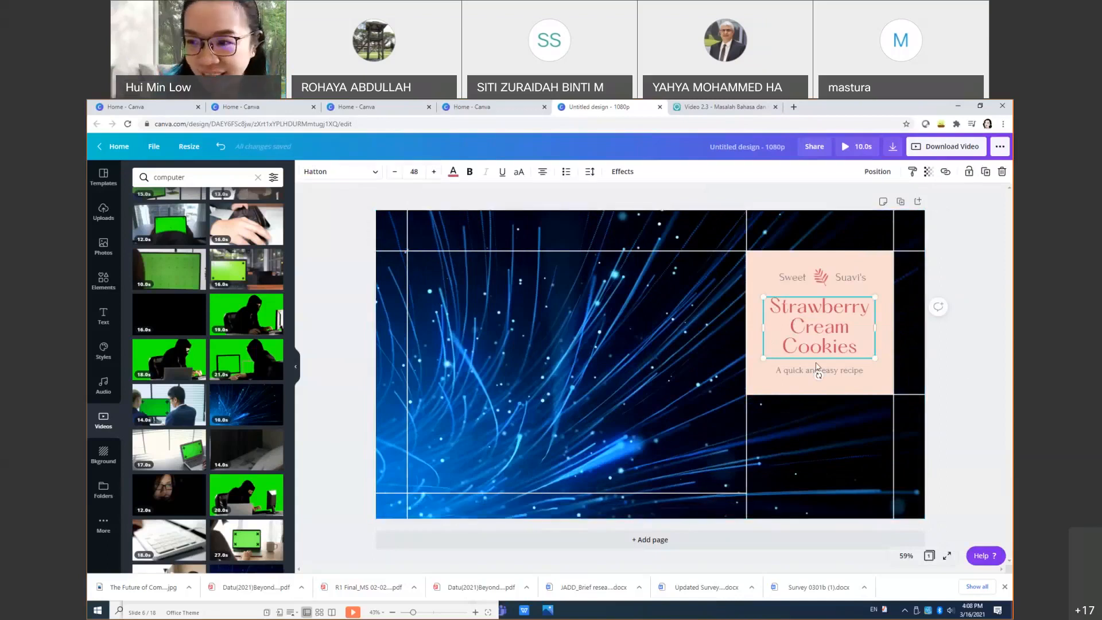
Step: Replace the 'Strawberry Cream Cookies' heading text with 'ICT in Education'
double_click(843, 339)
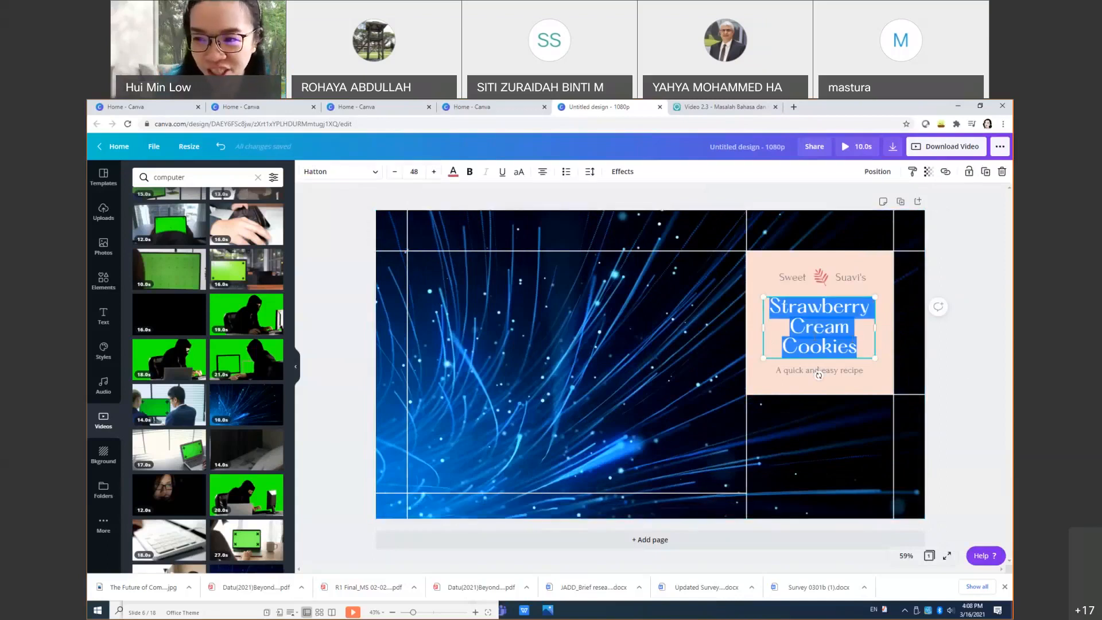
type("ICT in ")
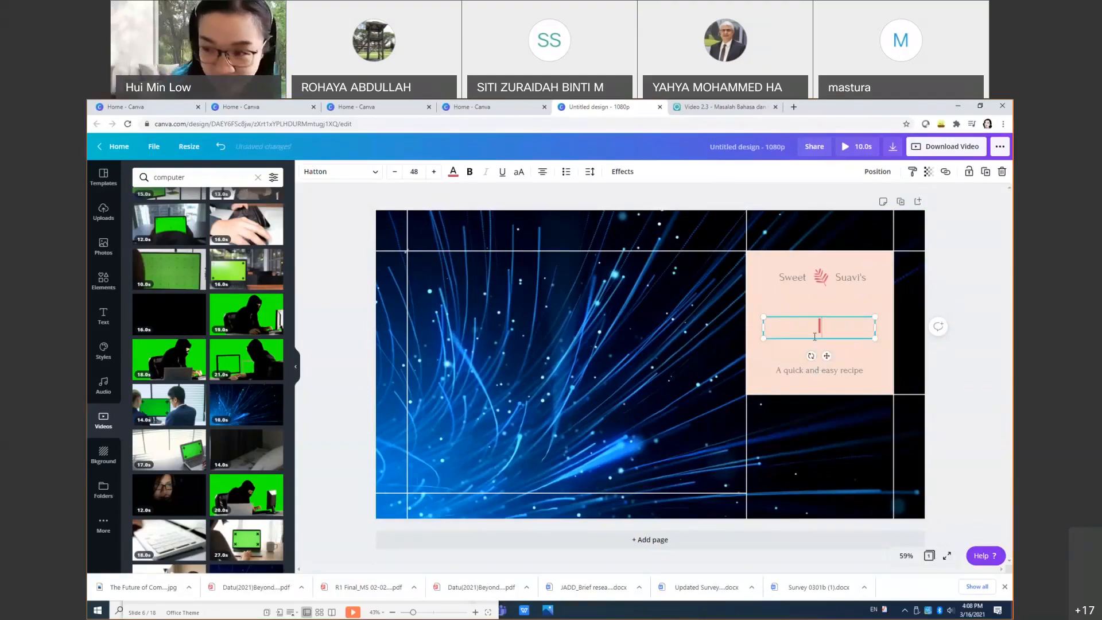
type("Education")
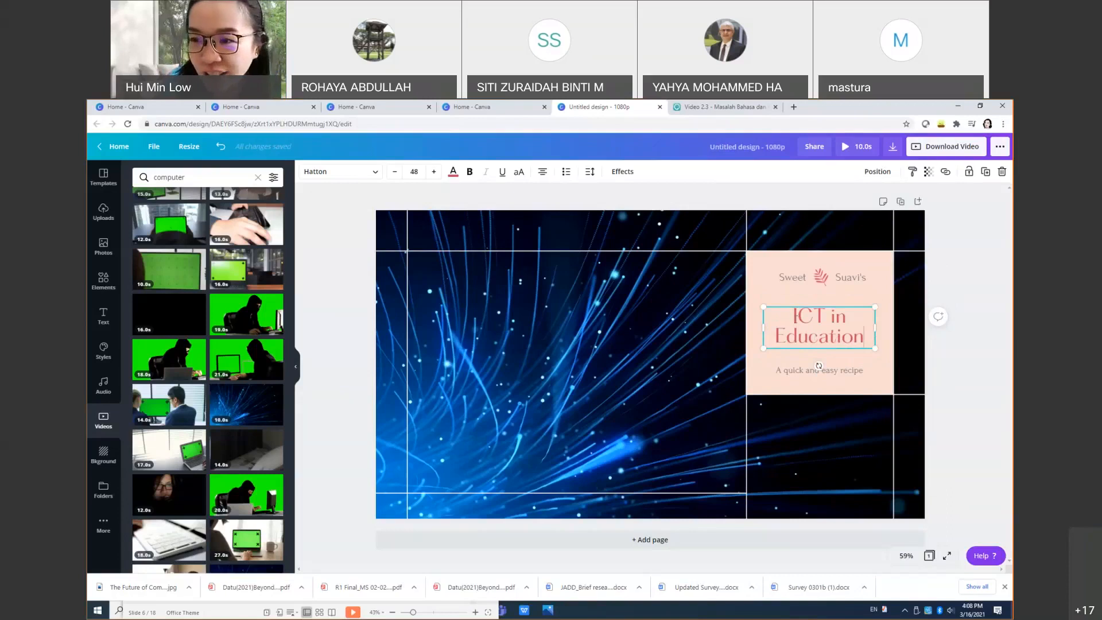
key("ctrl+a")
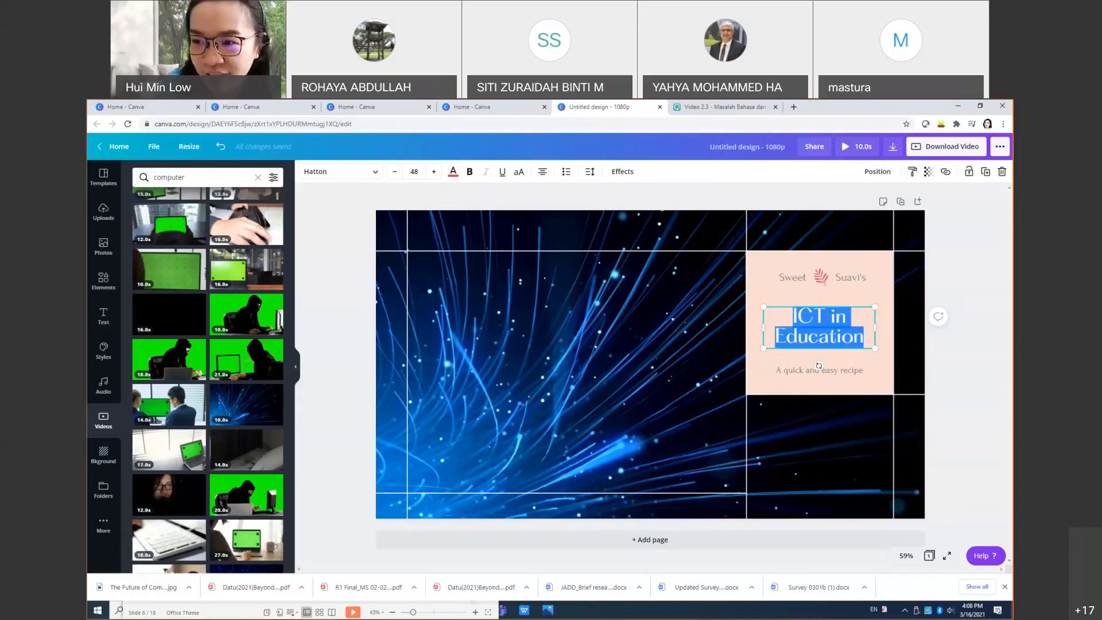
left_click(796, 253)
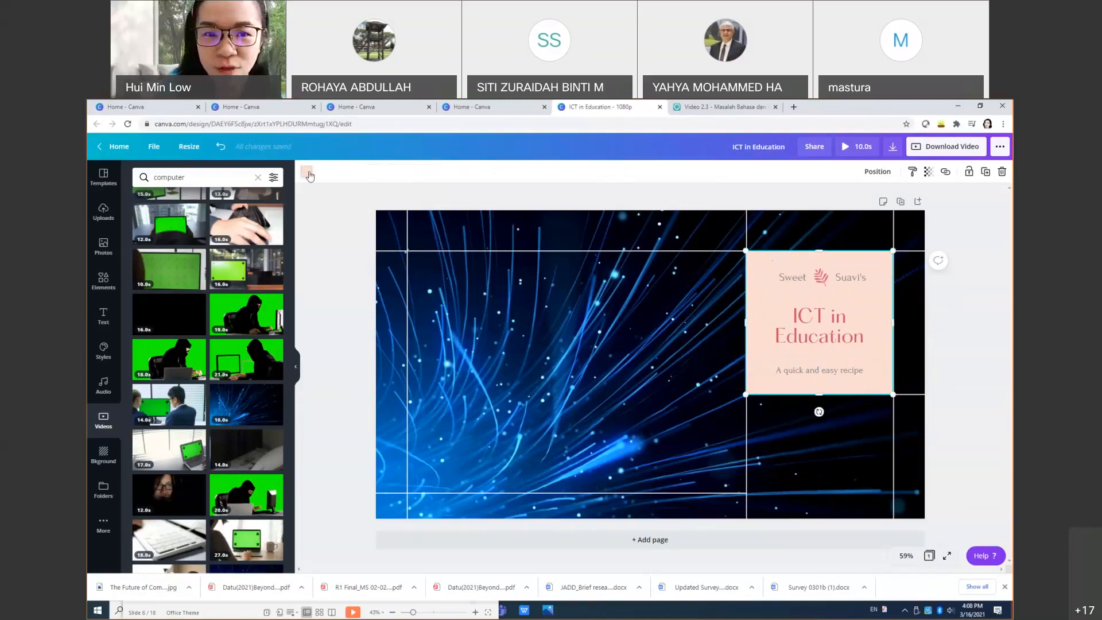
Step: Recolour the title panel background with the Royal blue swatch
left_click(307, 173)
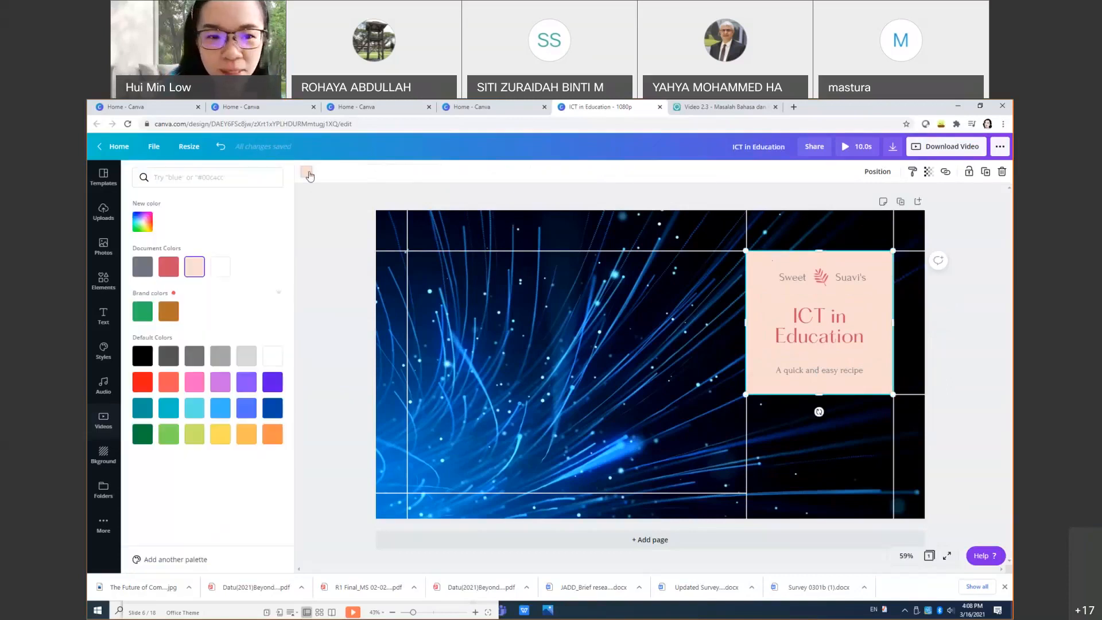
left_click(247, 409)
left_click(788, 322)
left_click_drag(798, 316, 863, 339)
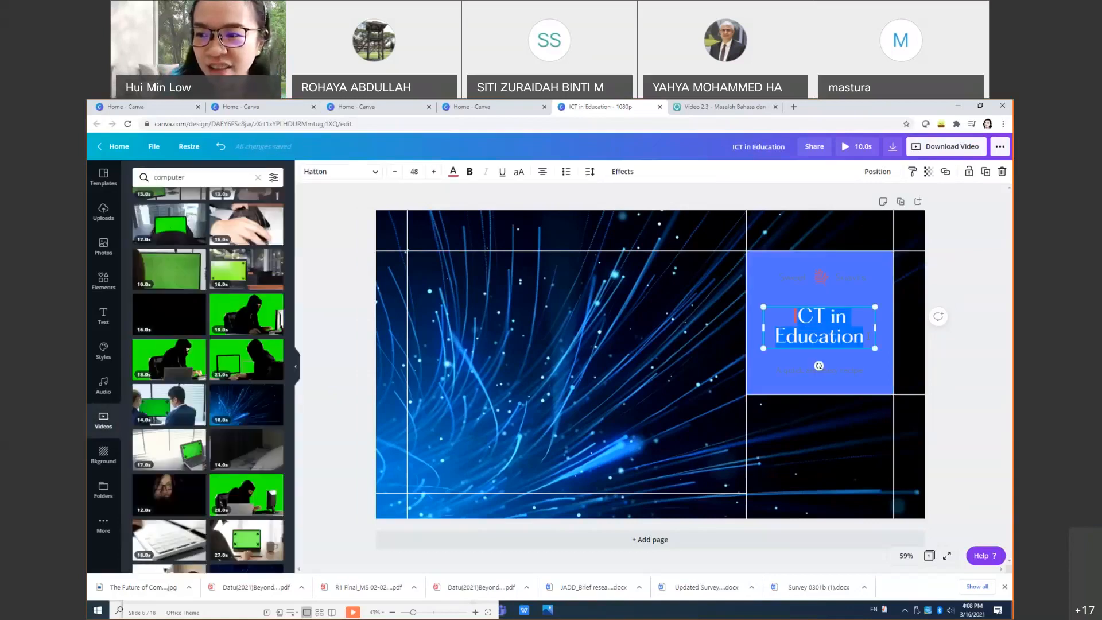
key("ctrl+a")
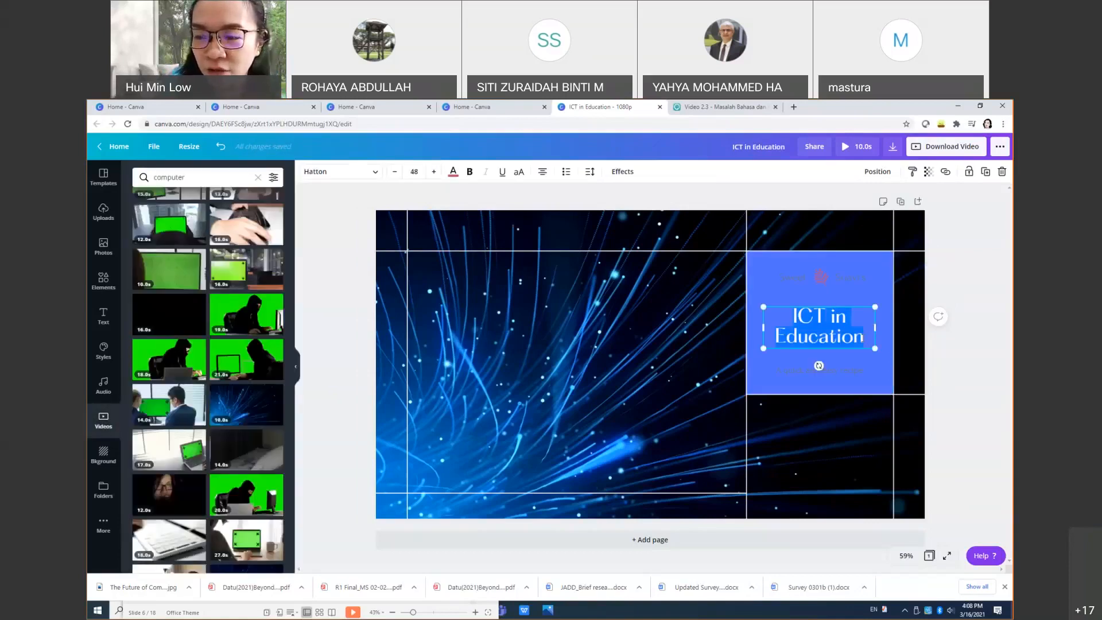
Step: After trying Anton and Intro Rust, set the title to League Spartan and enlarge it to size 59
left_click(375, 172)
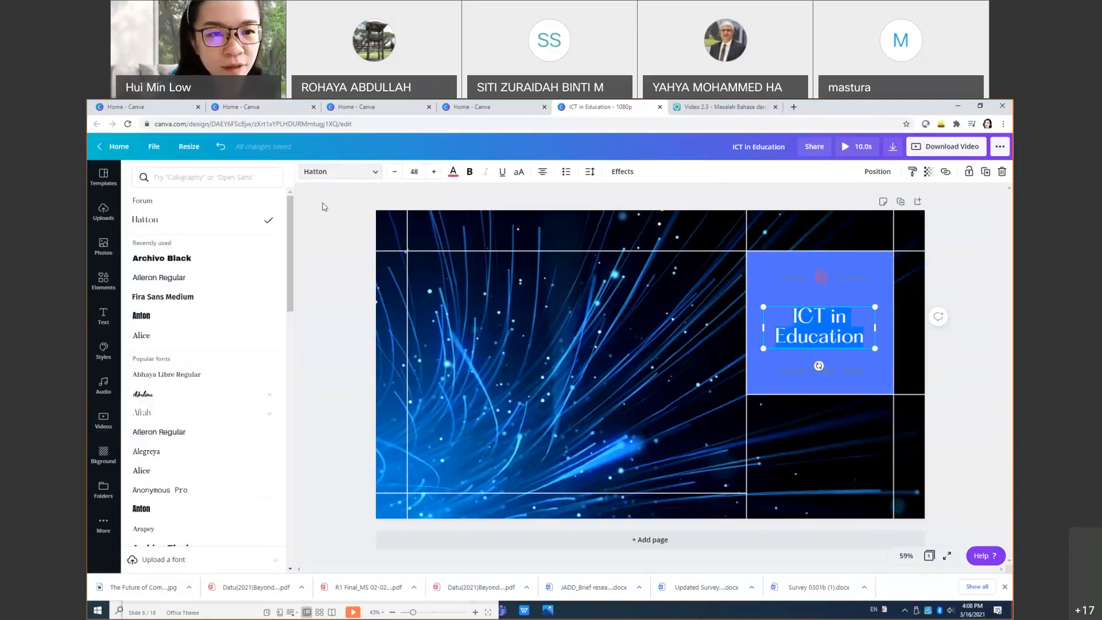
left_click(176, 321)
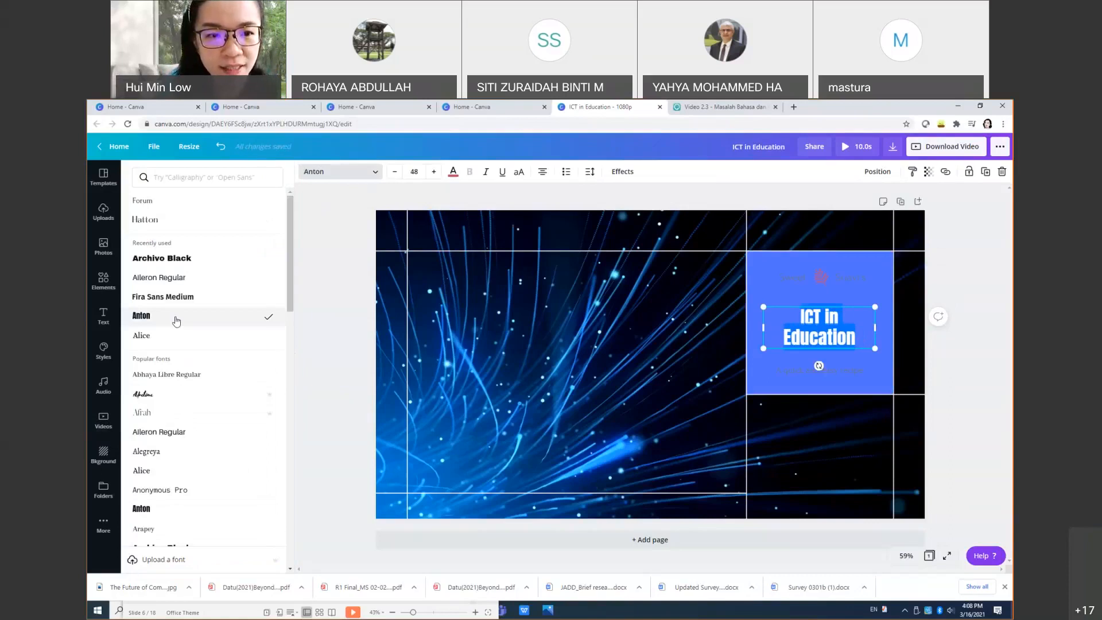
scroll(207, 467, "down", 10)
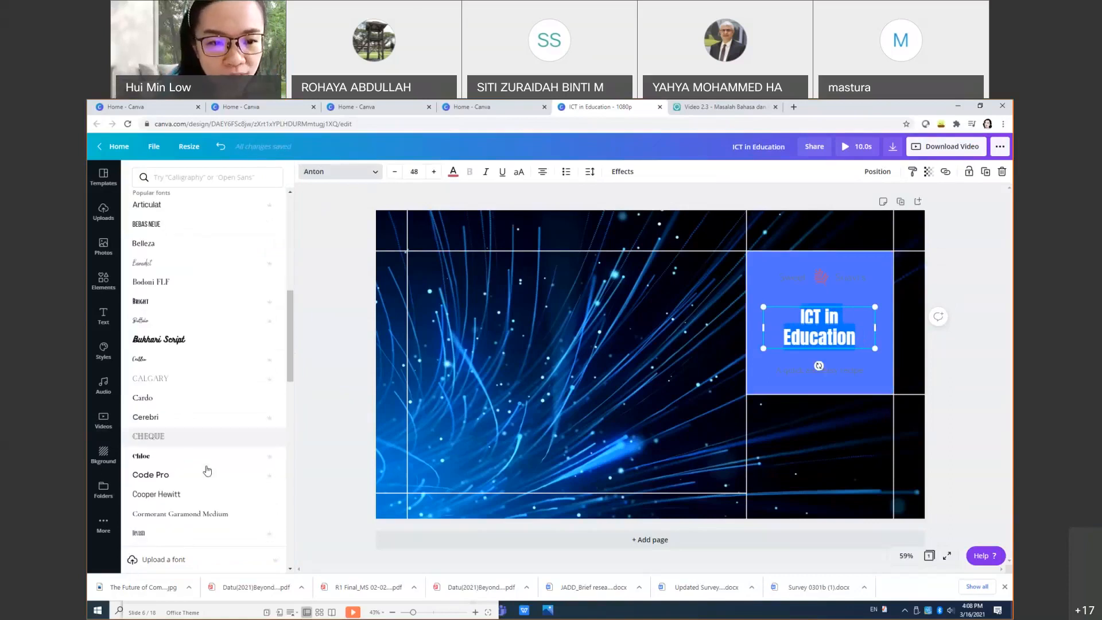
scroll(207, 471, "down", 5)
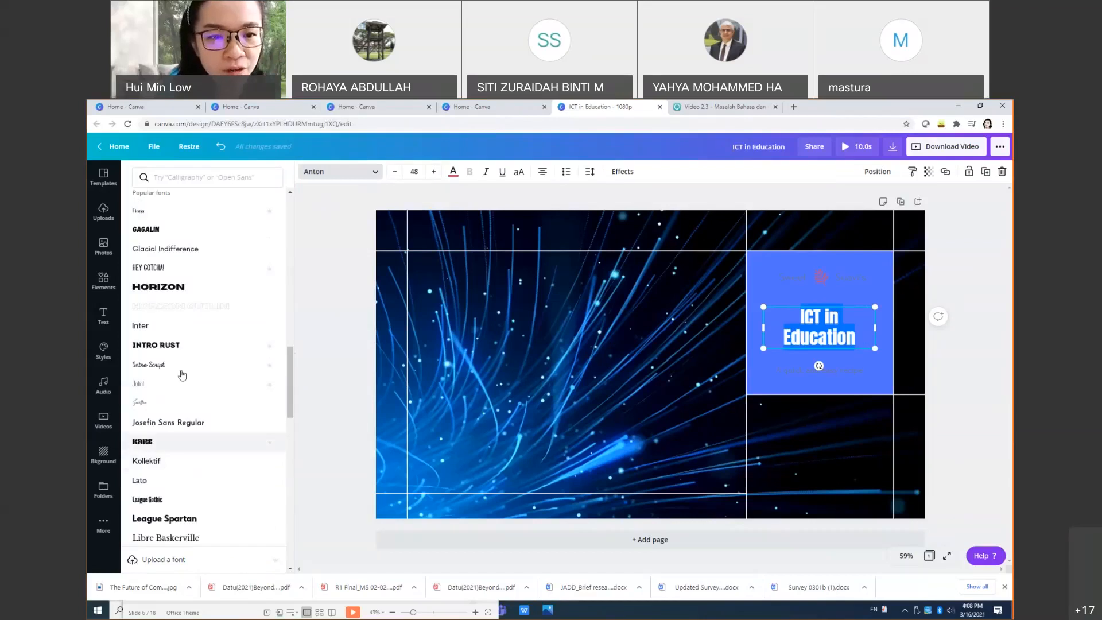
left_click(171, 347)
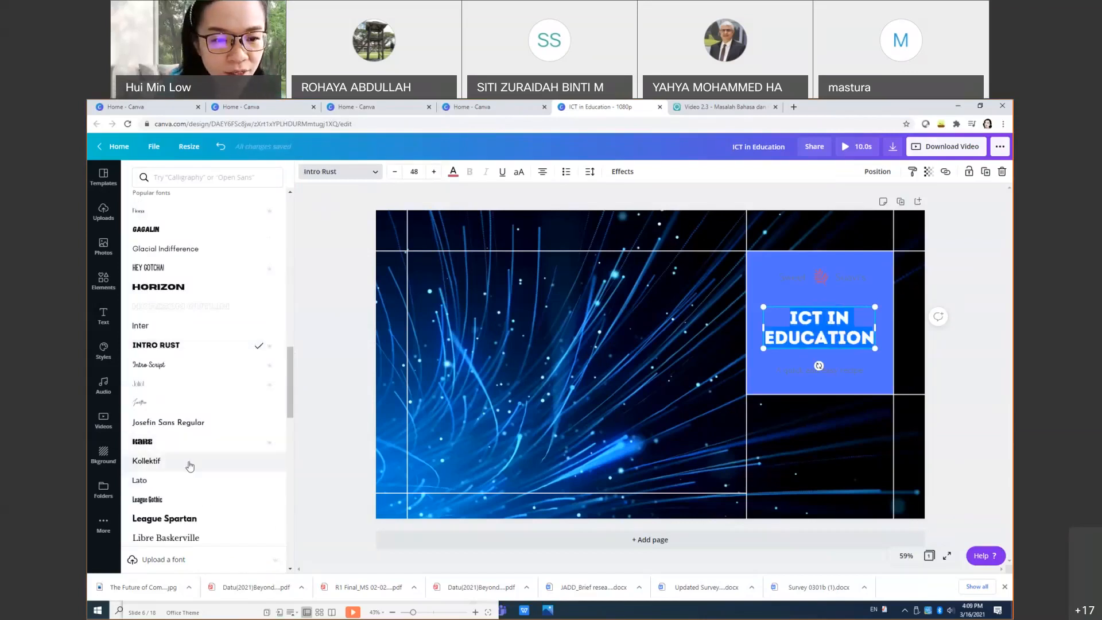
left_click(185, 443)
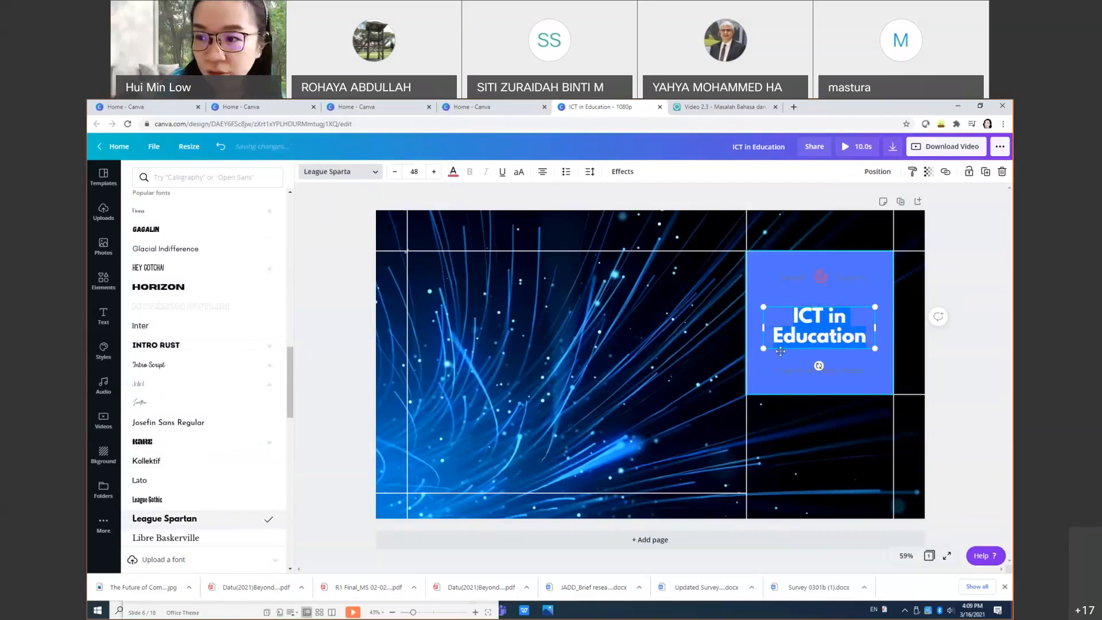
left_click_drag(767, 309, 756, 304)
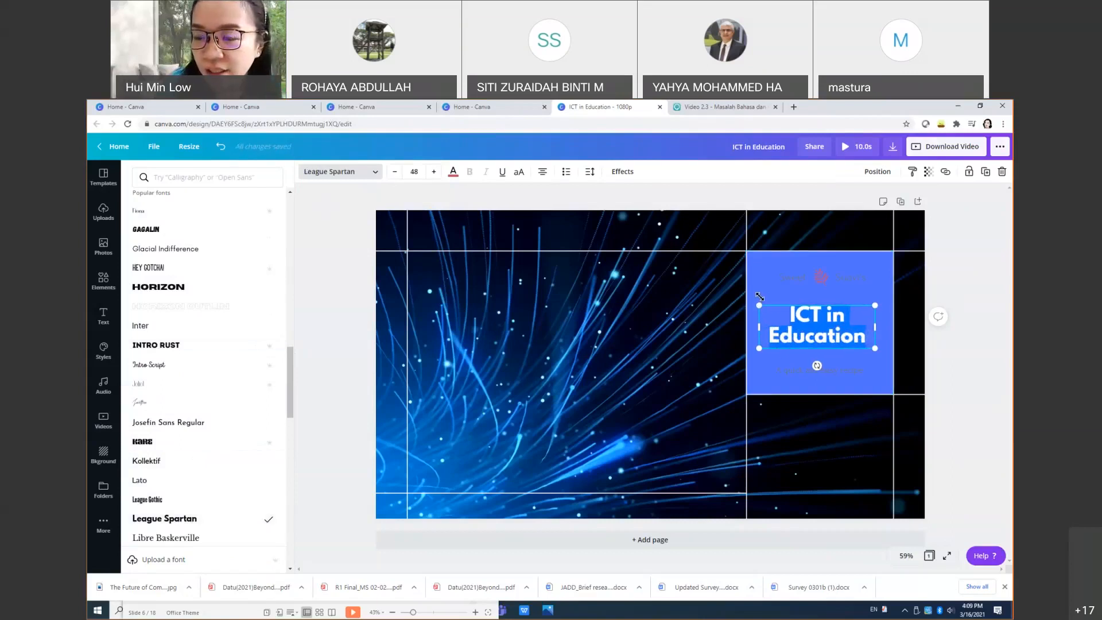
left_click_drag(881, 349, 877, 381)
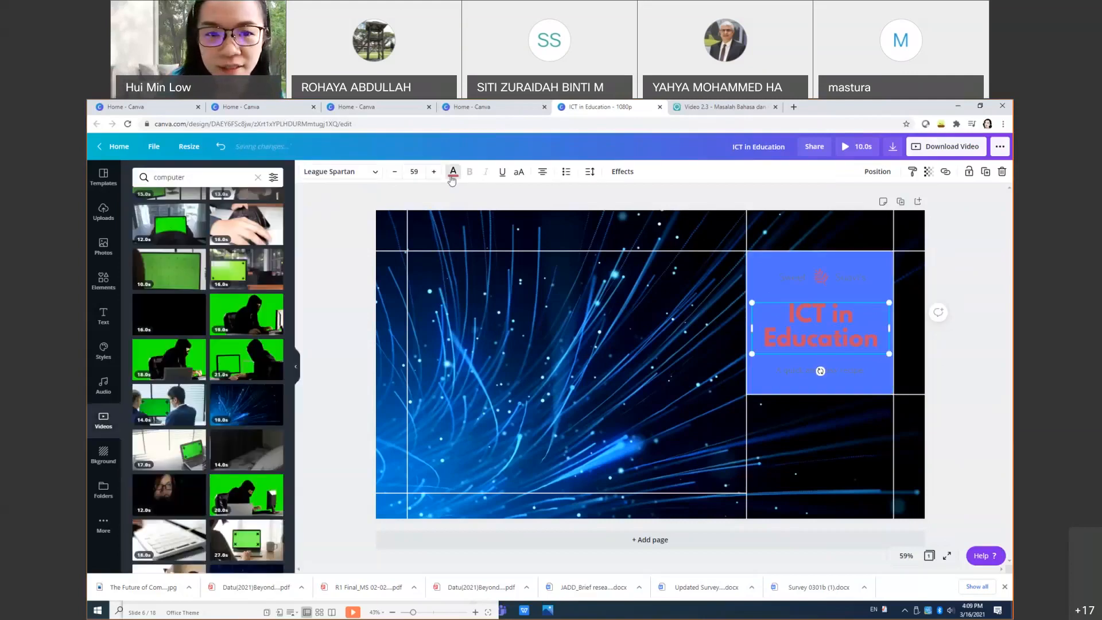
Step: Try white, brown and light grey, then settle on yellow for the 'ICT in Education' title text
left_click(452, 171)
left_click(272, 355)
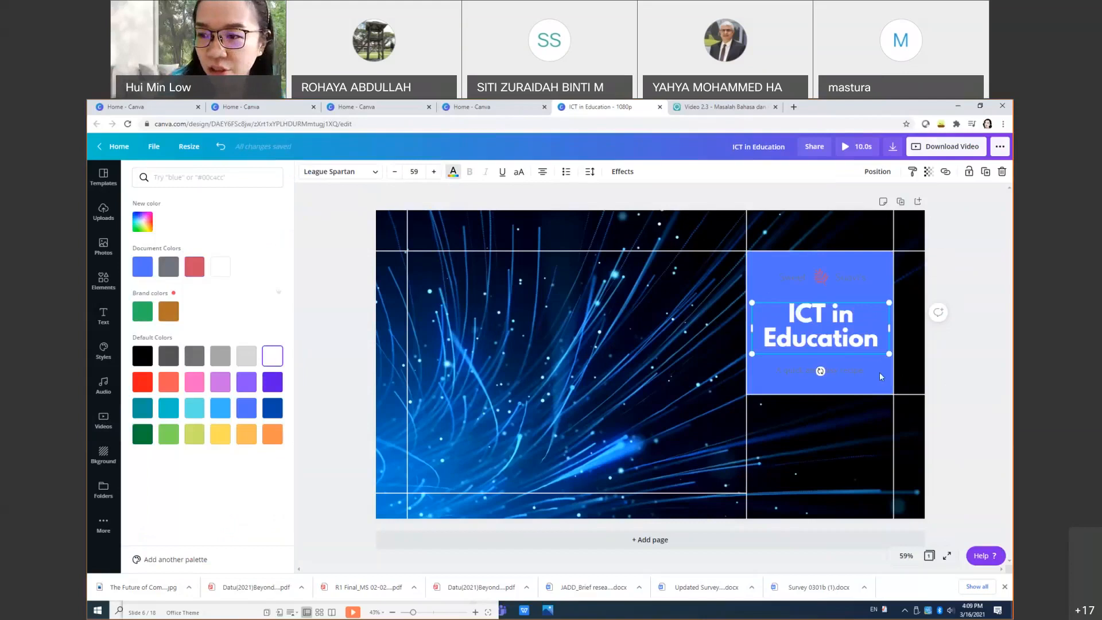
left_click(862, 380)
left_click(846, 354)
left_click(453, 171)
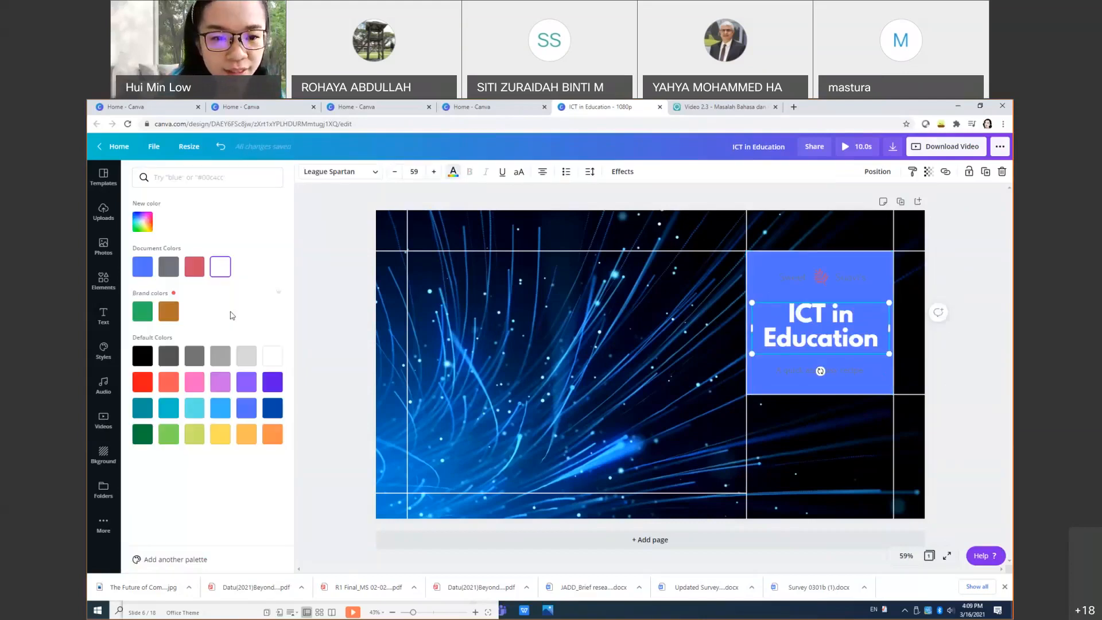
left_click(168, 313)
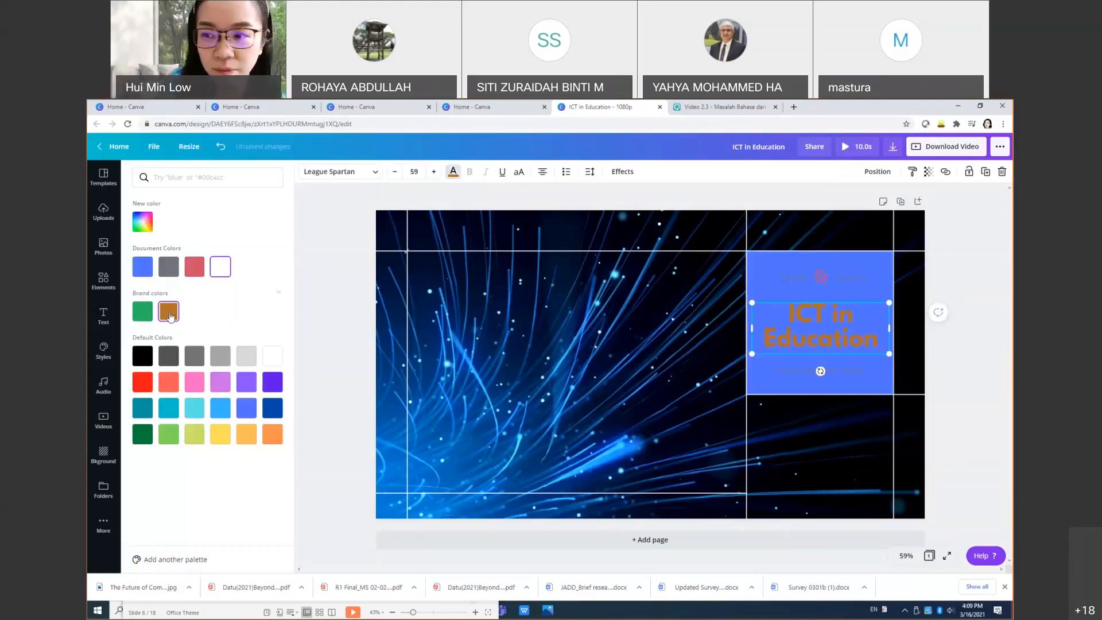
left_click(242, 363)
left_click(219, 434)
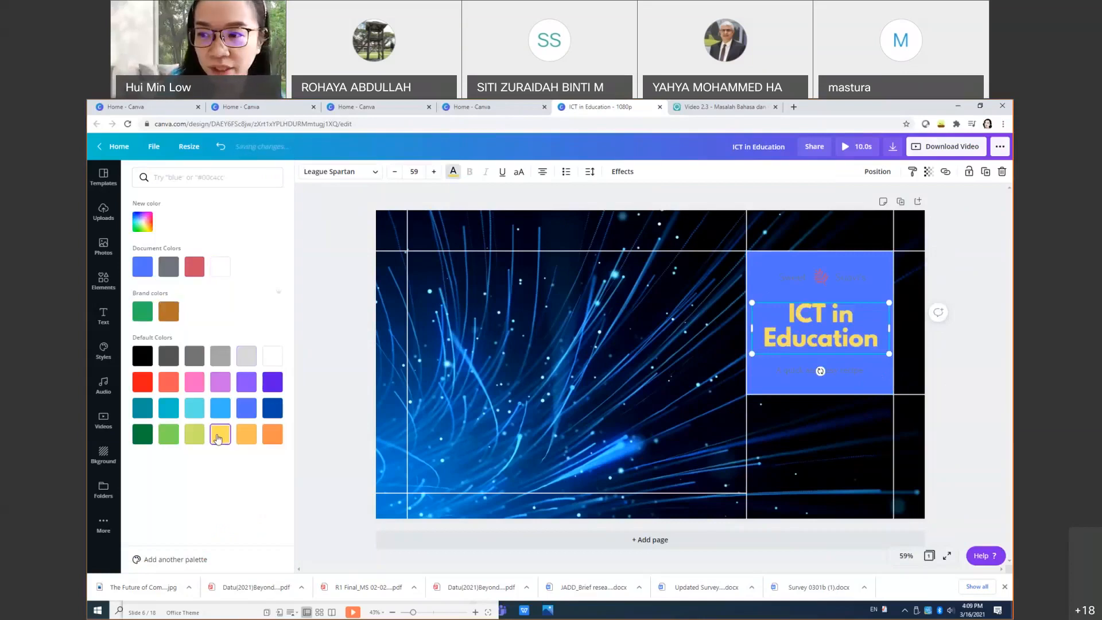
left_click(817, 278)
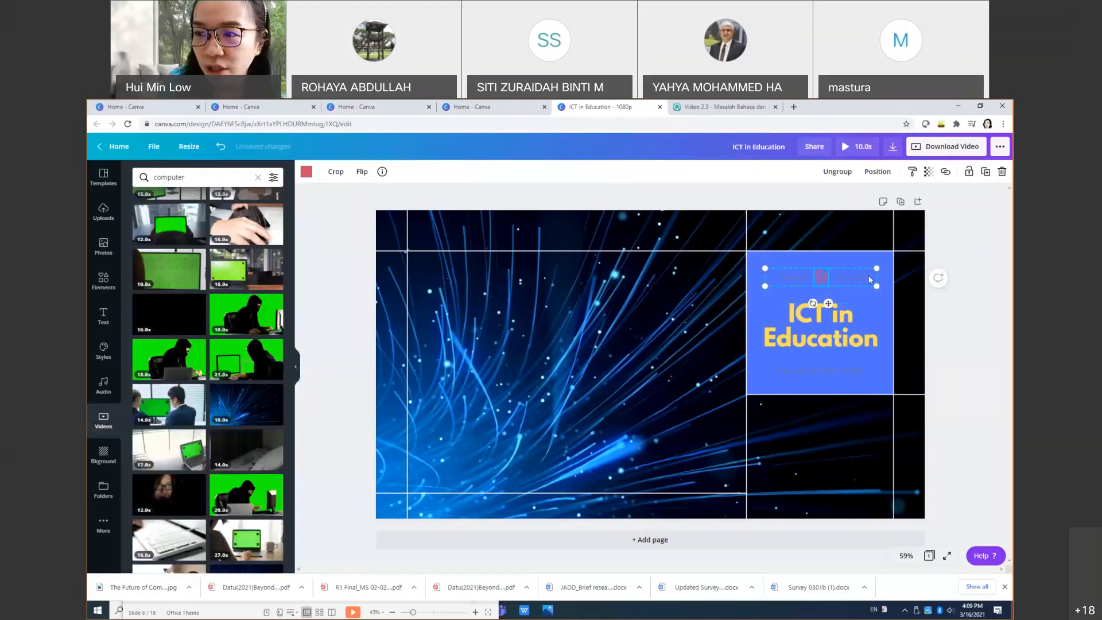
Step: Delete the red graphic from the top text group and clean up its right-hand text
left_click(821, 277)
key("Delete")
left_click(857, 277)
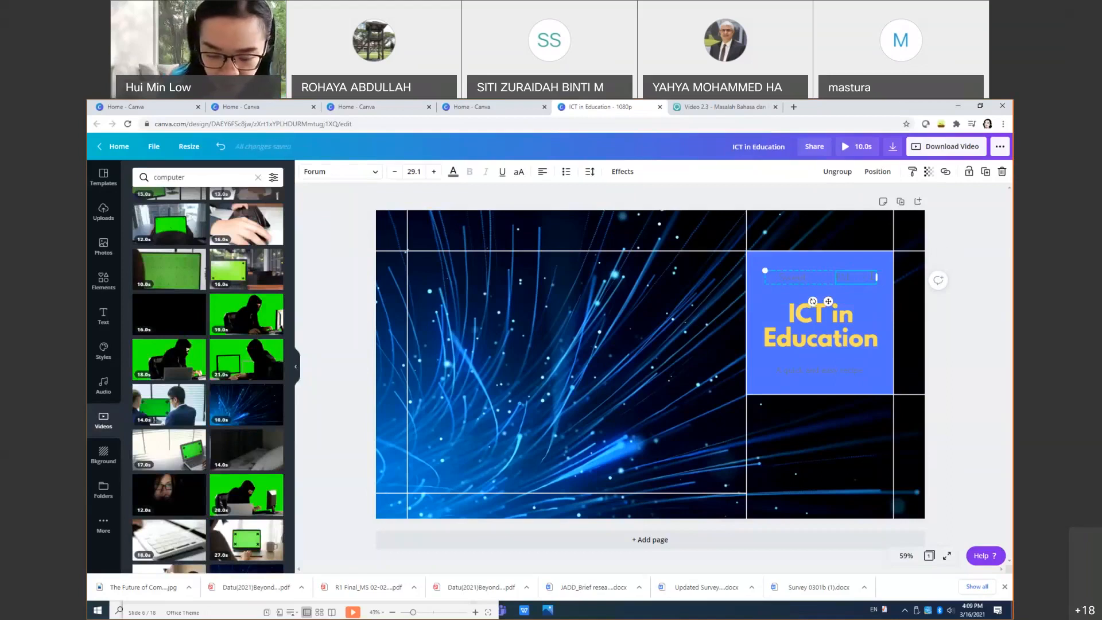
type("L")
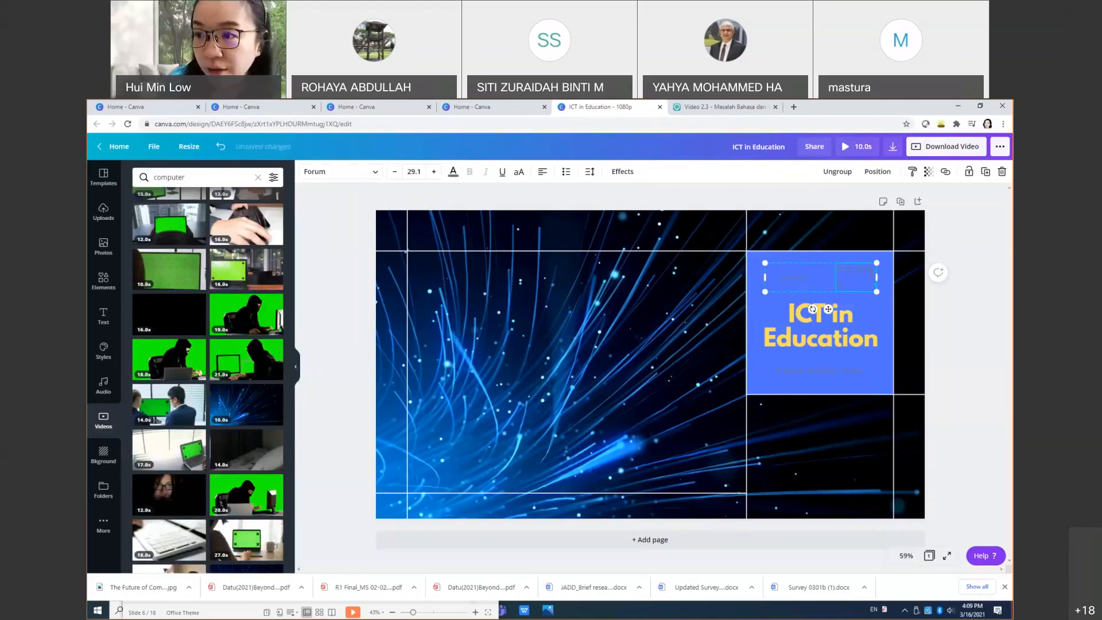
left_click(791, 279)
left_click(858, 280)
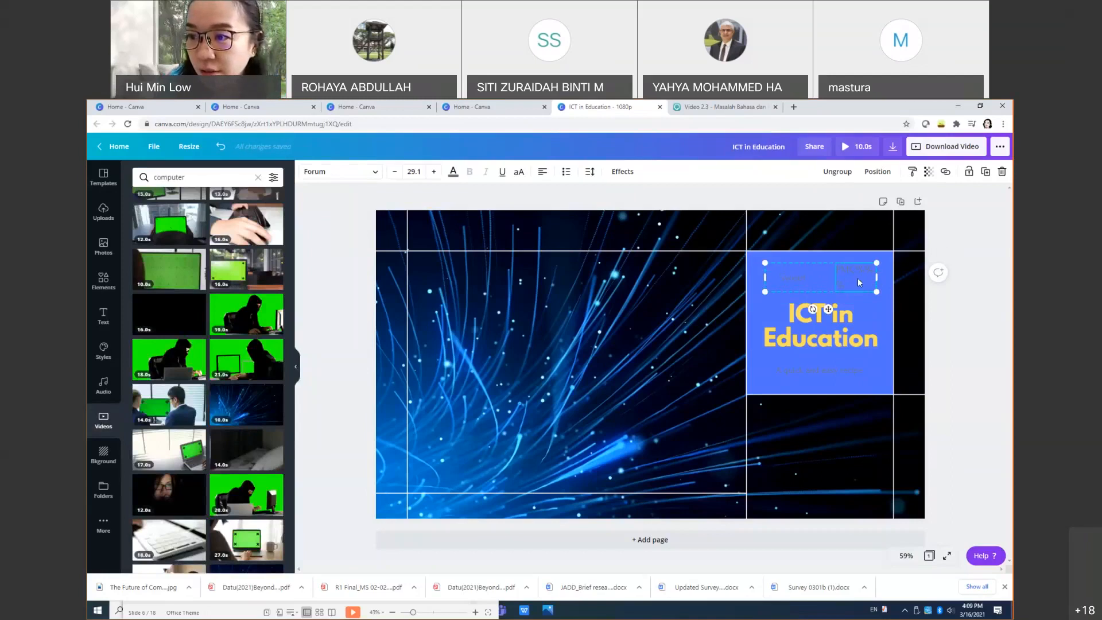
key("BackSpace")
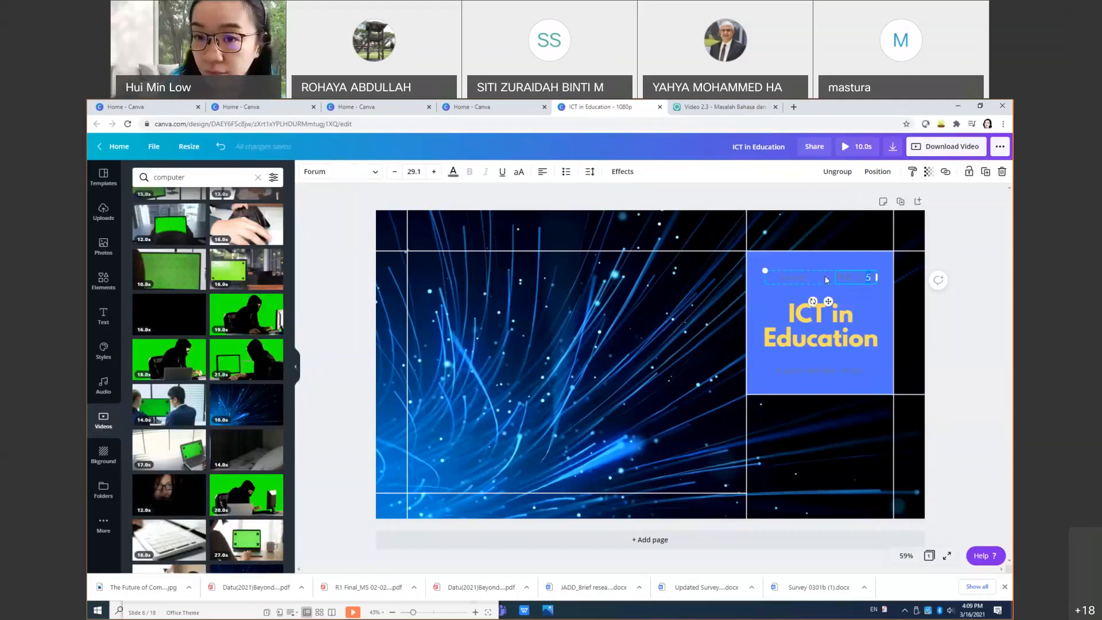
Step: Replace the word 'Sweet' with 'USM' and make it white
left_click(453, 171)
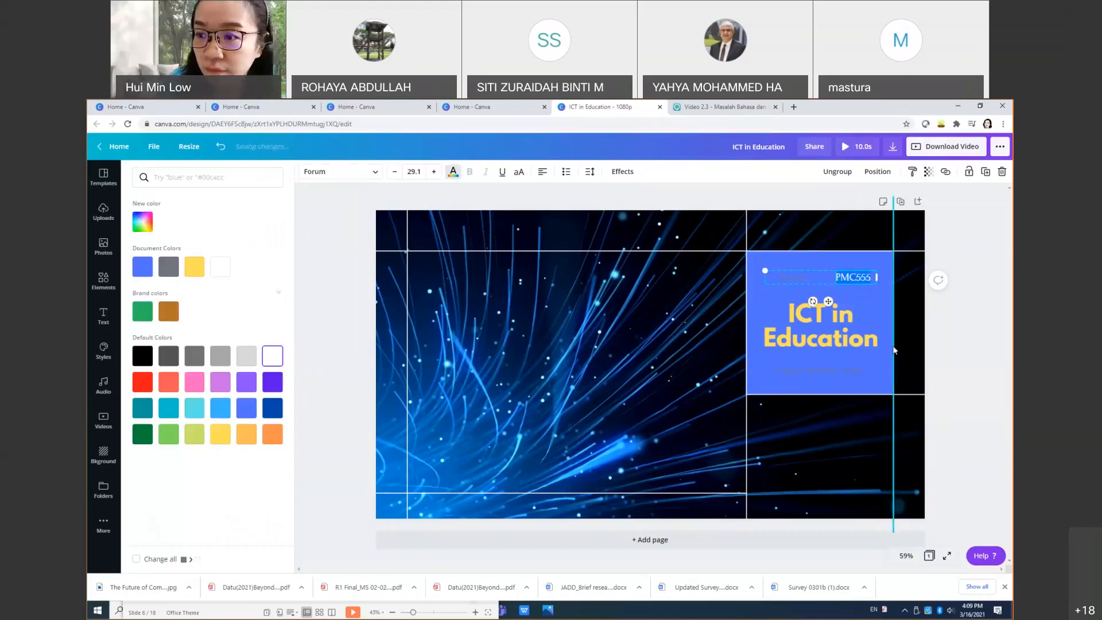
left_click(807, 287)
double_click(794, 276)
key("BackSpace")
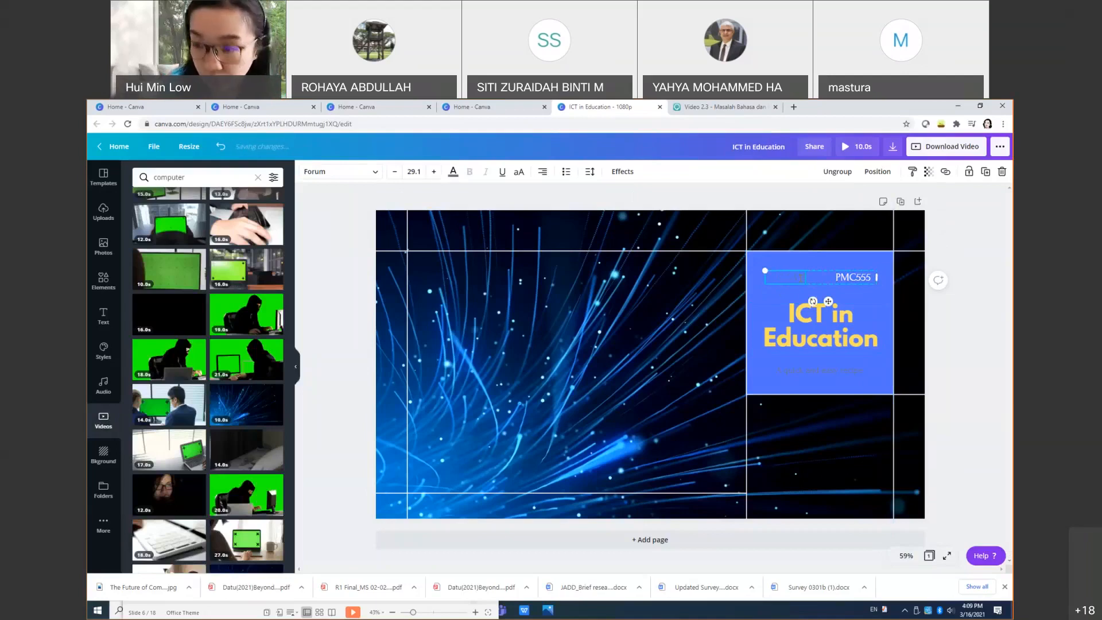
type("USM")
double_click(795, 277)
left_click(452, 171)
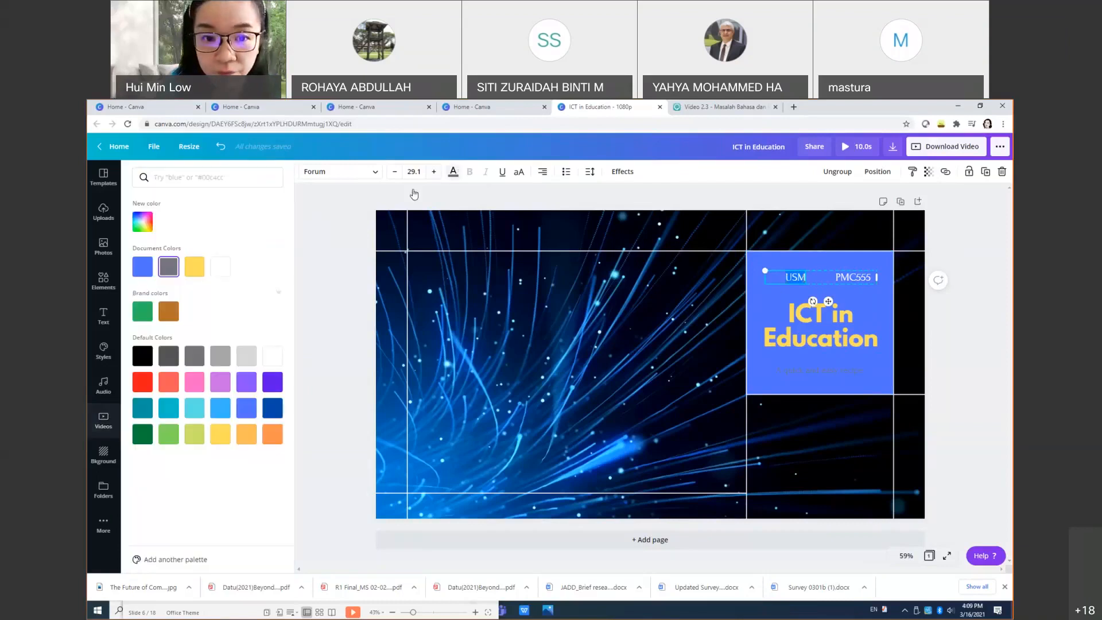
left_click(272, 356)
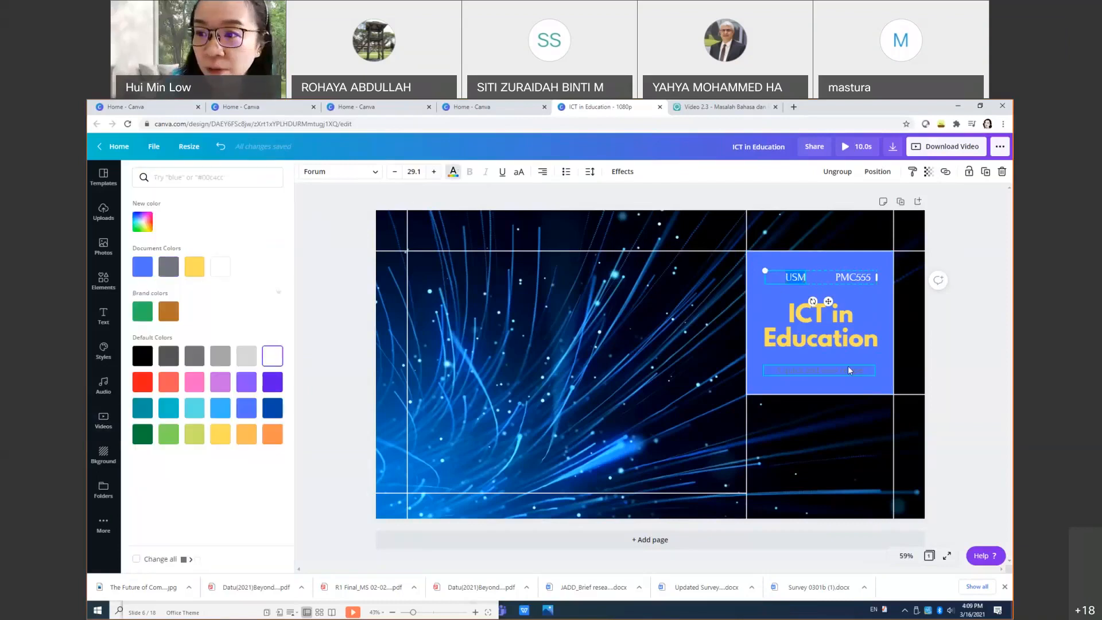
Step: Shift the 'USM PMC555' line left and enlarge it to size 35.9
left_click(848, 366)
left_click_drag(824, 277, 809, 279)
left_click(808, 275)
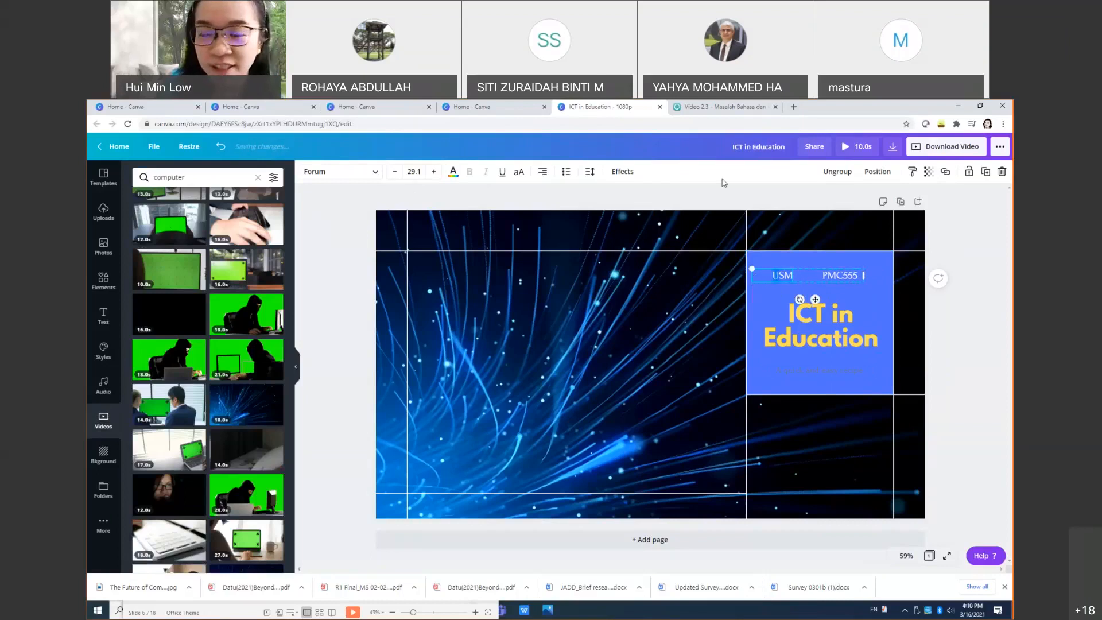
left_click_drag(863, 281, 889, 308)
left_click_drag(854, 269, 840, 271)
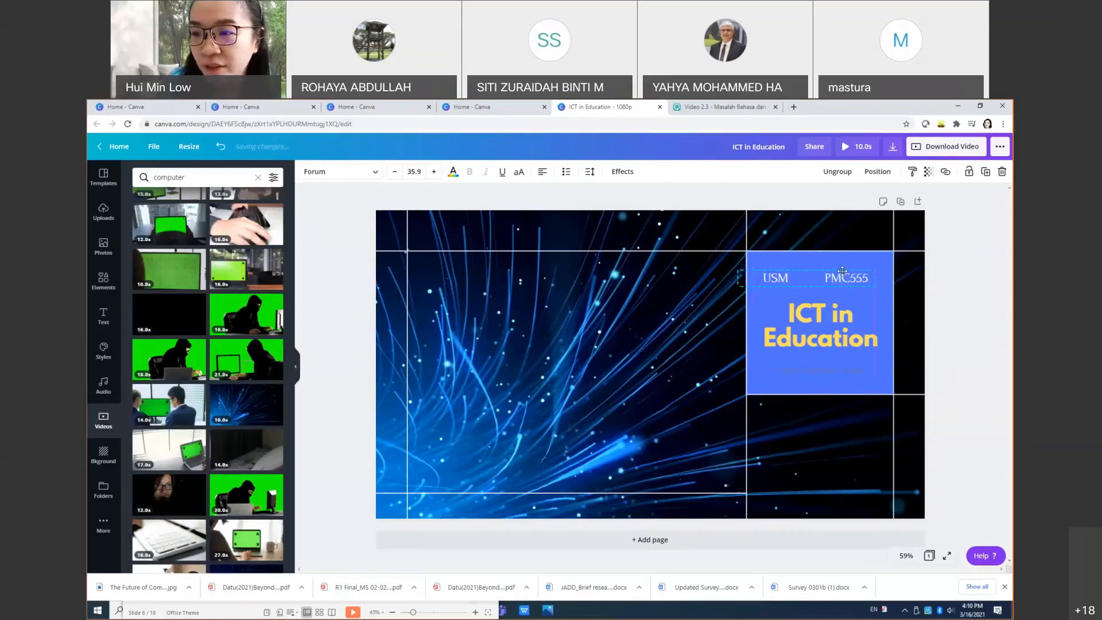
left_click(823, 370)
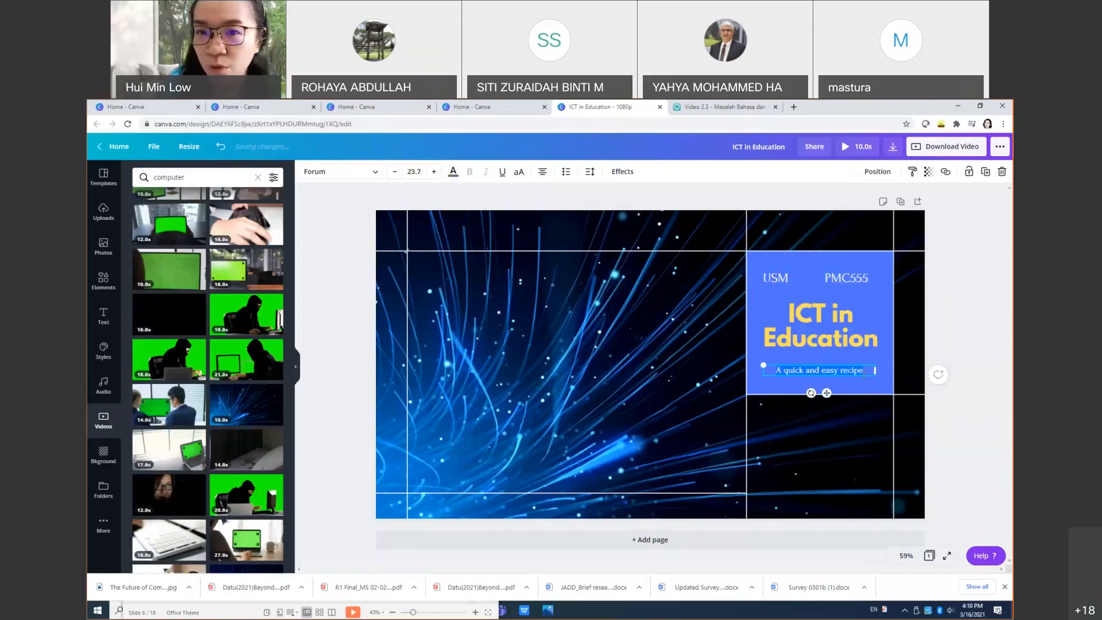
Step: Enter the lecturer's name in the subtitle, with 'School of Educational Studies' on a second line
left_click(453, 170)
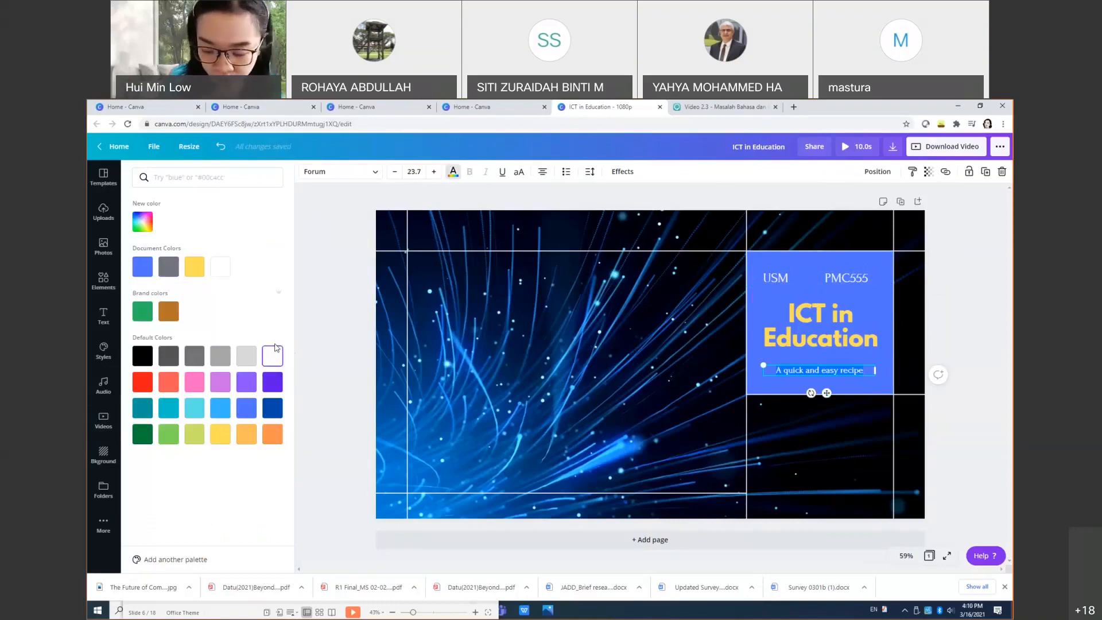
type("Dr. Yahya")
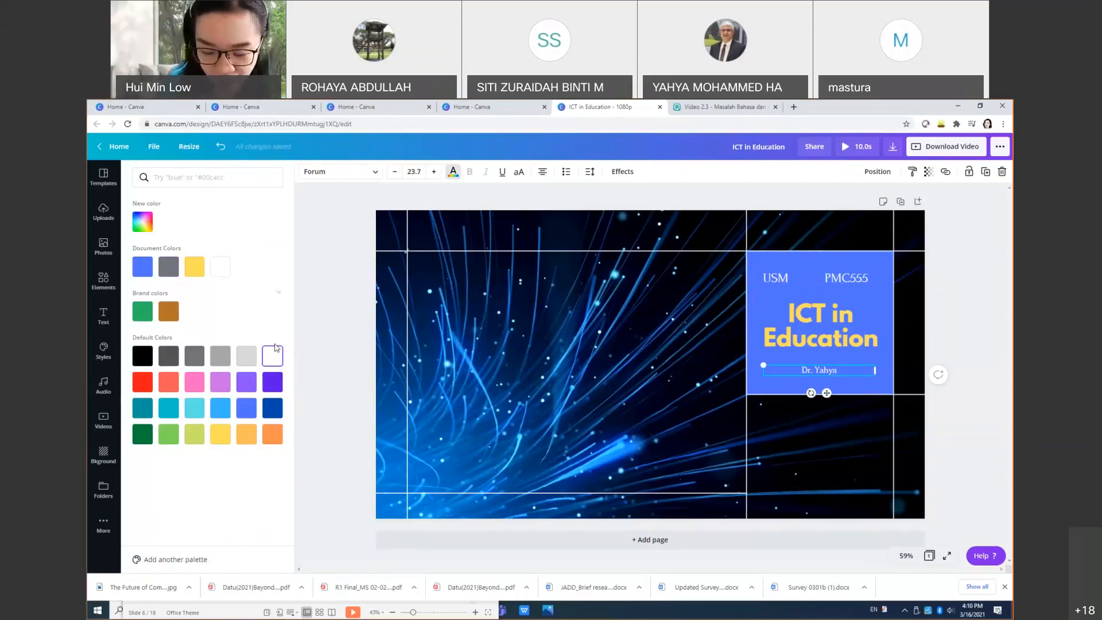
key("Return")
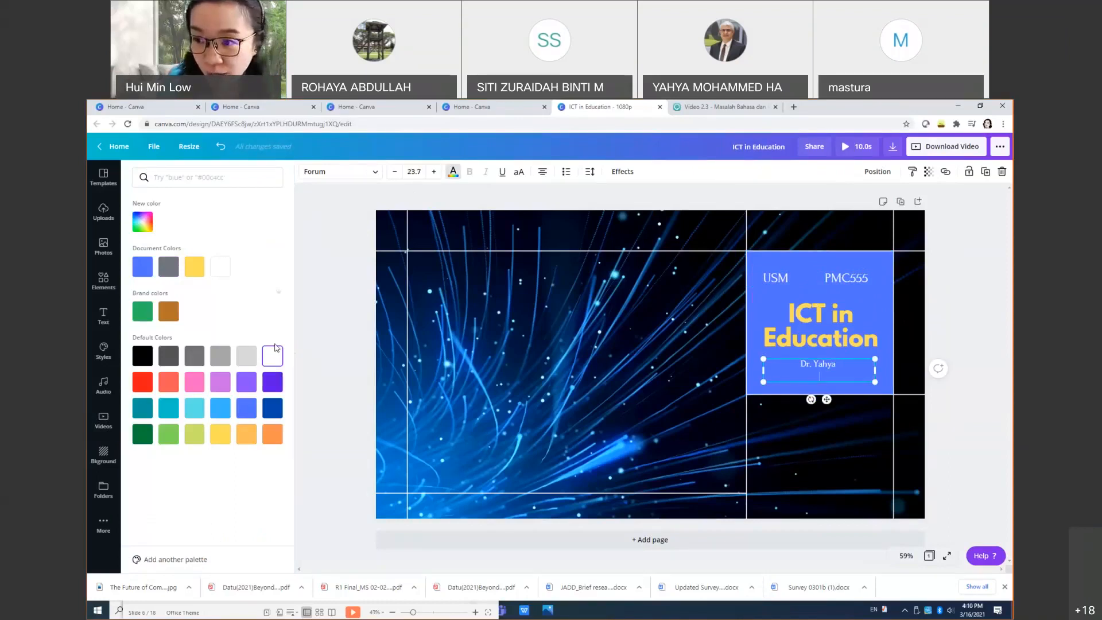
type("Scho")
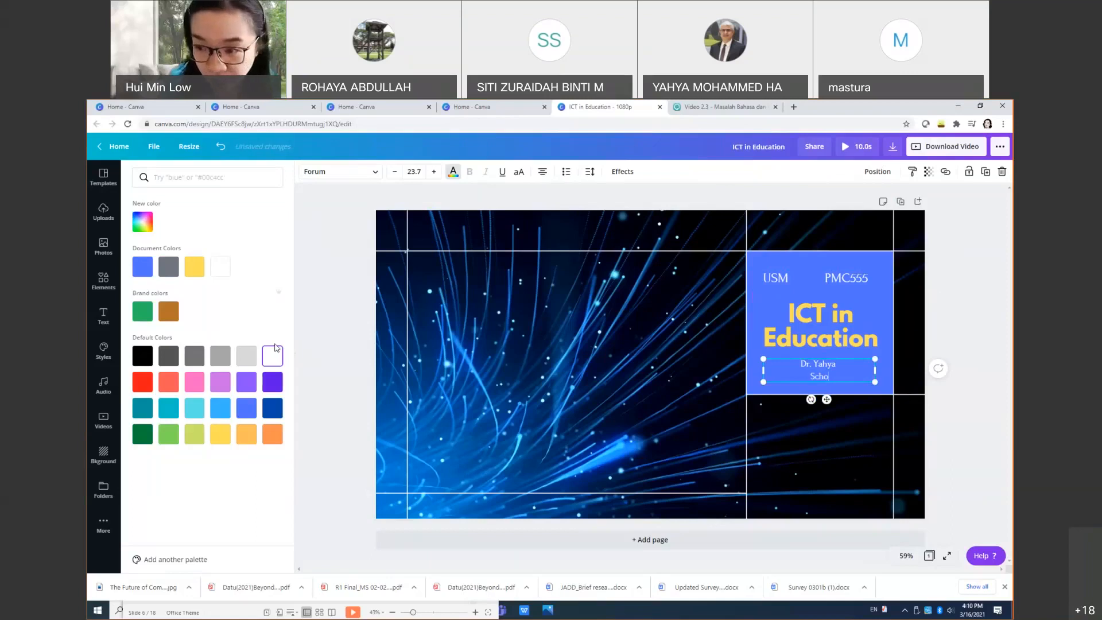
type("ol of Ed")
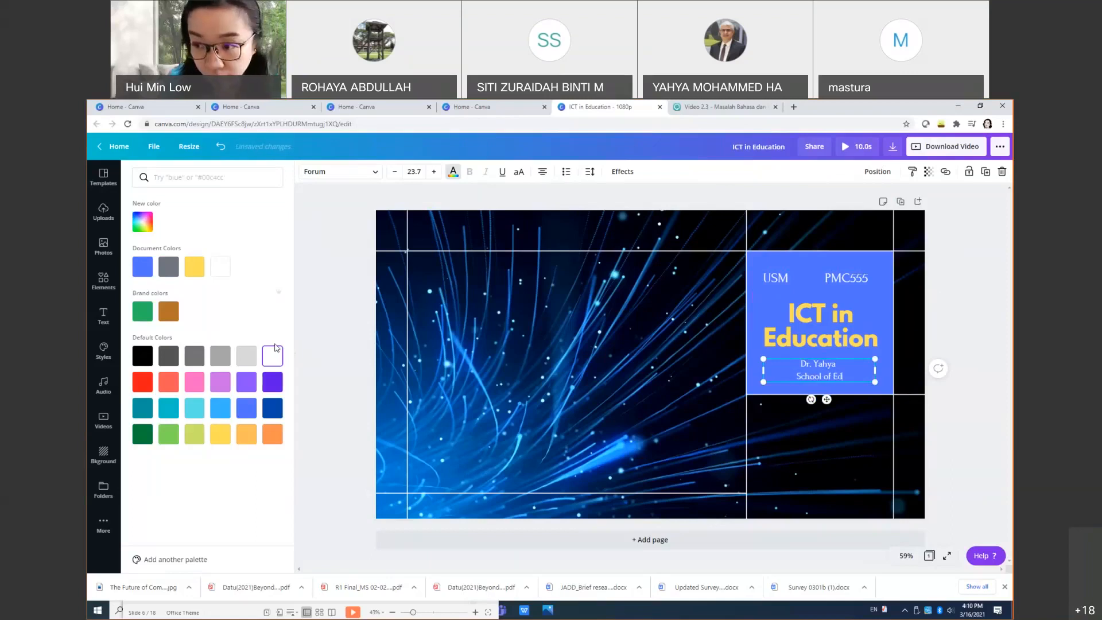
type("ucational Stuy")
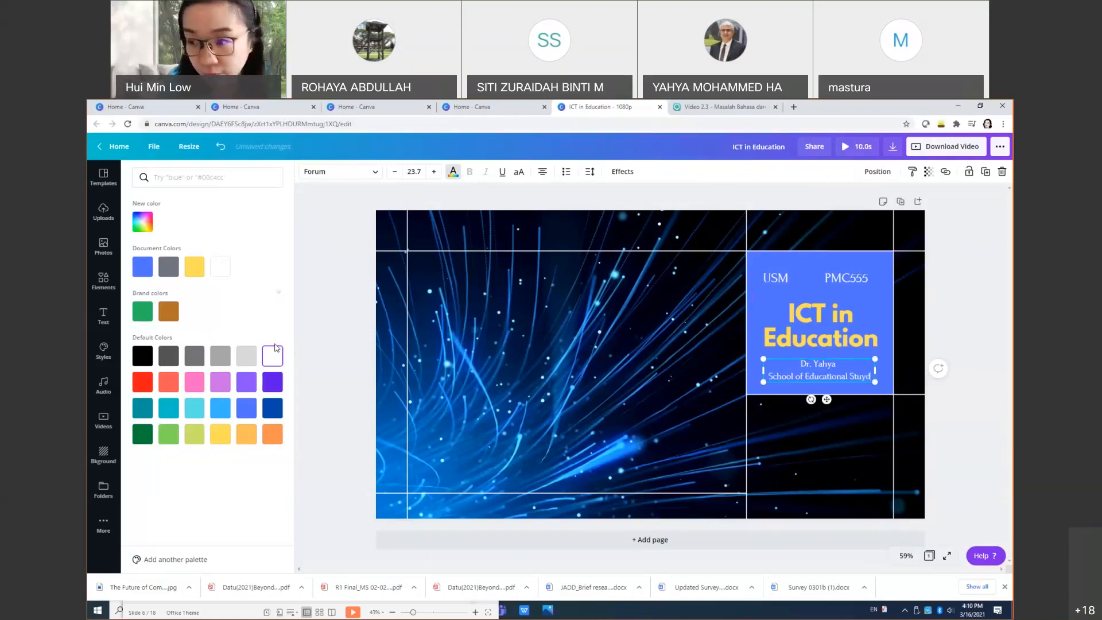
key("BackSpace")
type("dies")
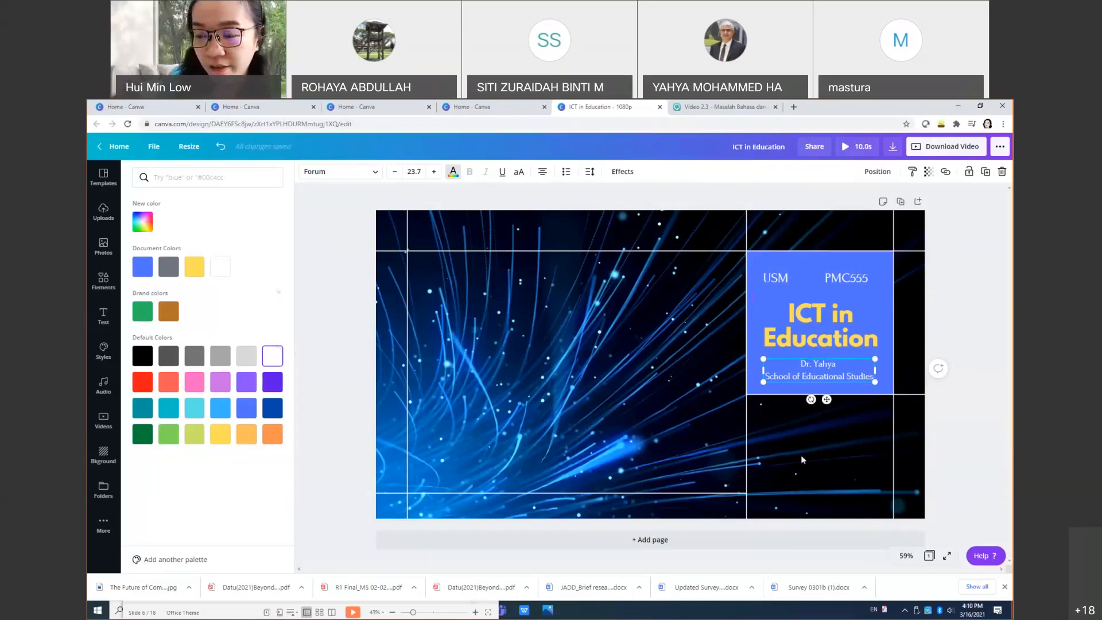
left_click(645, 439)
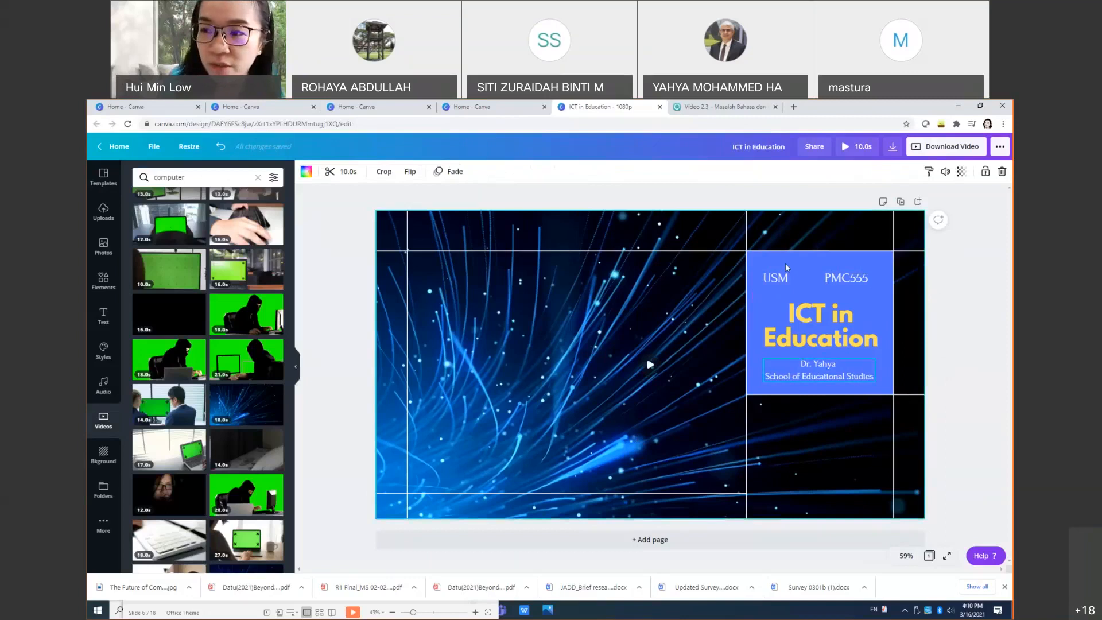
Step: Nudge the 'ICT in Education' title text slightly upward
left_click(821, 331)
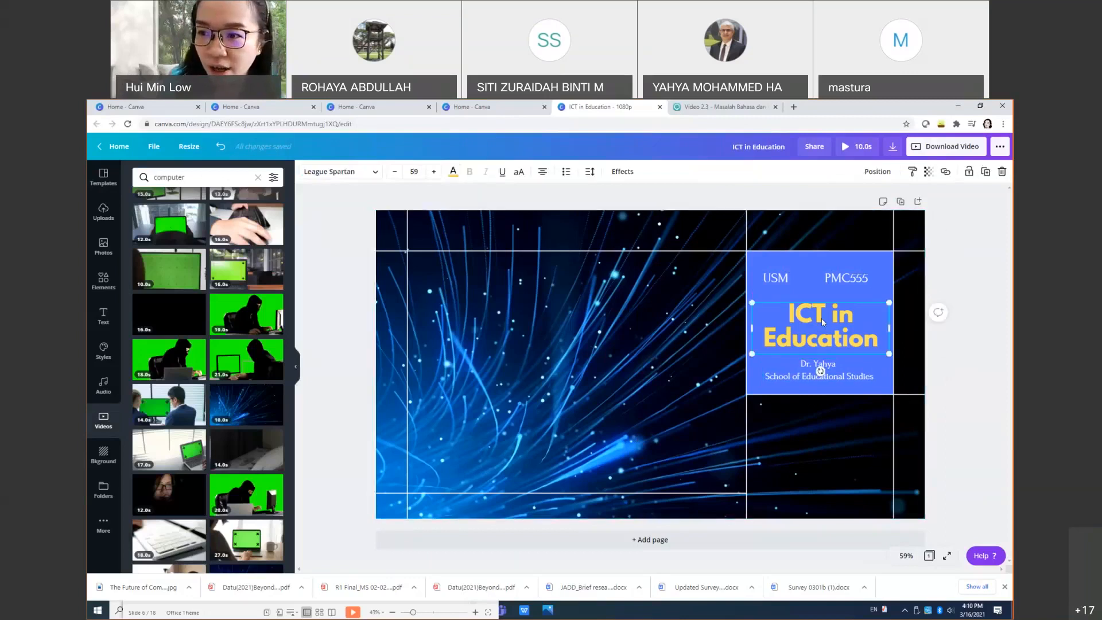
left_click_drag(822, 330, 824, 319)
left_click(791, 280)
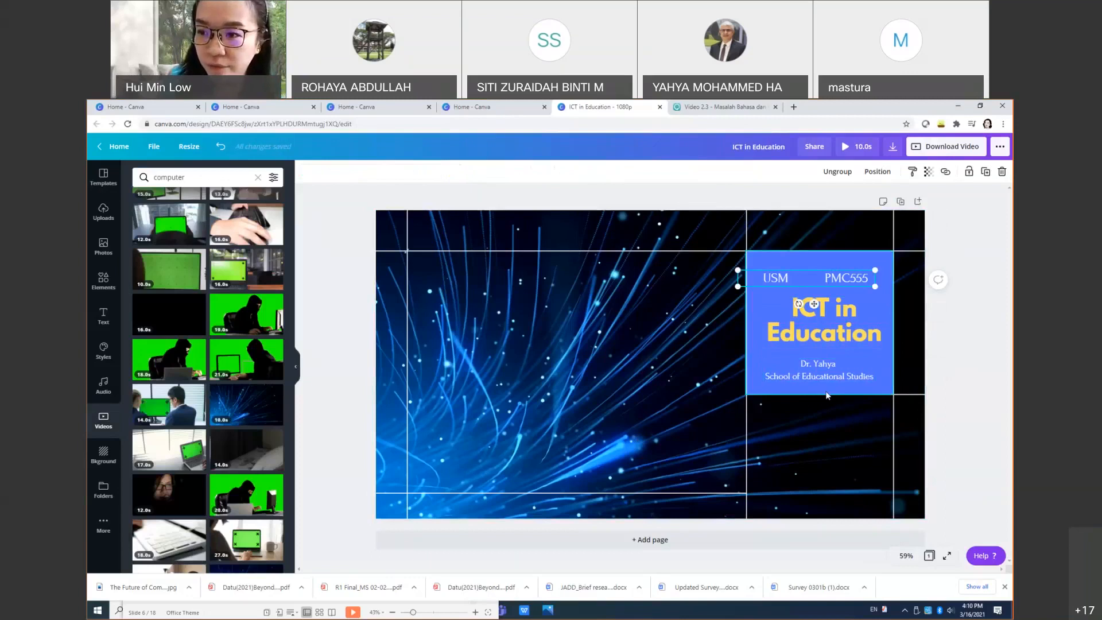
Step: Play the full 10.0s page preview, restart it from the beginning, then close it
left_click(828, 432)
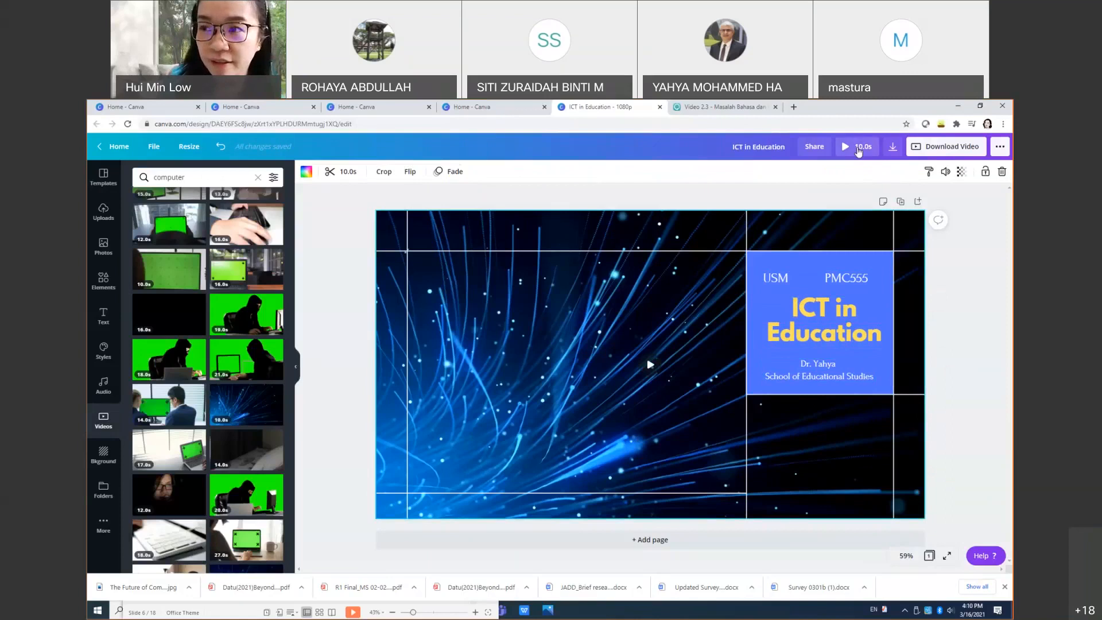
left_click(859, 151)
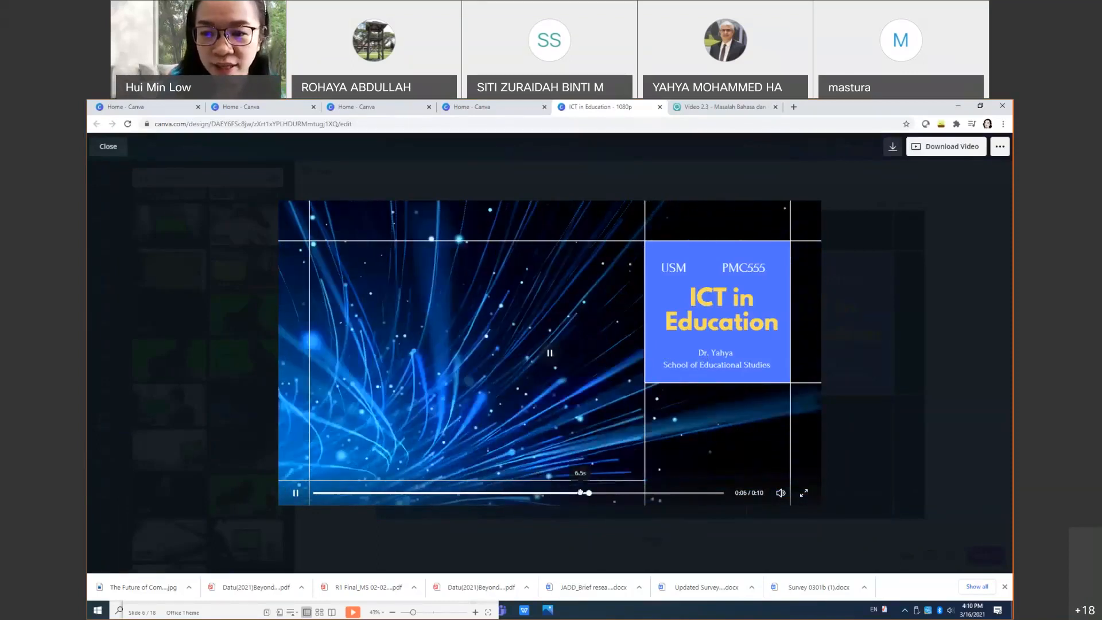
left_click(316, 493)
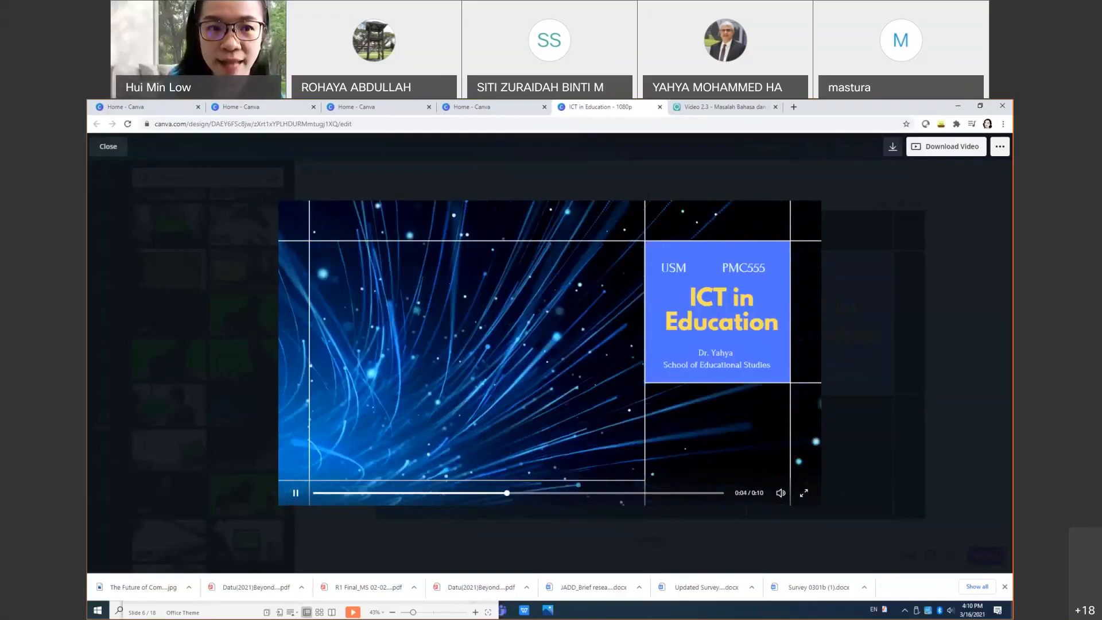
left_click(101, 149)
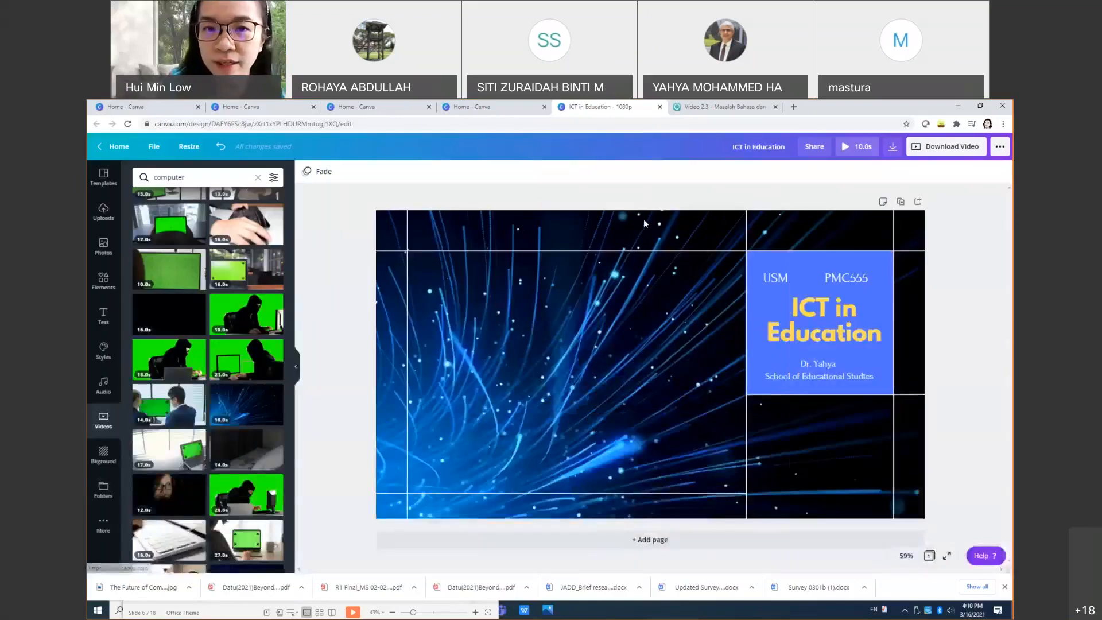
left_click(828, 334)
Step: Trim the blue light-streak background clip to 5.0s and preview the shortened page
left_click(677, 345)
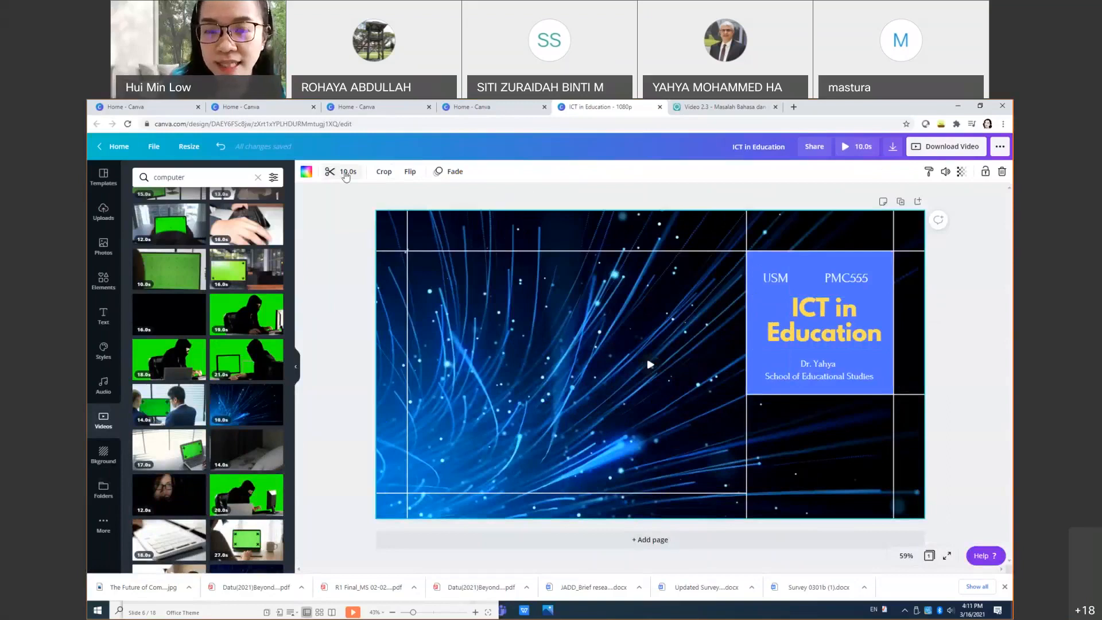
left_click(347, 174)
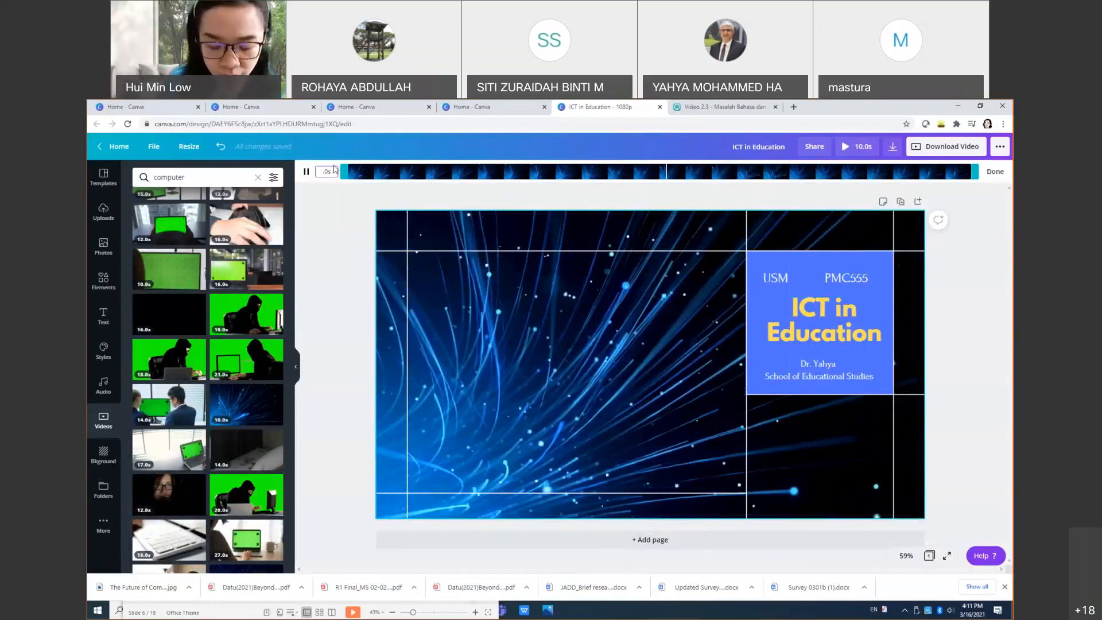
type("5")
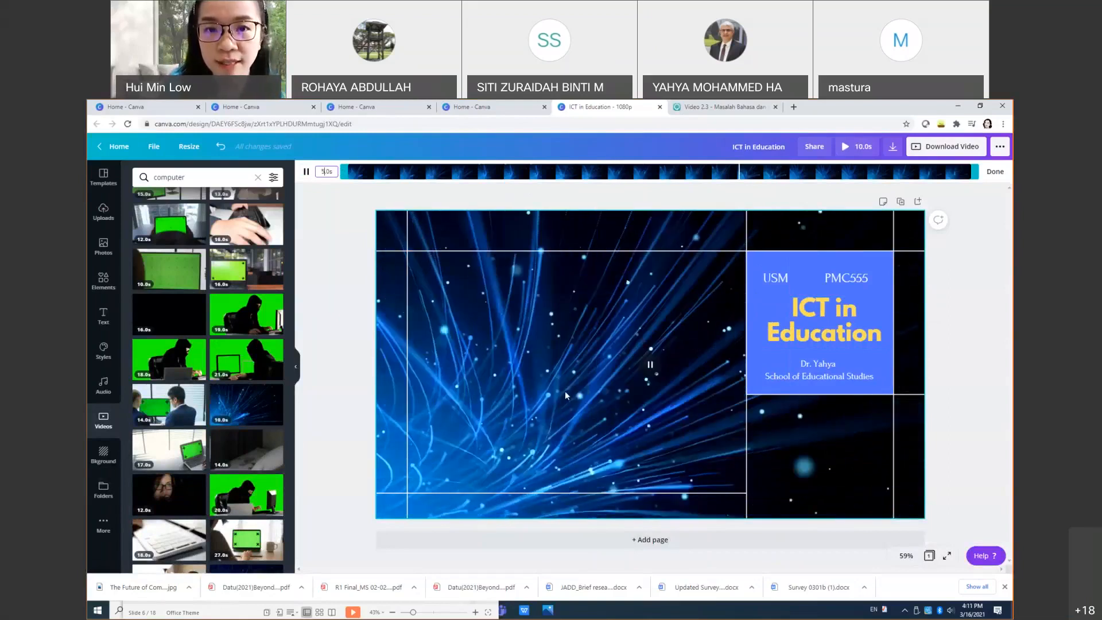
left_click(566, 395)
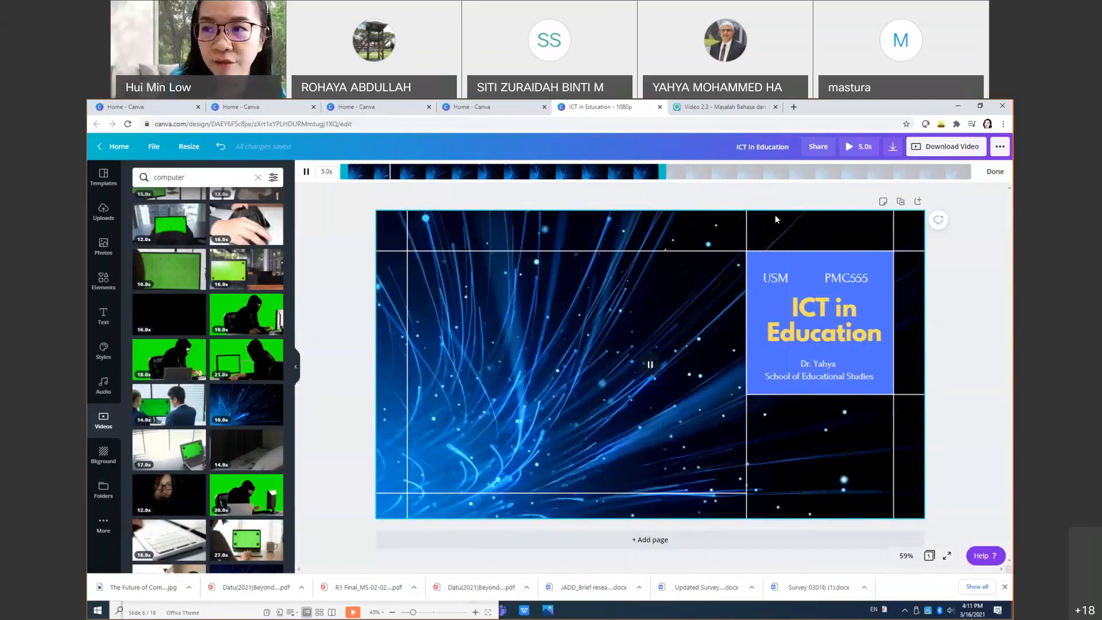
left_click(862, 147)
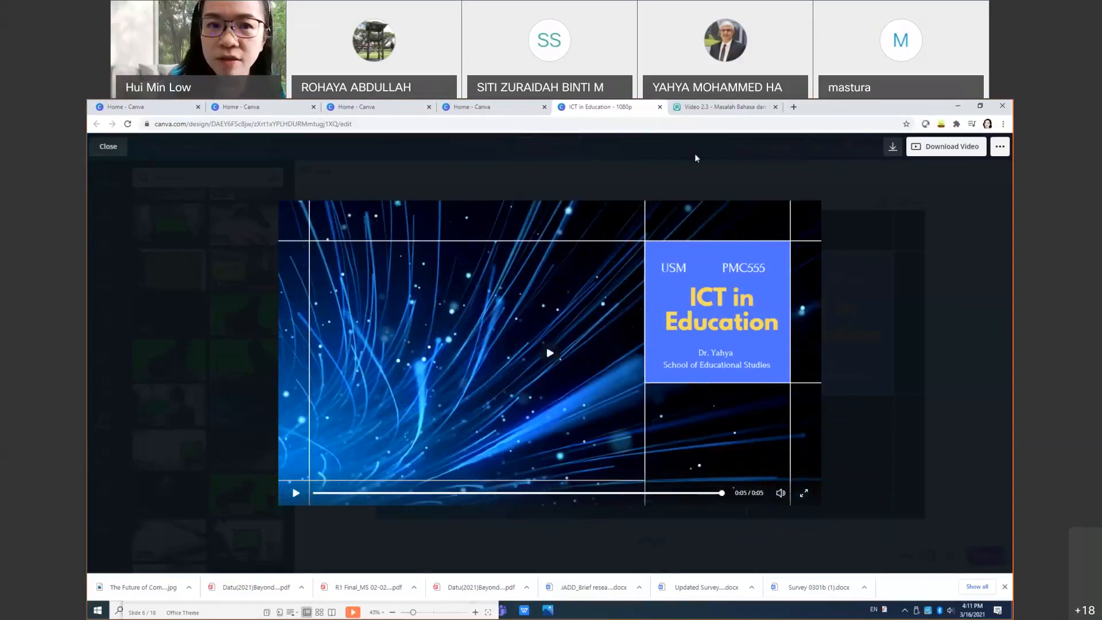
left_click(108, 147)
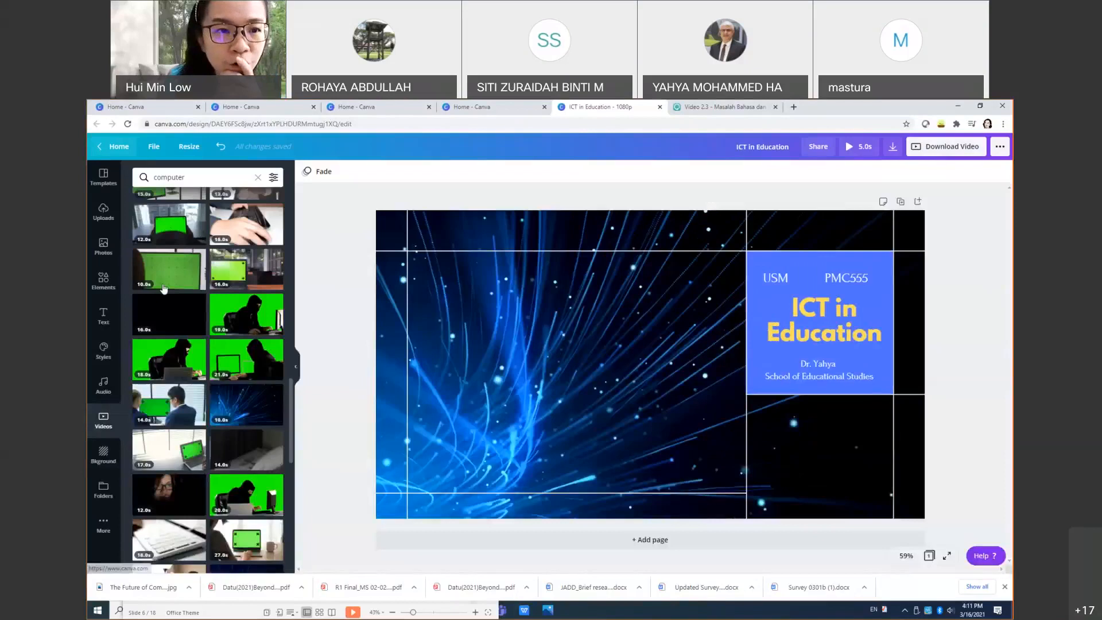
Step: Add the USM APEX logo from Uploads and move it to the page's bottom-right
left_click(103, 212)
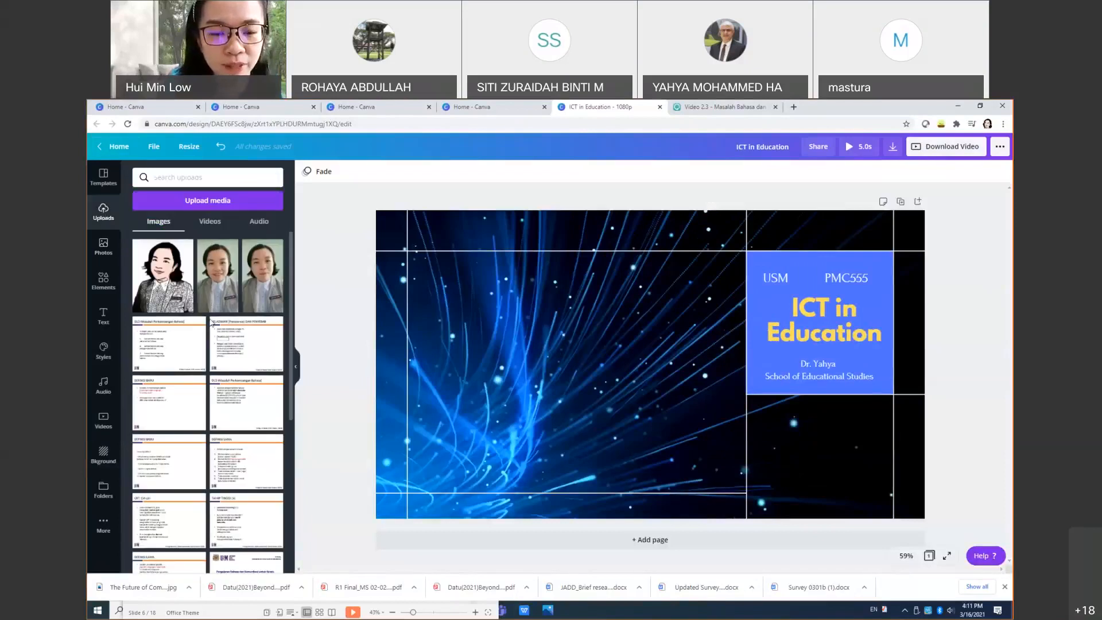
scroll(211, 322, "down", 10)
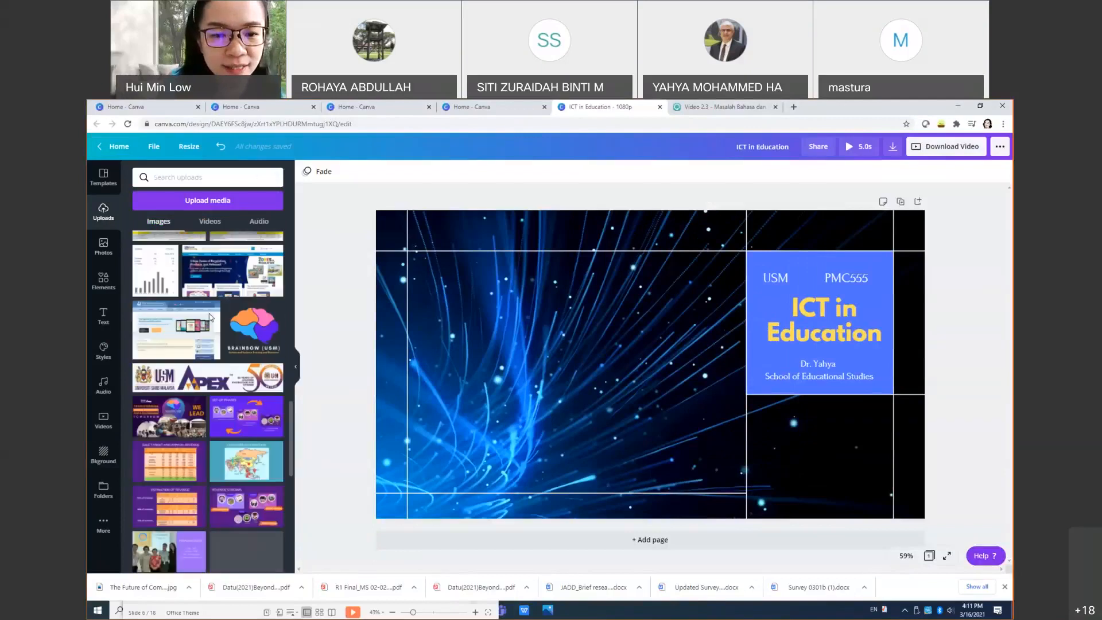
left_click(208, 377)
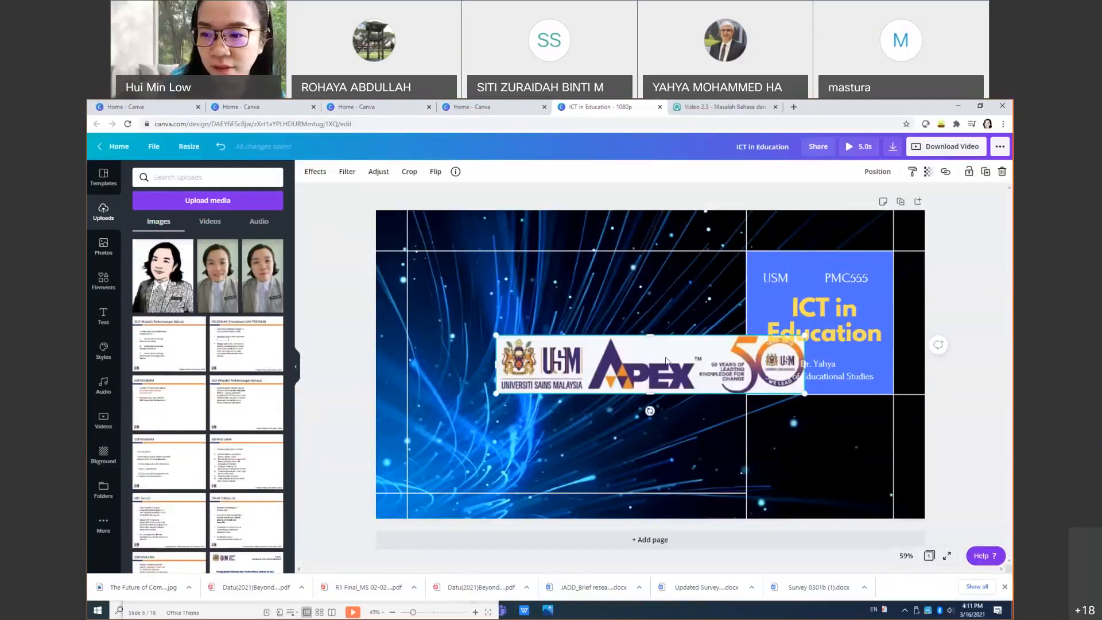
left_click_drag(558, 358, 653, 467)
Step: Try Background Remover on the logo, undo it, and settle the logo near the bottom edge
left_click(315, 172)
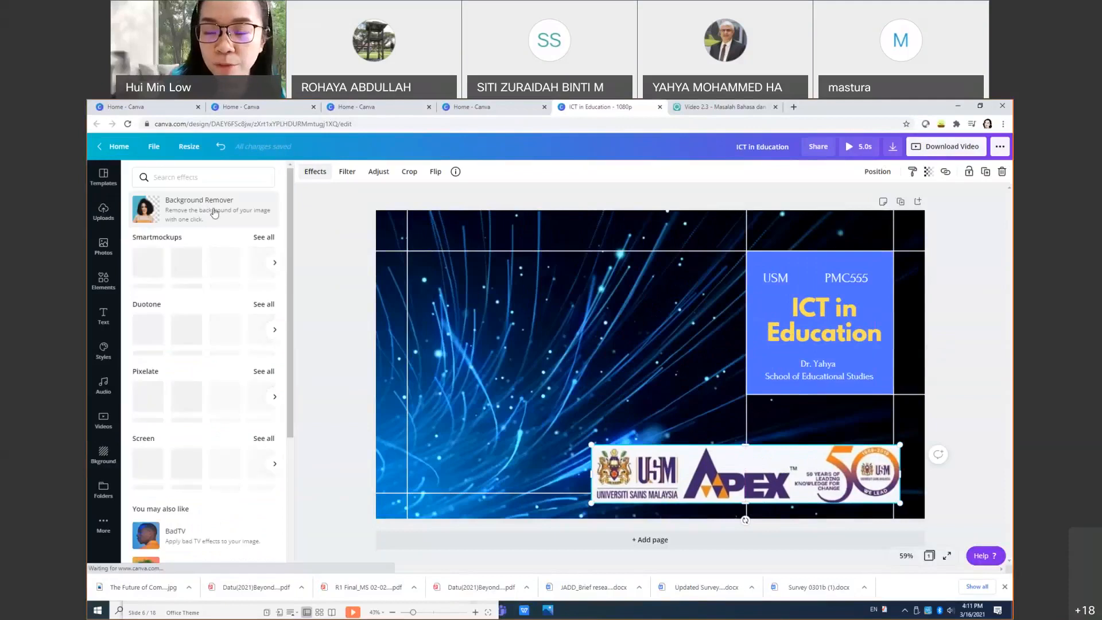
left_click(213, 212)
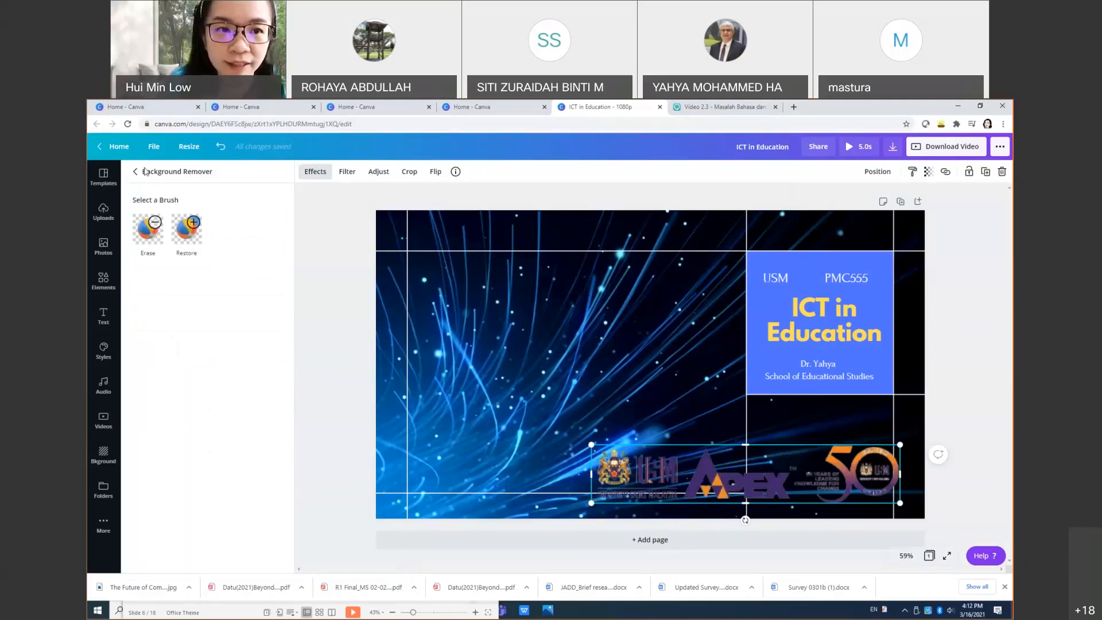
left_click(220, 147)
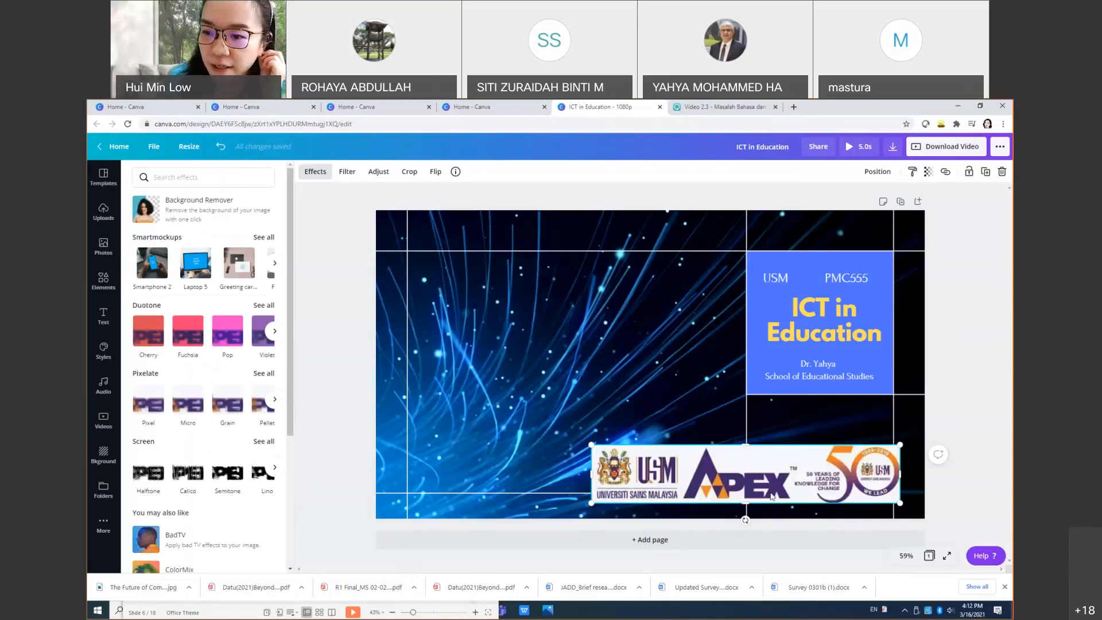
left_click_drag(752, 490, 589, 433)
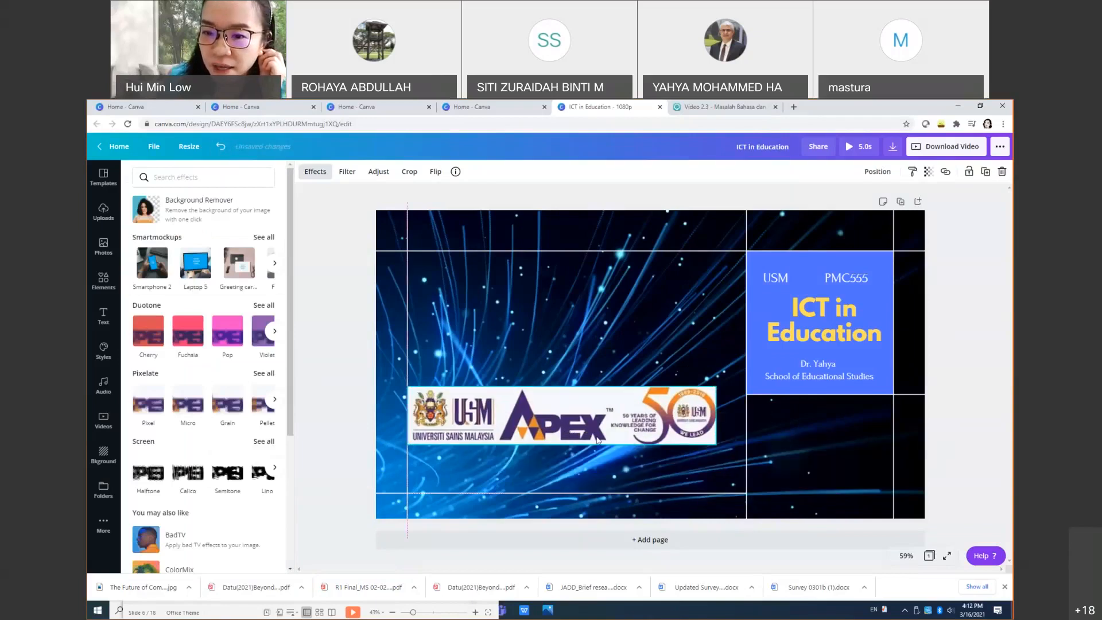
left_click(602, 477)
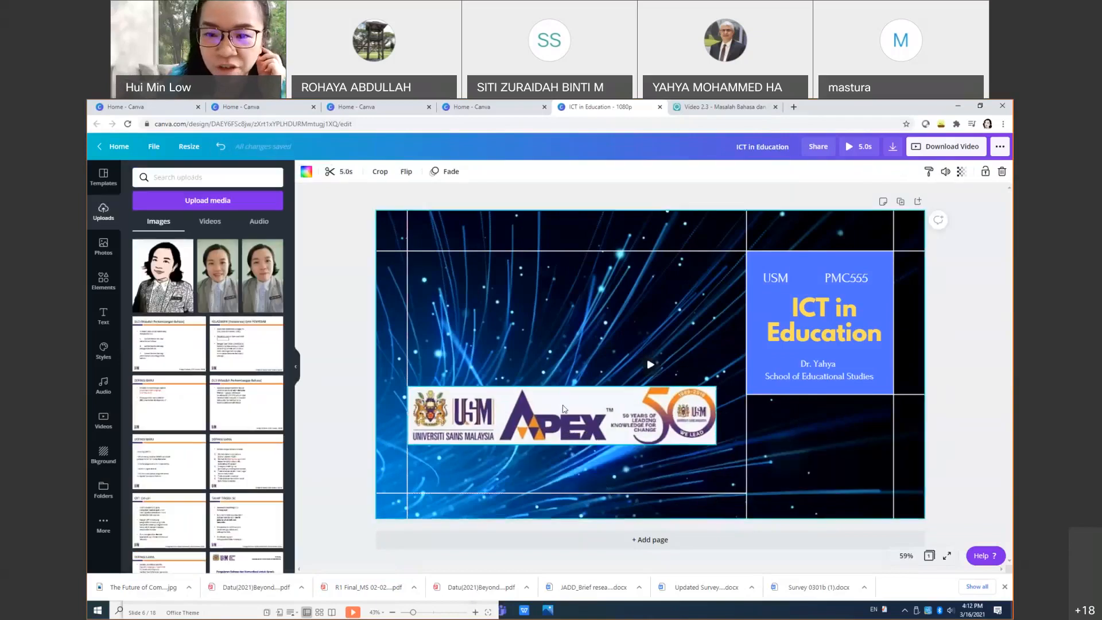
left_click_drag(529, 418, 687, 438)
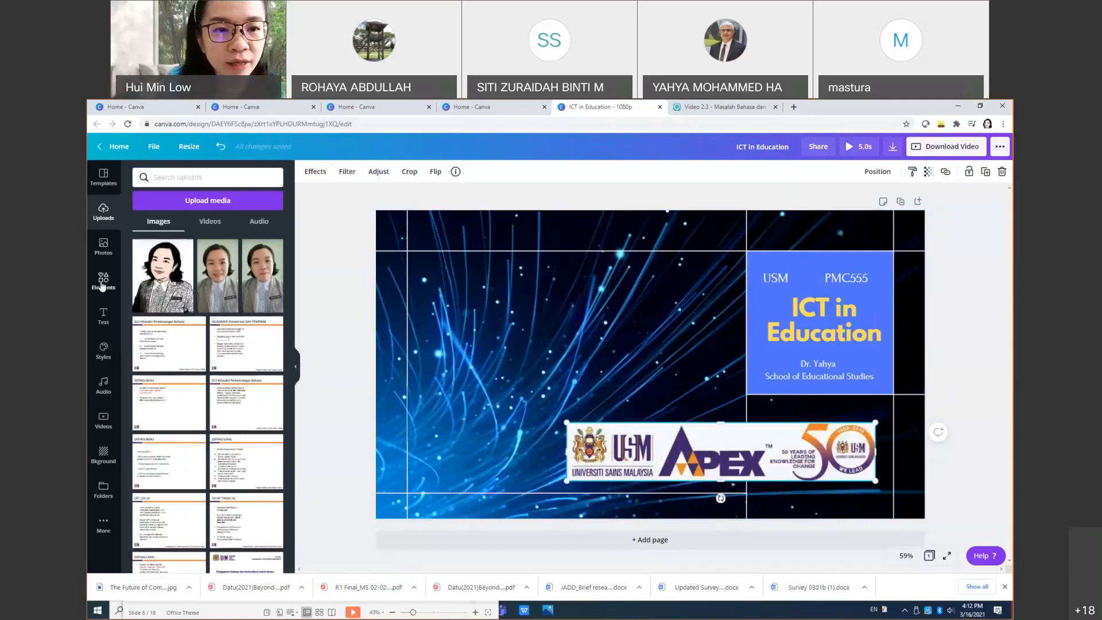
left_click(102, 282)
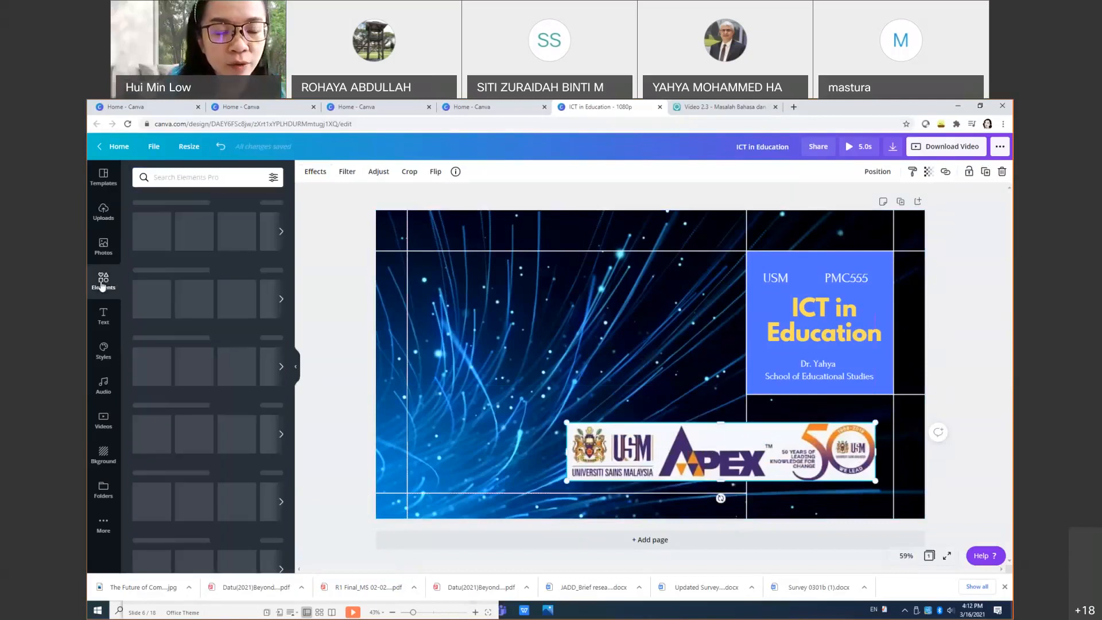
left_click(186, 178)
type("frame")
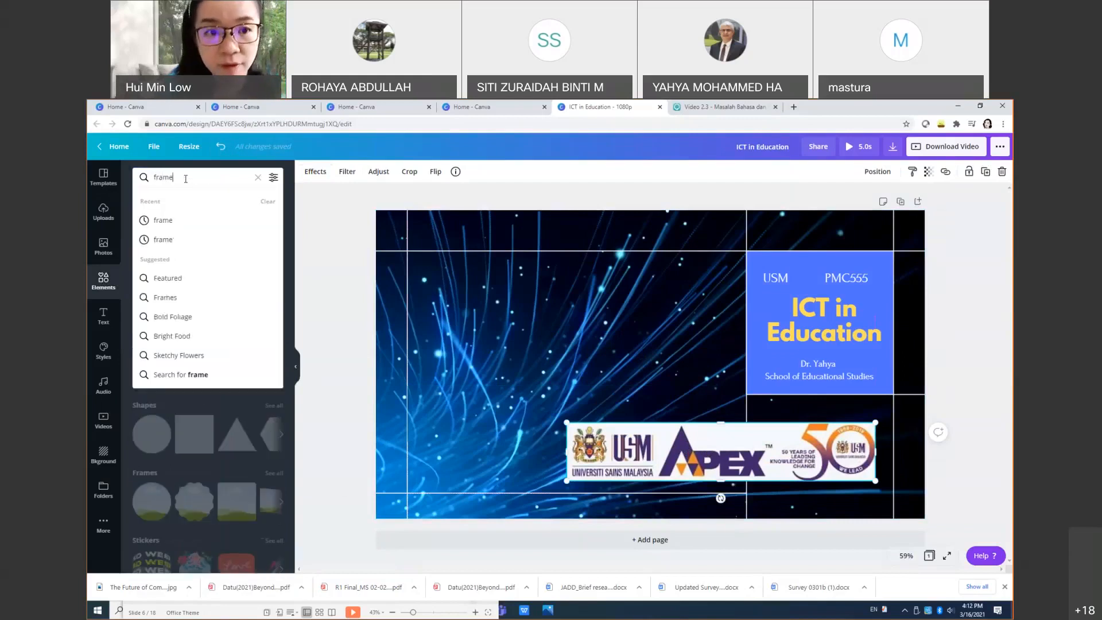
key("Return")
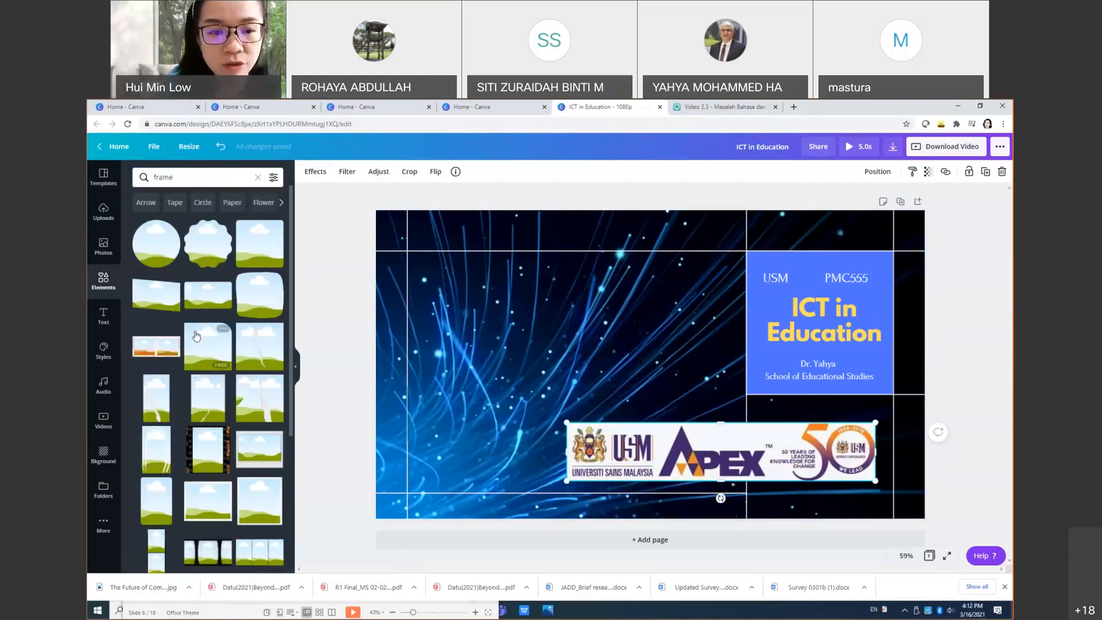
scroll(205, 461, "down", 1)
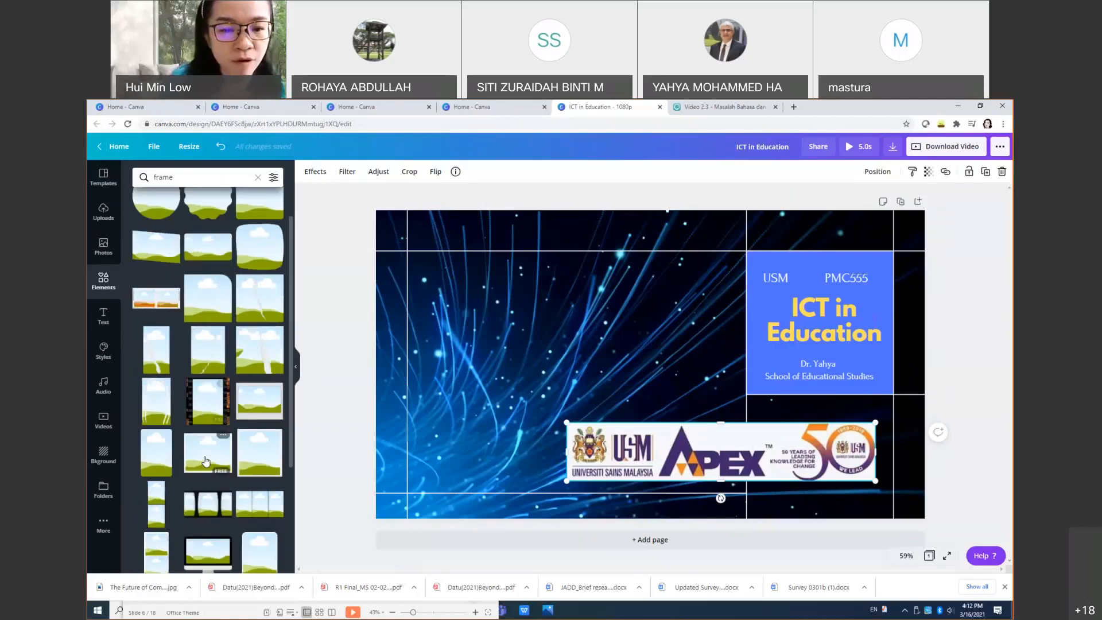
scroll(206, 461, "down", 1)
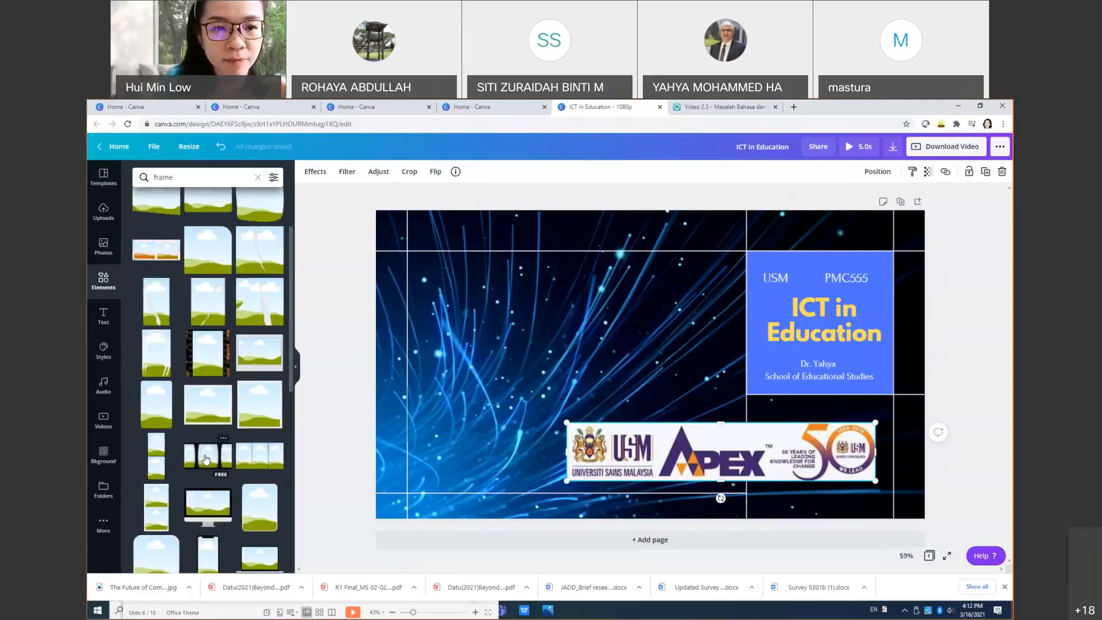
scroll(205, 459, "up", 1)
scroll(205, 459, "down", 4)
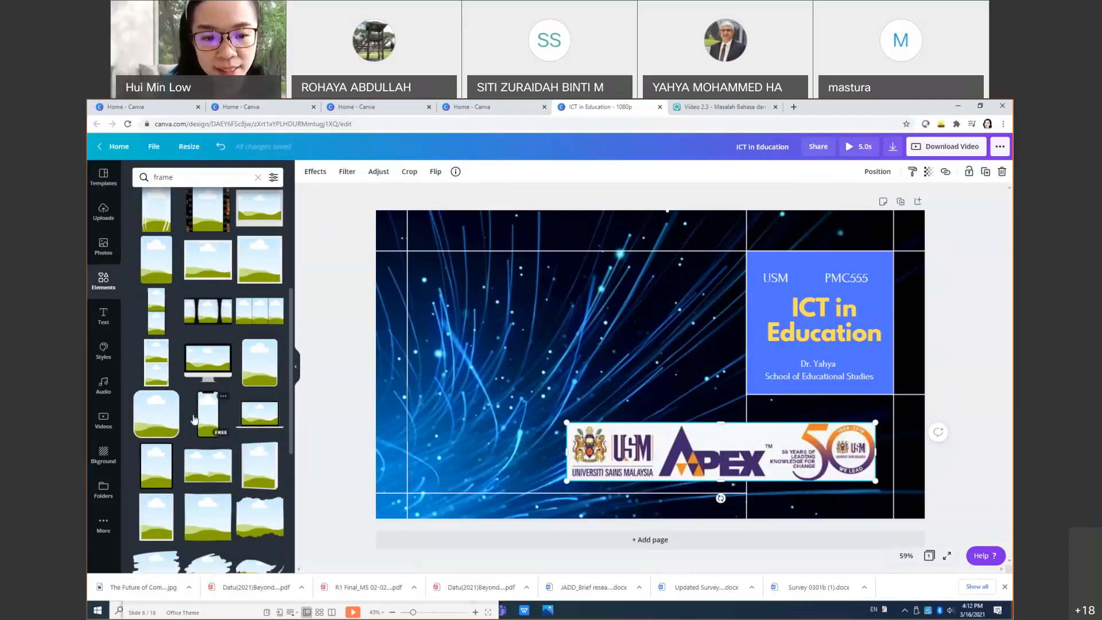
scroll(195, 420, "down", 2)
scroll(194, 420, "down", 4)
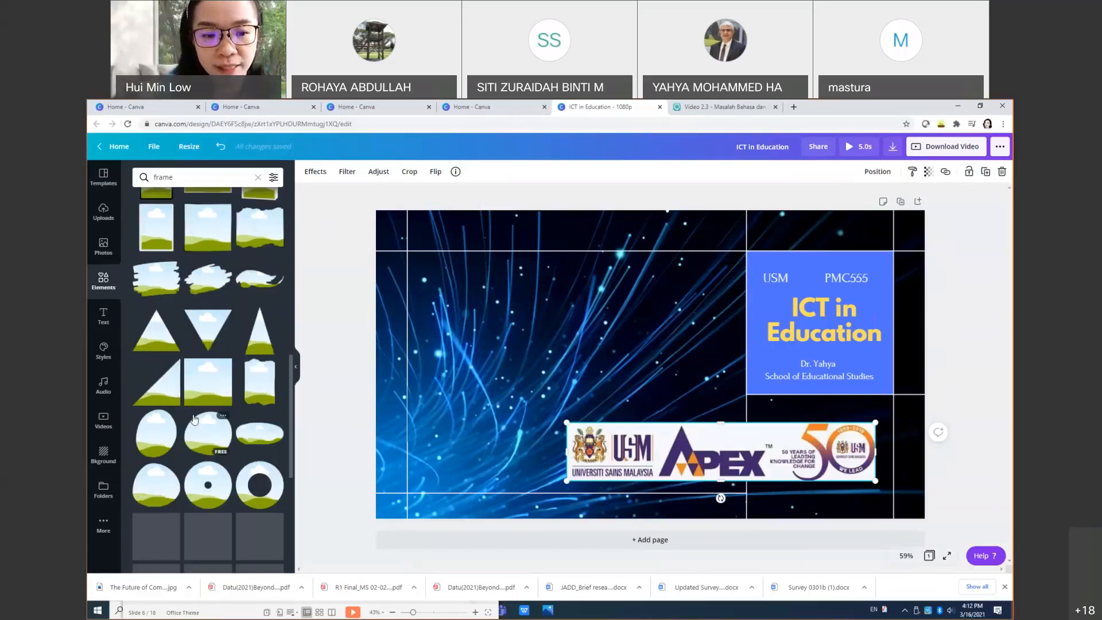
scroll(194, 419, "down", 2)
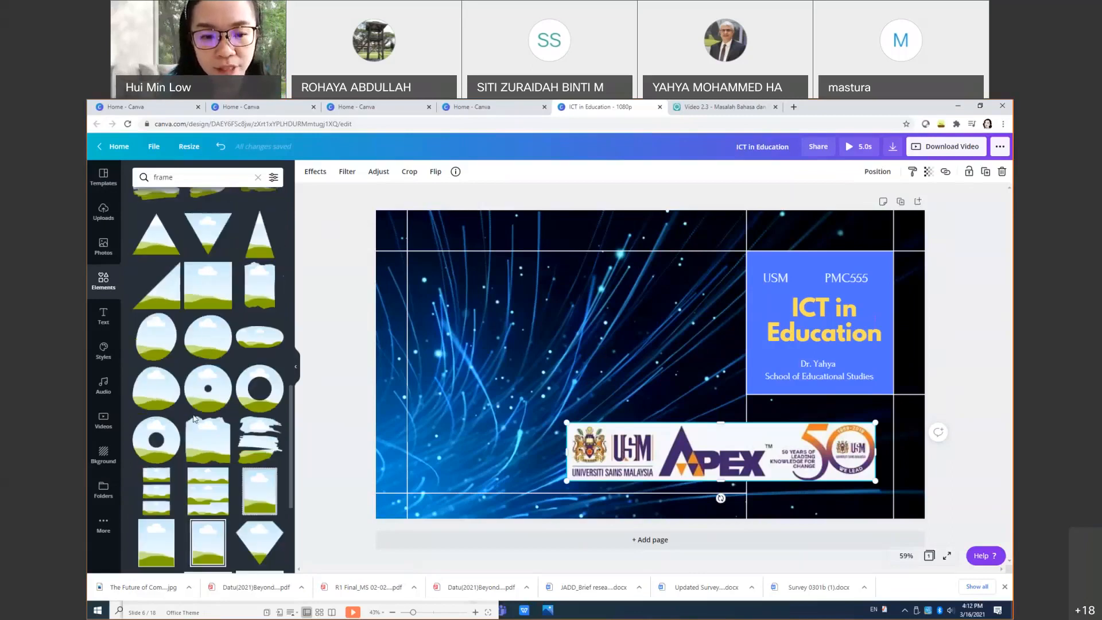
scroll(195, 420, "down", 6)
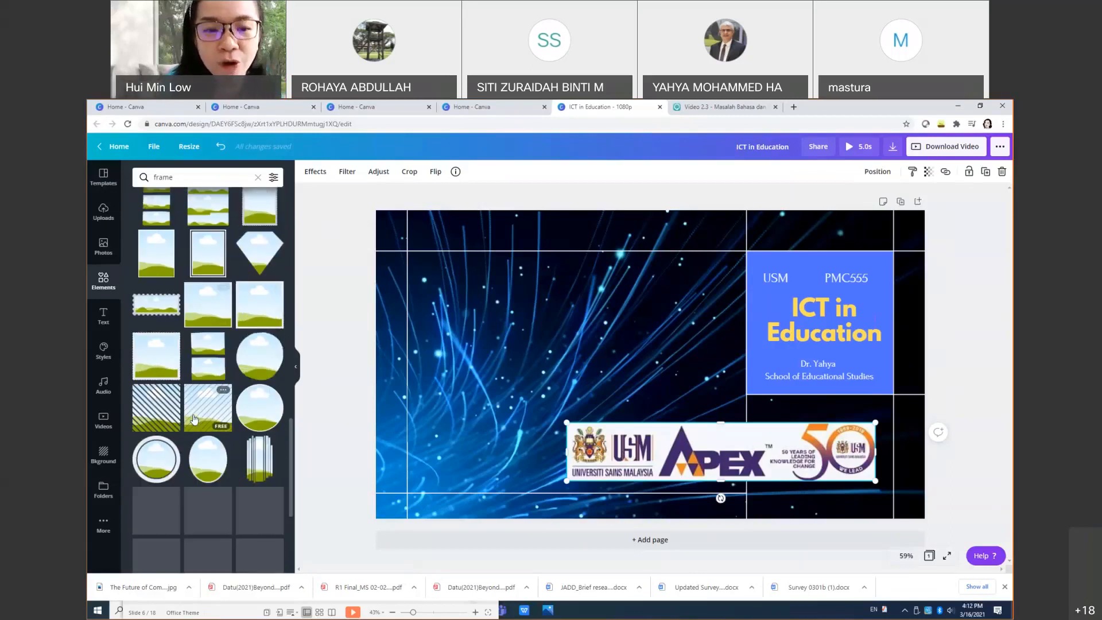
scroll(194, 418, "down", 10)
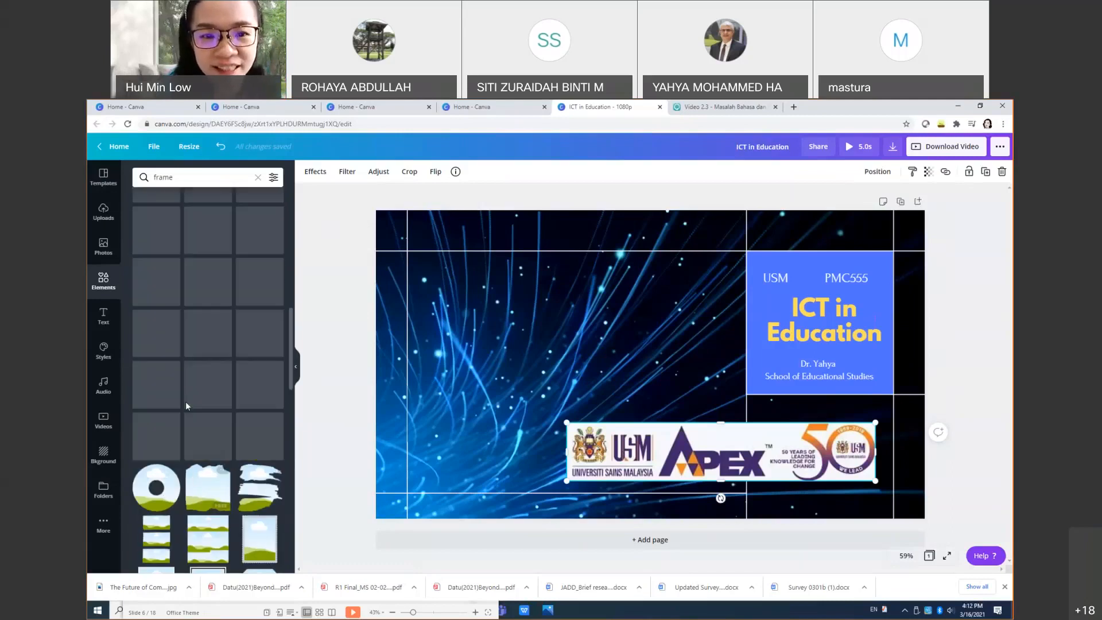
scroll(185, 402, "up", 10)
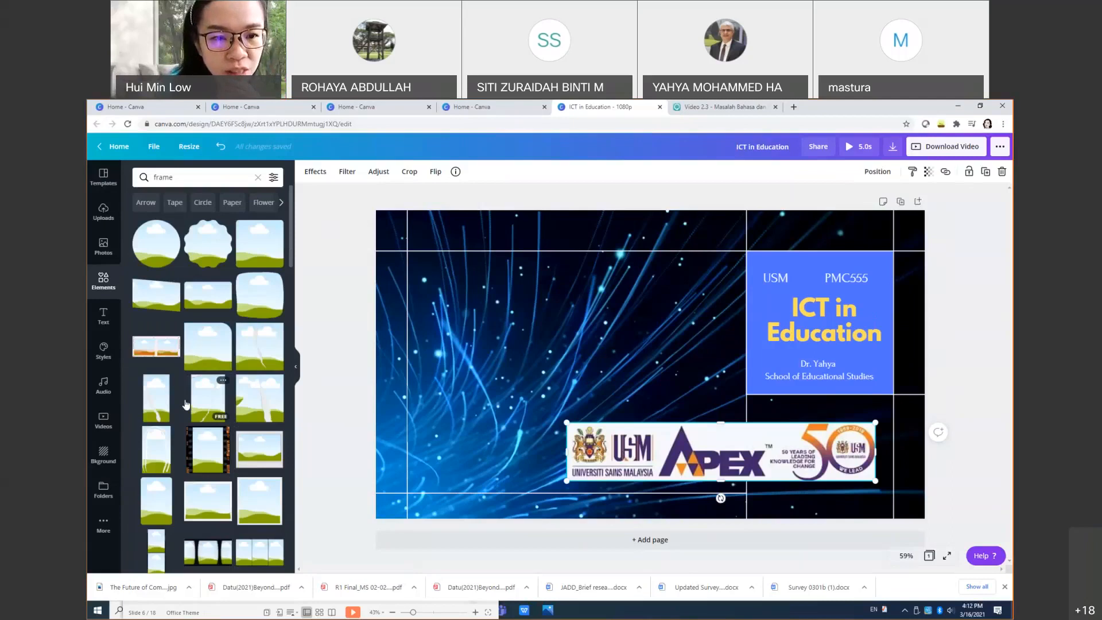
scroll(186, 404, "down", 1)
scroll(186, 404, "down", 4)
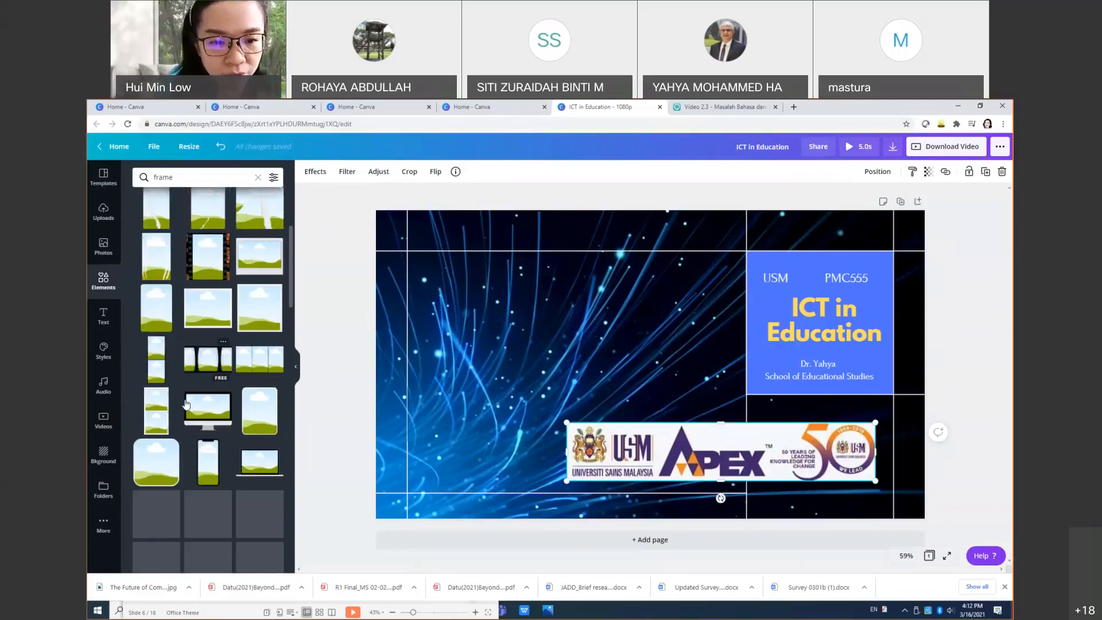
scroll(186, 404, "down", 5)
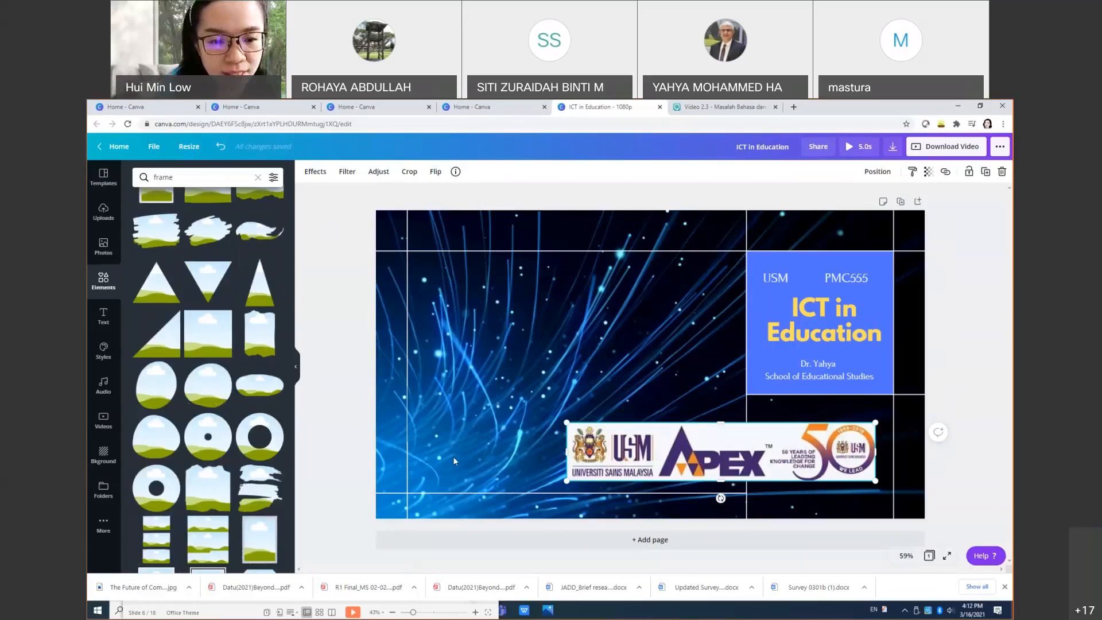
scroll(201, 436, "down", 1)
scroll(201, 436, "down", 1)
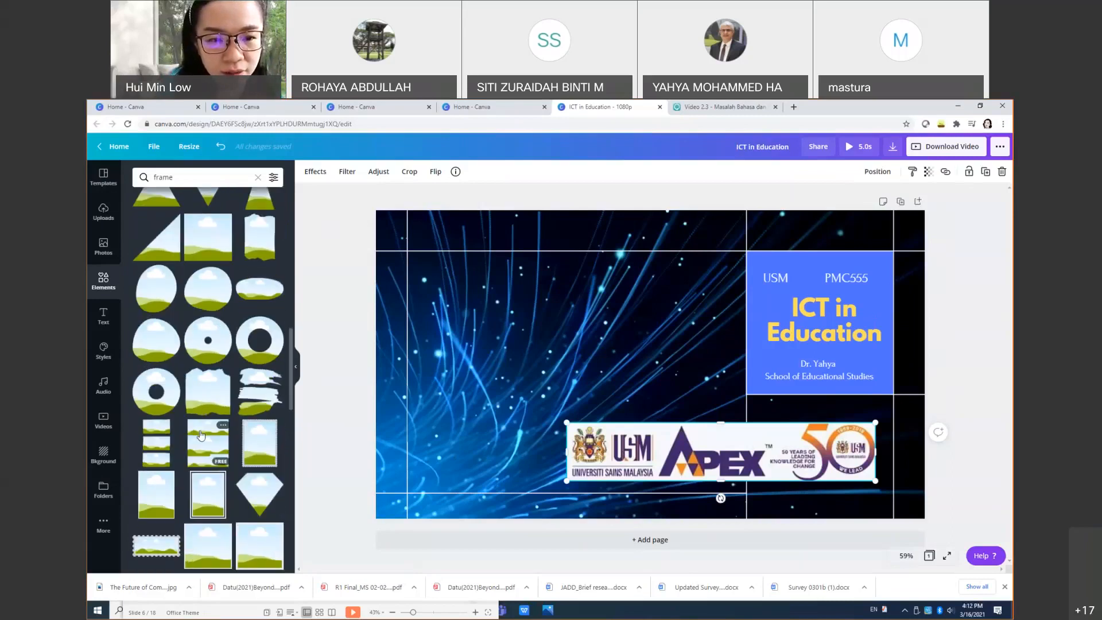
left_click(153, 351)
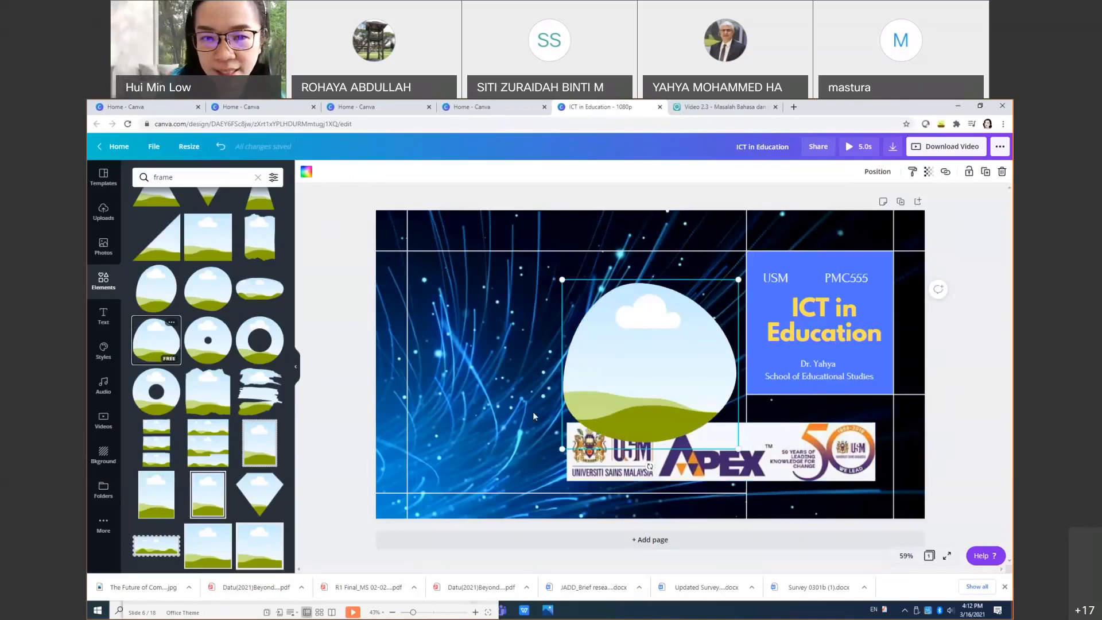
left_click_drag(772, 461, 660, 408)
double_click(660, 407)
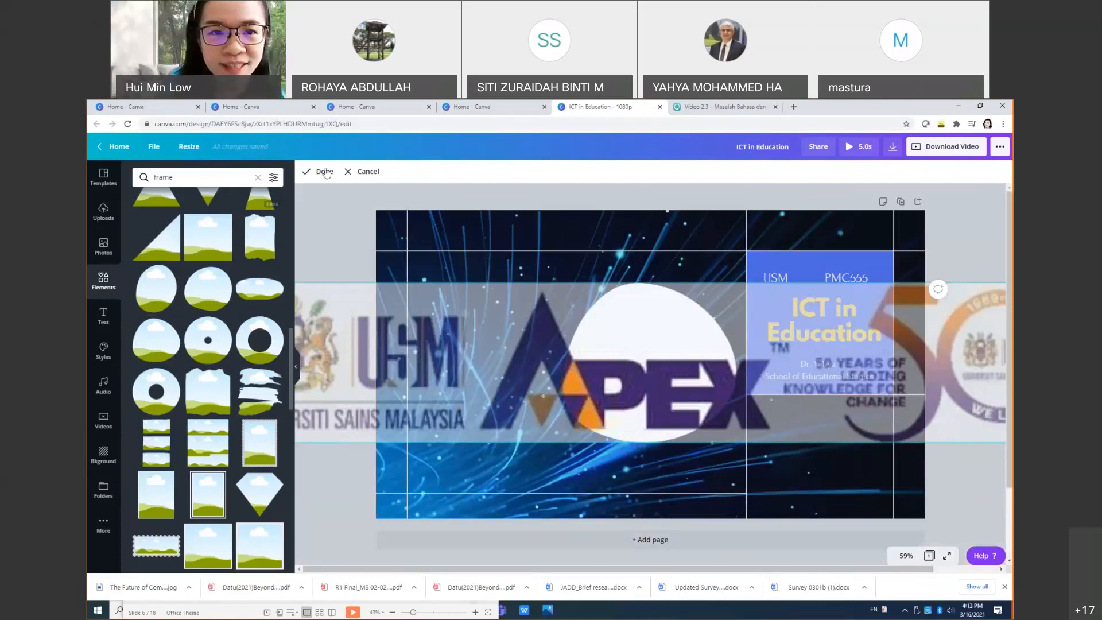
left_click(360, 172)
left_click(220, 147)
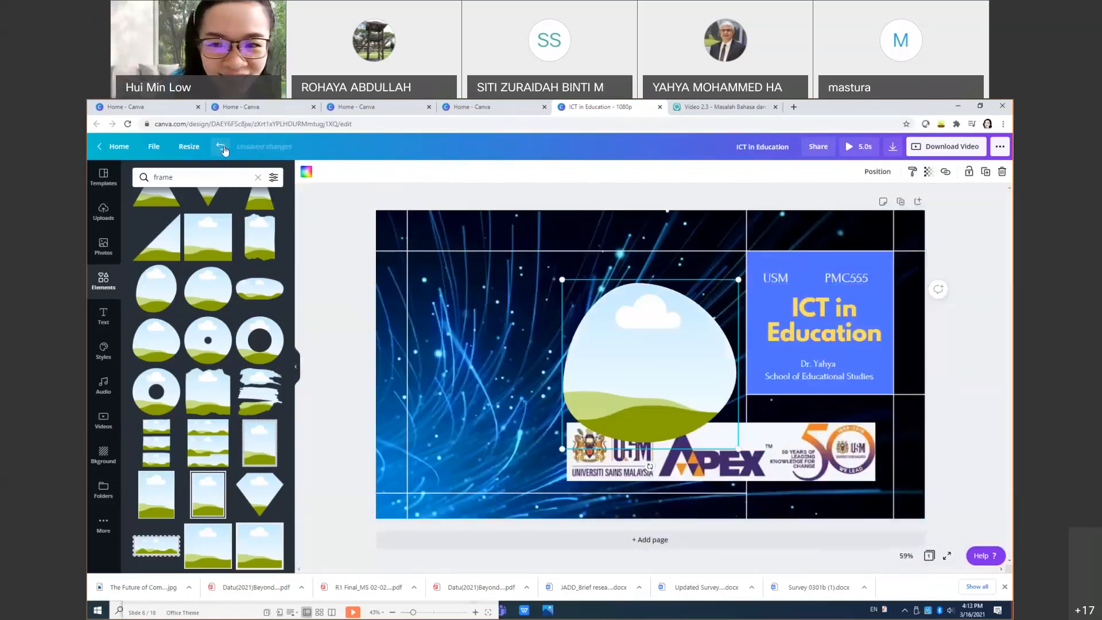
key("Delete")
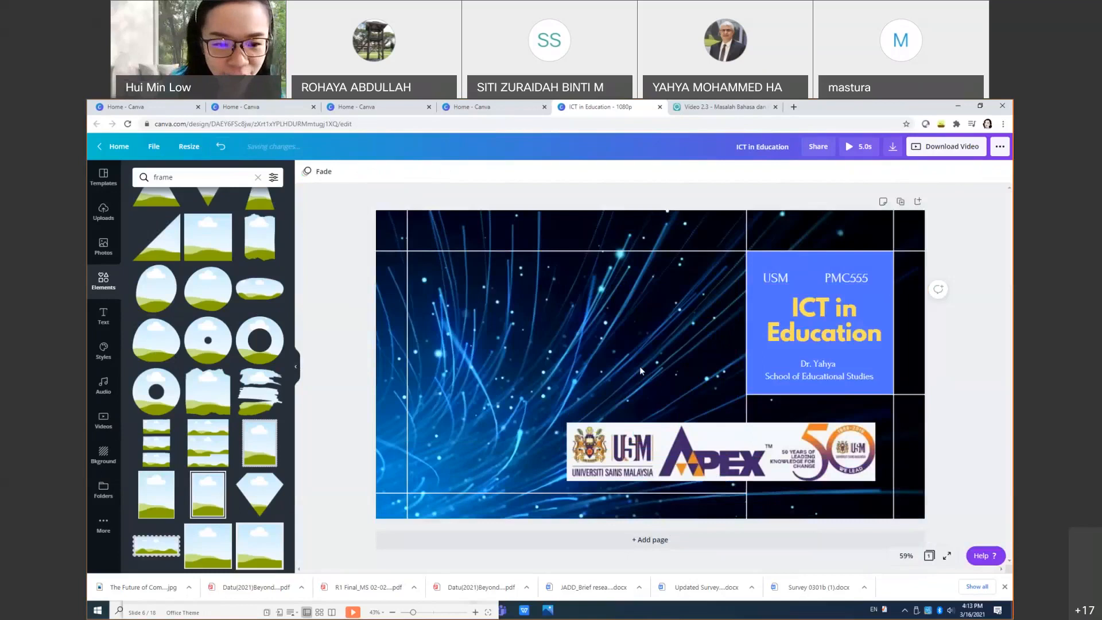
Step: Place the USM APEX logo inside a stamp-shaped frame and adjust its crop
left_click(168, 550)
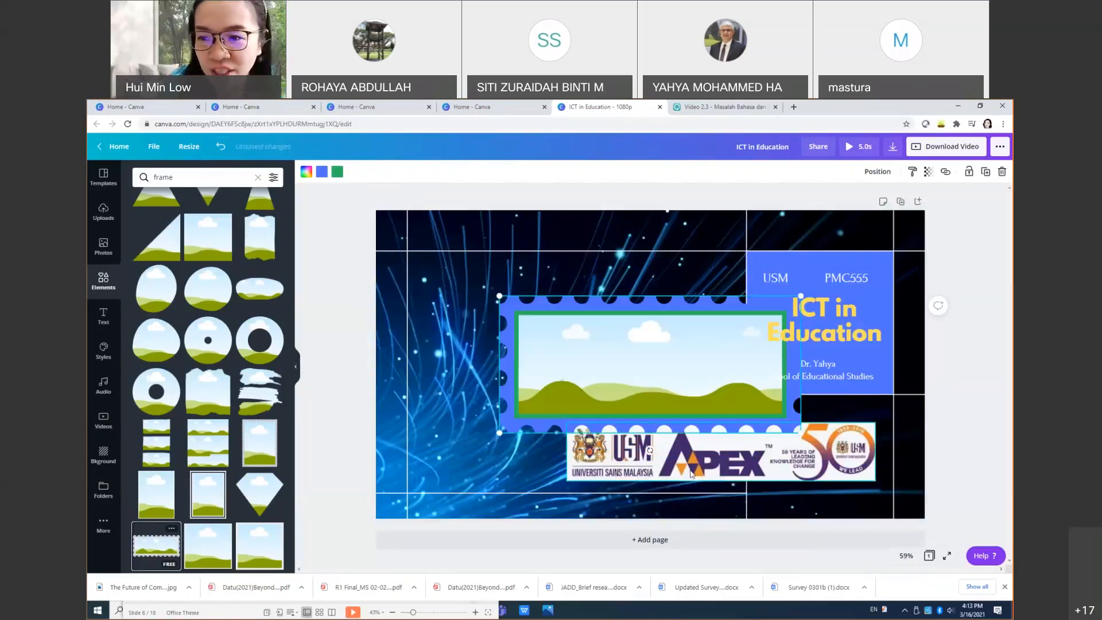
left_click_drag(690, 471, 639, 384)
double_click(639, 385)
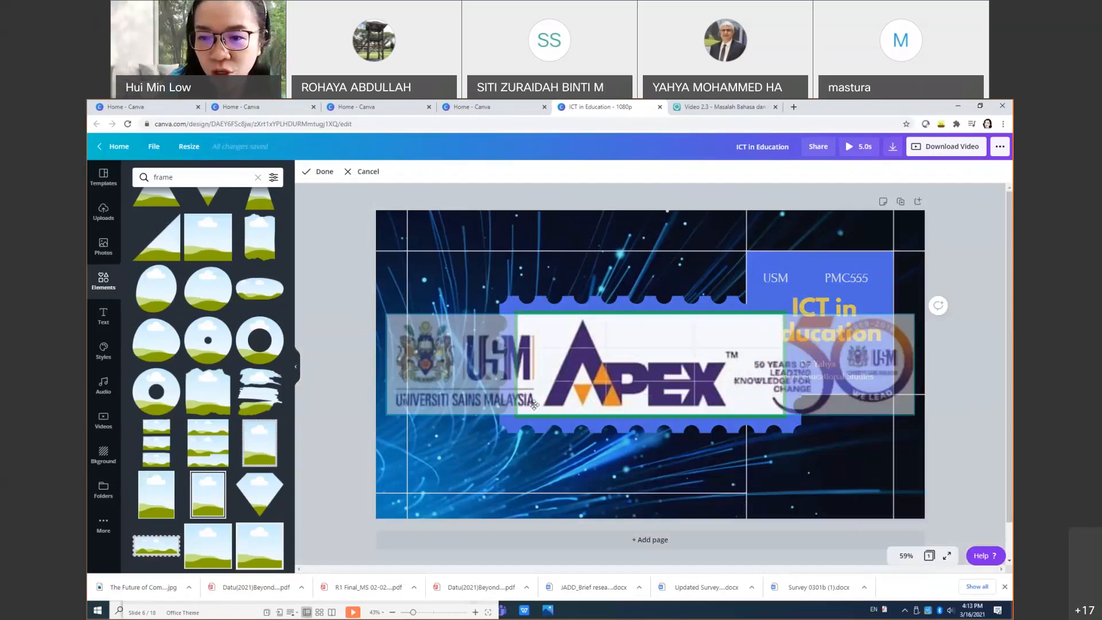
left_click_drag(752, 381, 916, 383)
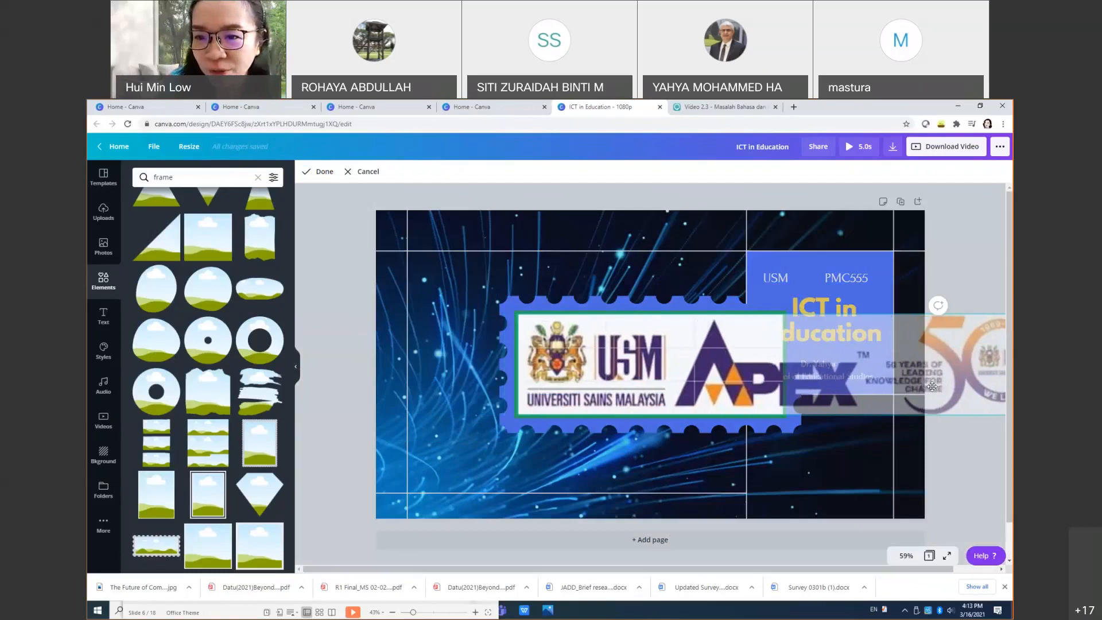
left_click(762, 506)
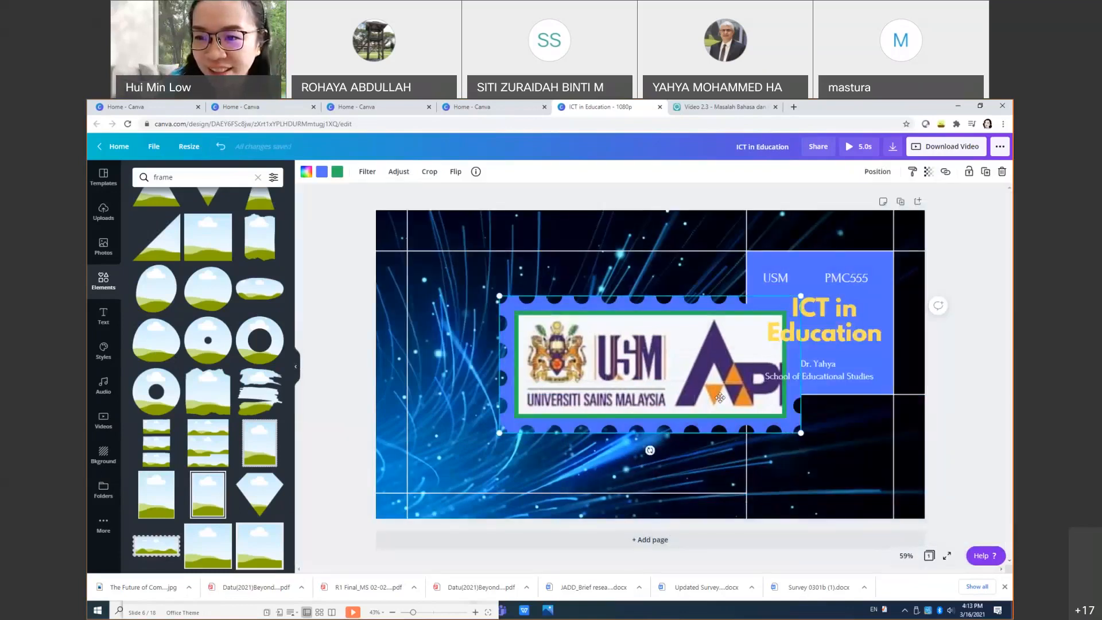
double_click(783, 431)
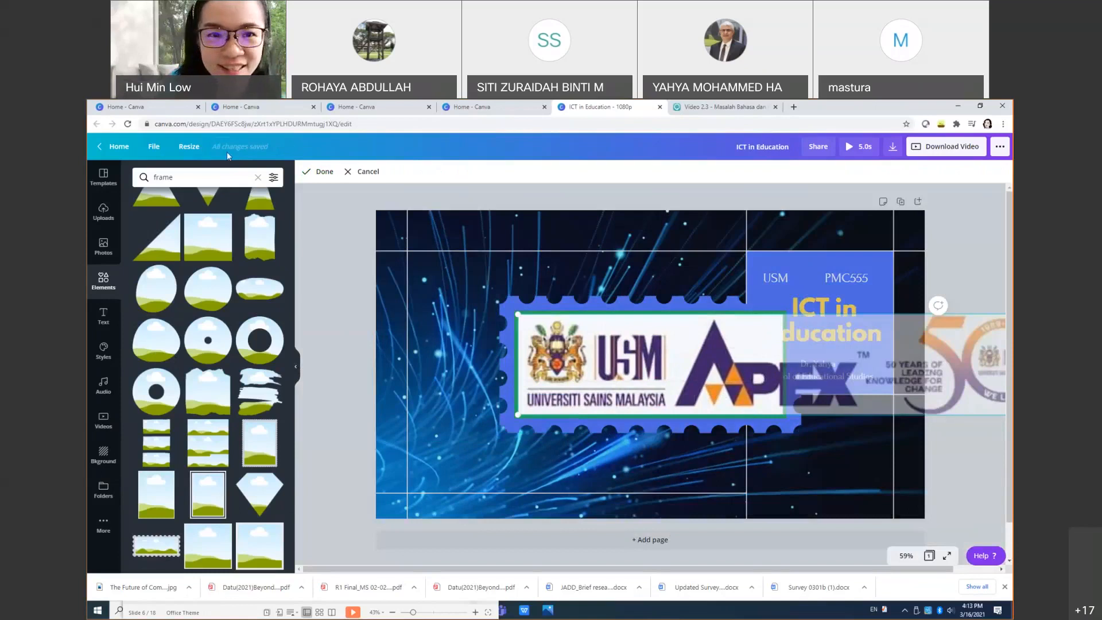
left_click(365, 172)
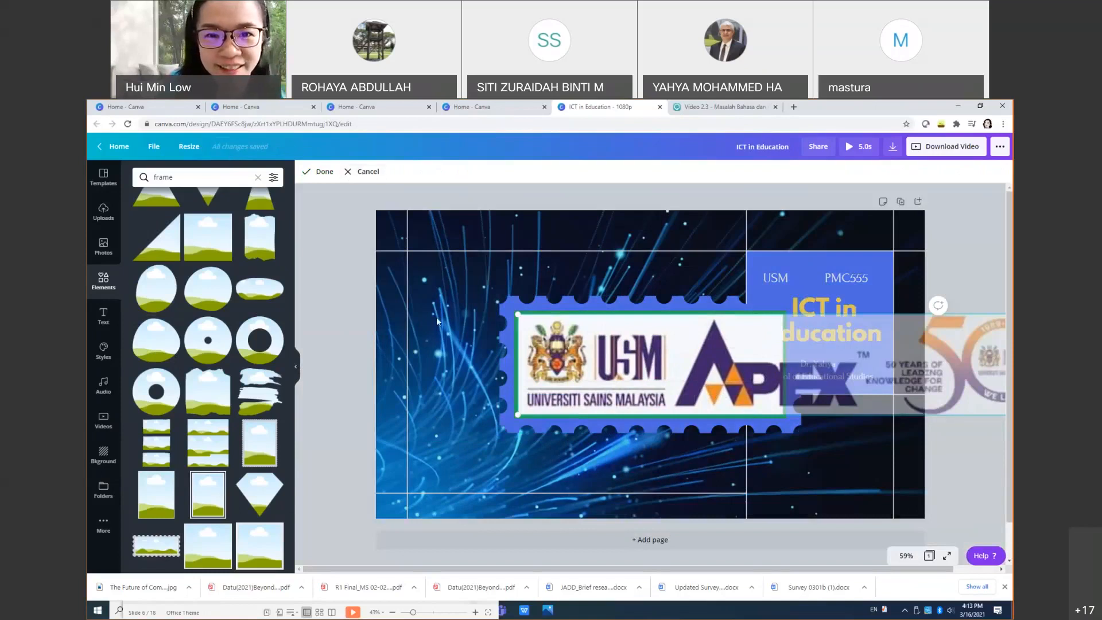
Step: Undo the framing, delete the stamp frame, and nudge the logo strip slightly up-right
left_click(220, 147)
left_click(220, 146)
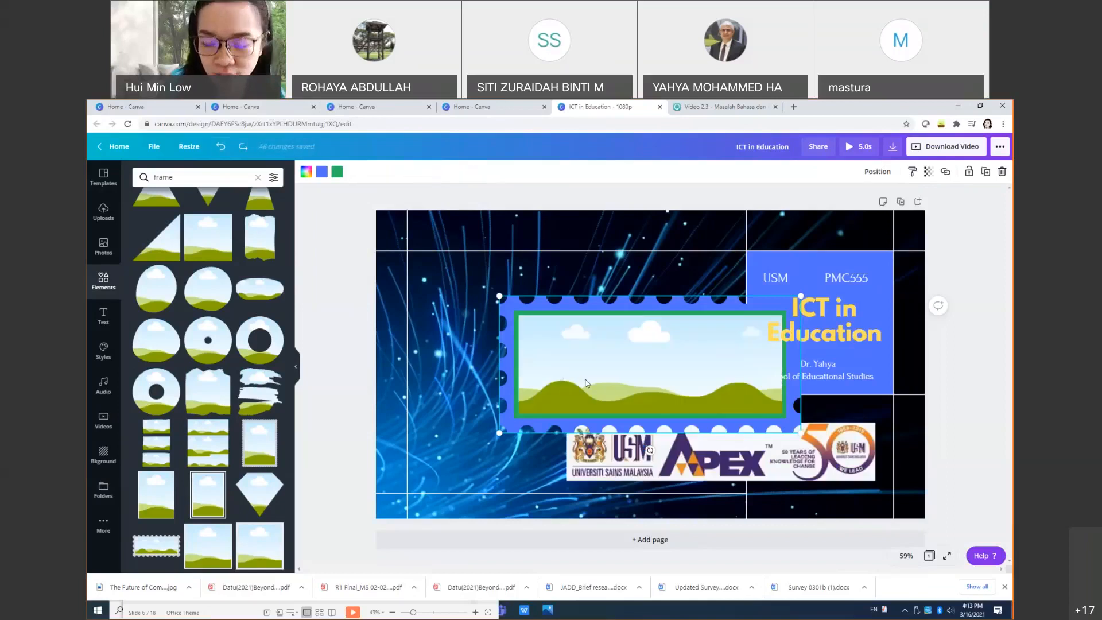
key("Delete")
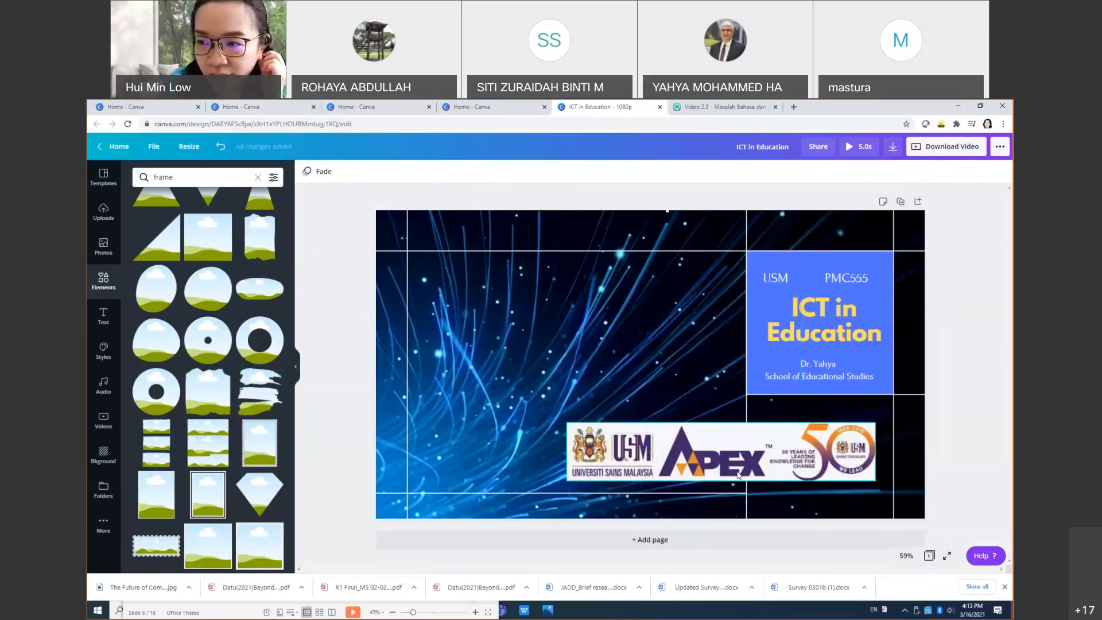
left_click_drag(734, 474, 740, 468)
left_click(741, 466)
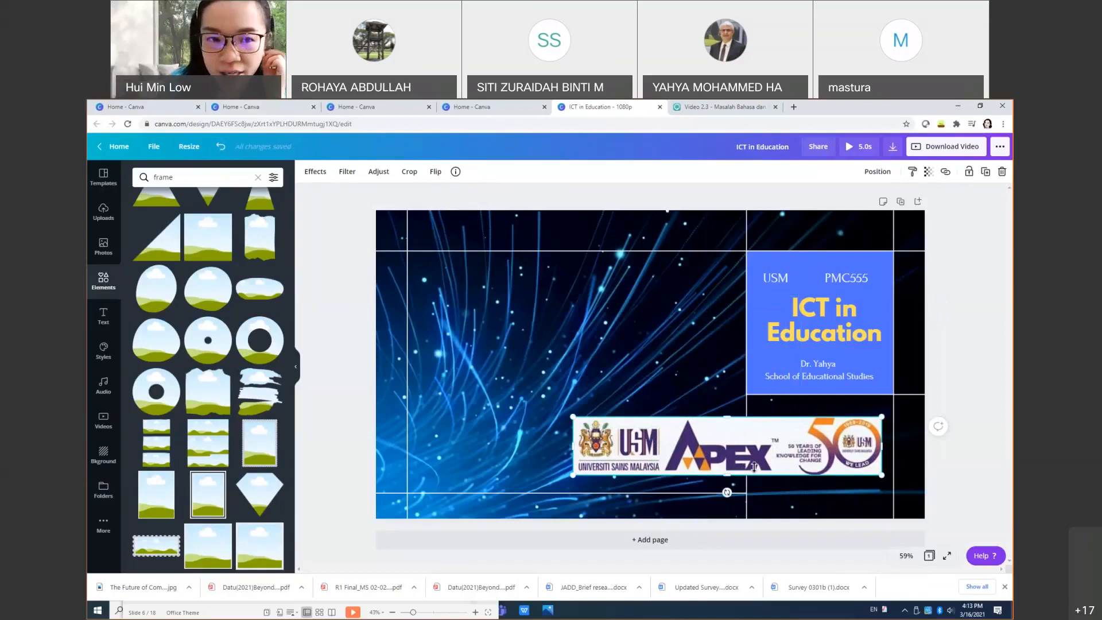
Step: Add a plain line from the Lines elements and make it white
left_click(257, 179)
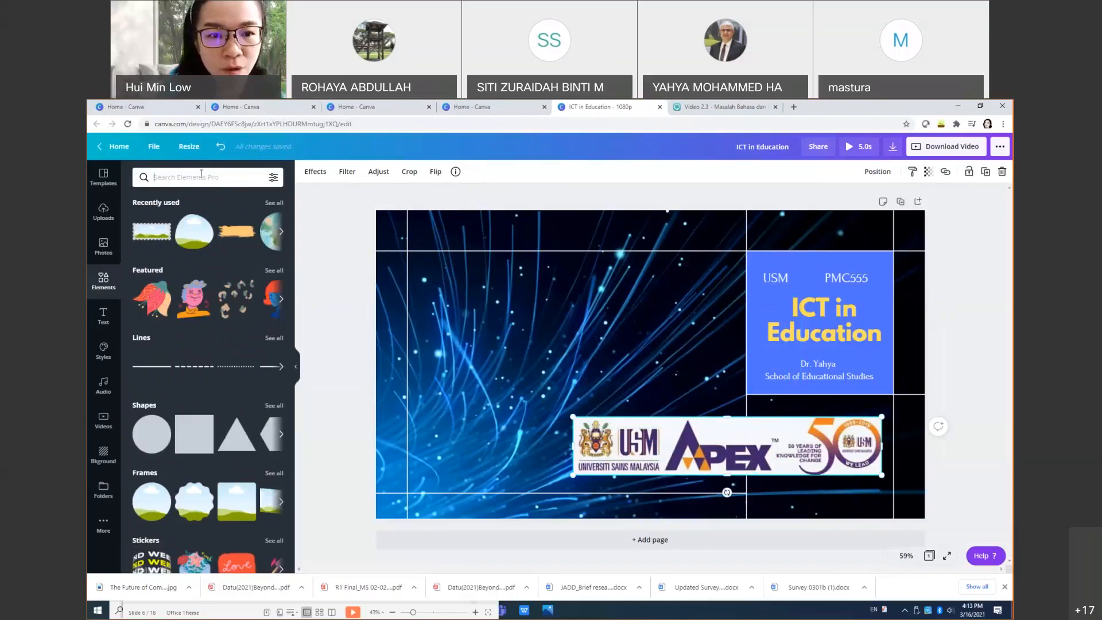
left_click(270, 338)
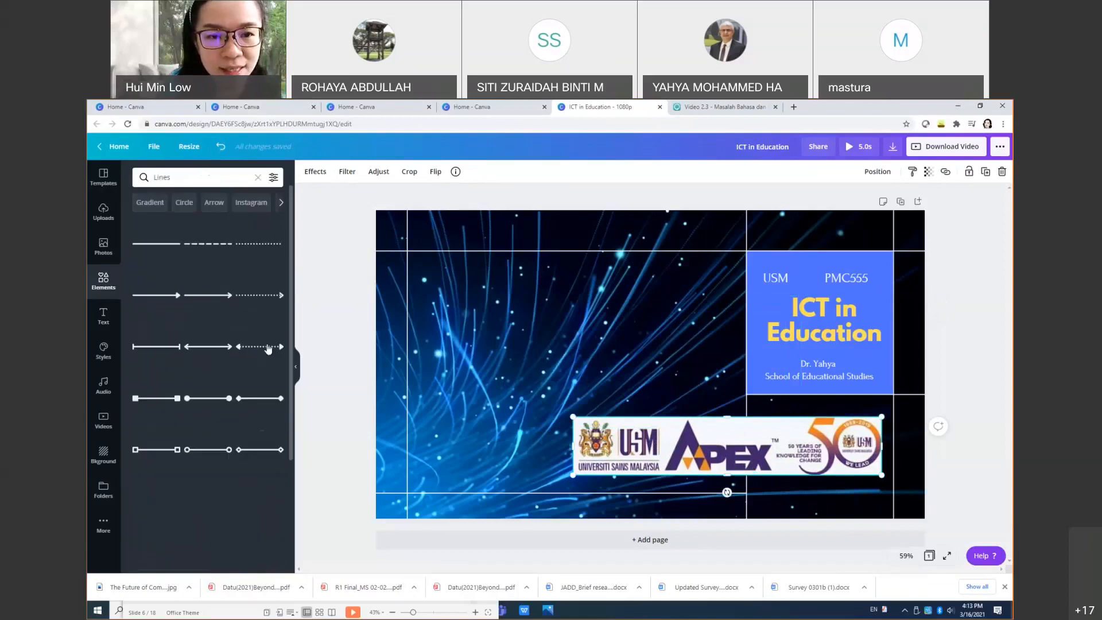
left_click(174, 256)
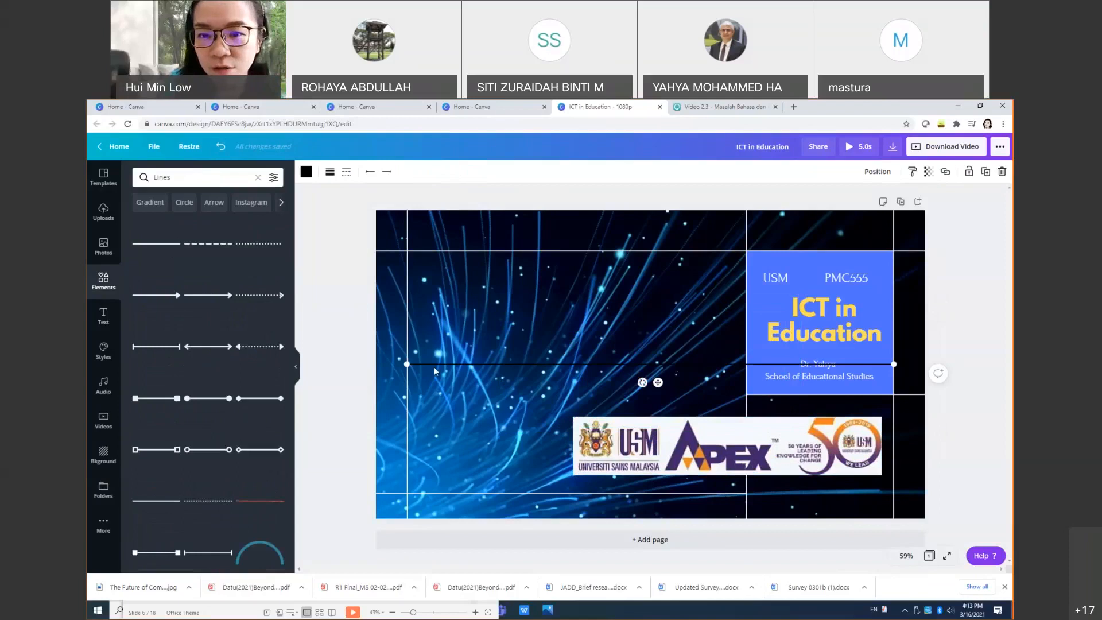
left_click(306, 171)
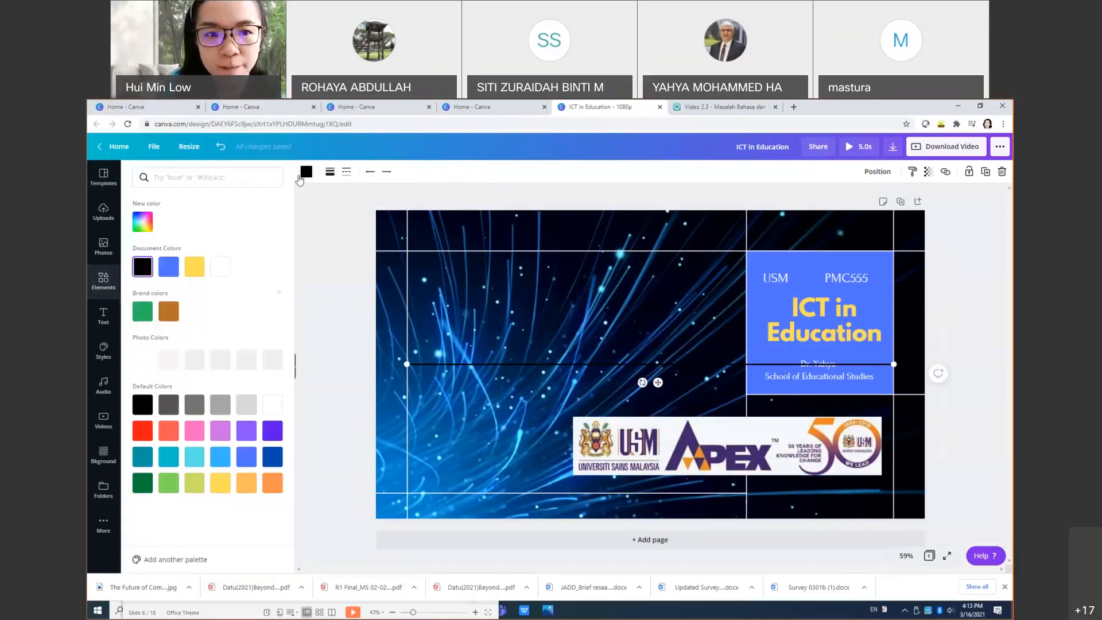
left_click(220, 266)
Step: Position the white line along the USM APEX logo strip near the bottom of the slide
left_click_drag(523, 368, 513, 417)
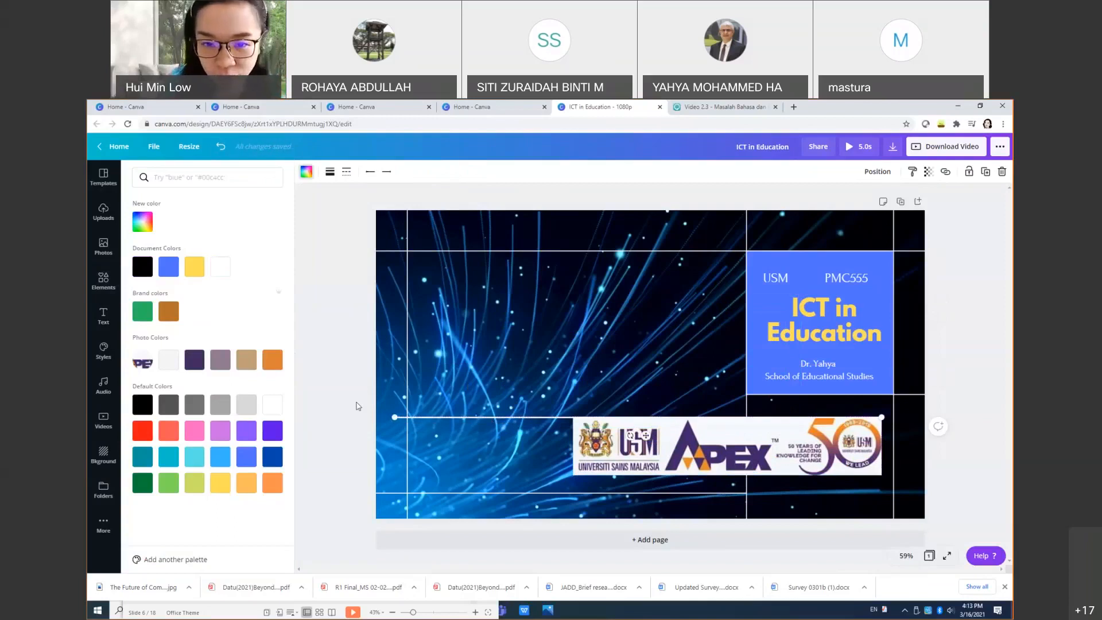
left_click_drag(393, 418, 376, 418)
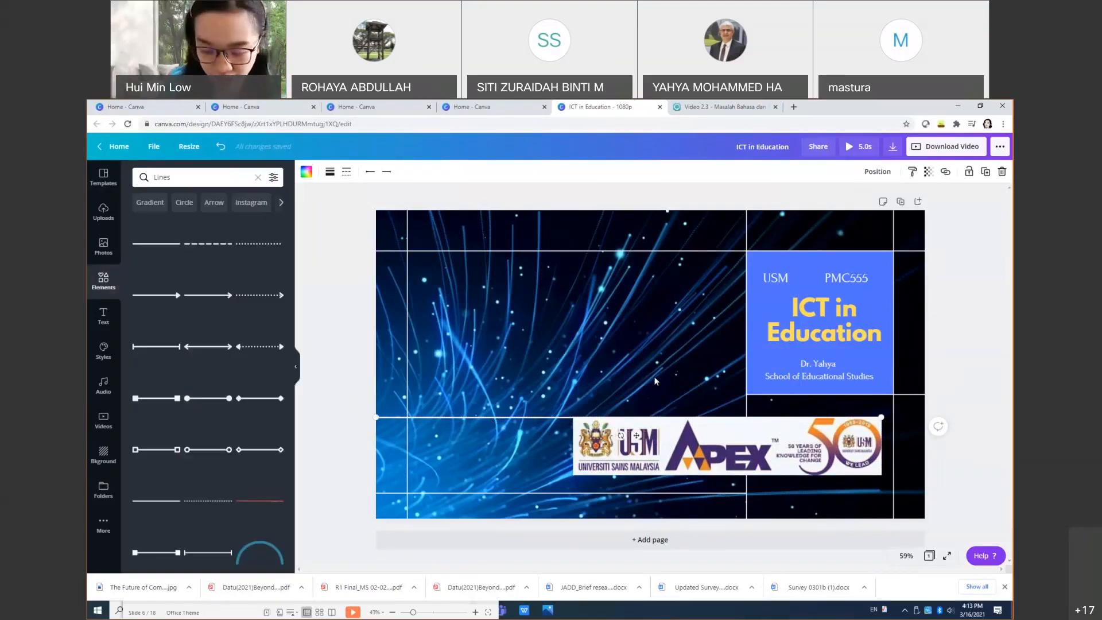
key("ctrl+z")
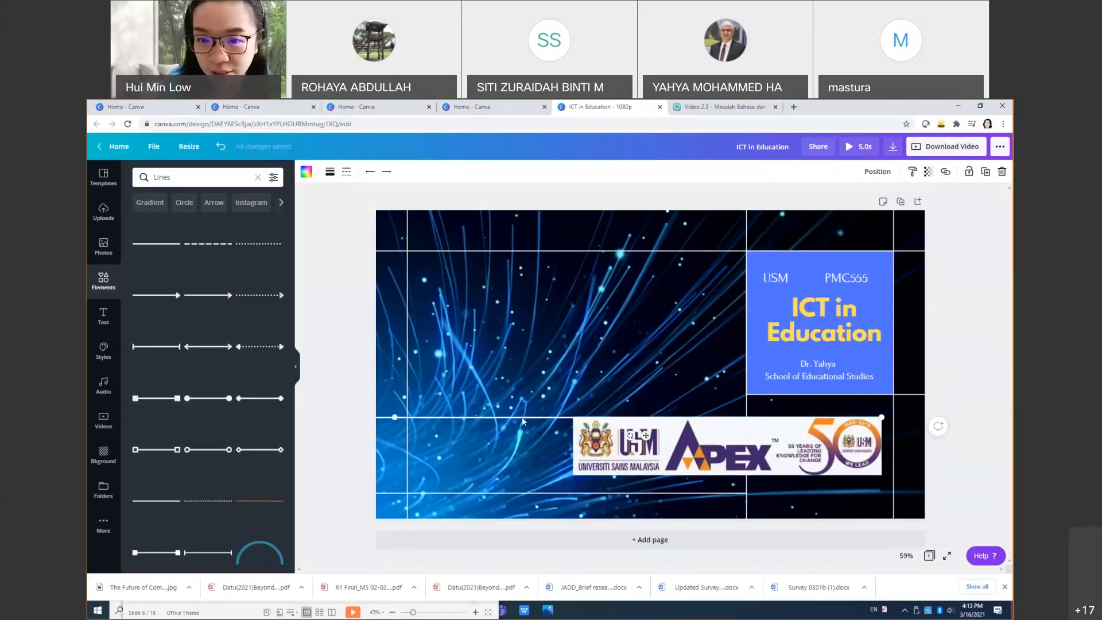
left_click_drag(524, 417, 701, 475)
left_click(736, 487)
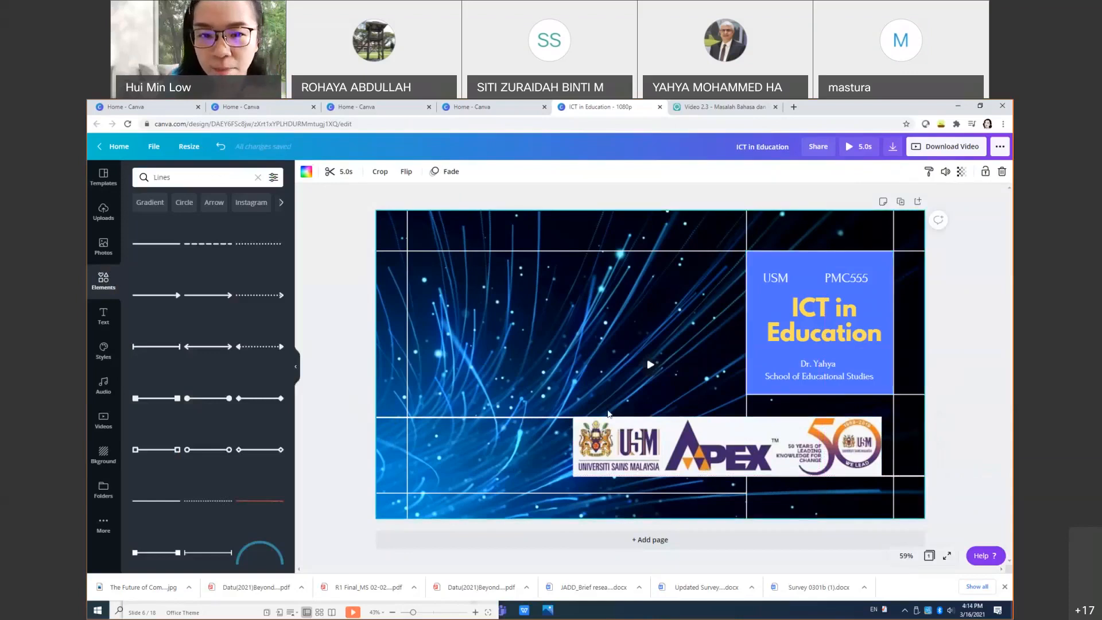